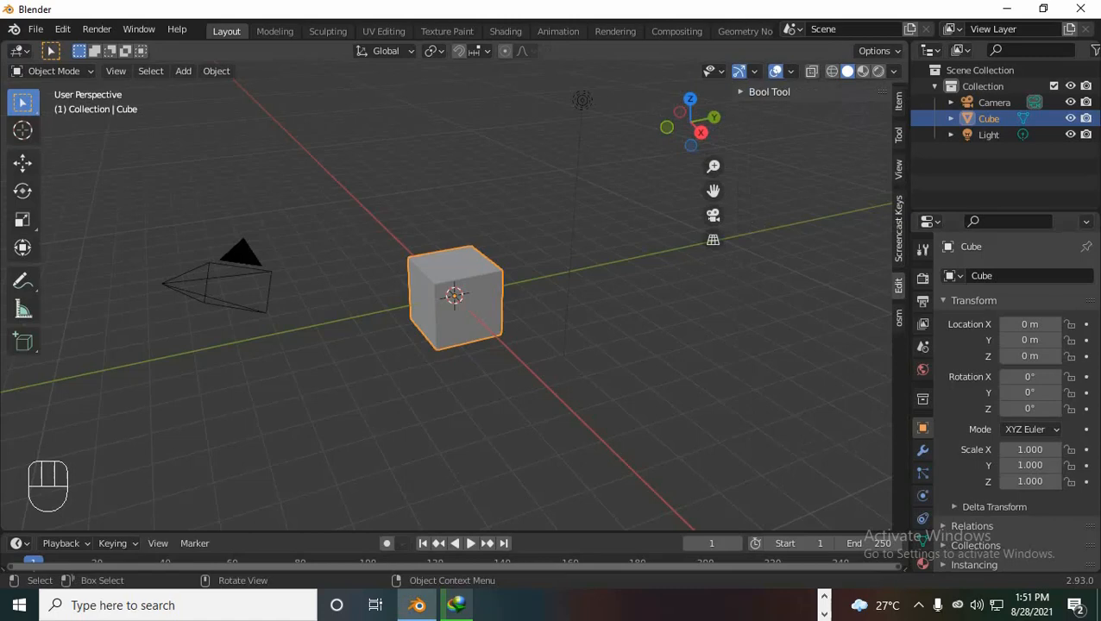
Step: Delete all the default scene objects and add a mesh circle with 24 vertices
key("a")
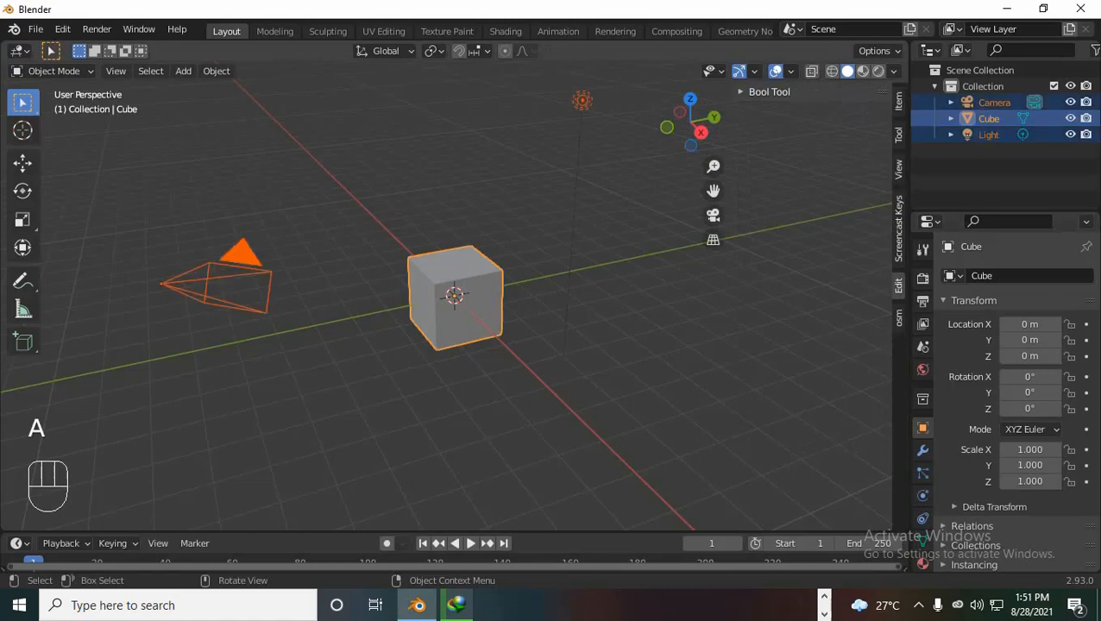
key("Delete")
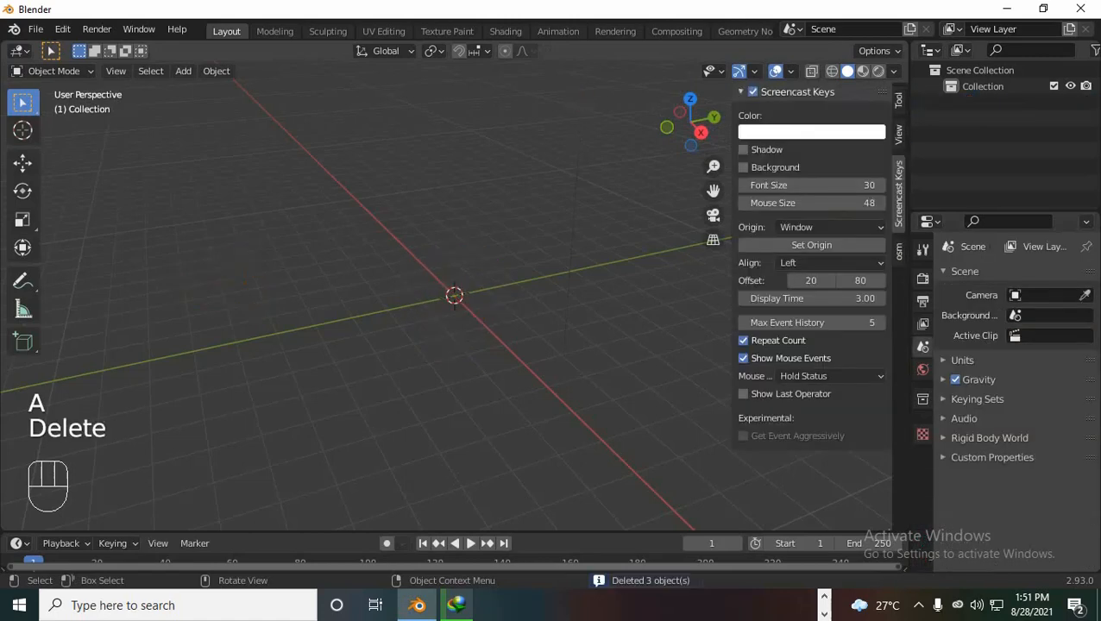
key("shift+a")
mouse_move(475, 259)
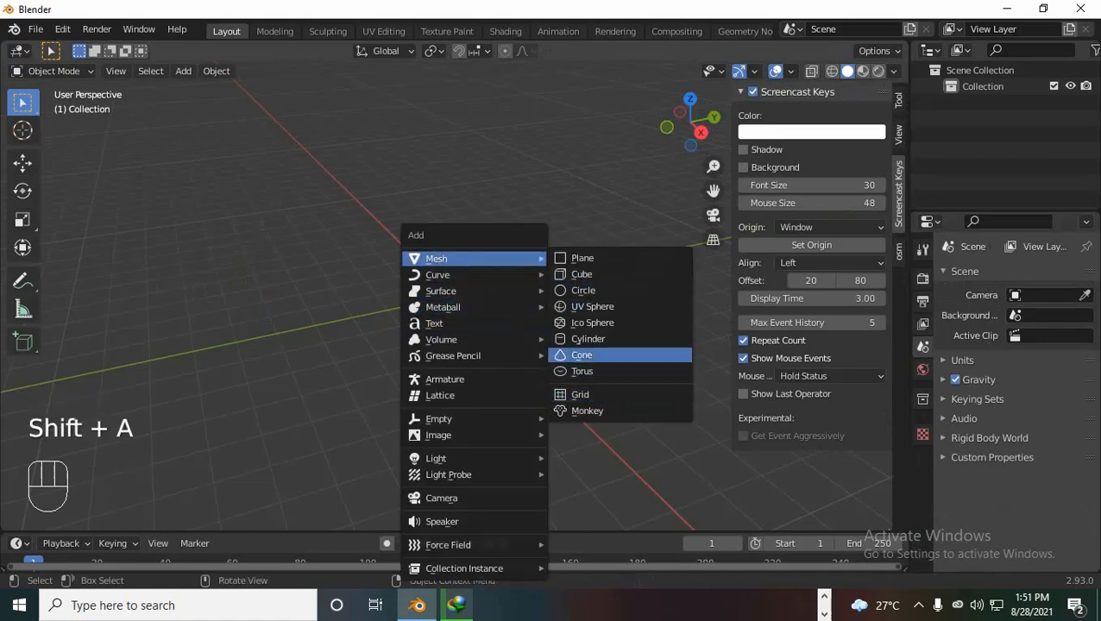
left_click(596, 290)
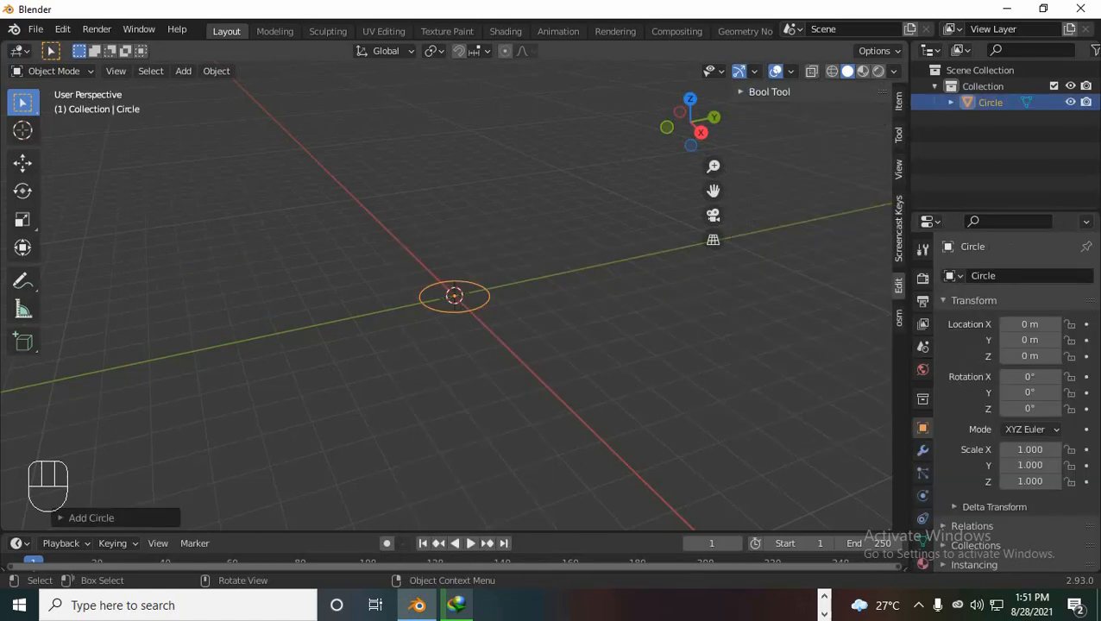
left_click(91, 517)
left_click(207, 340)
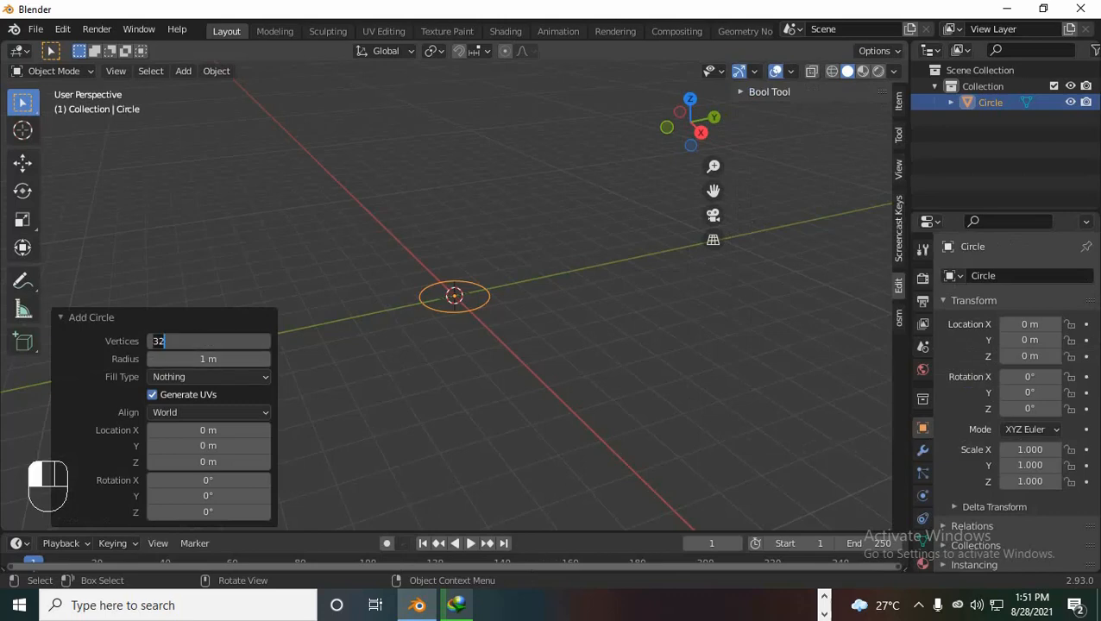
type("24")
key("Return")
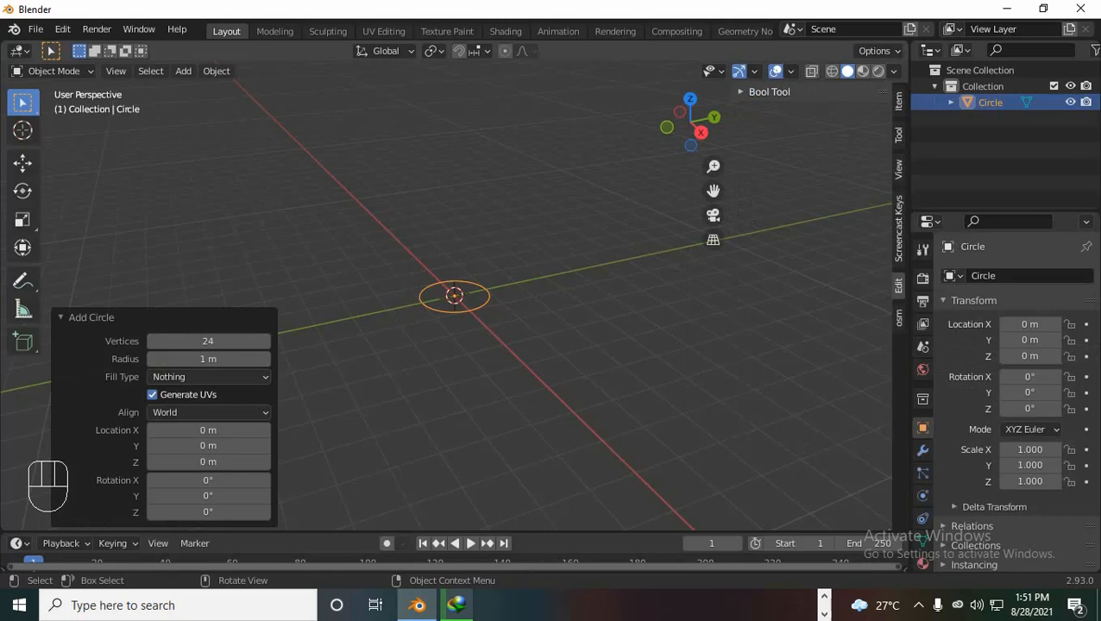
Step: In Edit Mode, extrude the whole circle upward 0.2 m along the Z axis
key("Tab")
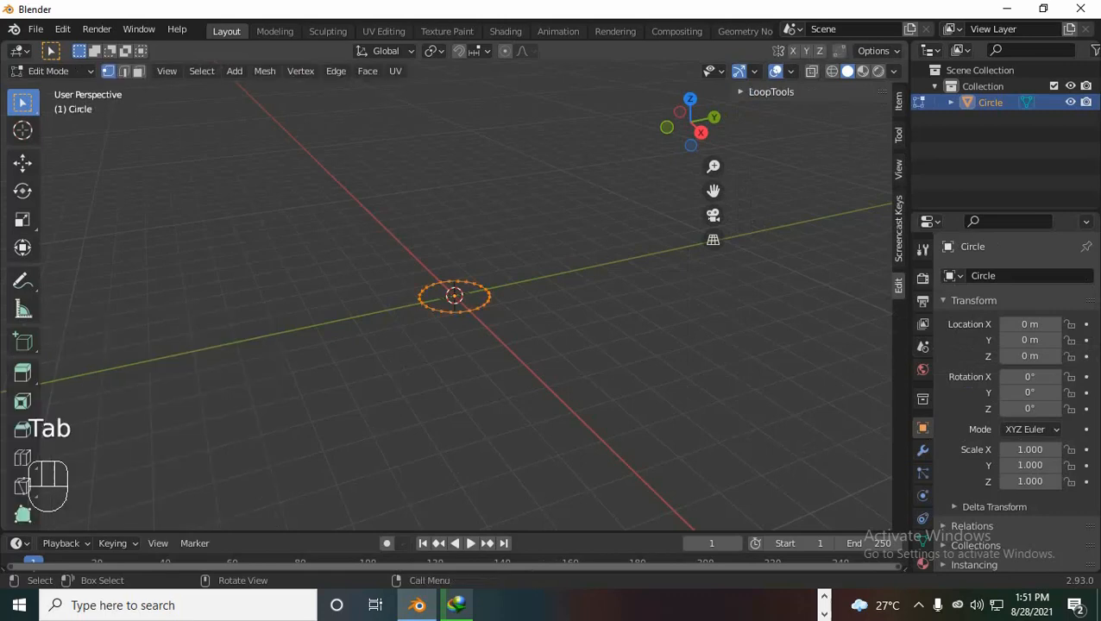
key("KP_1")
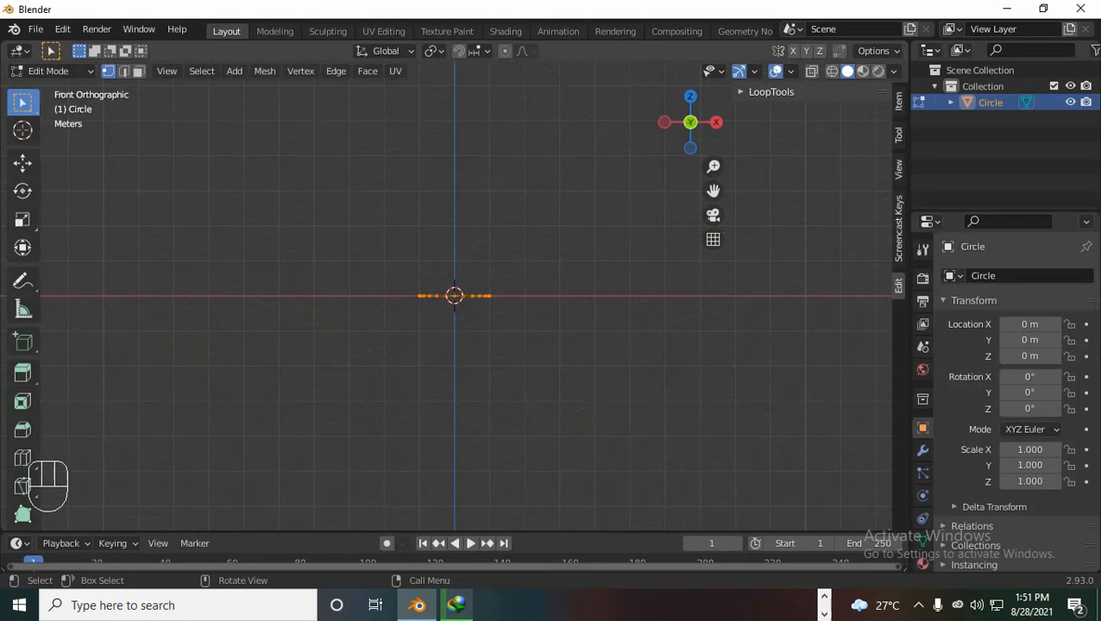
scroll(455, 296, "up", 6)
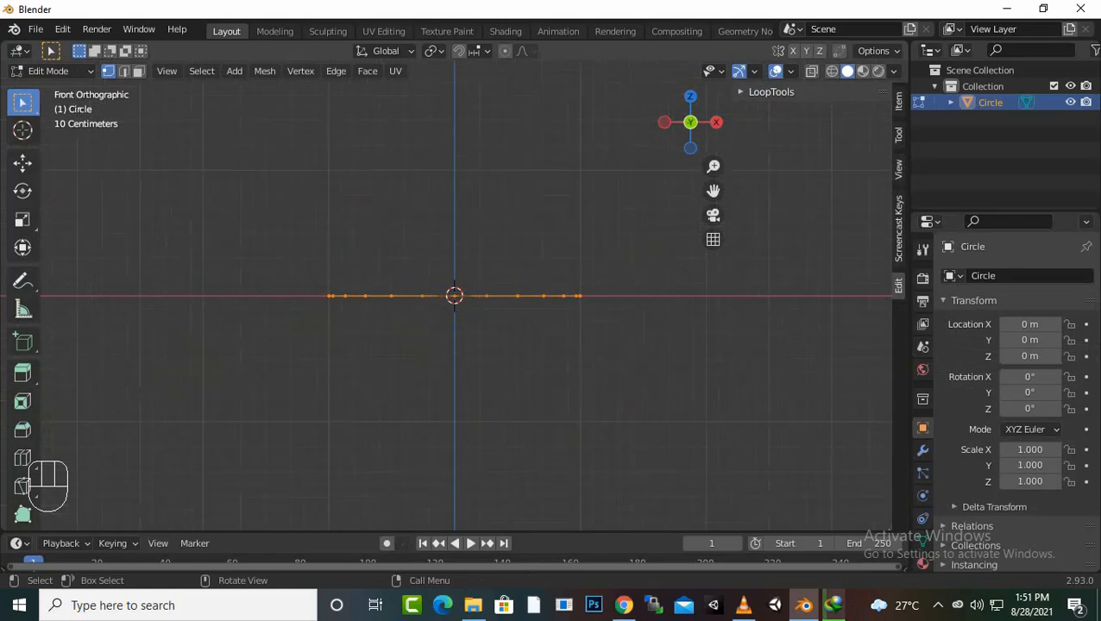
key("e")
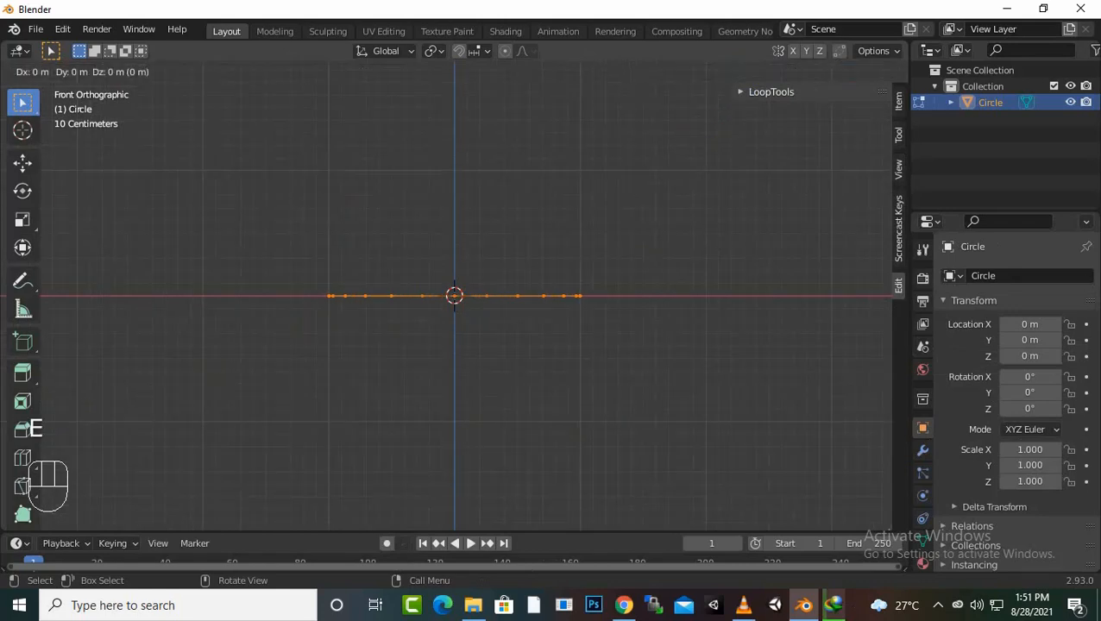
key("z")
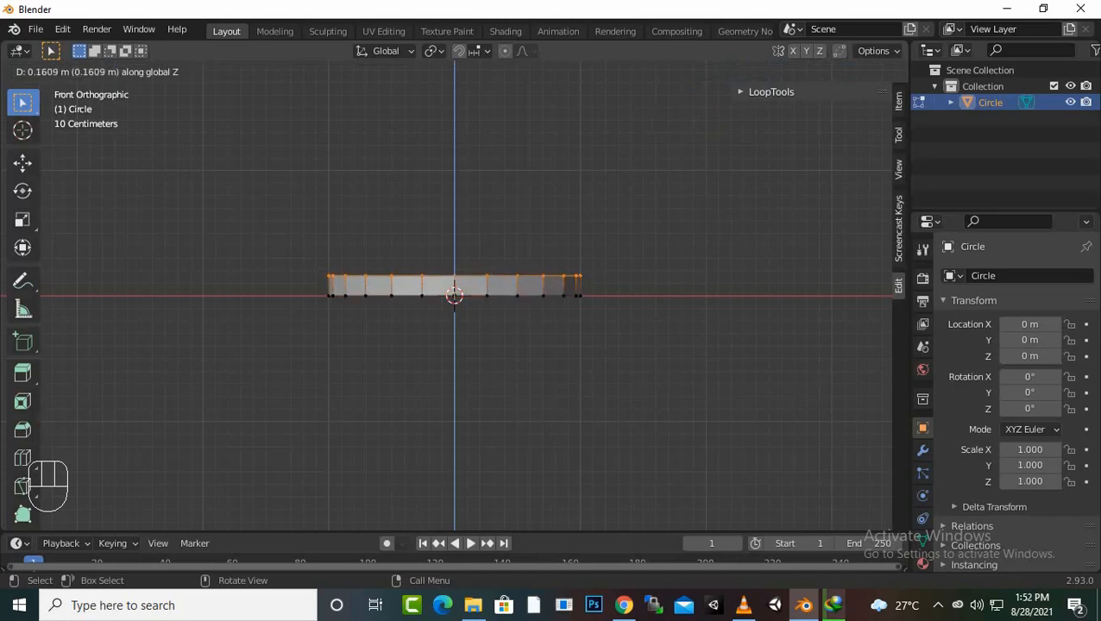
key("ctrl")
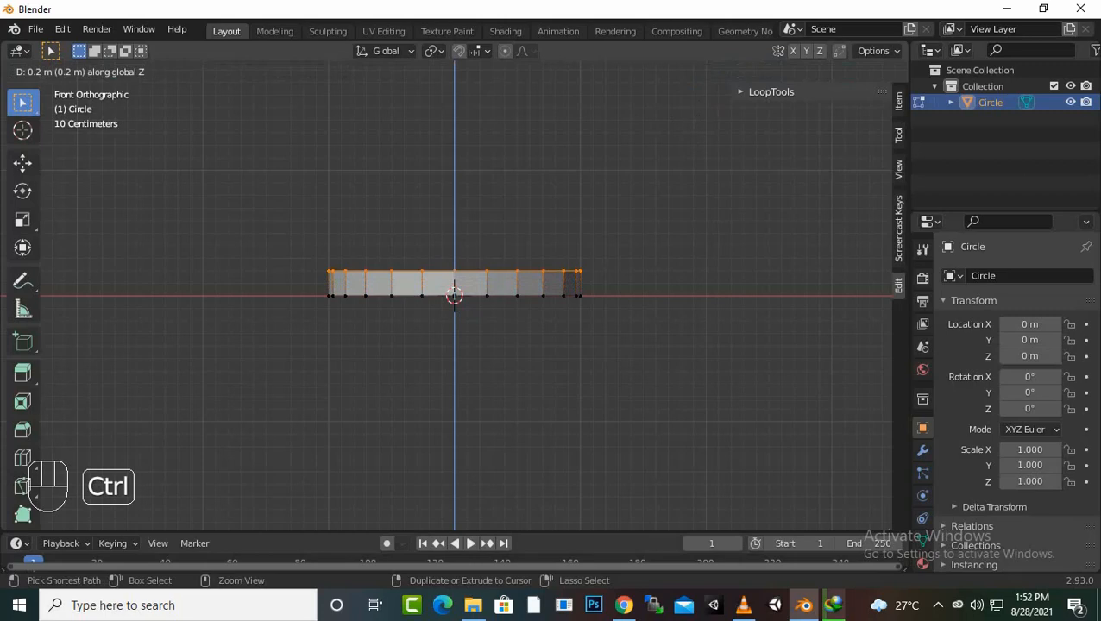
key("Return")
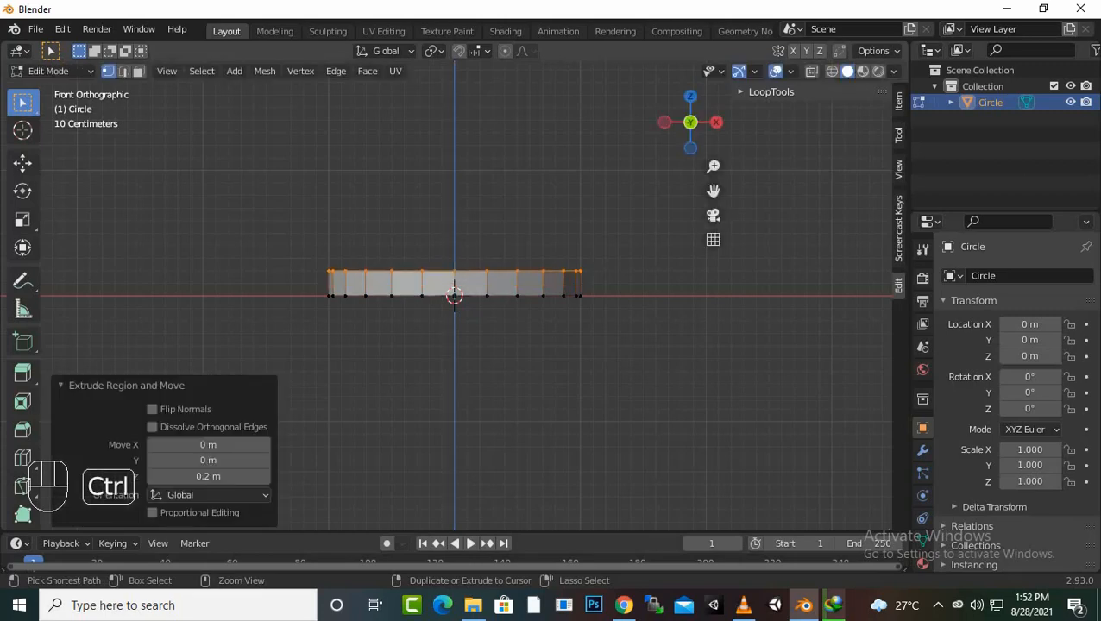
Step: Extrude the upper edge loop another 0.2 m along Z to form a second band
key("e")
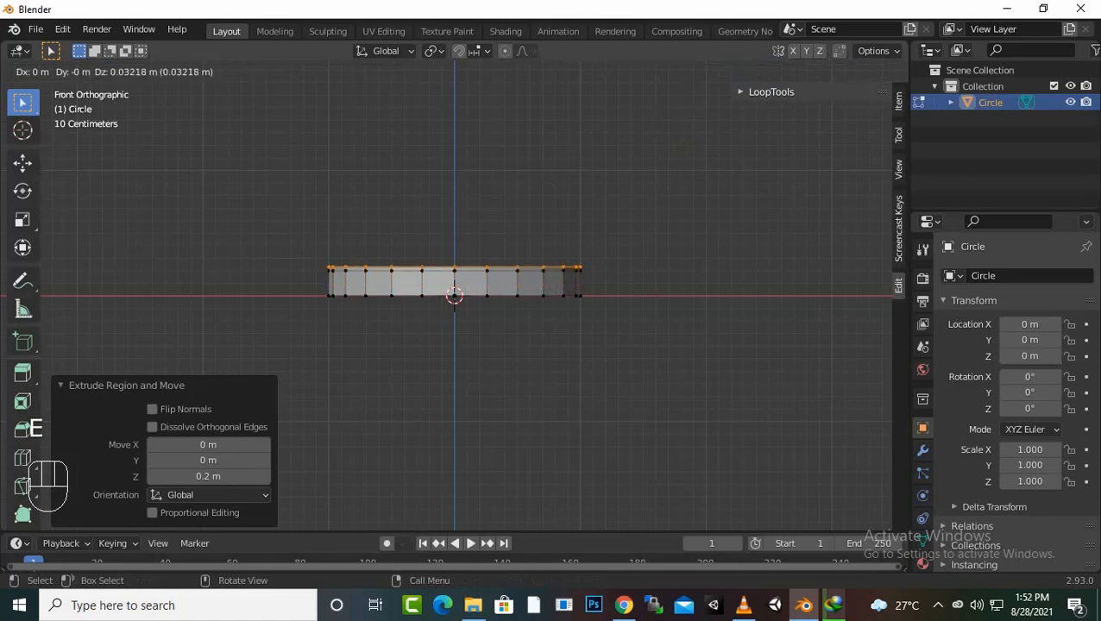
key("z")
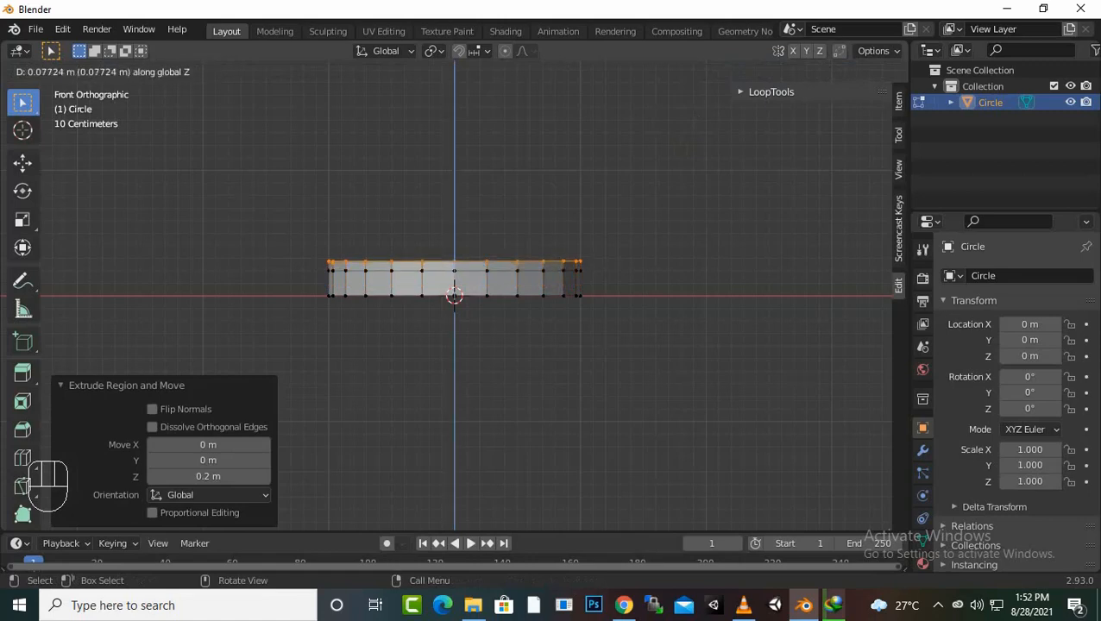
key("ctrl")
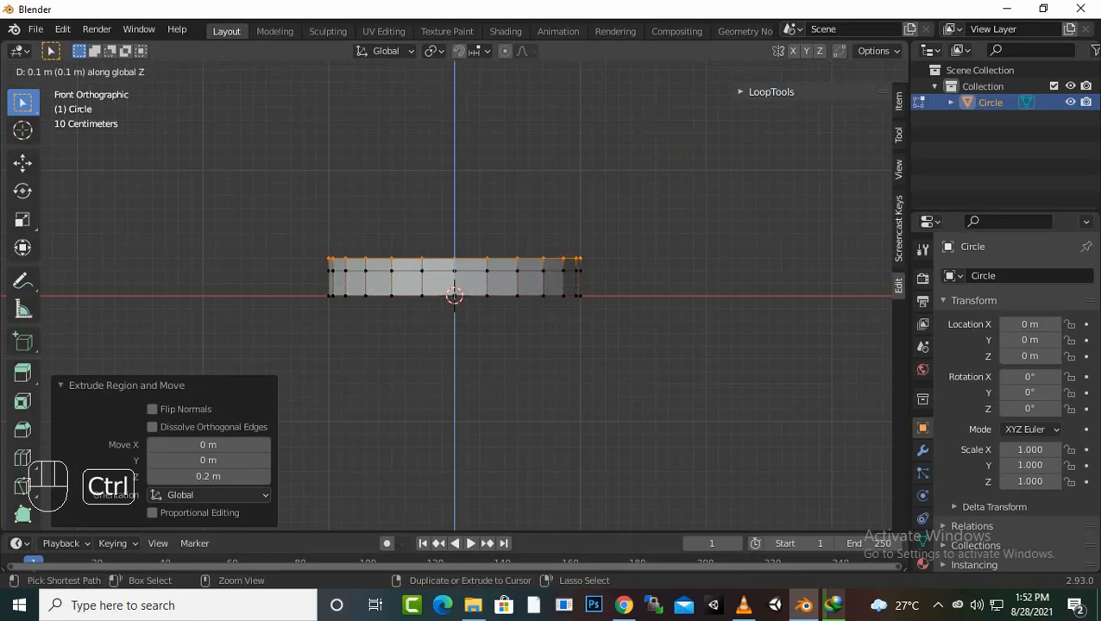
key("Return")
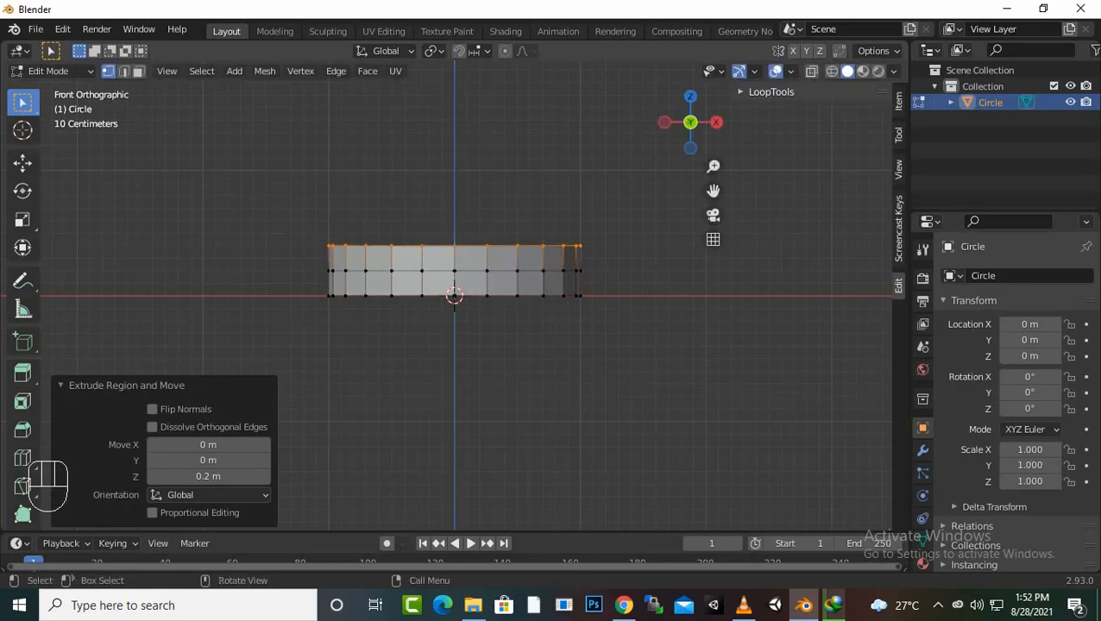
Step: Select the middle edge loop and scale it outward along X by about 1.226
left_click(517, 271, "alt")
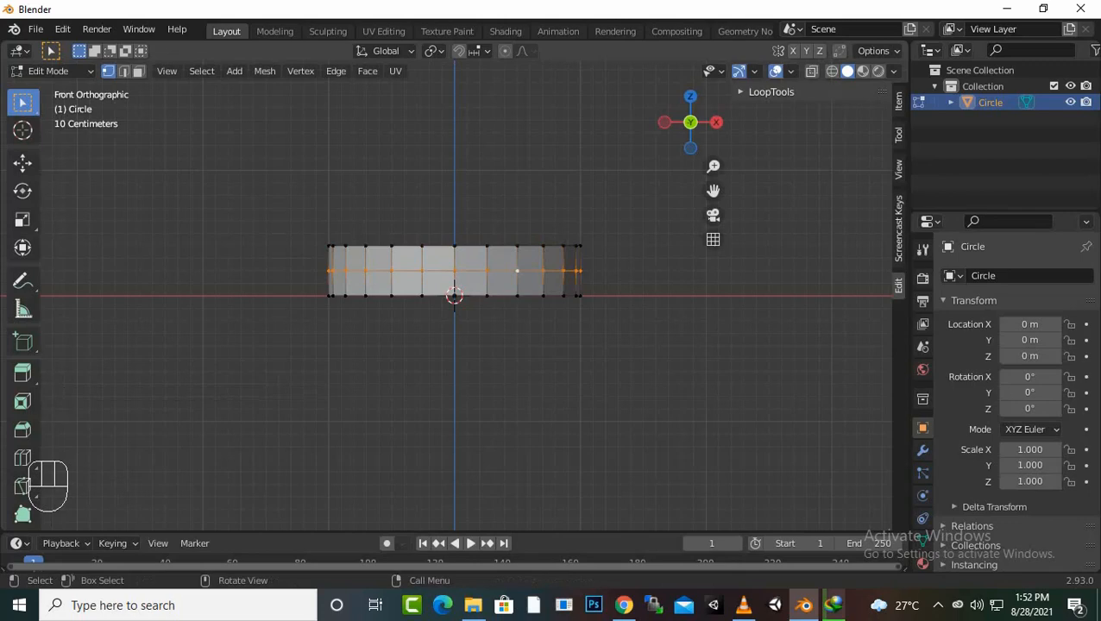
key("s")
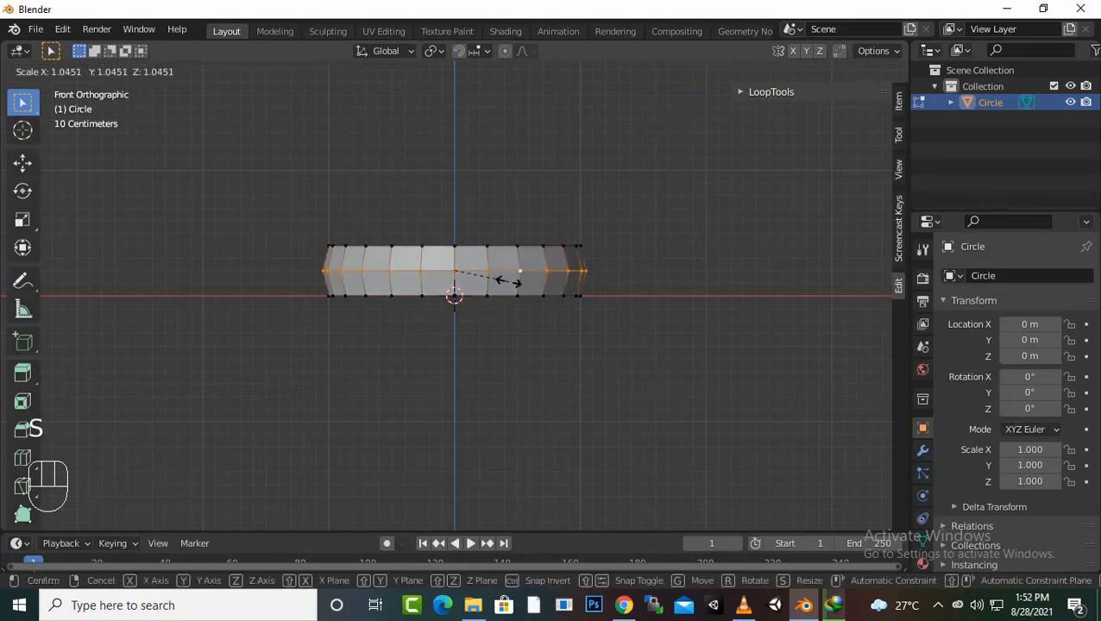
key("x")
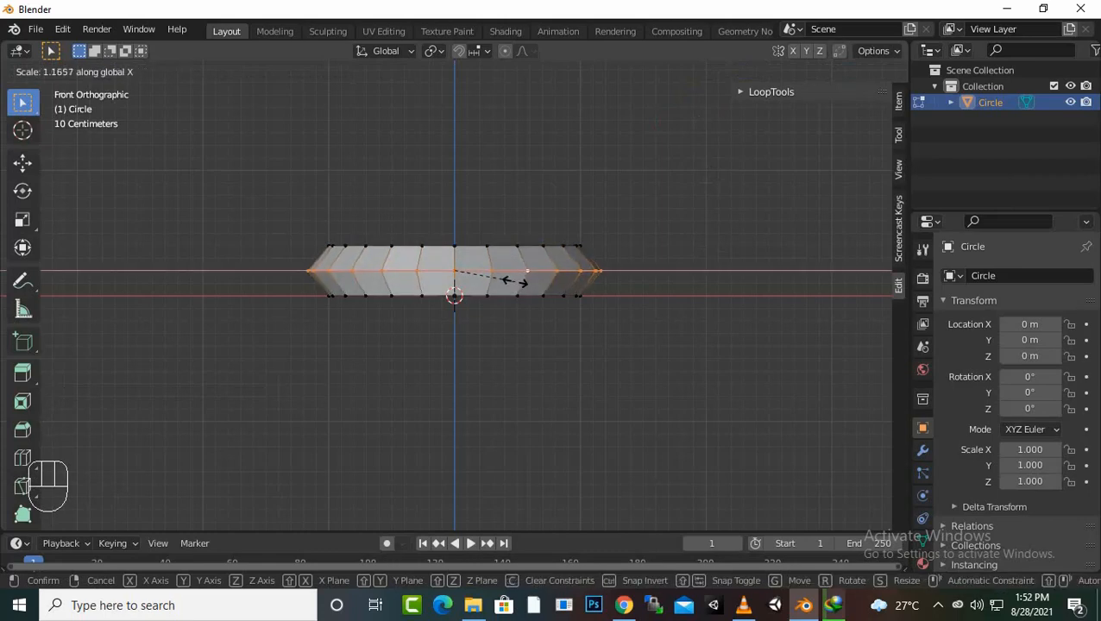
left_click(517, 281)
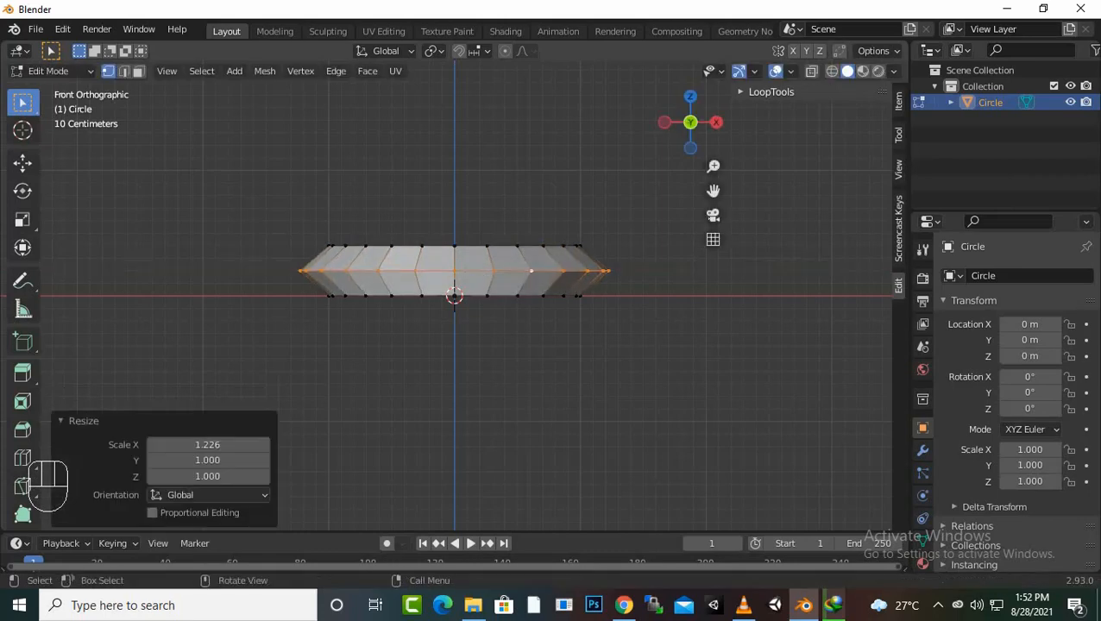
Step: Extrude the bottom edge loop inward twice, scaling the first ring to about 0.796 and the second to about 0.604
middle_click_drag(531, 271, 566, 222)
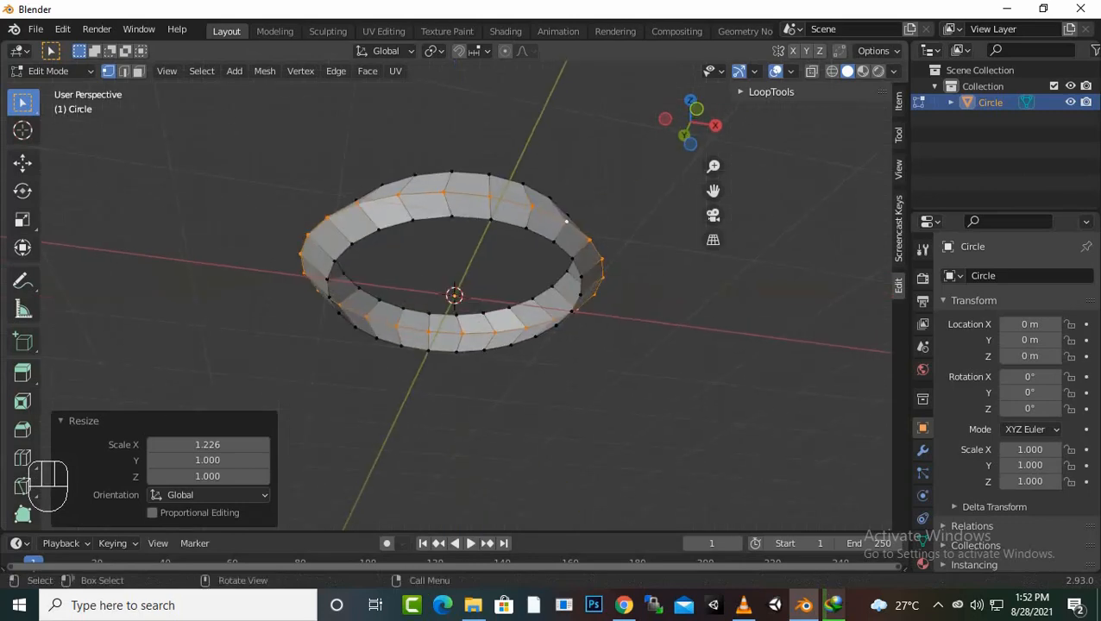
left_click(553, 241, "alt")
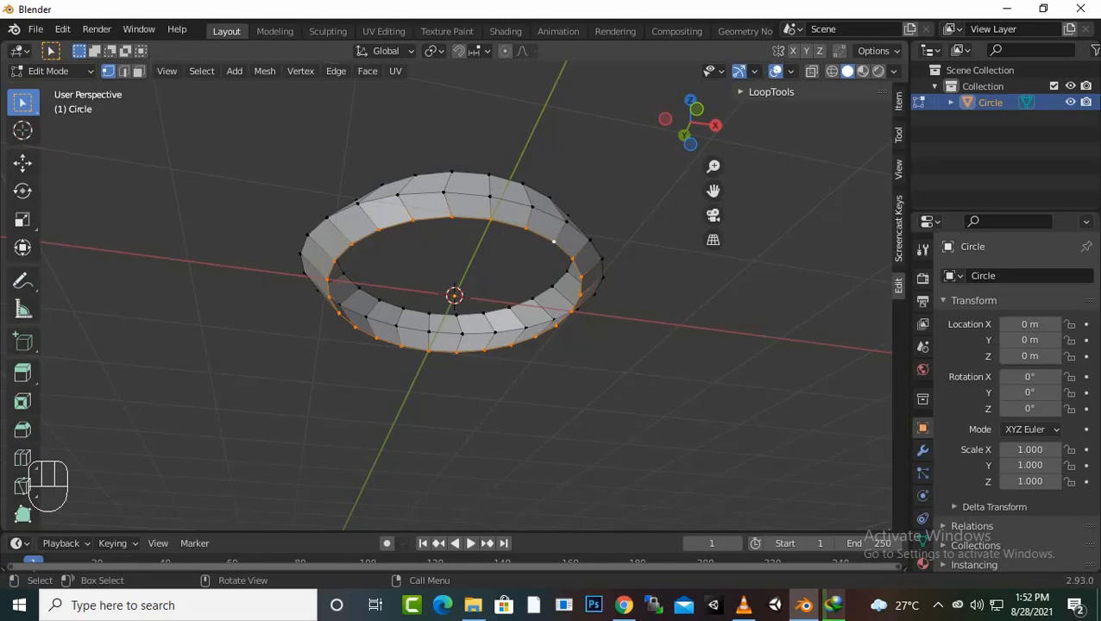
key("e")
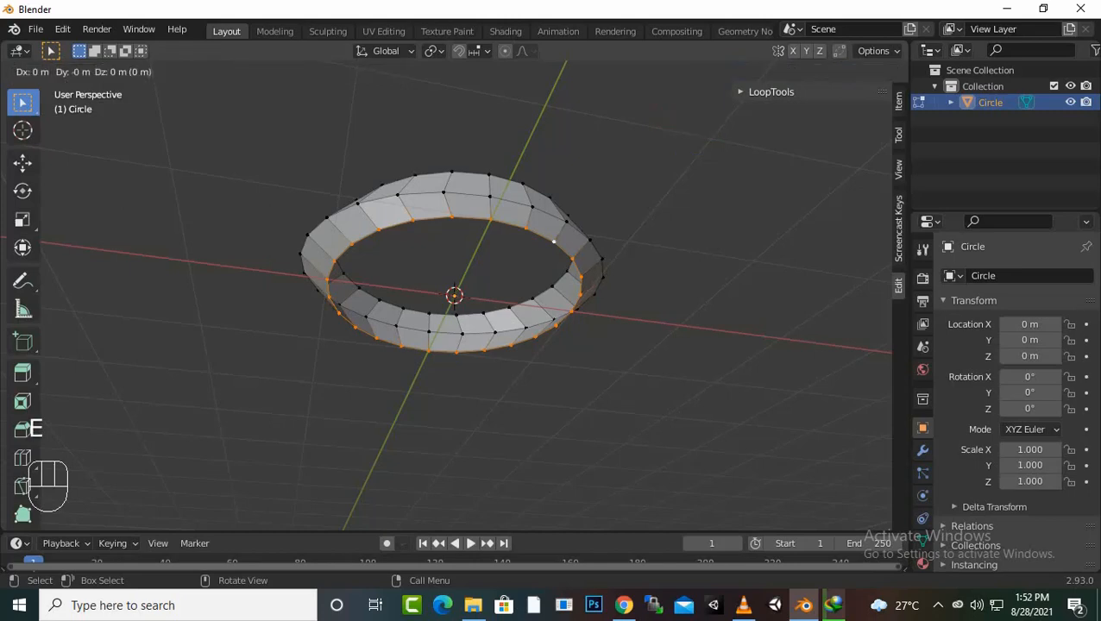
key("s")
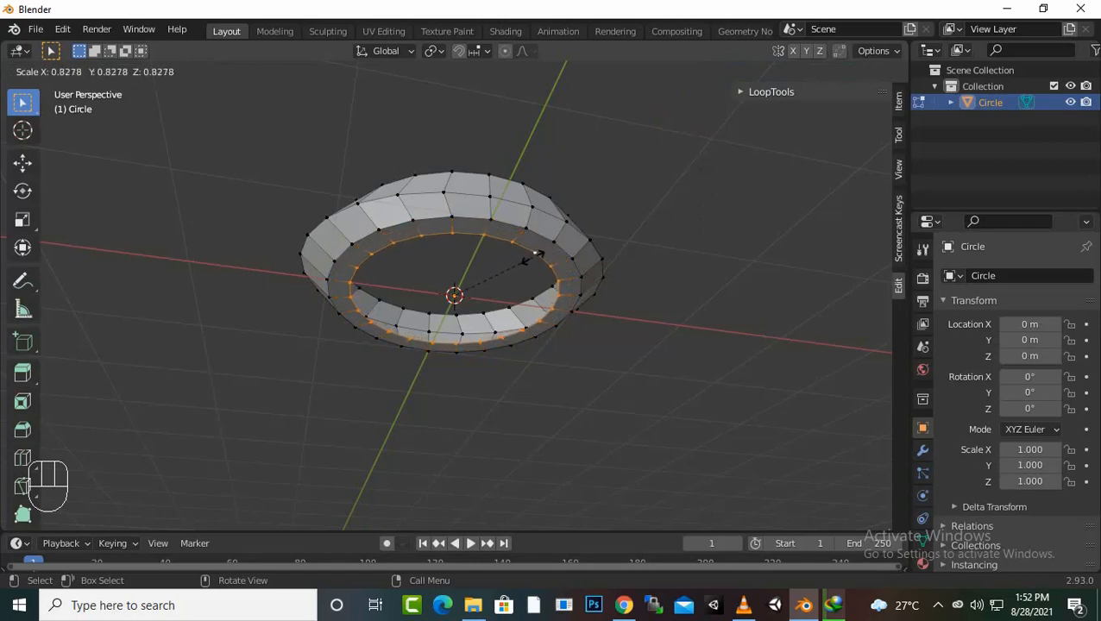
left_click(530, 255)
key("e")
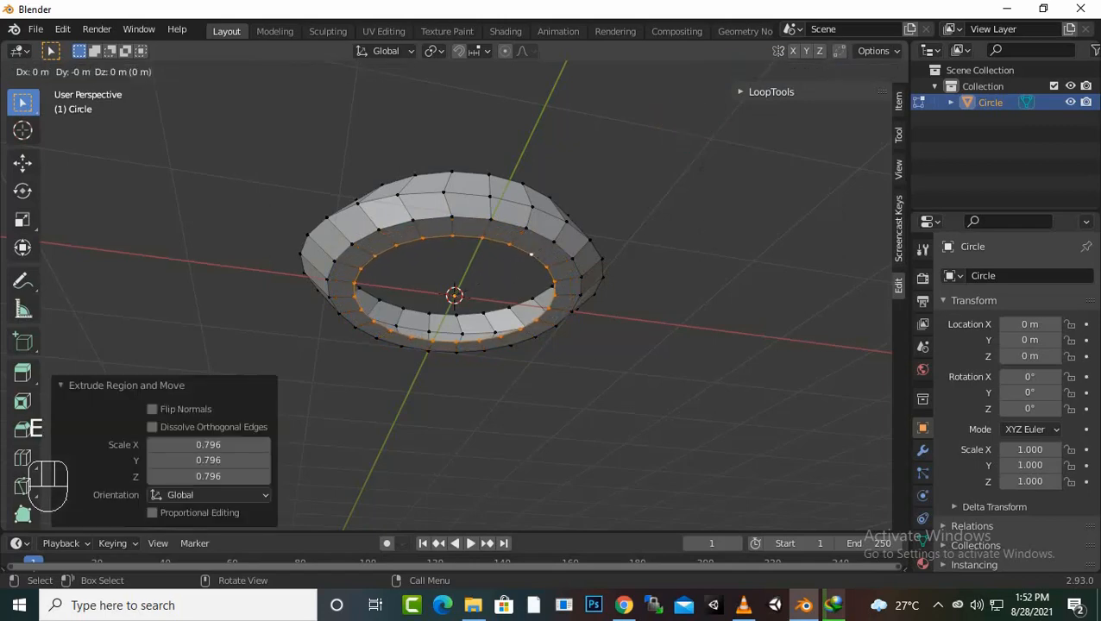
key("s")
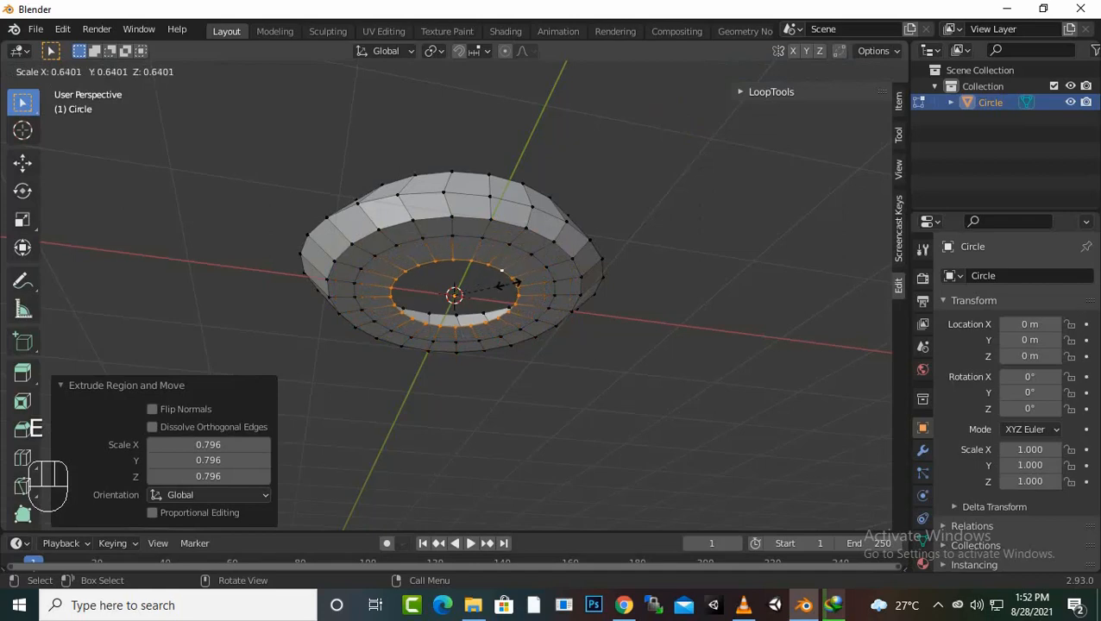
left_click(505, 287)
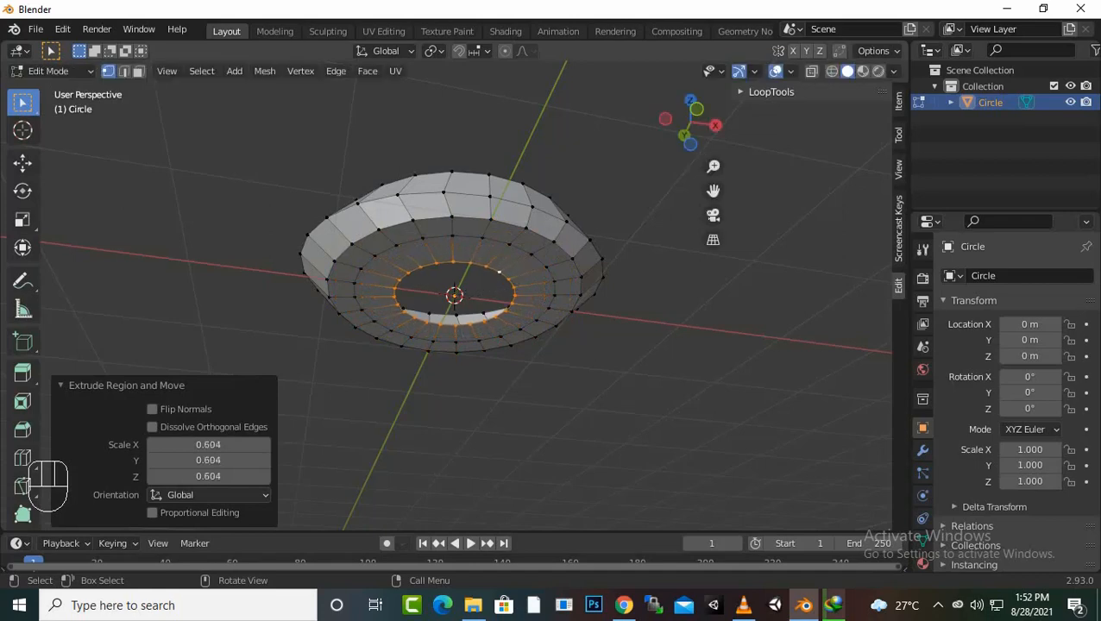
Step: Extrude the innermost bottom loop inward once more at a scale of 0.5 and fill the remaining hole with a face
key("e")
key("s")
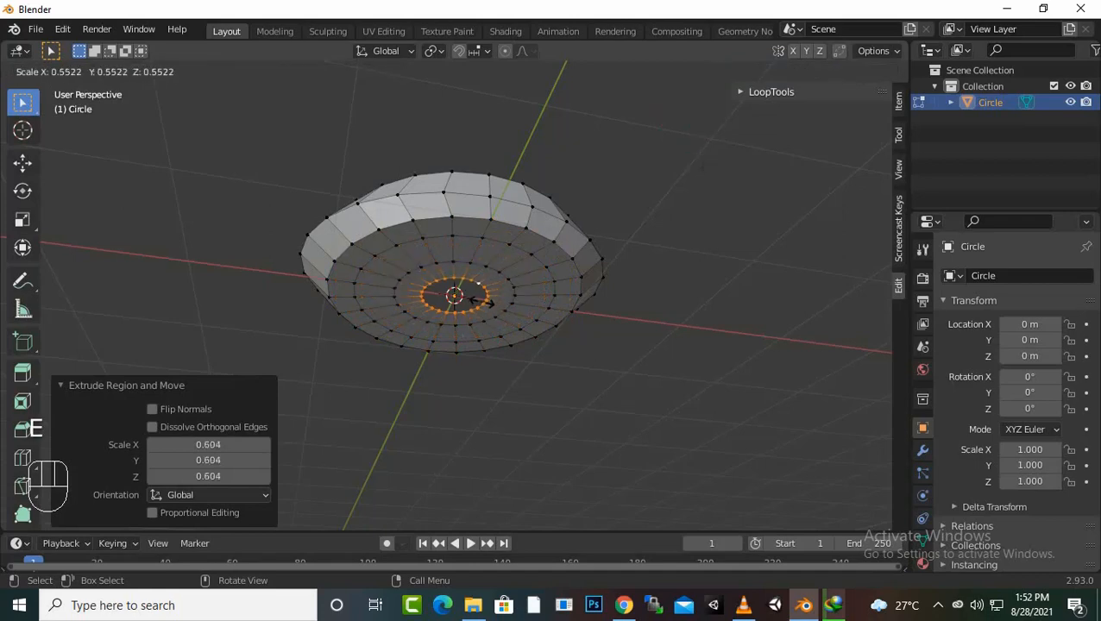
left_click(476, 300)
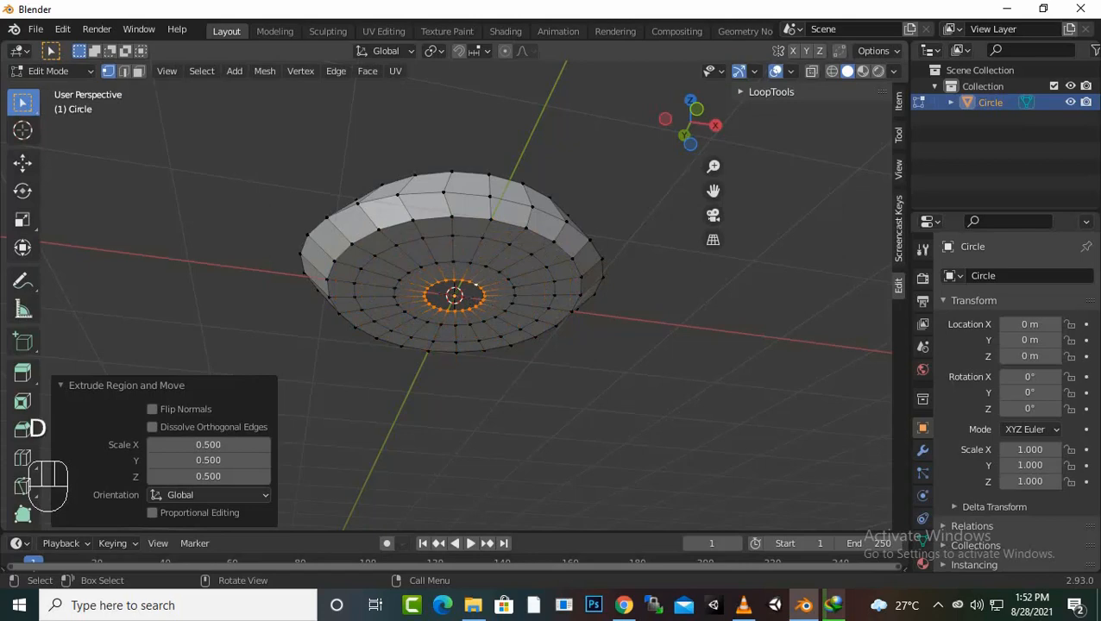
key("f")
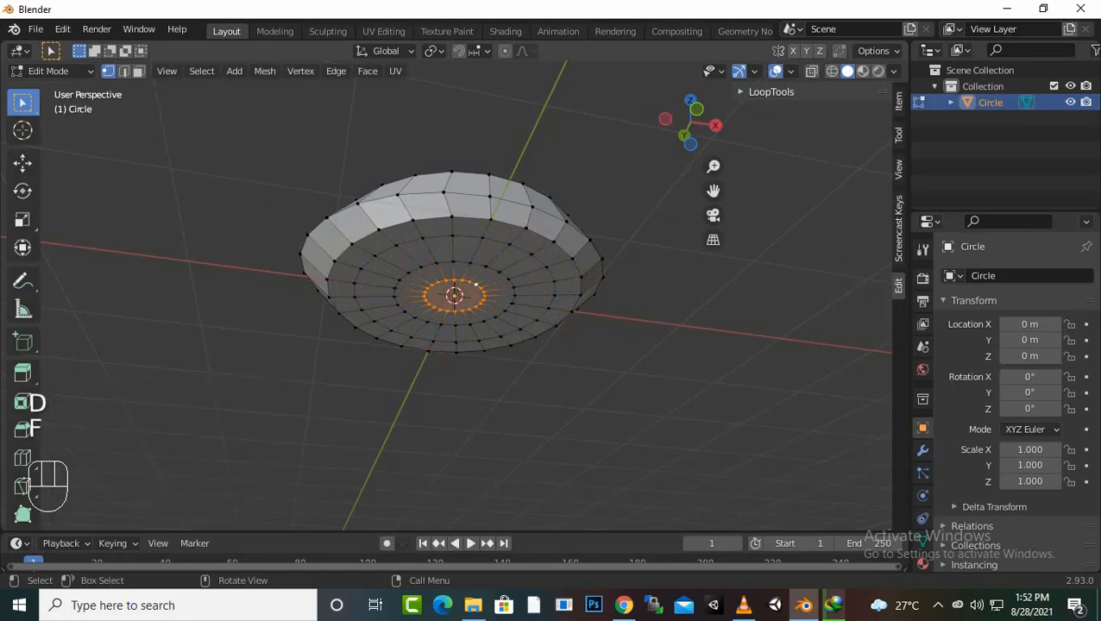
Step: Select the dish's upper rim edge loop and extrude it inward at a scale of about 0.878
scroll(484, 280, "up", 4)
scroll(502, 271, "down", 2)
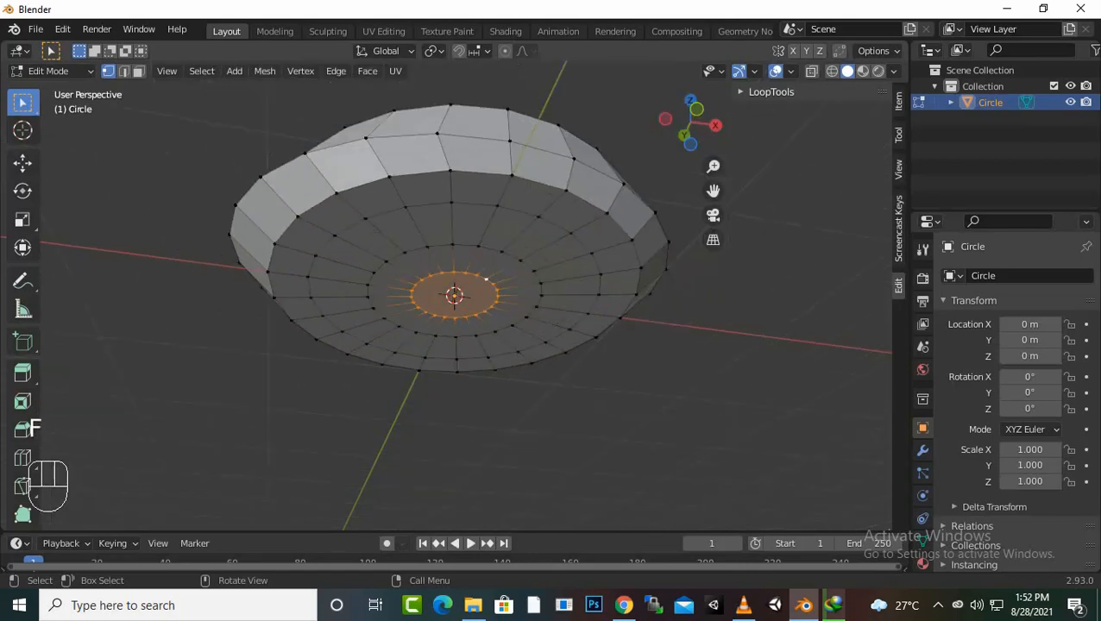
key("alt")
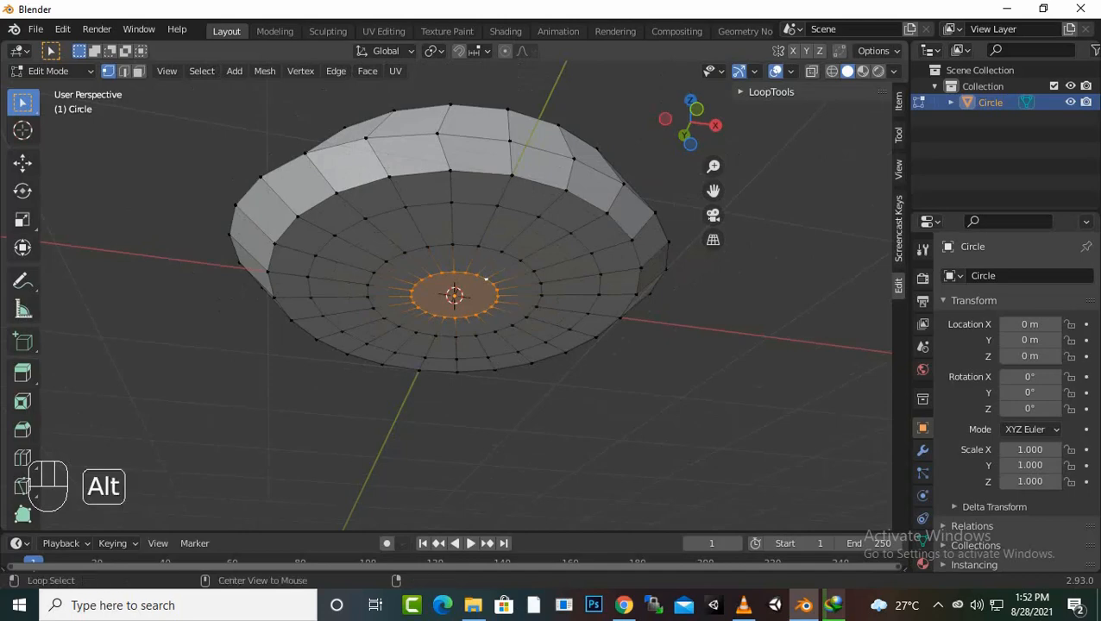
middle_click_drag(486, 279, 480, 324)
scroll(481, 325, "up", 1)
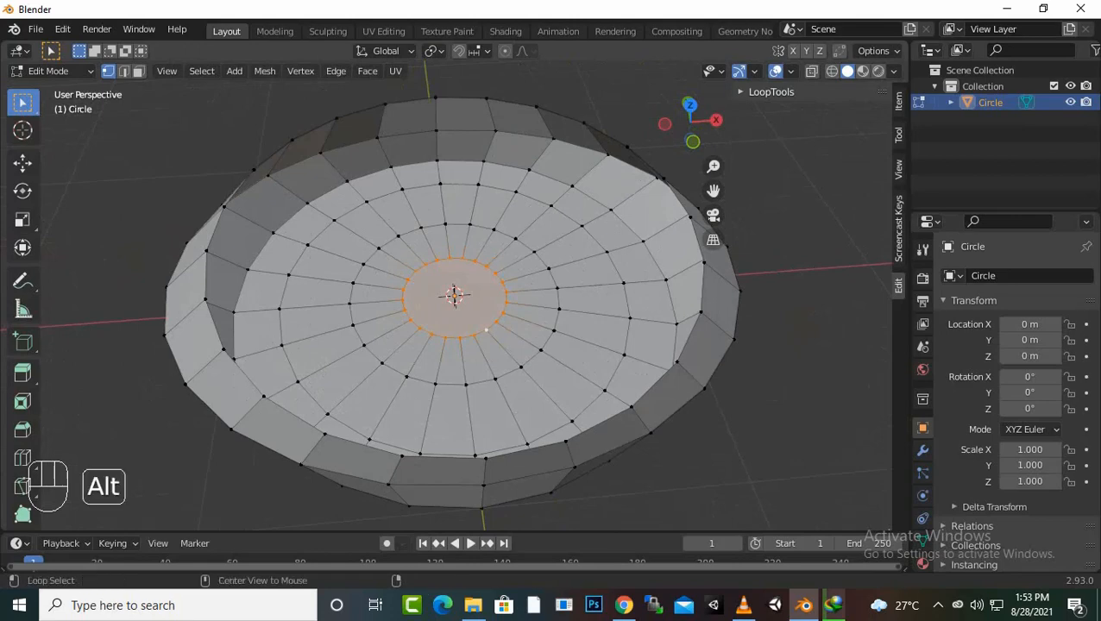
left_click(559, 438, "alt")
scroll(540, 407, "down", 1)
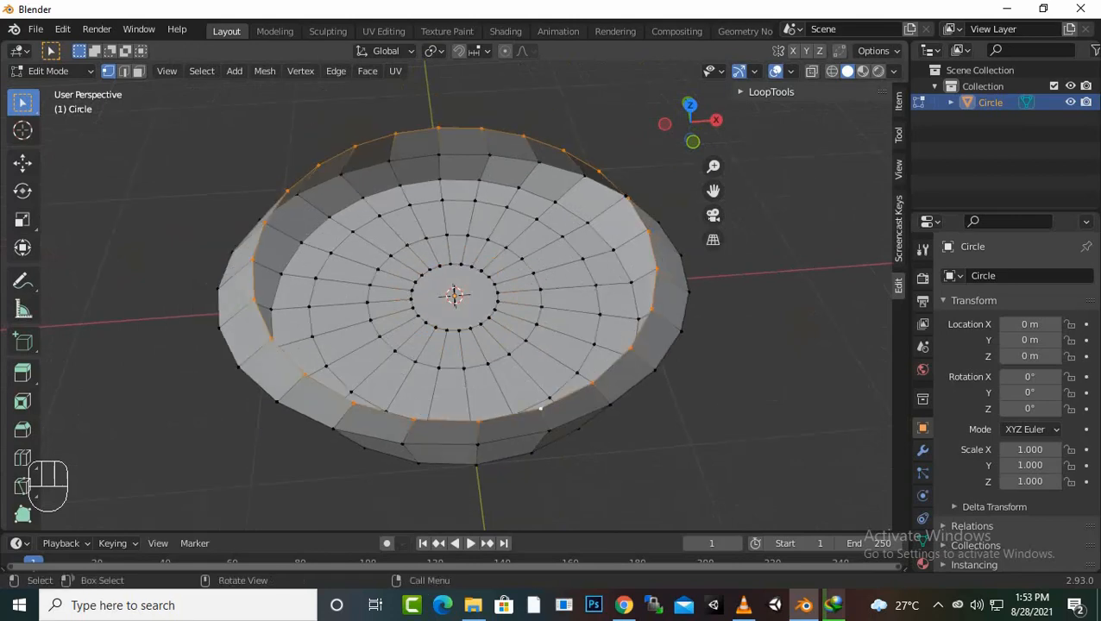
key("e")
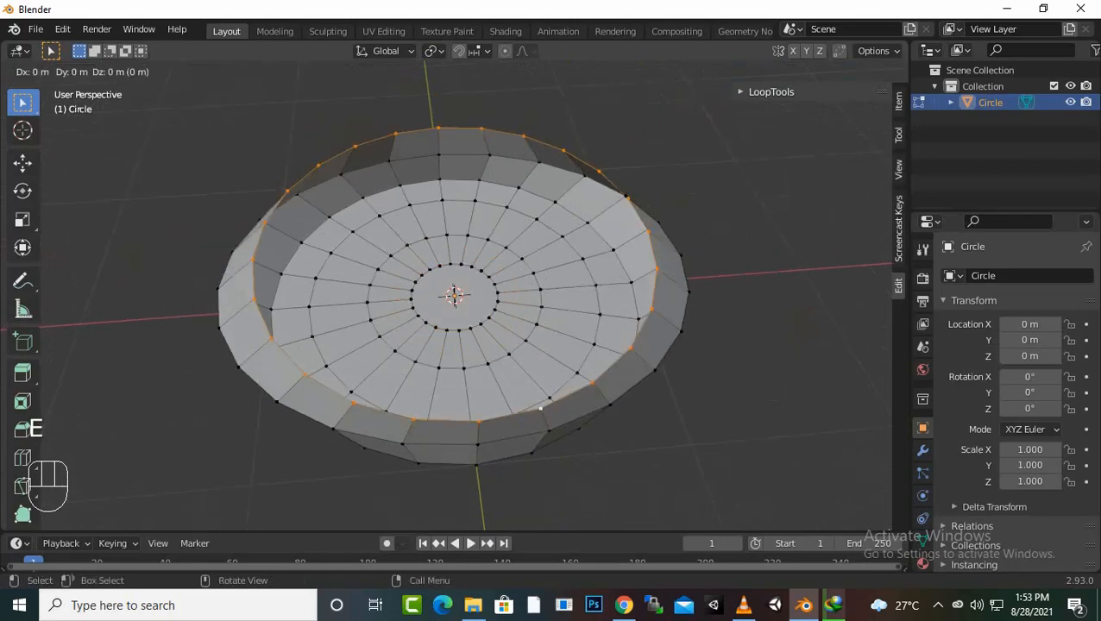
key("s")
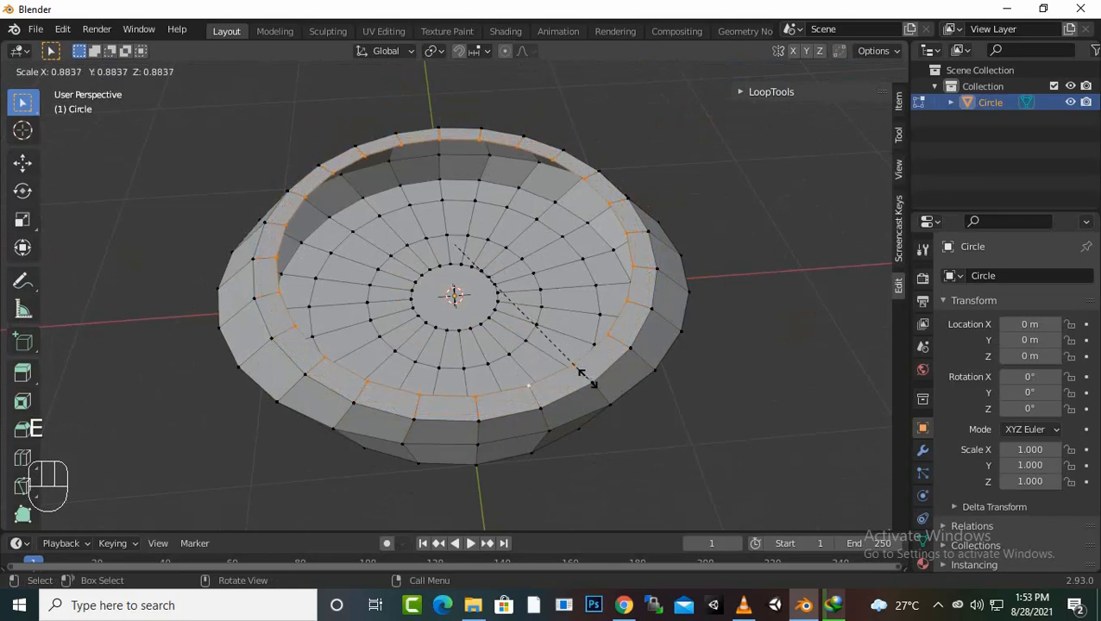
left_click(583, 374)
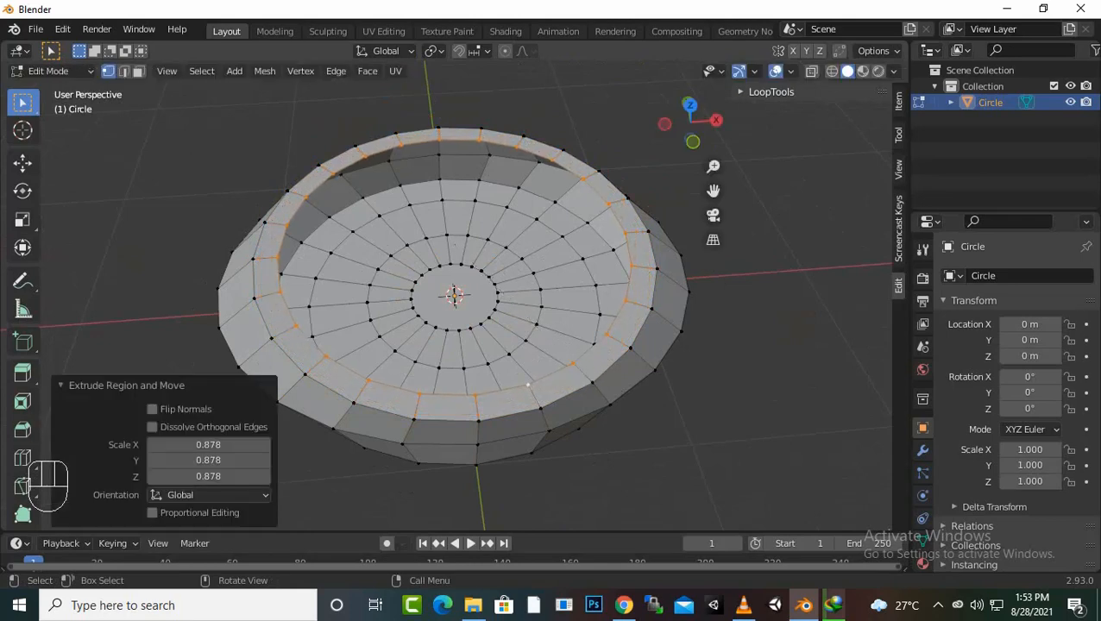
Step: Extrude the new inner rim loop upward about 0.10 m along Z to form a raised lip
key("e")
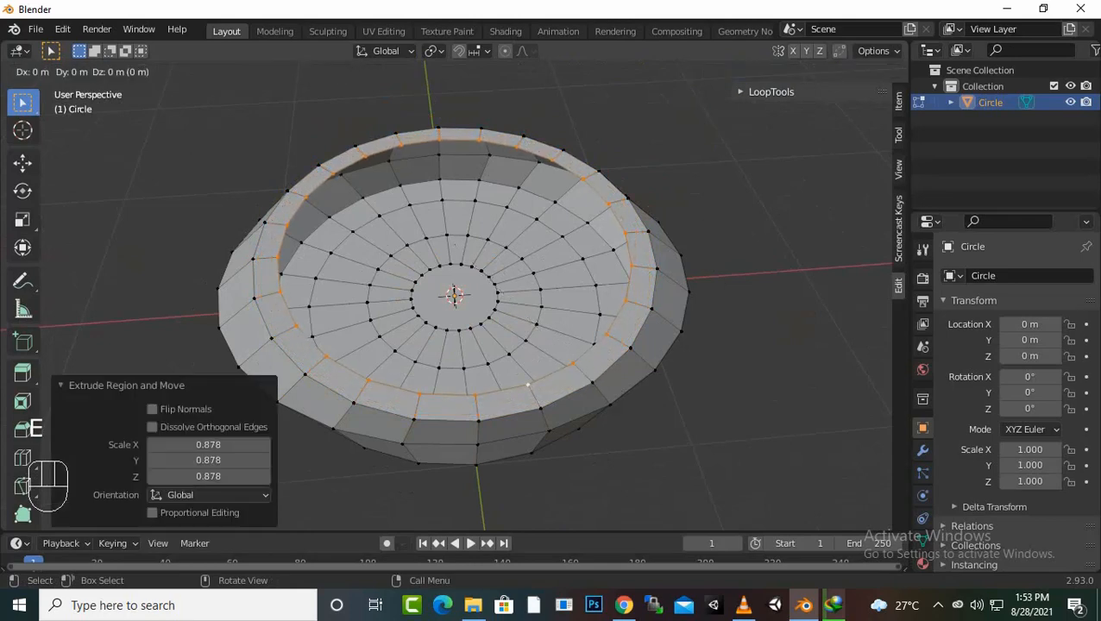
key("z")
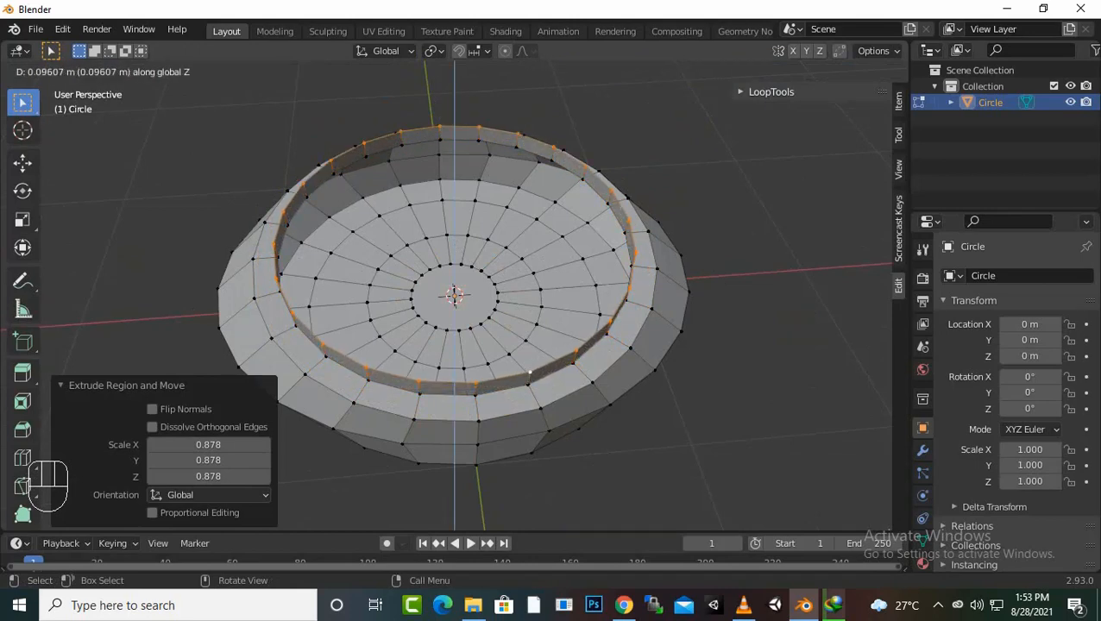
left_click(530, 345)
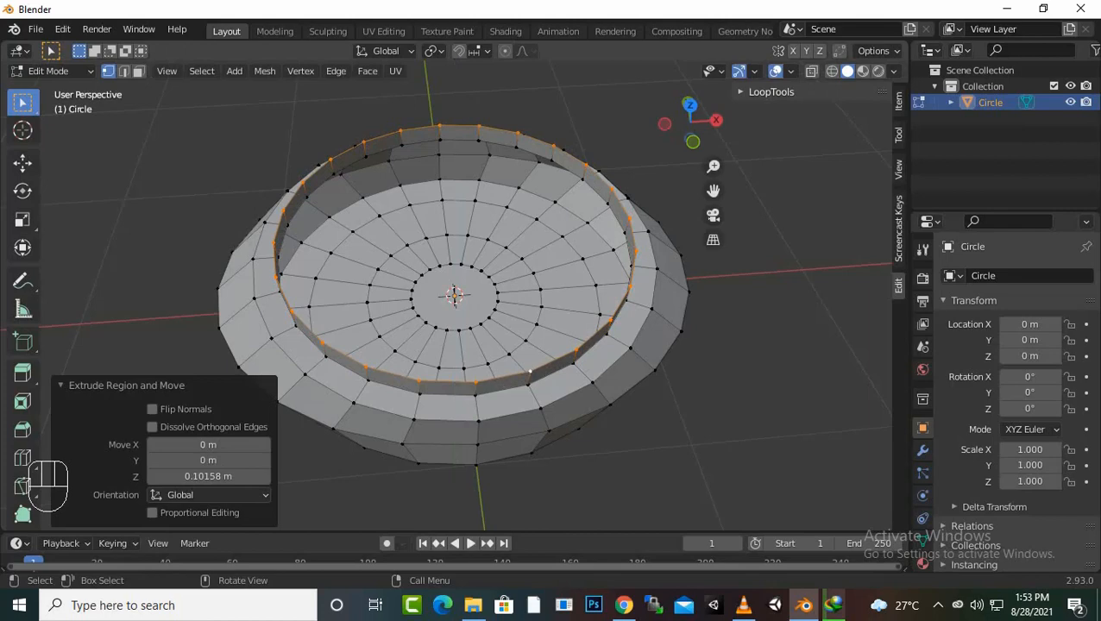
Step: Extrude the lip's top loop inward twice, scaling the first ring to about 0.761 and the second to about 0.679
key("e")
key("s")
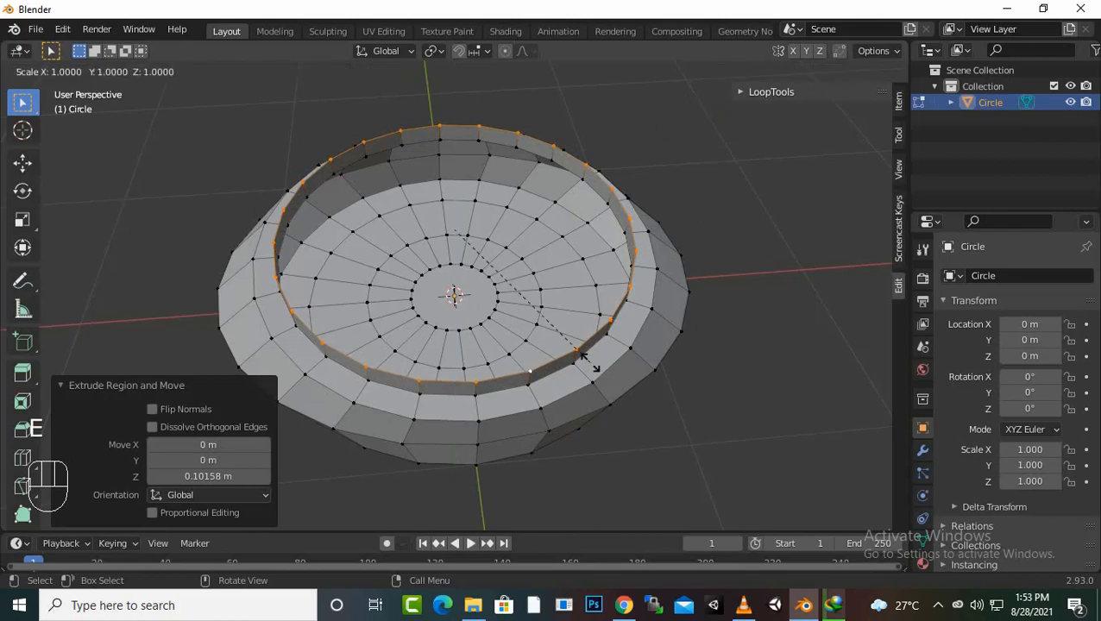
left_click(525, 347)
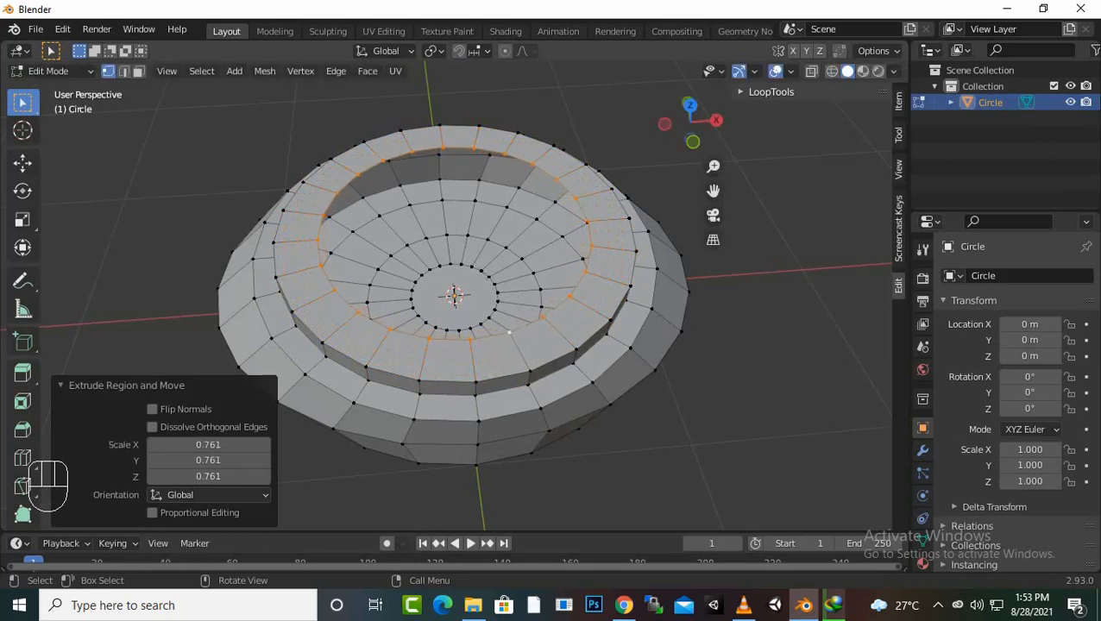
key("e")
key("s")
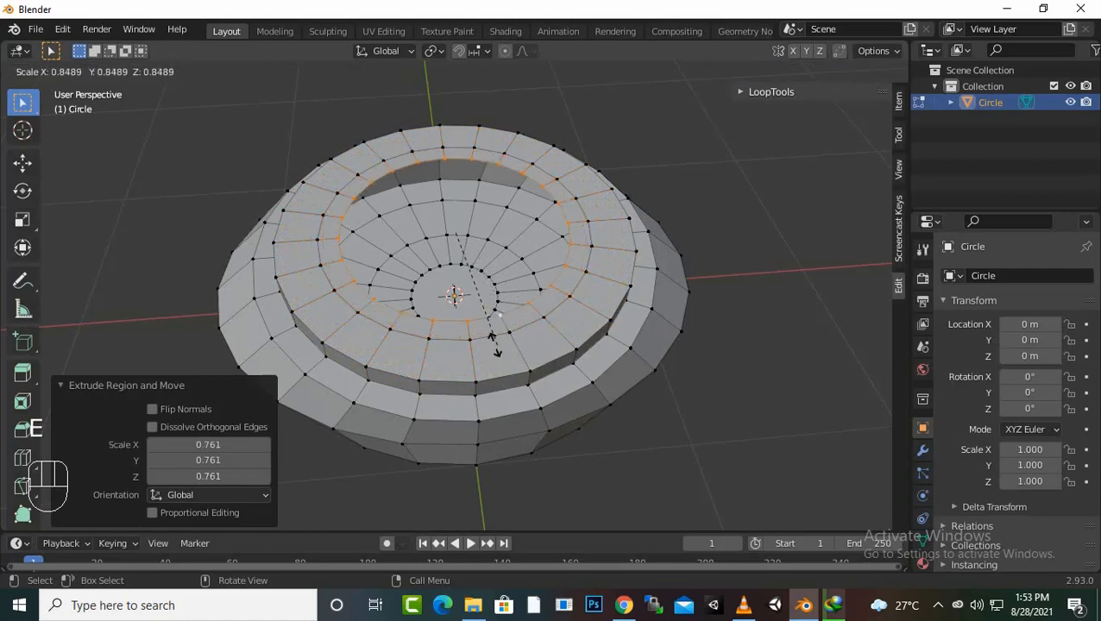
left_click(458, 326)
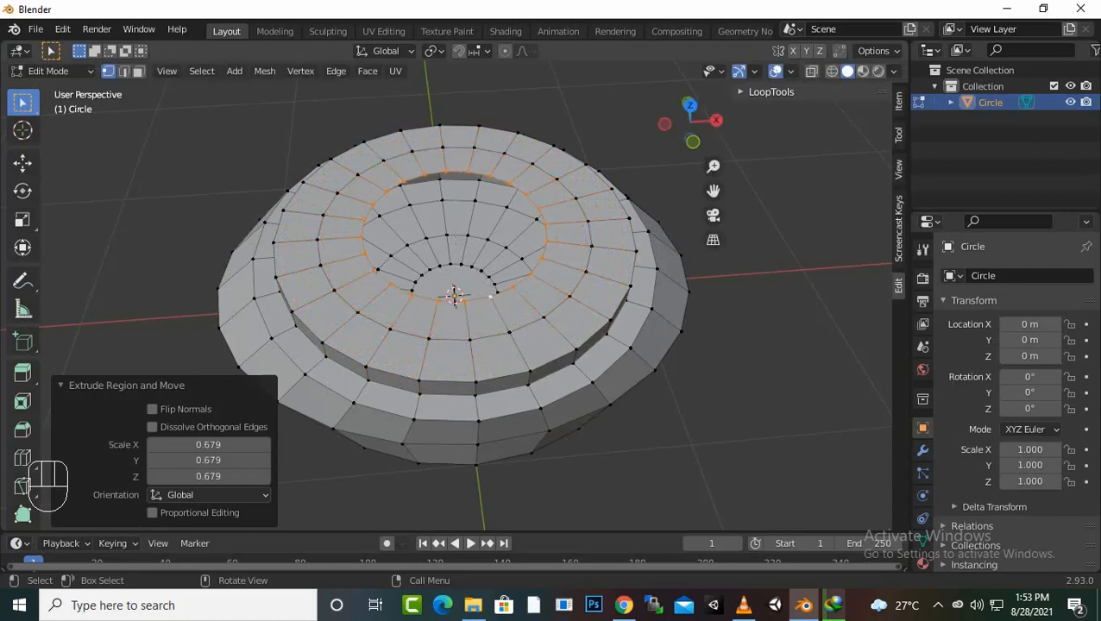
Step: Extrude the innermost top loop inward at a scale of about 0.592, fill the remaining hole with a face, and deselect everything
key("e")
key("s")
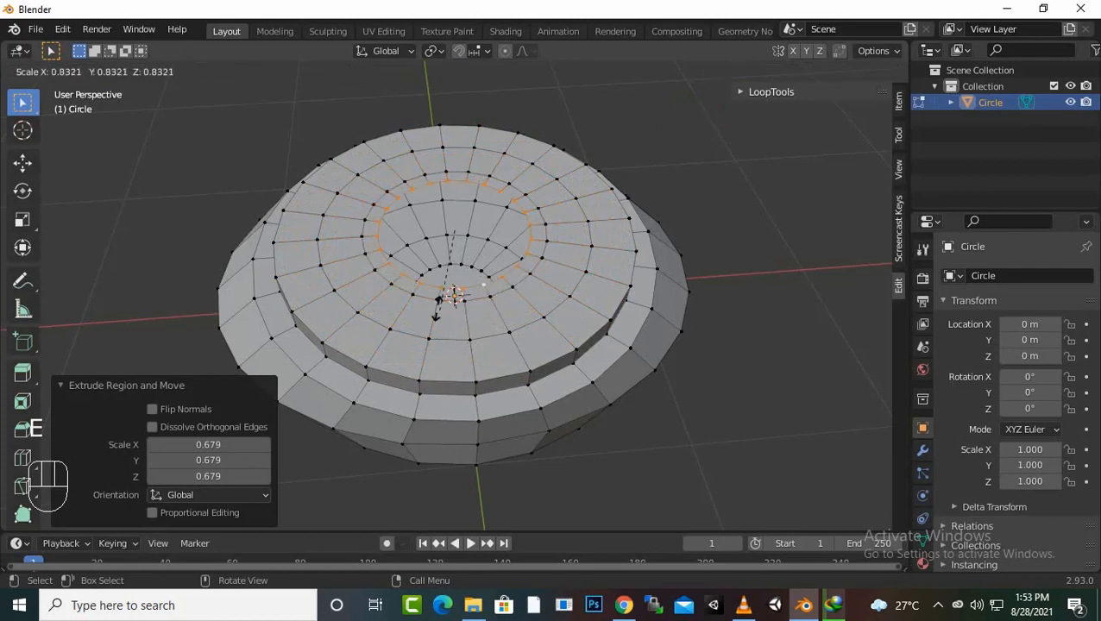
left_click(400, 250)
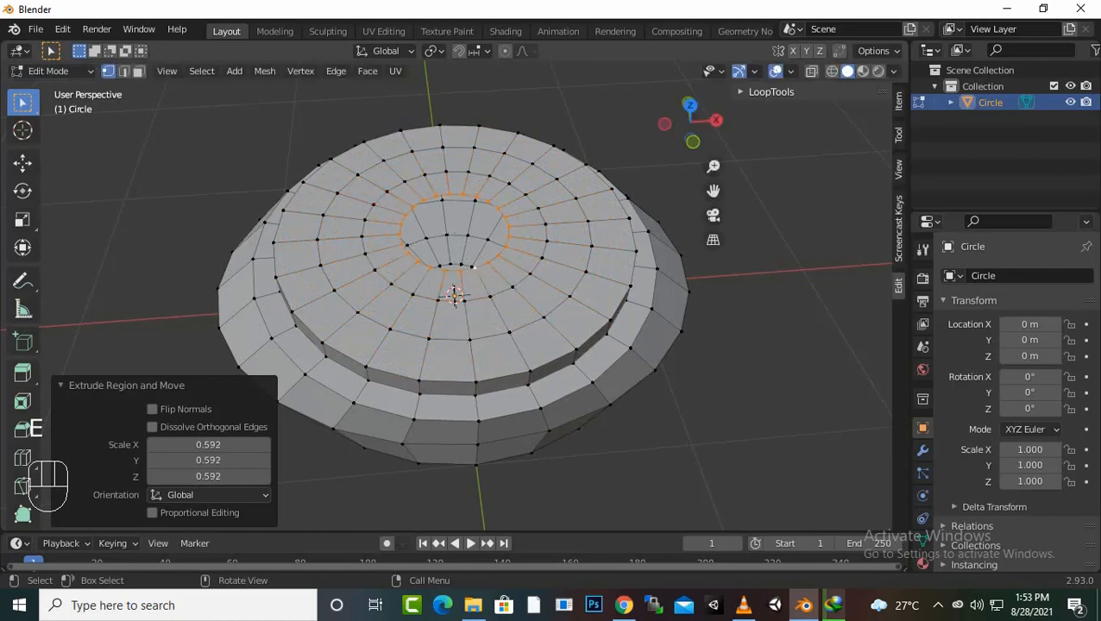
key("f")
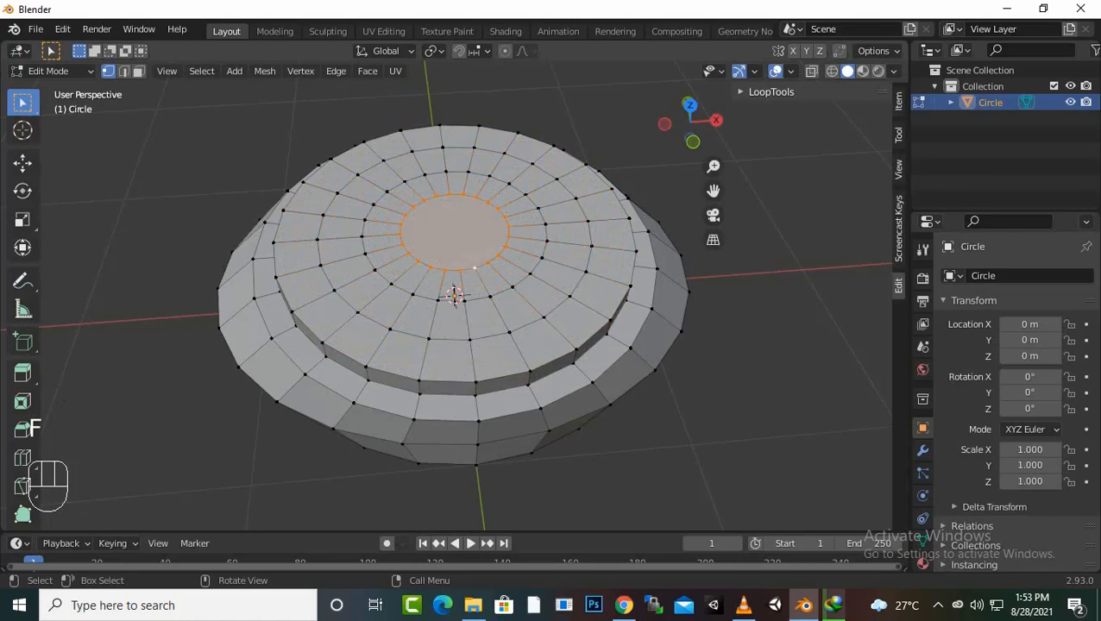
key("alt+a")
Step: Show the mesh in the right orthographic view and select all of its geometry
key("KP_5")
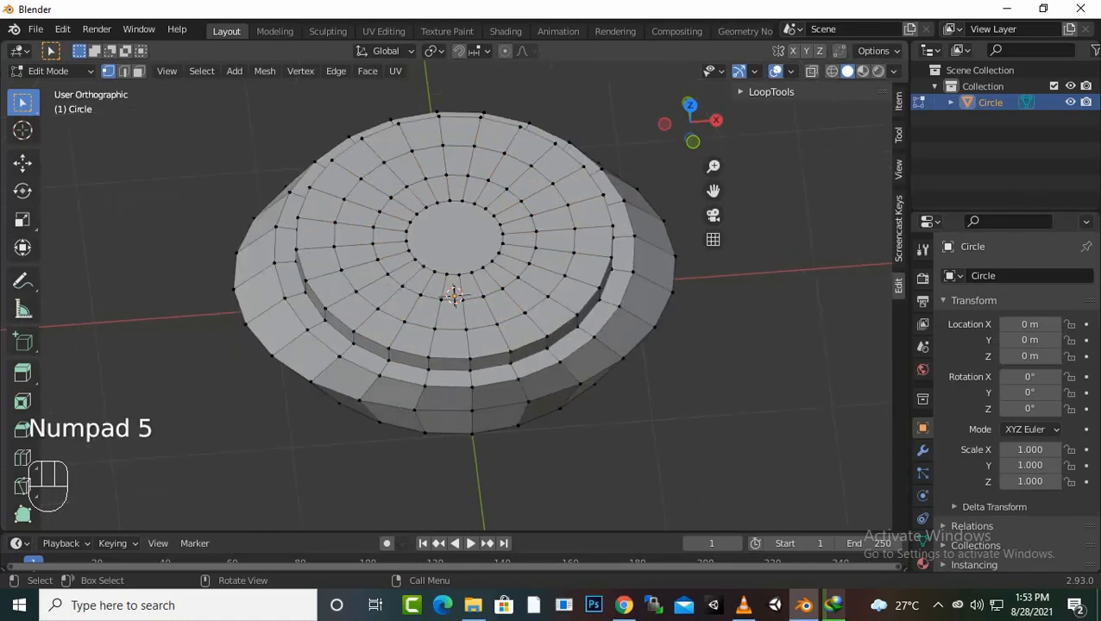
key("KP_3")
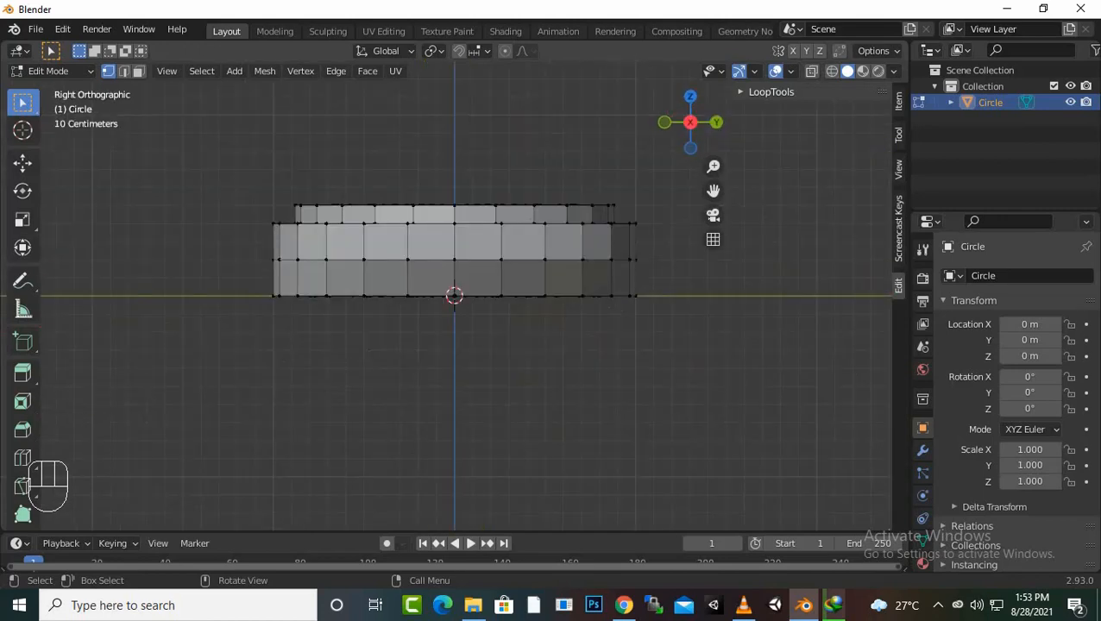
middle_click_drag(455, 295, 405, 384)
scroll(449, 294, "down", 1)
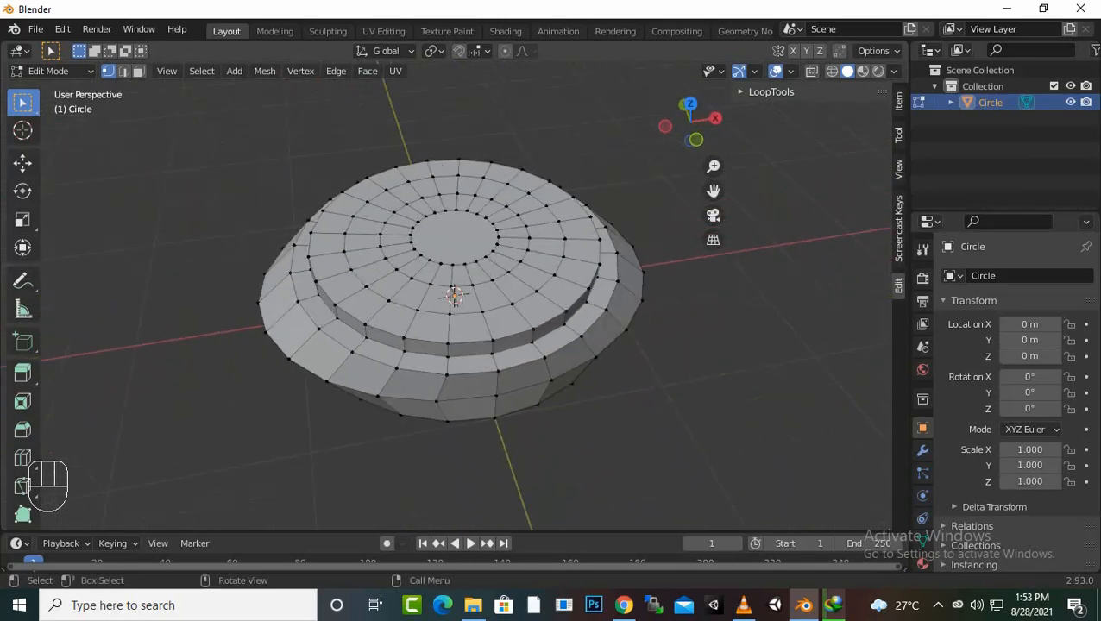
key("KP_5")
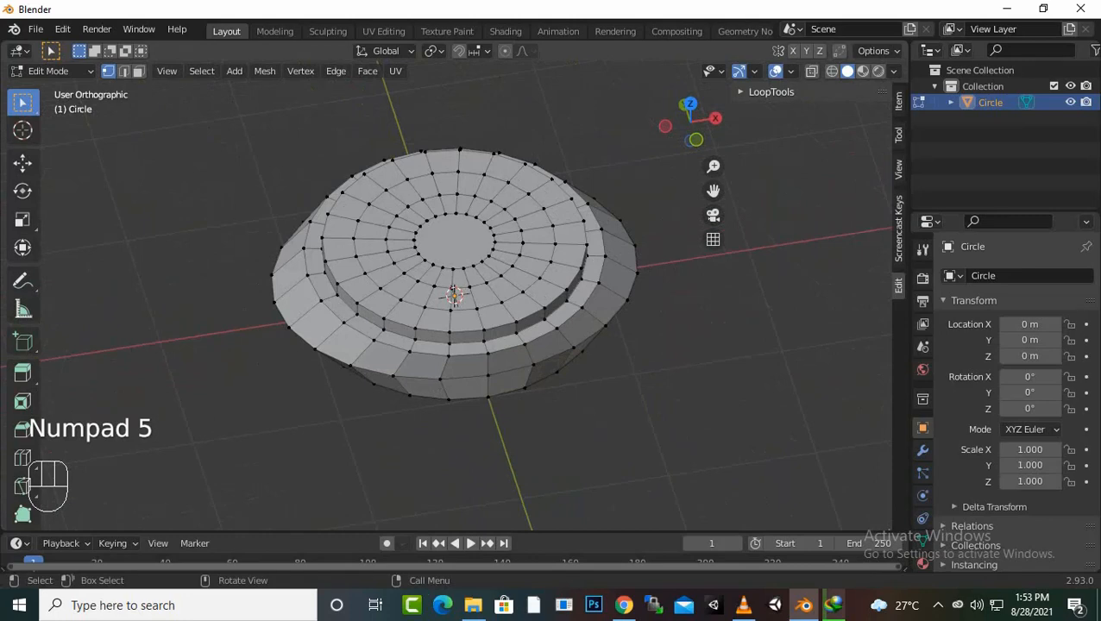
key("KP_3")
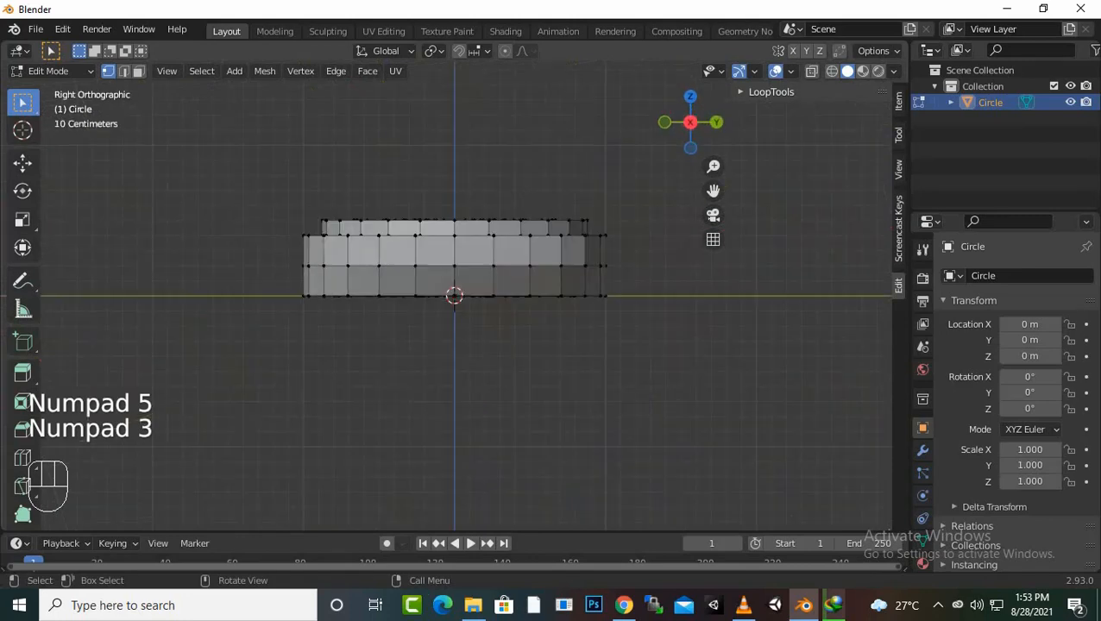
key("KP_5")
key("KP_3")
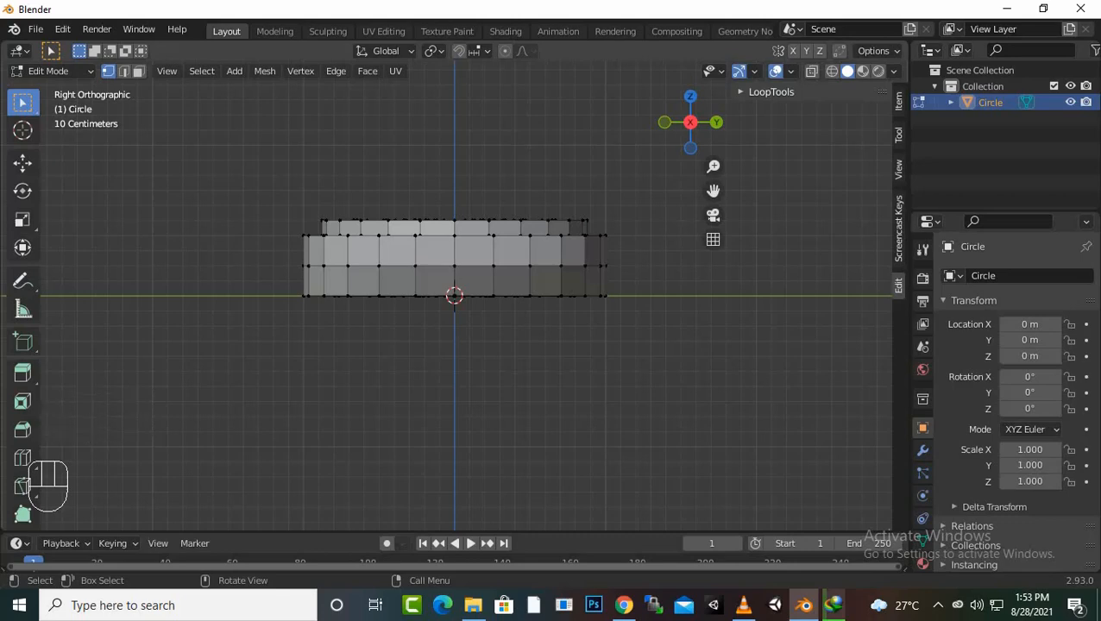
key("a")
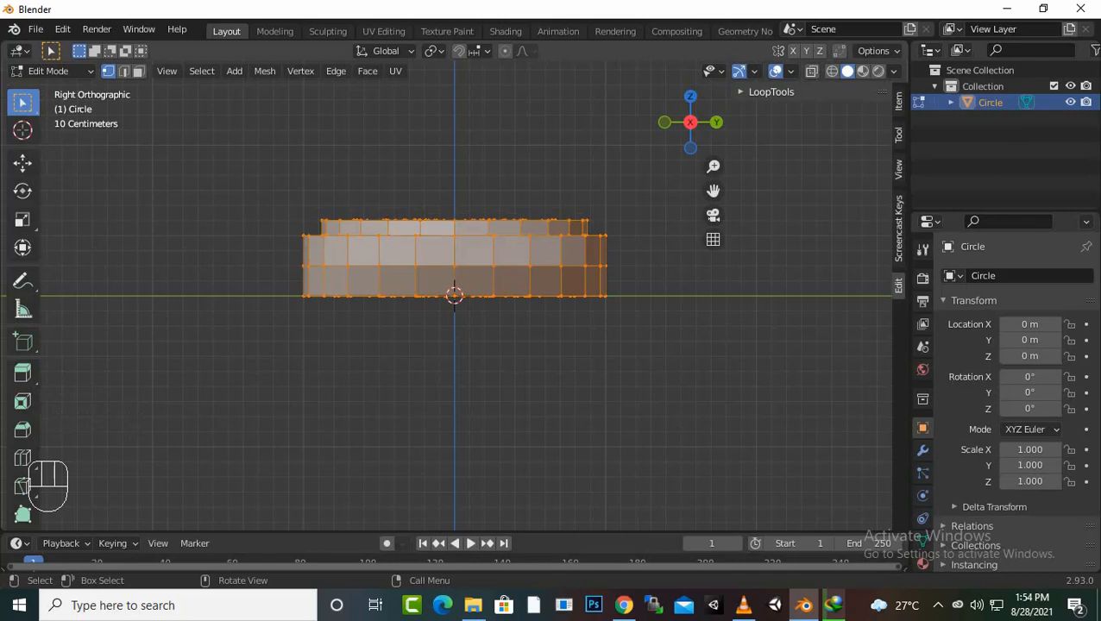
Step: Try rotating the whole mesh about 39.9° around the global Y axis in the right view, and undo the rotation
key("r")
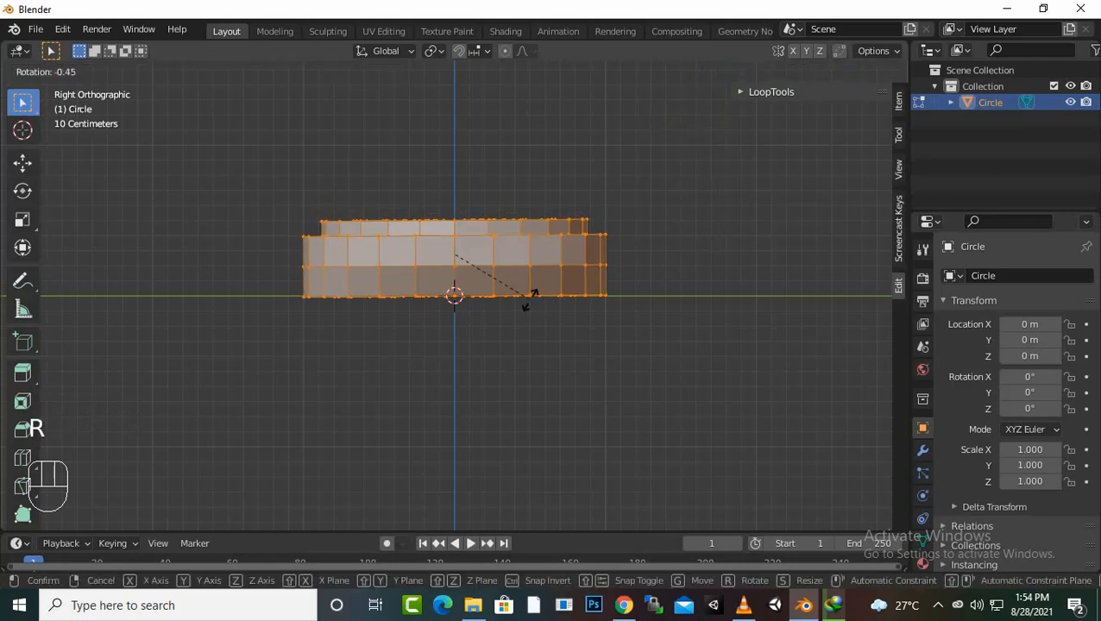
key("y")
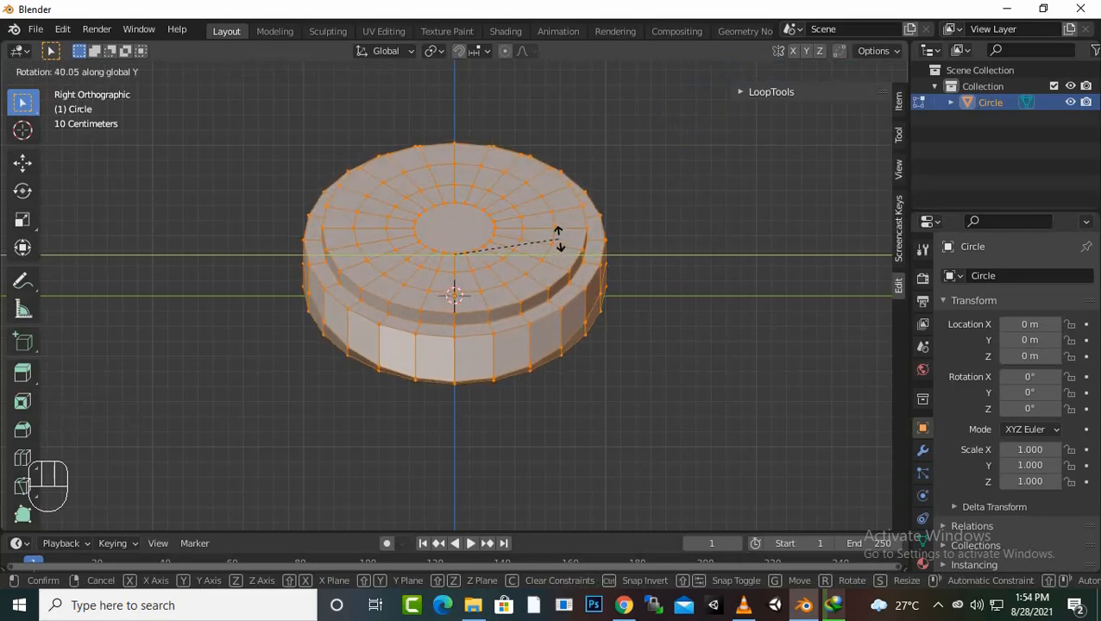
key("ctrl")
left_click(558, 240)
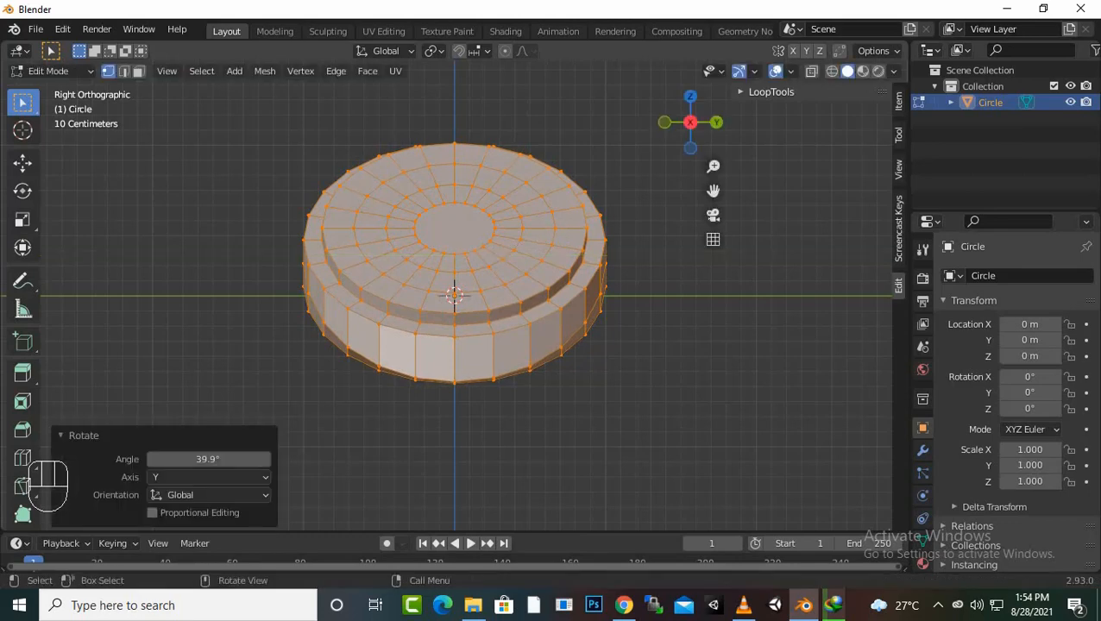
key("ctrl")
key("ctrl+z")
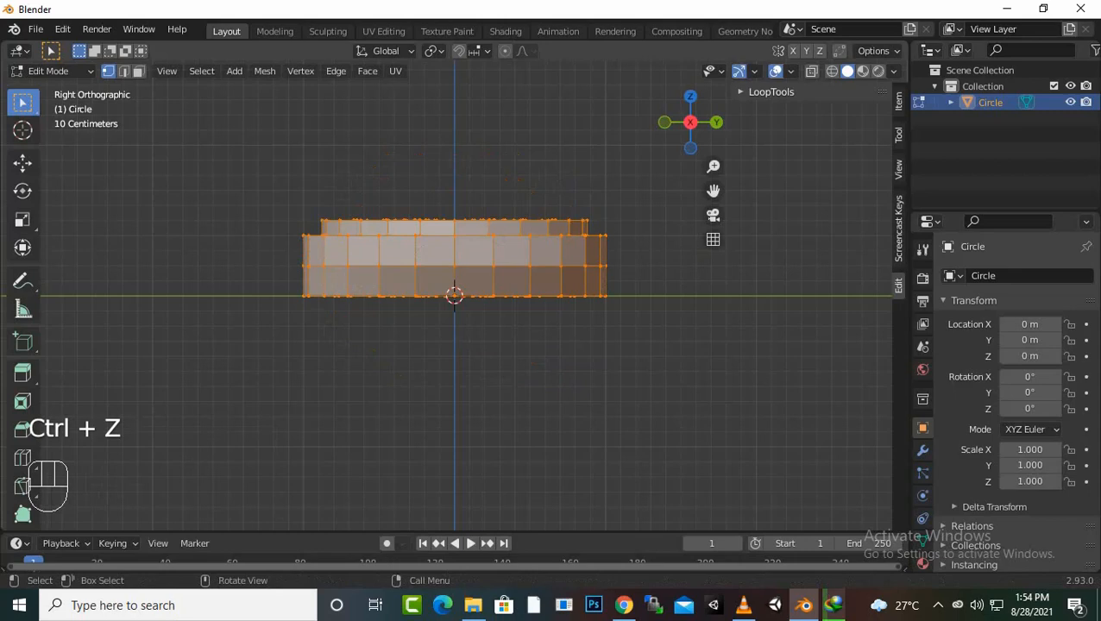
Step: Rotate the whole mesh about -65.3° around the global Y axis in the front orthographic view
key("KP_1")
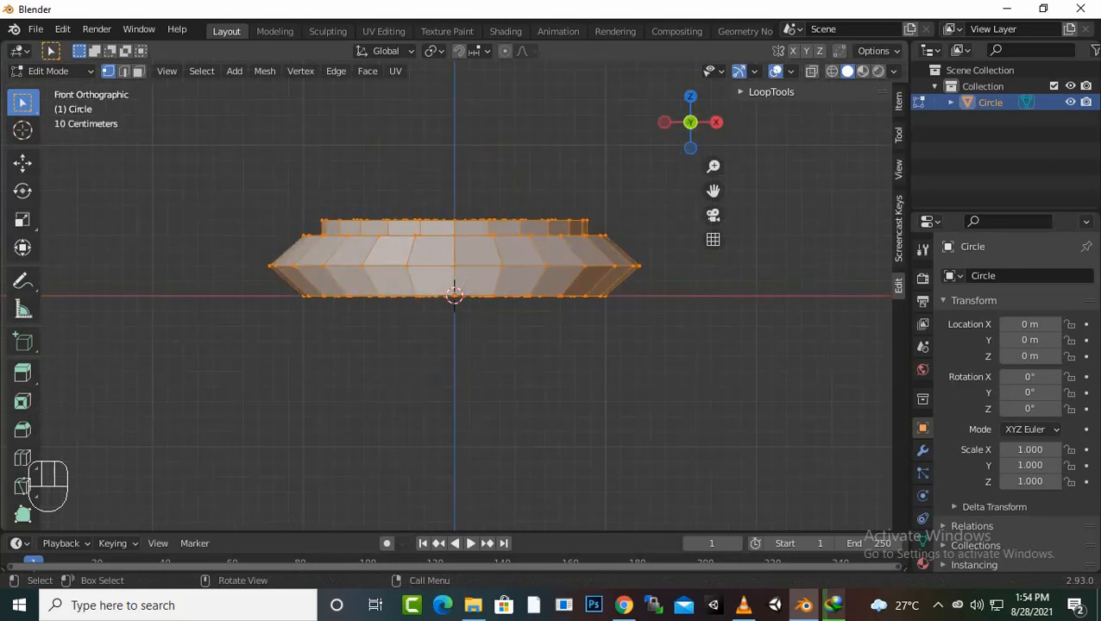
key("r")
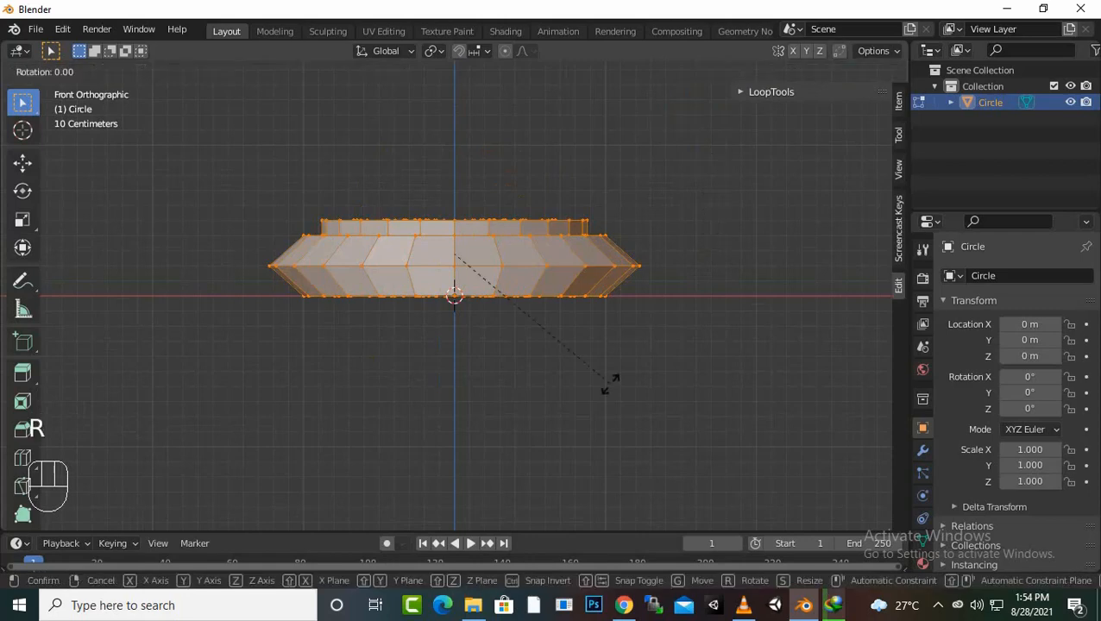
key("y")
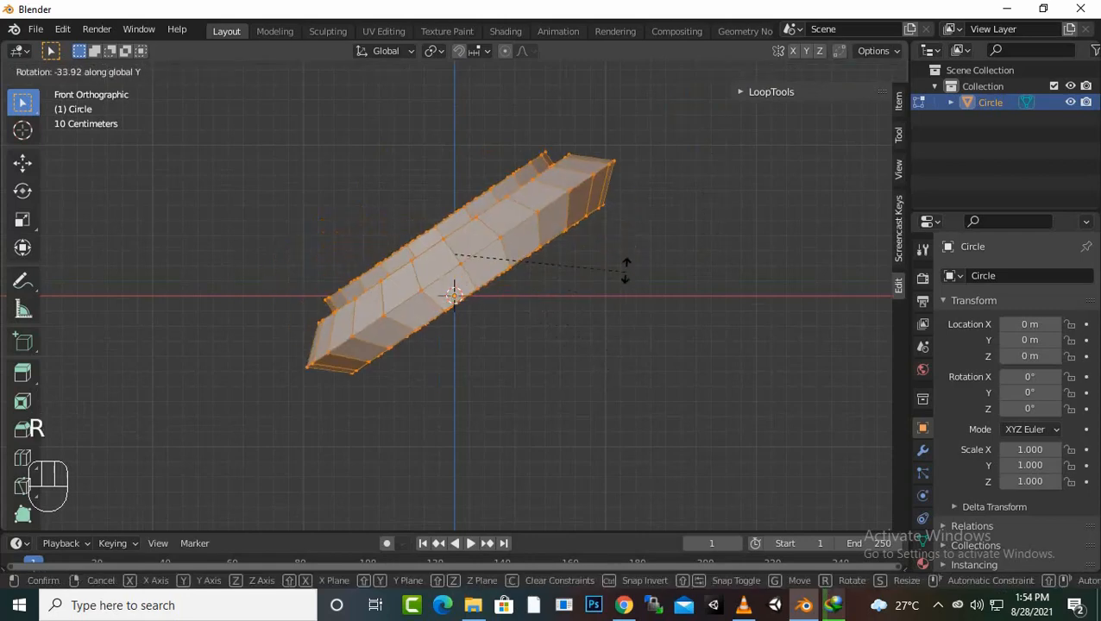
left_click(622, 172)
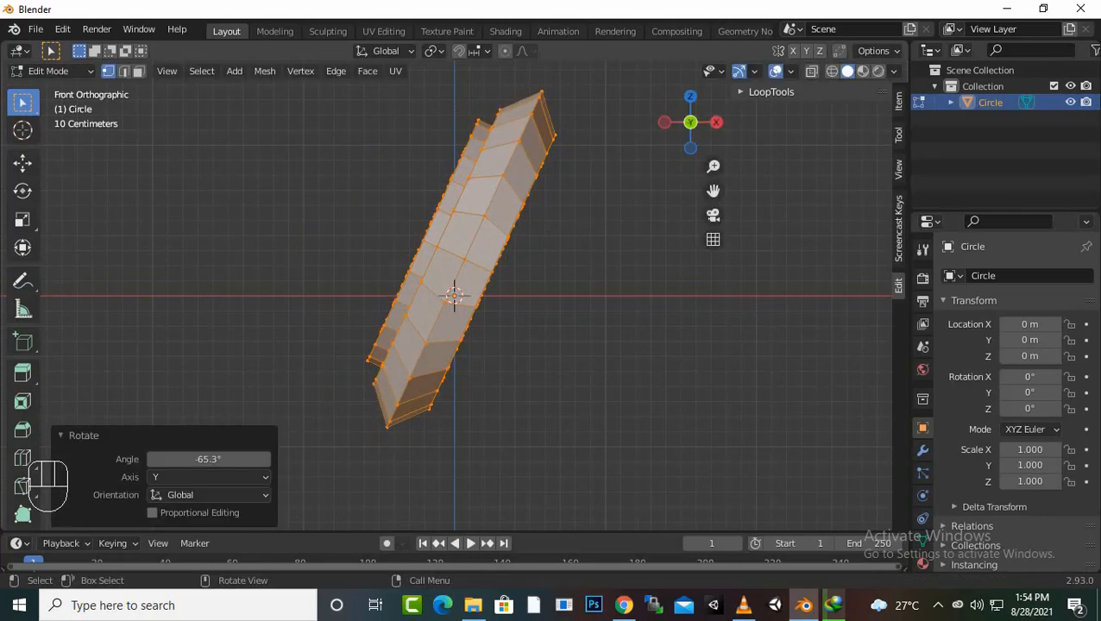
Step: Move the tilted mesh away from the origin by about 2.32 m in X and -2.04 m in Z
scroll(455, 296, "down", 4)
key("g")
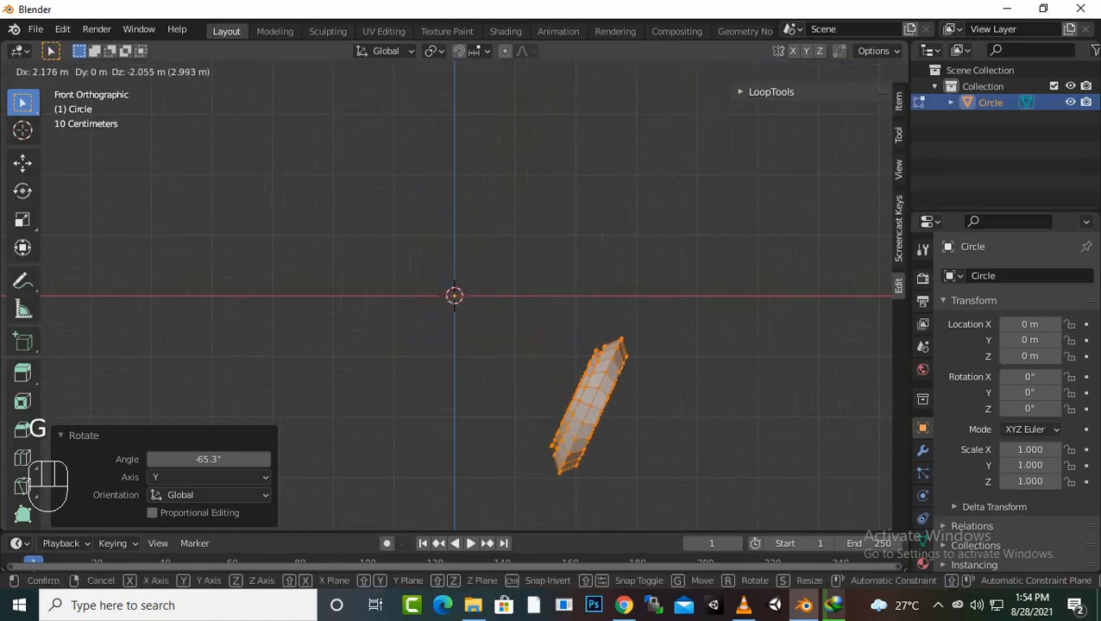
key("Return")
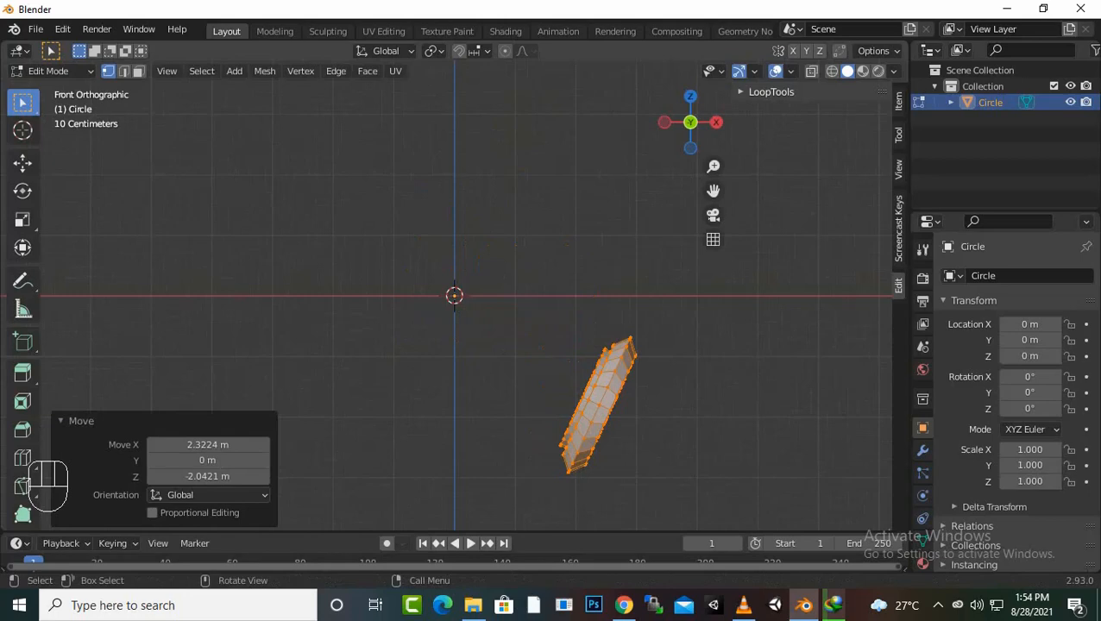
Step: Add a Mirror modifier on the X axis to the tilted disc
left_click(923, 450)
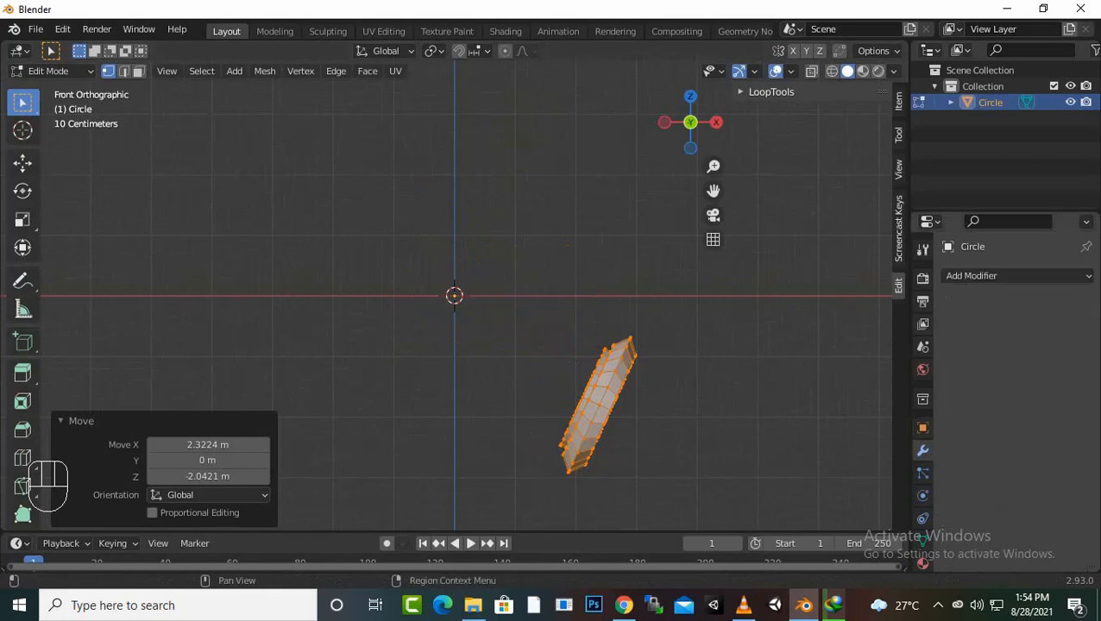
left_click(971, 276)
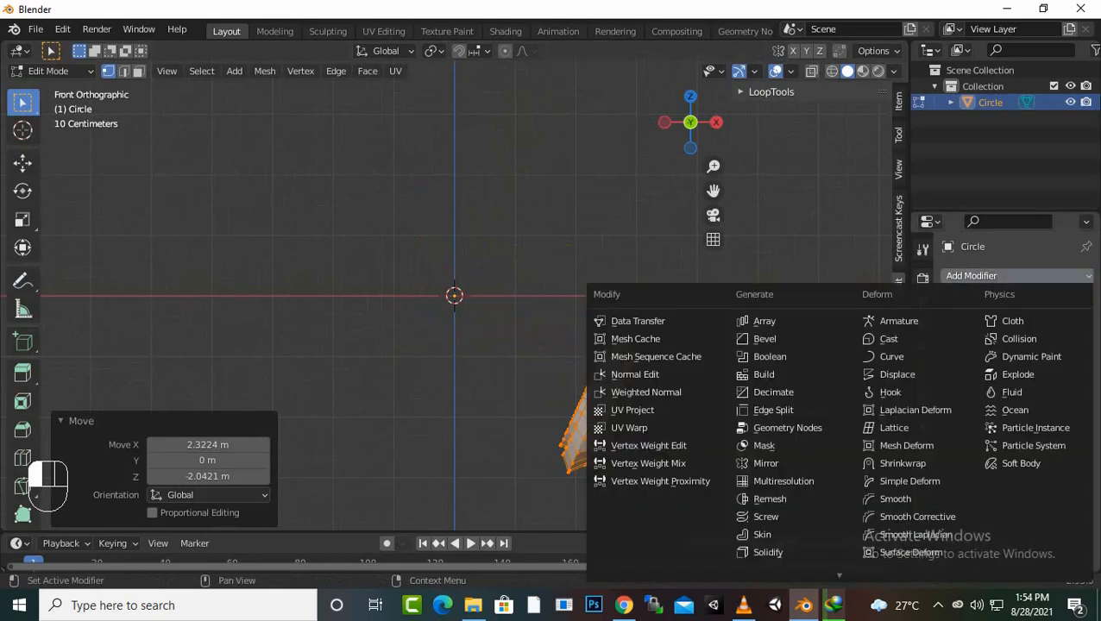
left_click(766, 464)
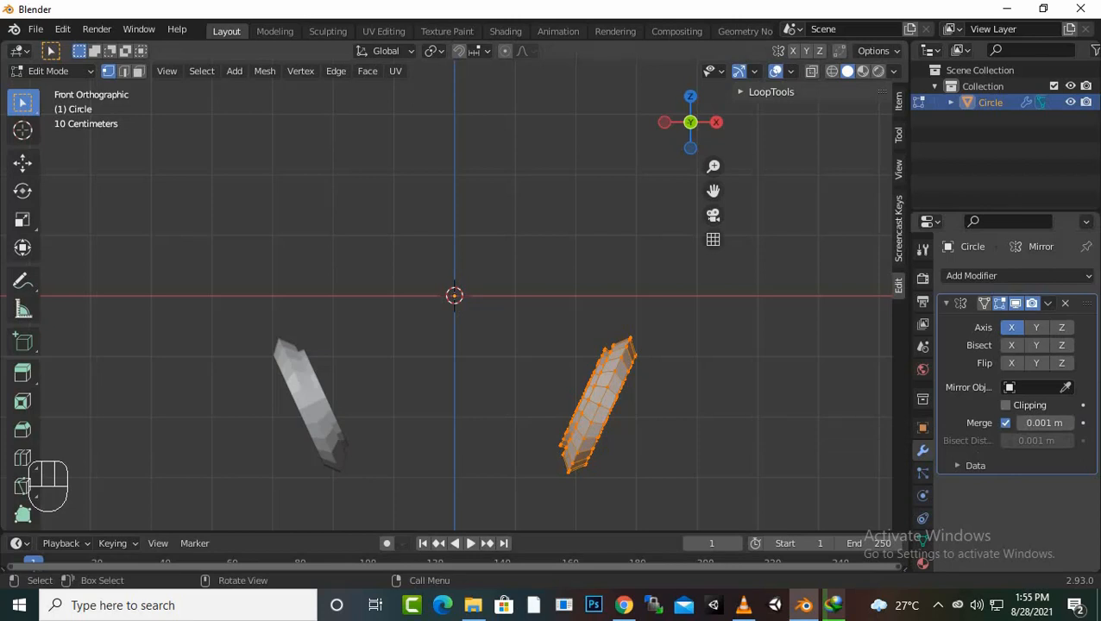
middle_click_drag(466, 363, 483, 345)
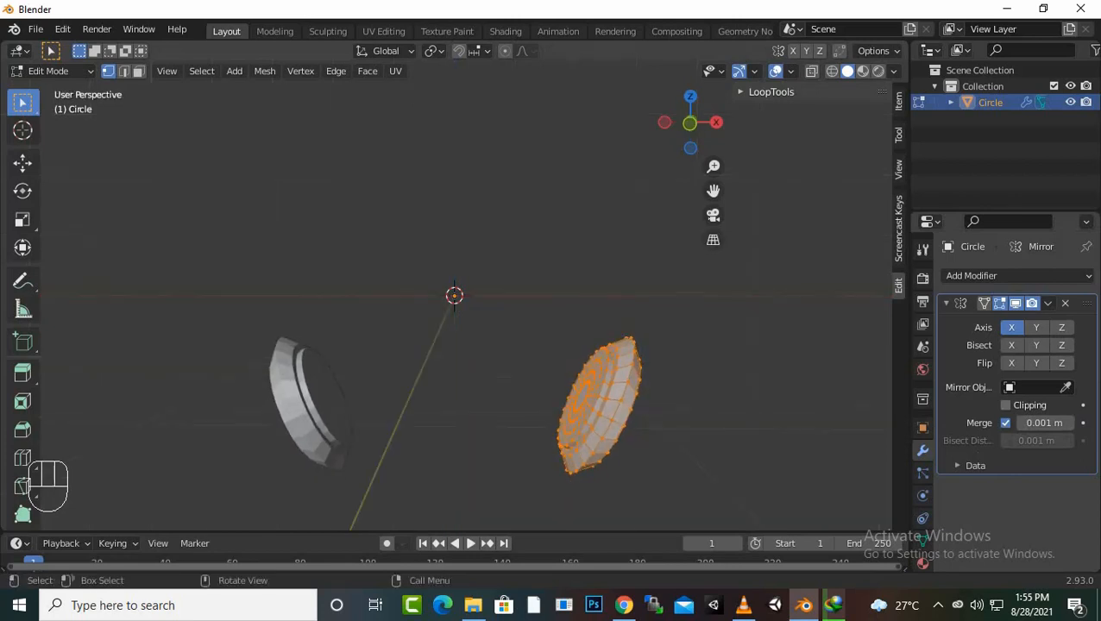
Step: In the right orthographic view, select five adjacent vertices along the disc's upper rim and grow the selection to the surrounding rim faces
key("KP_5")
key("KP_3")
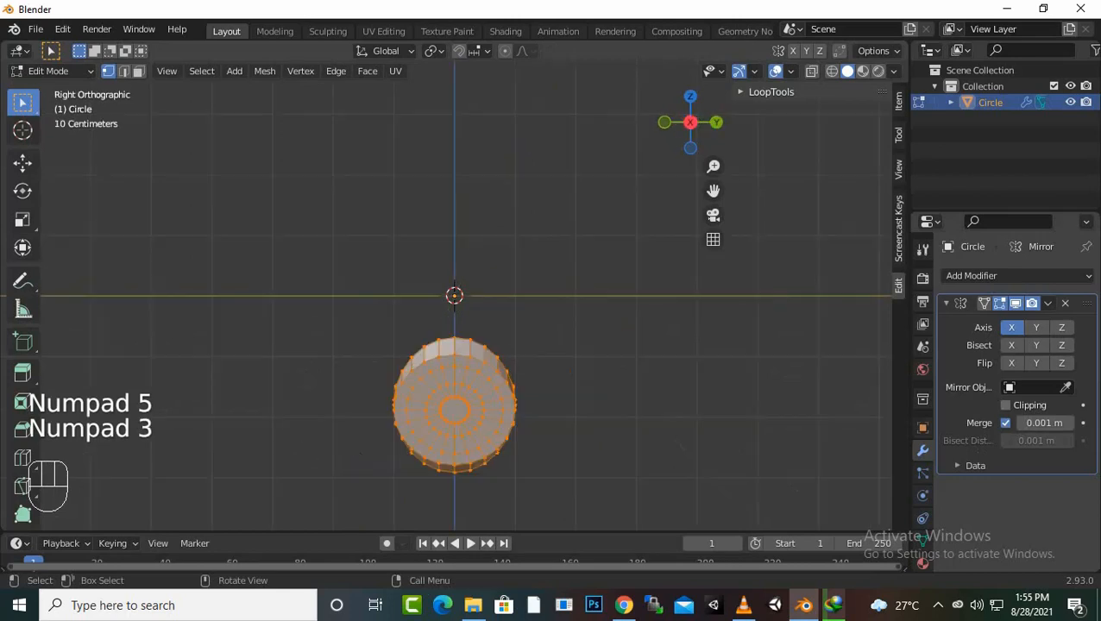
scroll(455, 406, "up", 3)
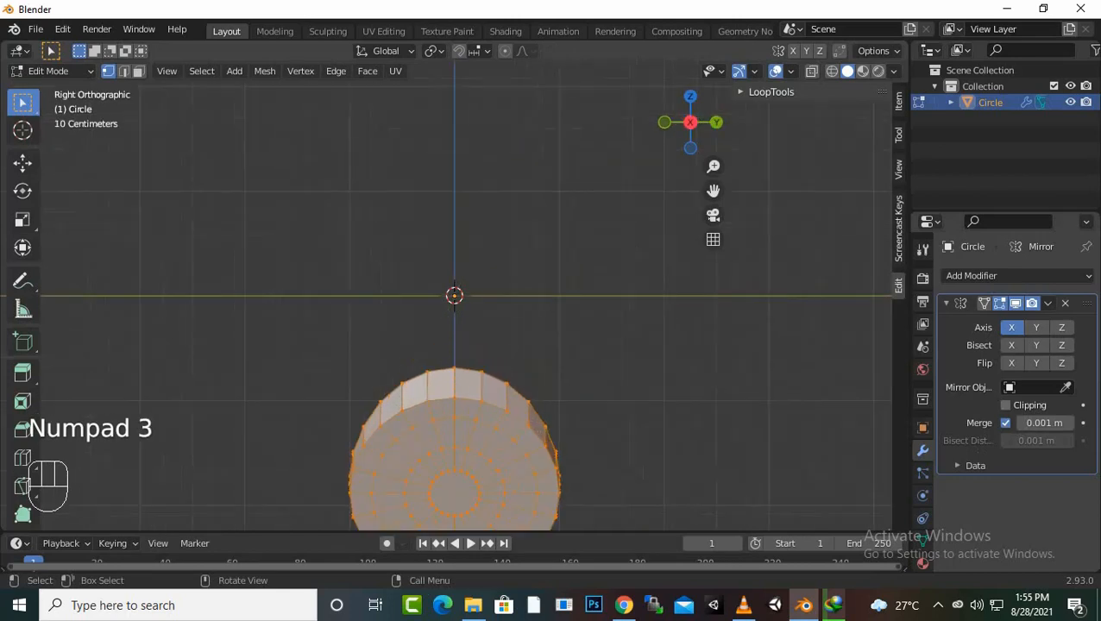
left_click(455, 369)
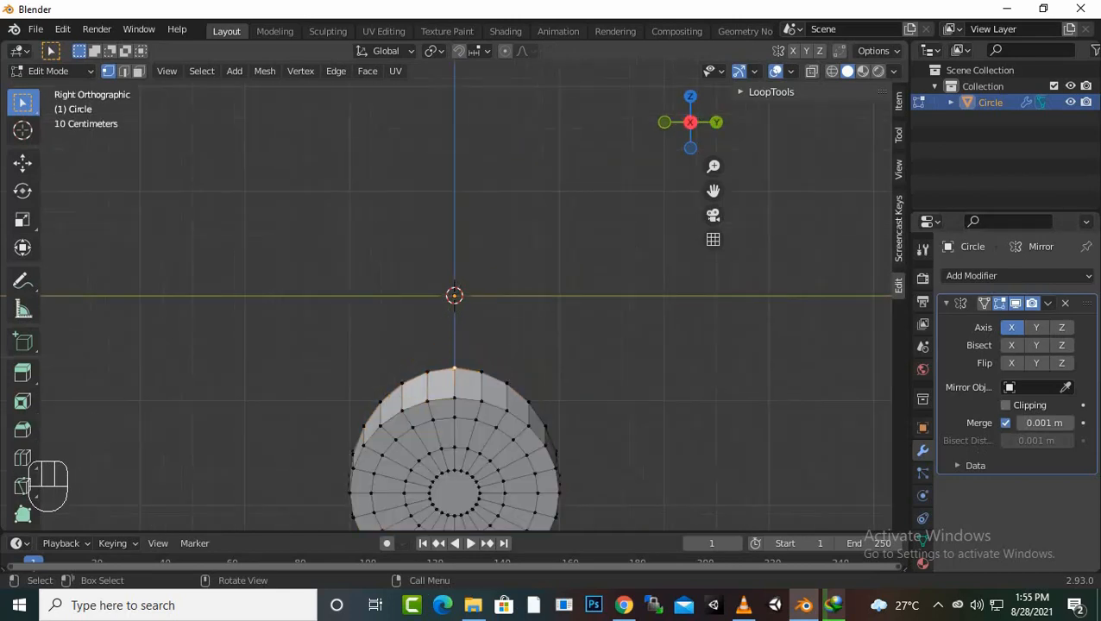
left_click(507, 383, "ctrl")
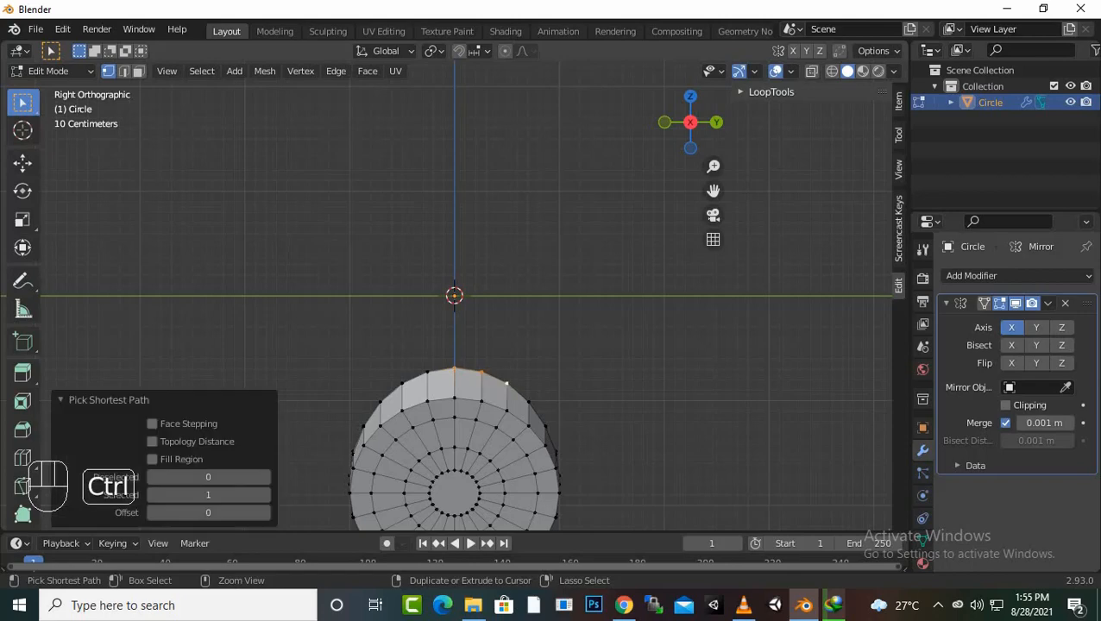
left_click(402, 383, "ctrl")
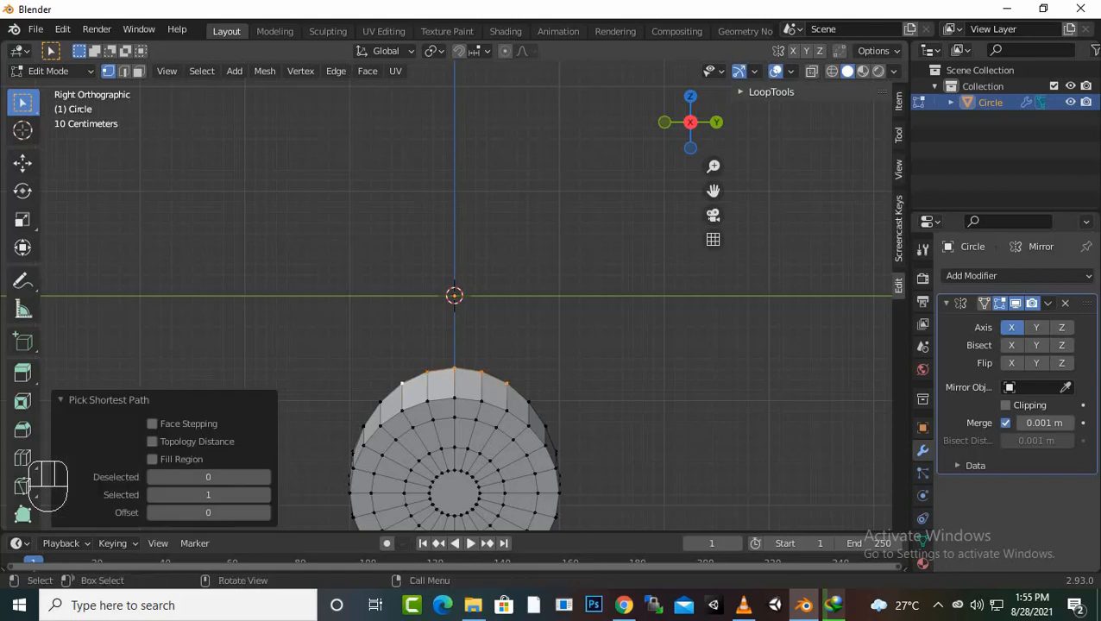
key("ctrl")
key("ctrl")
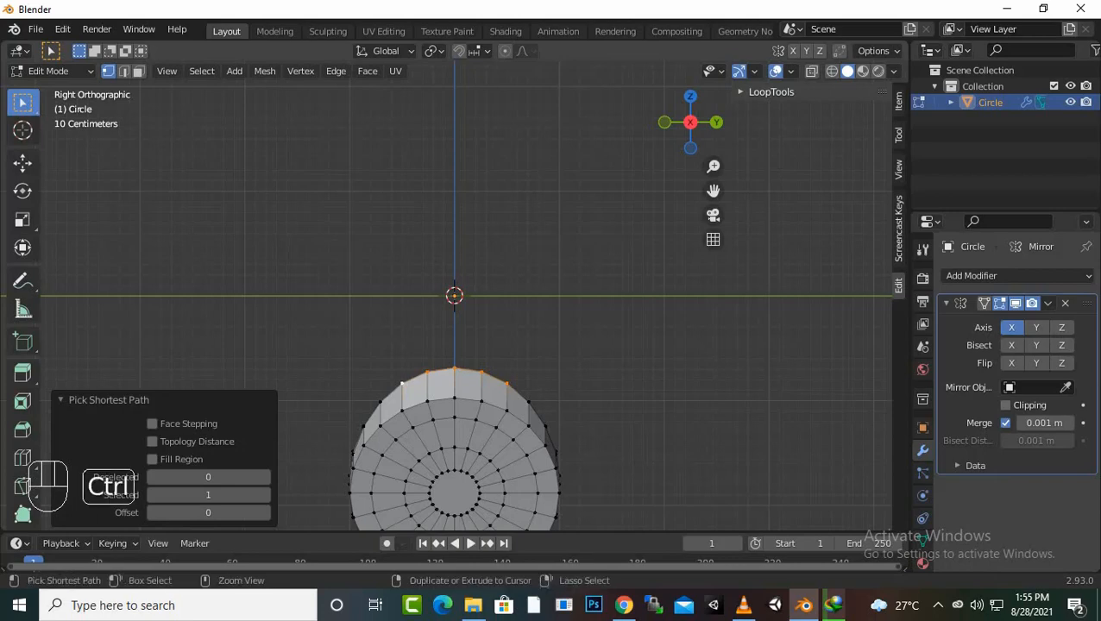
key("ctrl+KP_Add")
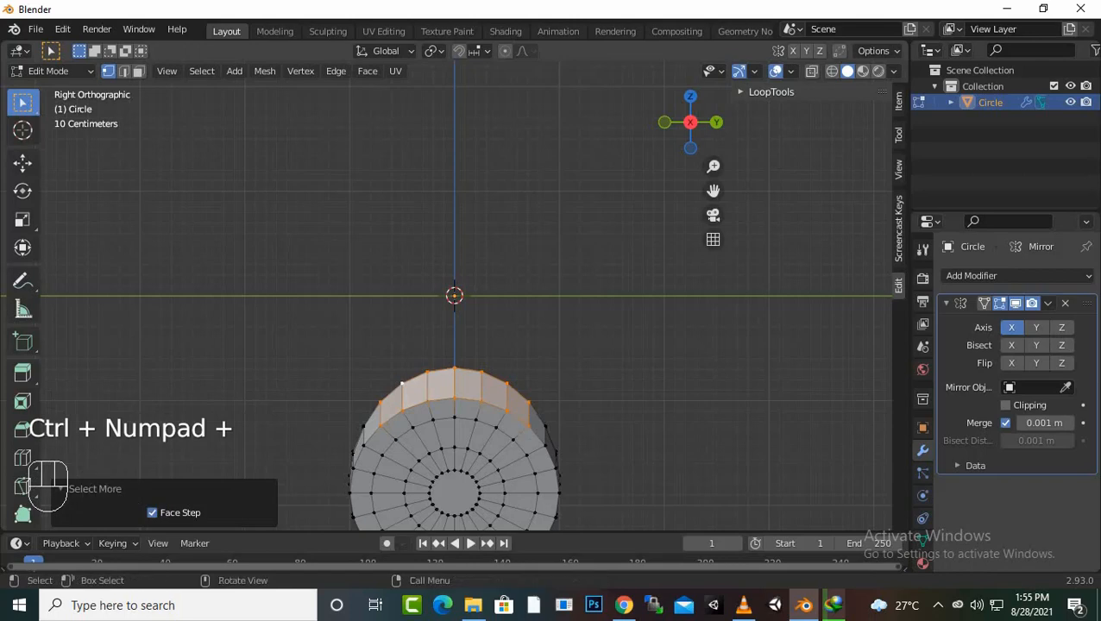
Step: Extrude the selected upper rim faces outward about 1.08 m along their normal in the front orthographic view
middle_click_drag(458, 371, 615, 343)
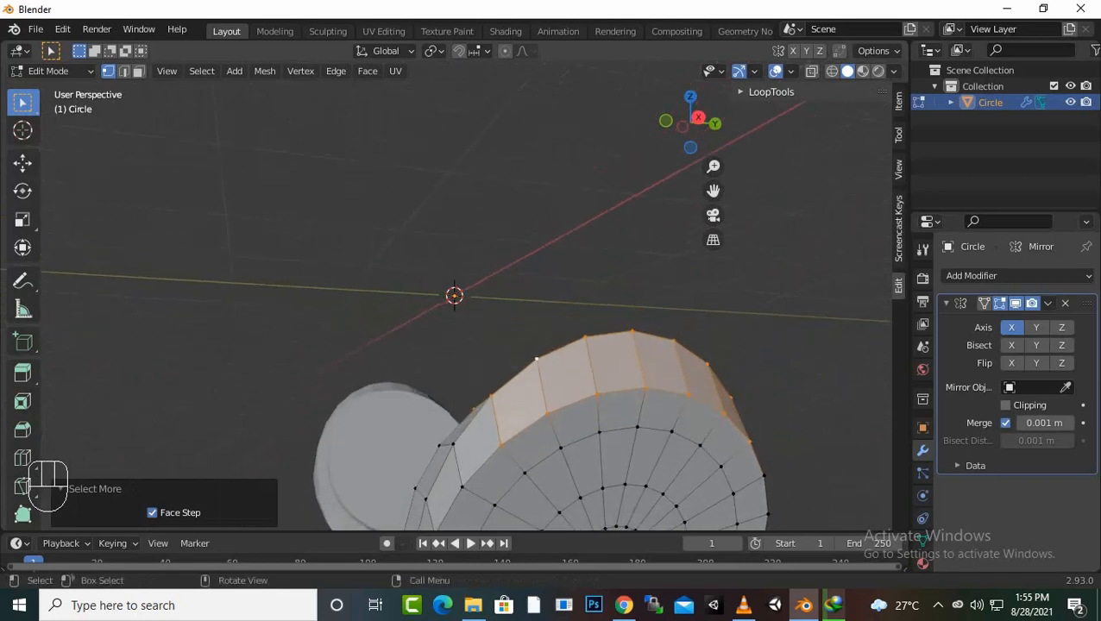
scroll(615, 343, "down", 4)
middle_click_drag(518, 345, 648, 386)
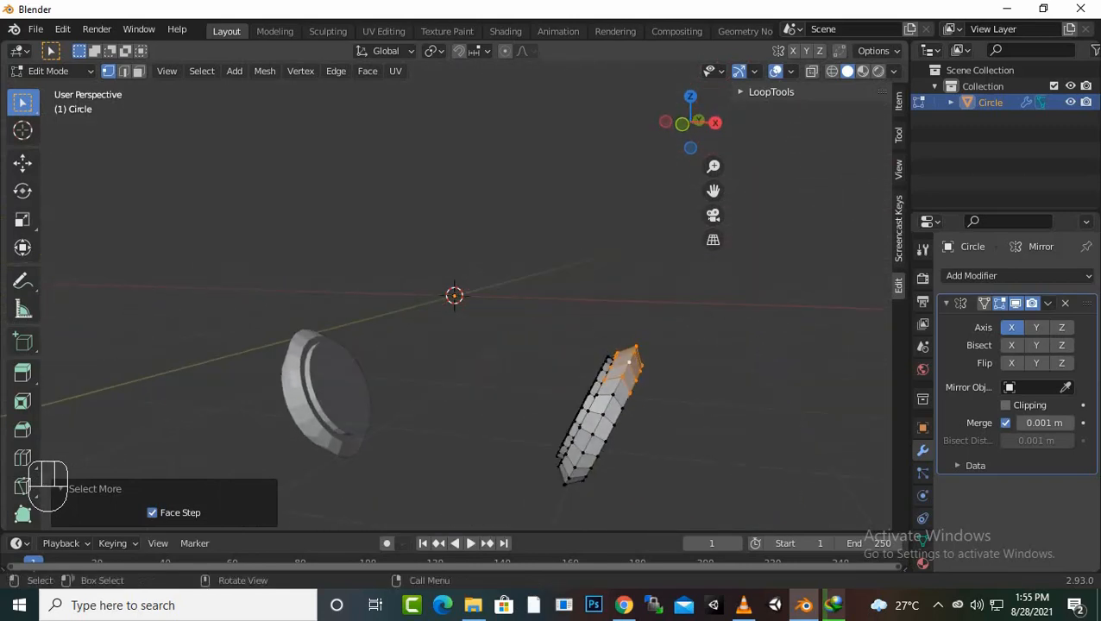
key("KP_1")
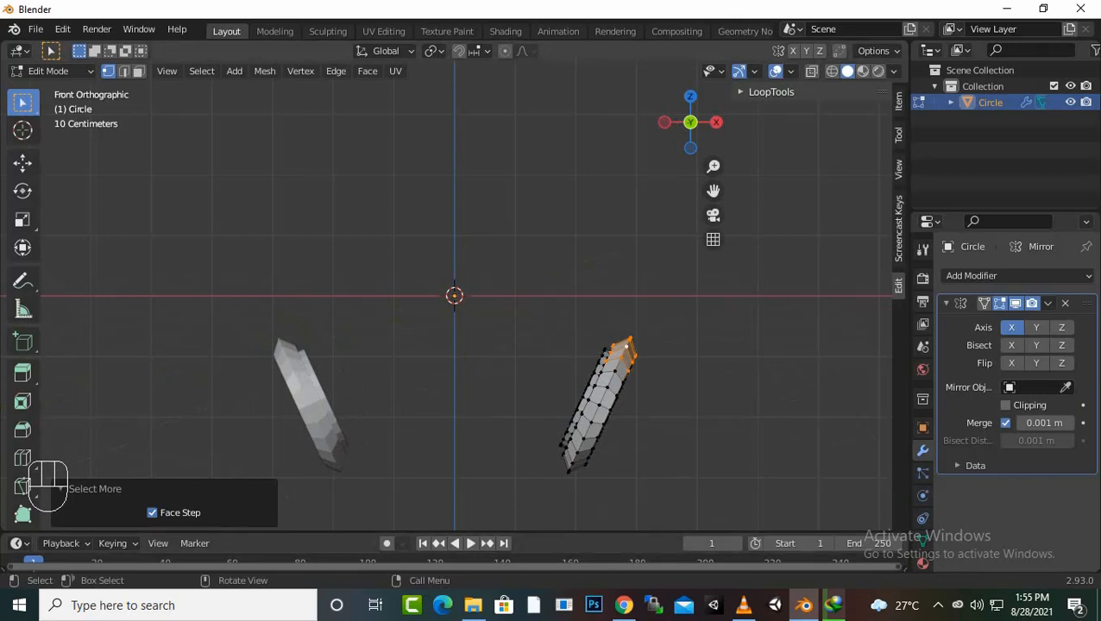
key("e")
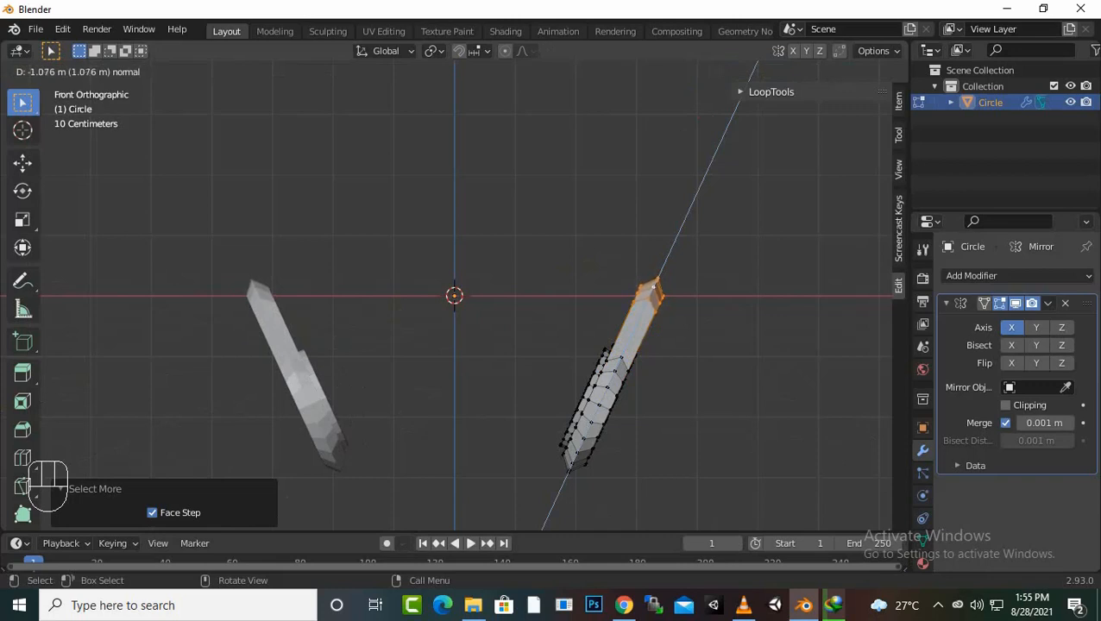
left_click(653, 288)
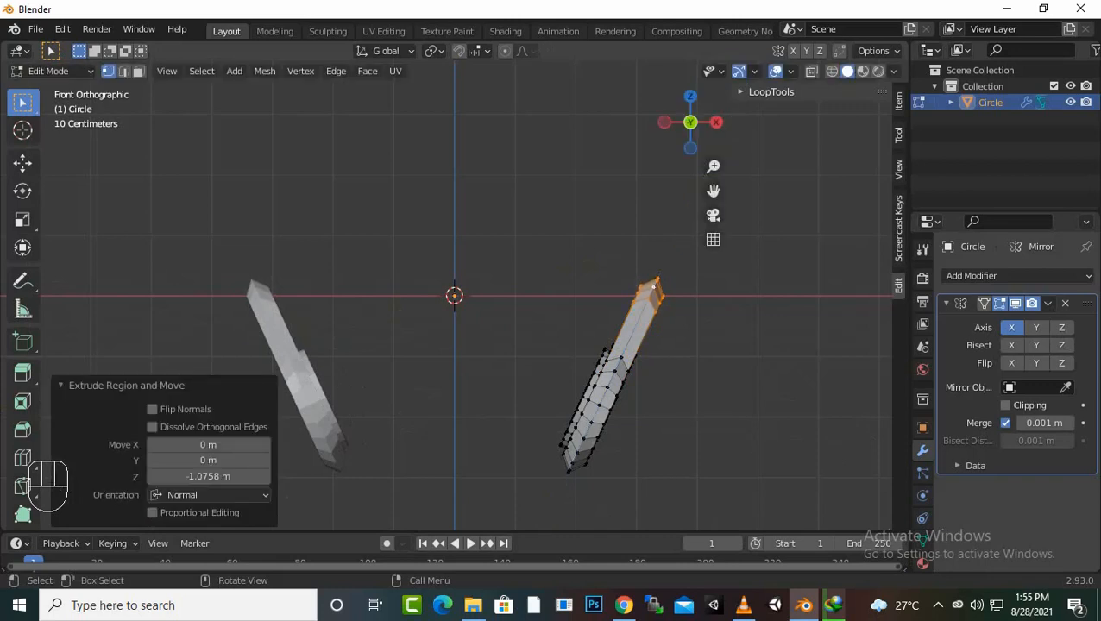
Step: Try rotating the extruded end about -24.4° in the front view and then around the global X axis, undoing both rotations
key("r")
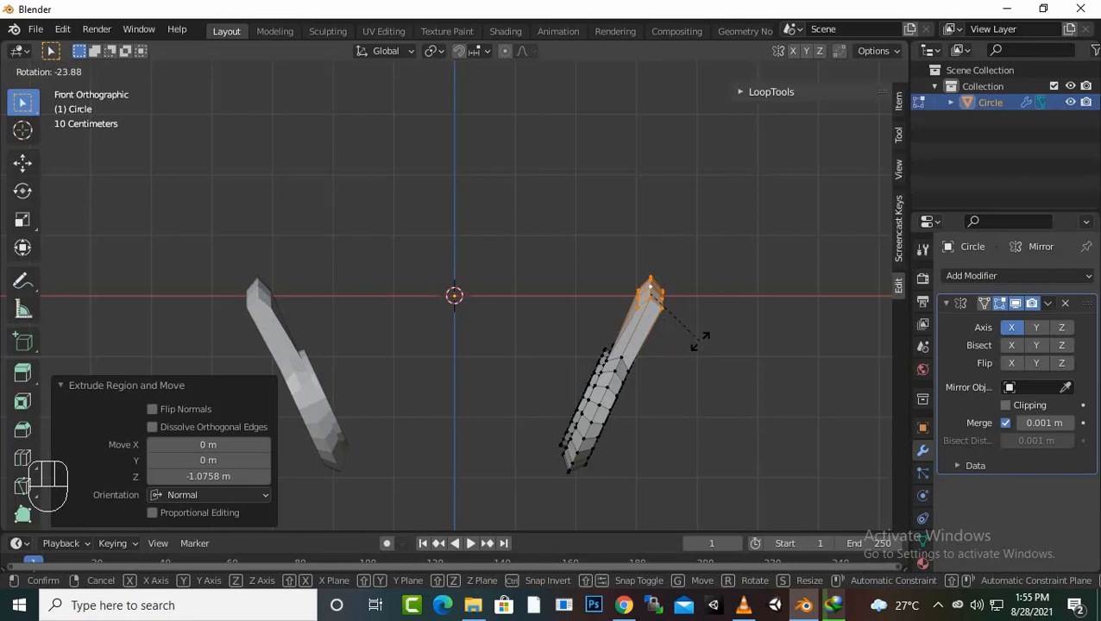
left_click(703, 338)
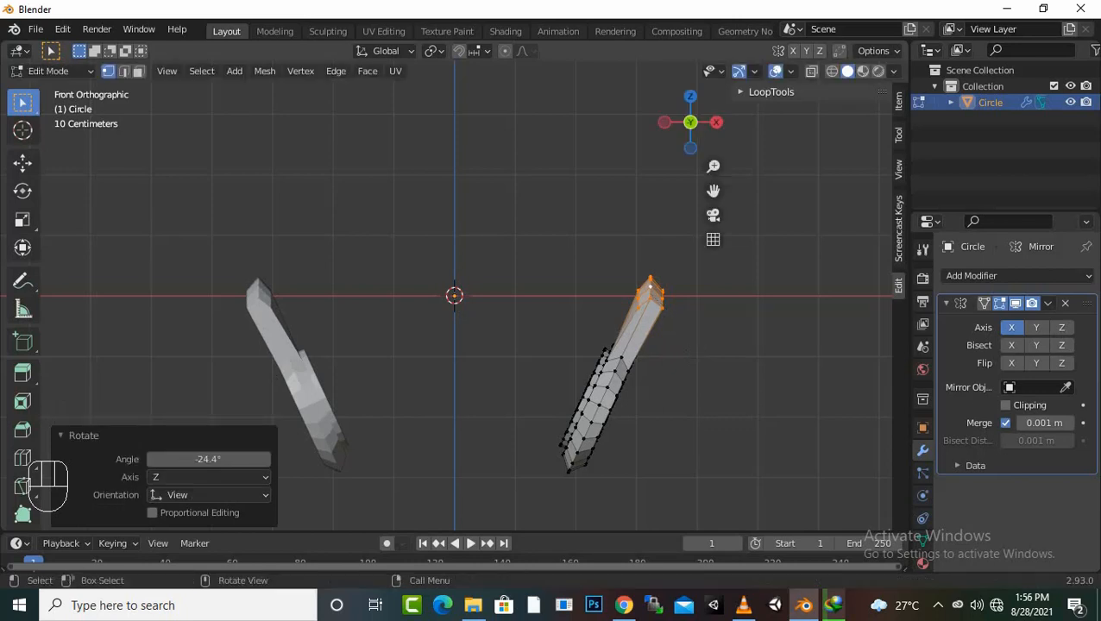
key("ctrl+z")
key("r")
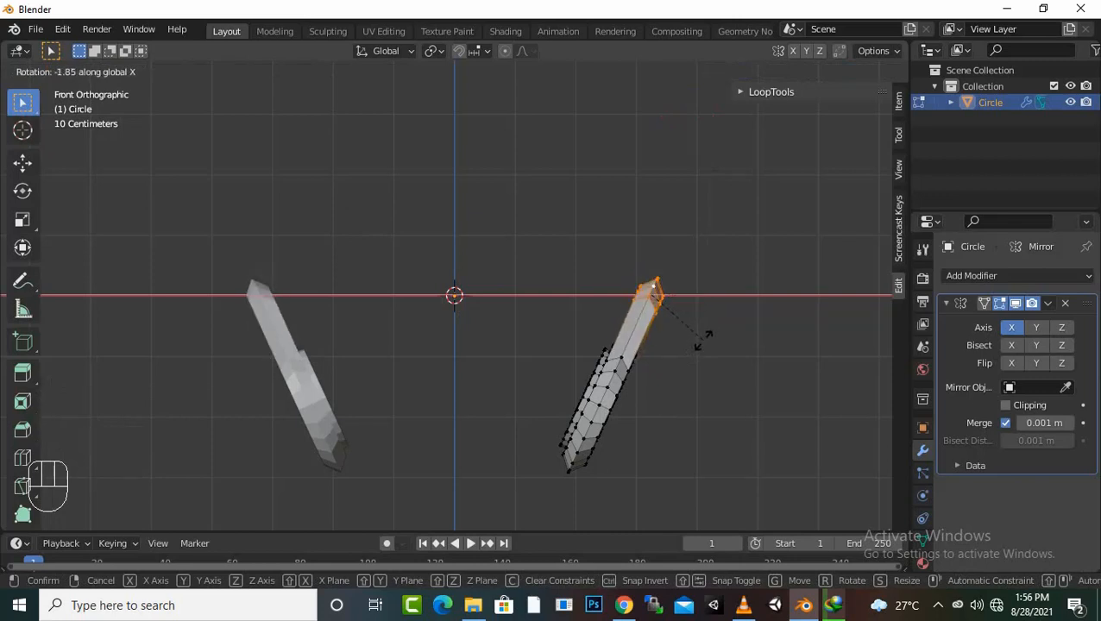
left_click(689, 328)
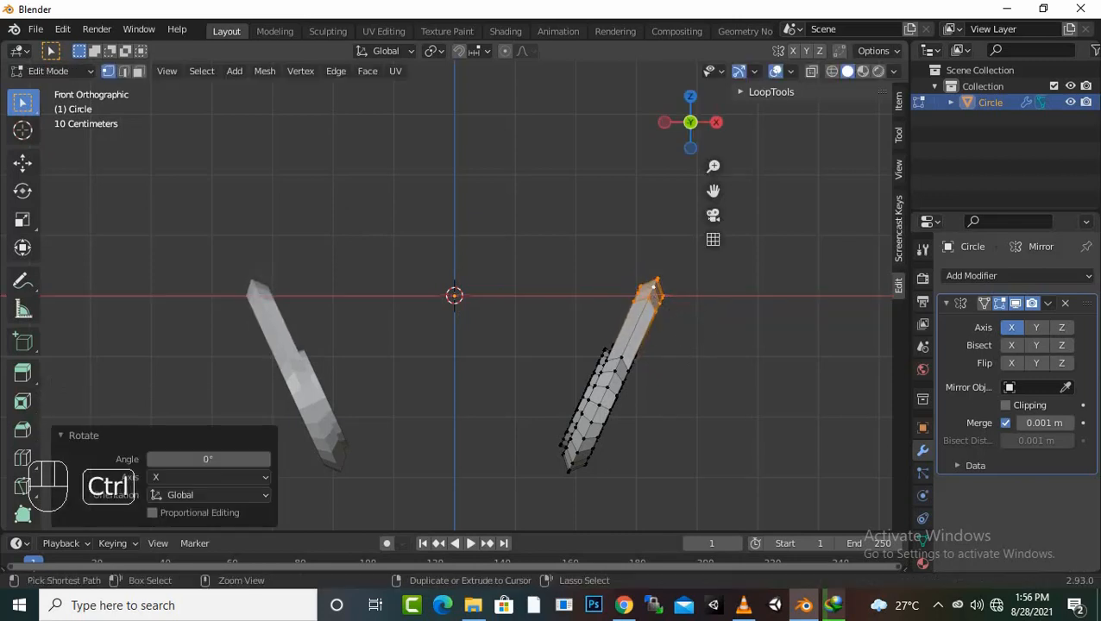
key("ctrl+z")
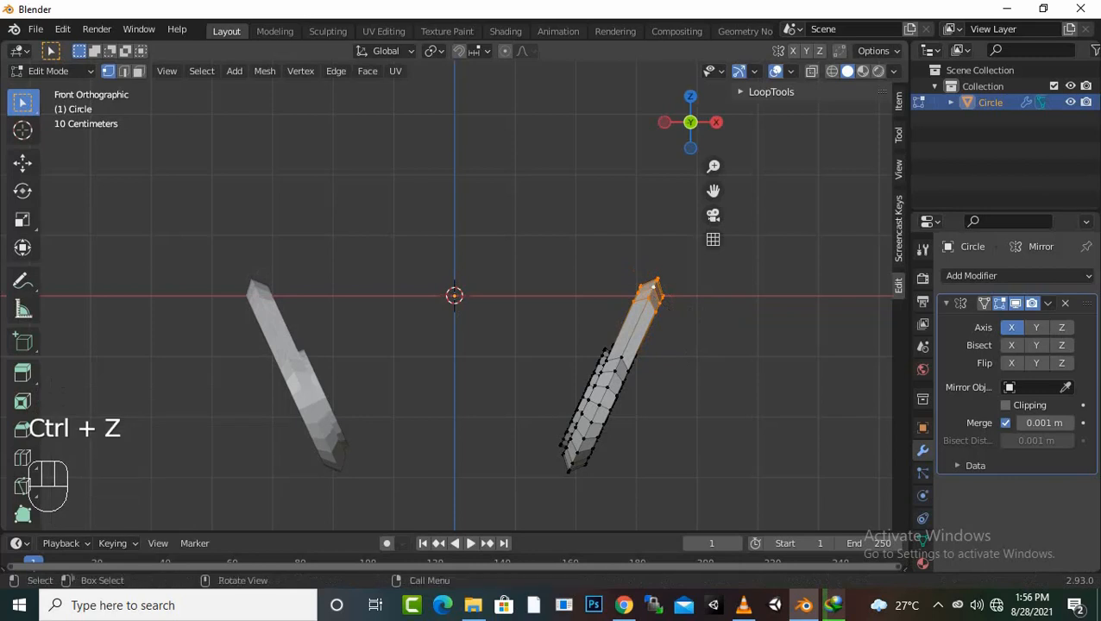
Step: Rotate the extruded end about -21.4° around the global Y axis and move it about -0.17 m along X
key("r")
key("y")
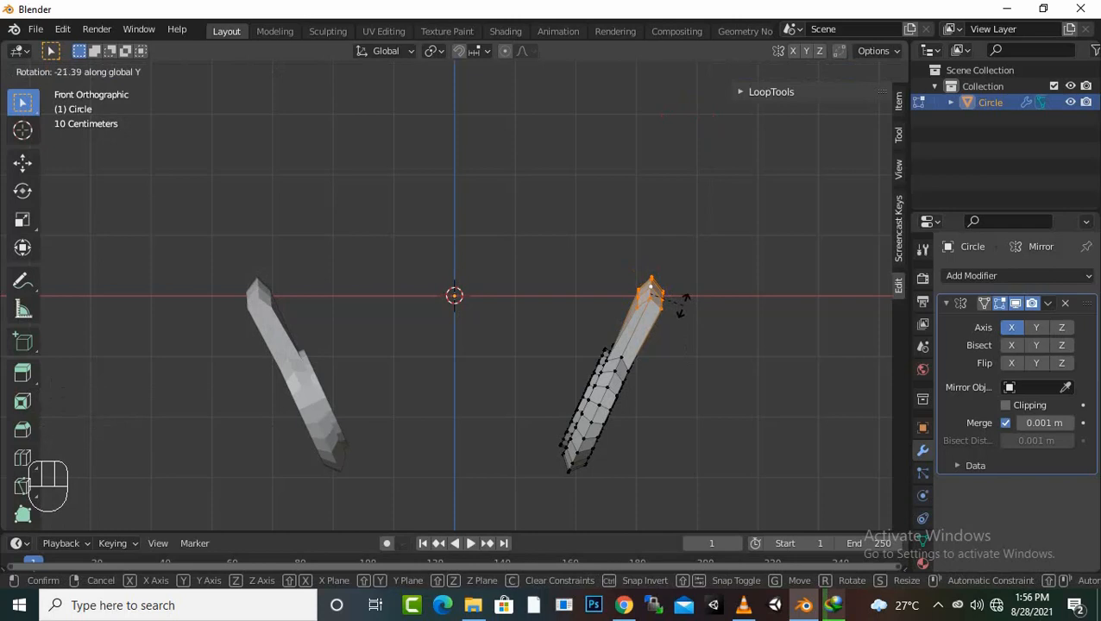
left_click(683, 303)
key("g")
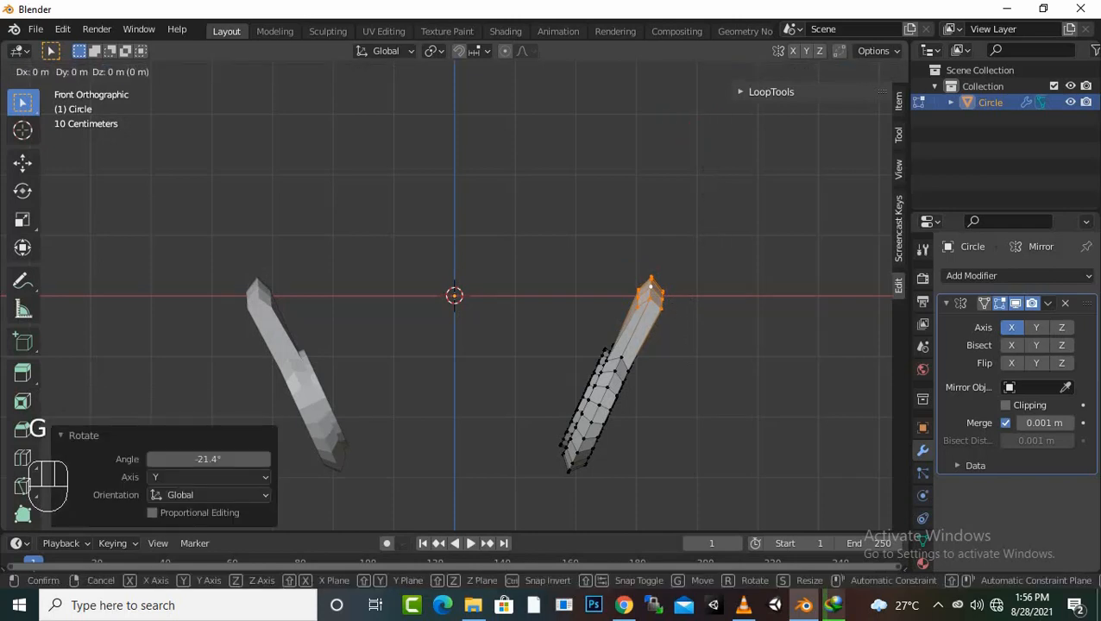
key("x")
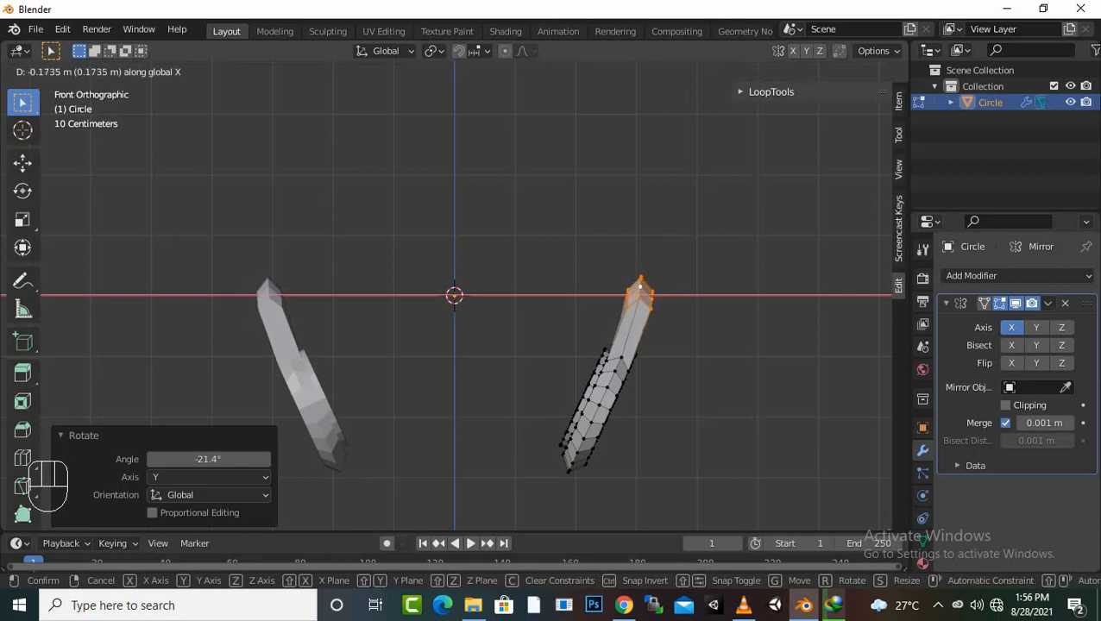
left_click(587, 304)
Step: Dismiss the download error and flatten the extruded end by scaling it to about 0.046 along the global Z axis
scroll(587, 304, "up", 2)
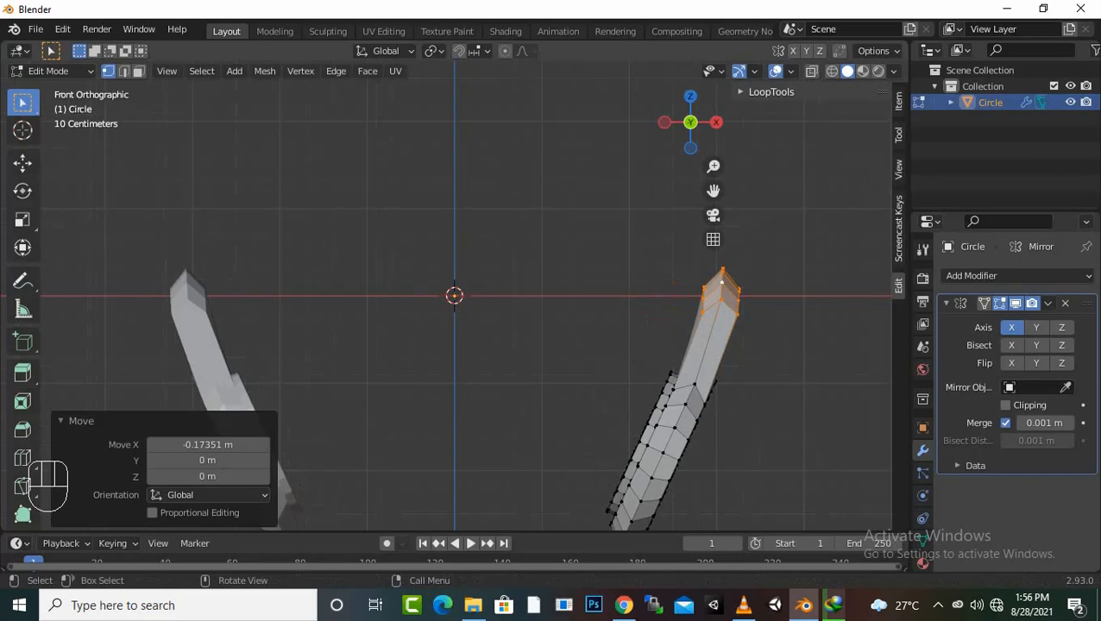
left_click(676, 364)
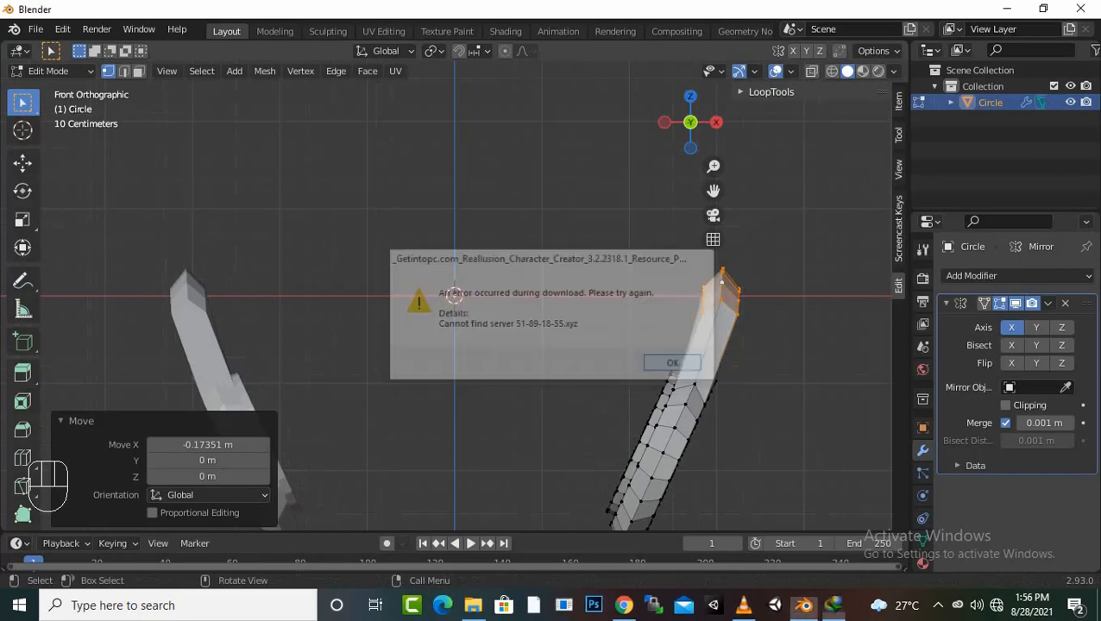
key("s")
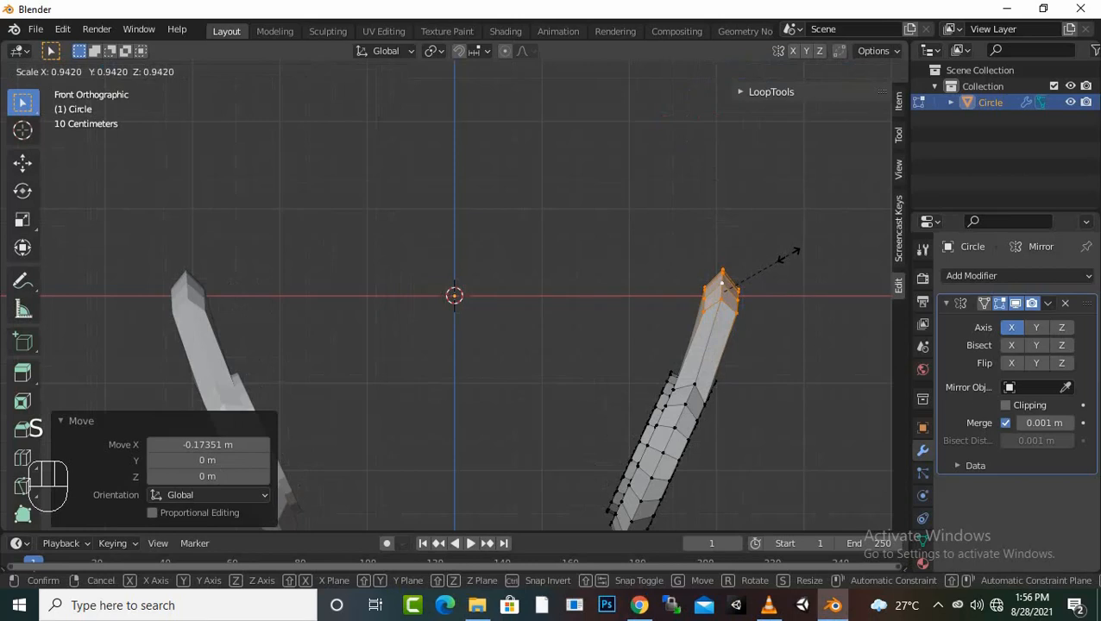
key("z")
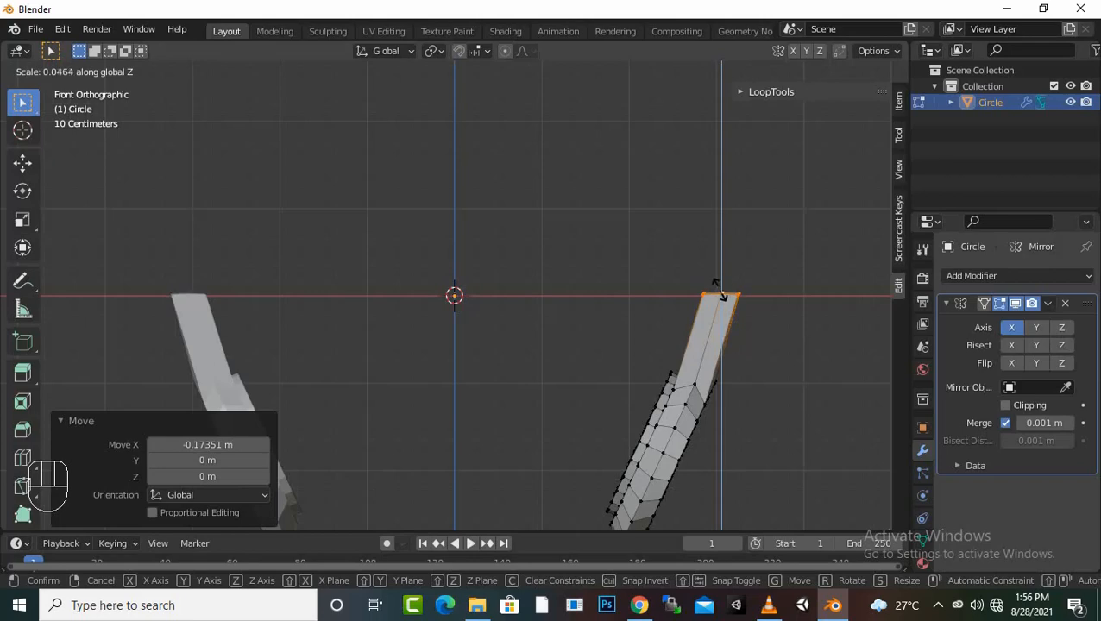
left_click(719, 292)
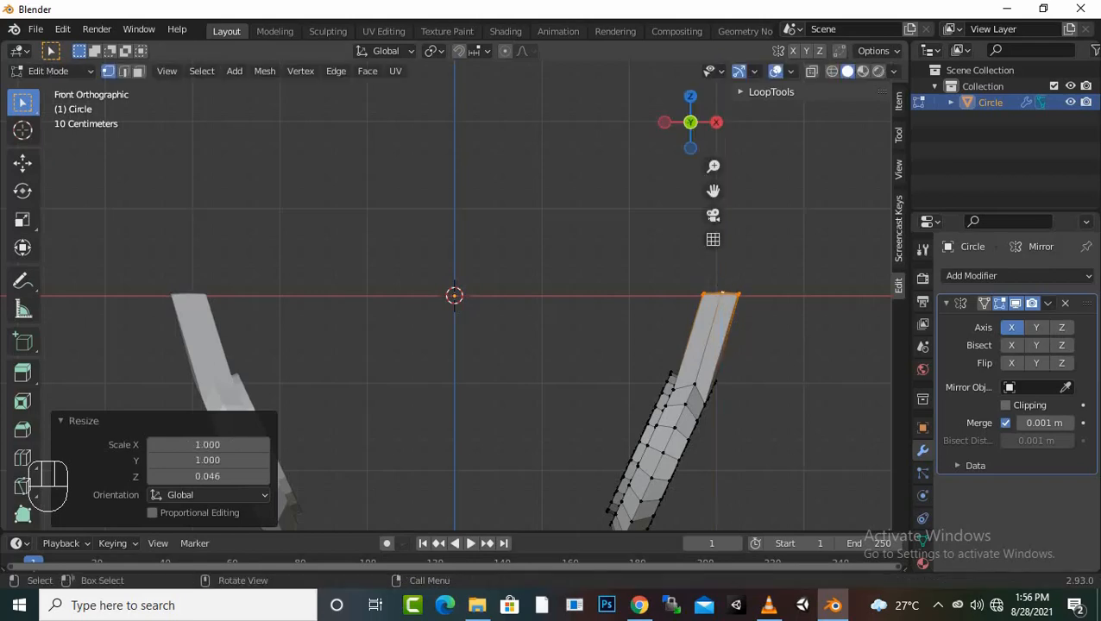
Step: Select the five inner vertices along the middle of the flattened end cap and delete them to open the end
middle_click_drag(720, 298, 565, 315)
middle_click_drag(476, 346, 700, 404)
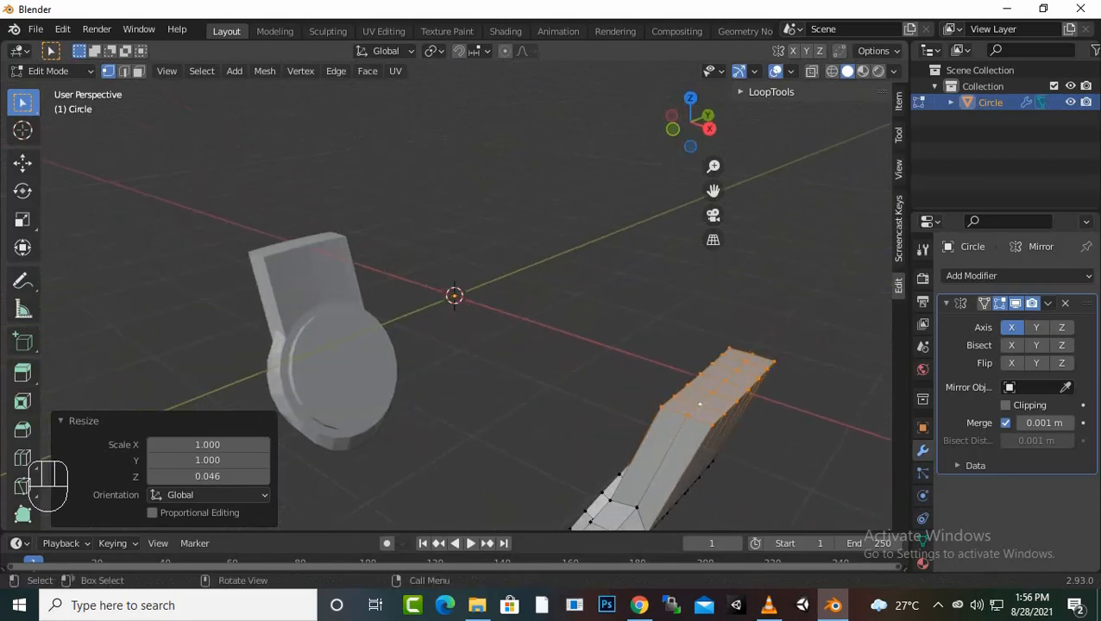
left_click(687, 415)
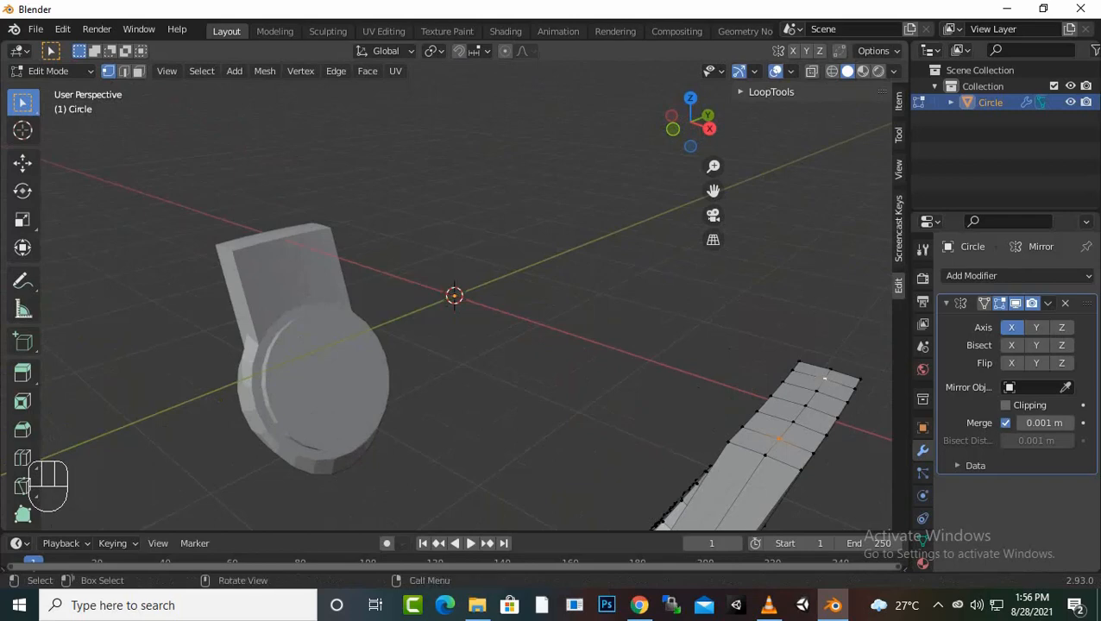
key("ctrl")
left_click(816, 392, "ctrl")
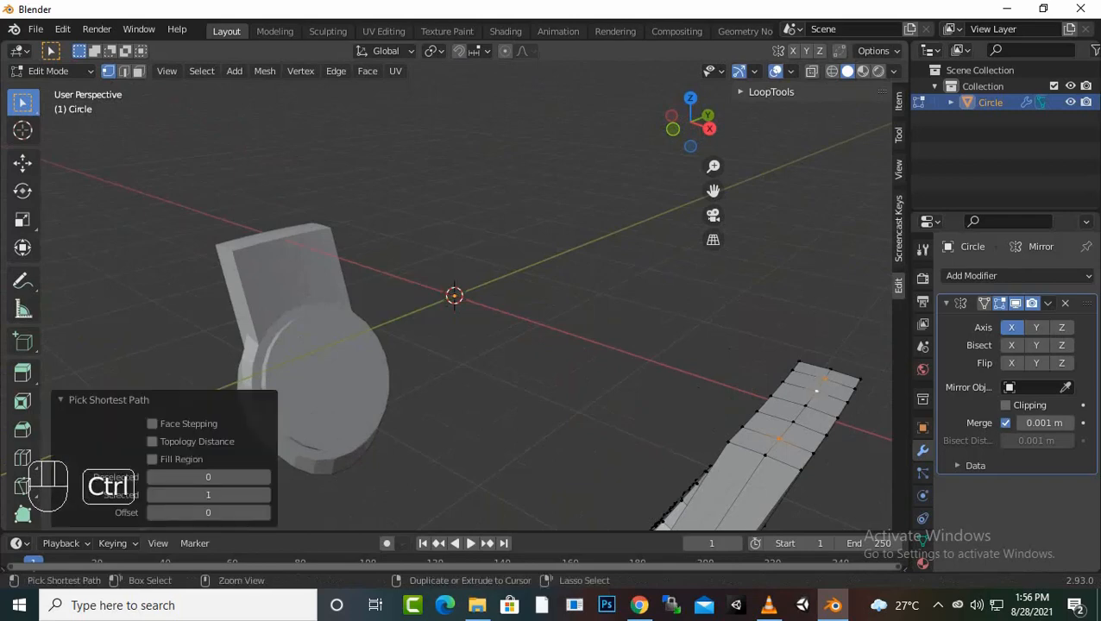
left_click(806, 406, "ctrl")
left_click(793, 422, "ctrl")
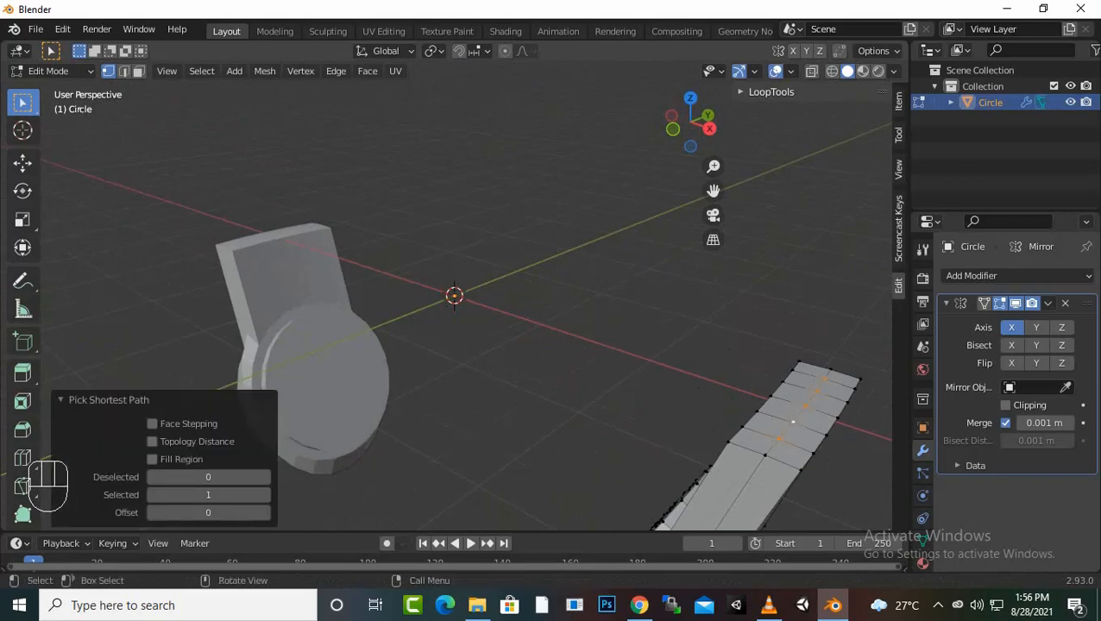
key("x")
left_click(760, 377)
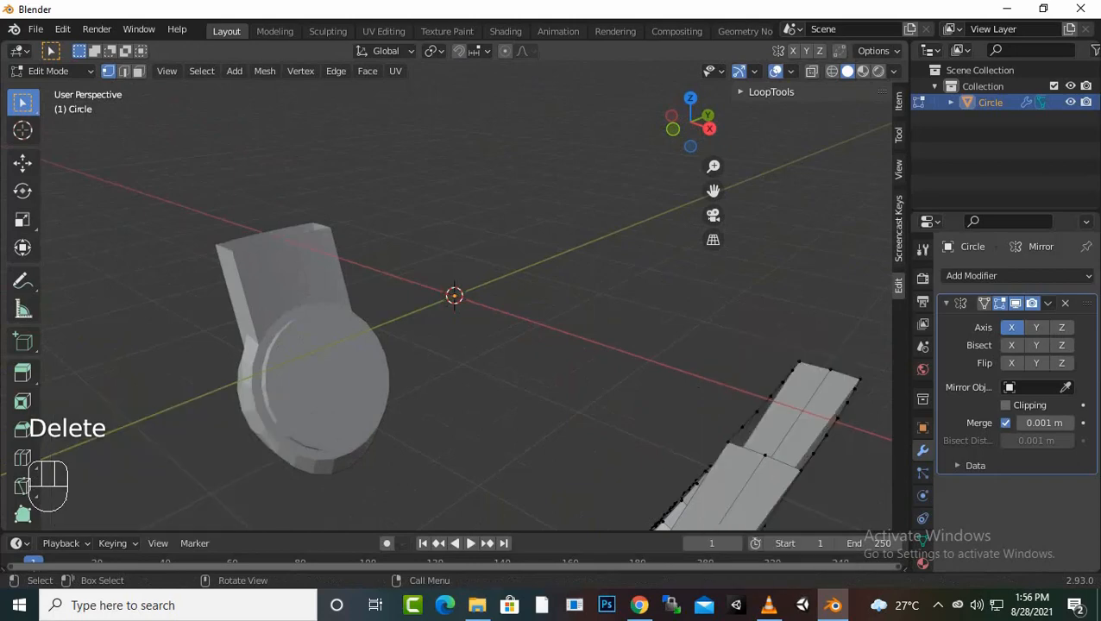
scroll(725, 363, "down", 1)
middle_click_drag(725, 363, 617, 343)
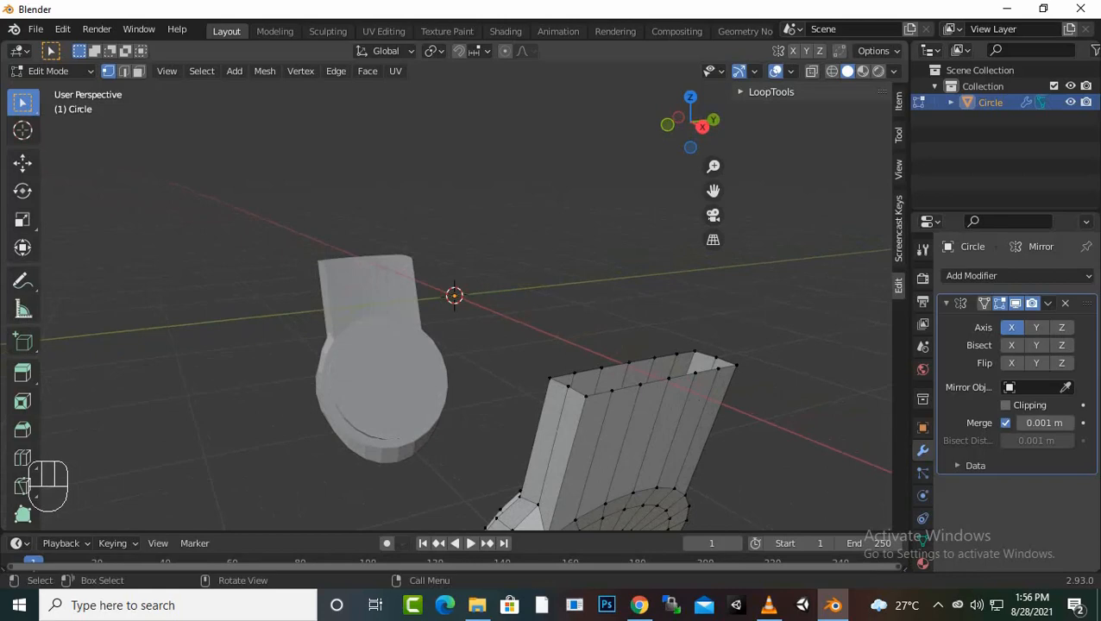
Step: Select the edge loop around the band's open end and extrude it about 1.59 m up along the global Z axis
left_click(594, 393, "alt")
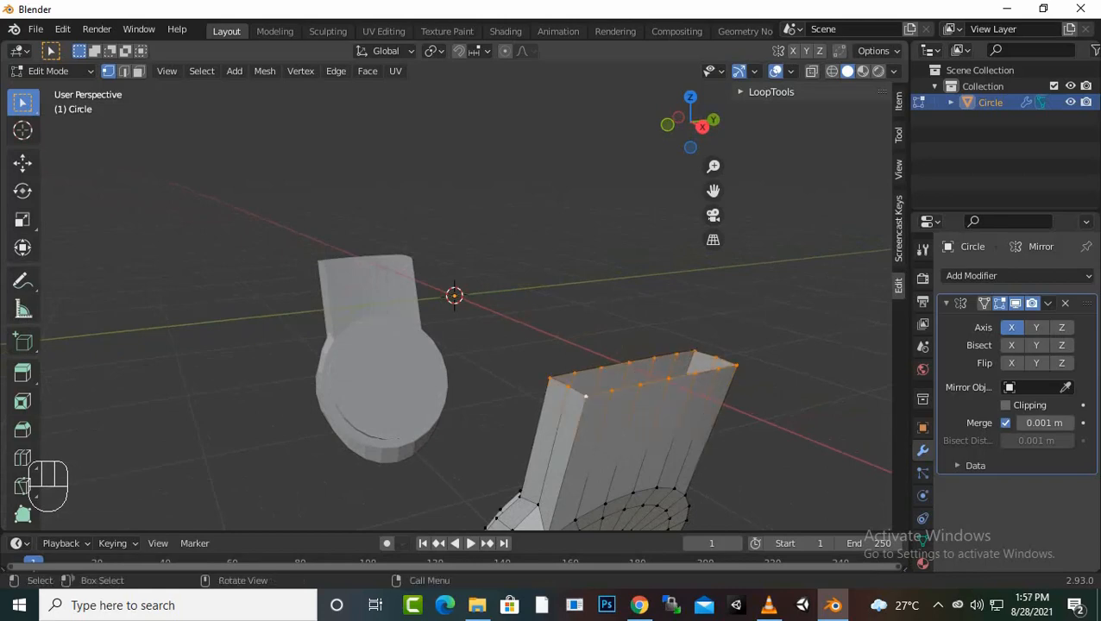
scroll(484, 363, "down", 3)
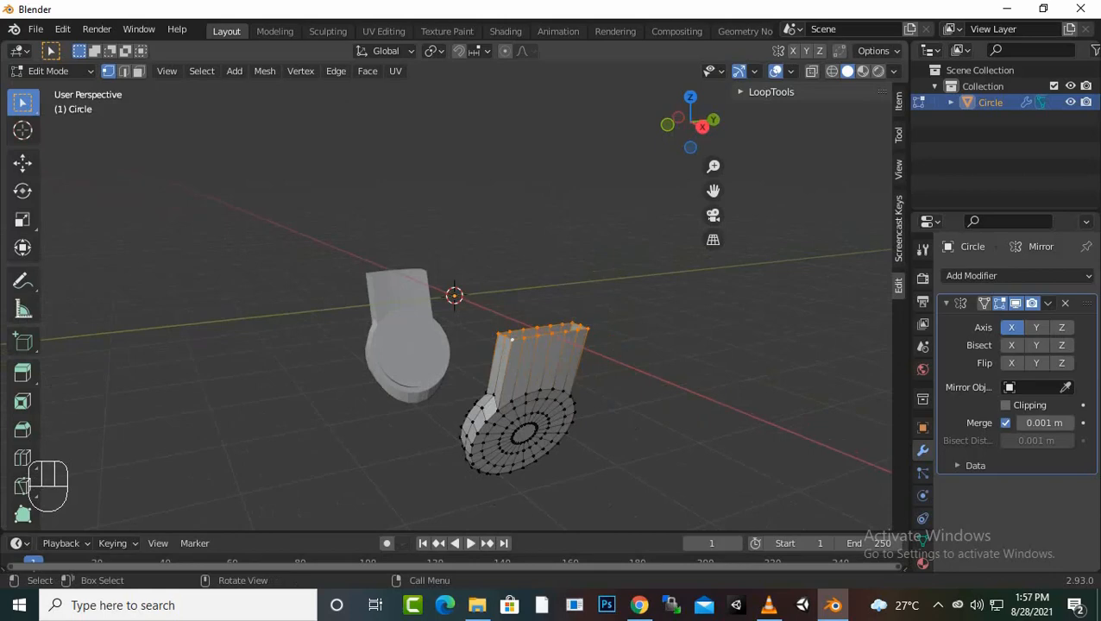
scroll(476, 371, "down", 2)
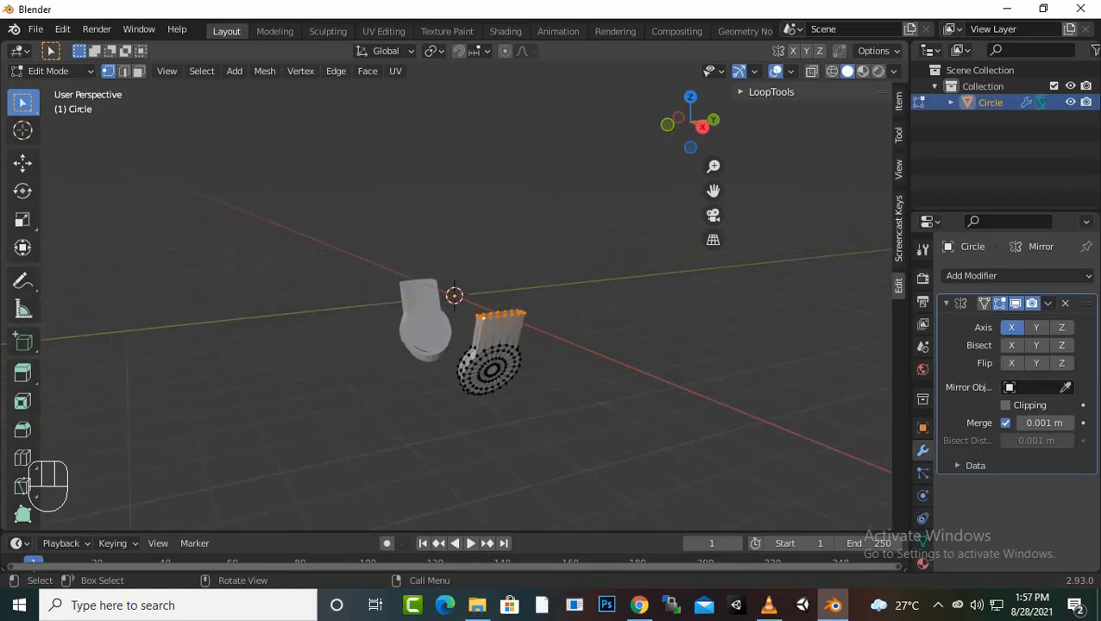
key("KP_1")
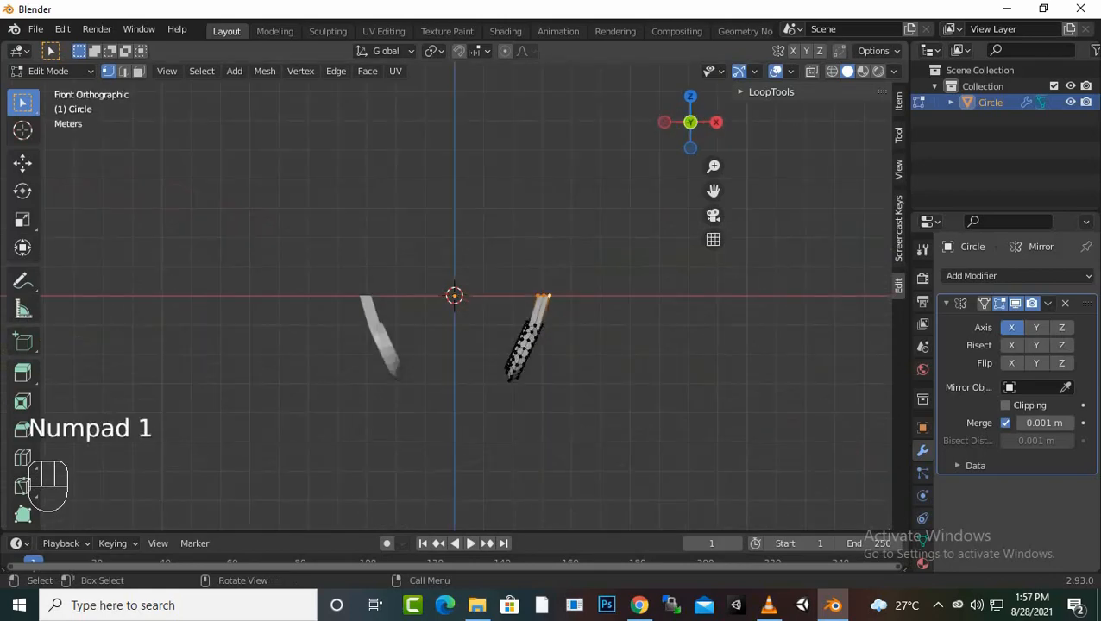
scroll(455, 302, "up", 3)
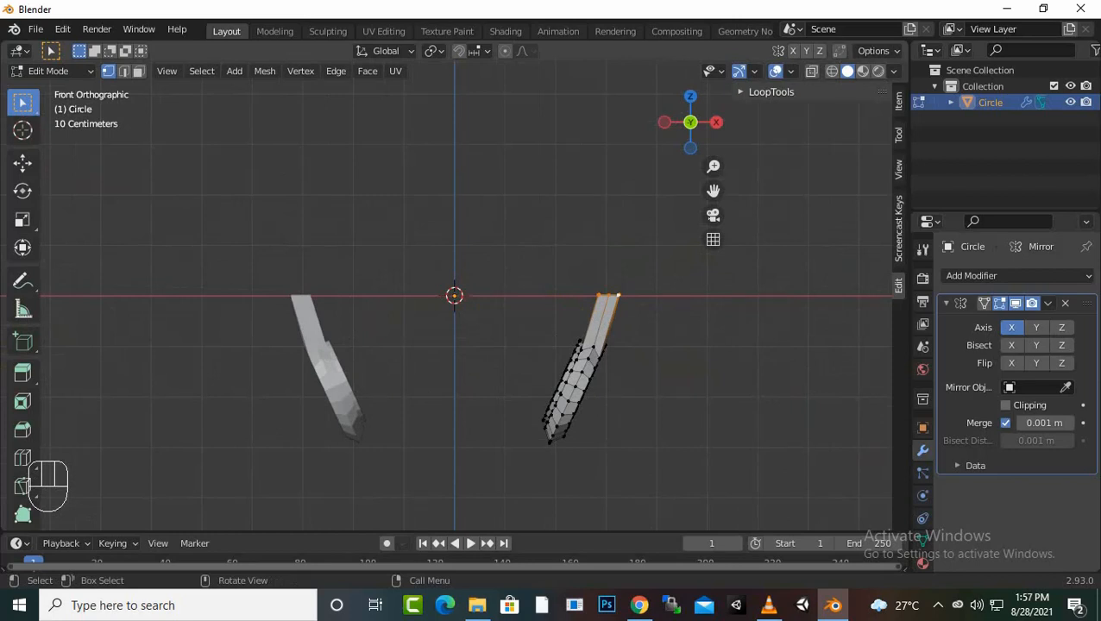
key("e")
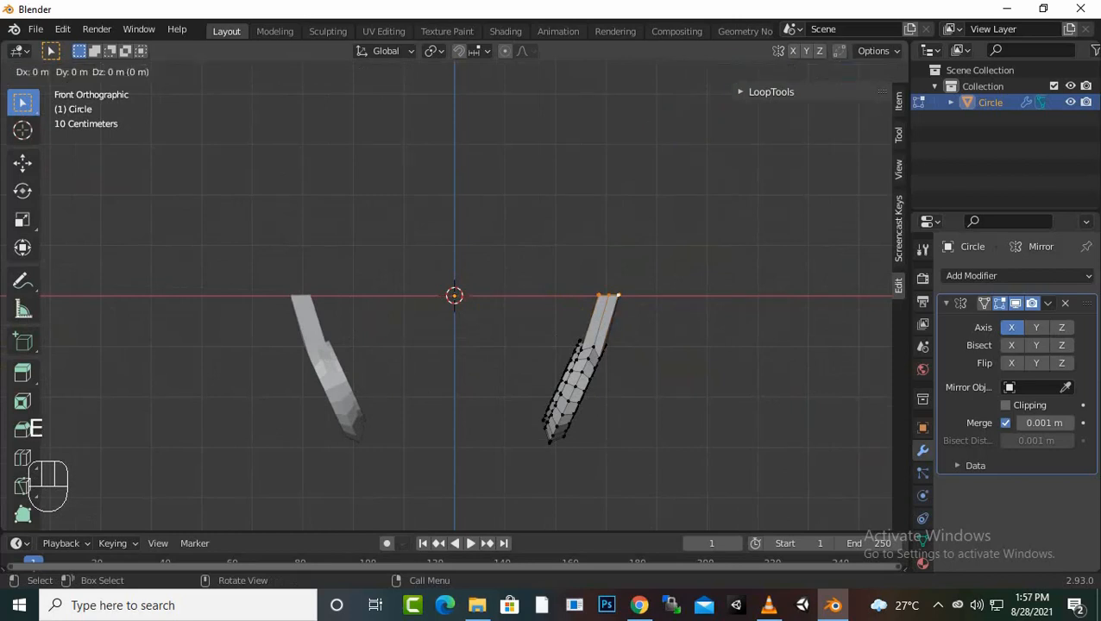
key("z")
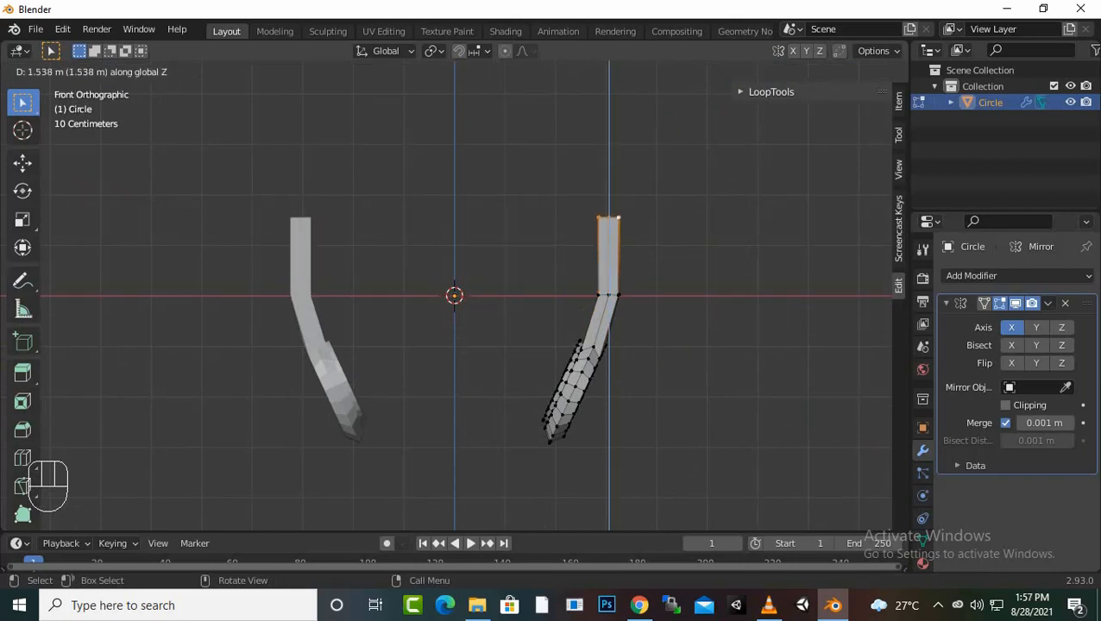
left_click(610, 214)
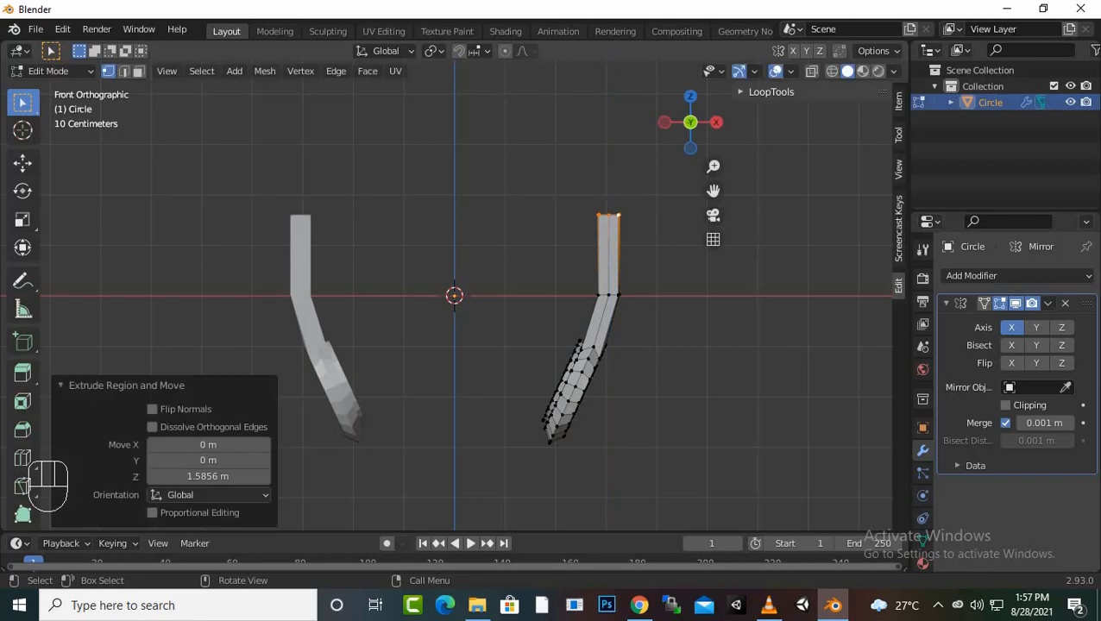
Step: Move the band's extruded end outward about 0.26 m along the global X axis
key("g")
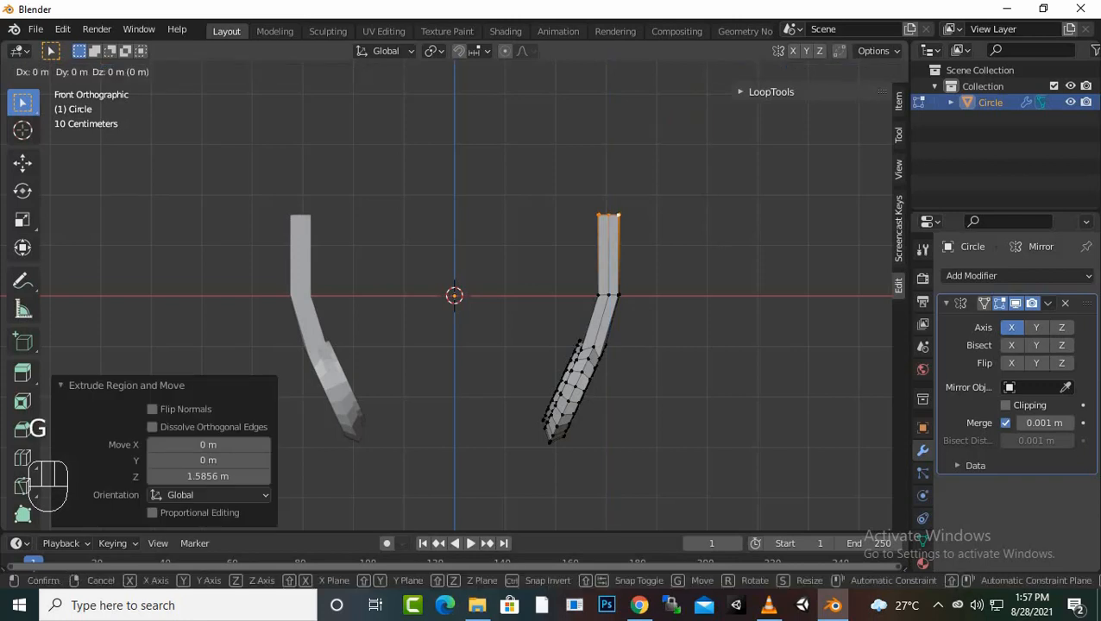
key("x")
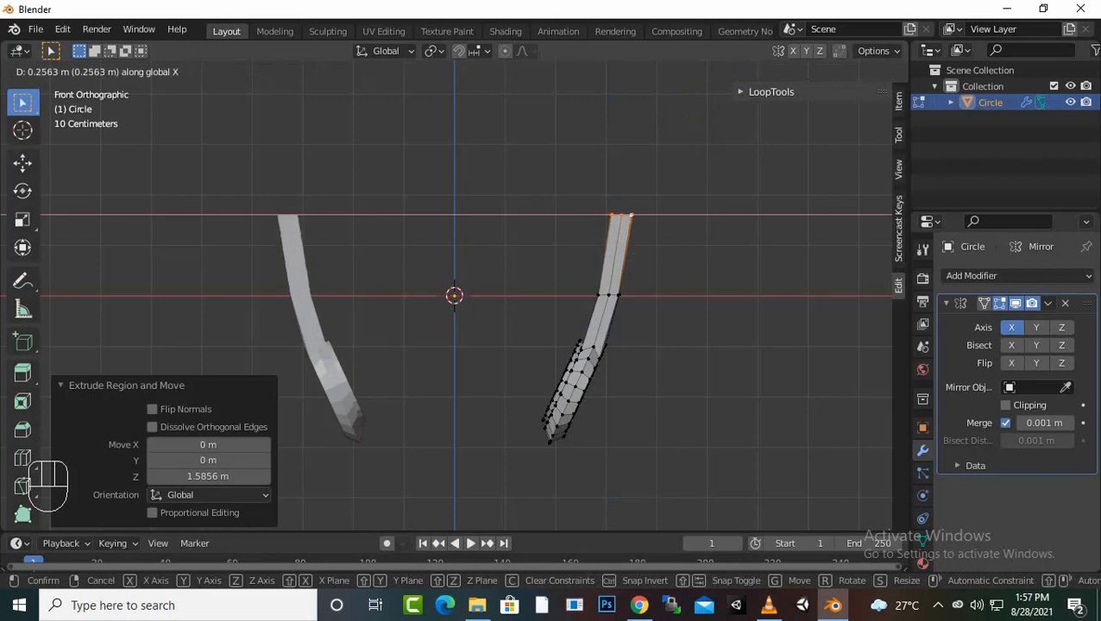
key("Return")
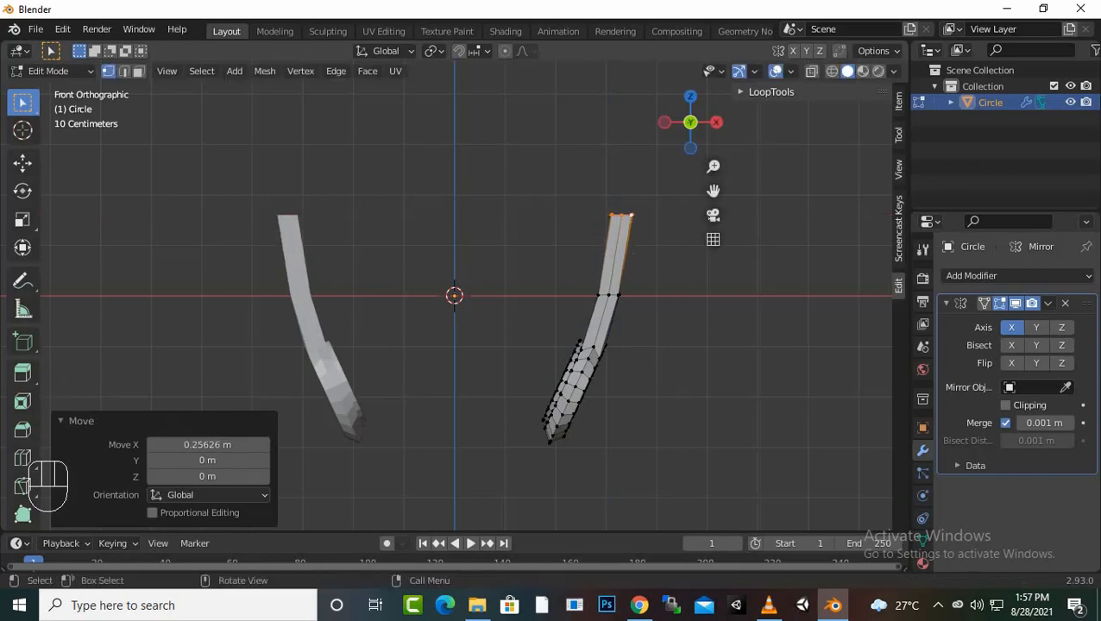
Step: Extrude the band's end about 1.04 m along global Z and shift it inward about -0.30 m along X
key("e")
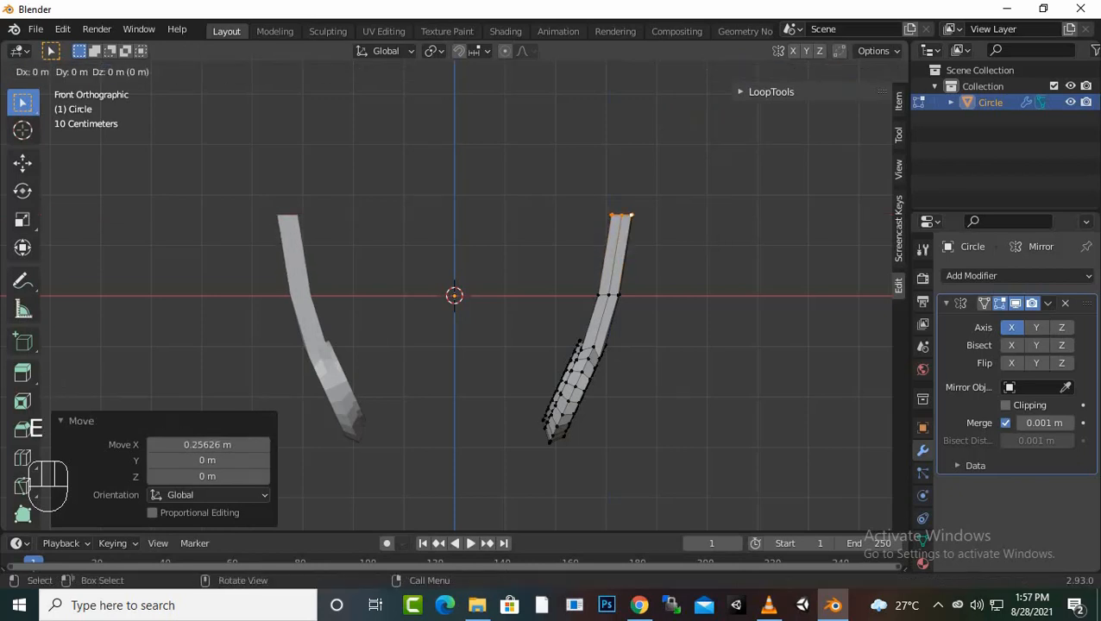
key("z")
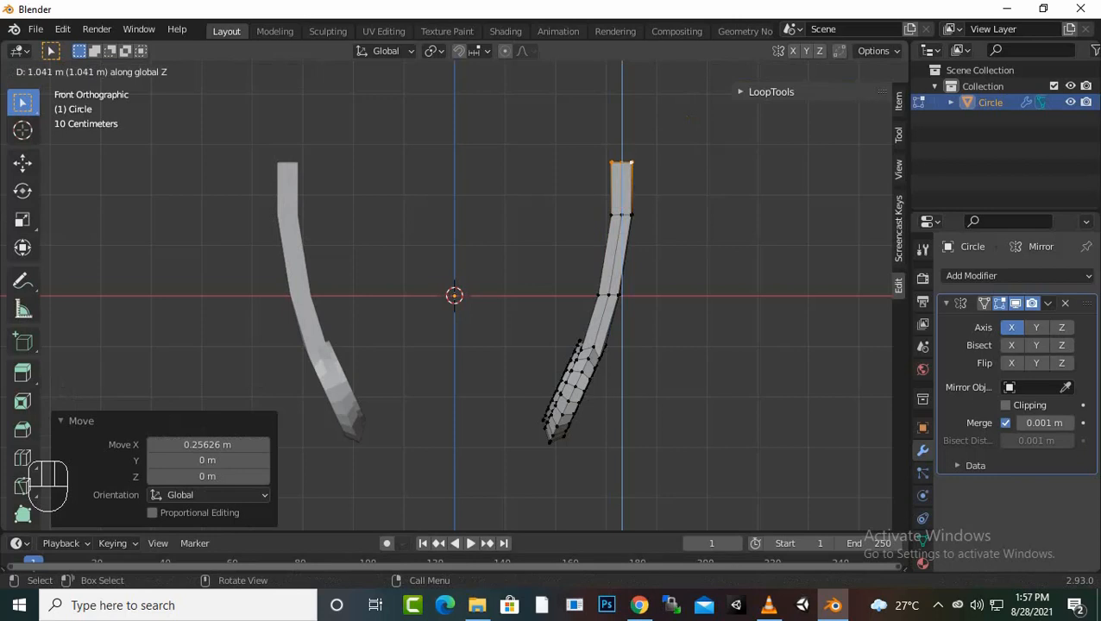
key("Return")
key("g")
key("x")
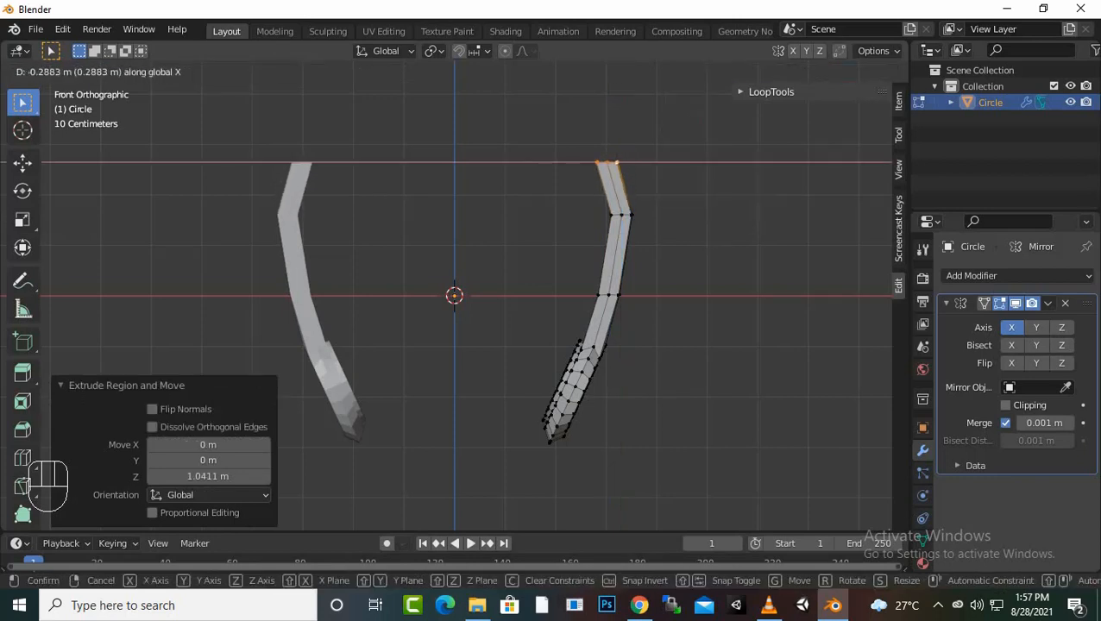
key("Return")
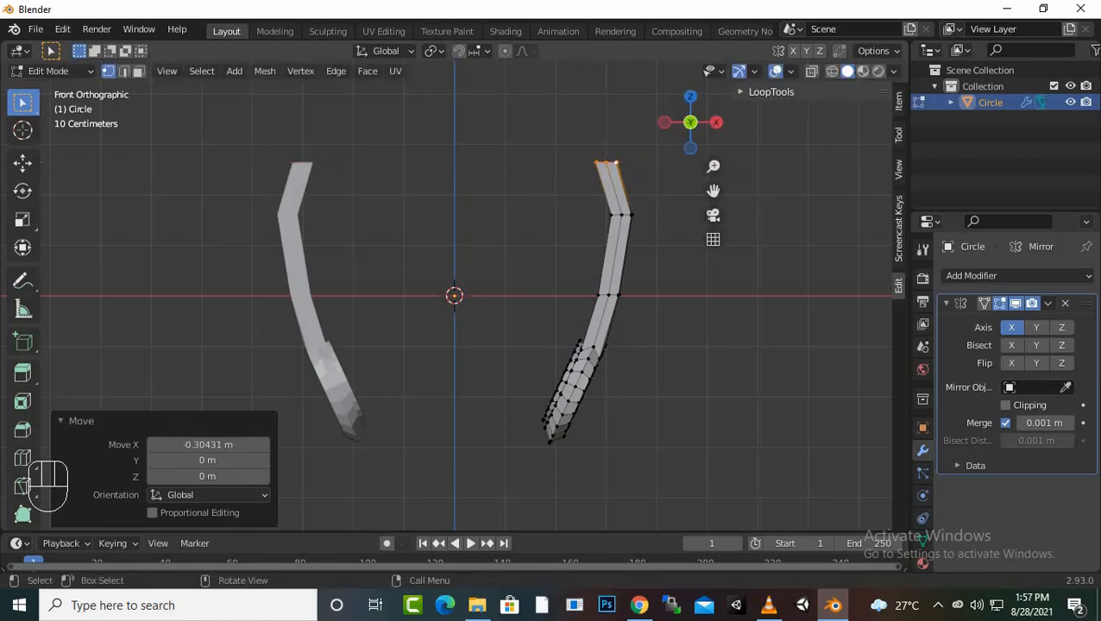
Step: Try rotating the band's end about -13.1° around the global X axis, then undo the rotation
key("r")
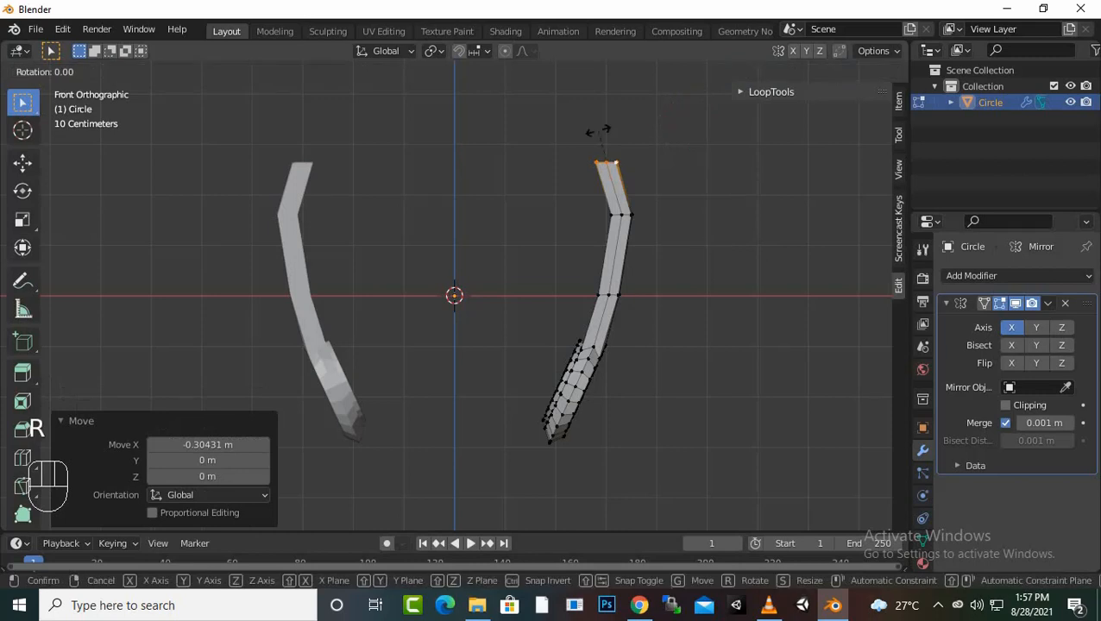
key("x")
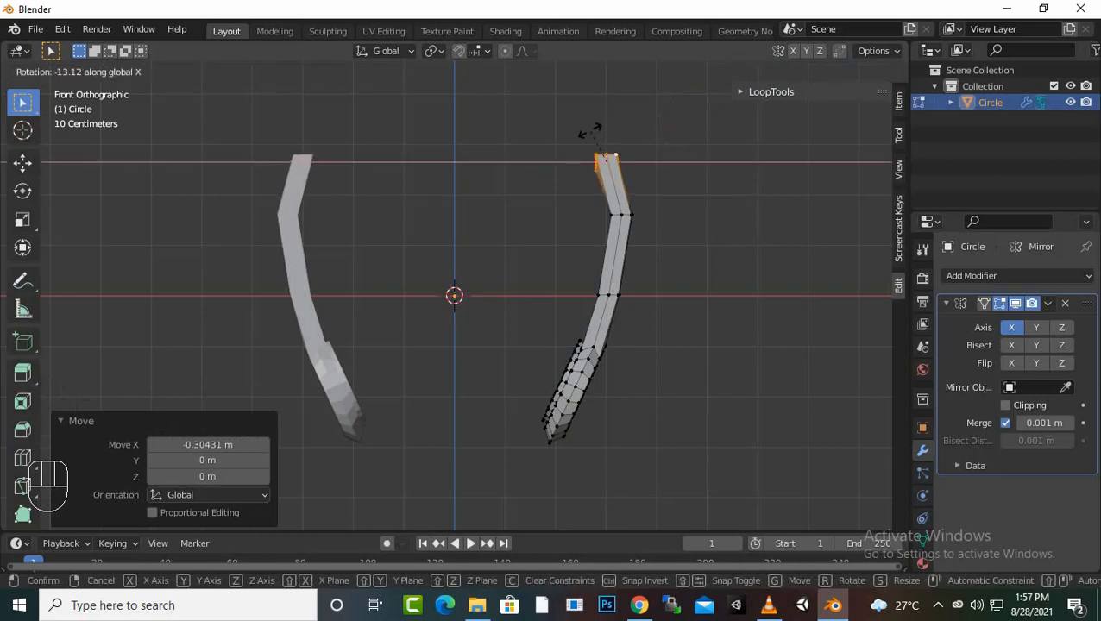
left_click(590, 131)
key("ctrl+z")
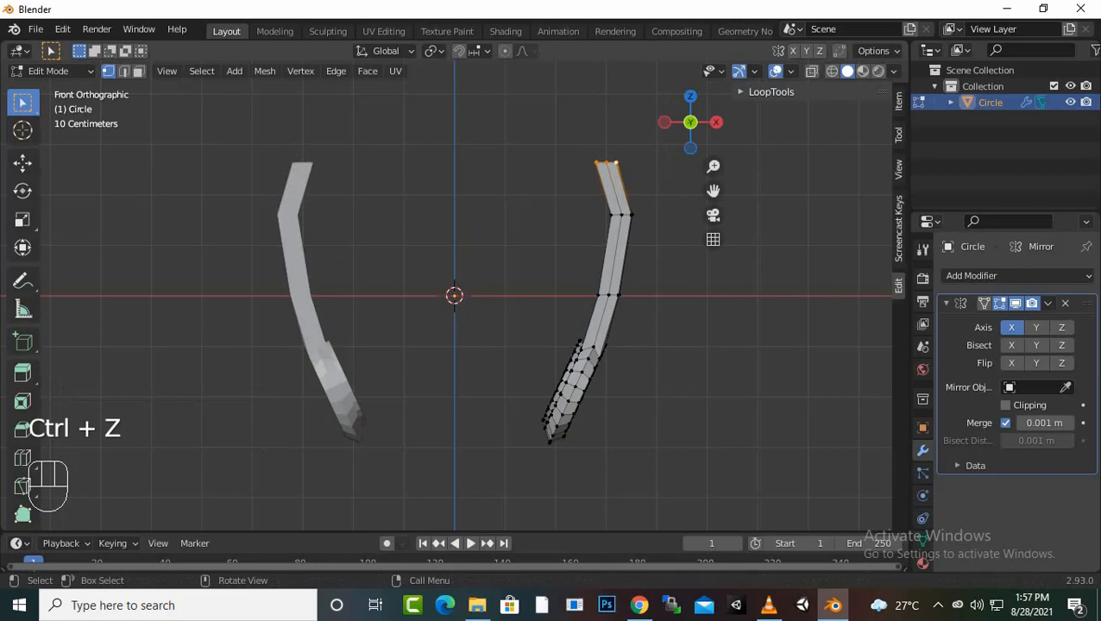
Step: Rotate the band's end about -32.3° around the global Y axis
key("r")
key("y")
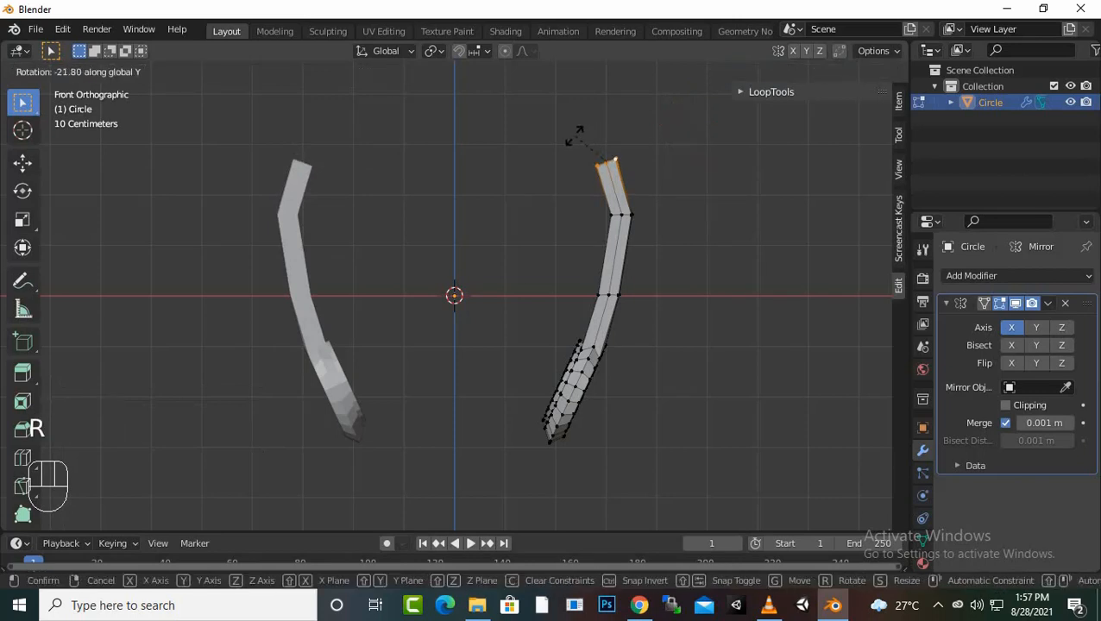
left_click(570, 140)
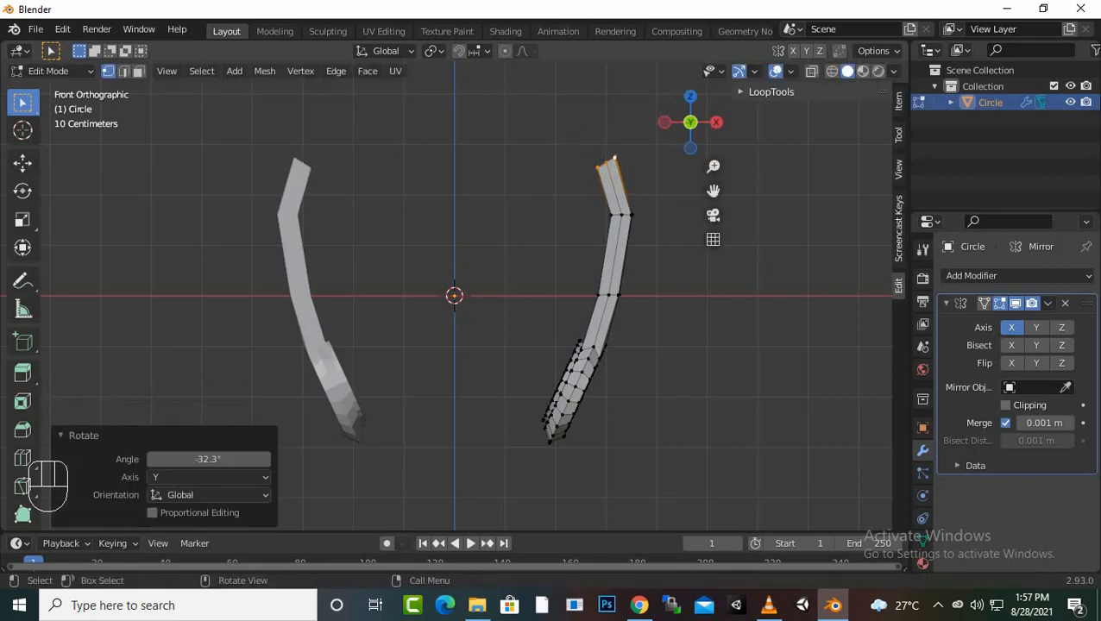
Step: Try extruding the tilted end about 1.15 m straight up along global Z, then undo the extrusion
key("e")
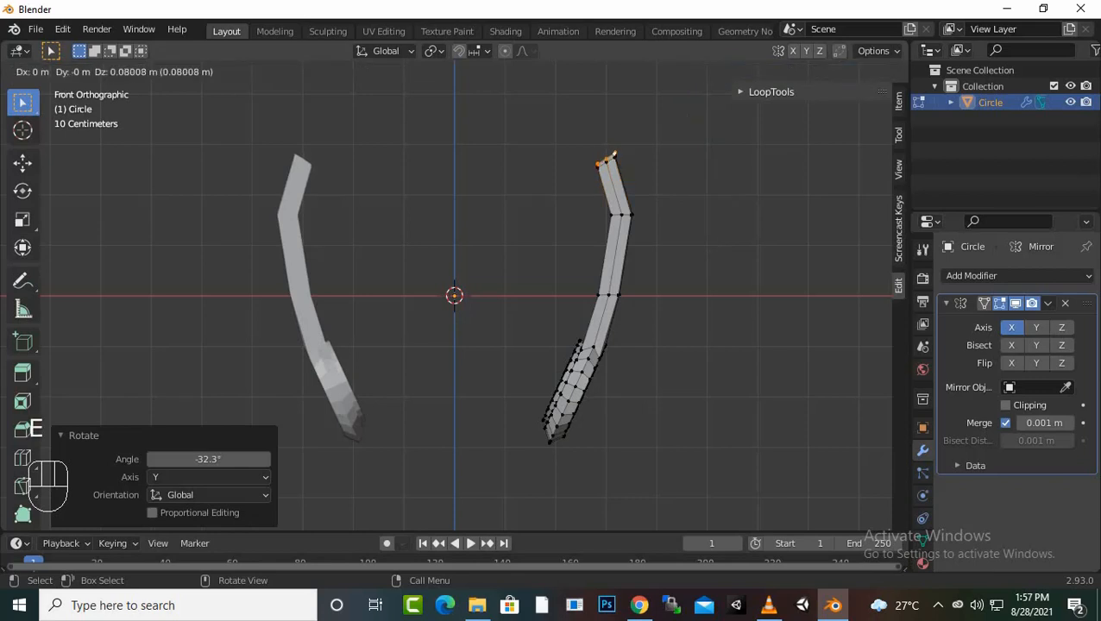
key("z")
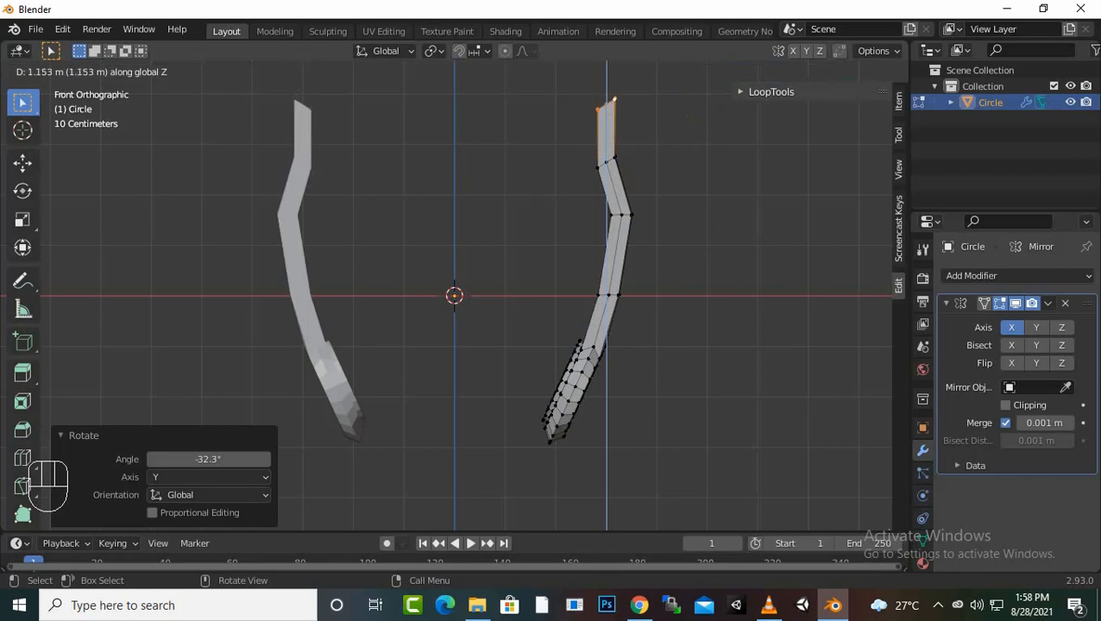
key("Return")
key("ctrl+z")
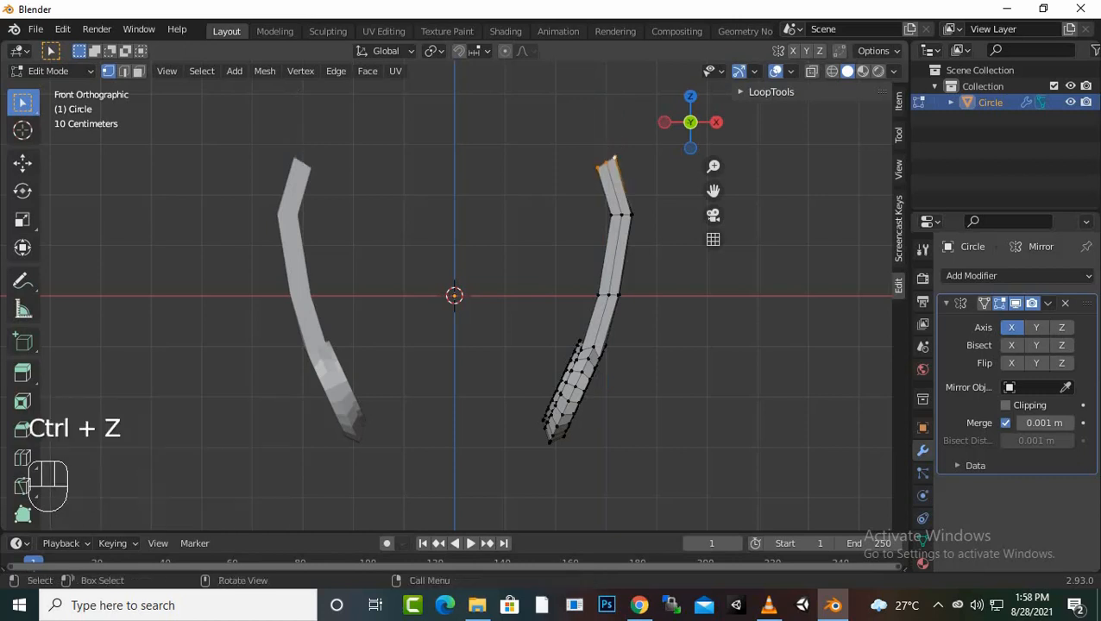
key("x")
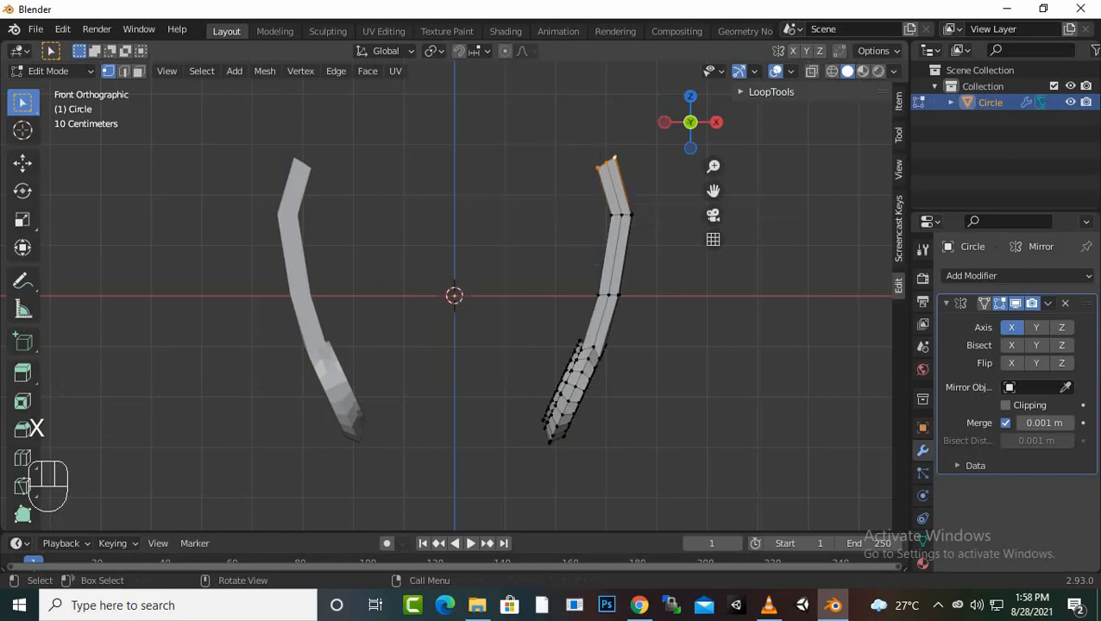
Step: Extrude the end twice toward the centre, by about -0.94 m X and 1.14 m Z, and by about -1.55 m X and 0.40 m Z
key("e")
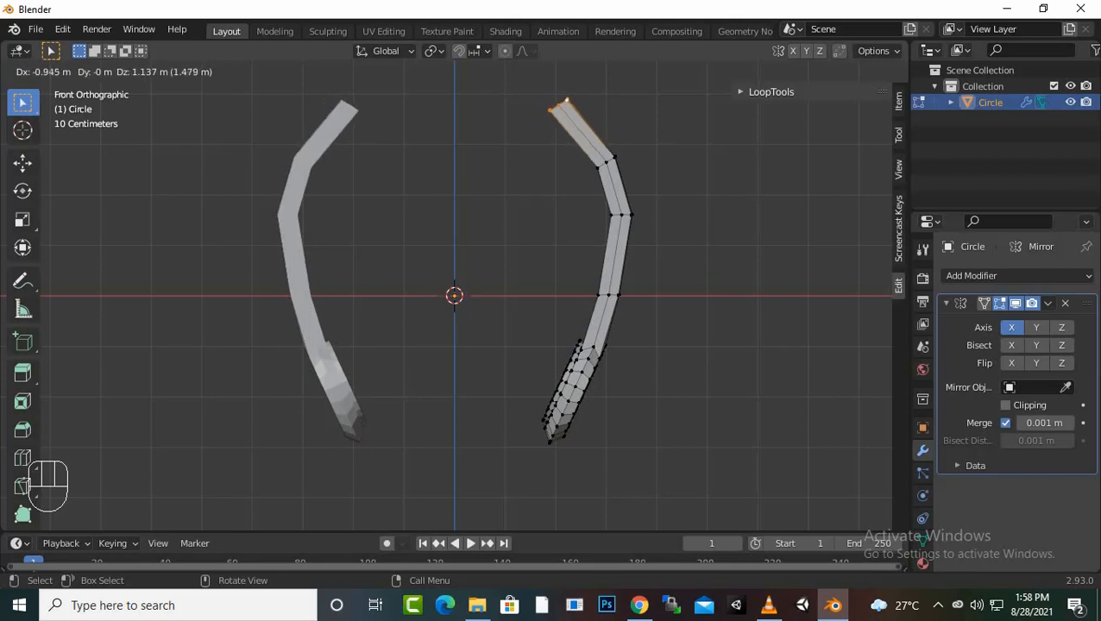
left_click(559, 105)
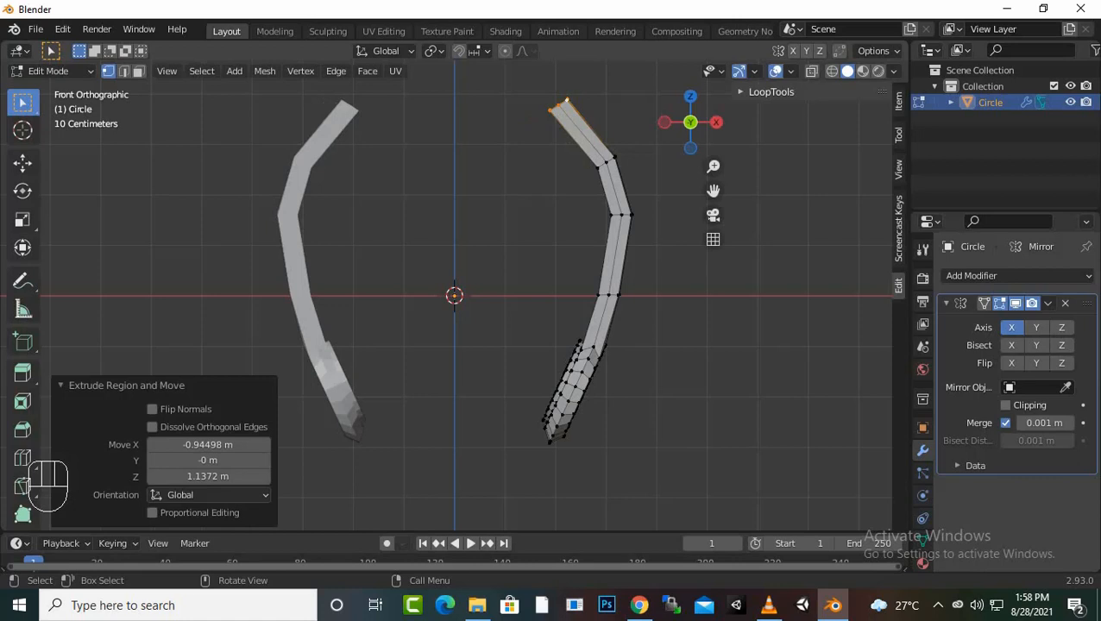
key("e")
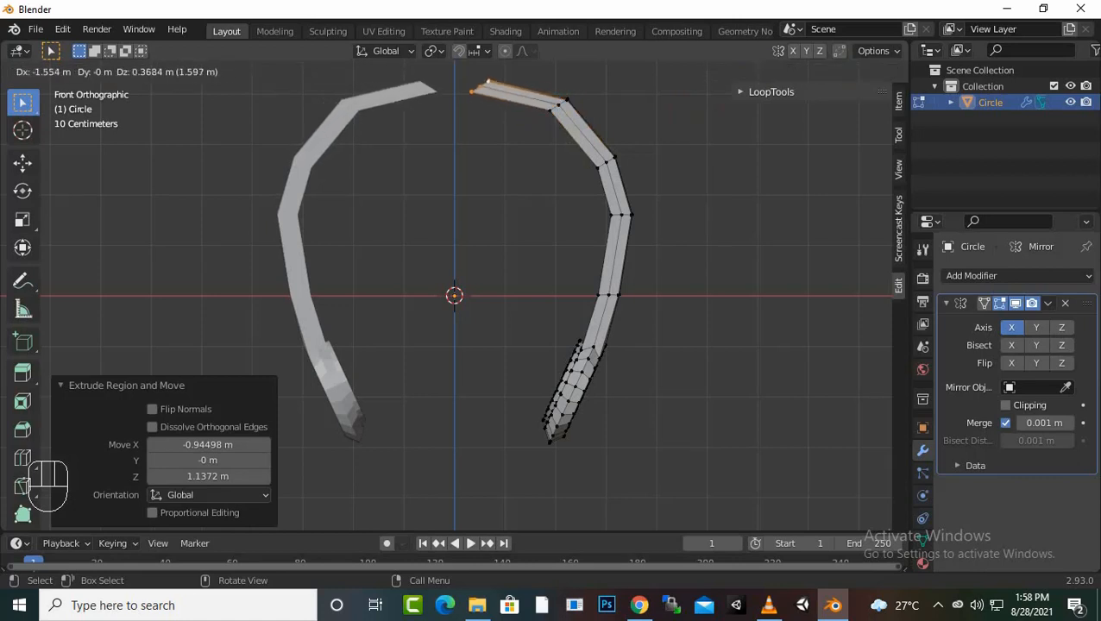
left_click(482, 86)
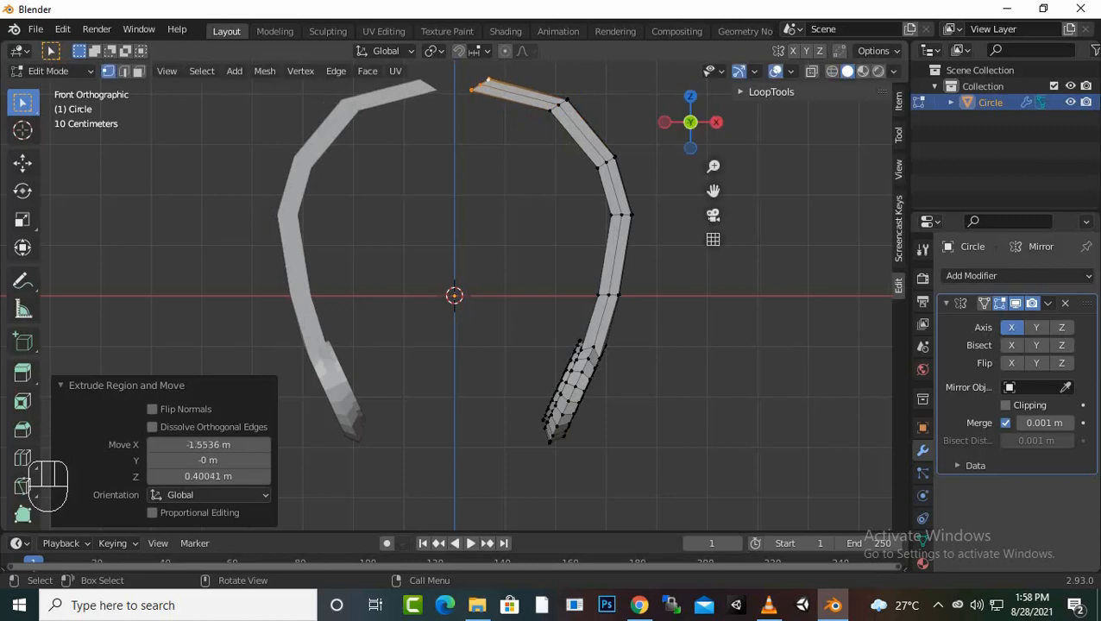
Step: Rotate the band's end near the centre about -50.5° around the global Y axis
key("r")
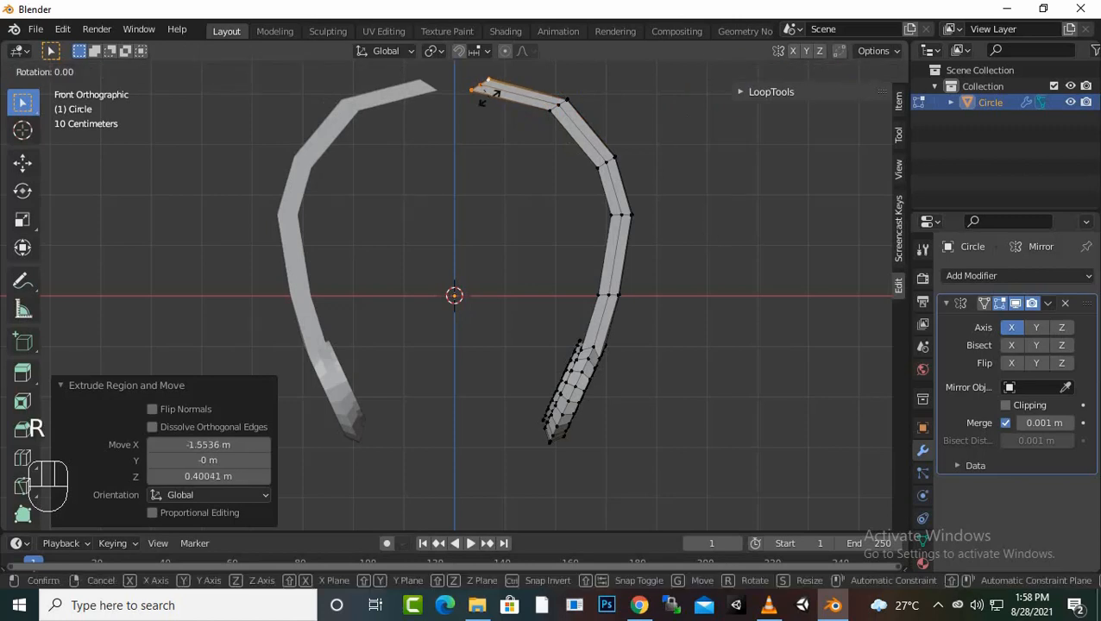
key("y")
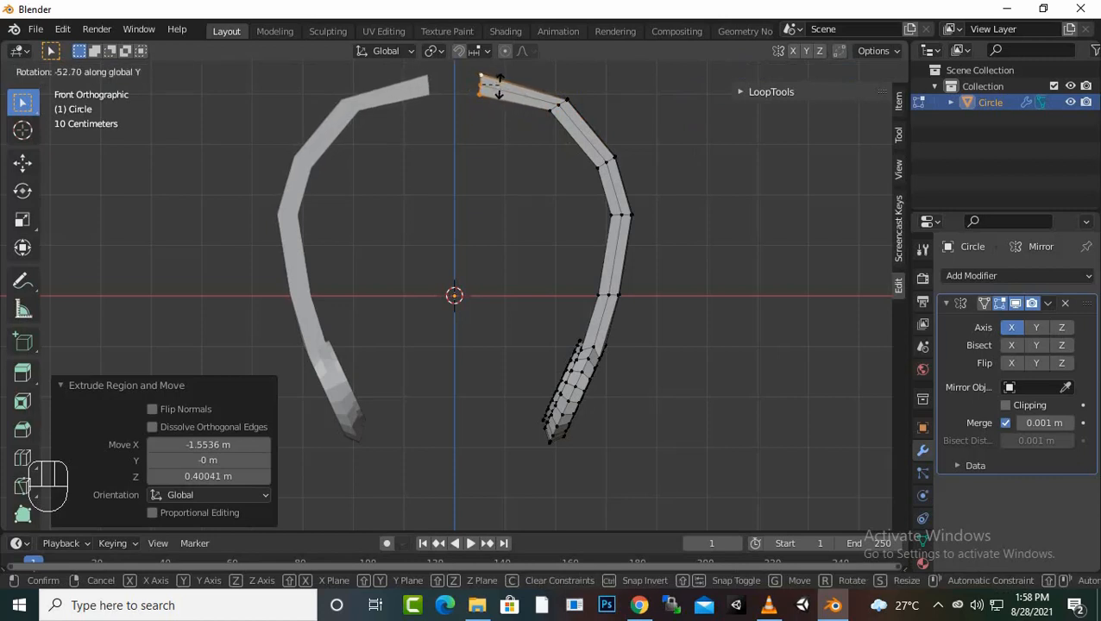
left_click(494, 87)
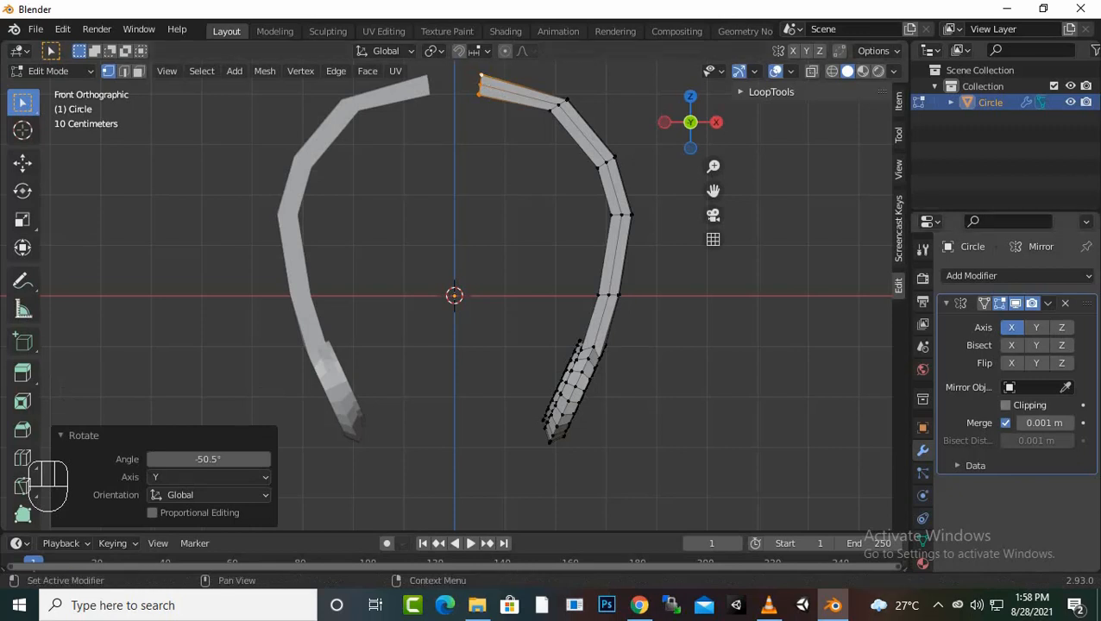
Step: Enable Clipping on the Mirror modifier and extrude the band's end about -0.59 m along X to the mirror plane, joining both halves
left_click(1005, 405)
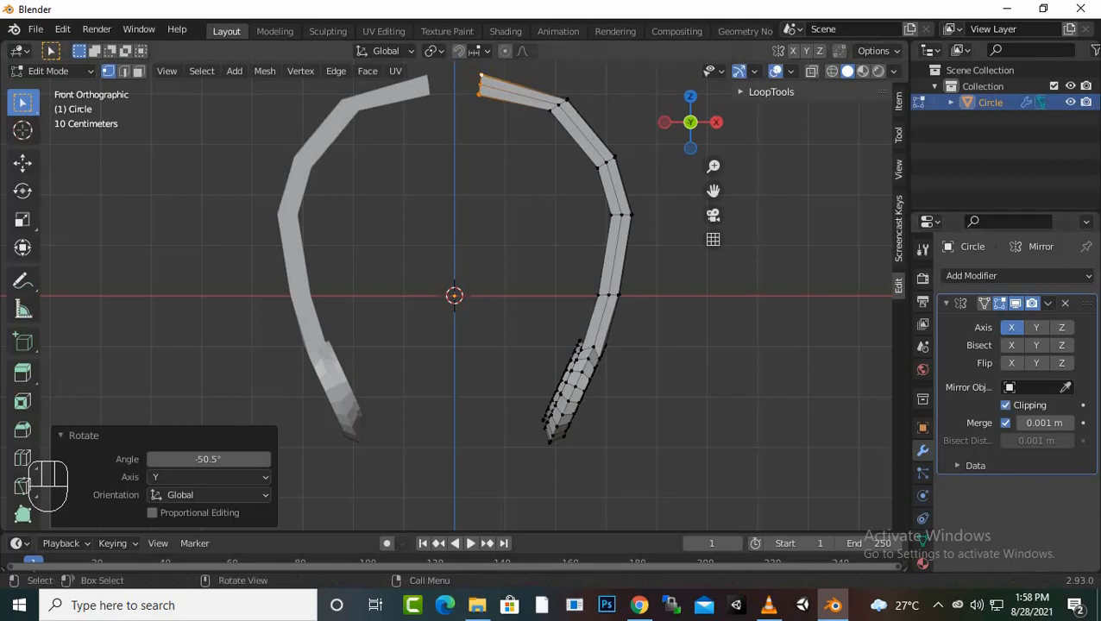
key("e")
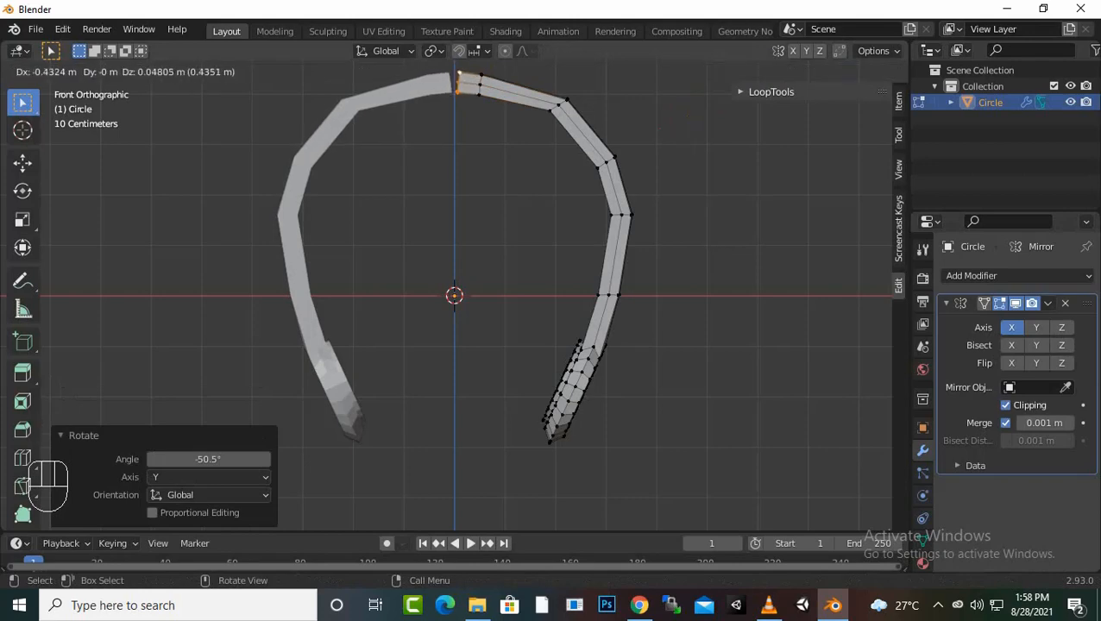
left_click(452, 84)
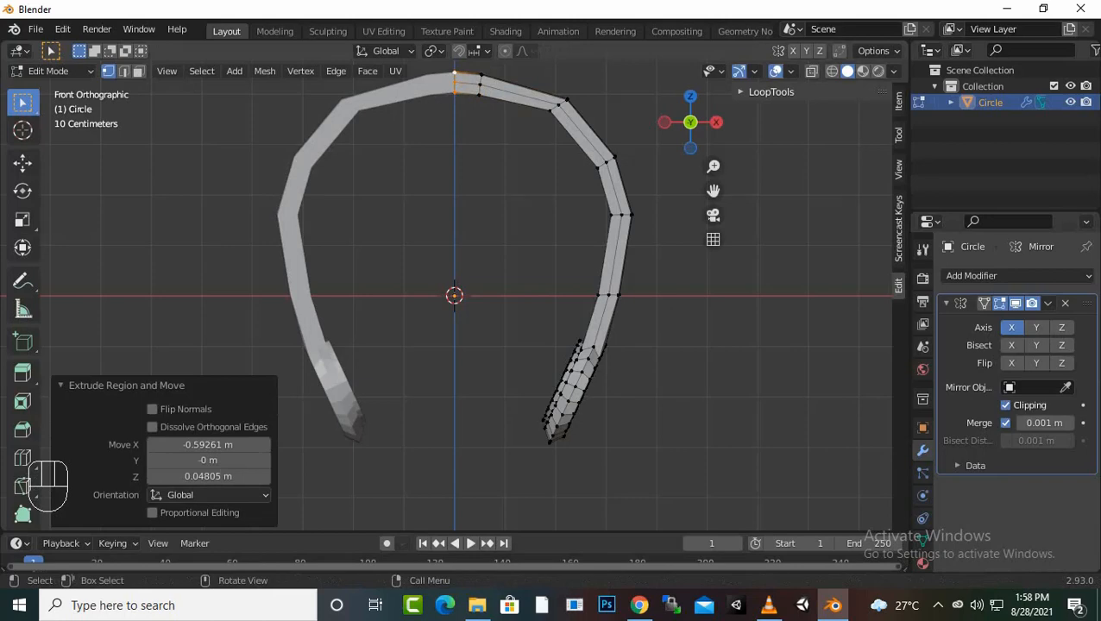
middle_click_drag(451, 84, 648, 209)
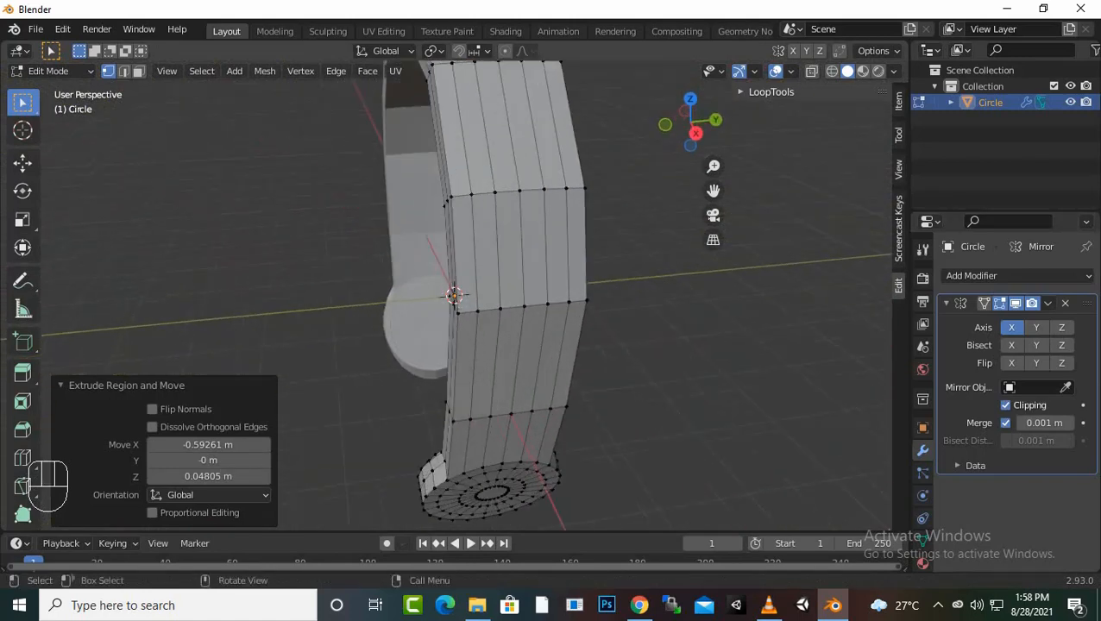
left_click(501, 309)
left_click(501, 309, "alt")
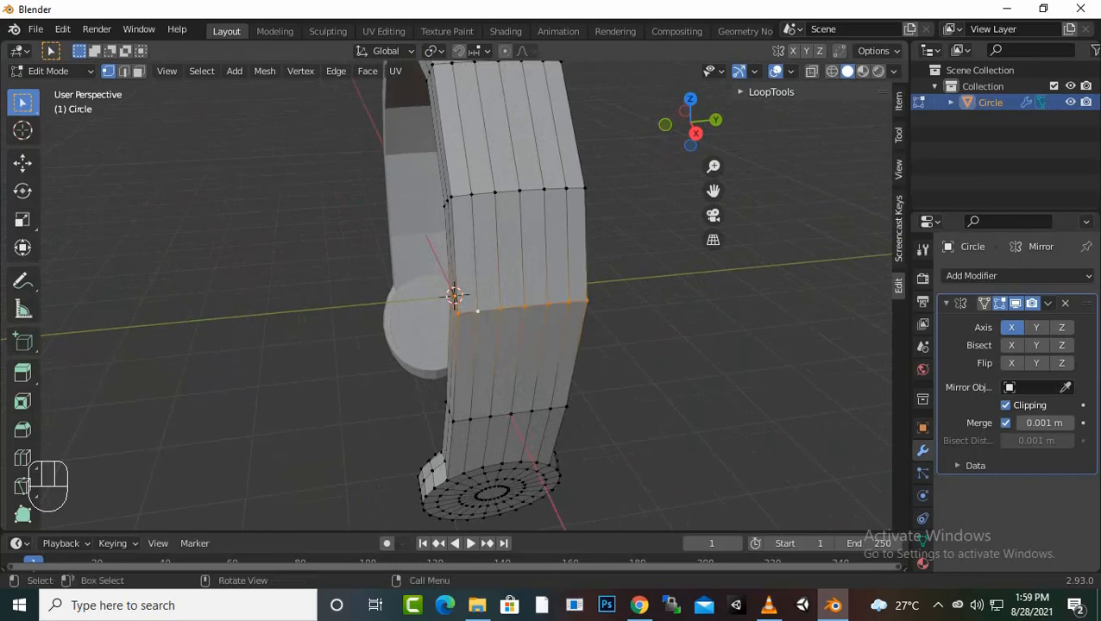
middle_click_drag(501, 309, 472, 307)
key("ctrl+KP_Add")
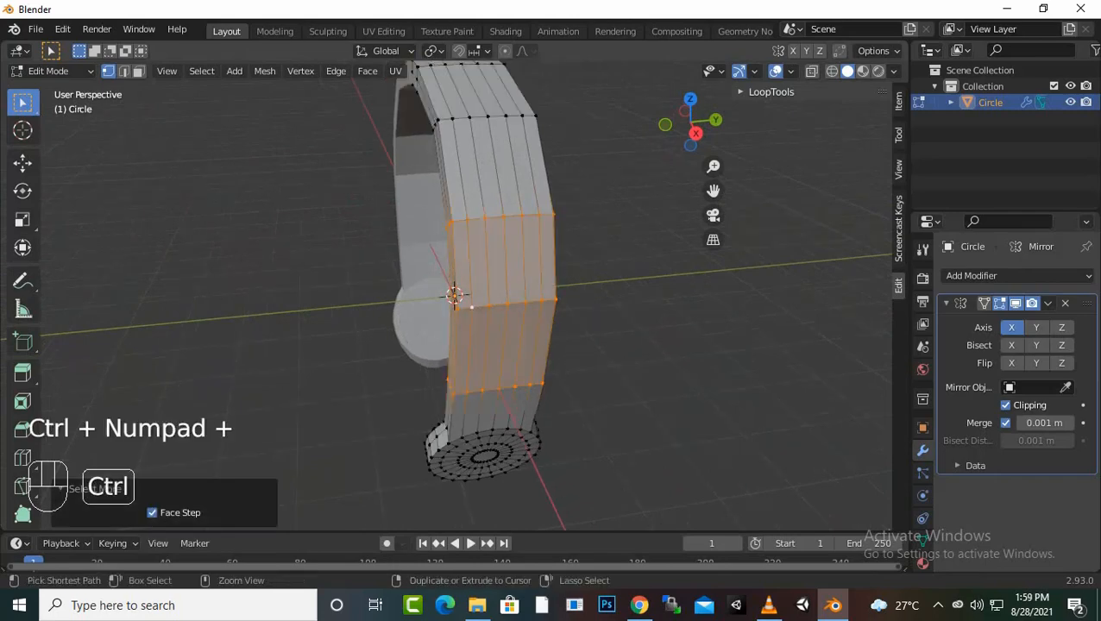
key("ctrl+KP_Add")
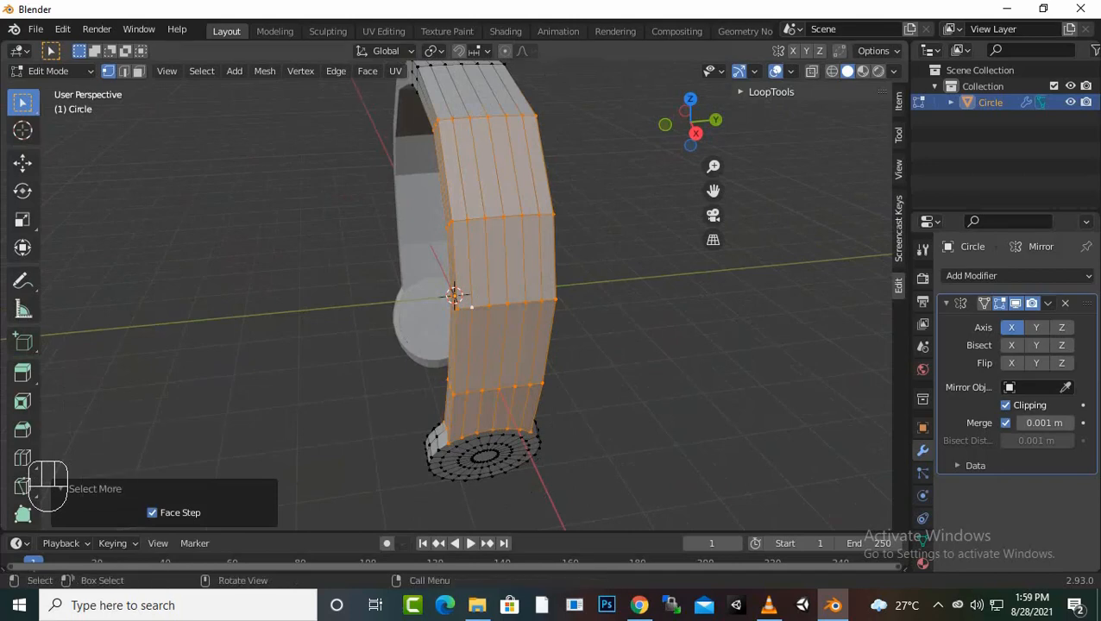
Step: Select the headband's loops from just above the ear cup's neck up to the mirror centre and narrow them to about 0.506 along global Y
left_click(467, 220)
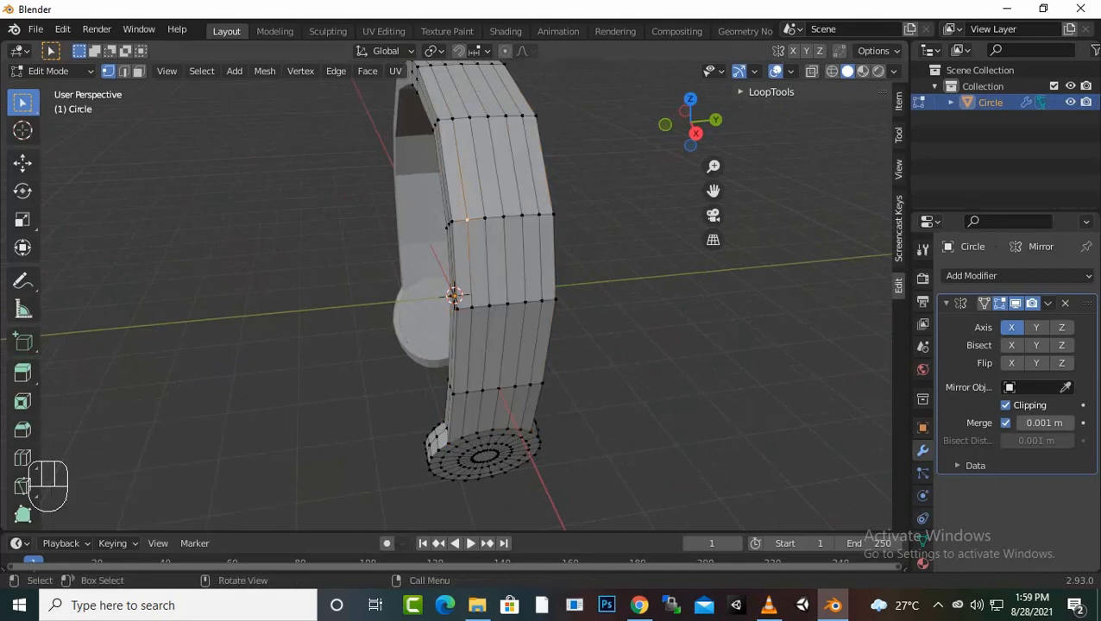
left_click(482, 218, "alt")
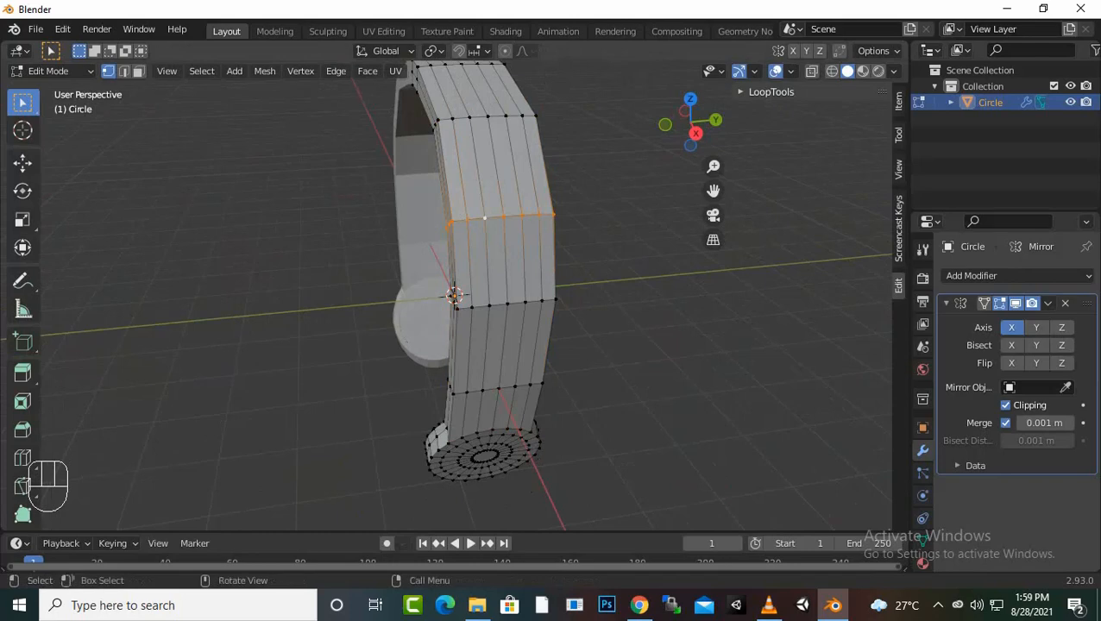
key("ctrl+KP_Add")
key("ctrl+KP_Add")
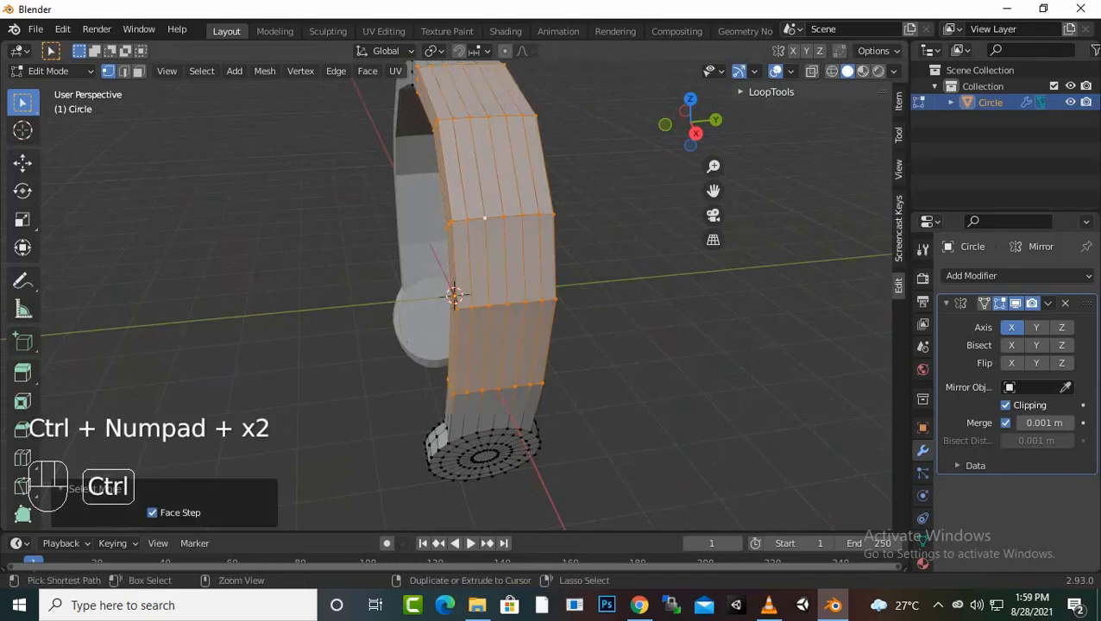
scroll(455, 295, "down", 2)
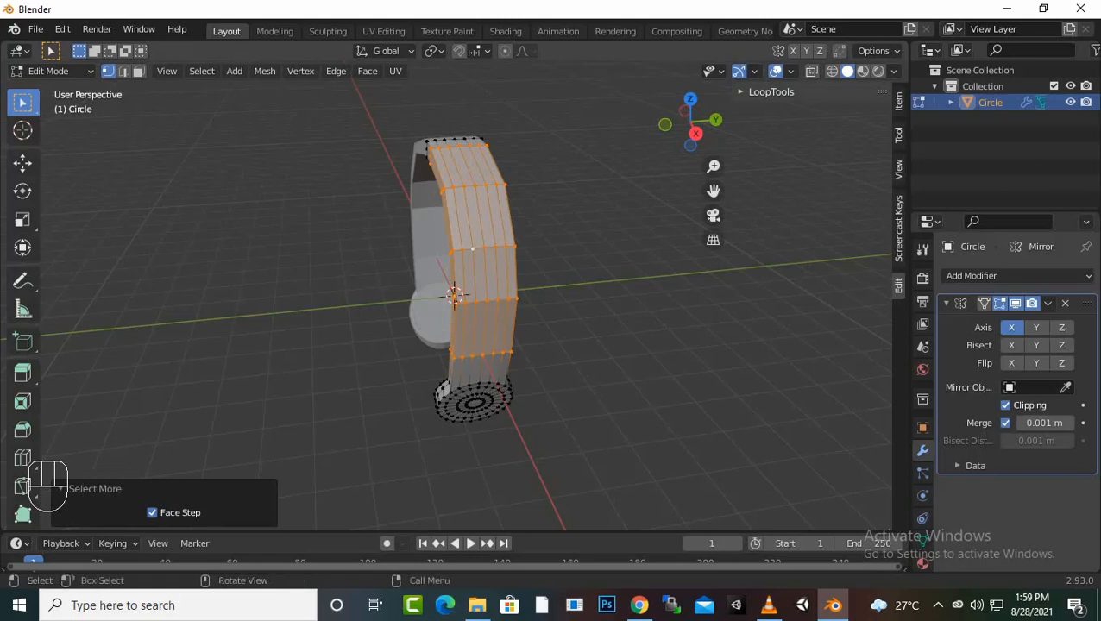
middle_click_drag(455, 295, 733, 257)
scroll(455, 298, "up", 1)
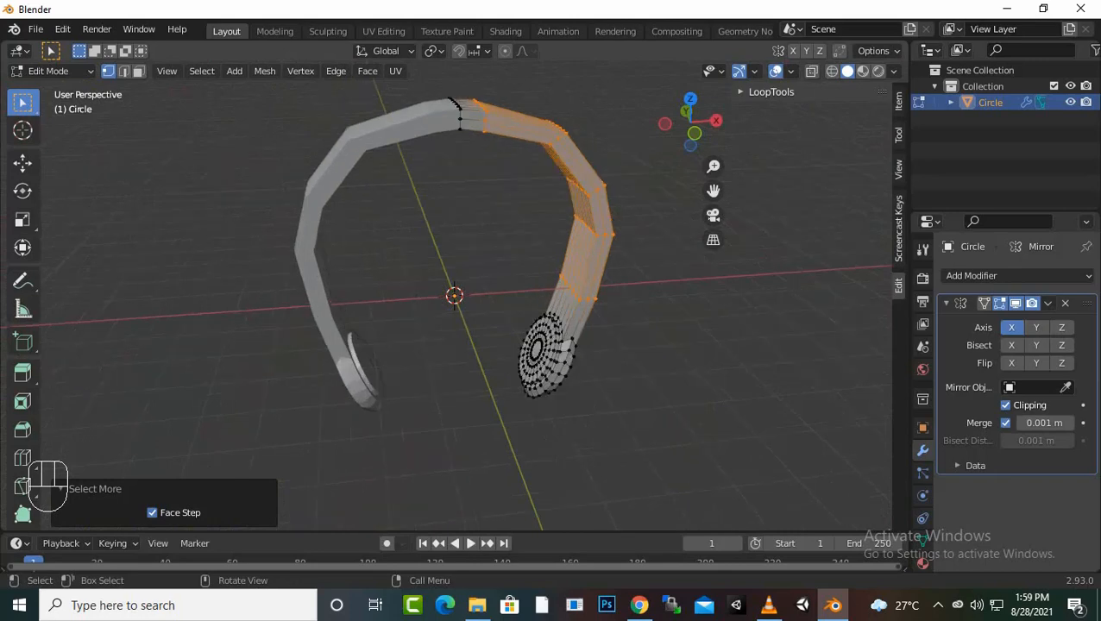
middle_click_drag(466, 285, 467, 295)
scroll(466, 296, "up", 3)
scroll(466, 295, "down", 4)
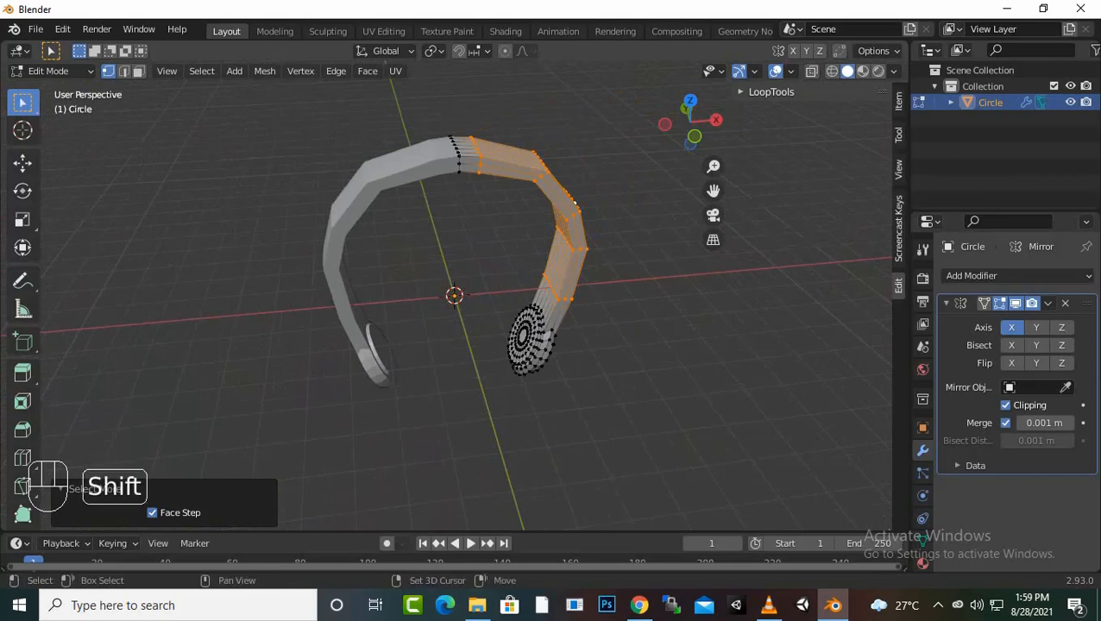
left_click(460, 155, "alt+shift")
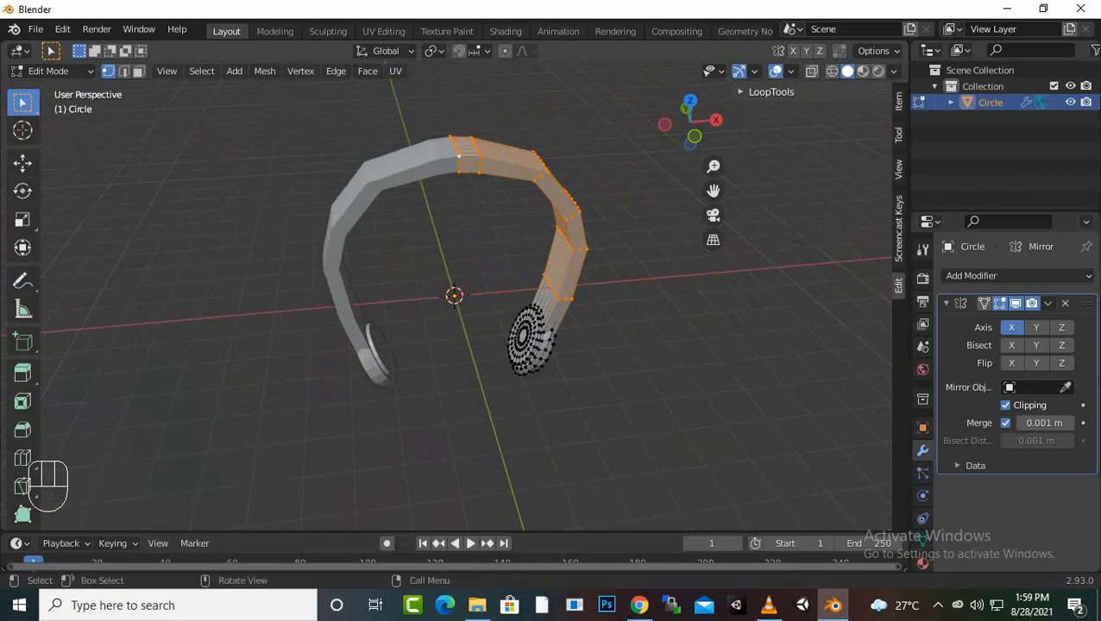
middle_click_drag(466, 173, 324, 194)
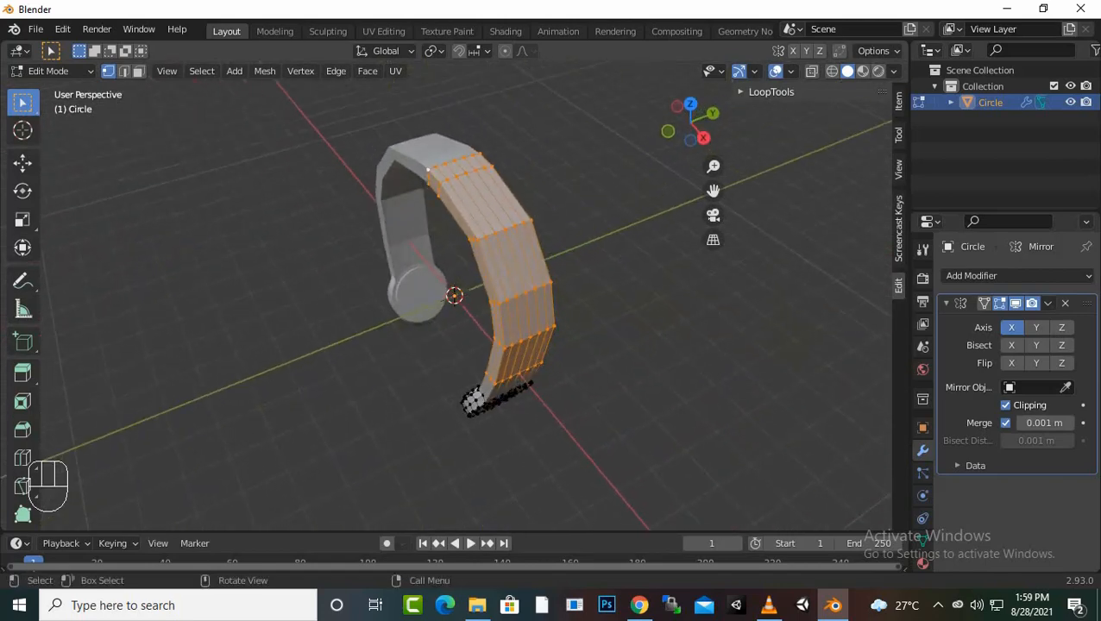
key("s")
key("y")
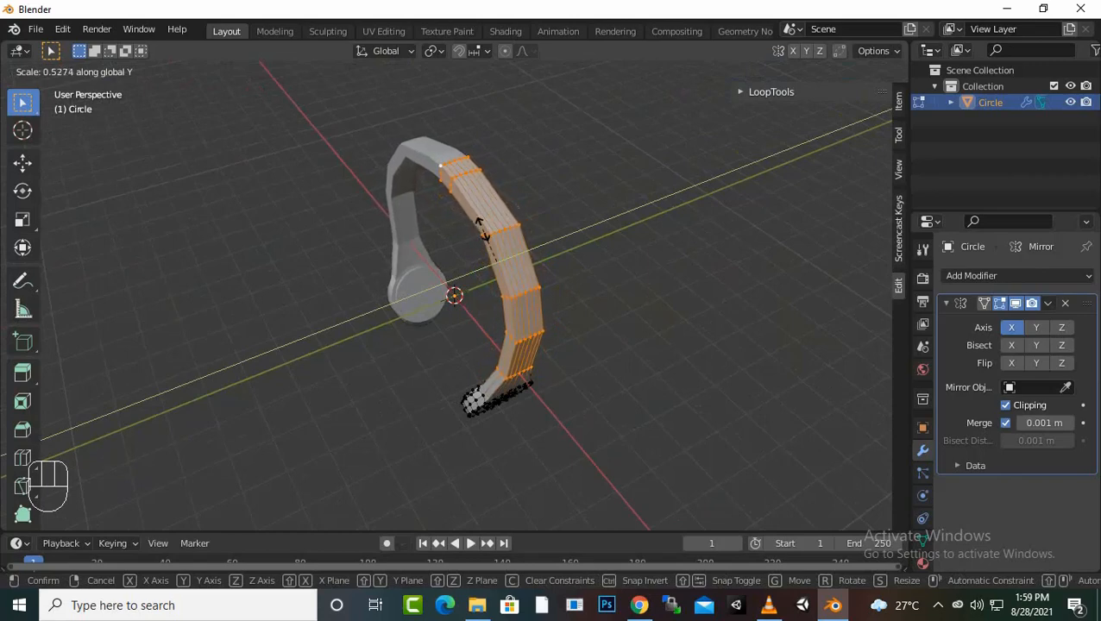
left_click(485, 233)
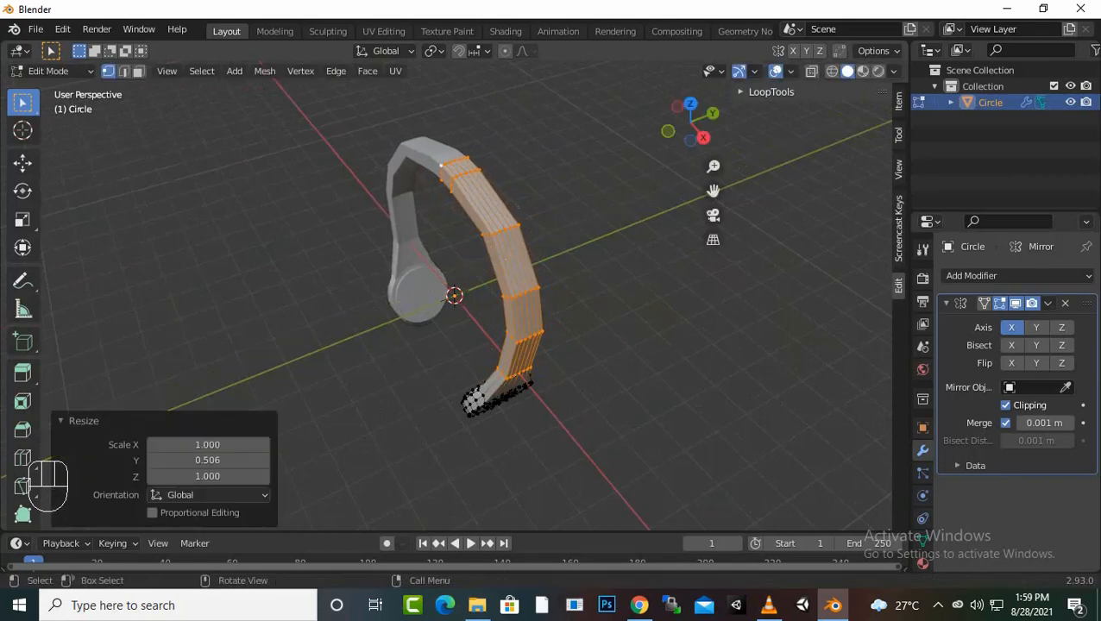
scroll(485, 233, "down", 1)
middle_click_drag(475, 259, 608, 227)
scroll(607, 226, "up", 2)
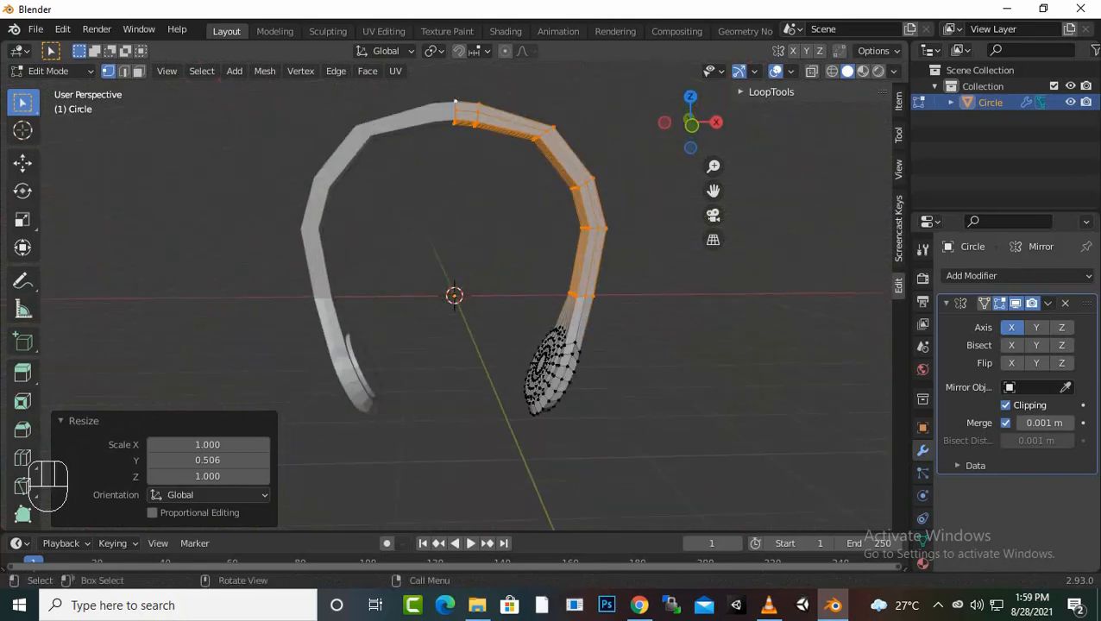
scroll(454, 296, "up", 1)
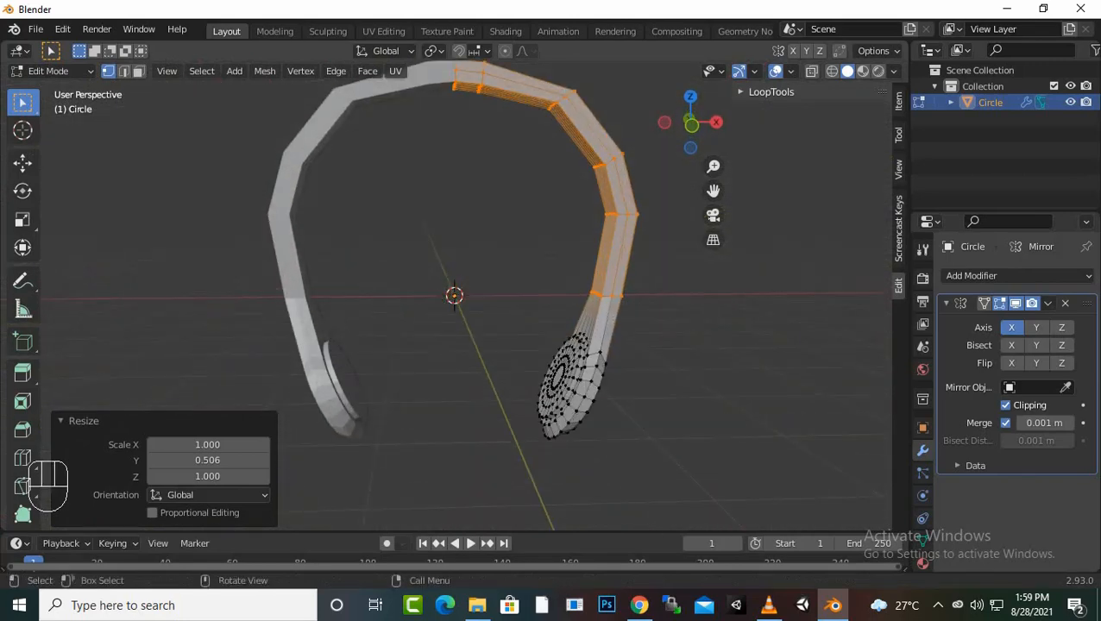
scroll(454, 296, "down", 1)
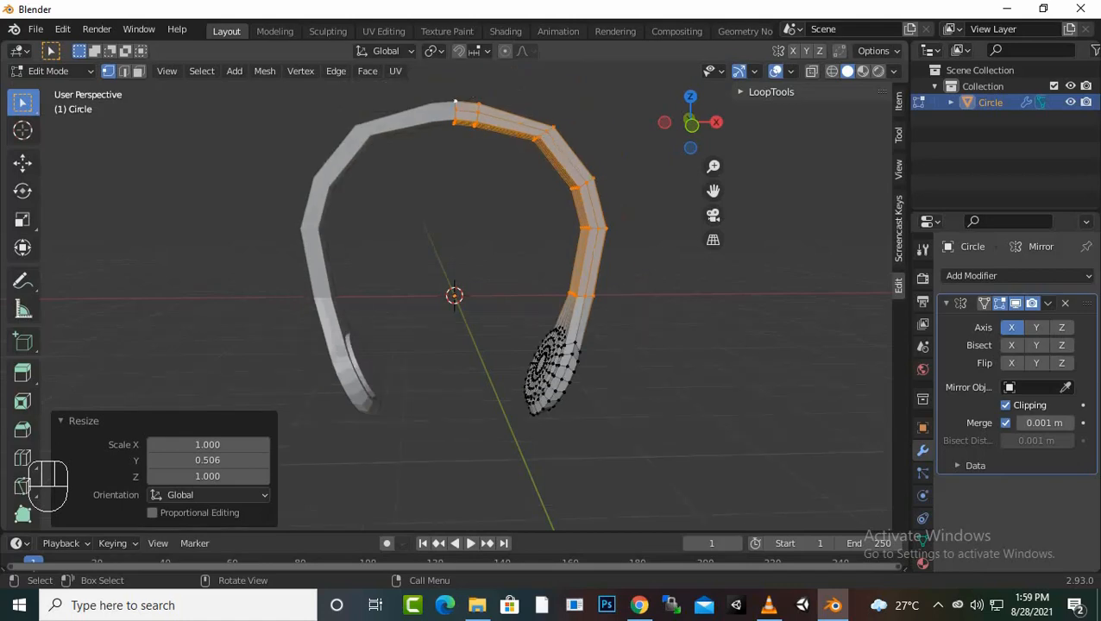
middle_click_drag(454, 276, 463, 307)
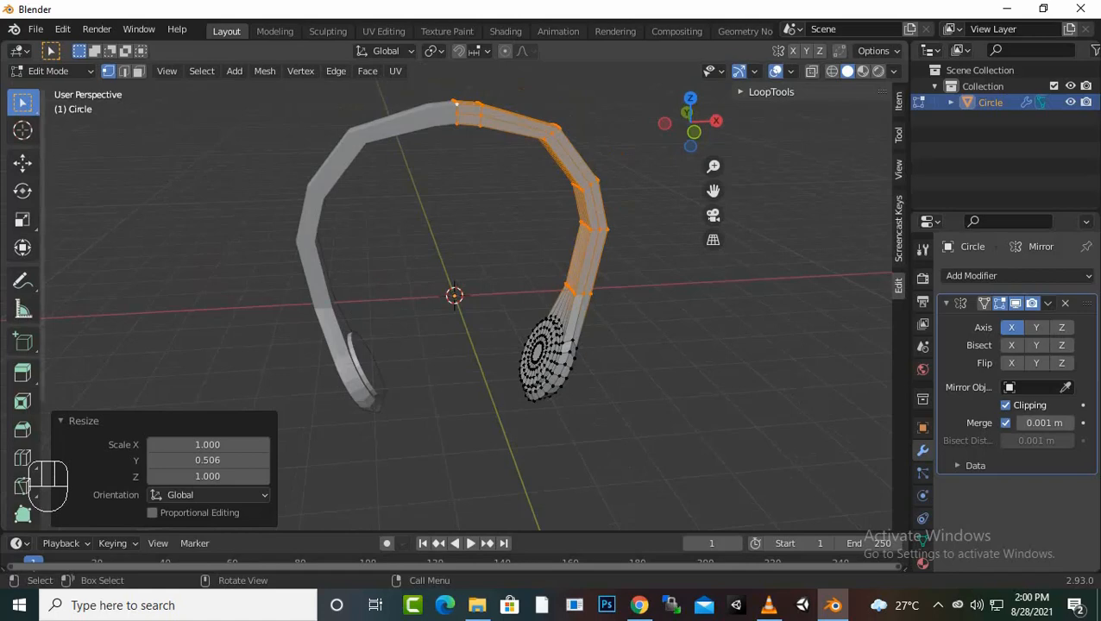
Step: Save the project as headphone.blend in the bllenderprojects folder
key("ctrl+s")
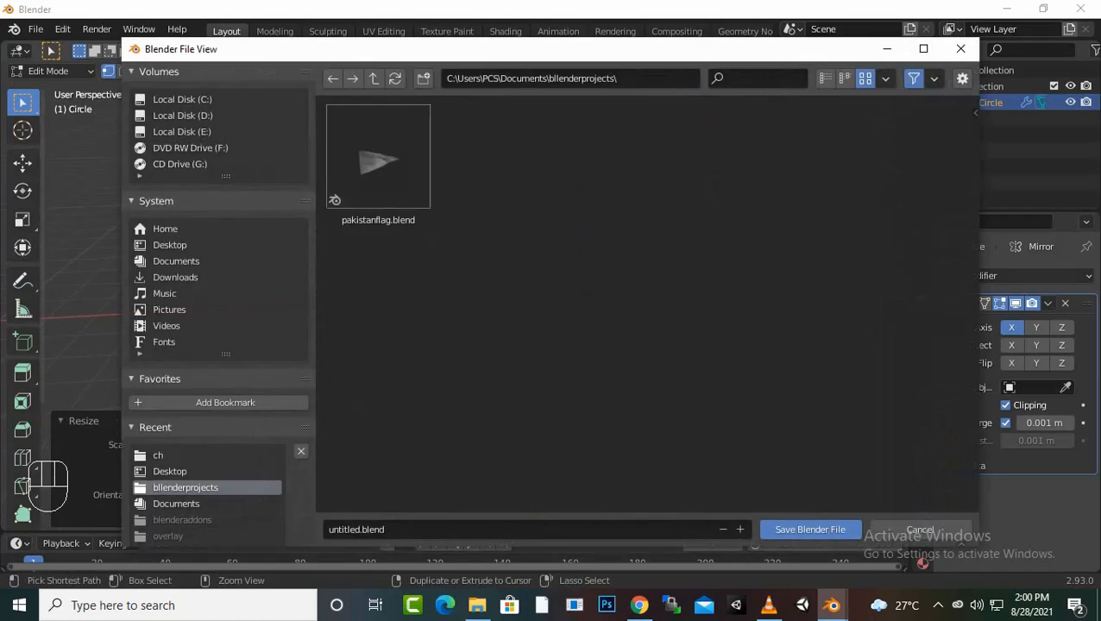
left_click(517, 530)
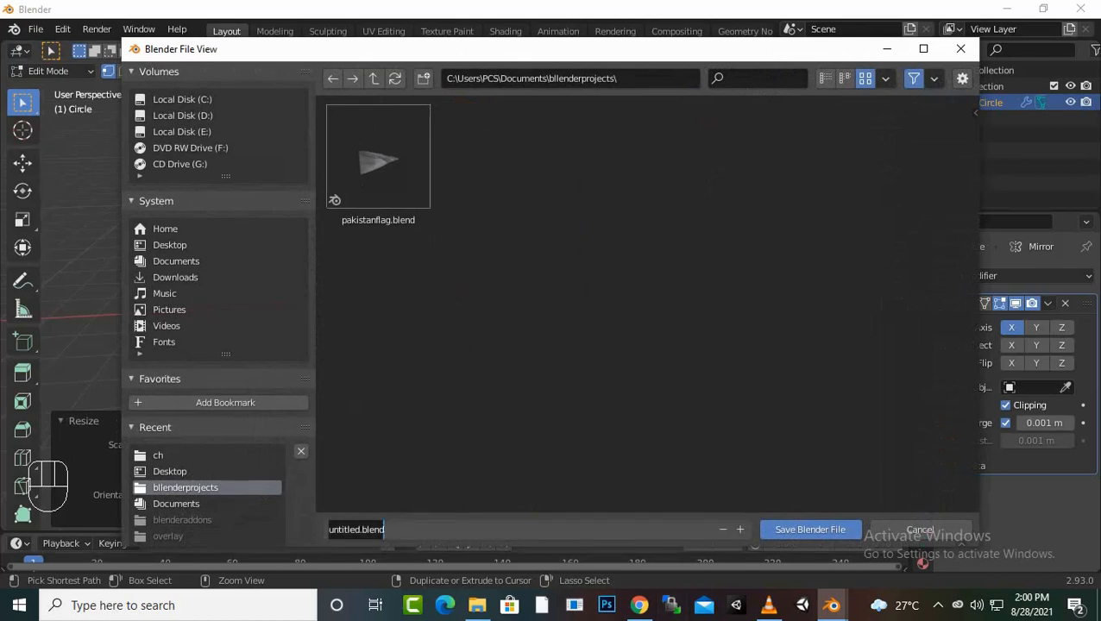
left_click_drag(387, 530, 324, 530)
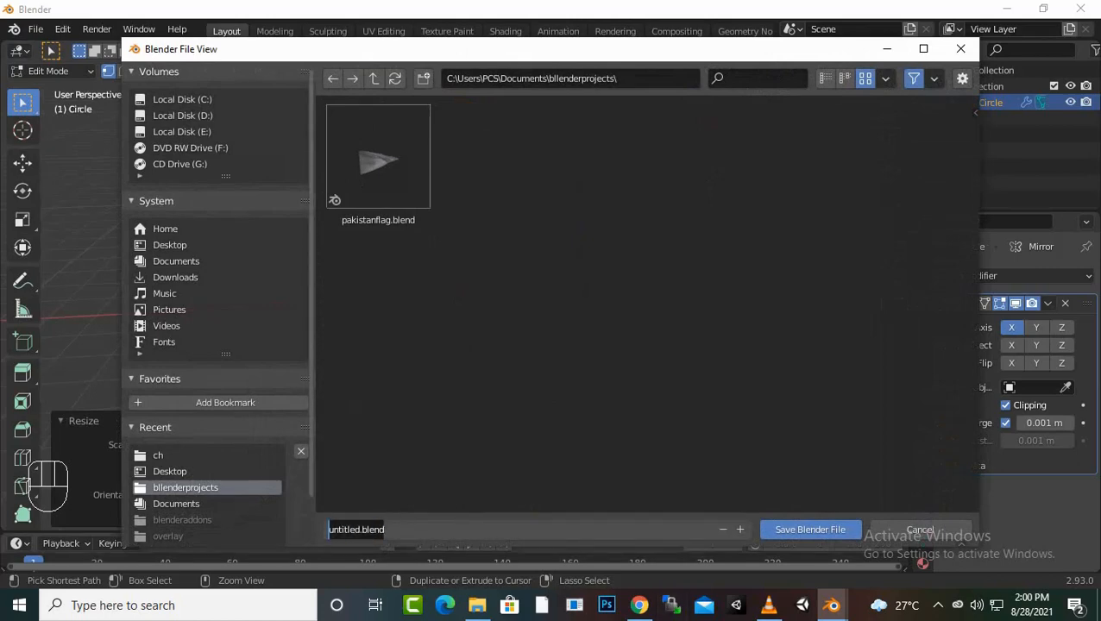
type("hea")
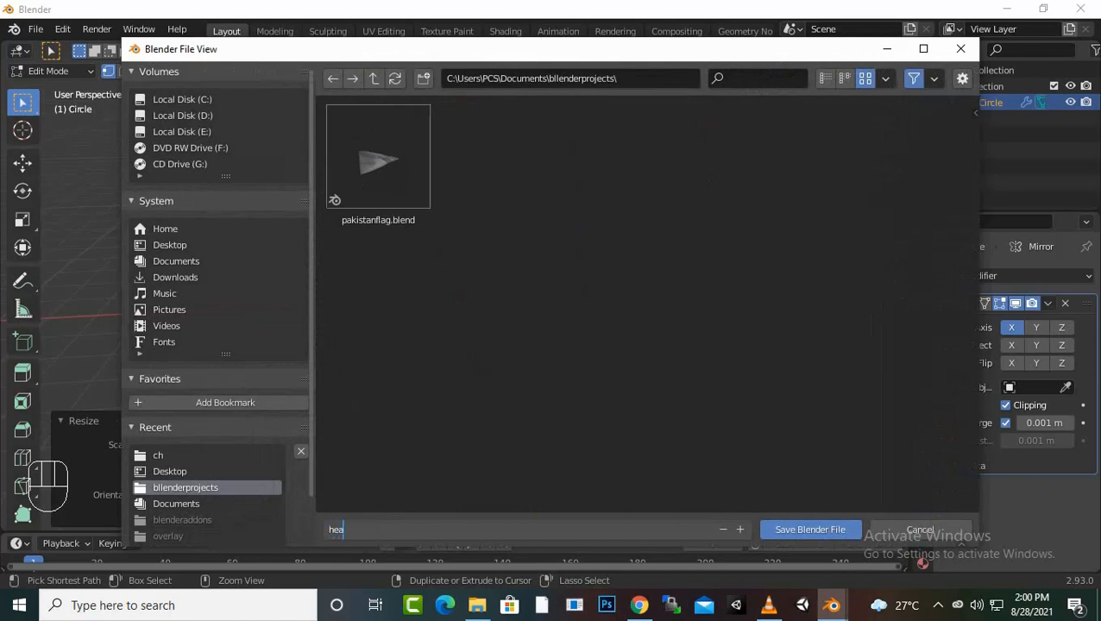
type("dphone")
key("Return")
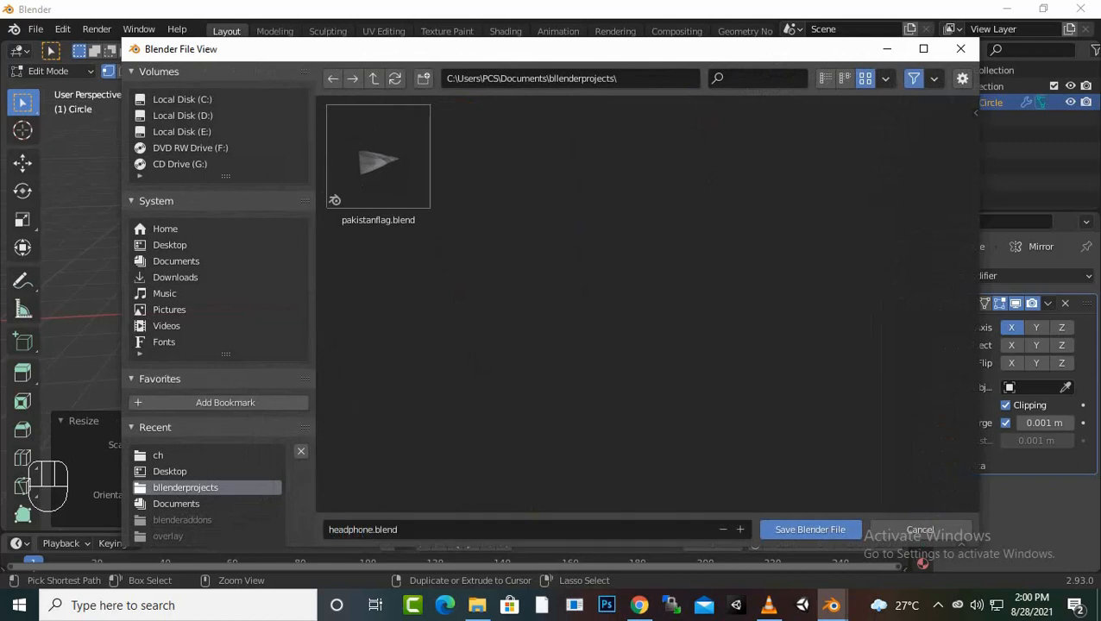
left_click(809, 529)
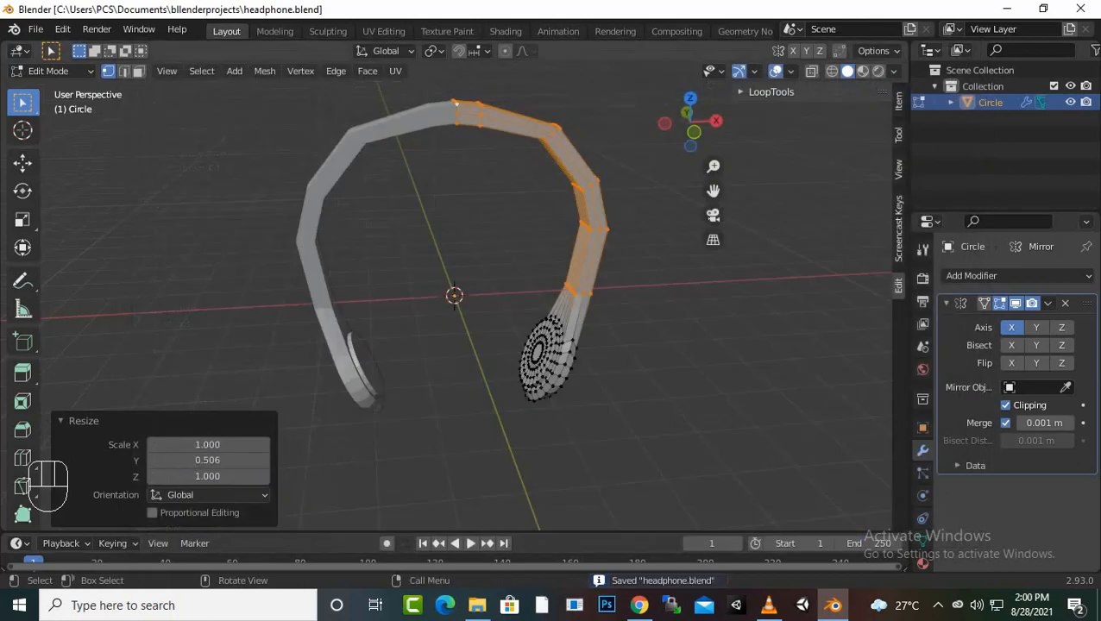
scroll(455, 295, "up", 2)
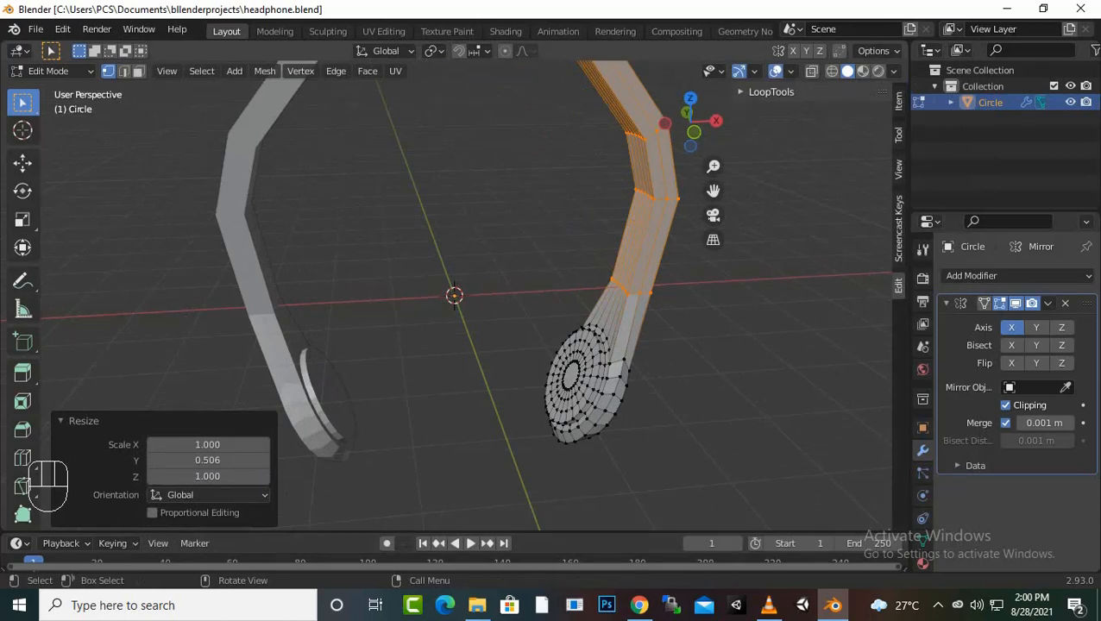
scroll(454, 296, "down", 2)
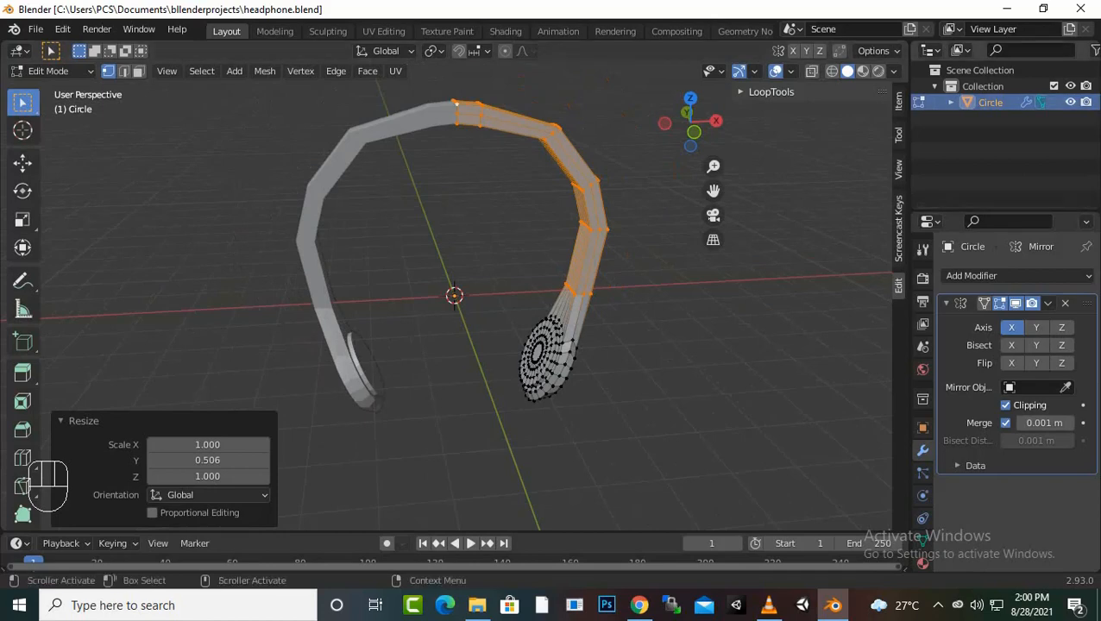
left_click(1070, 102)
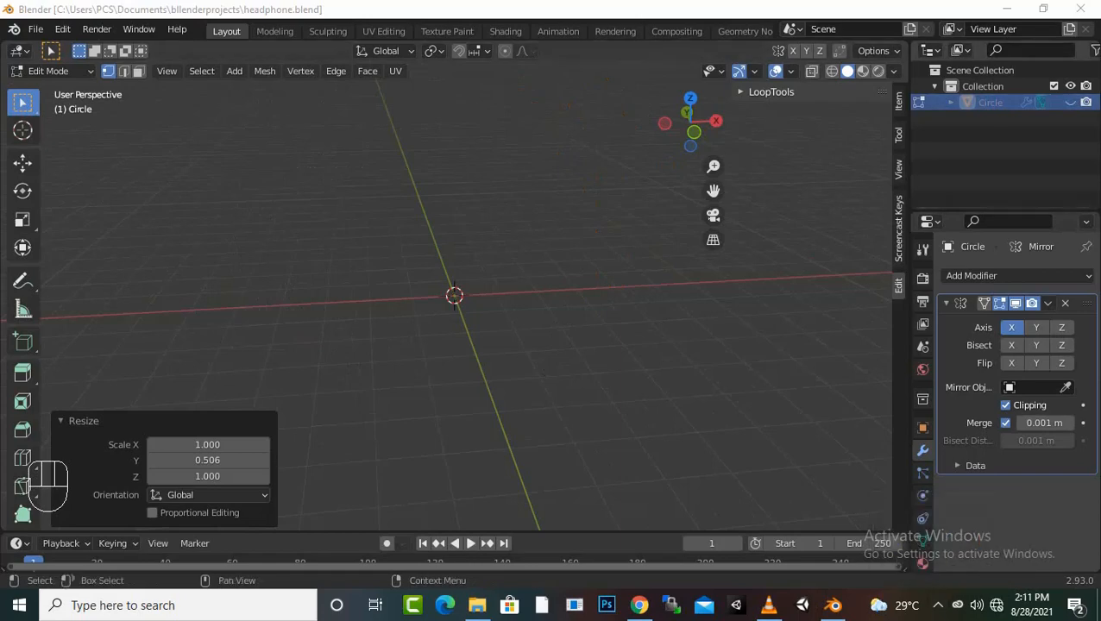
left_click(1071, 102)
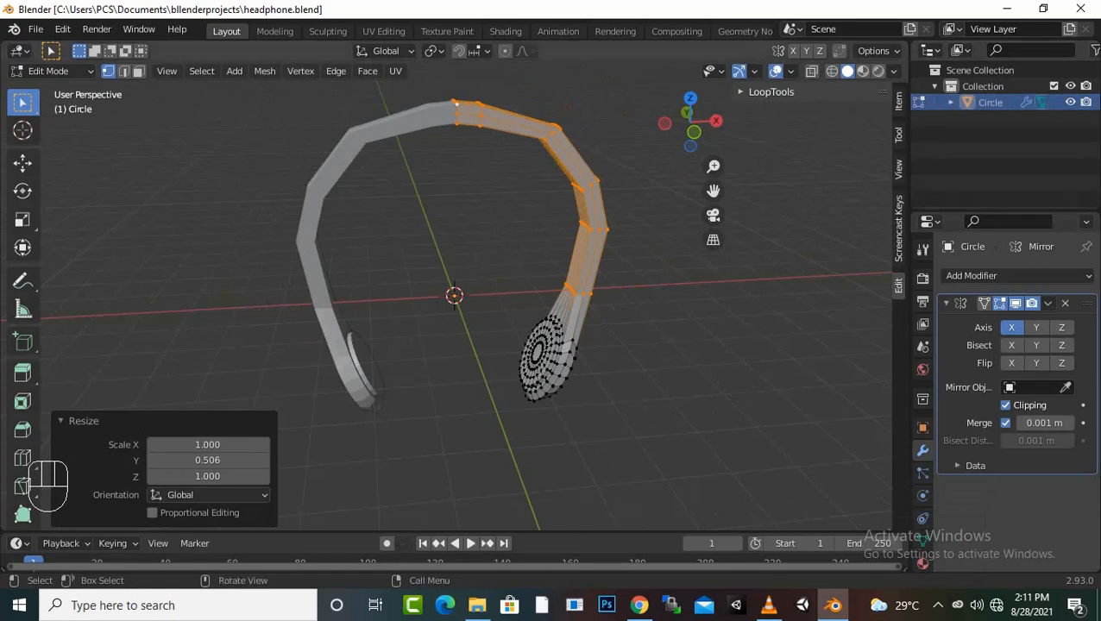
Step: Leave Edit Mode and rename the headphone object from Circle to basicheadshet
key("Tab")
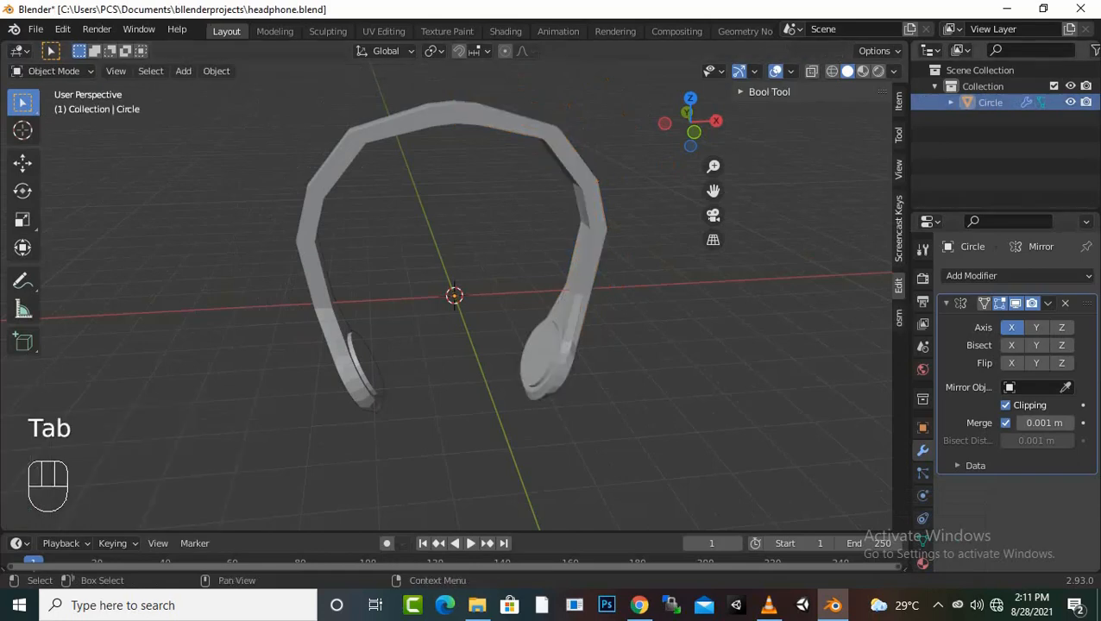
double_click(990, 102)
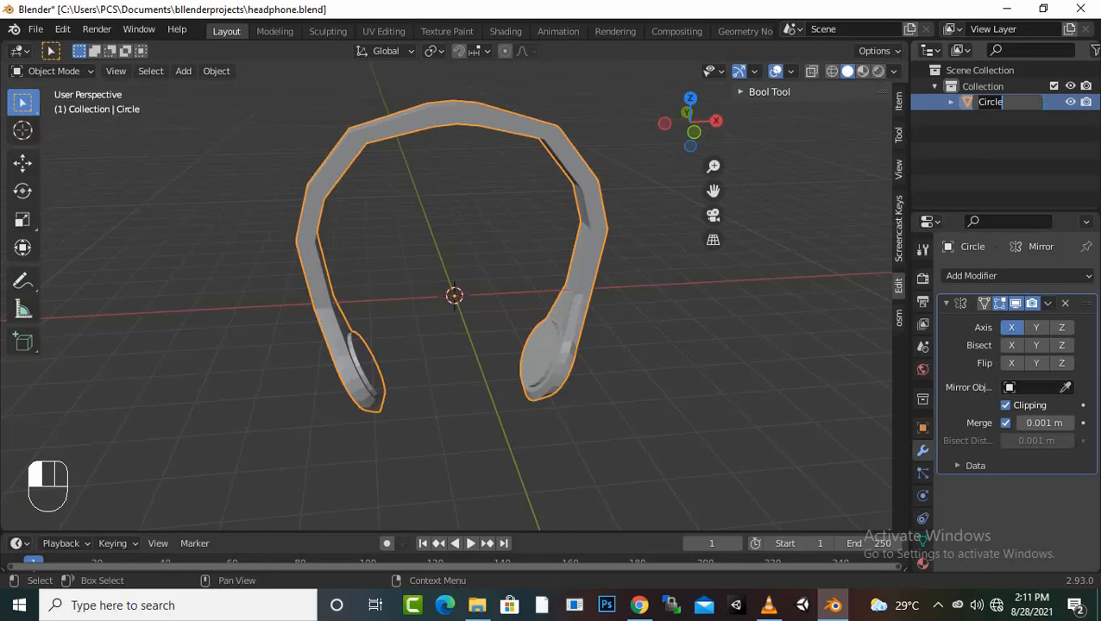
type("basicheadshet")
key("Return")
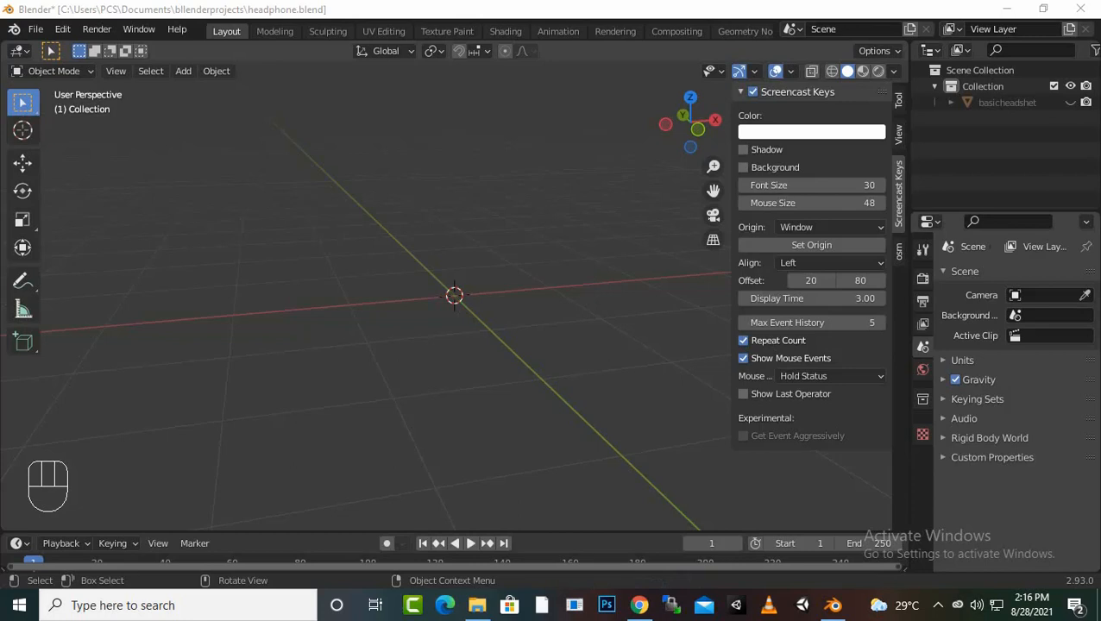
middle_click_drag(431, 285, 431, 331)
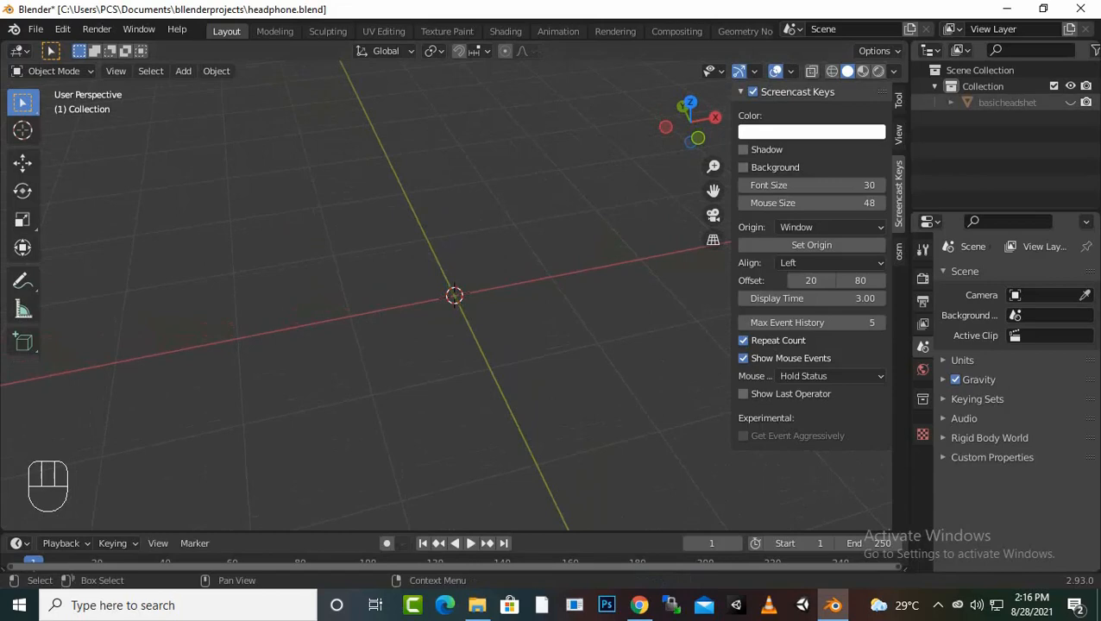
left_click(1070, 103)
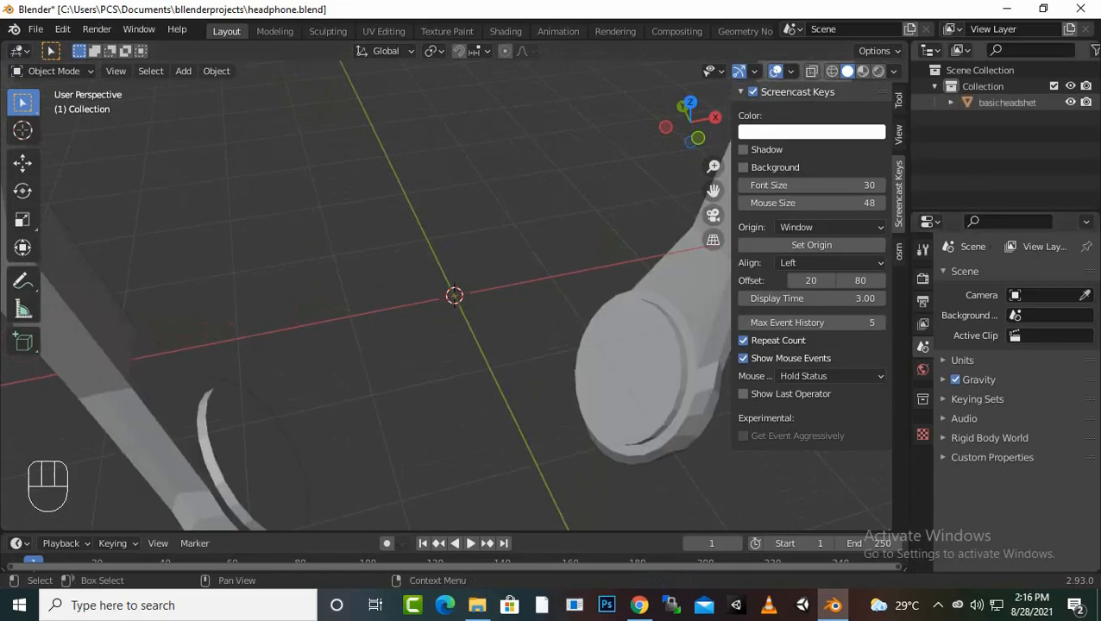
left_click(1071, 103)
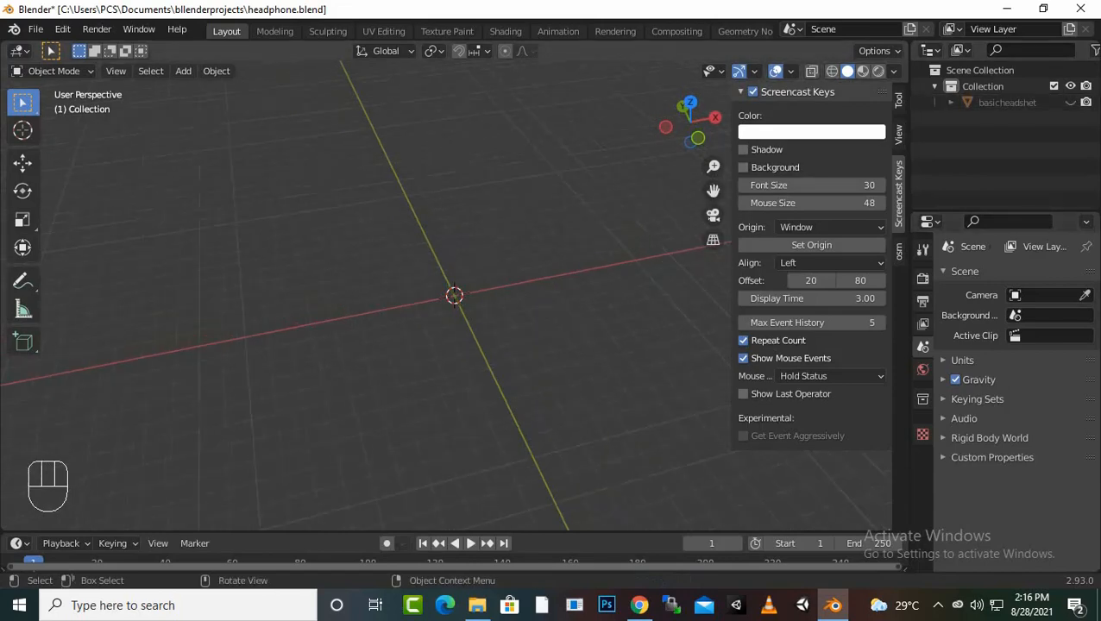
Step: Add a mesh circle with 24 vertices and a 1 m radius at the world origin
scroll(454, 296, "down", 8)
scroll(455, 296, "up", 9)
key("shift+a")
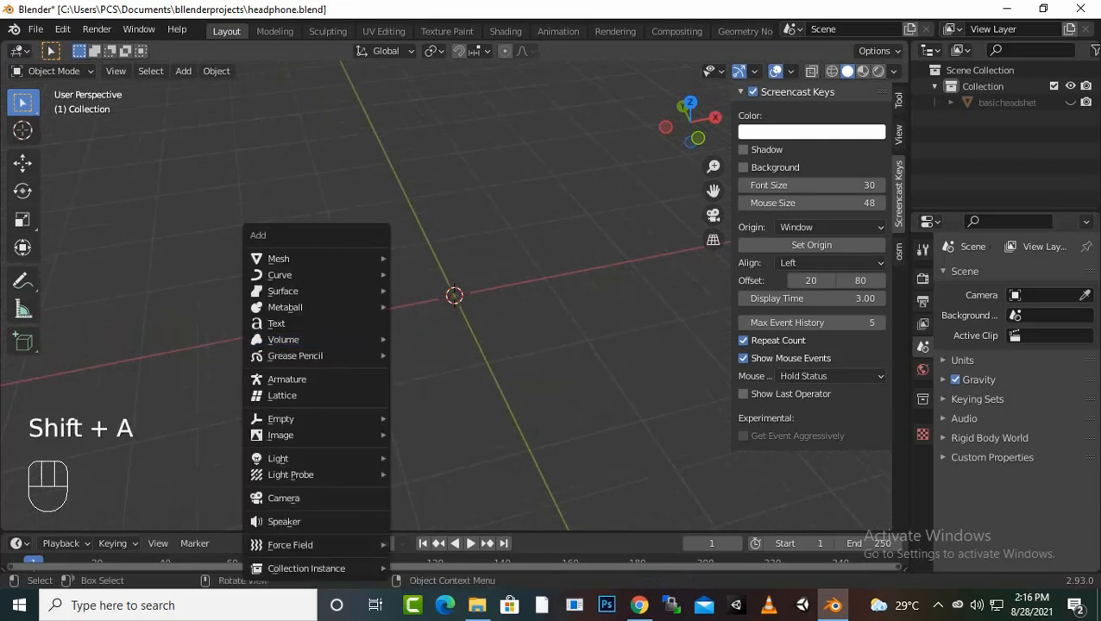
mouse_move(320, 258)
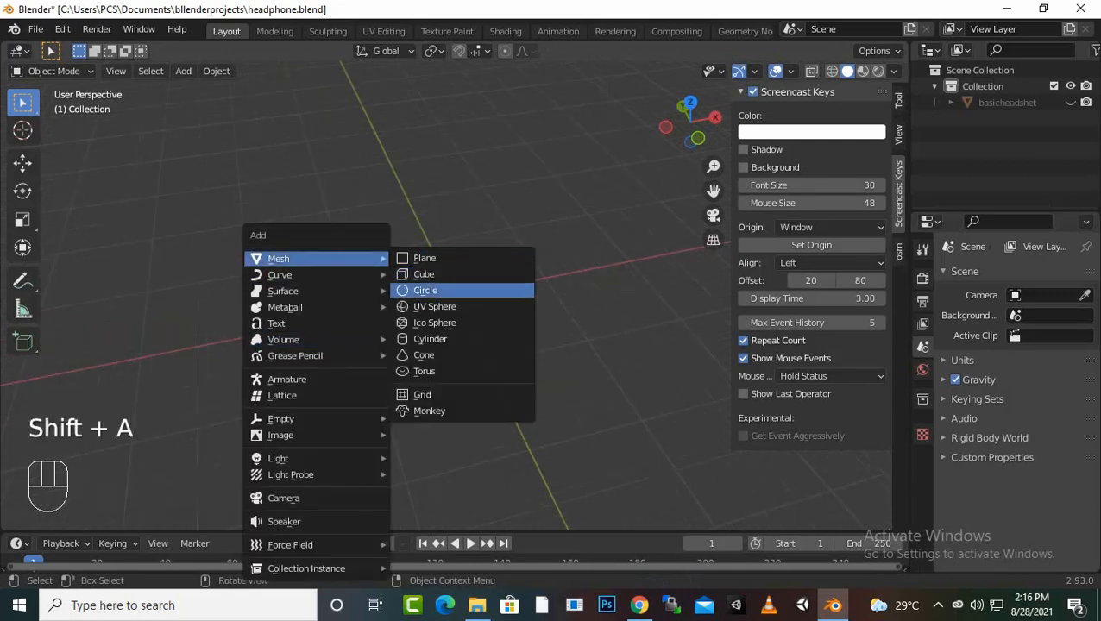
left_click(423, 290)
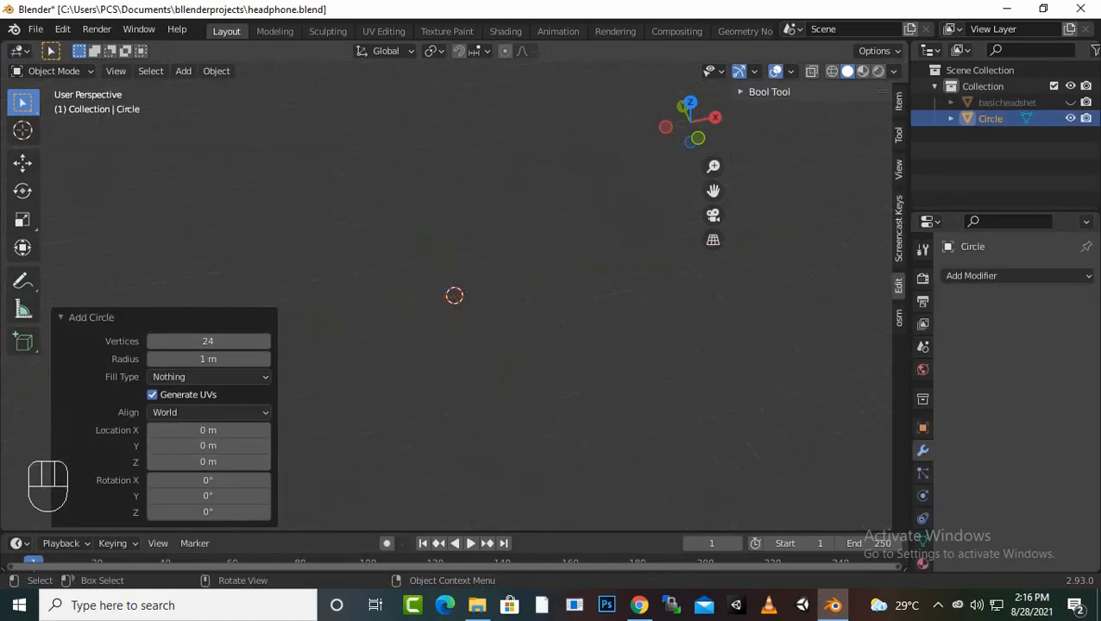
scroll(455, 296, "up", 3)
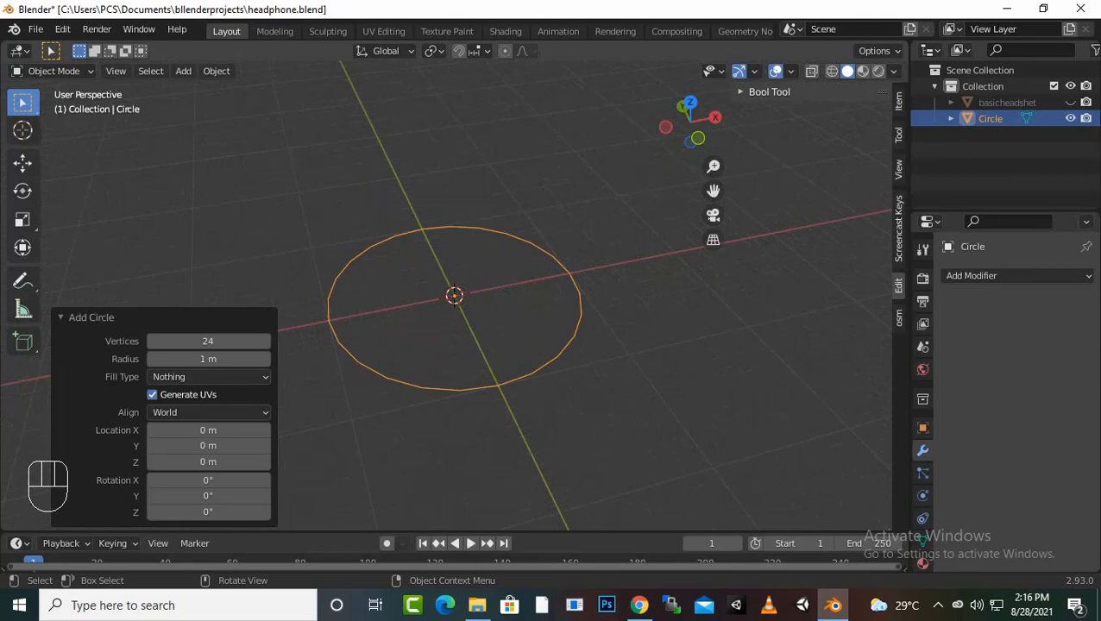
Step: In Edit Mode, extrude the circle inward twice, scaled to about 0.729 and about 0.493, and fill the centre with a face
key("Tab")
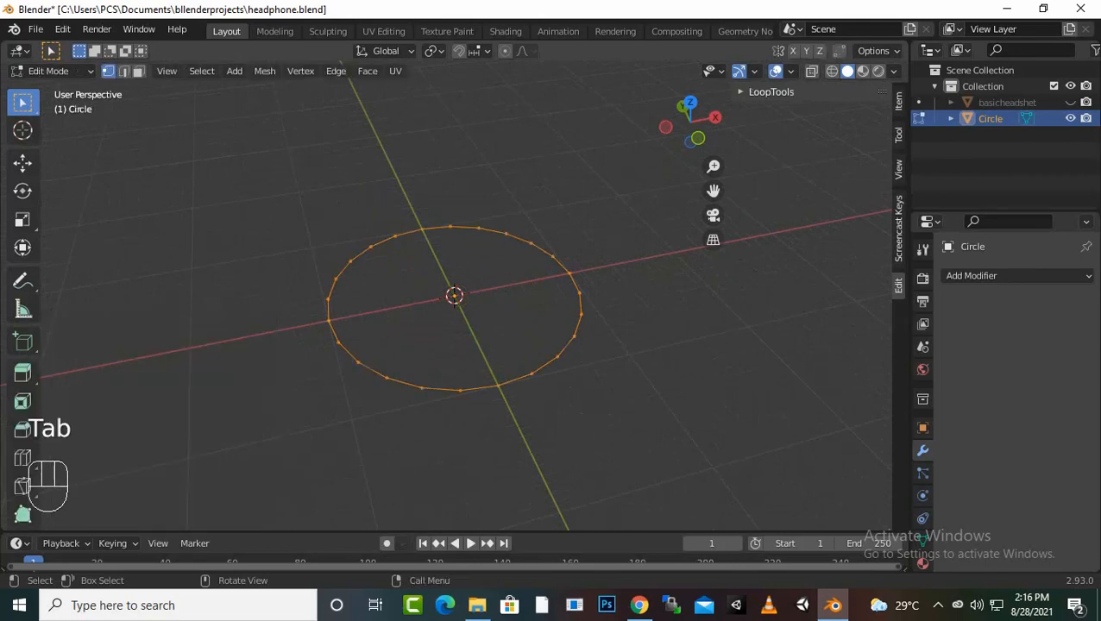
key("e")
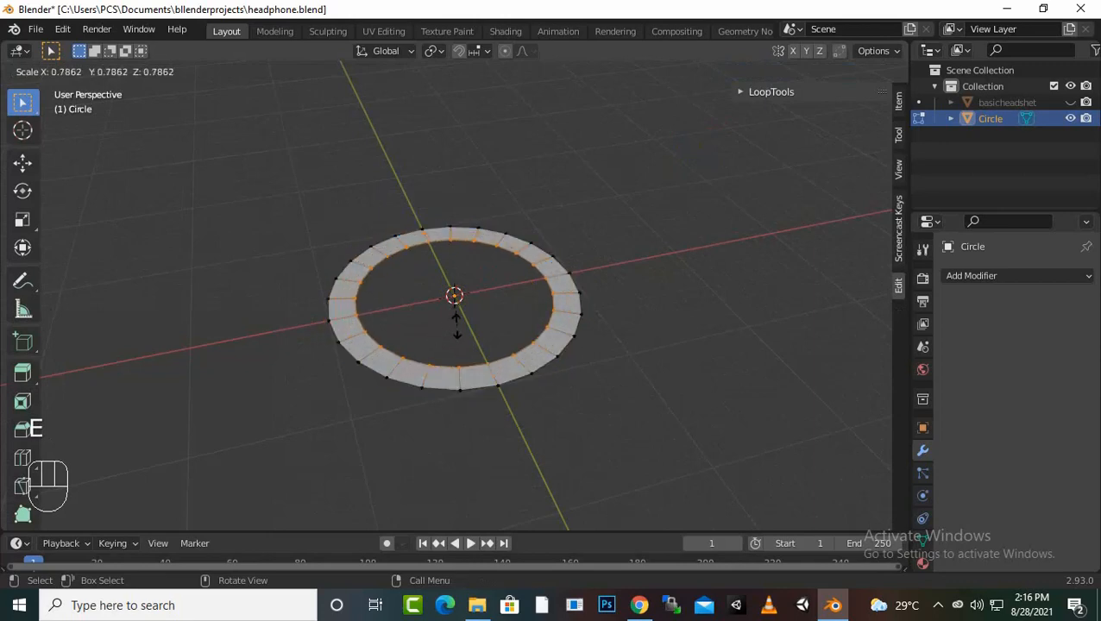
left_click(464, 321)
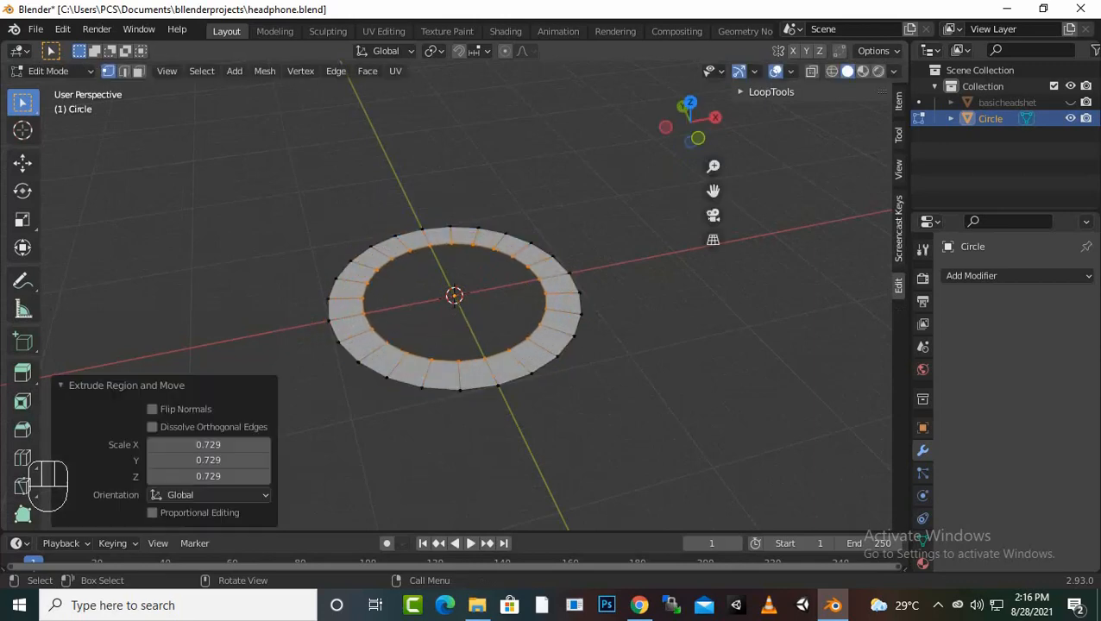
key("e")
key("s")
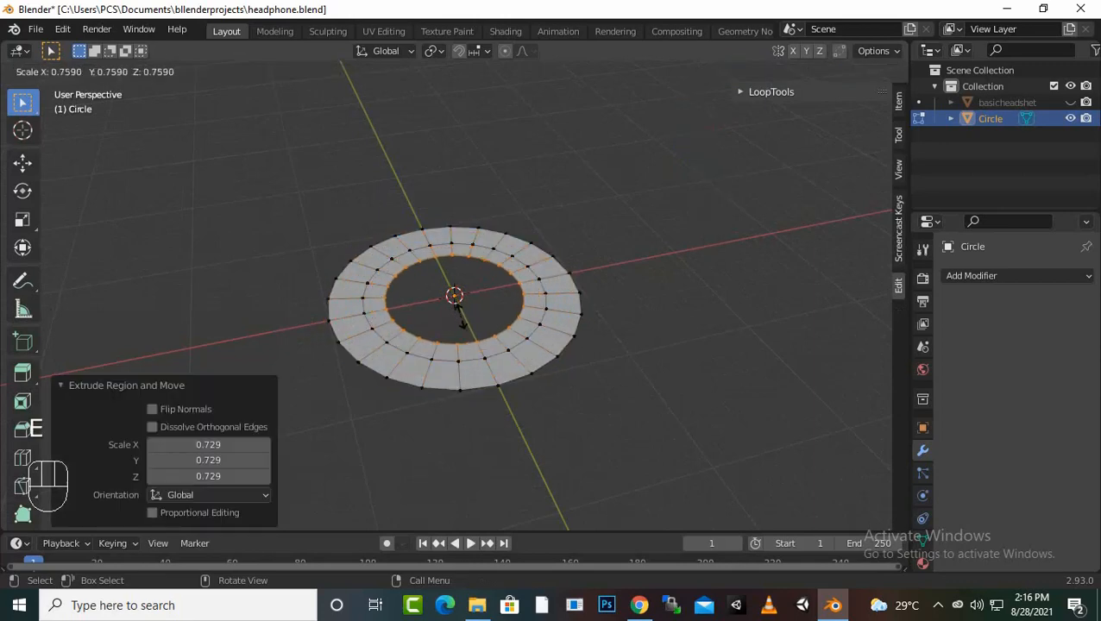
left_click(458, 312)
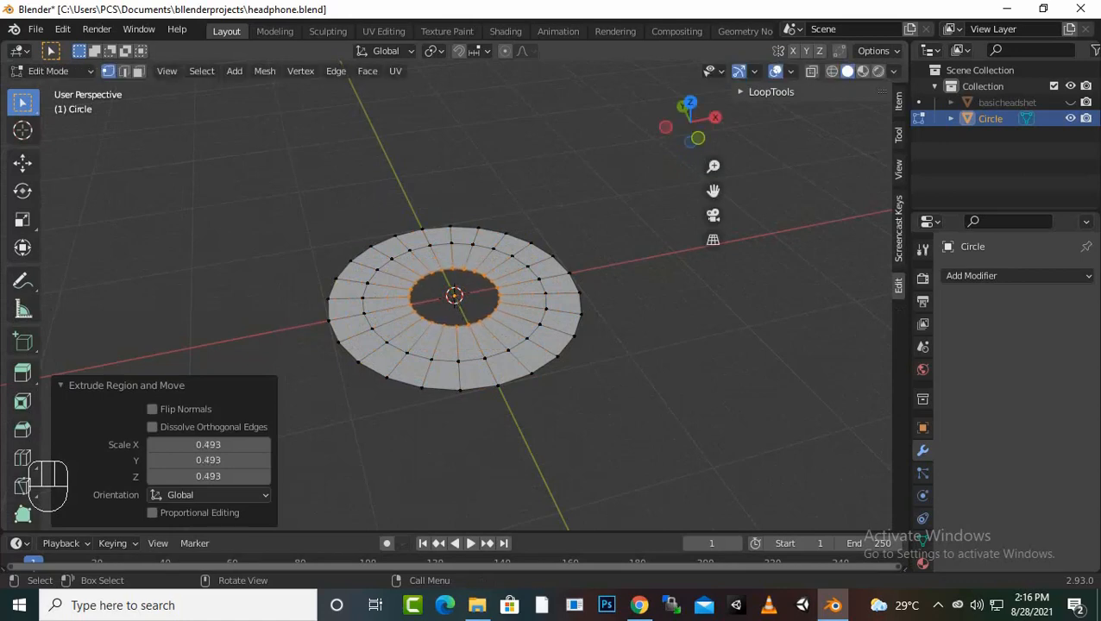
key("f")
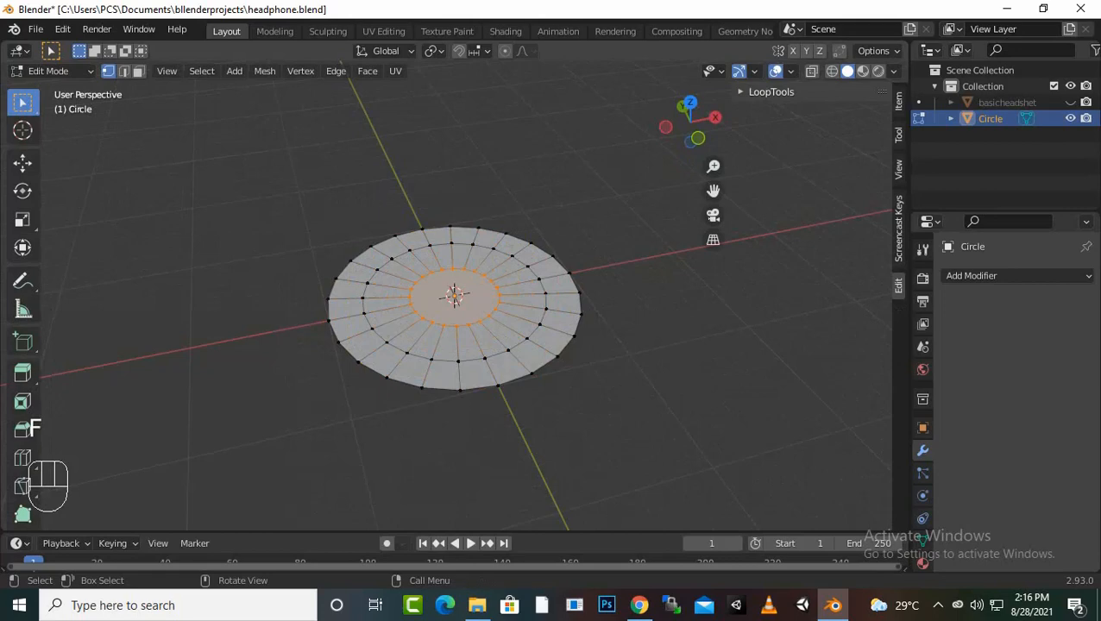
Step: Select the disc's outer edge loop and extrude it upward along global Z by 0.1 m and again by 0.2 m
left_click(498, 386, "alt")
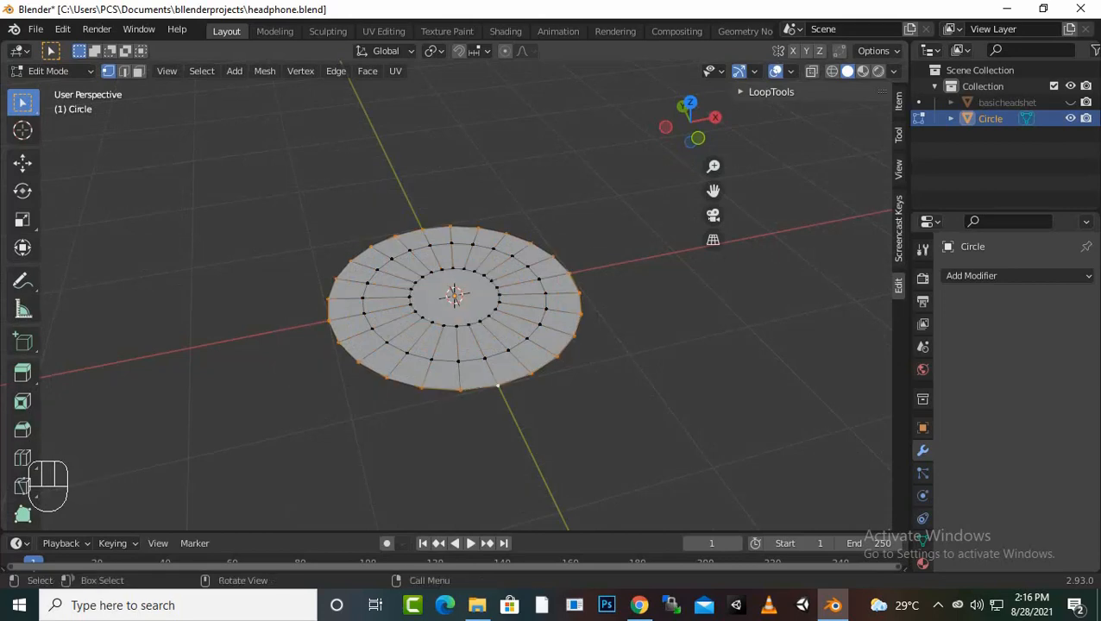
key("KP_1")
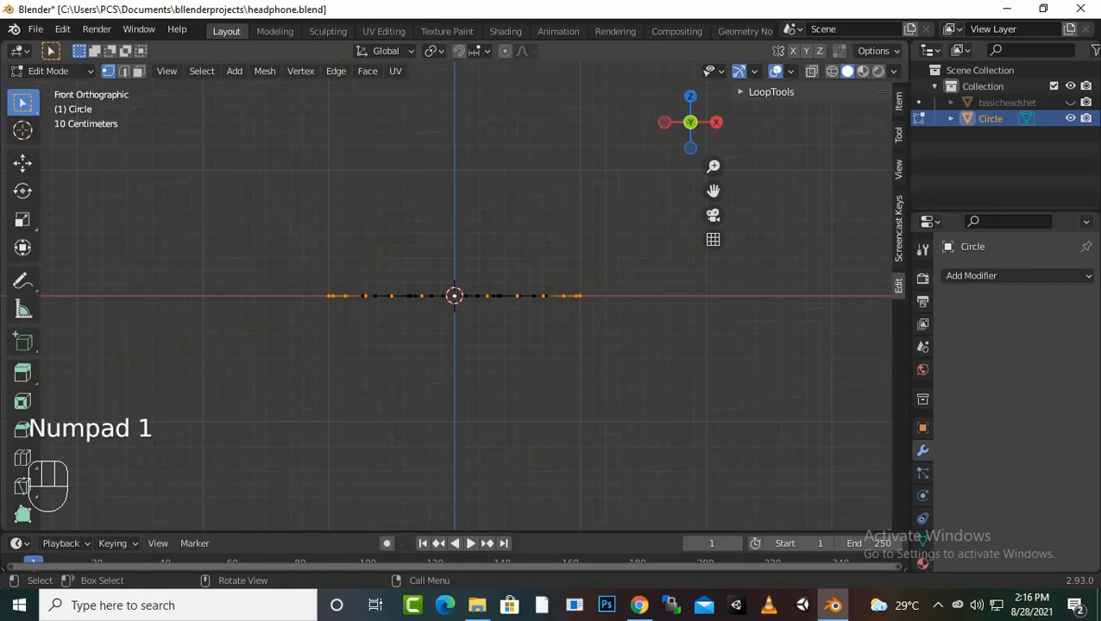
key("e")
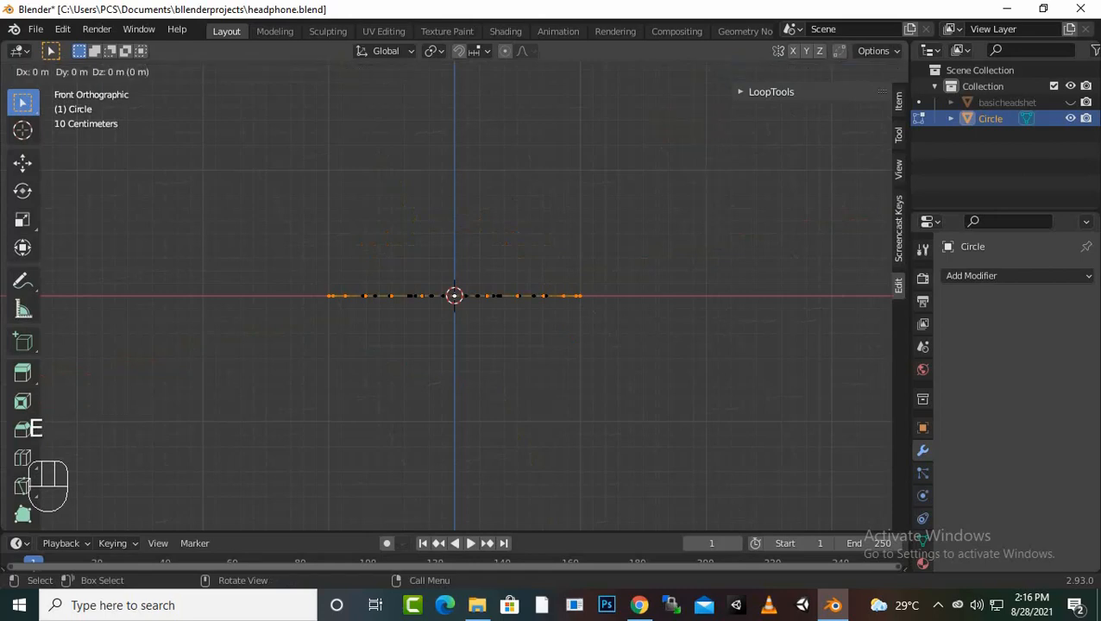
key("z")
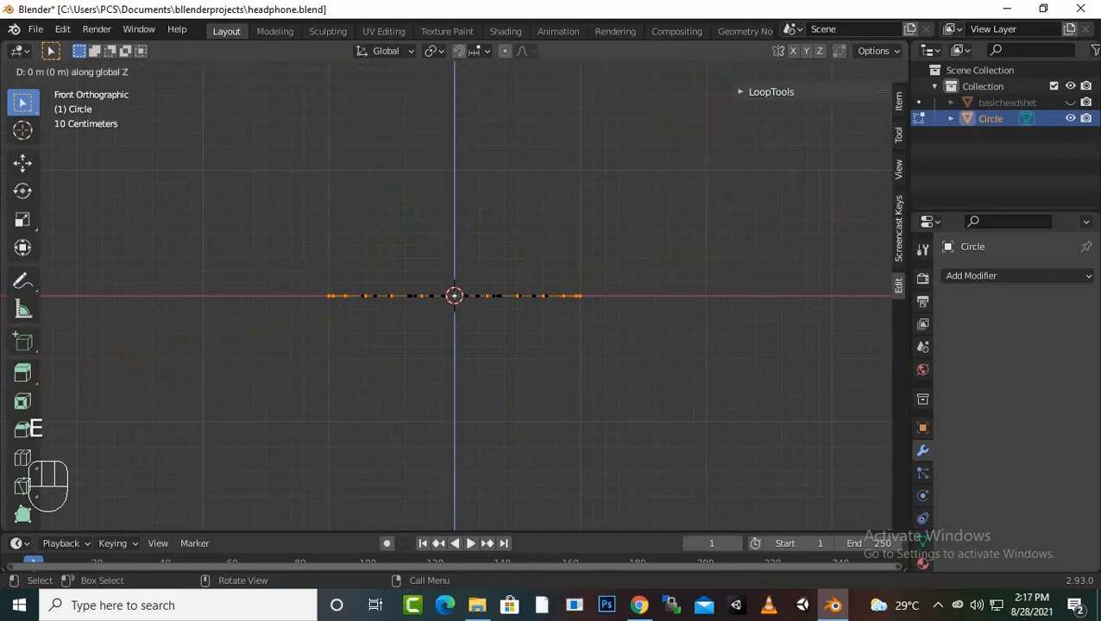
key("ctrl")
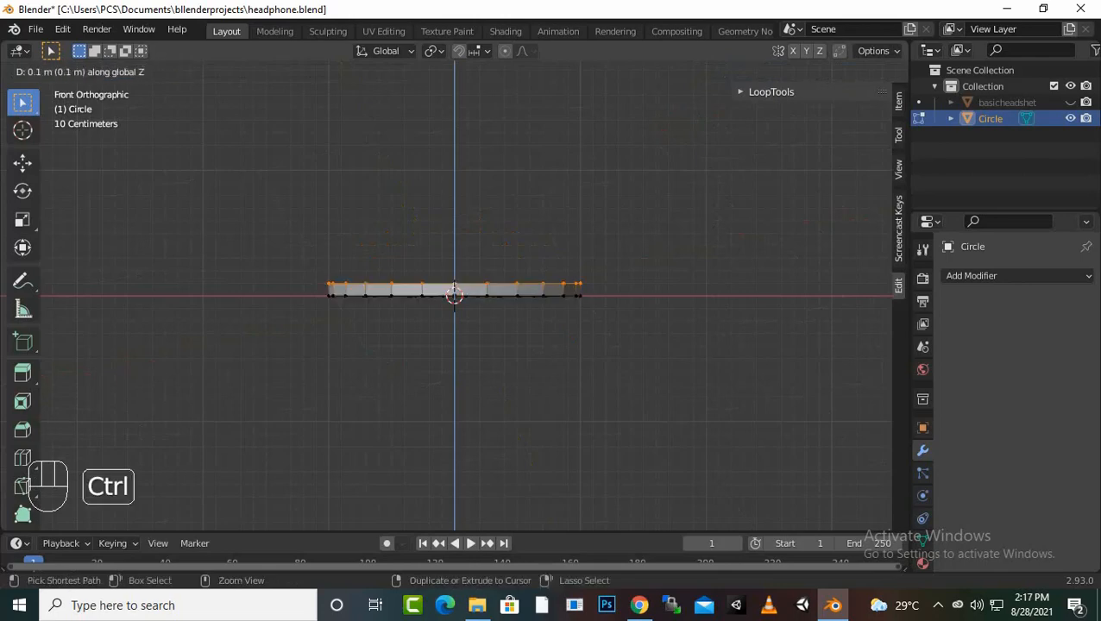
key("Return")
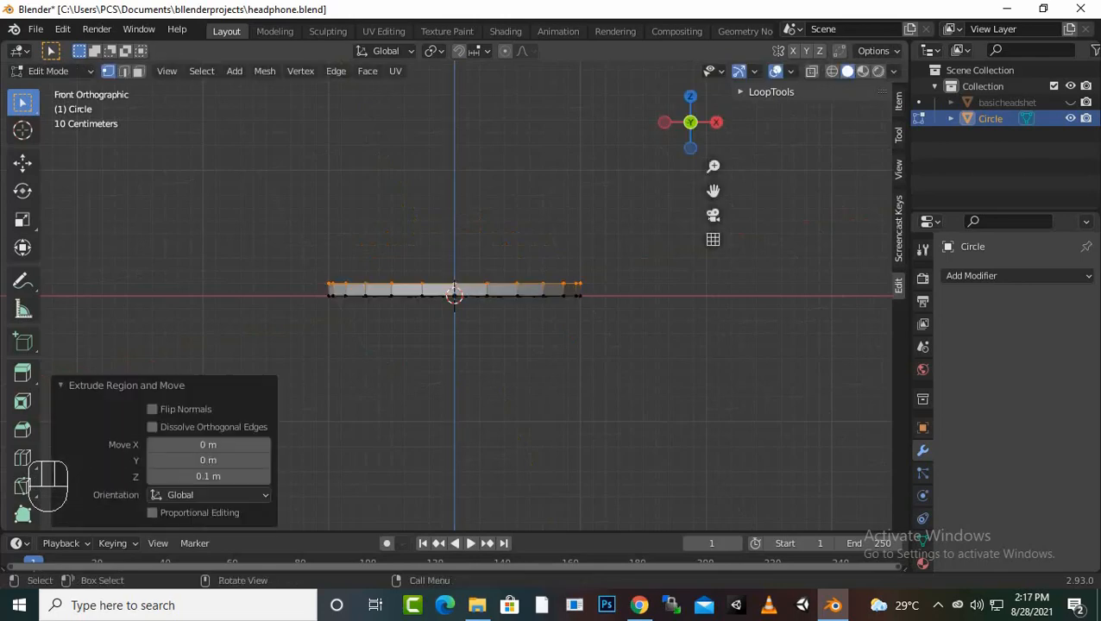
key("e")
key("z")
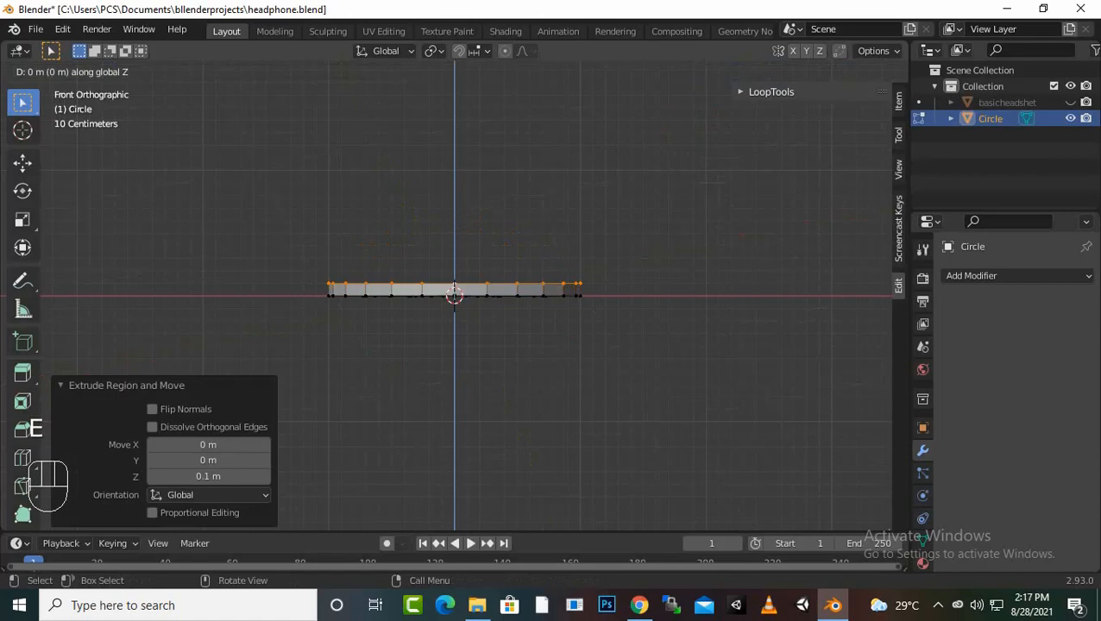
key("ctrl")
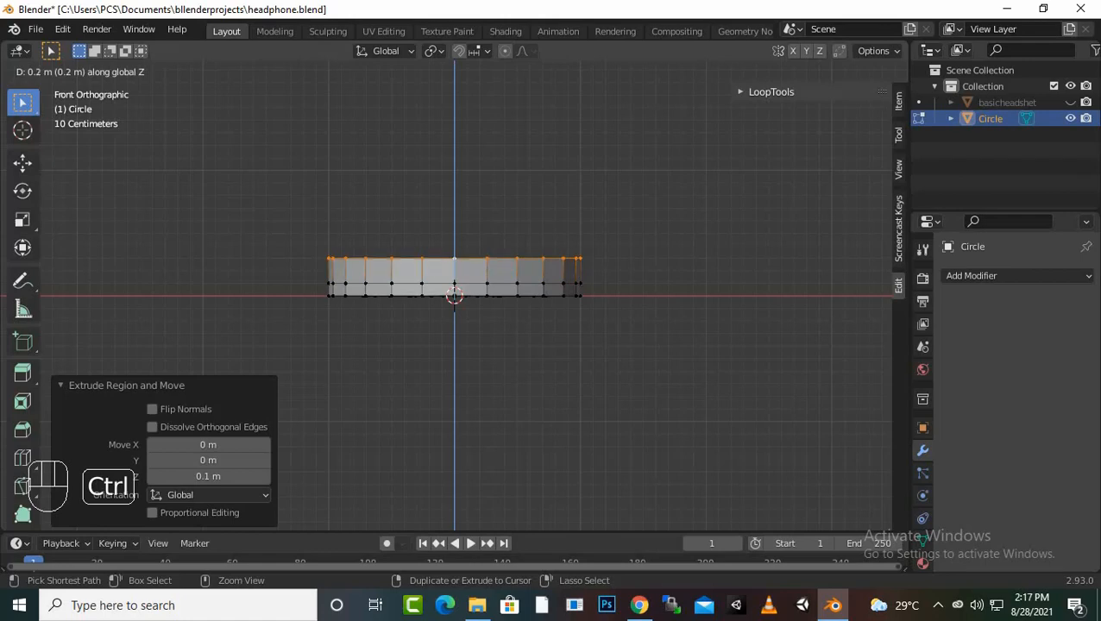
key("Return")
Step: Extrude the upper rim of the disc's wall another 0.7 m along global Z
key("e")
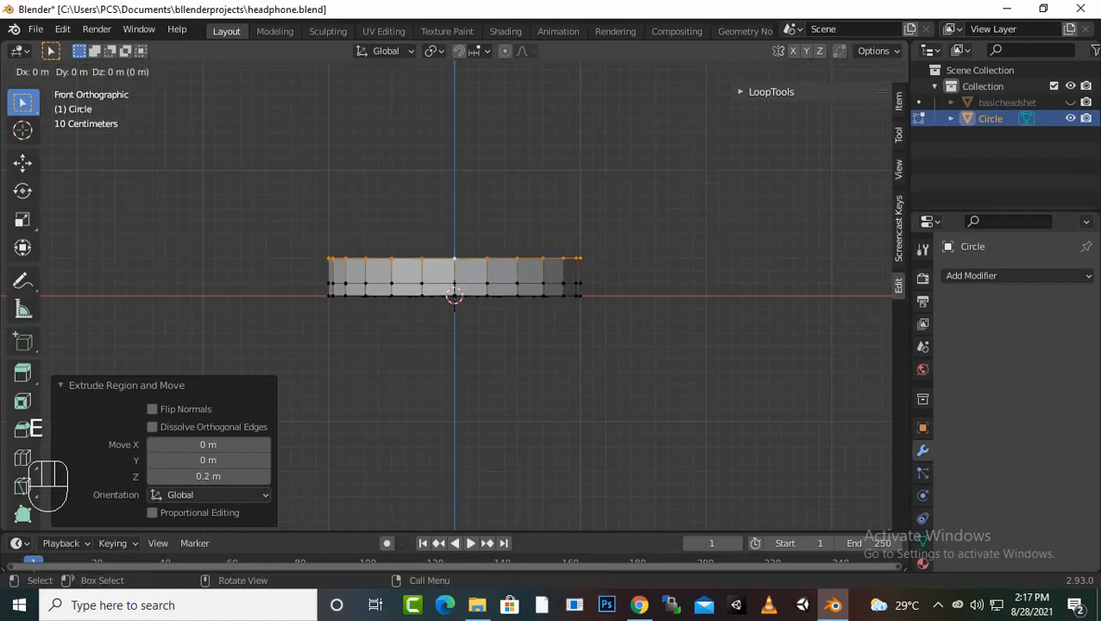
key("z")
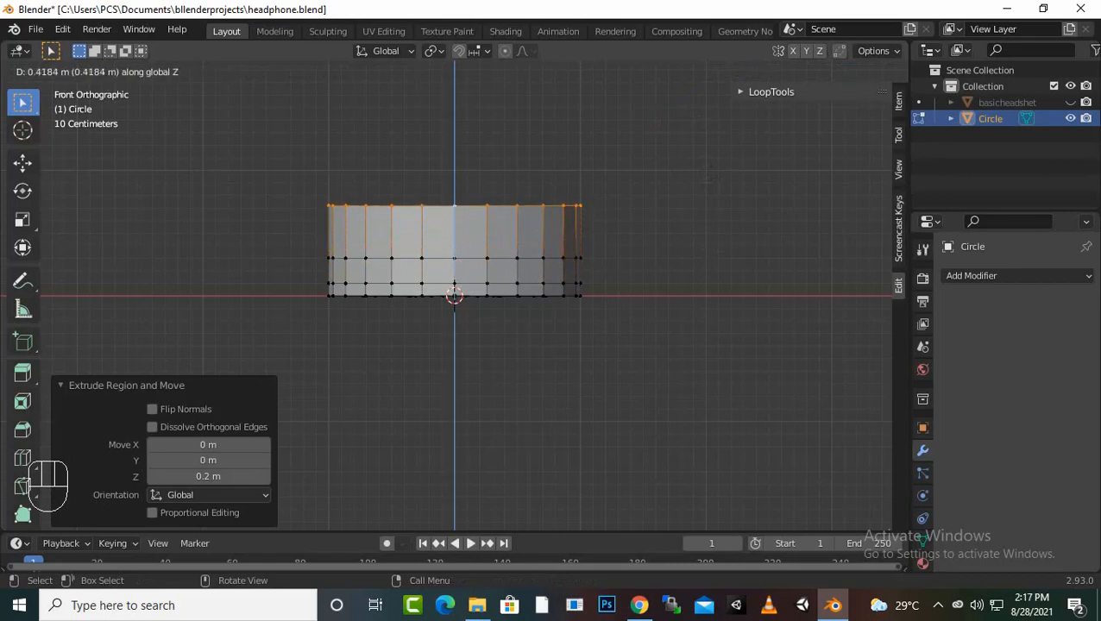
key("ctrl")
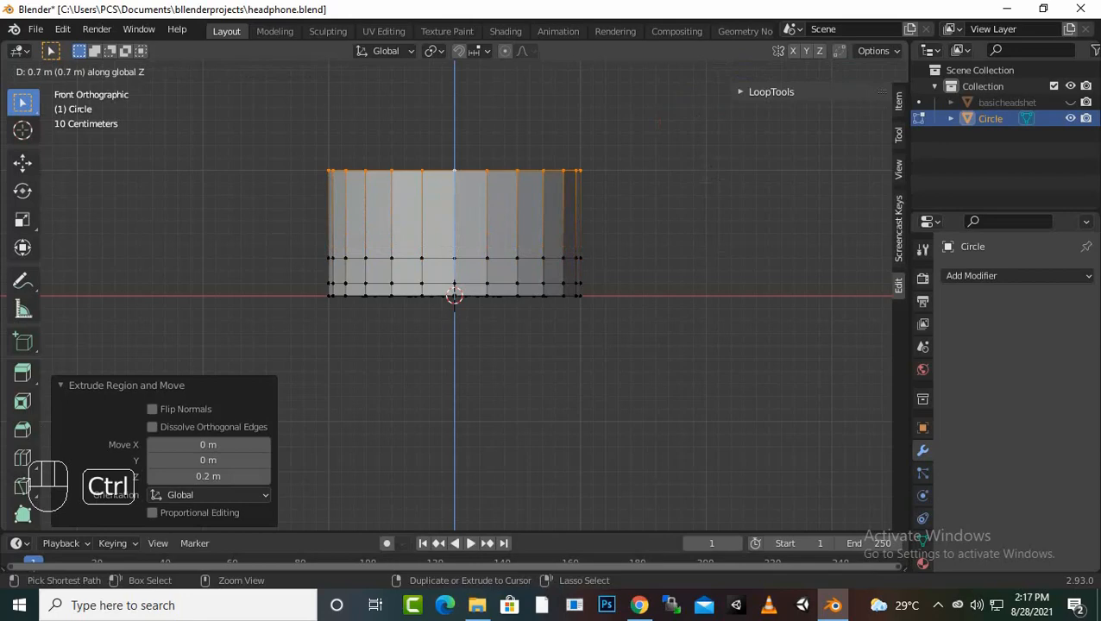
left_click(509, 131)
Step: Try to widen the upper rim by about 1.385 along global X only, and undo the scaling
key("s")
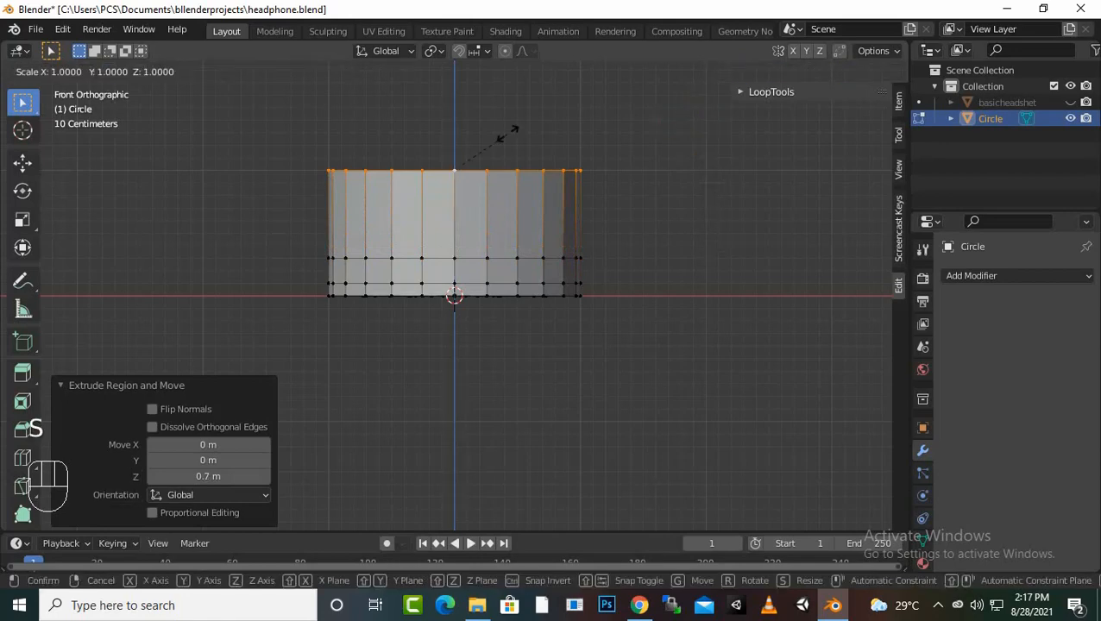
key("x")
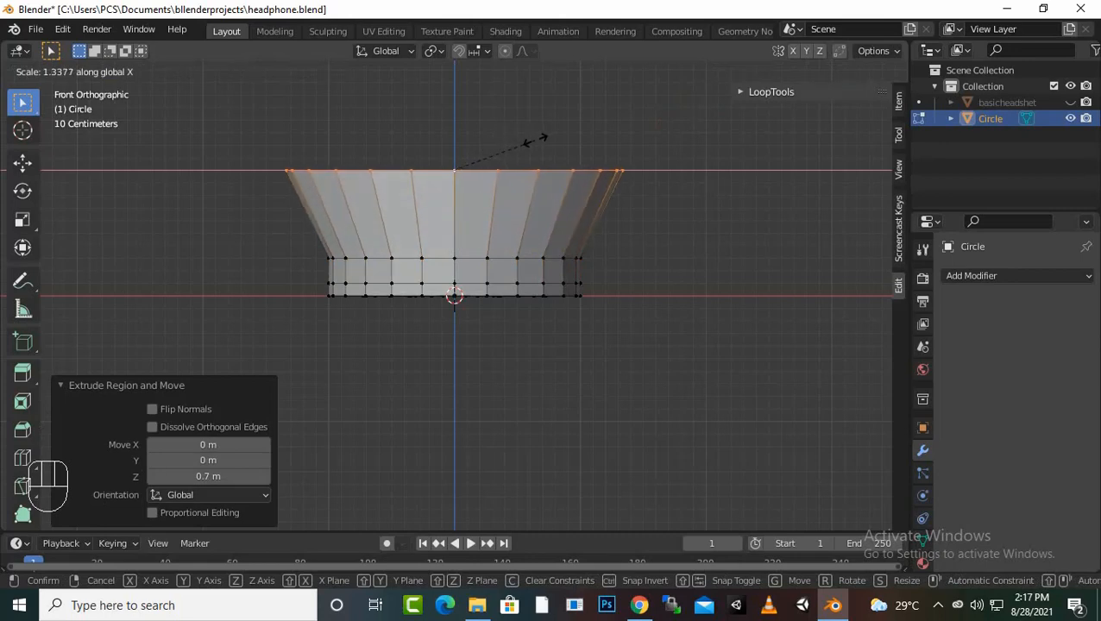
left_click(539, 138)
middle_click_drag(499, 156, 467, 183)
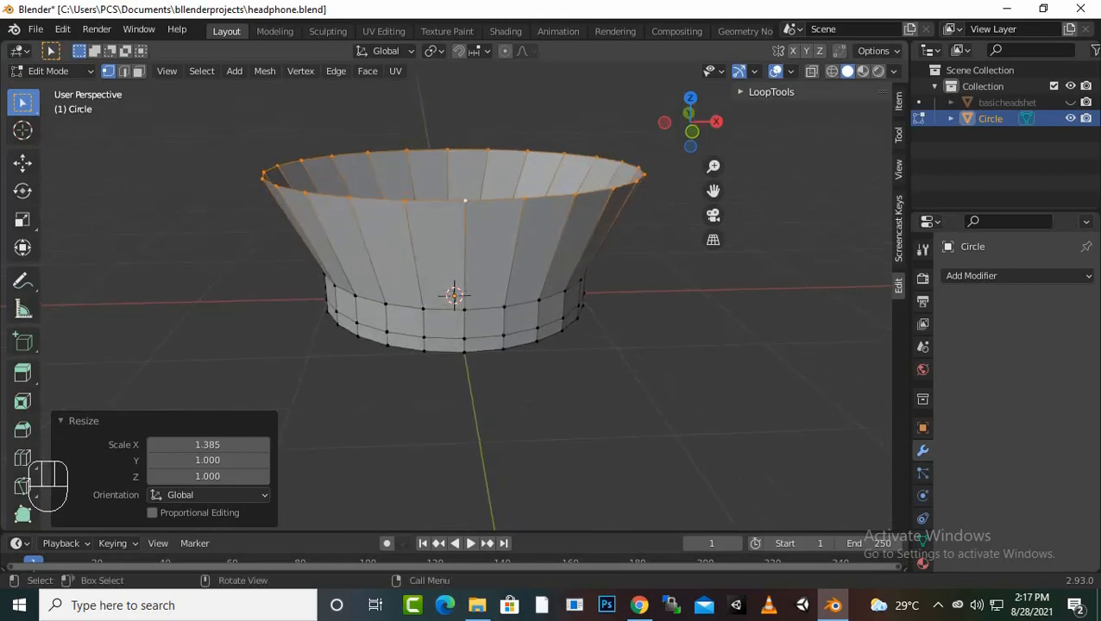
key("ctrl+z")
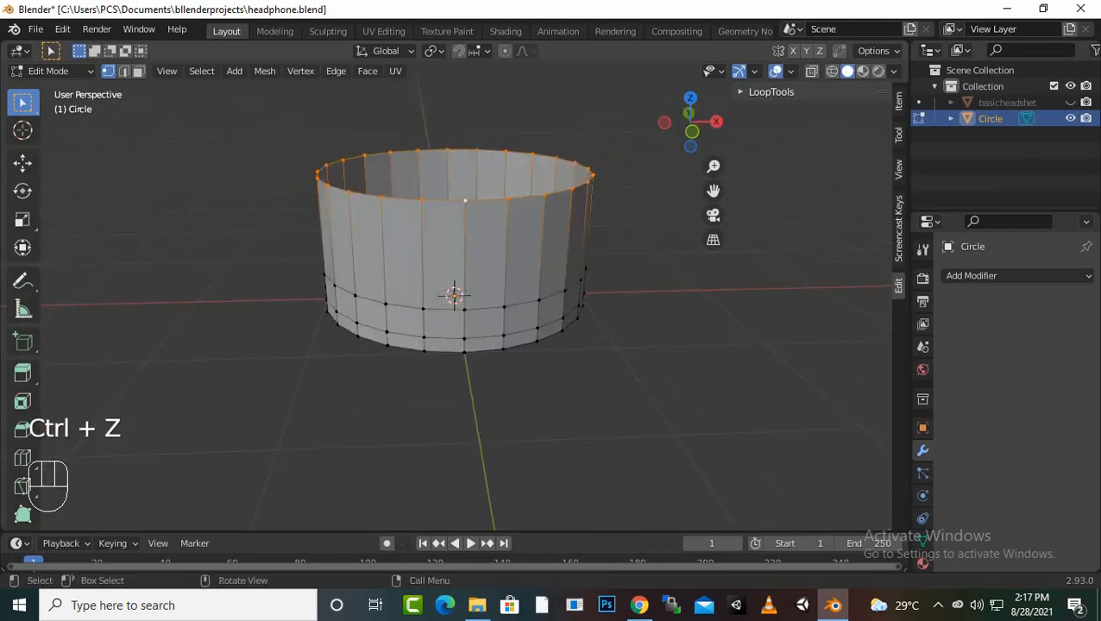
Step: Scale the upper rim uniformly by about 1.463 to flare the wall, and extrude it about 0.28 m along global Z
key("s")
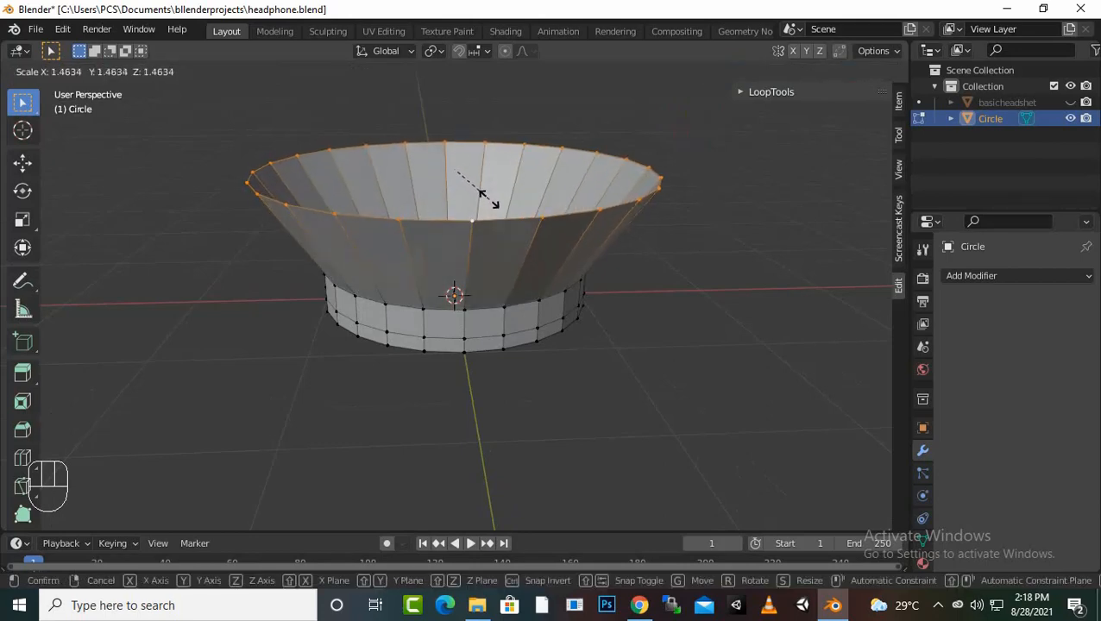
left_click(489, 198)
mouse_move(488, 199)
middle_mouse_down()
mouse_move(491, 289)
mouse_move(492, 156)
mouse_move(492, 259)
mouse_move(491, 208)
middle_mouse_up()
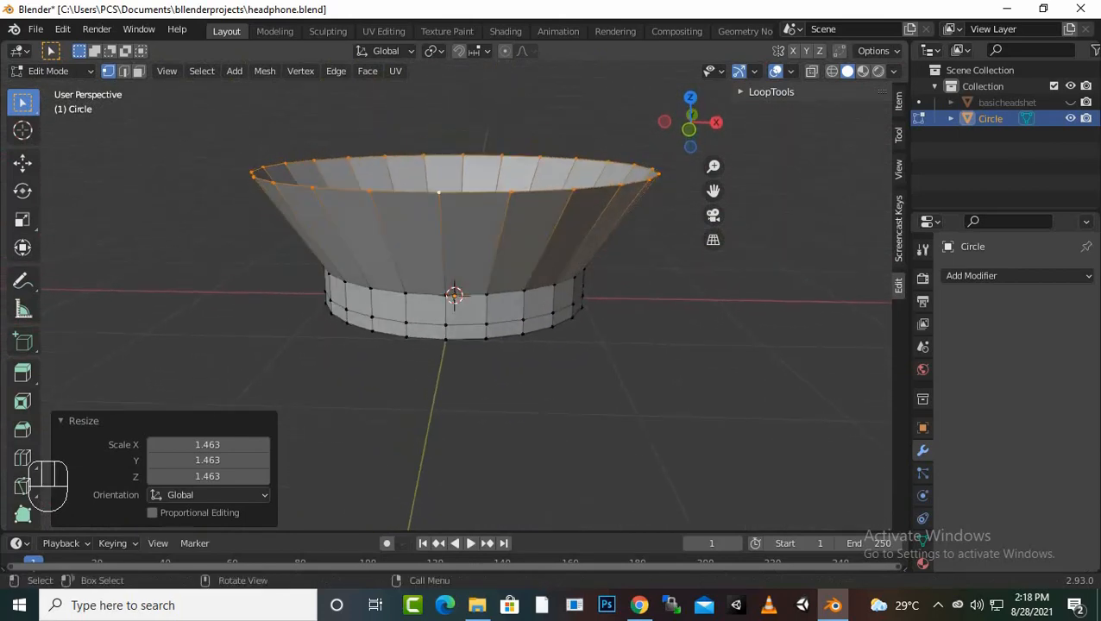
key("e")
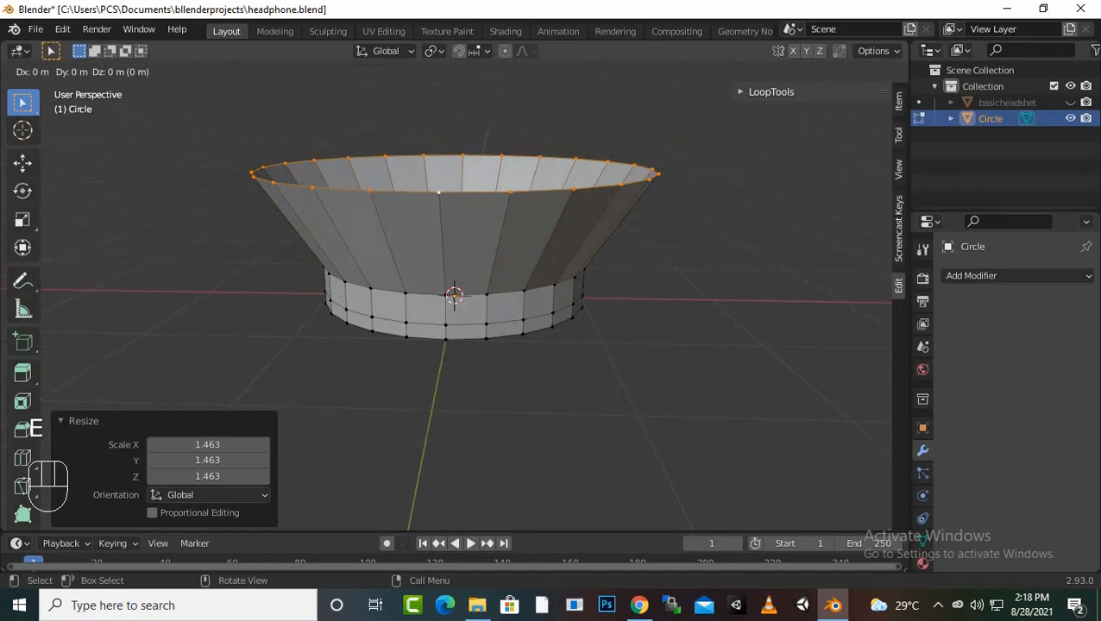
key("z")
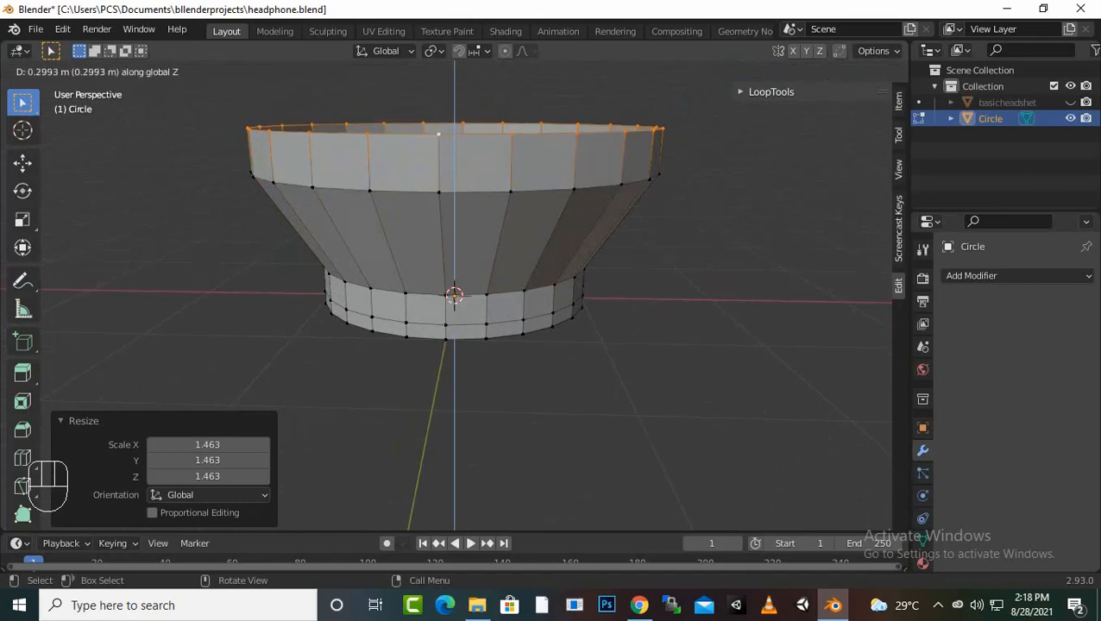
key("Return")
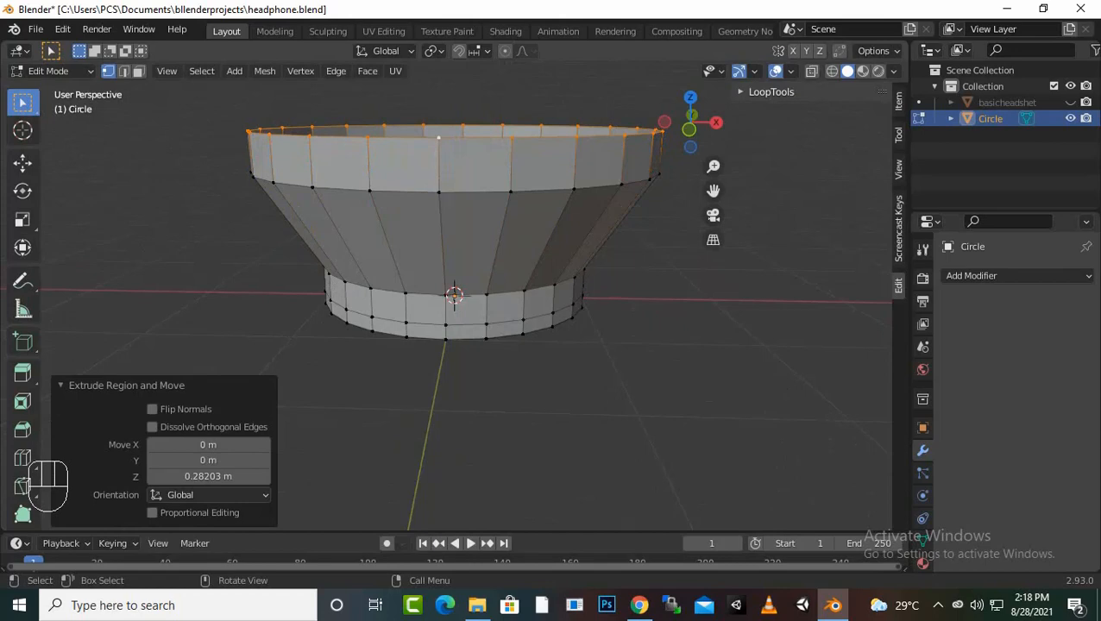
Step: Extrude the upper rim outward at a scale of about 1.089, and extrude the new edge about 0.126 m upward along global Z
key("e")
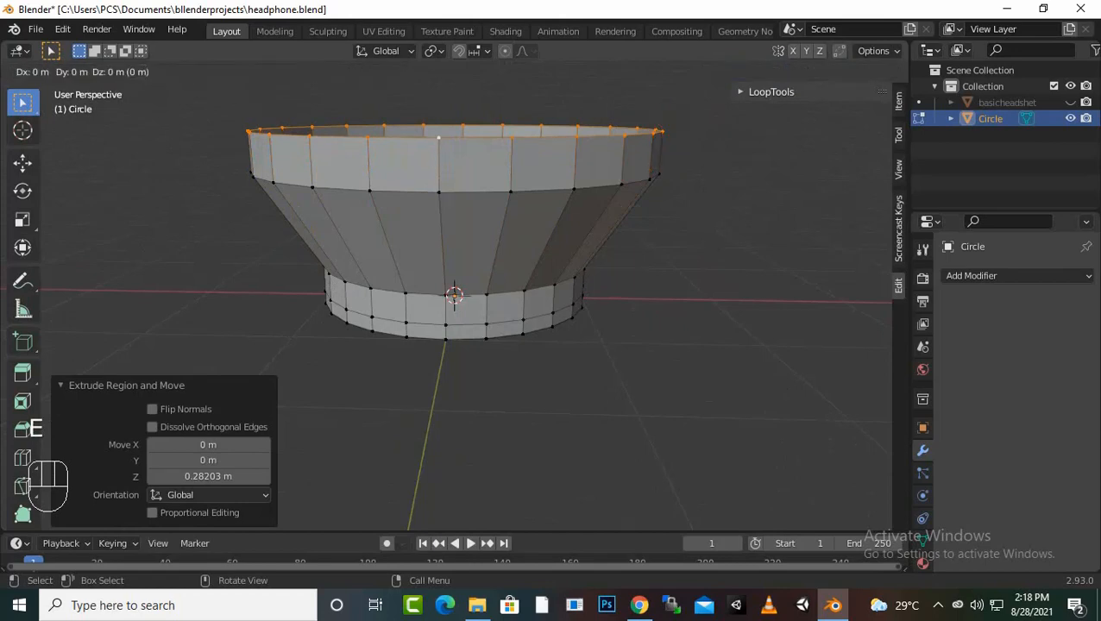
key("s")
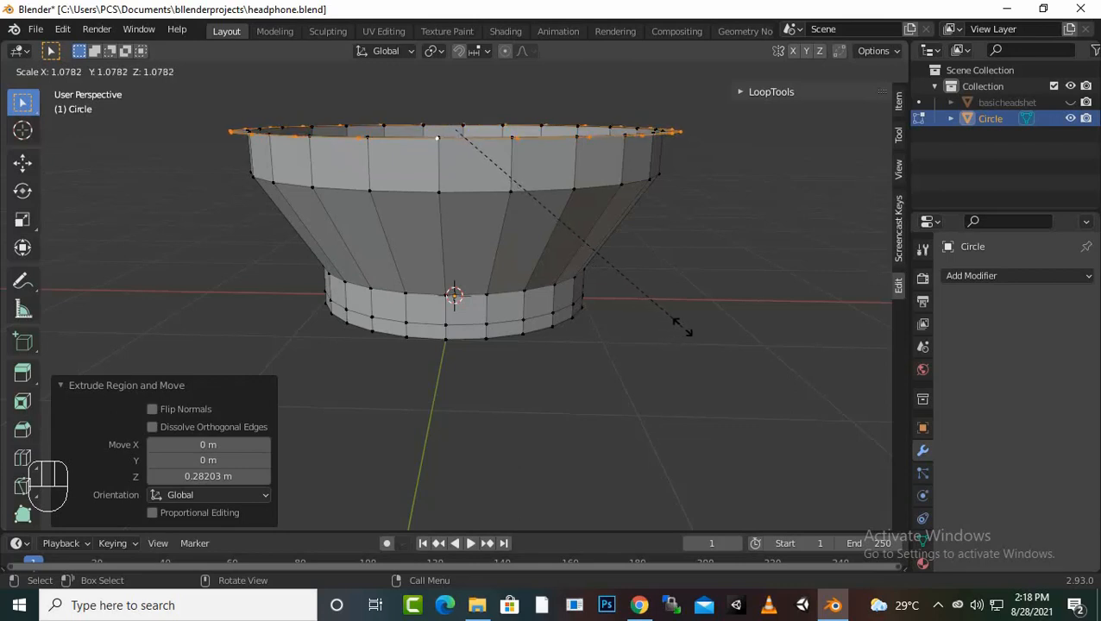
left_click(687, 328)
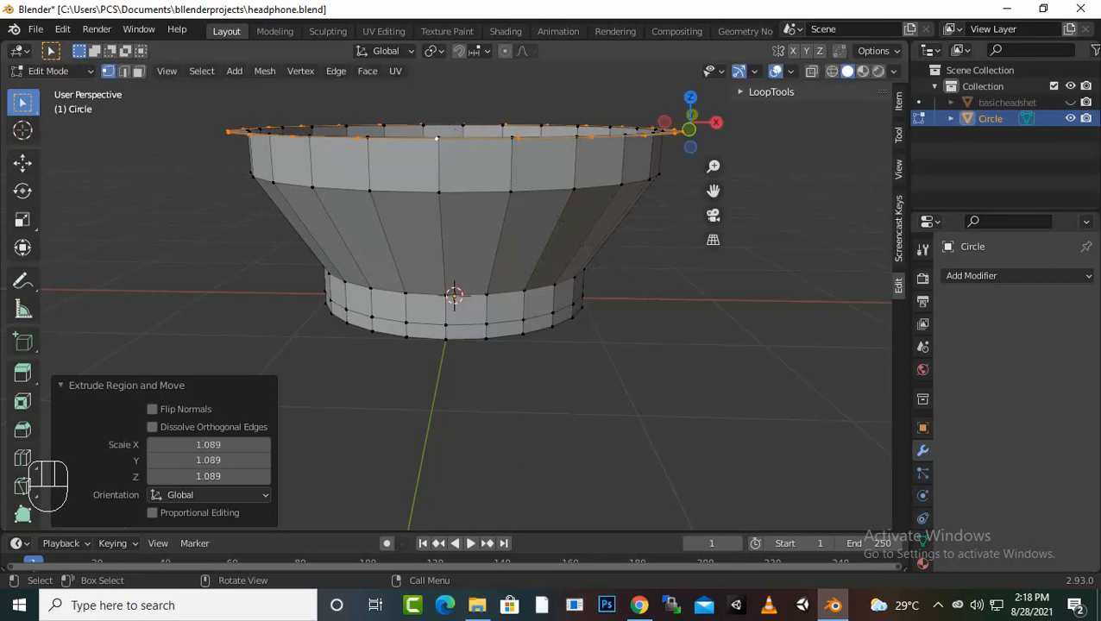
key("e")
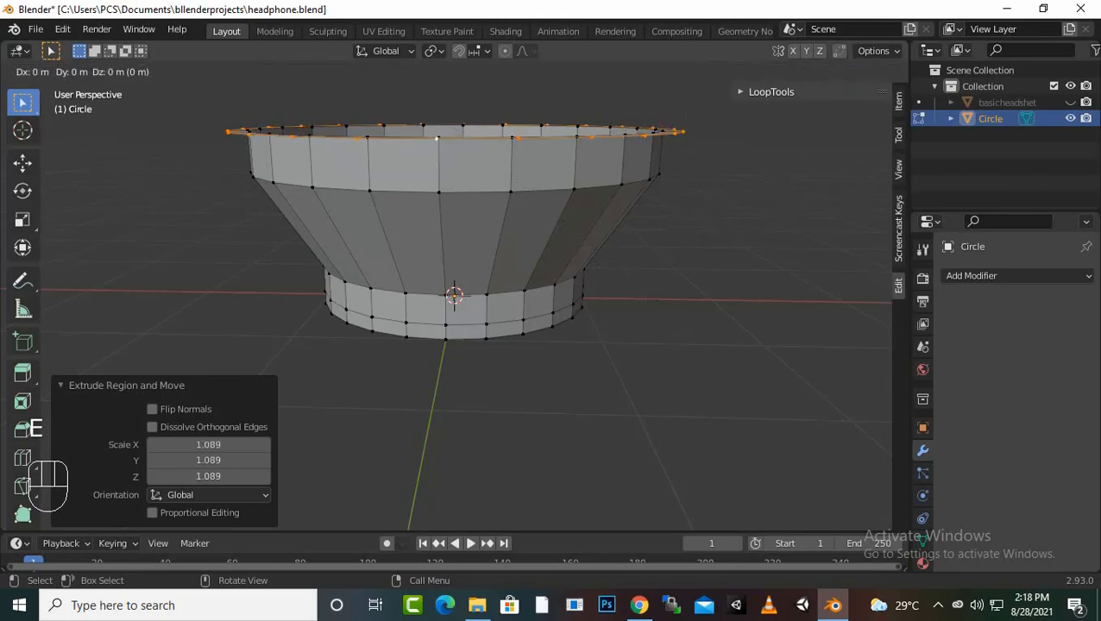
key("z")
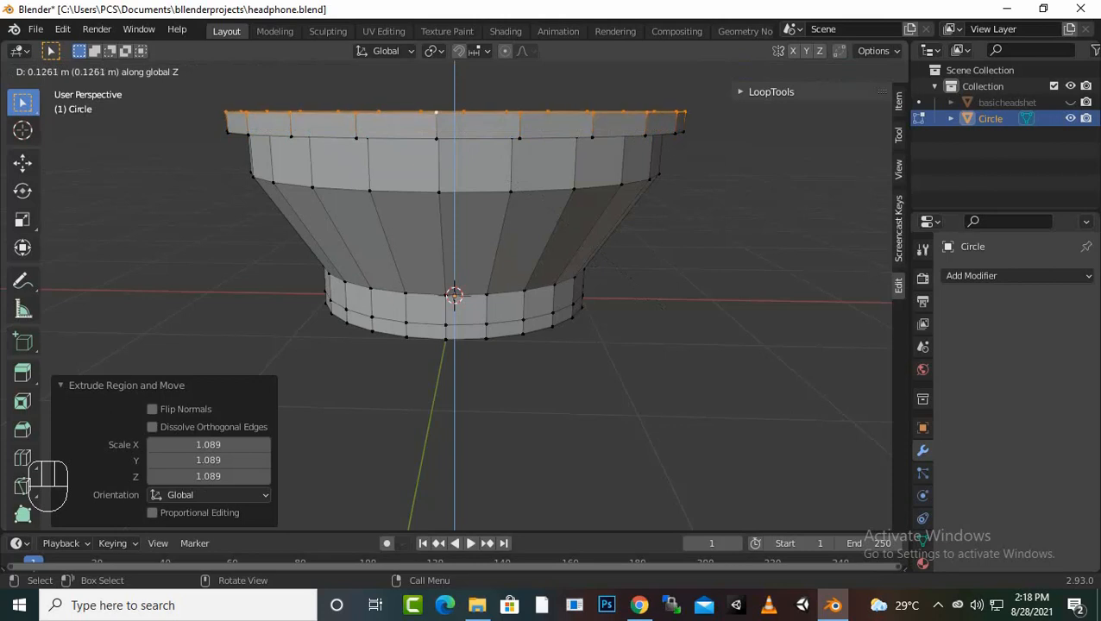
key("Return")
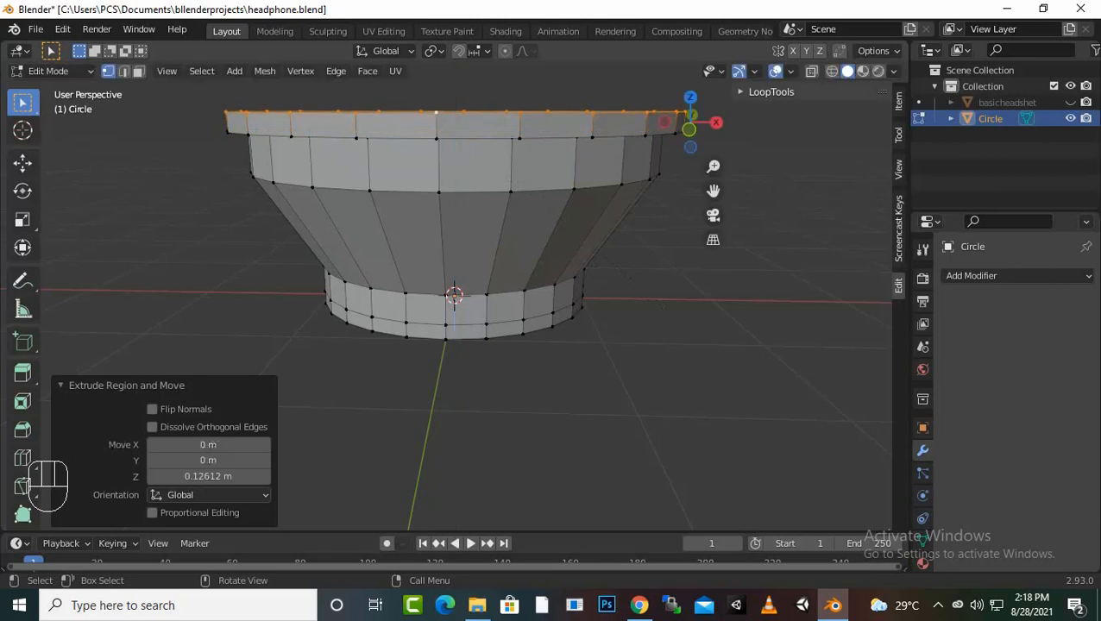
Step: Extrude the top edge loop inward at a scale of about 0.818 to form a flat rim
middle_click_drag(466, 259, 475, 299)
key("e")
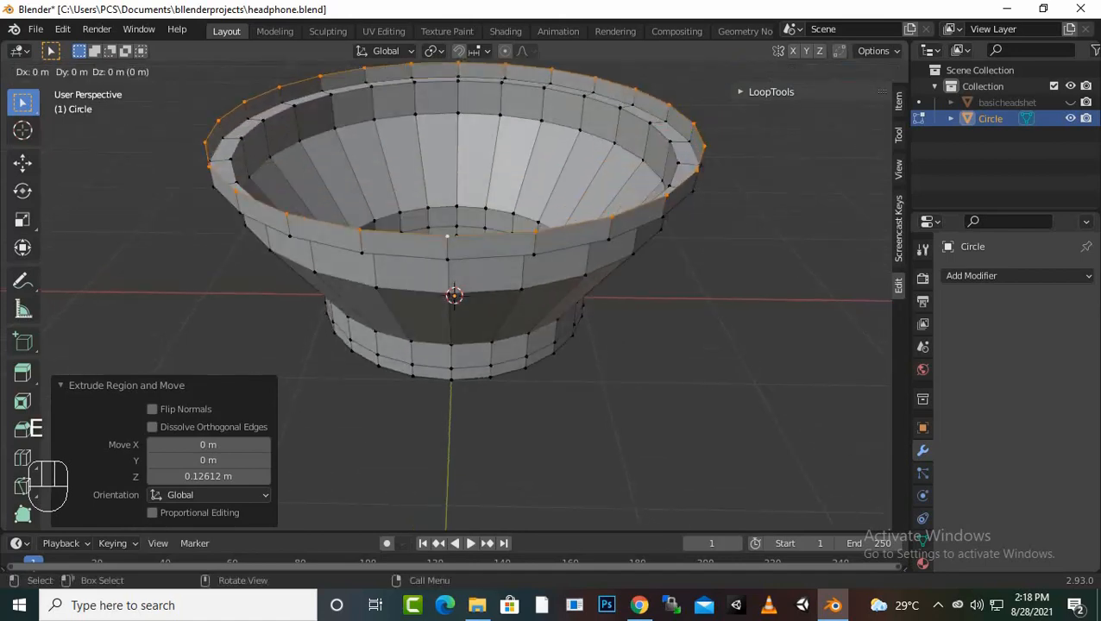
key("s")
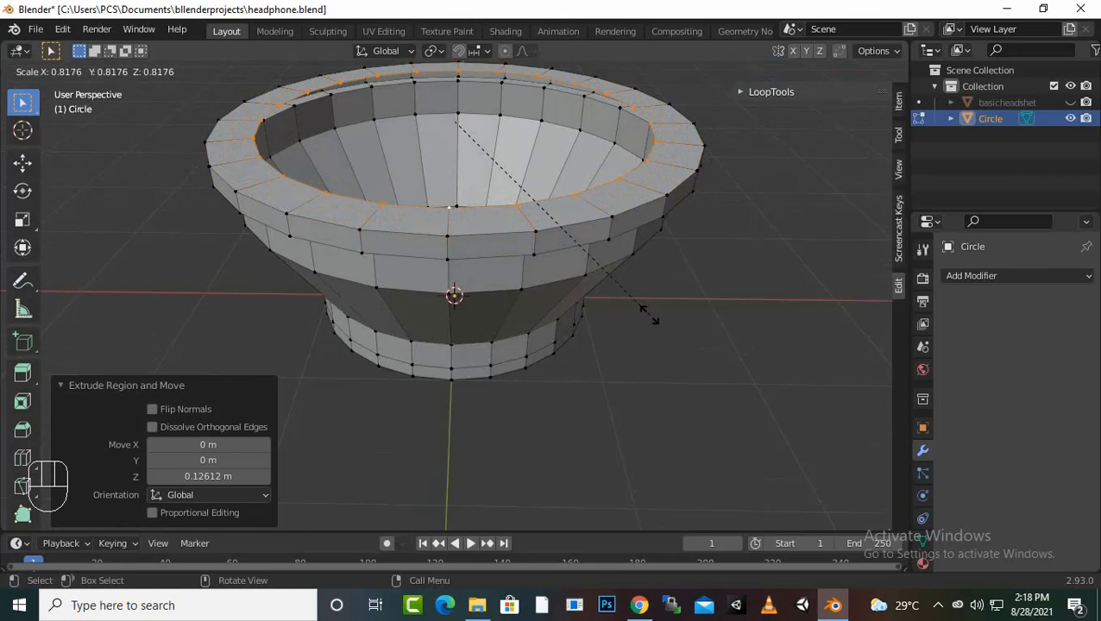
left_click(649, 316)
Step: Extrude the rim's inner edge about 0.446 m downward along global Z, and scale the new loop to about 0.924
middle_click_drag(649, 316, 654, 390)
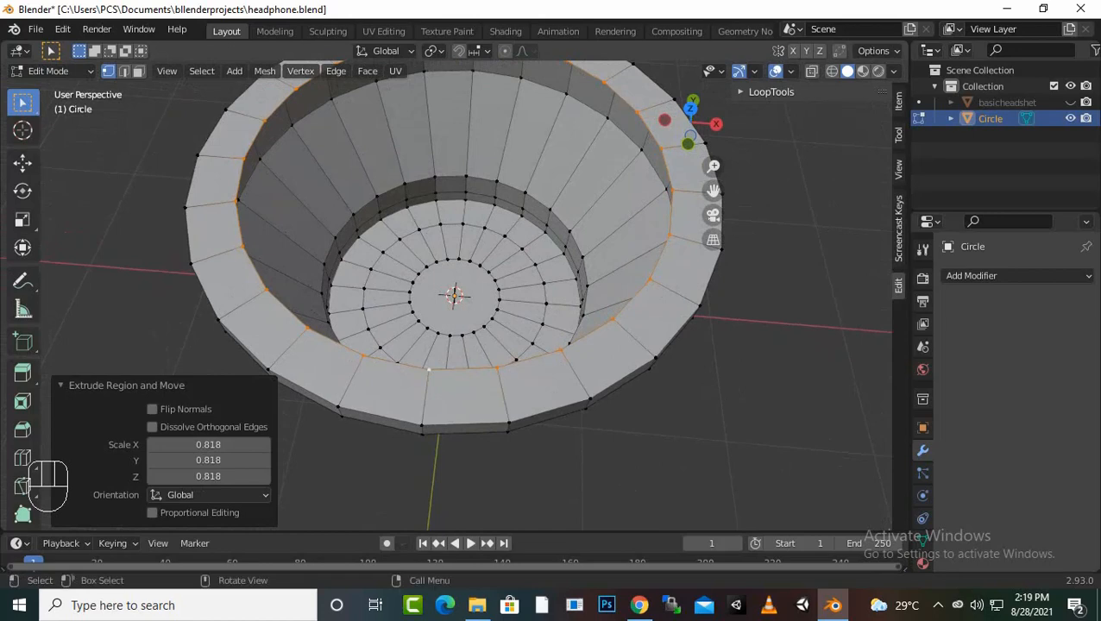
key("e")
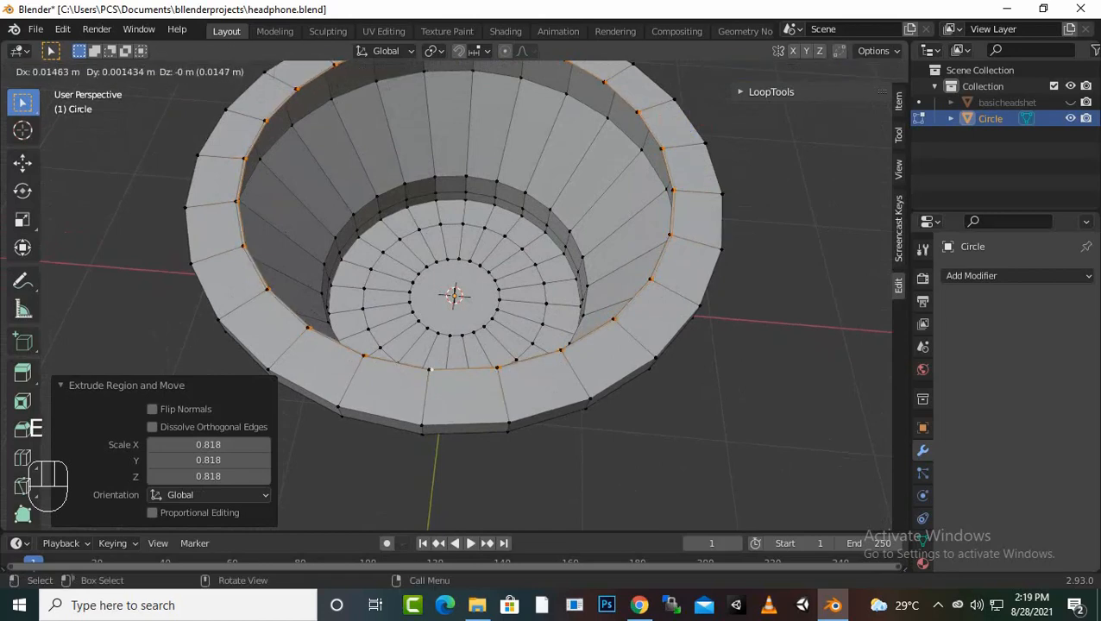
key("z")
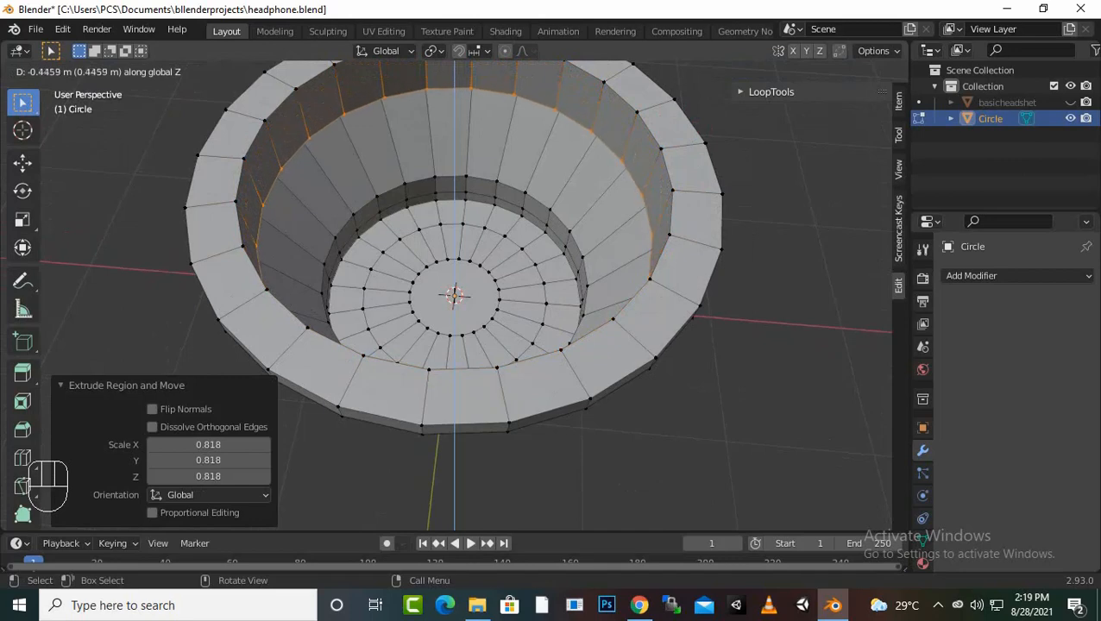
key("Return")
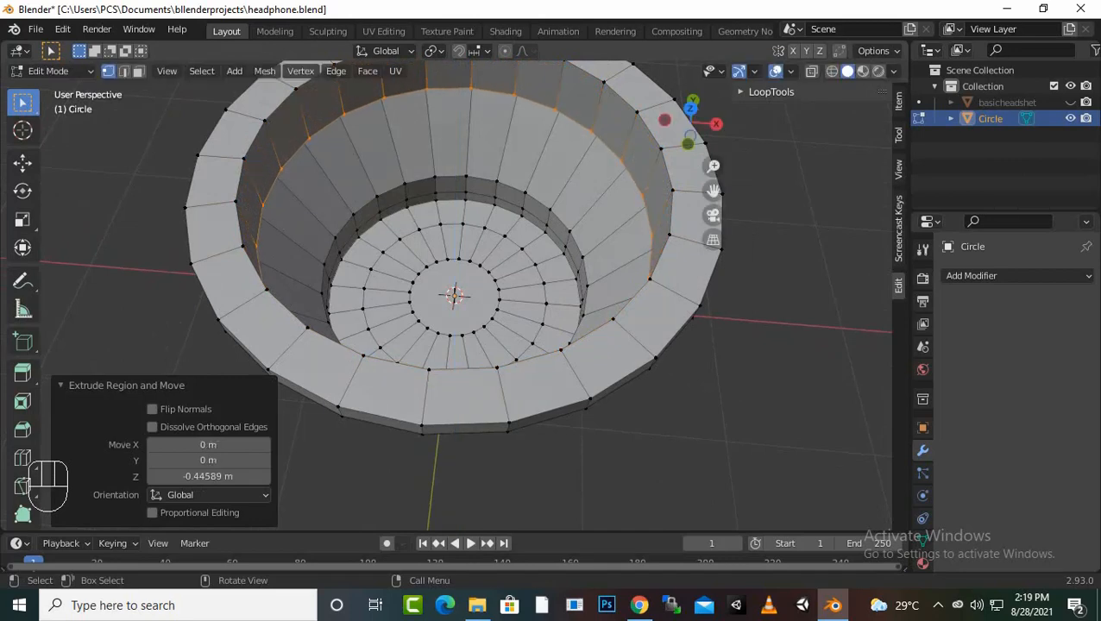
key("s")
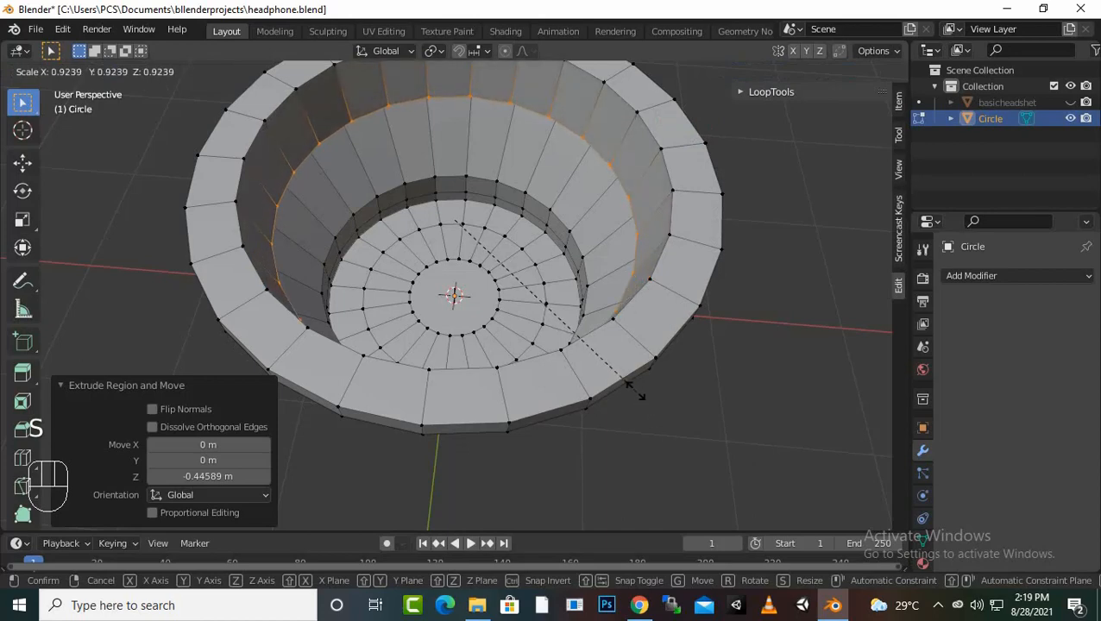
left_click(635, 391)
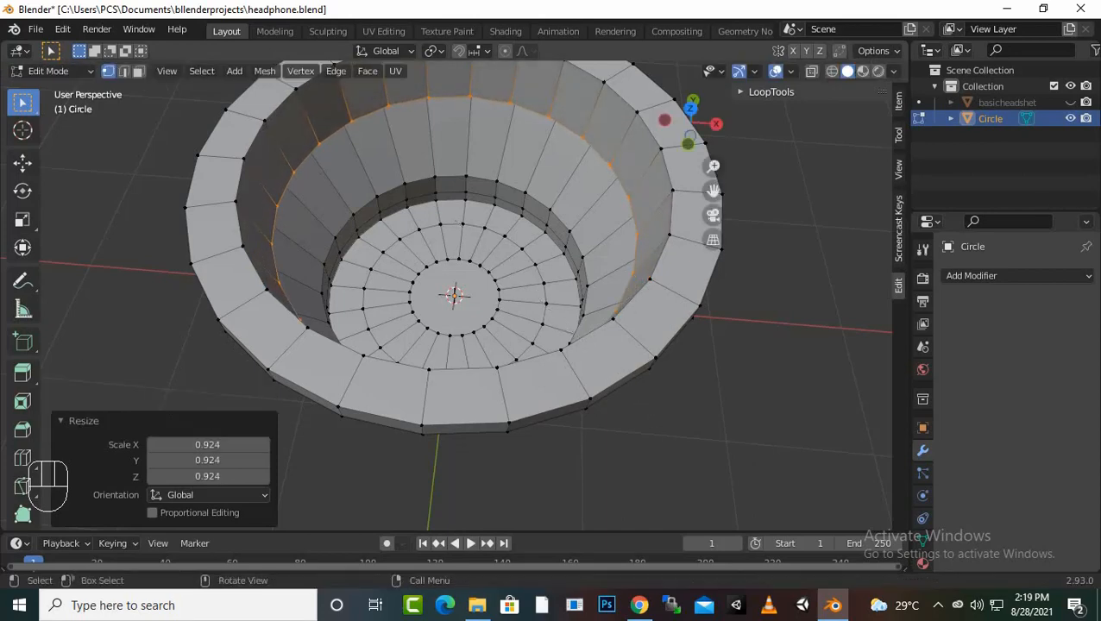
Step: Try to extrude the inner wall's lower loop about 0.45 m downward along global Z, and undo the extrusion
key("e")
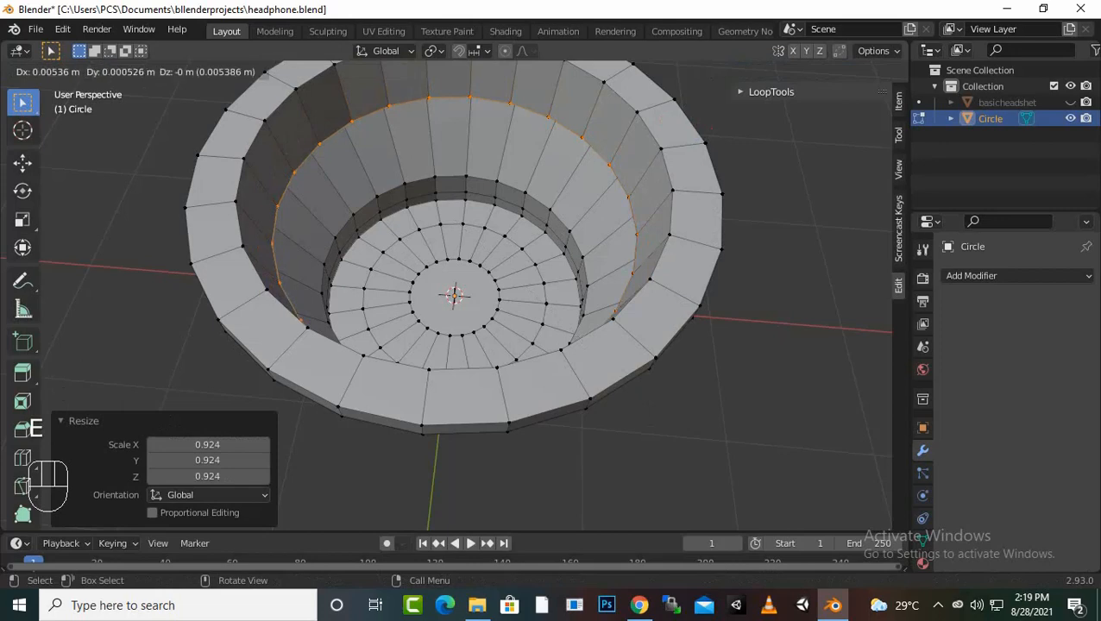
key("z")
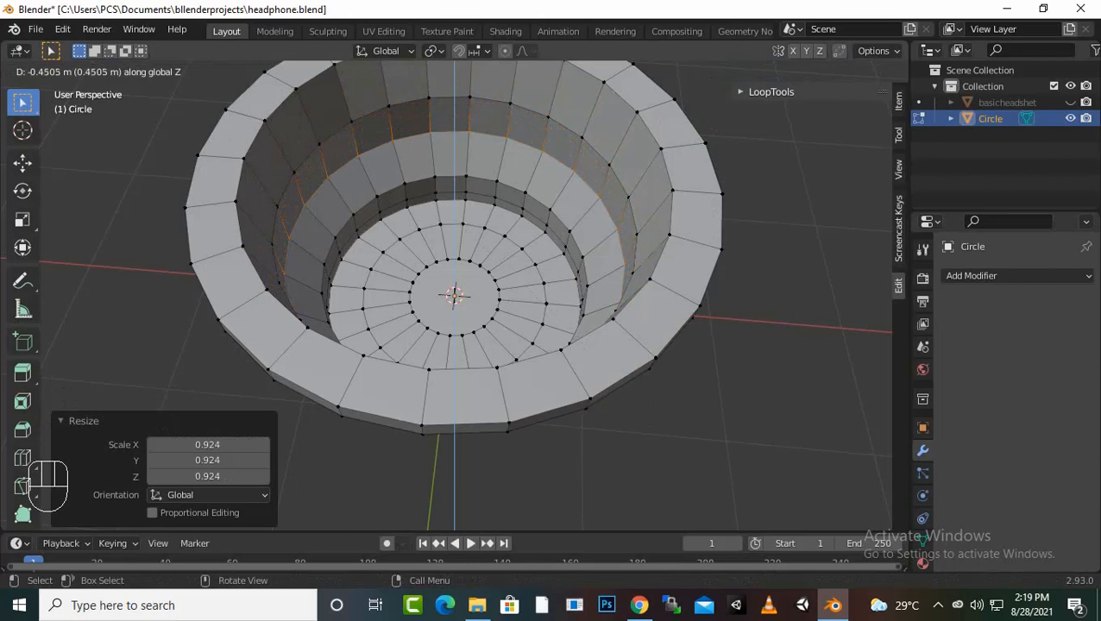
key("Return")
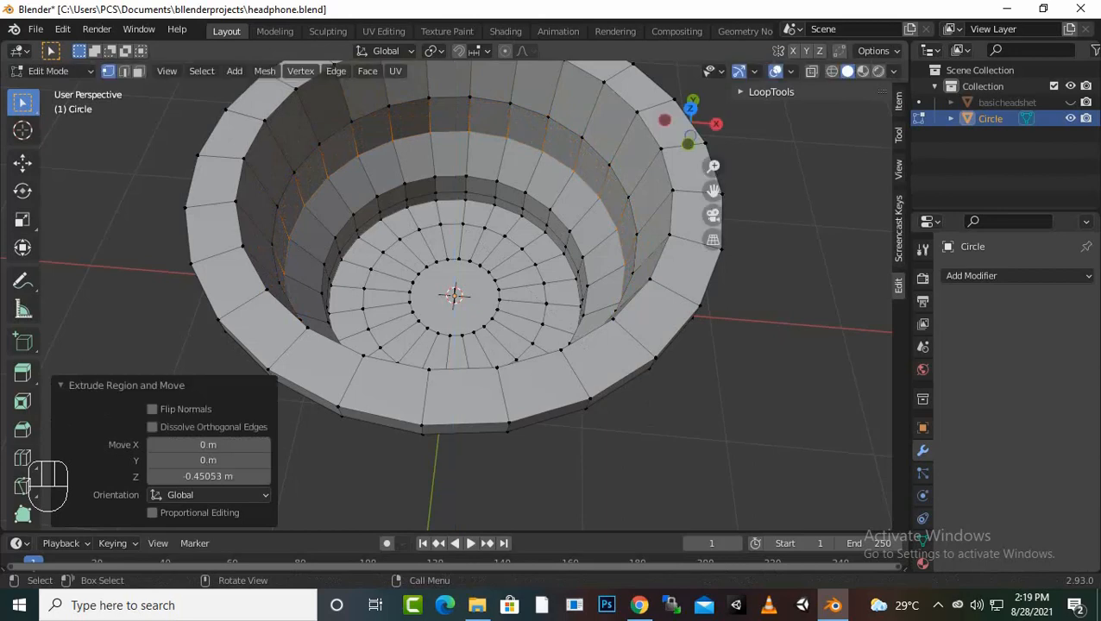
key("ctrl+z")
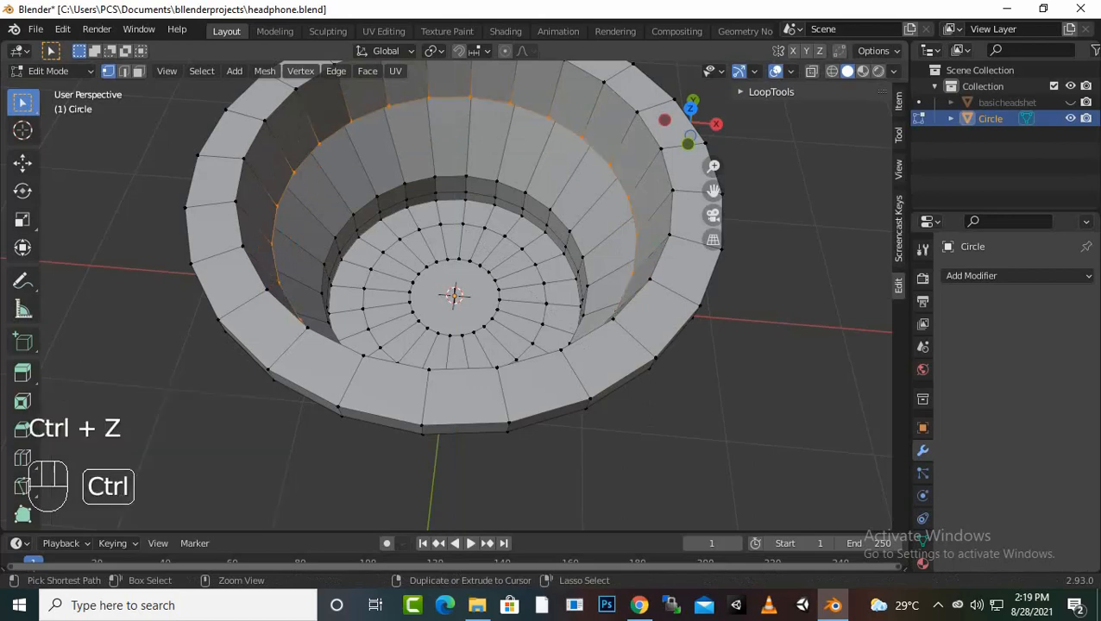
Step: Extrude the inner wall's lower loop about 0.534 m downward along global Z, and scale it to about 0.747
key("e")
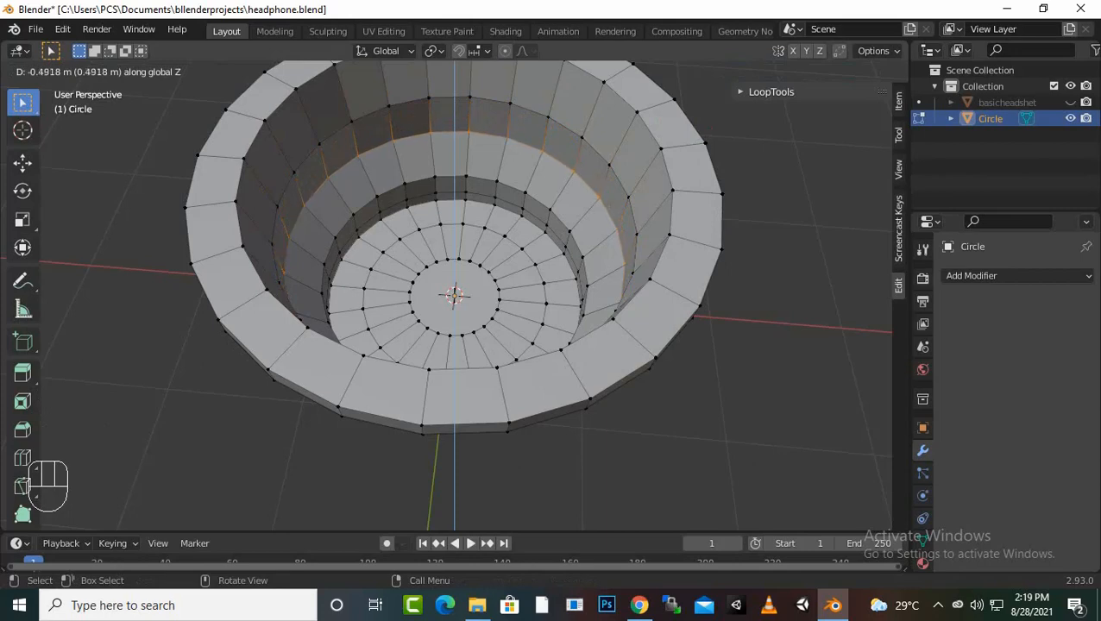
key("Return")
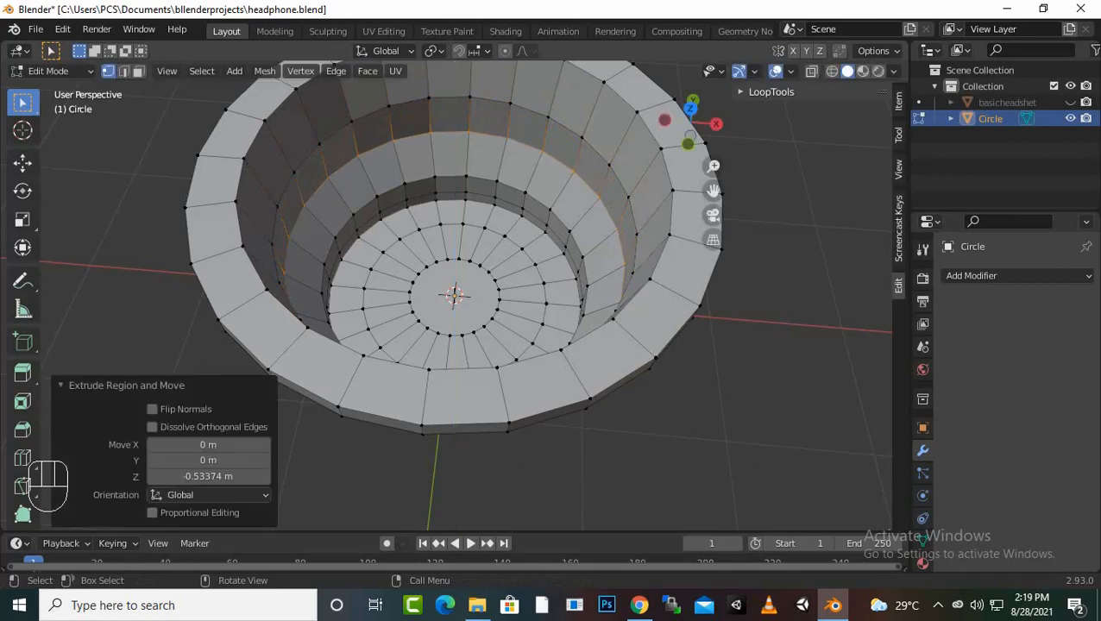
key("s")
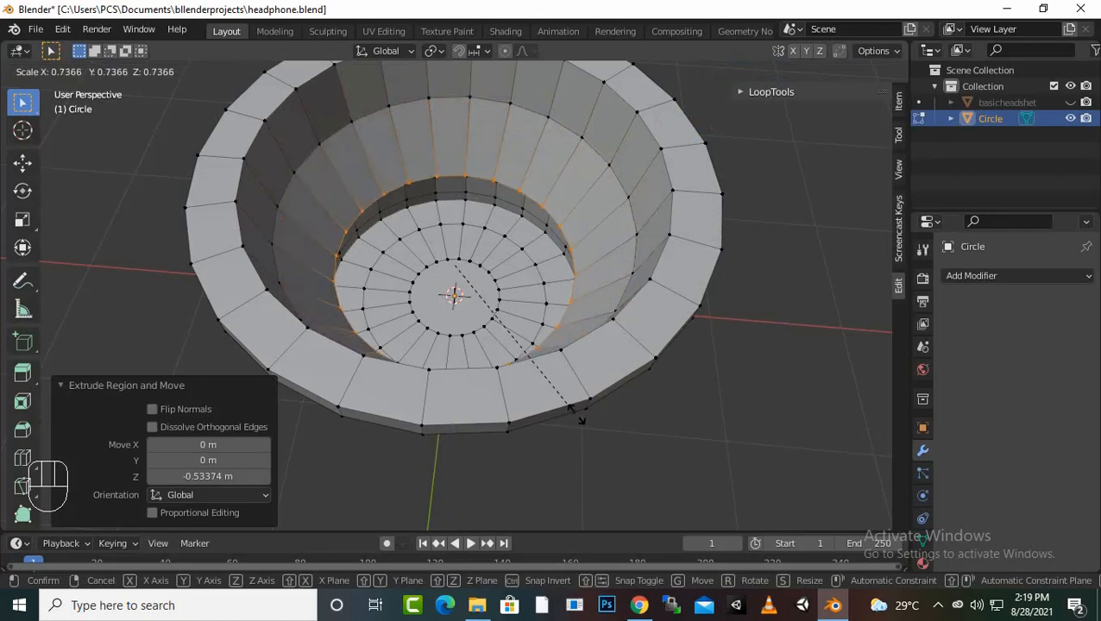
left_click(582, 421)
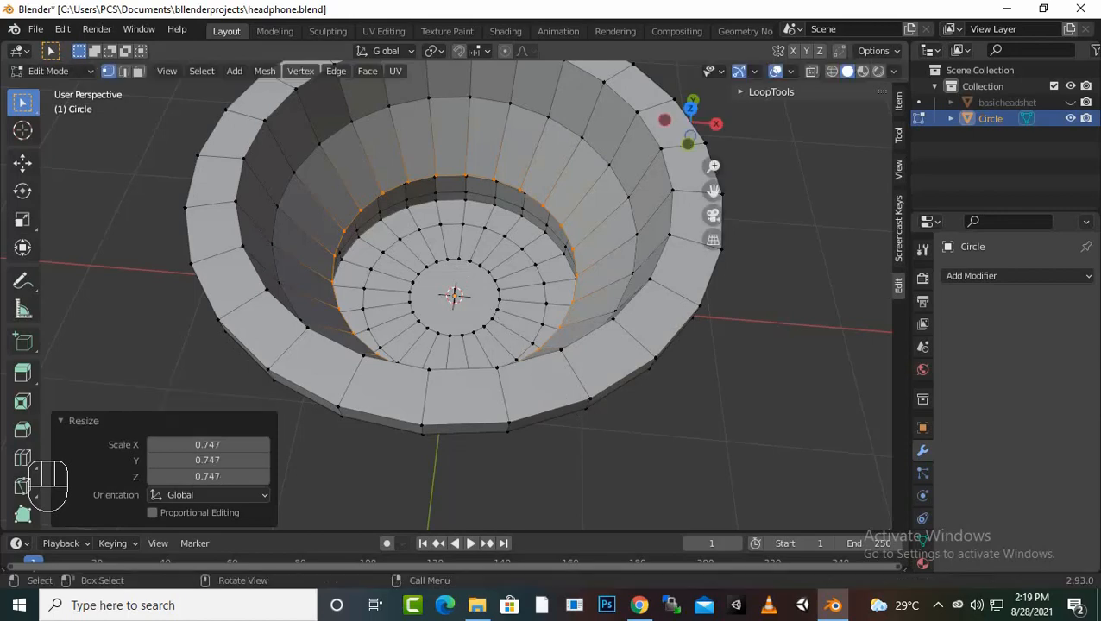
Step: Extrude the inner bottom loop inward twice, first at a scale of about 0.62, and fill the remaining central hole with a face
key("e")
key("s")
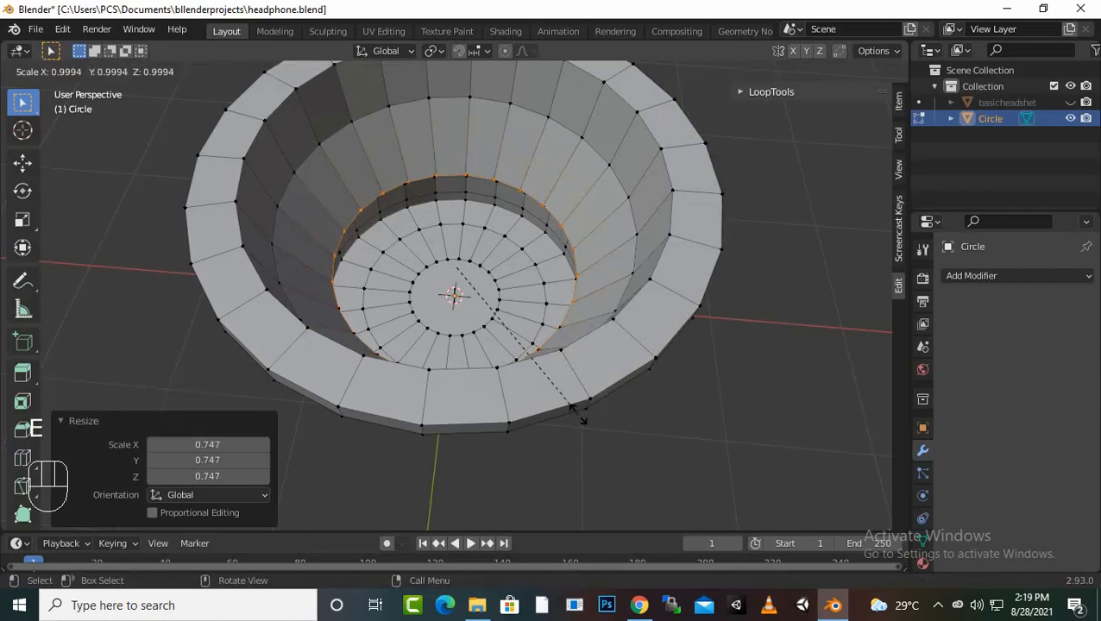
left_click(538, 348)
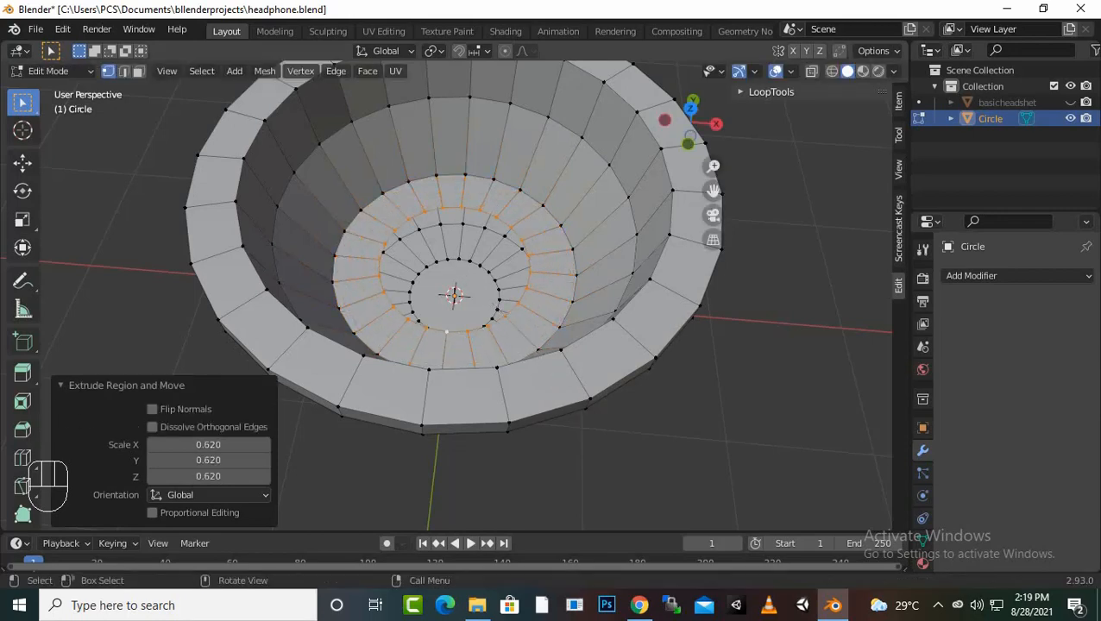
key("e")
key("s")
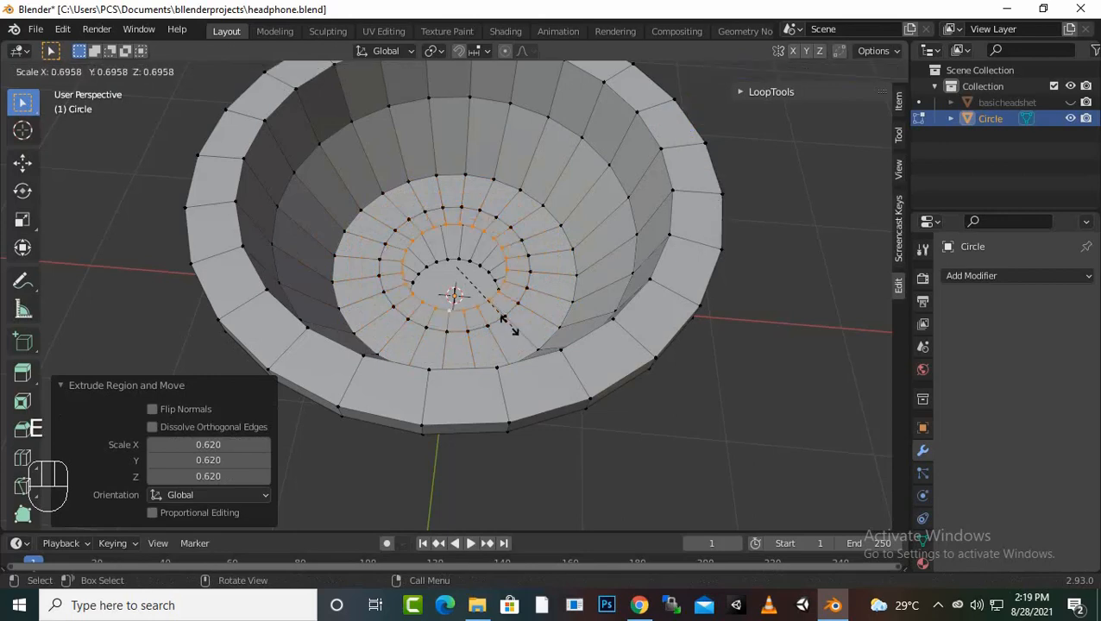
left_click(493, 316)
key("f")
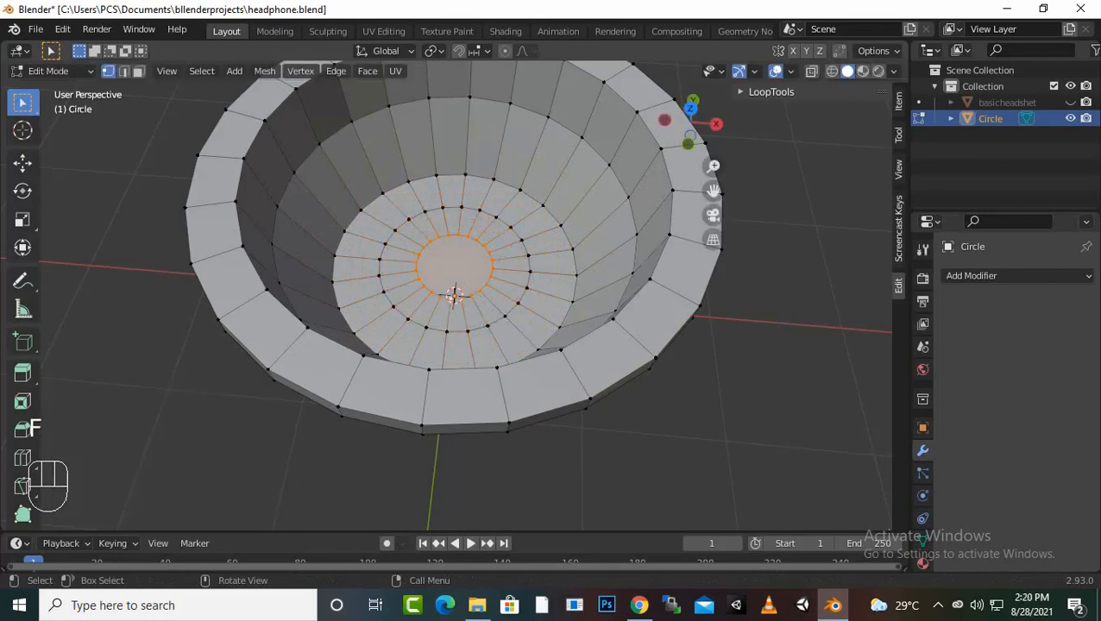
Step: Add a Subdivision Surface modifier to the cup
scroll(455, 259, "down", 2)
middle_click_drag(454, 296, 410, 249)
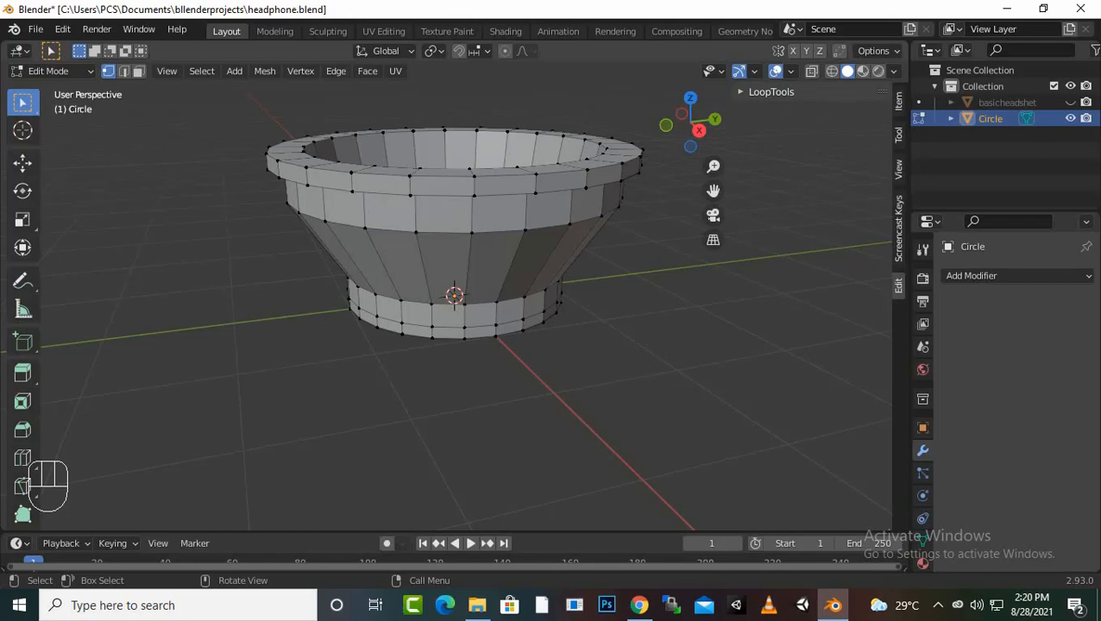
left_click(973, 276)
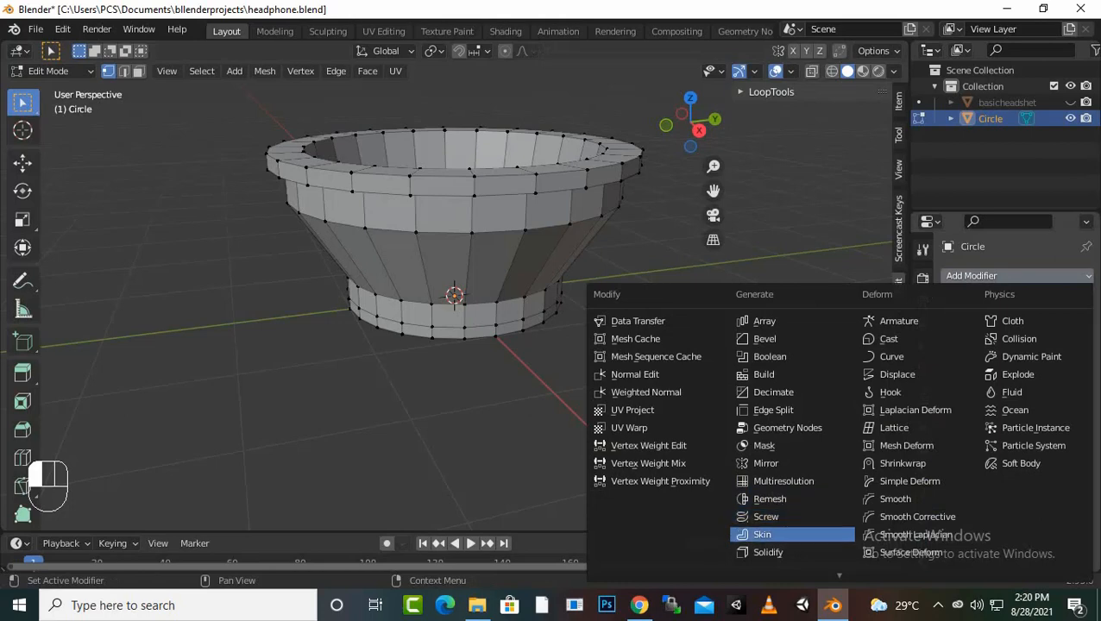
scroll(768, 552, "down", 4)
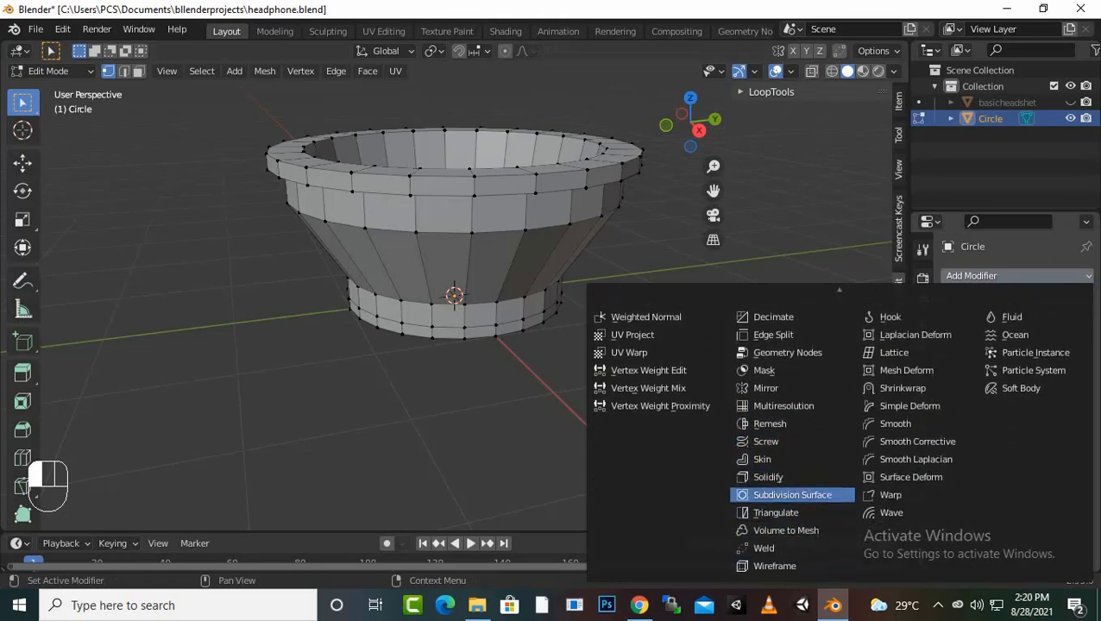
left_click(781, 562)
middle_click_drag(535, 285, 499, 250)
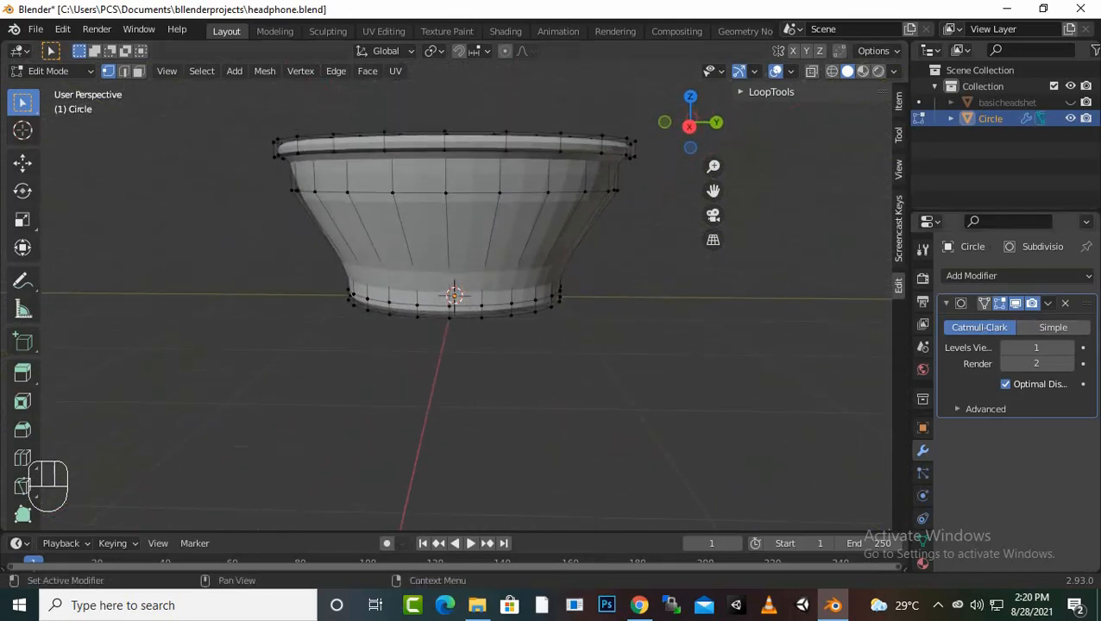
Step: Compare the cup with and without smoothing by toggling the Subdivision modifier's Edit Mode display
left_click(983, 303)
left_click(1000, 303)
left_click(999, 303)
left_click(999, 303)
left_click(1000, 303)
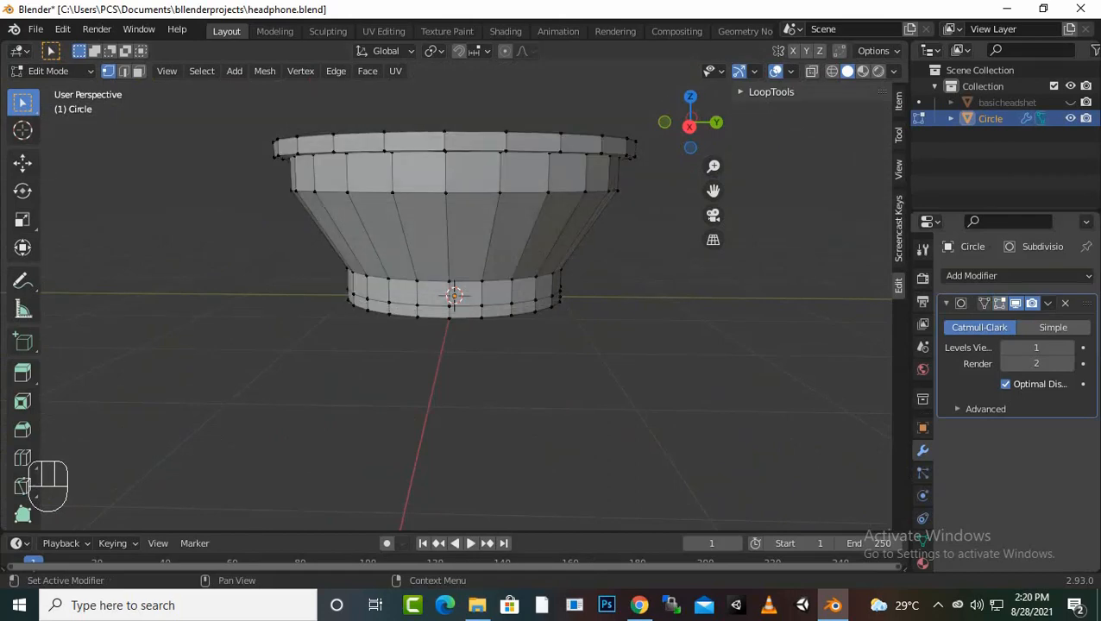
left_click(1000, 303)
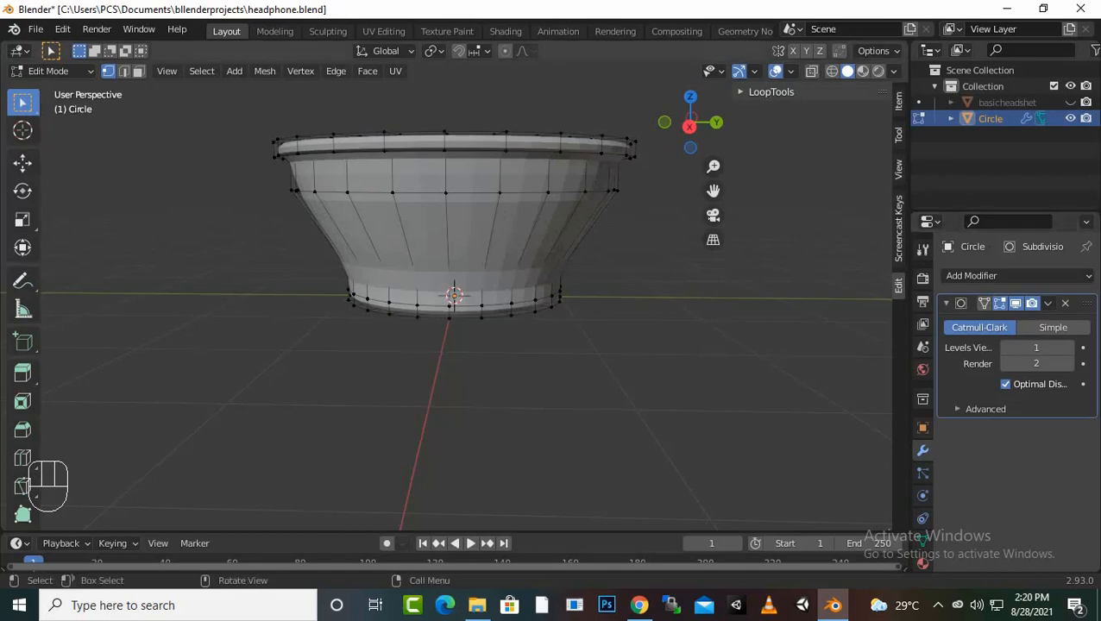
Step: Enable the Subdivision modifier's Edit Mode display from Object Mode, and return to editing the mesh at the cup's base
key("Tab")
middle_click_drag(453, 345, 410, 328)
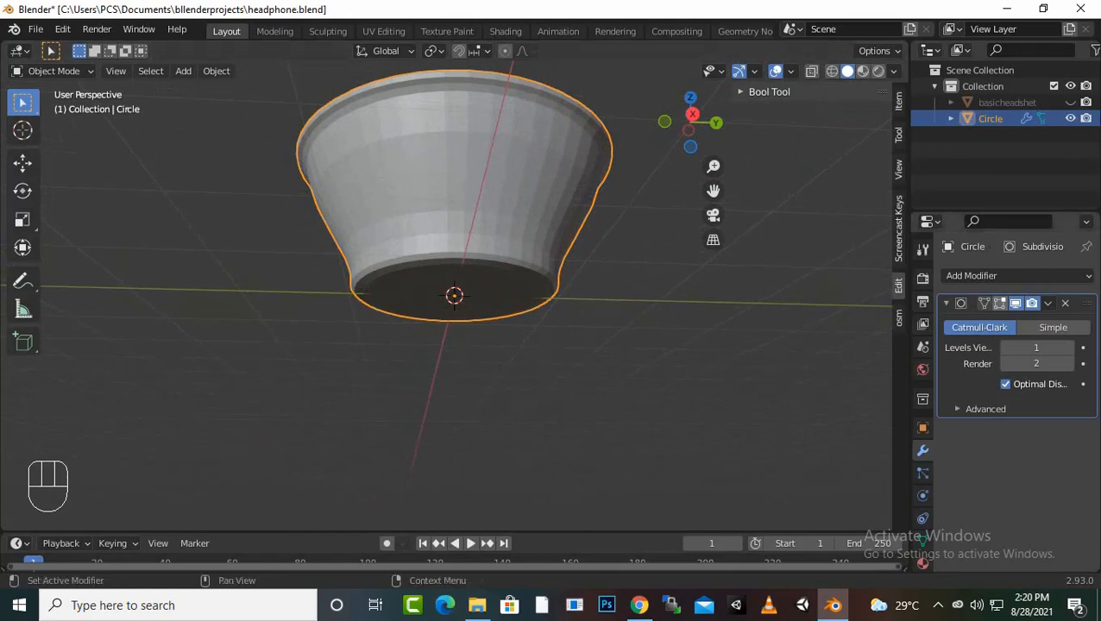
left_click(999, 304)
middle_click_drag(552, 346, 552, 363)
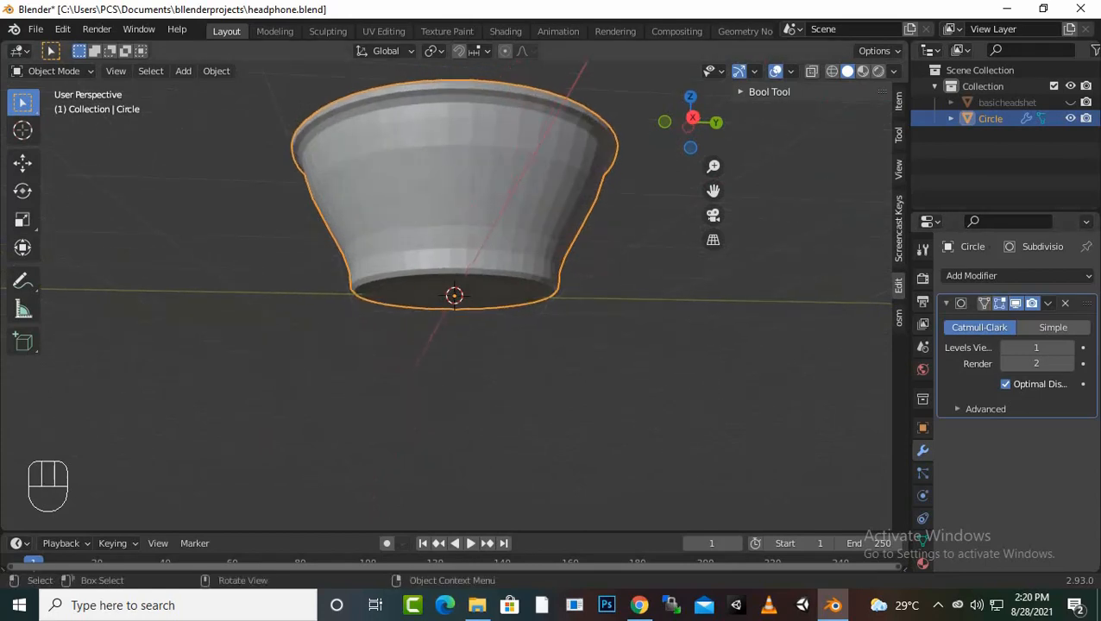
key("Tab")
scroll(454, 259, "up", 3)
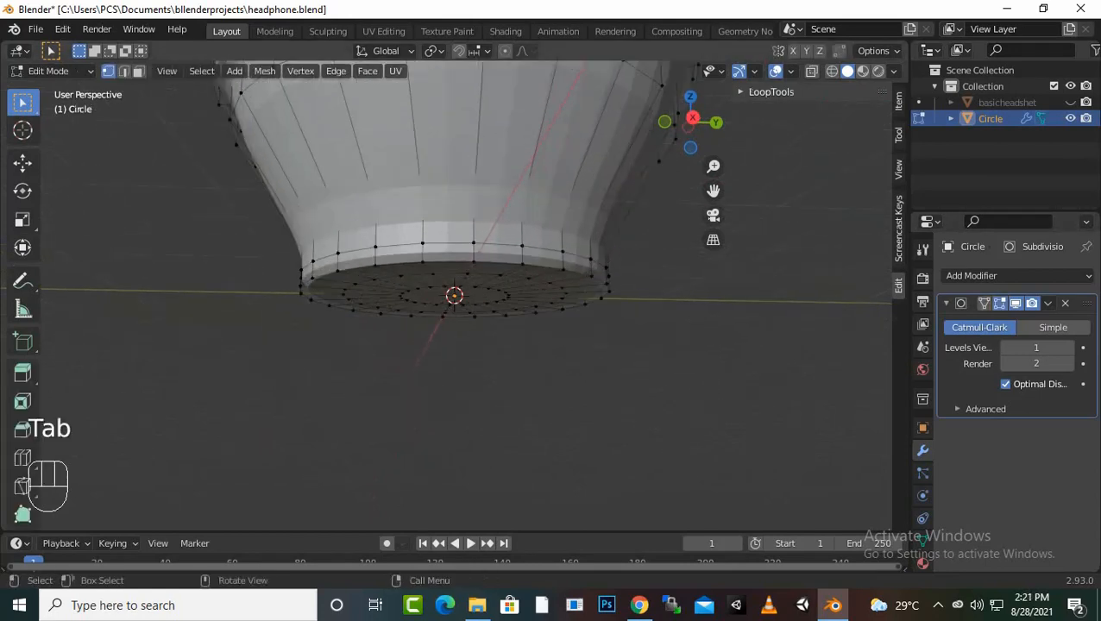
Step: Select the outer edge loop around the cup's underside
middle_click_drag(454, 345, 566, 207)
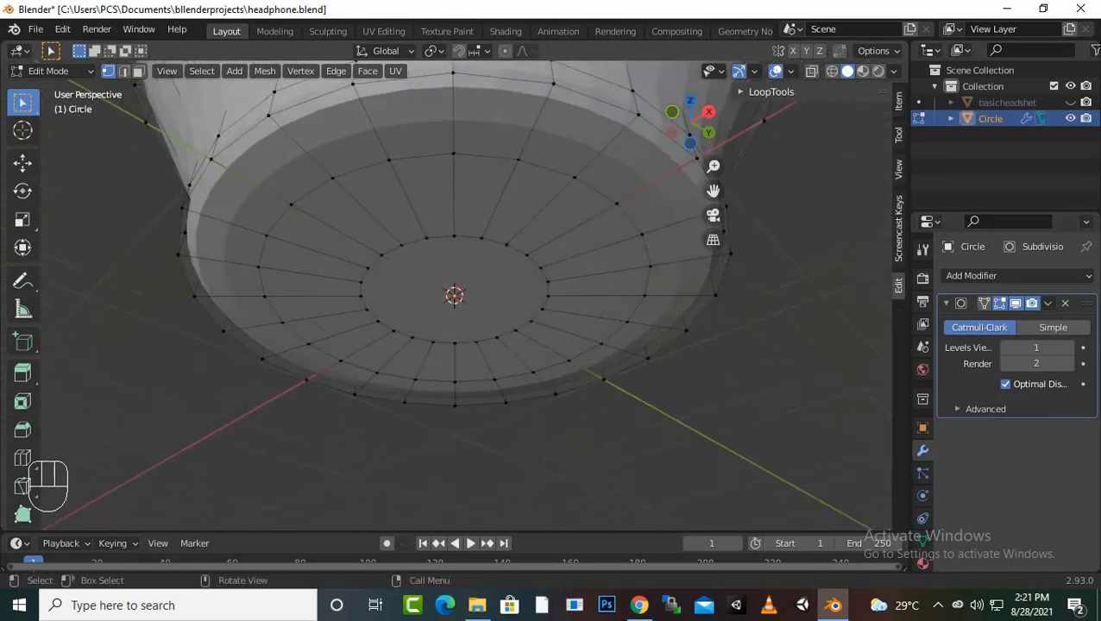
left_click(556, 84, "alt")
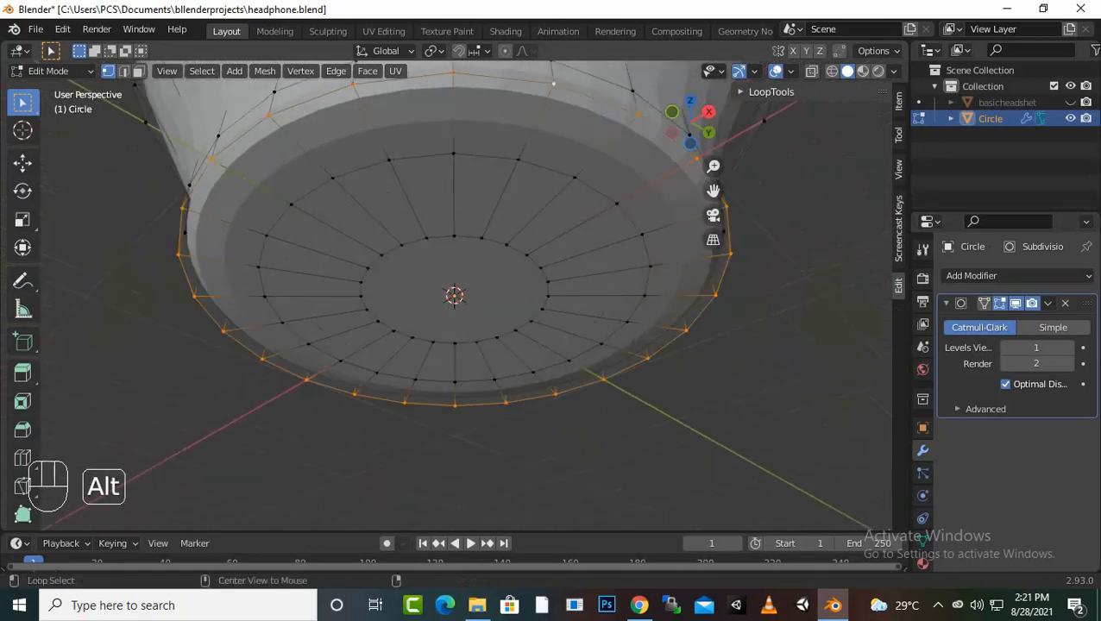
middle_click_drag(557, 85, 522, 278)
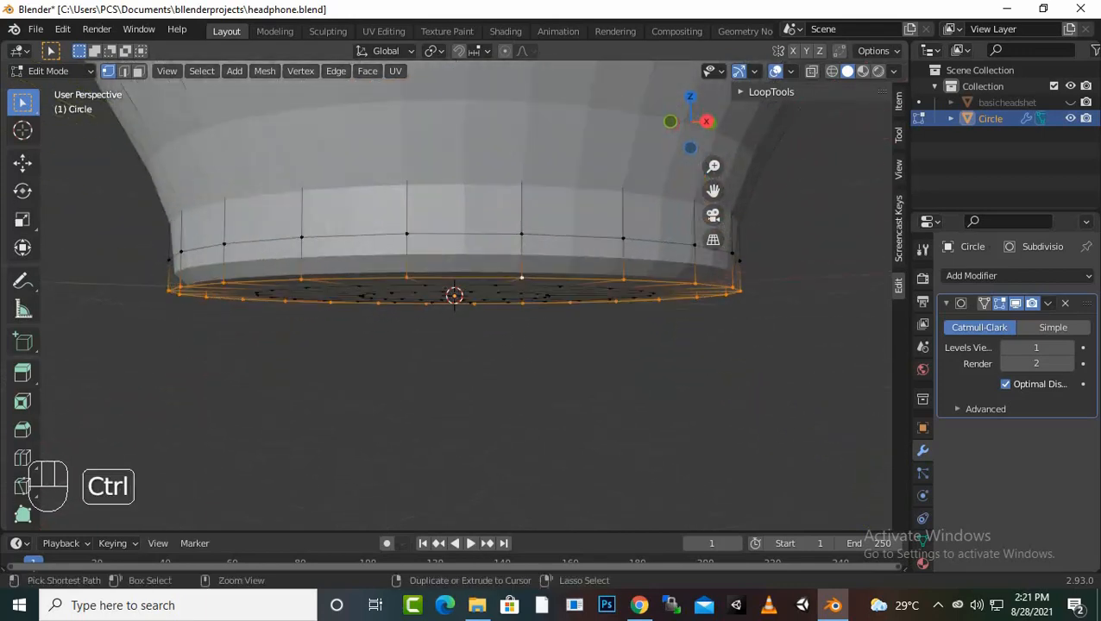
Step: Try to bevel the selected bottom edge loop with a width of 0.0465 m and a single segment
key("ctrl+b")
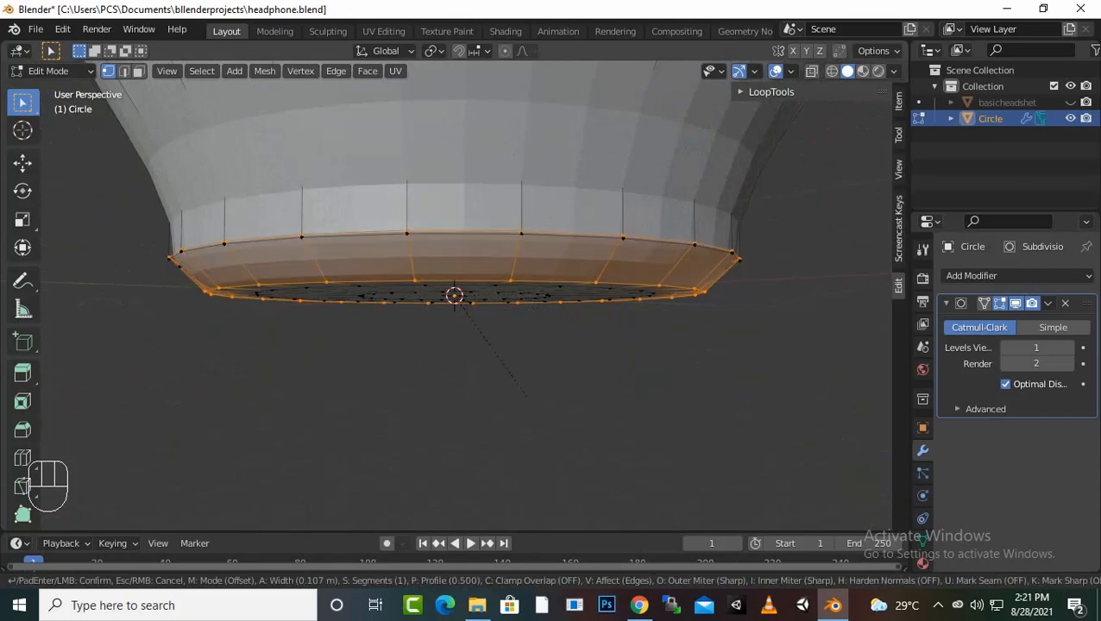
left_click(530, 378)
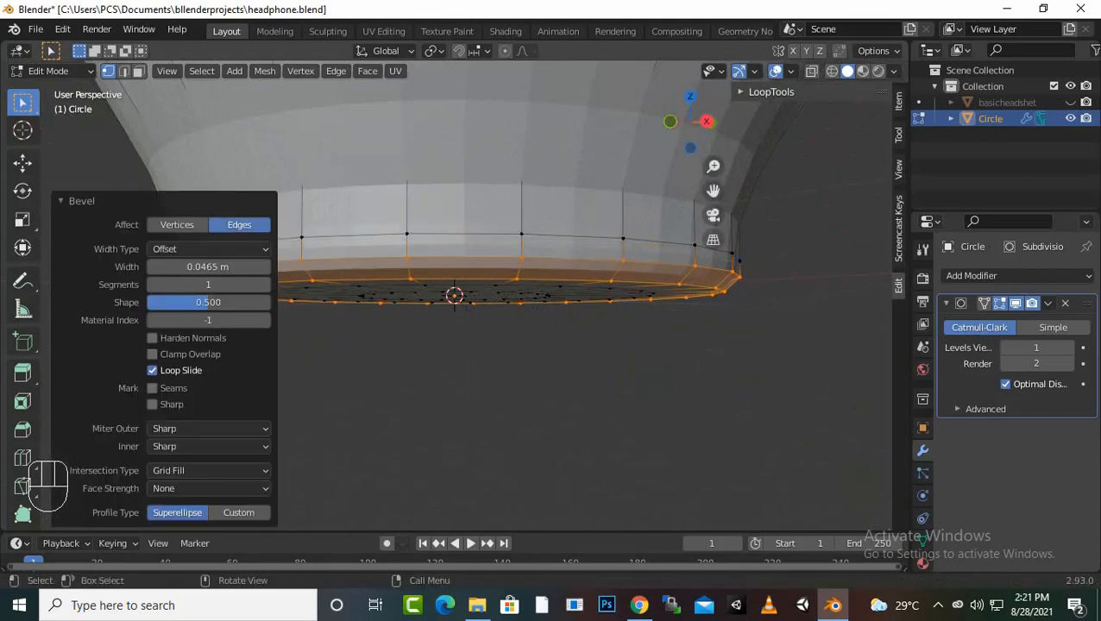
left_click(530, 389)
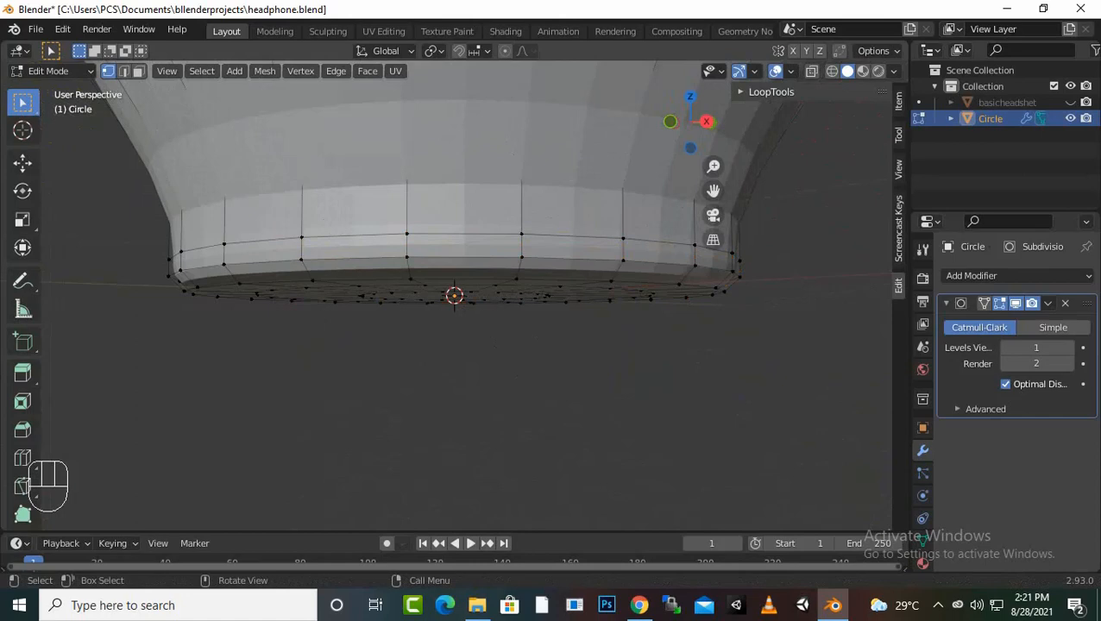
middle_click_drag(530, 388, 546, 356)
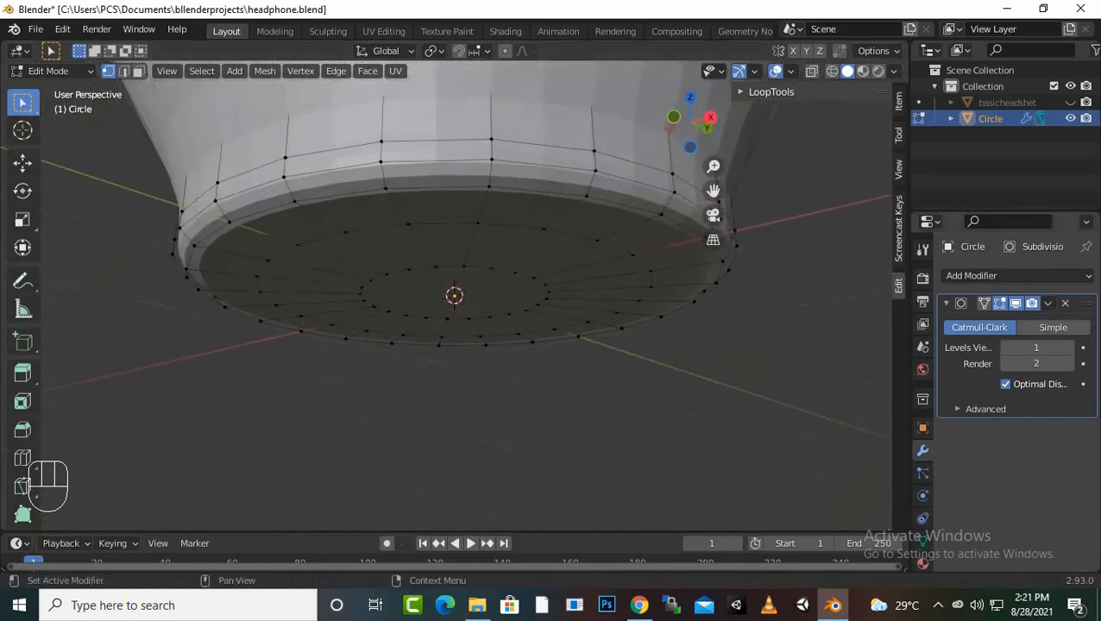
Step: Compare the beveled base with and without smoothing by toggling the Subdivision modifier's Edit Mode display
left_click(1000, 304)
left_click(1000, 304)
left_click(999, 304)
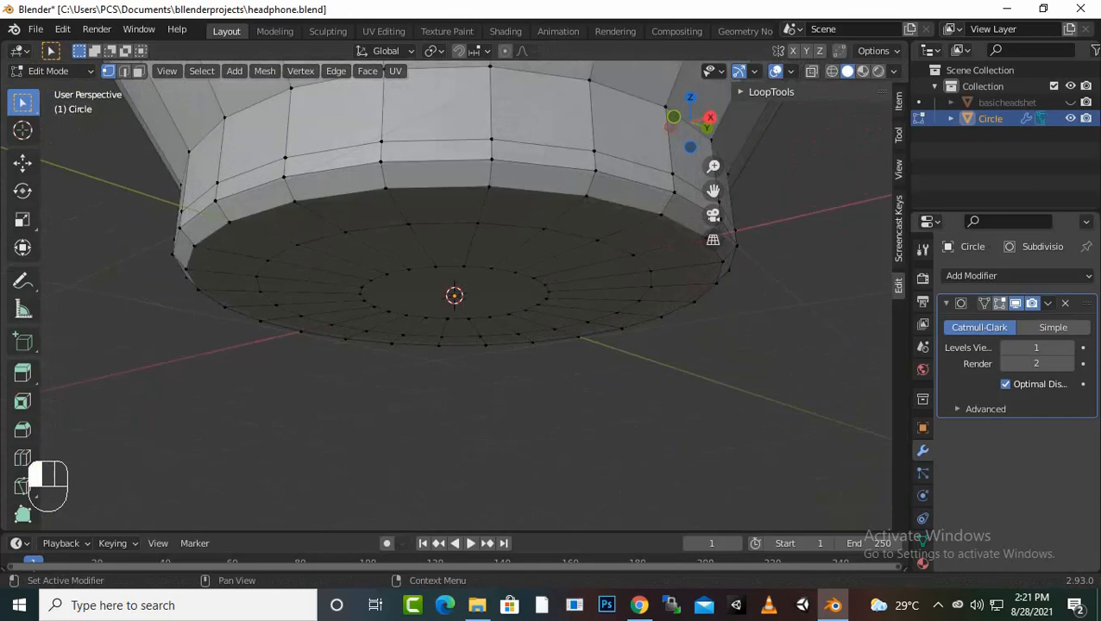
left_click(1000, 303)
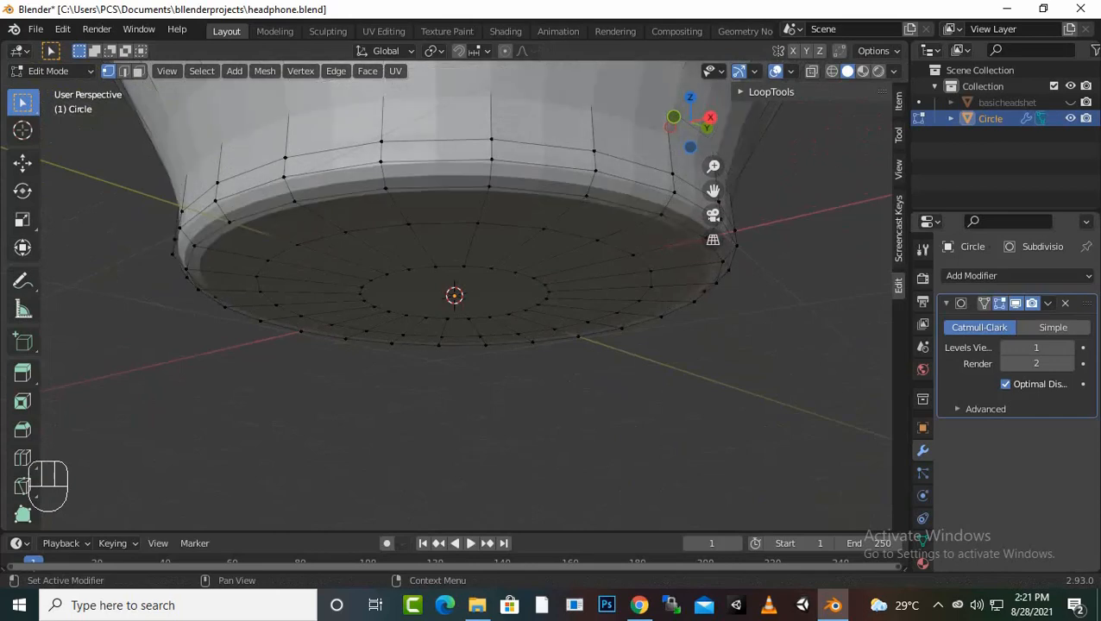
Step: Undo the bottom edge bevel and the preceding activation of the Subdivision modifier's Edit Mode display
middle_click_drag(552, 328, 504, 321)
key("ctrl+z")
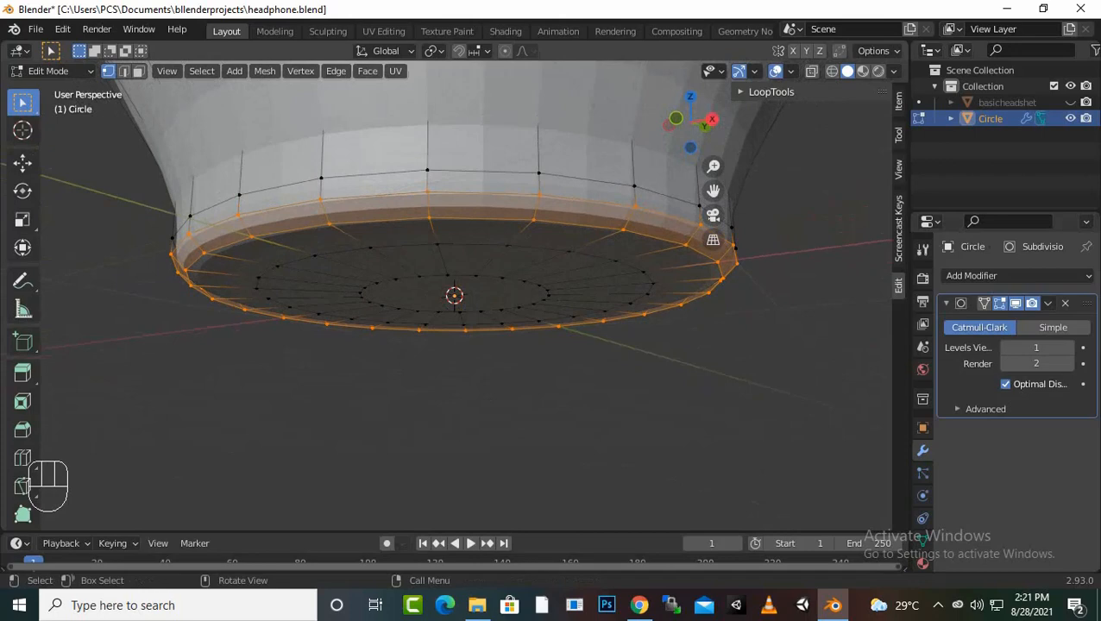
key("ctrl+z")
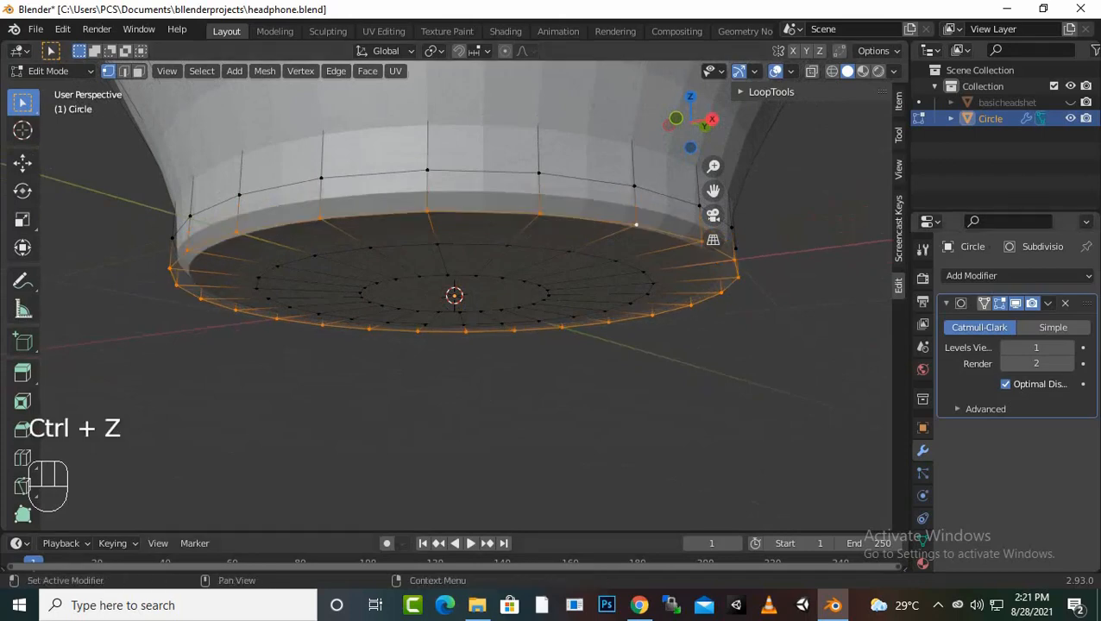
key("ctrl+z")
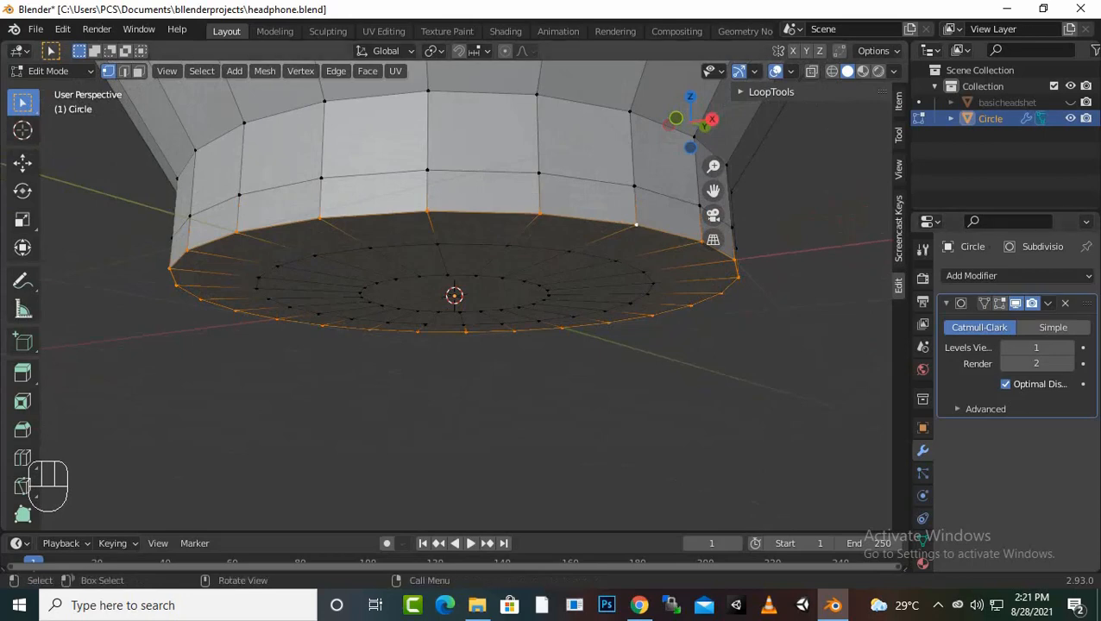
Step: Bevel the cup's bottom outer edge loop with a width of 0.0834 m and 6 segments, and clear the selection
key("ctrl+b")
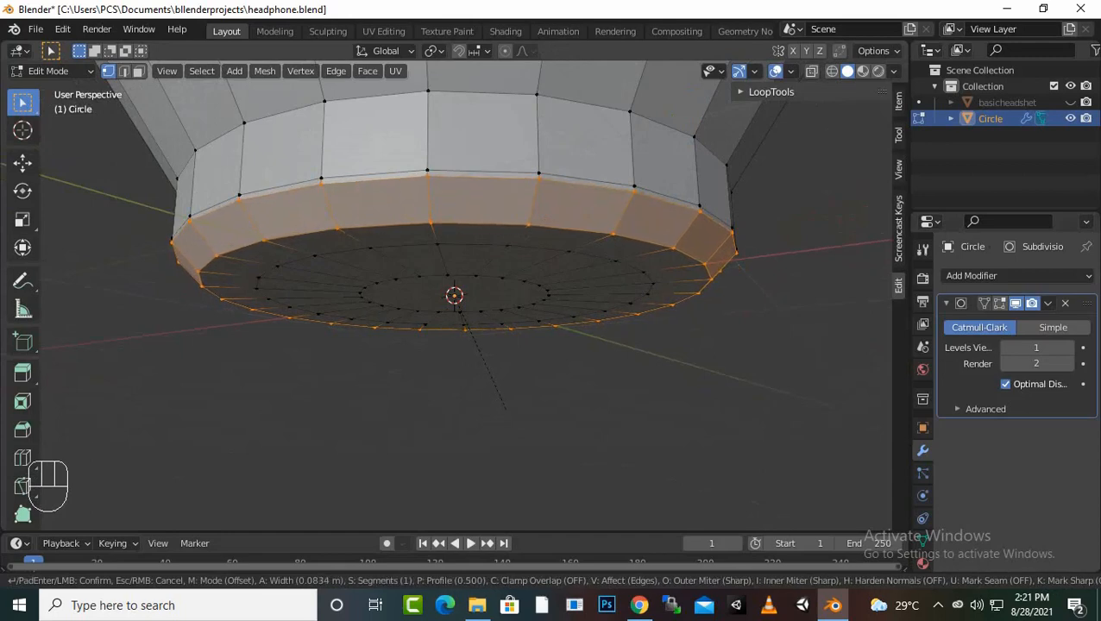
left_click(507, 410)
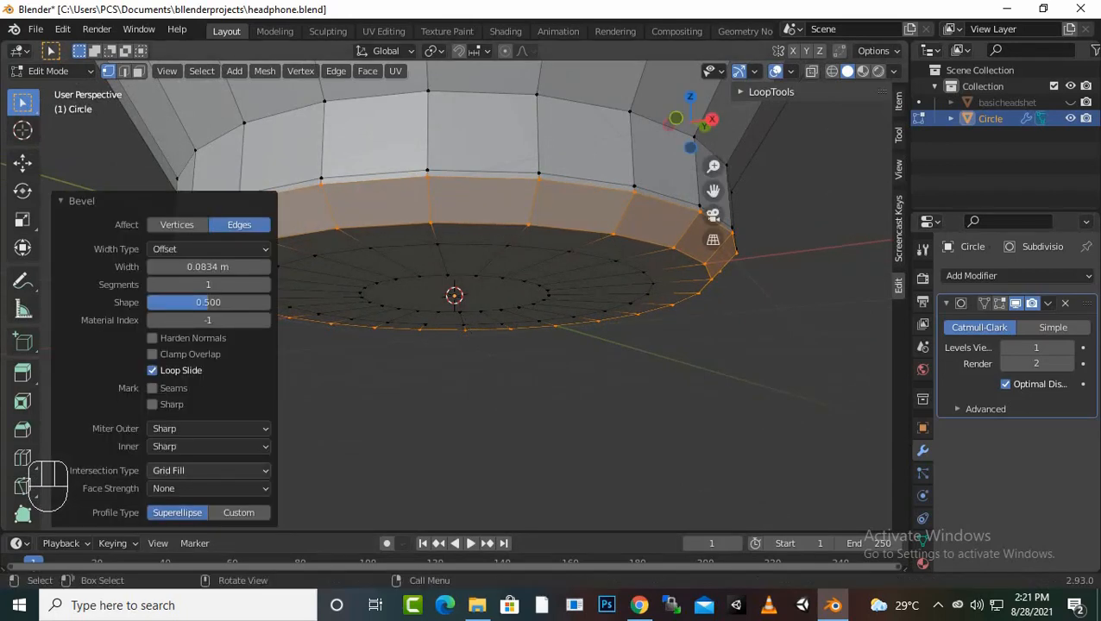
left_click(265, 285)
left_click(265, 285)
left_click(265, 284)
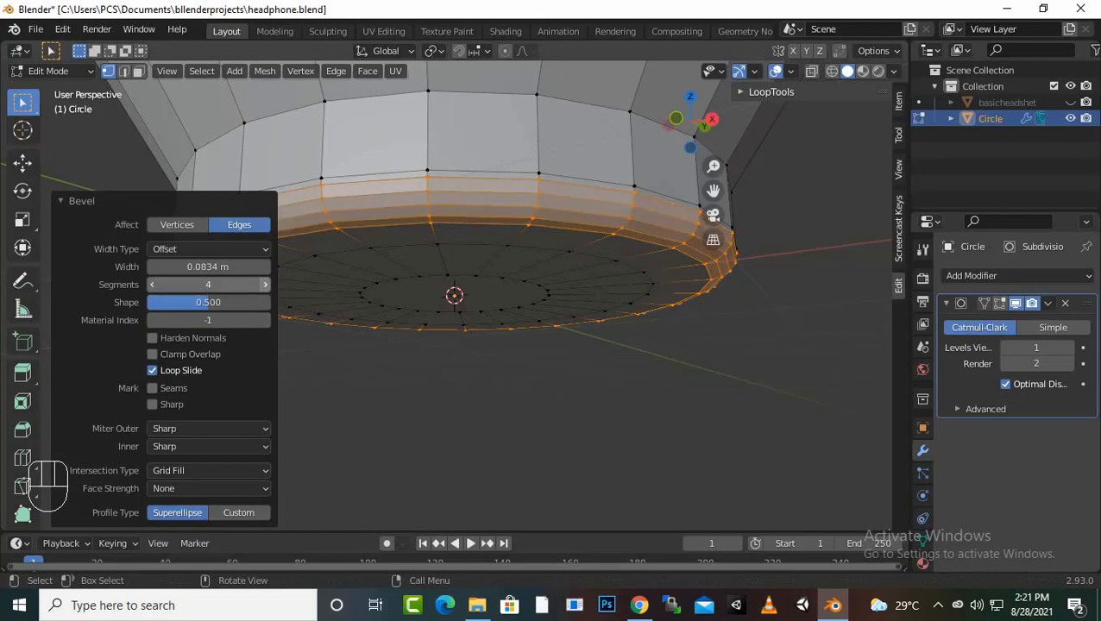
left_click(265, 285)
left_click(264, 285)
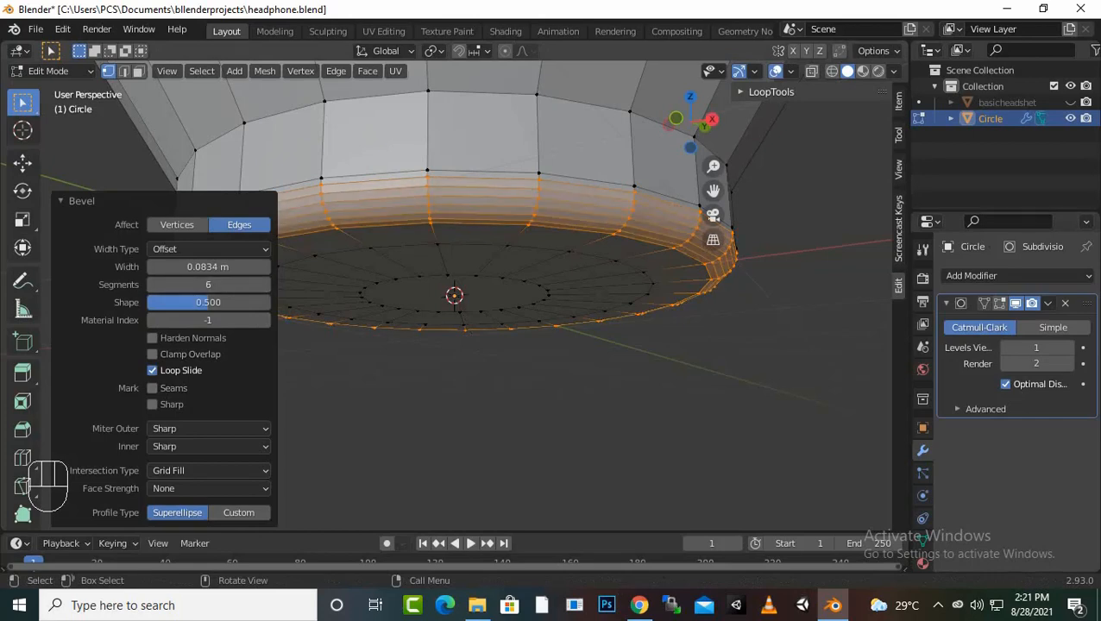
left_click(536, 406)
Step: Set the Subdivision modifier's viewport levels to 2
middle_click_drag(535, 380, 535, 421)
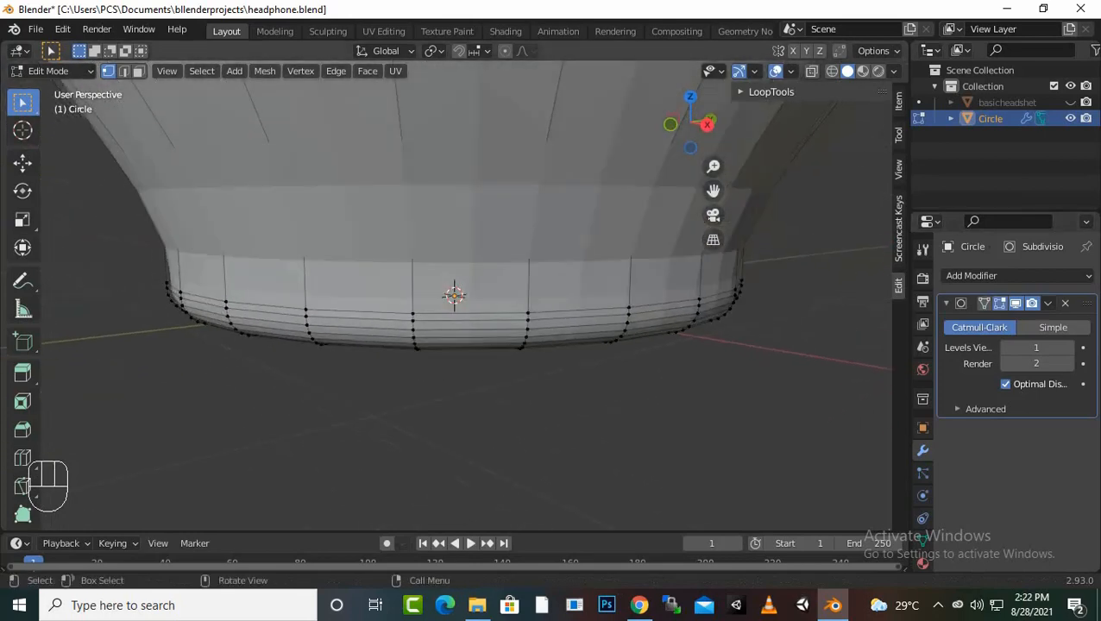
scroll(466, 295, "down", 1)
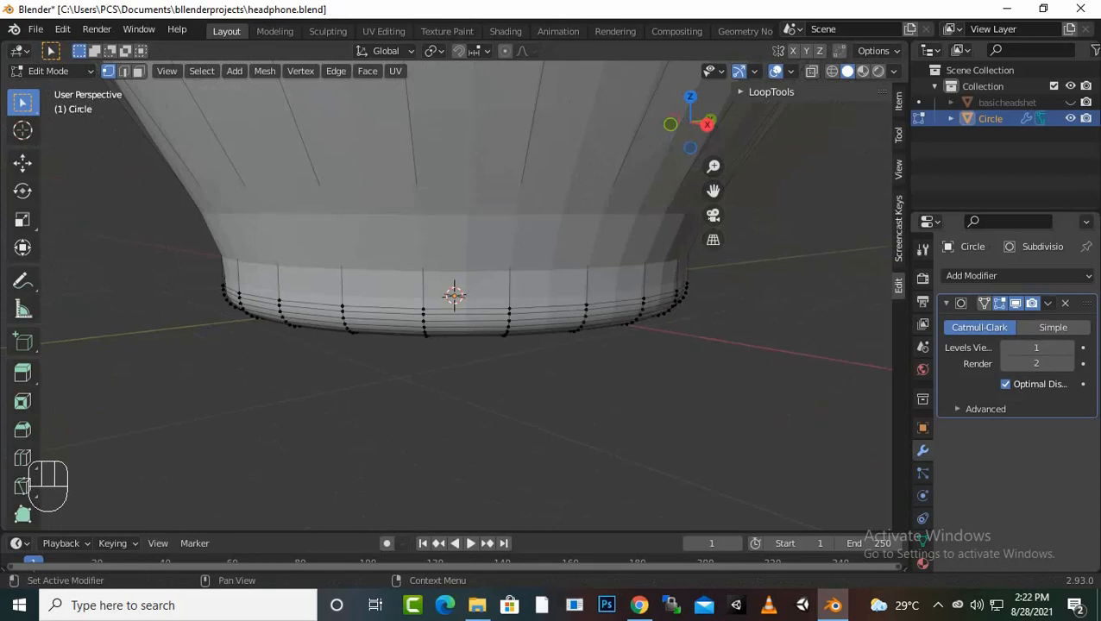
left_click(1068, 347)
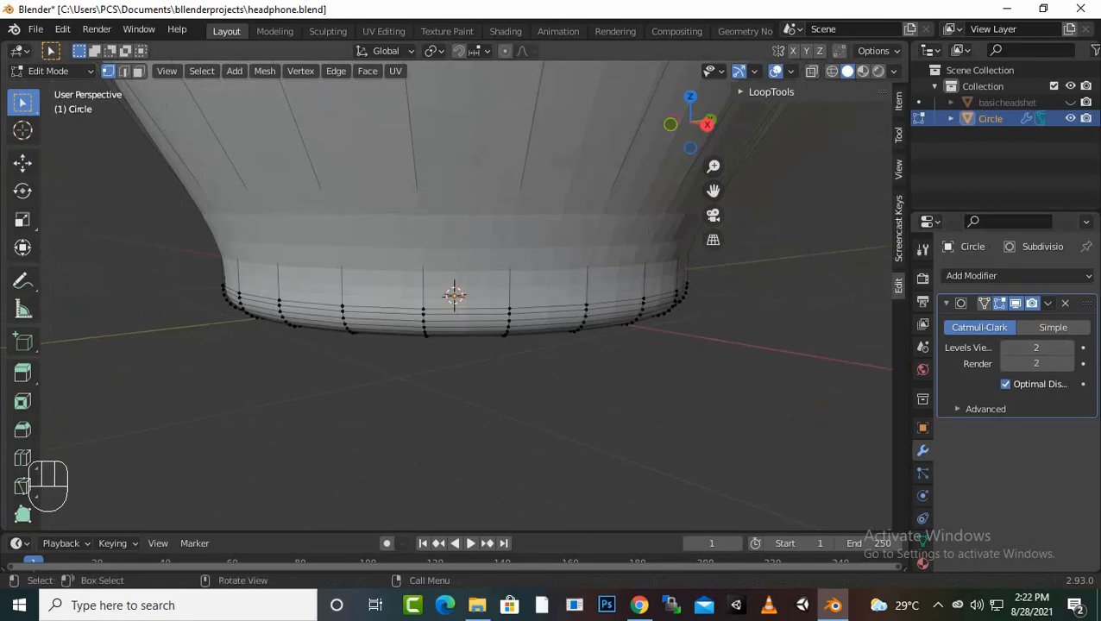
Step: Turn off the Subdivision modifier's Edit Mode display to work on the unsmoothed mesh inside the cup
scroll(455, 296, "down", 3)
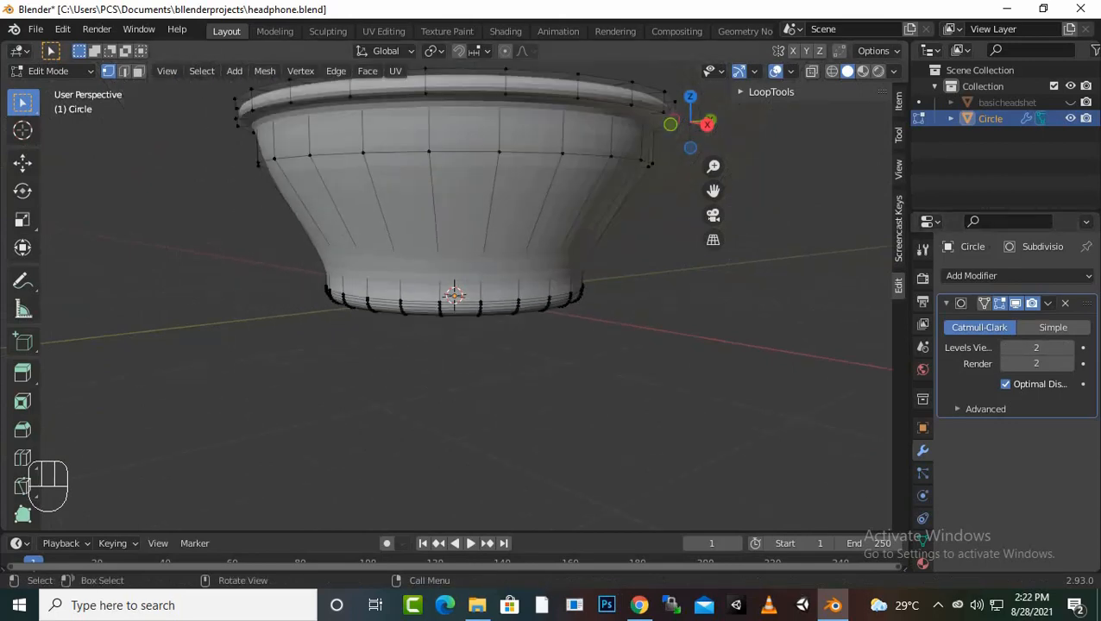
scroll(455, 296, "down", 2)
middle_click_drag(455, 296, 496, 356)
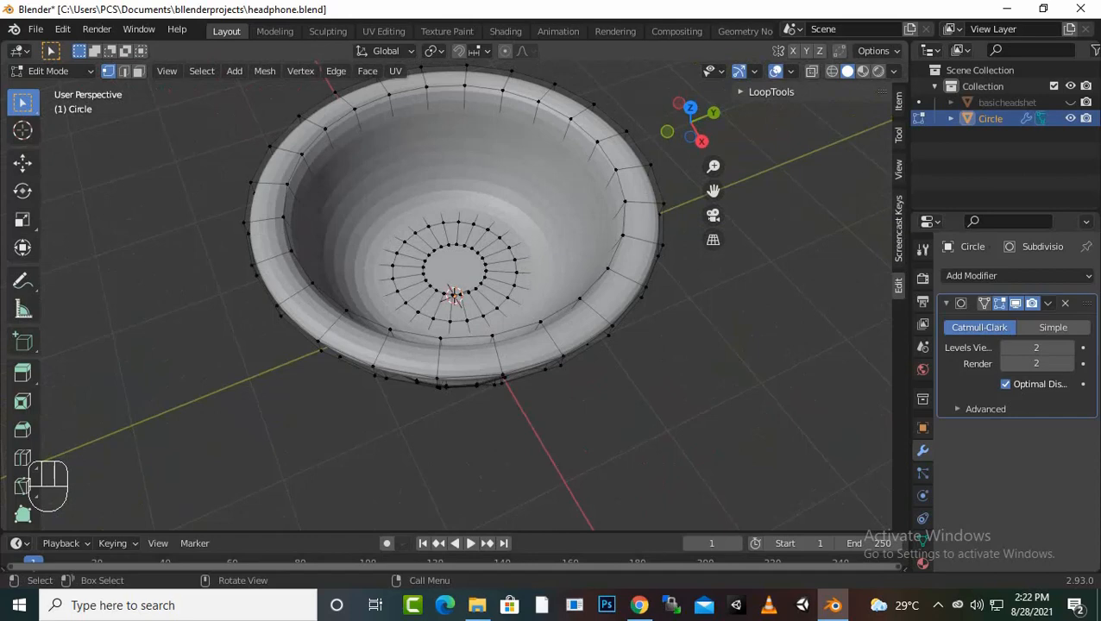
left_click(999, 304)
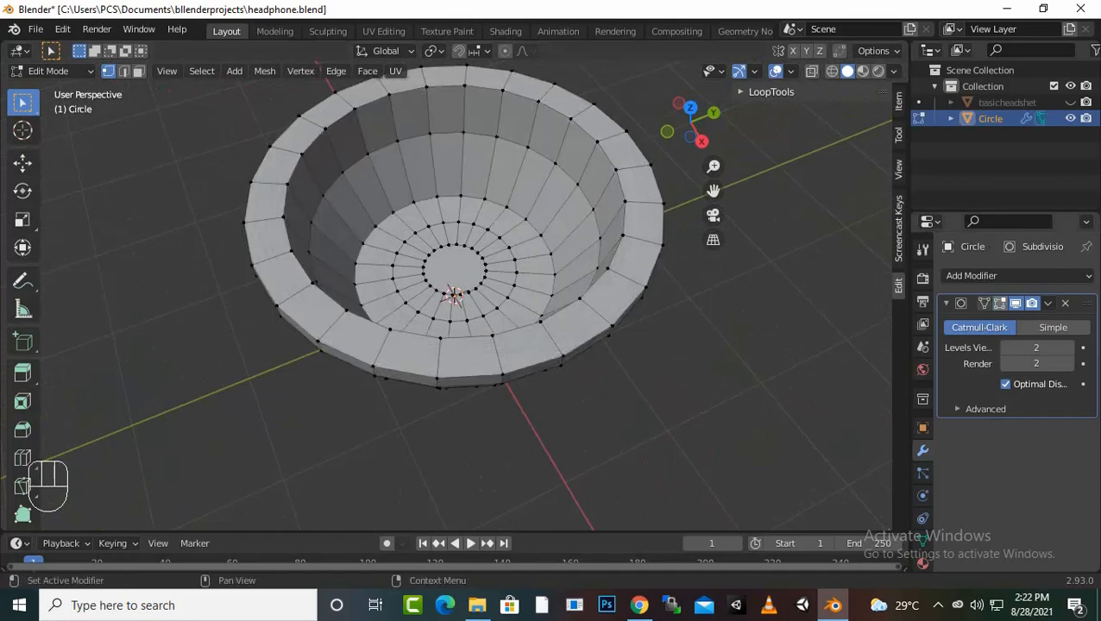
middle_click_drag(466, 293, 505, 301)
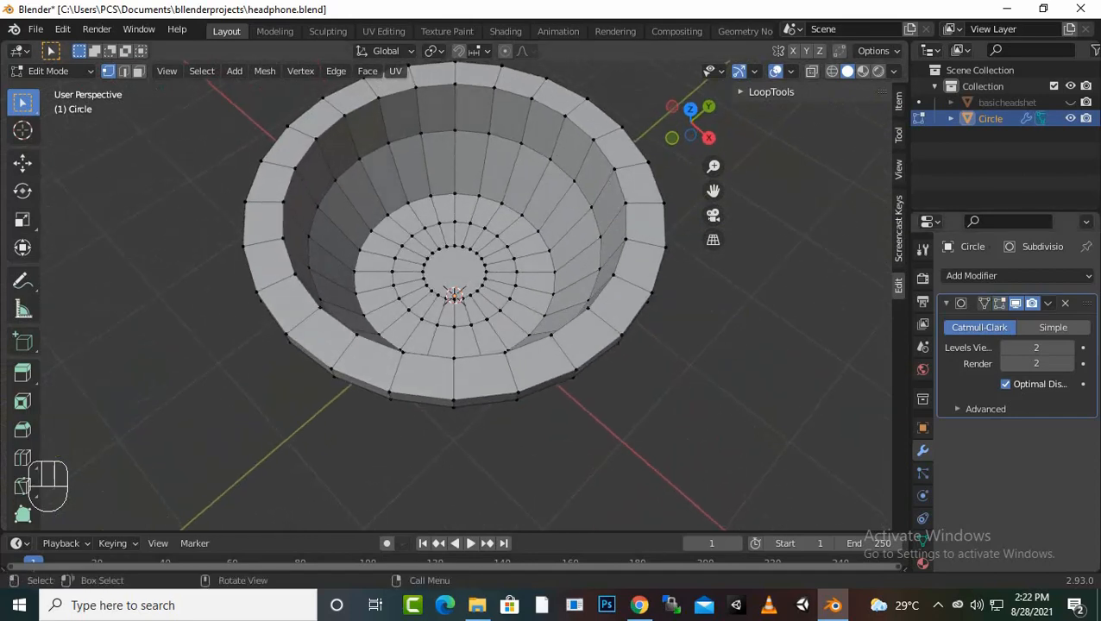
scroll(504, 302, "up", 2)
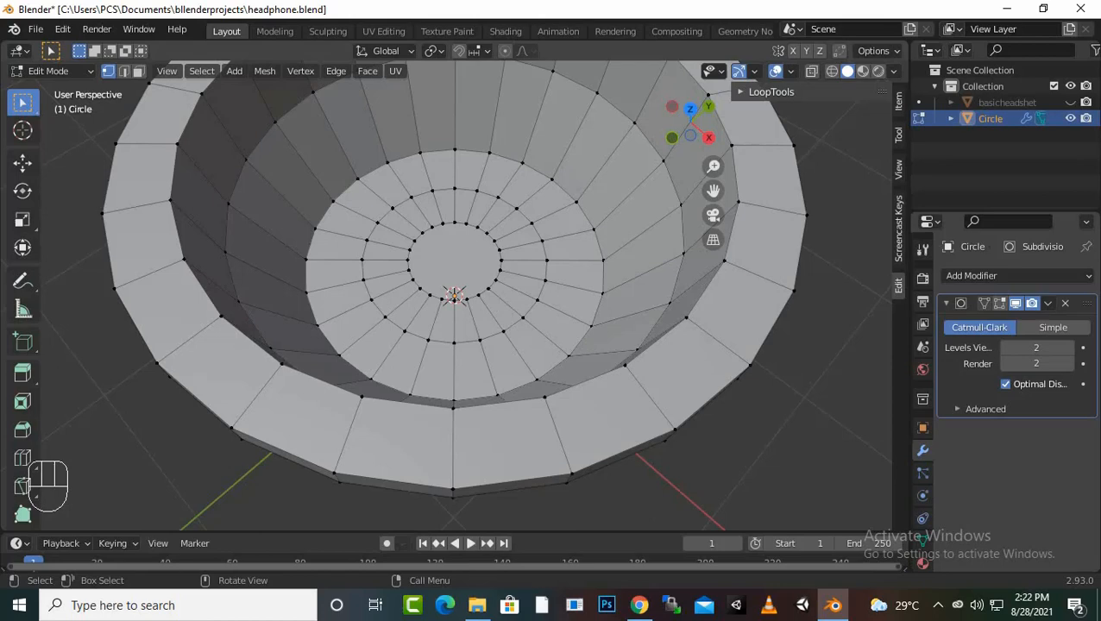
Step: Add loop cuts on both sides of the inner floor's edge: factor -0.866 on the wall and 0.786 on the floor
key("ctrl")
key("ctrl+r")
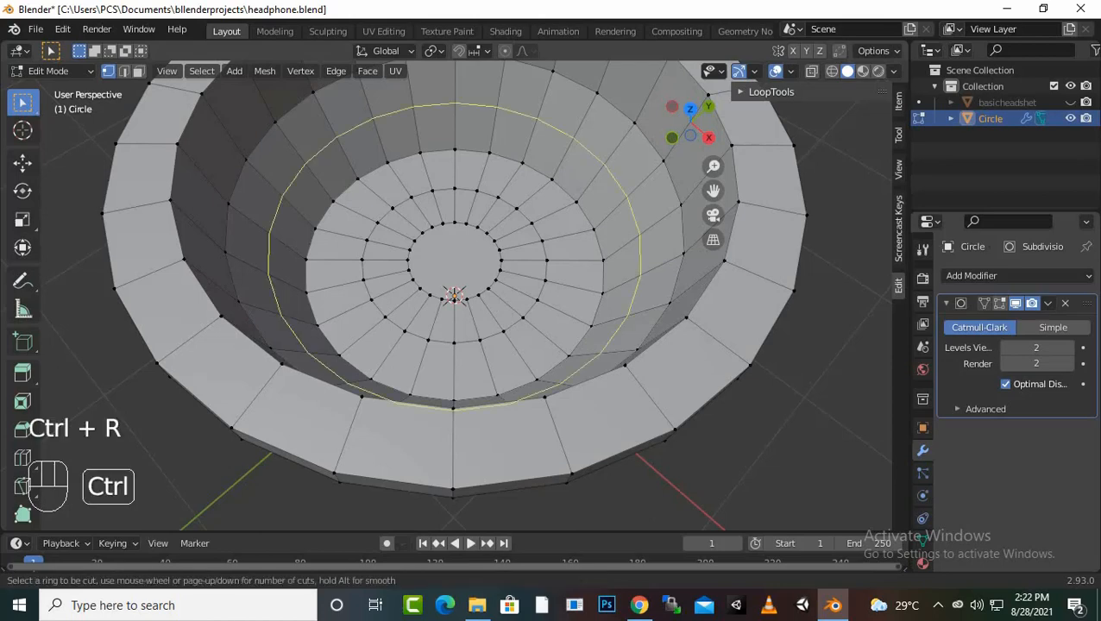
left_click(585, 172)
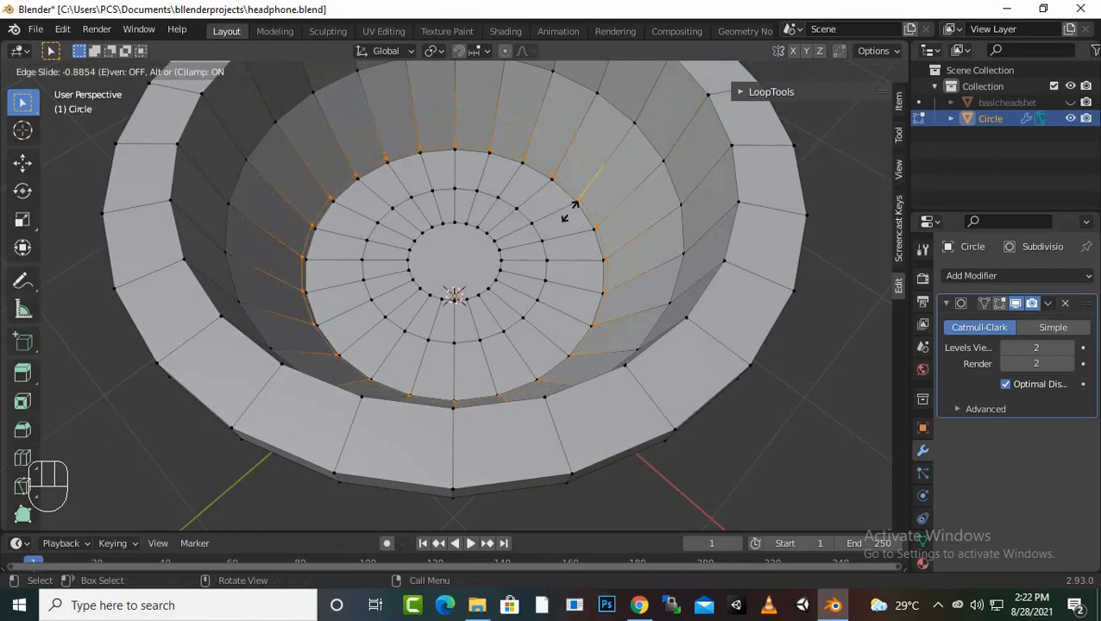
left_click(569, 214)
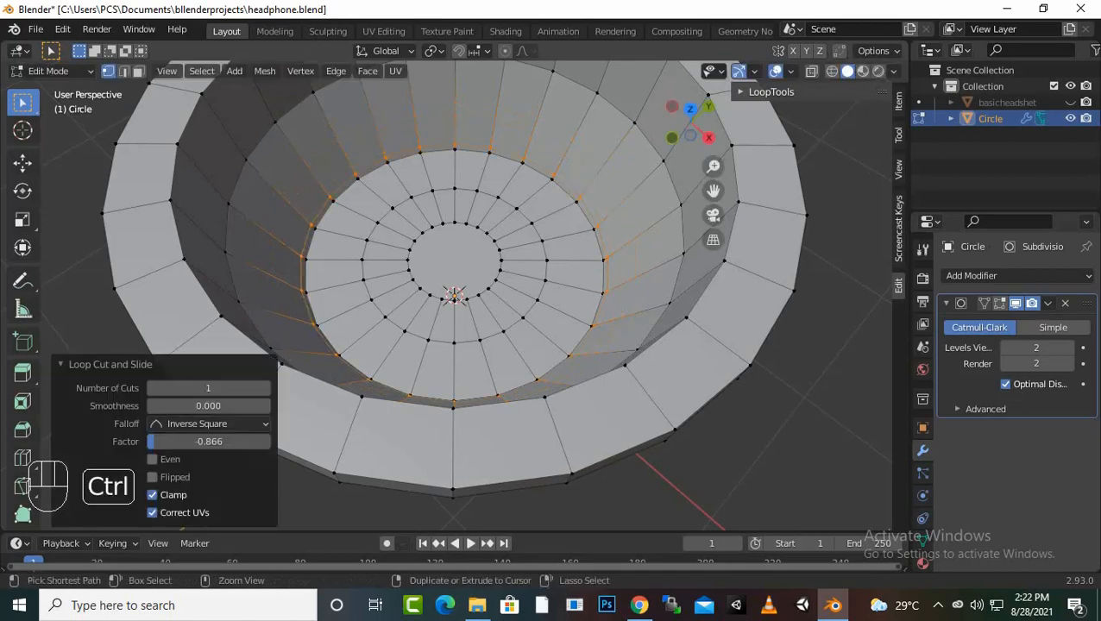
key("ctrl+r")
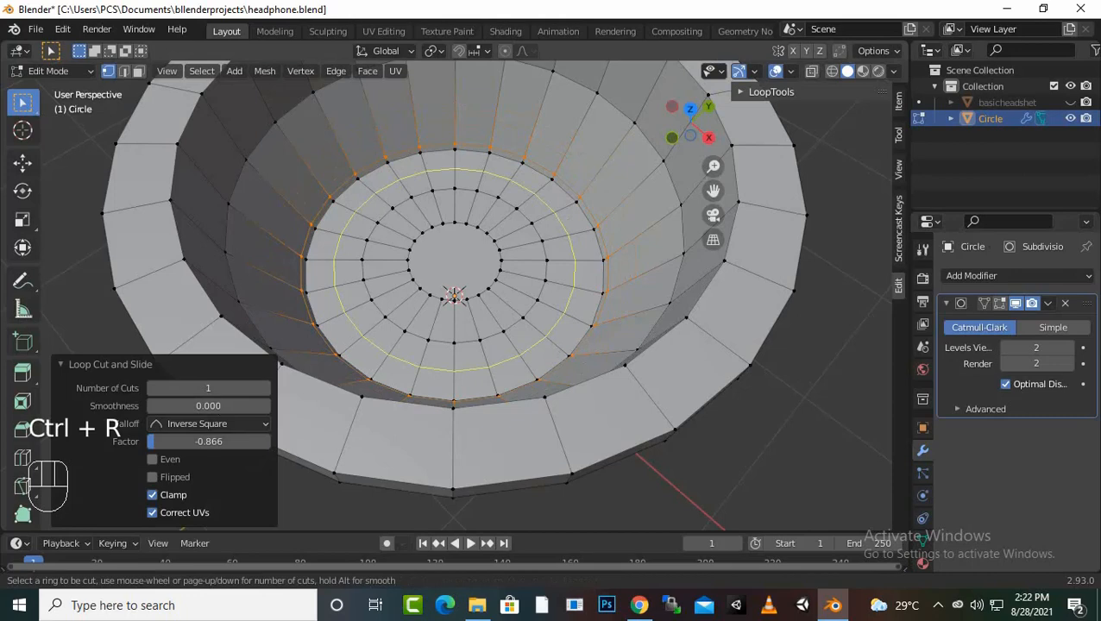
left_click(576, 246)
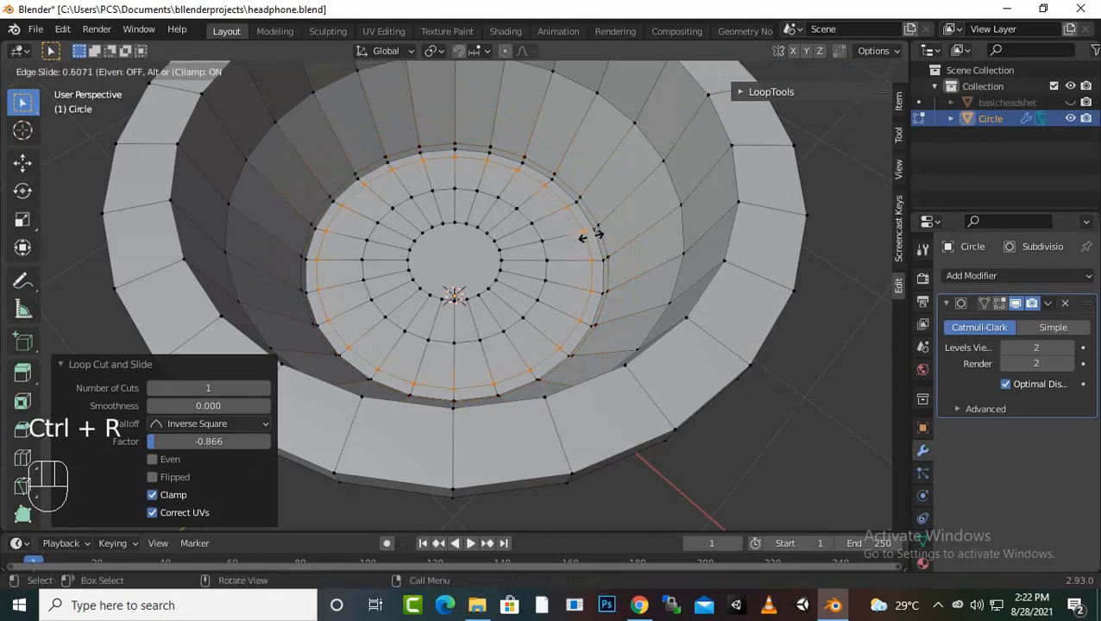
left_click(594, 235)
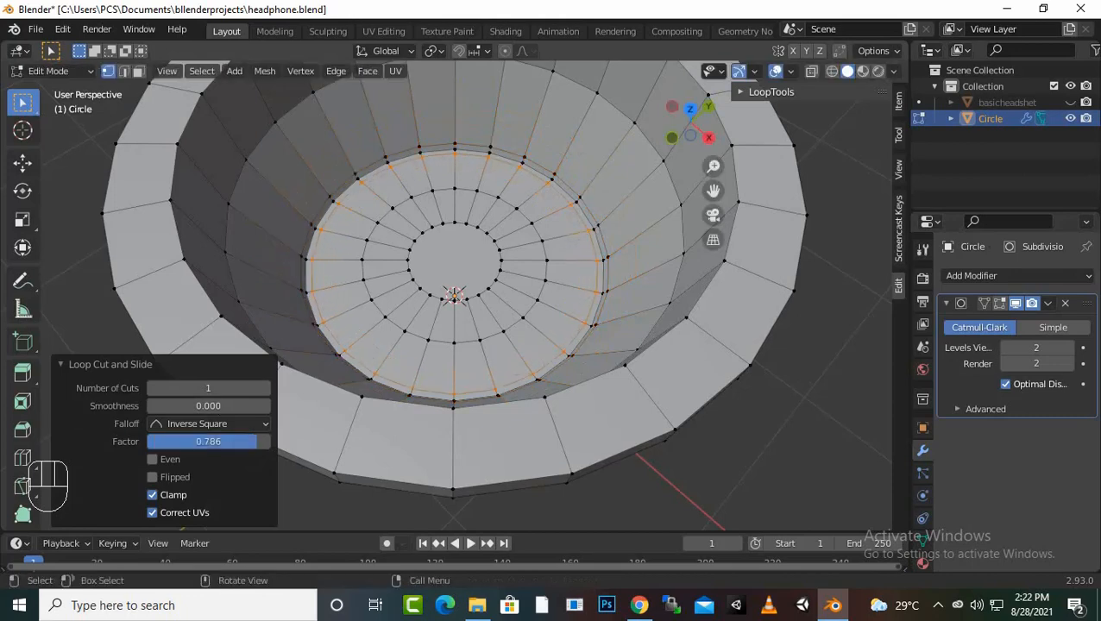
Step: Enable the Subdivision modifier's Edit Mode display, clear the selection, and check the cup in Object Mode before returning to Edit Mode
left_click(999, 303)
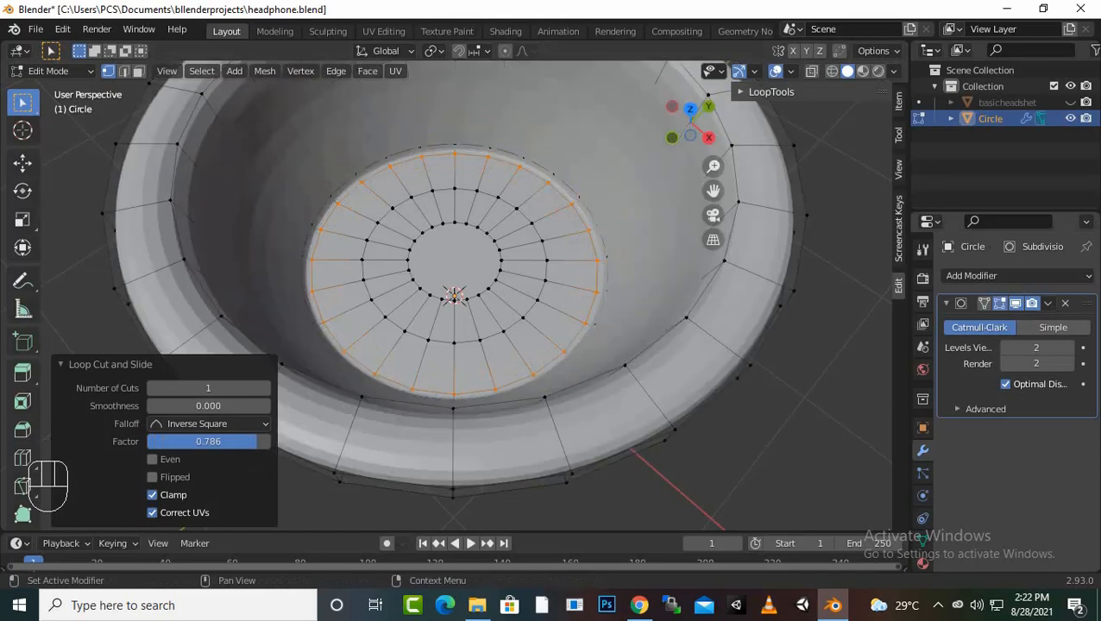
scroll(455, 285, "down", 3)
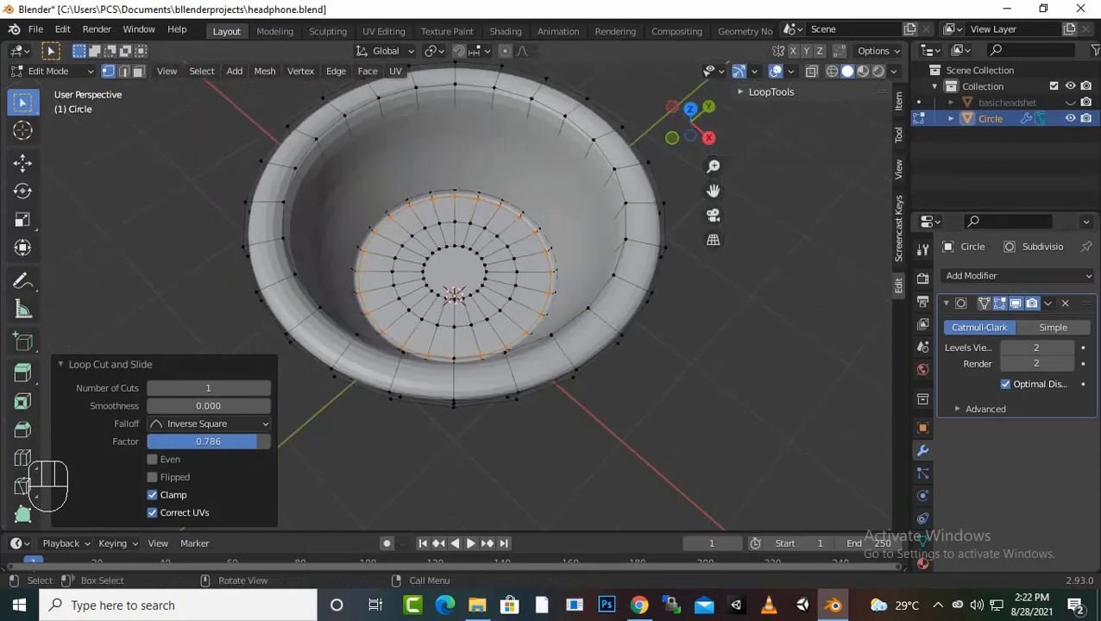
left_click(733, 345)
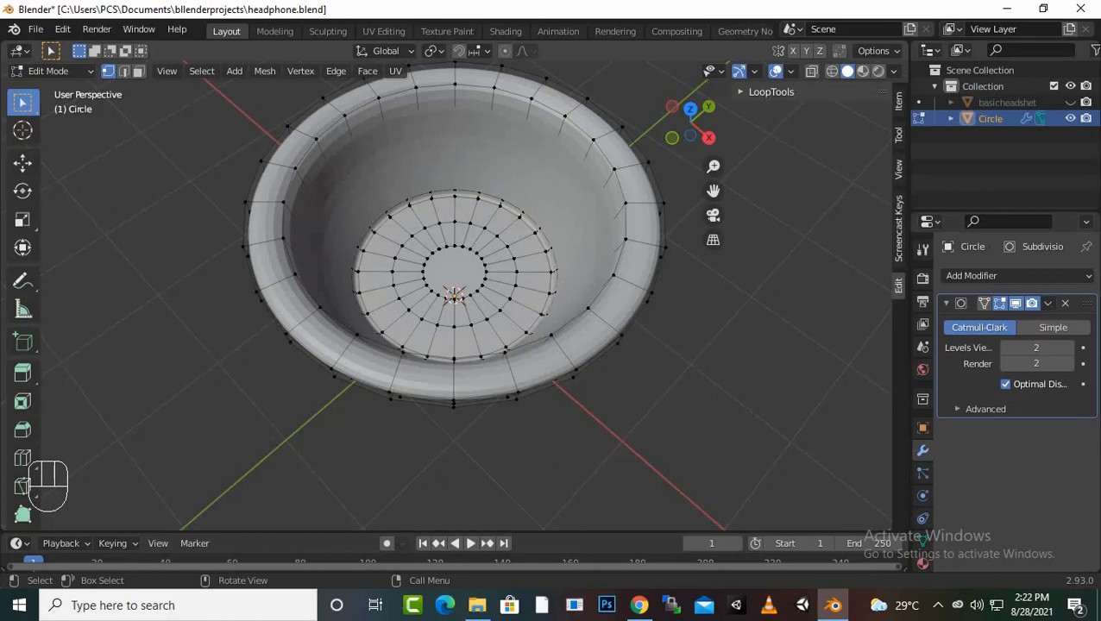
key("Tab")
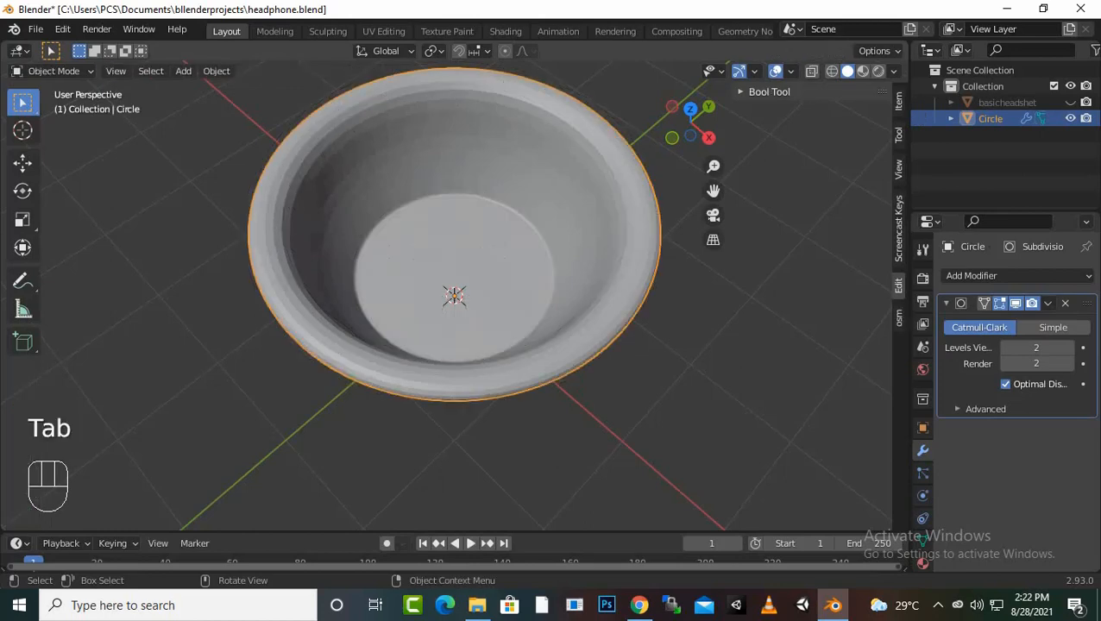
key("Tab")
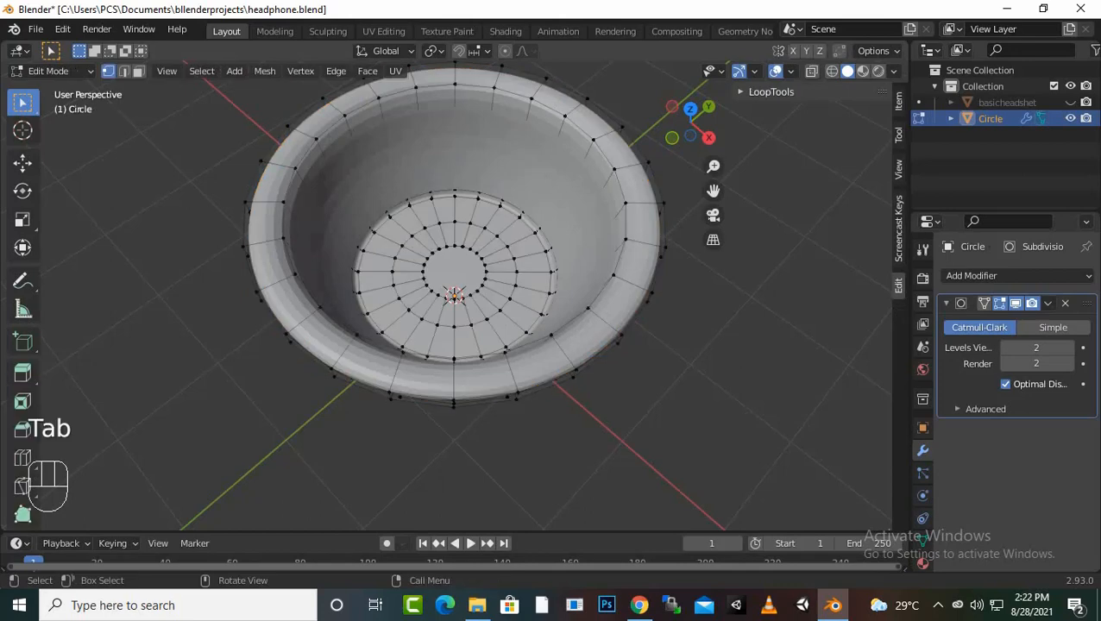
Step: Turn off the Subdivision modifier's Edit Mode display and add a loop cut just below the inner wall's bend at factor 0.803
left_click(999, 304)
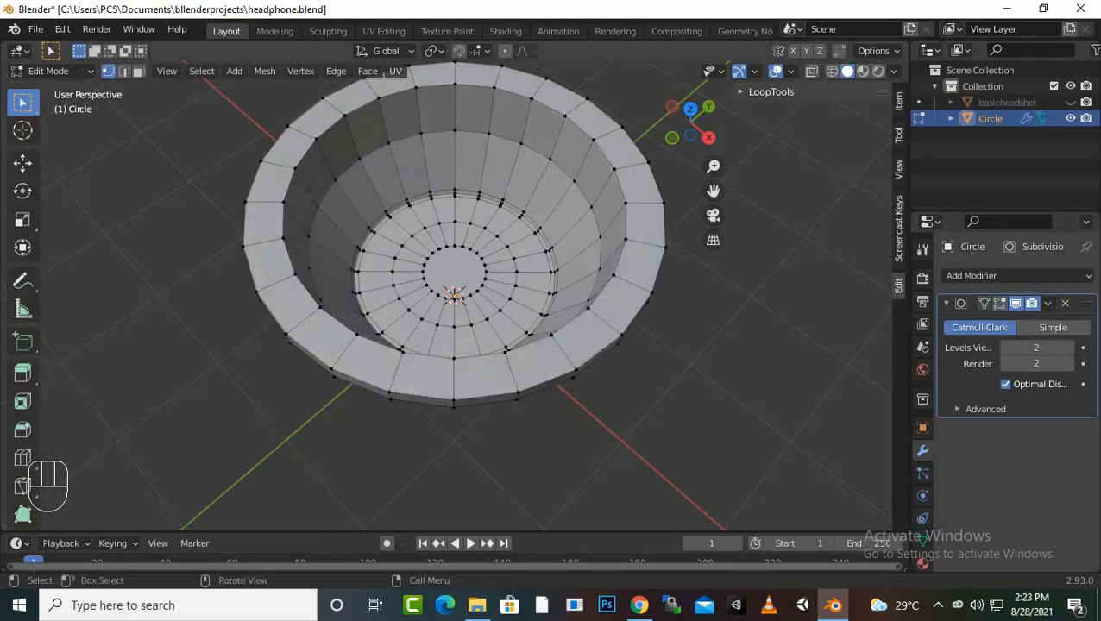
key("ctrl+r")
left_click(563, 195)
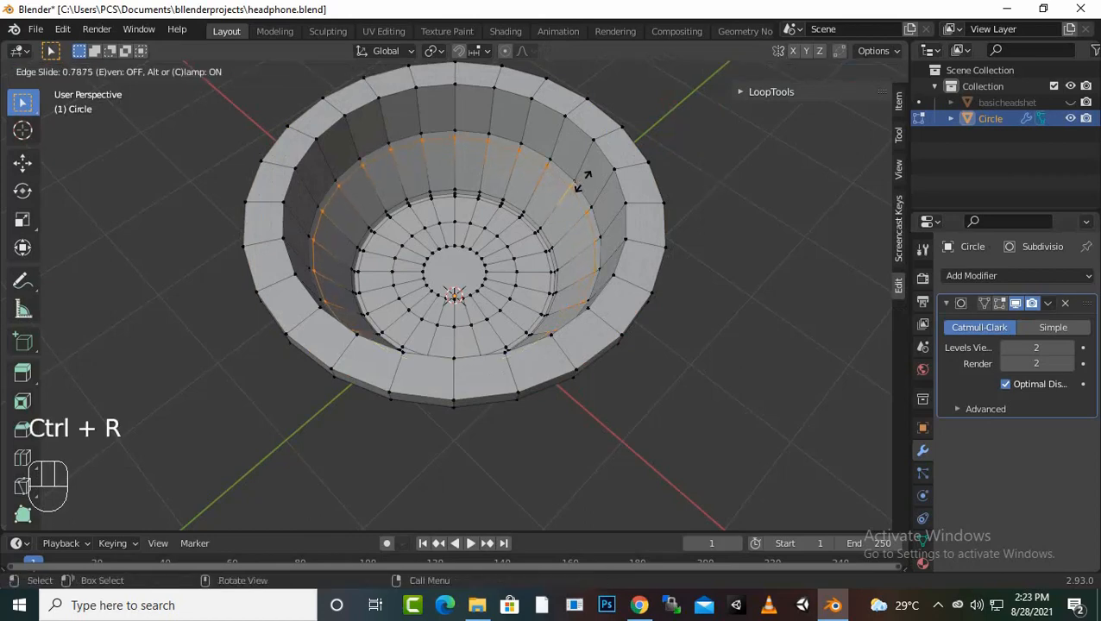
left_click(584, 182)
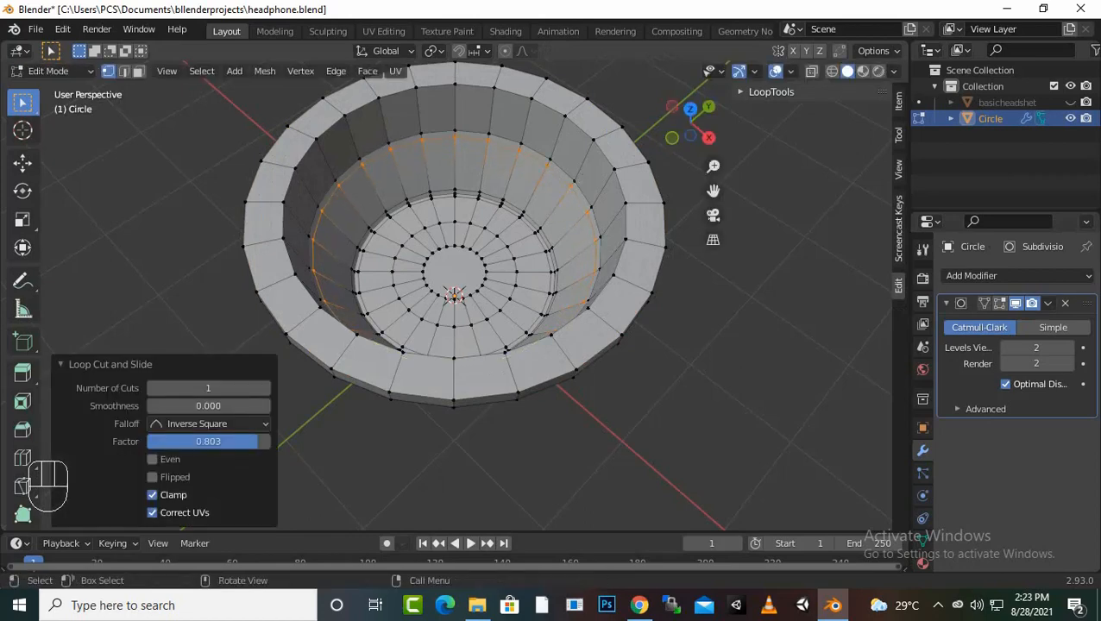
Step: Add a loop cut just above the inner wall's bend at factor -0.733 and clear the selection
key("ctrl")
key("ctrl+r")
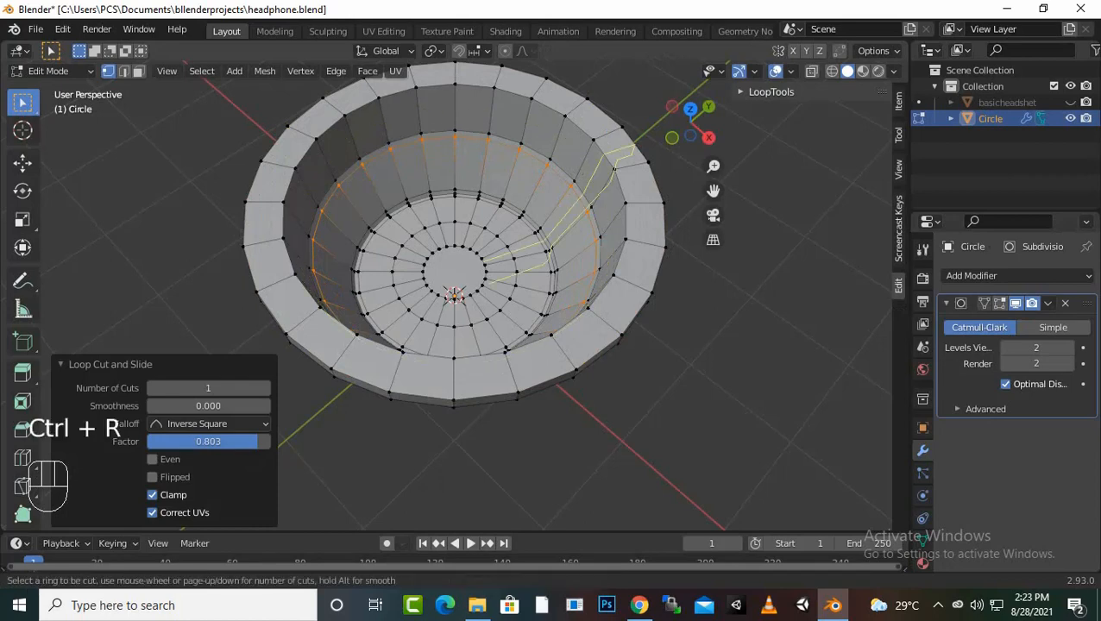
left_click(599, 183)
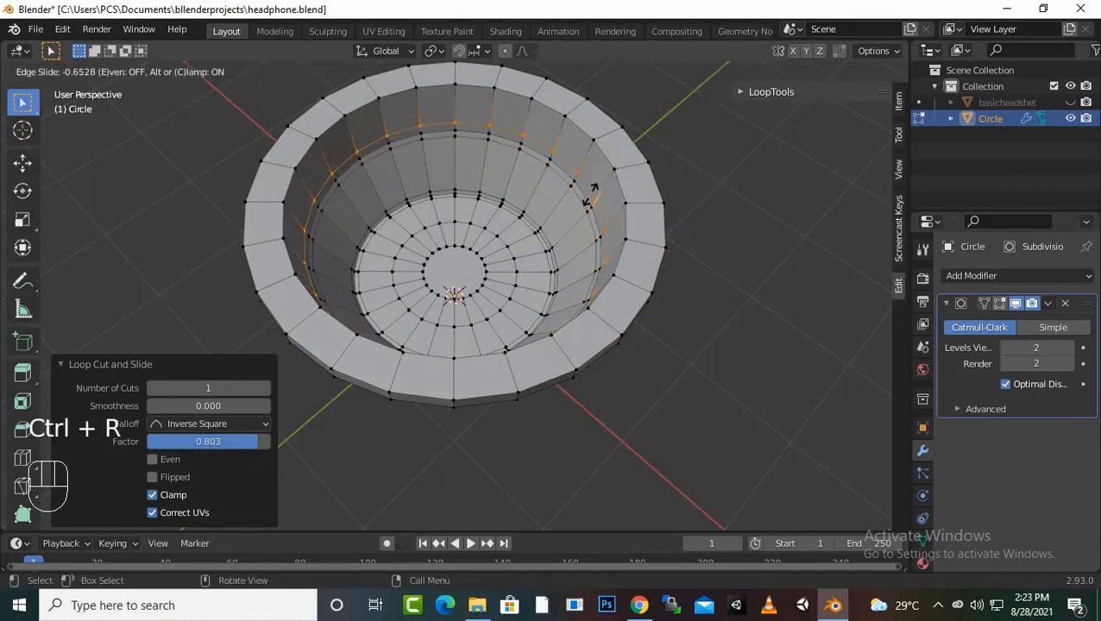
left_click(592, 191)
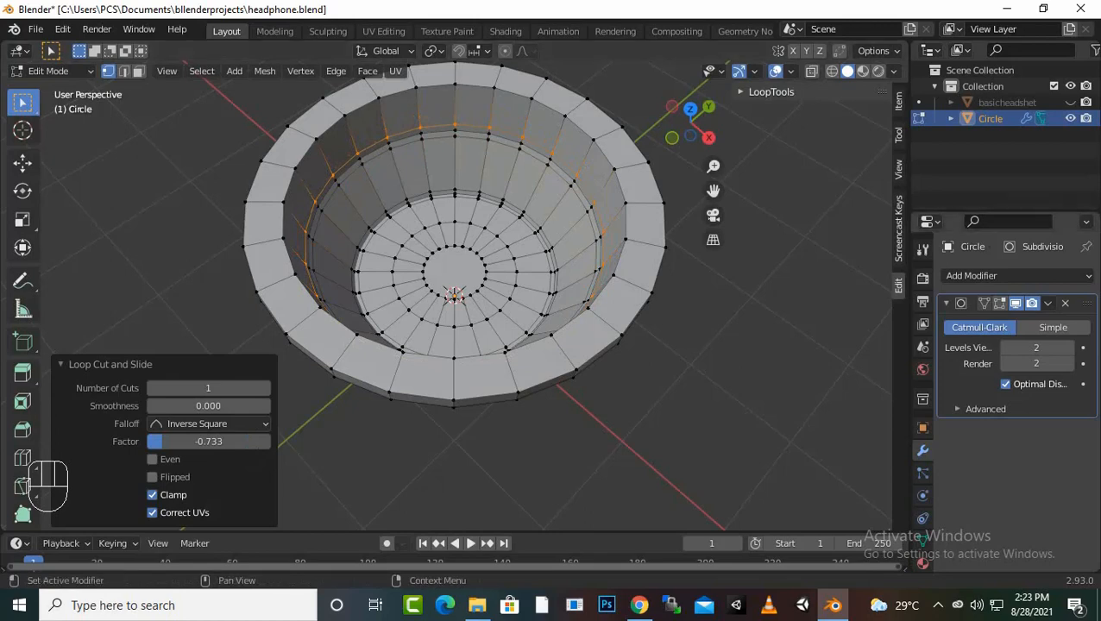
key("ctrl")
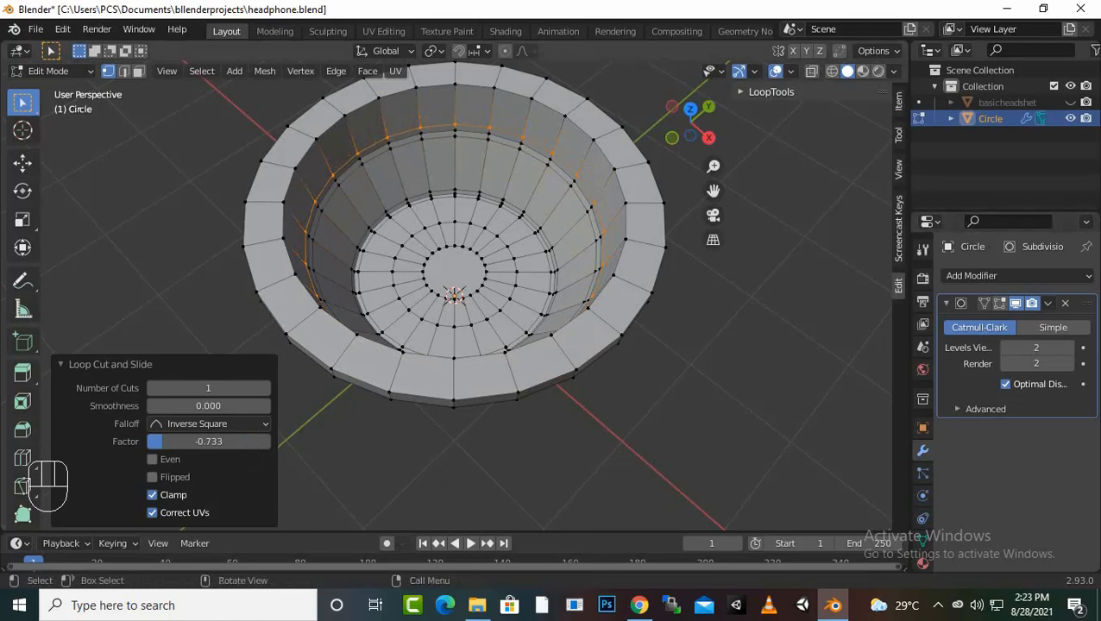
key("alt+a")
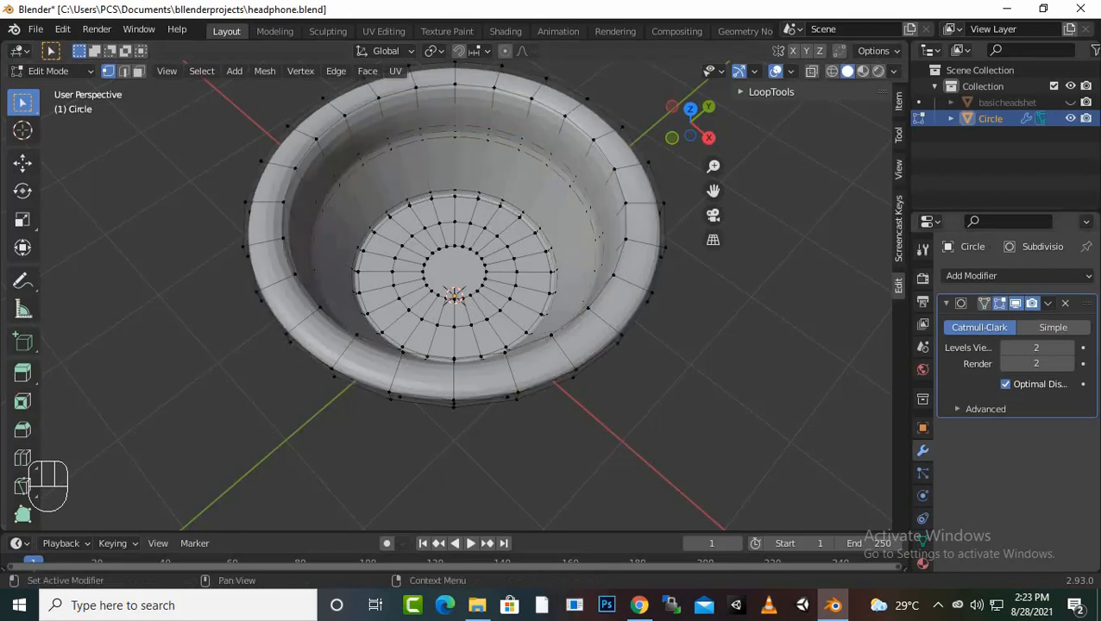
Step: Switch to face selection with the cup's sloped outer wall in side view
scroll(455, 259, "down", 5)
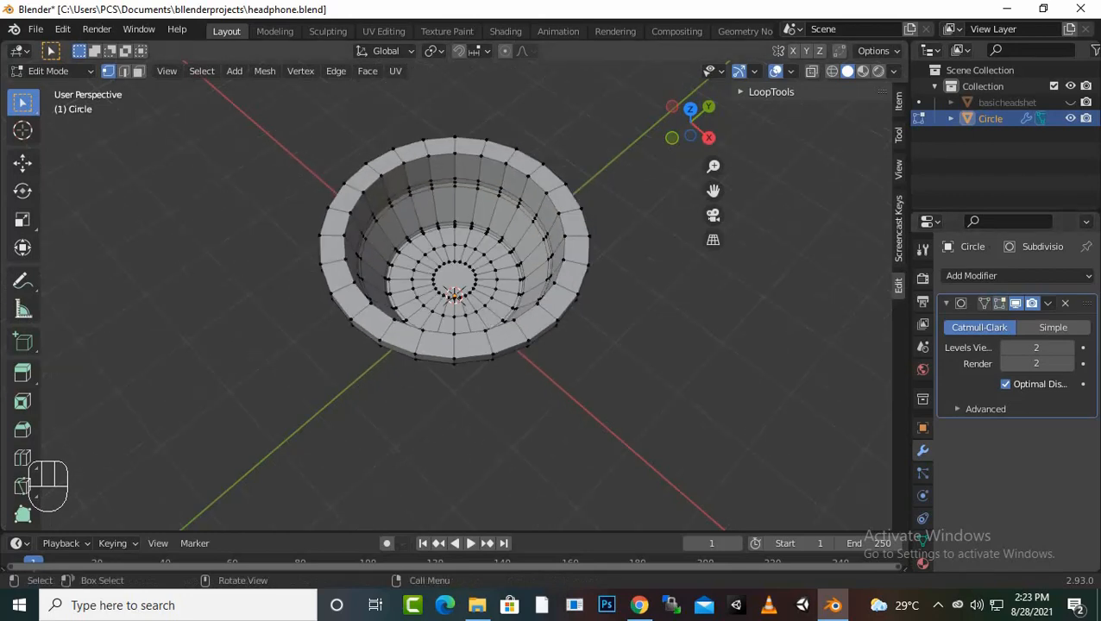
middle_click_drag(483, 328, 470, 188)
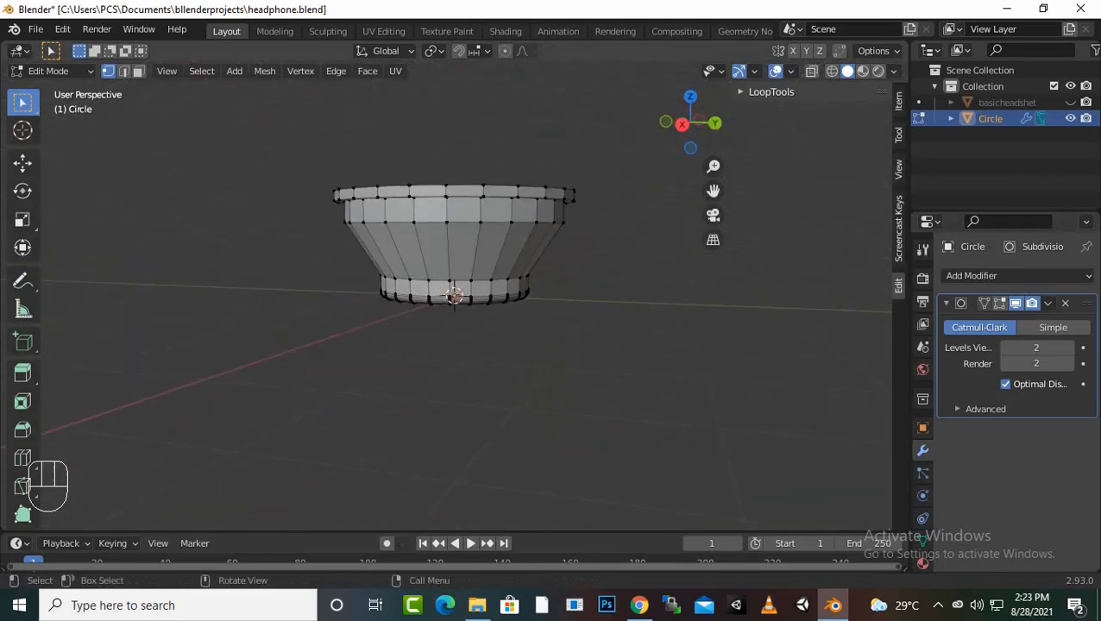
scroll(455, 259, "up", 2)
left_click(447, 272)
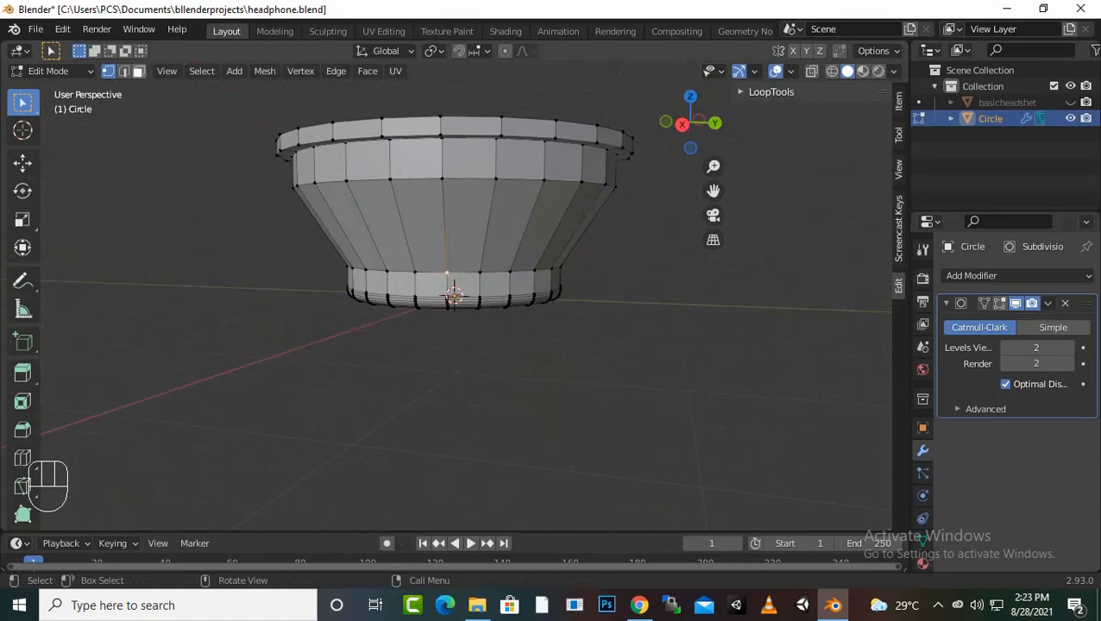
key("3")
left_click(512, 226)
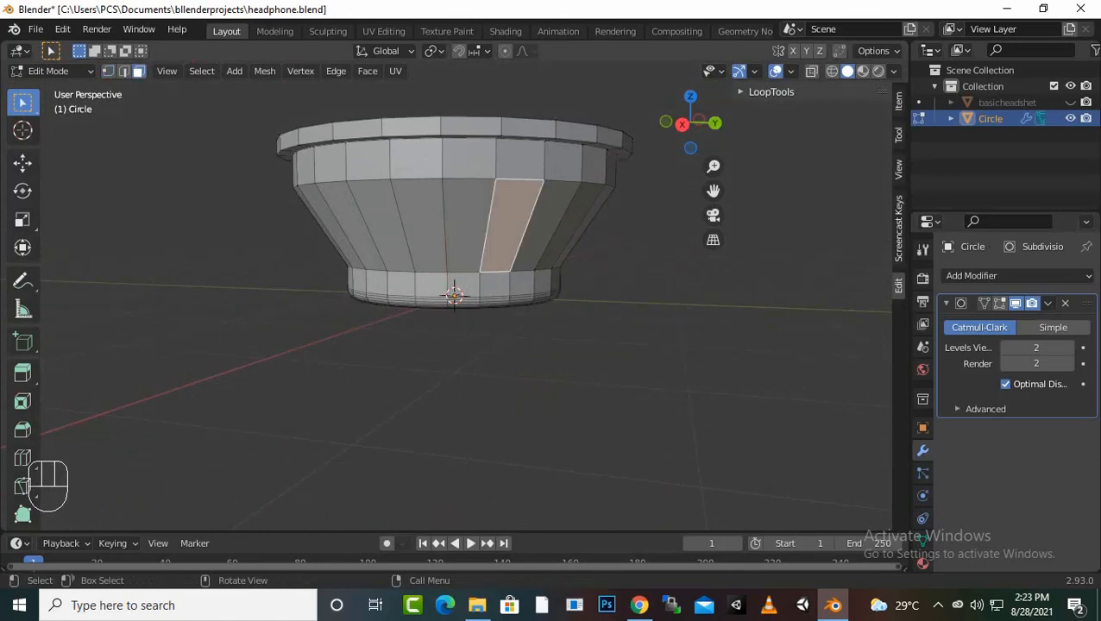
left_click(469, 226, "alt")
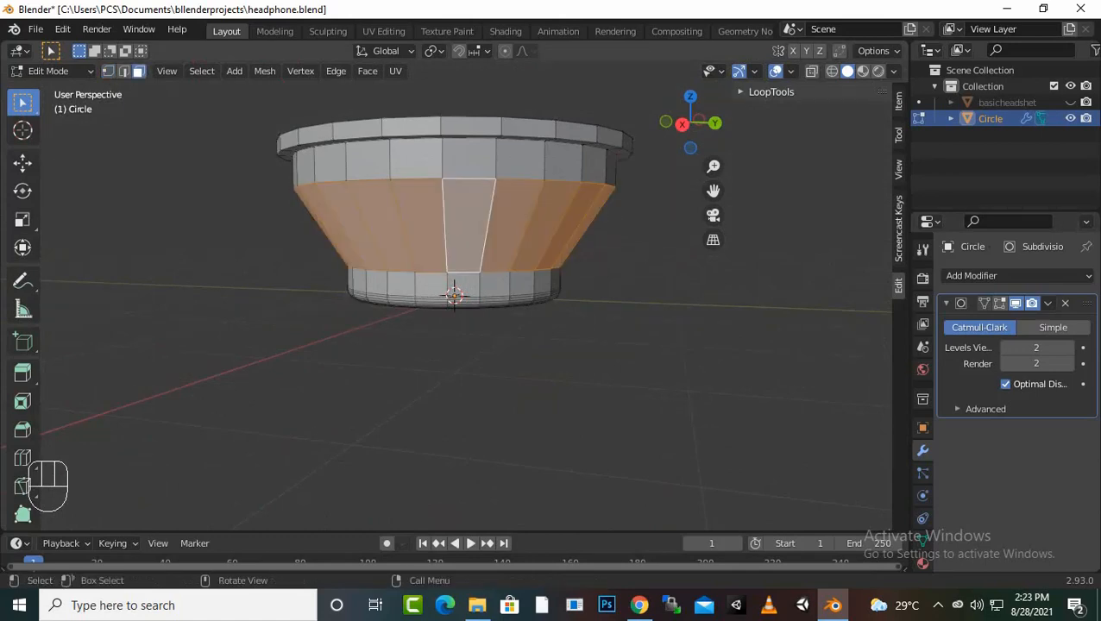
left_click(470, 226)
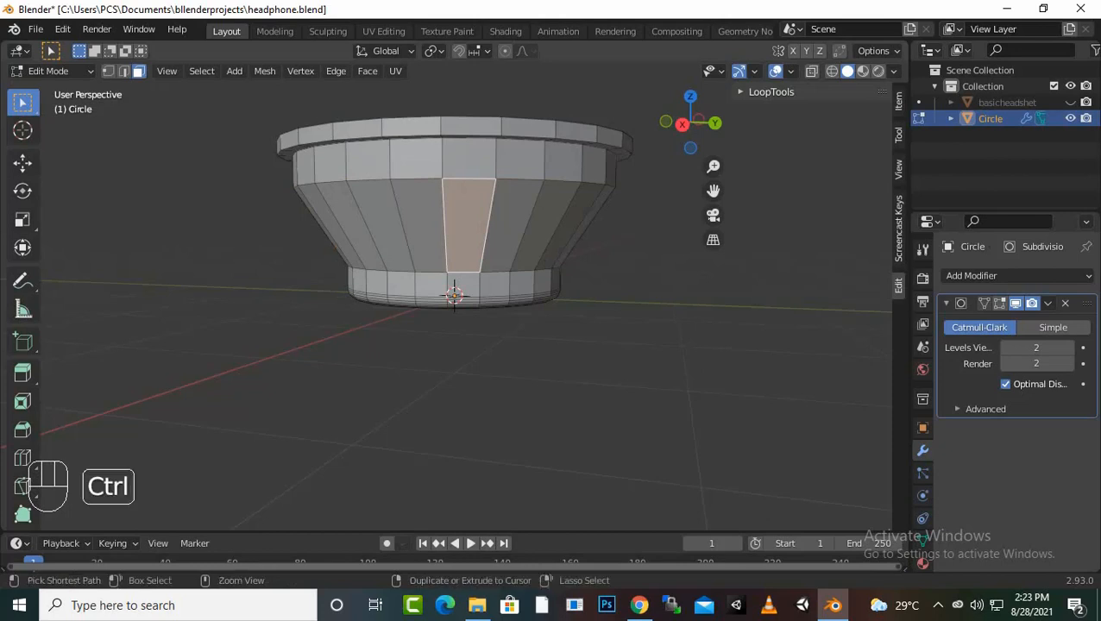
left_click(512, 227, "ctrl")
scroll(454, 216, "down", 2)
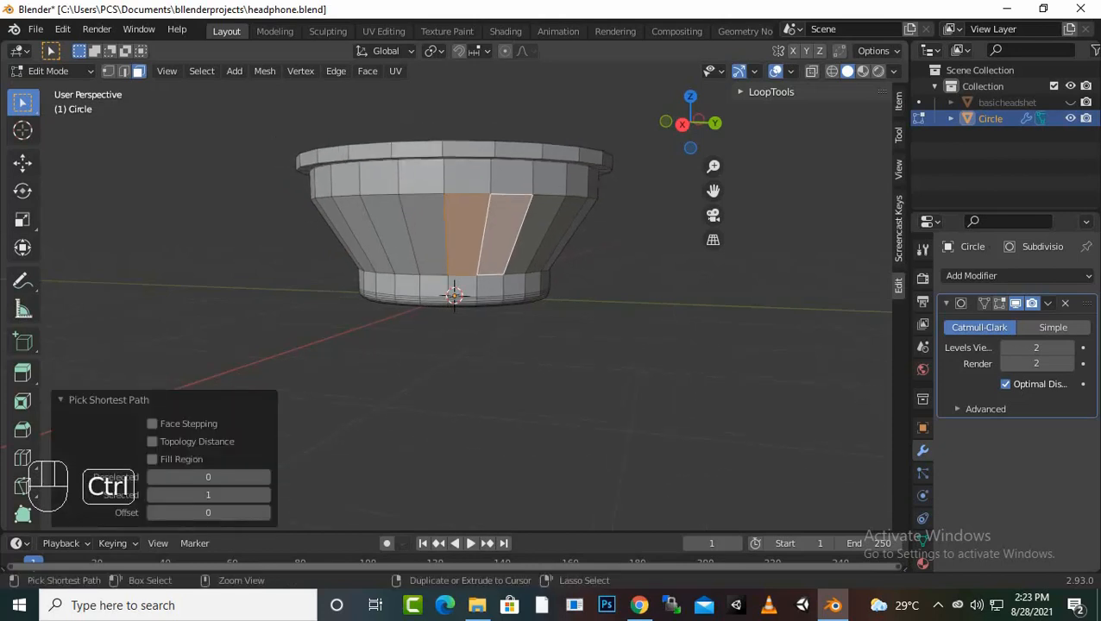
left_click(392, 234, "ctrl")
left_click(366, 234, "ctrl")
mouse_move(365, 234)
middle_mouse_down("ctrl")
mouse_move(365, 245)
mouse_move(366, 221)
middle_mouse_up("ctrl")
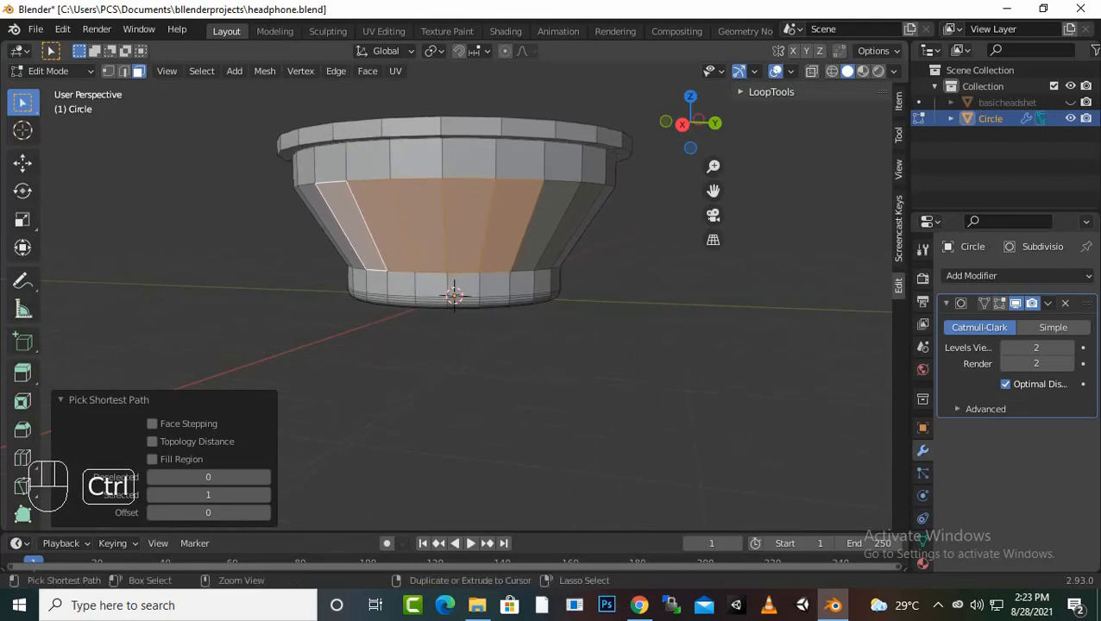
left_click(484, 371)
Step: Select pairs of adjacent faces around the cup's sloped outer wall, skipping two faces between pairs
left_click(511, 226)
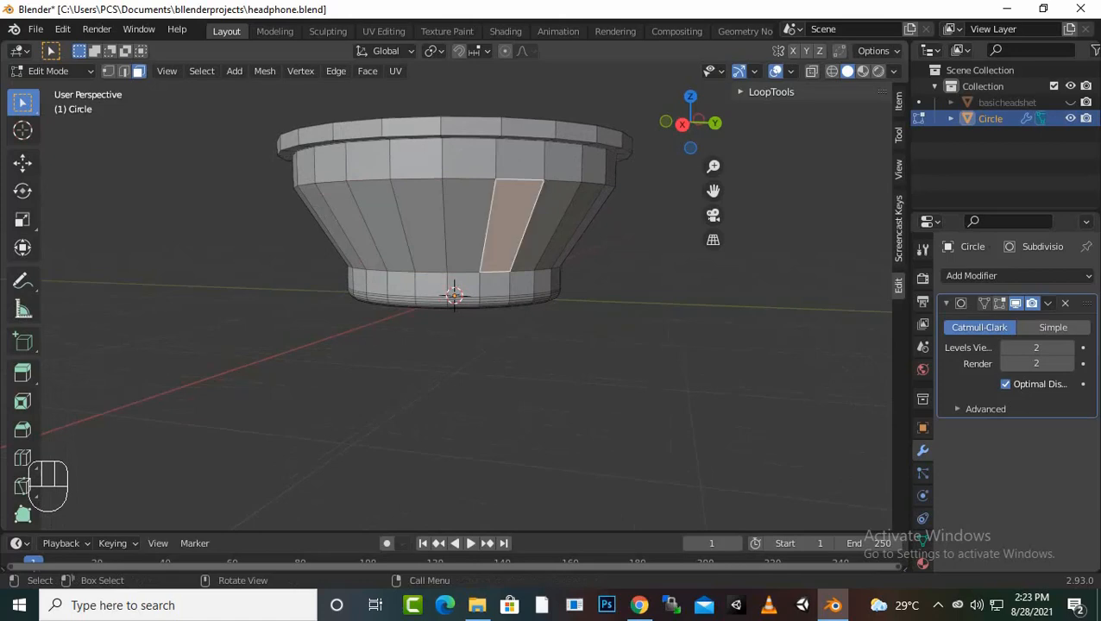
left_click(468, 226, "ctrl")
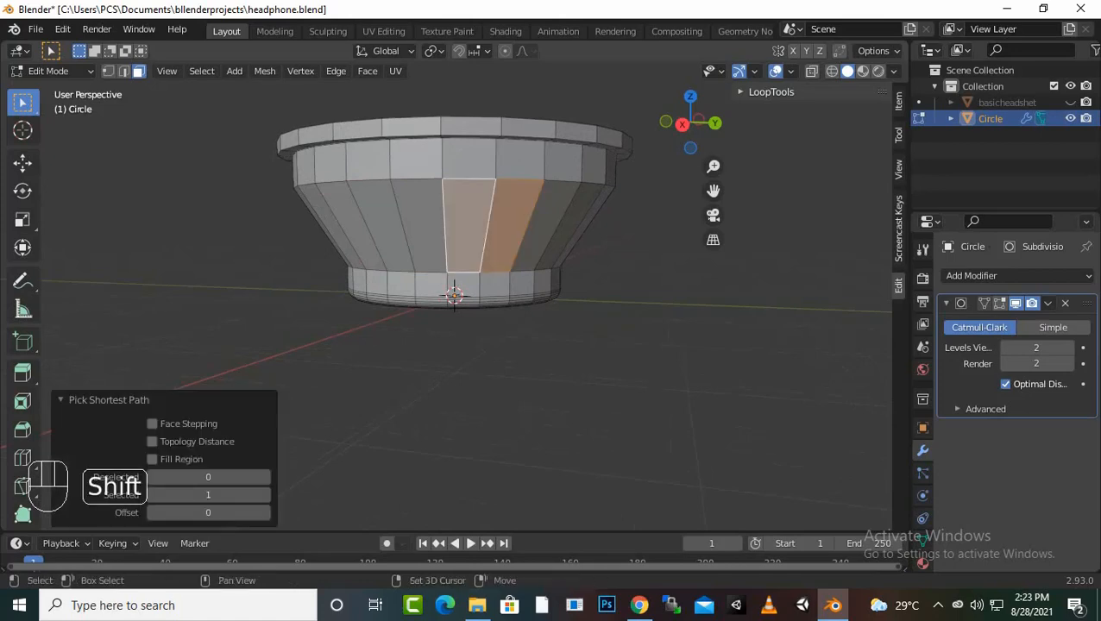
left_click(354, 226, "shift")
left_click(332, 226, "shift")
middle_click_drag(332, 226, 325, 260, "shift")
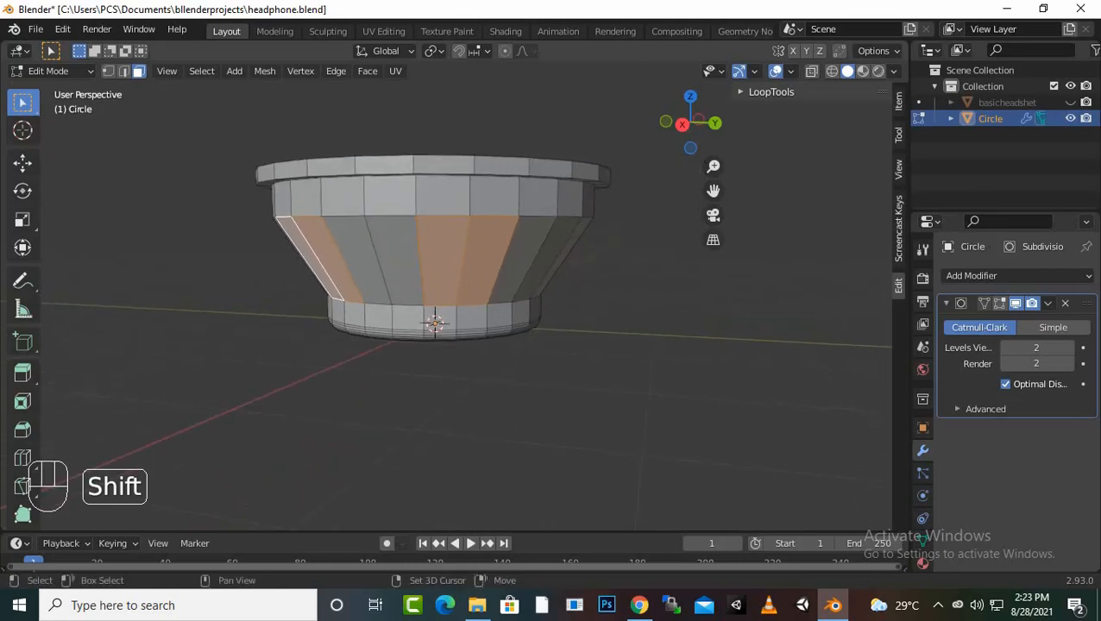
left_click_drag(695, 130, 681, 129)
left_click(470, 267, "shift")
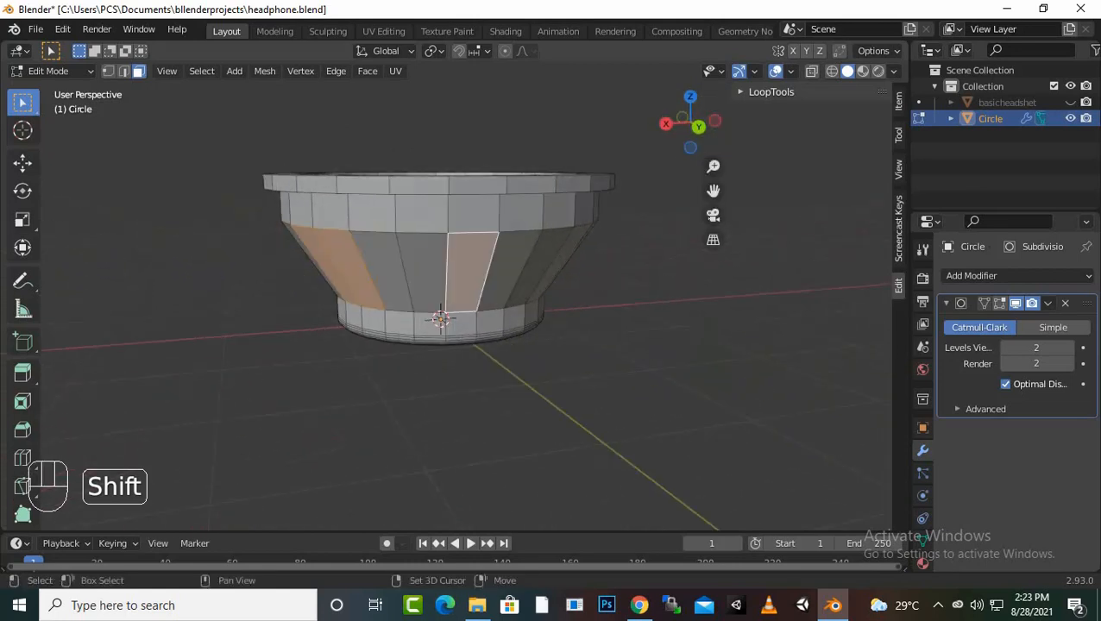
Step: Add the remaining pairs of adjacent sloped side faces around the cup to the face selection, leaving gaps between the pairs
left_click(513, 269, "shift")
left_click_drag(691, 128, 578, 112)
left_click(479, 276, "shift")
left_click(519, 276, "shift")
left_click(499, 266, "shift")
left_click(536, 264, "shift")
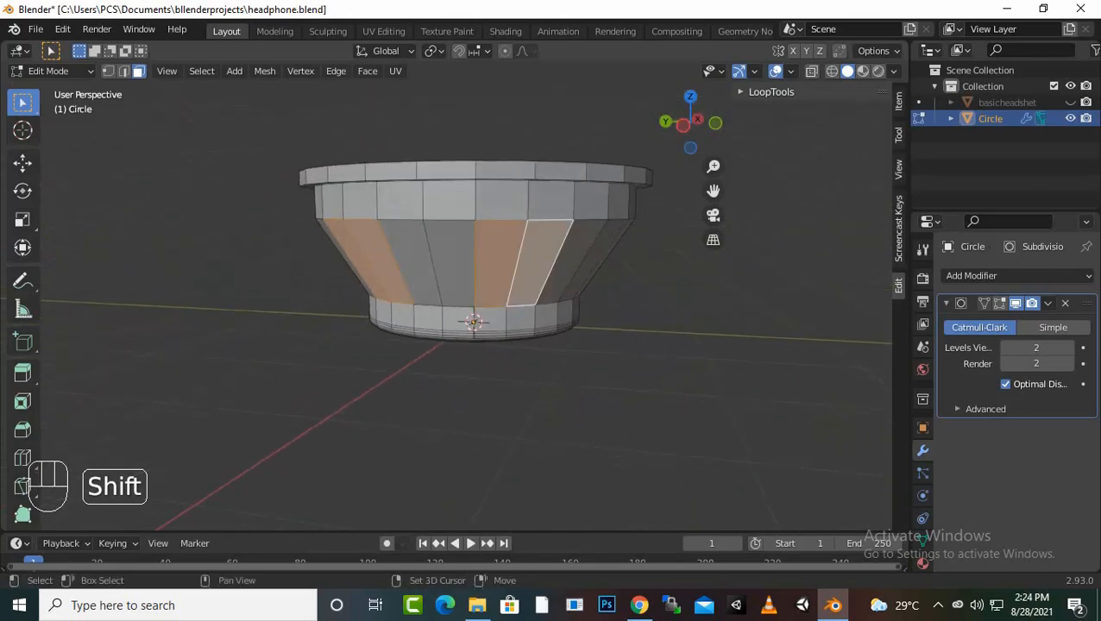
left_click_drag(690, 123, 517, 126)
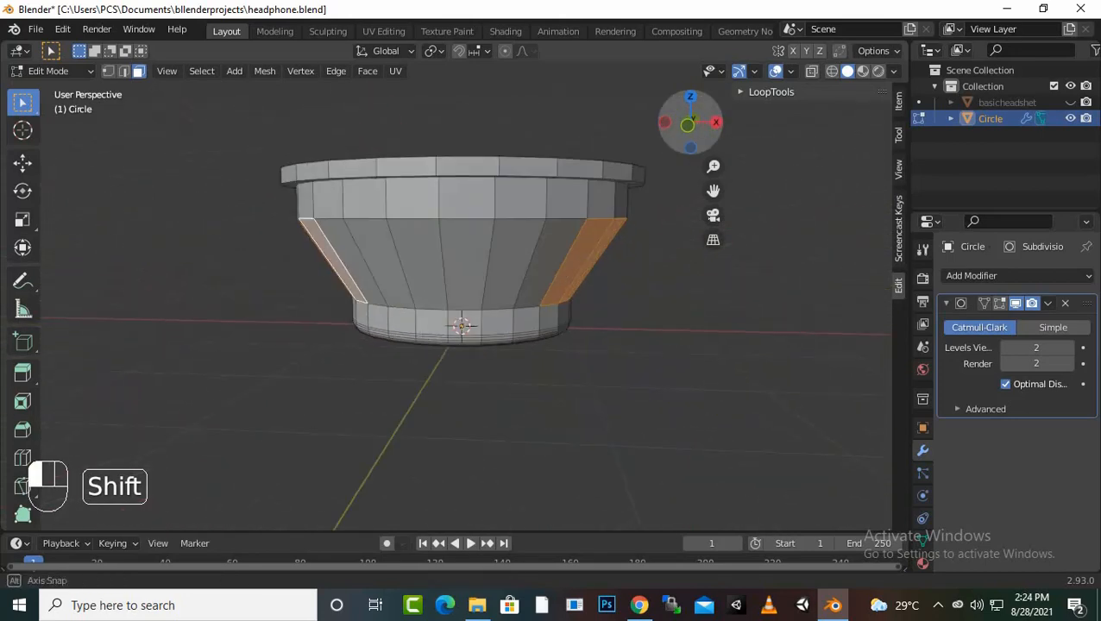
left_click(417, 263, "shift")
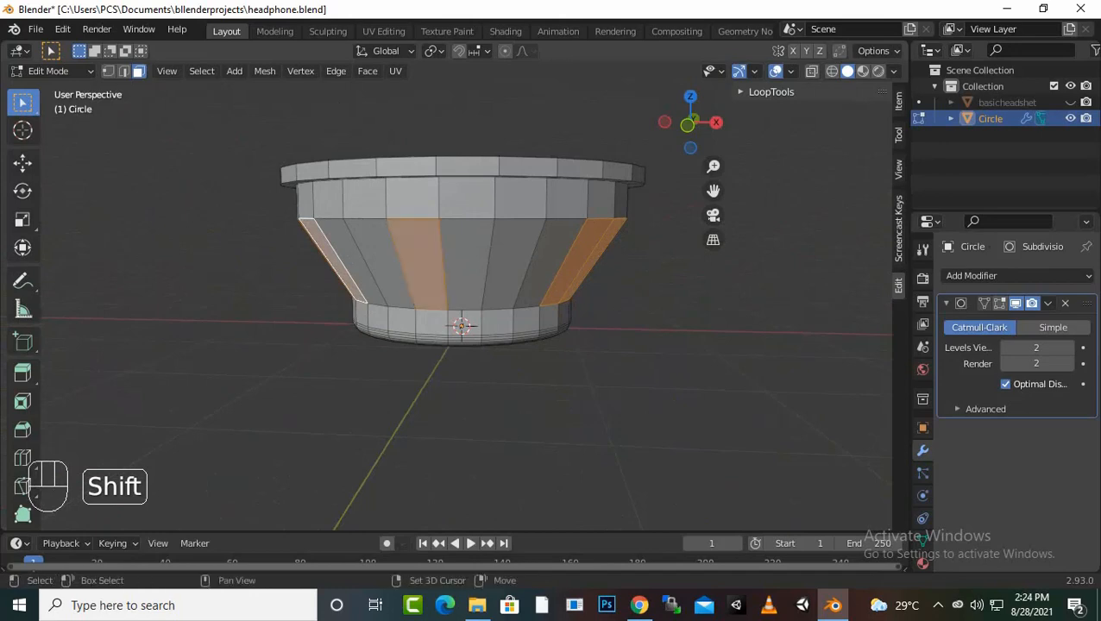
left_click(467, 265, "shift")
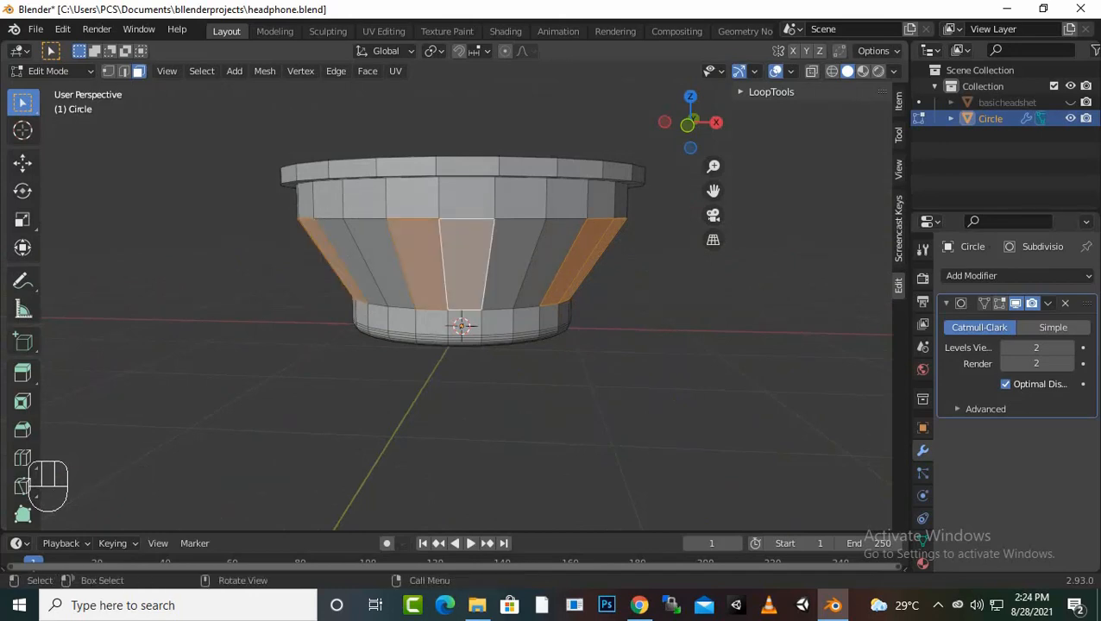
Step: Extrude the selected face pairs in place and push them inward with Shrink/Fatten by about -0.0447 m, checking the subdivided shape
key("e")
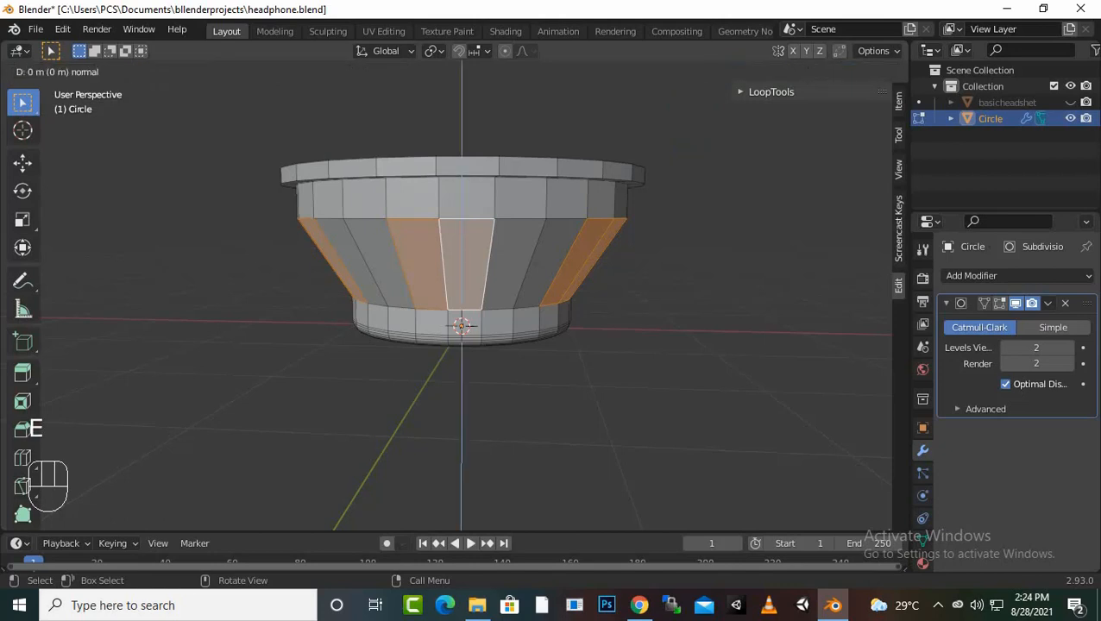
key("Escape")
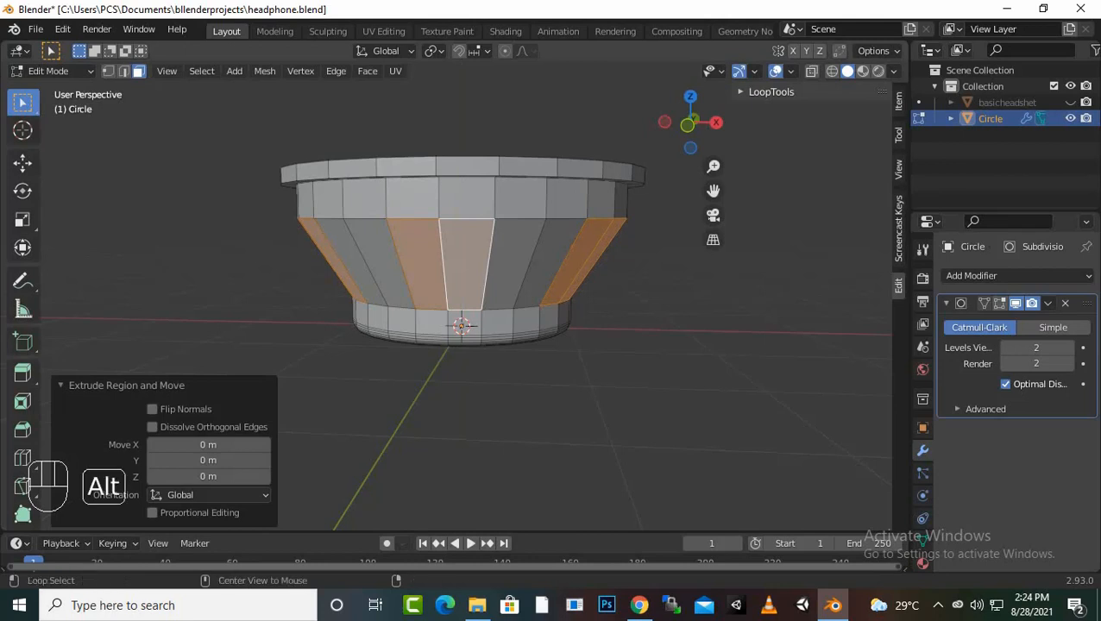
key("alt+s")
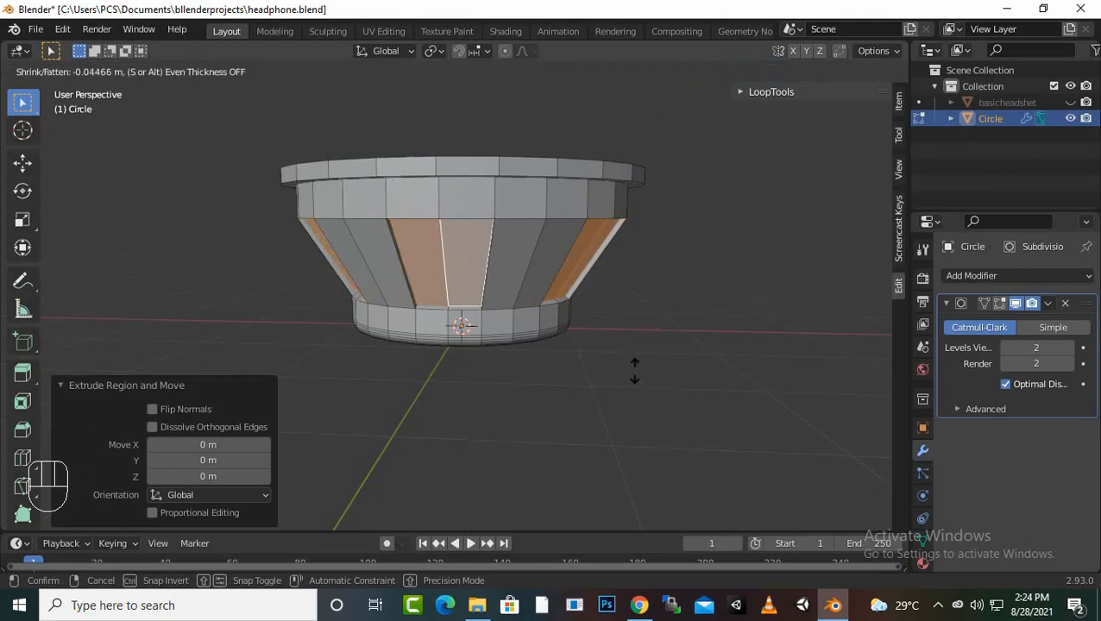
left_click(634, 371)
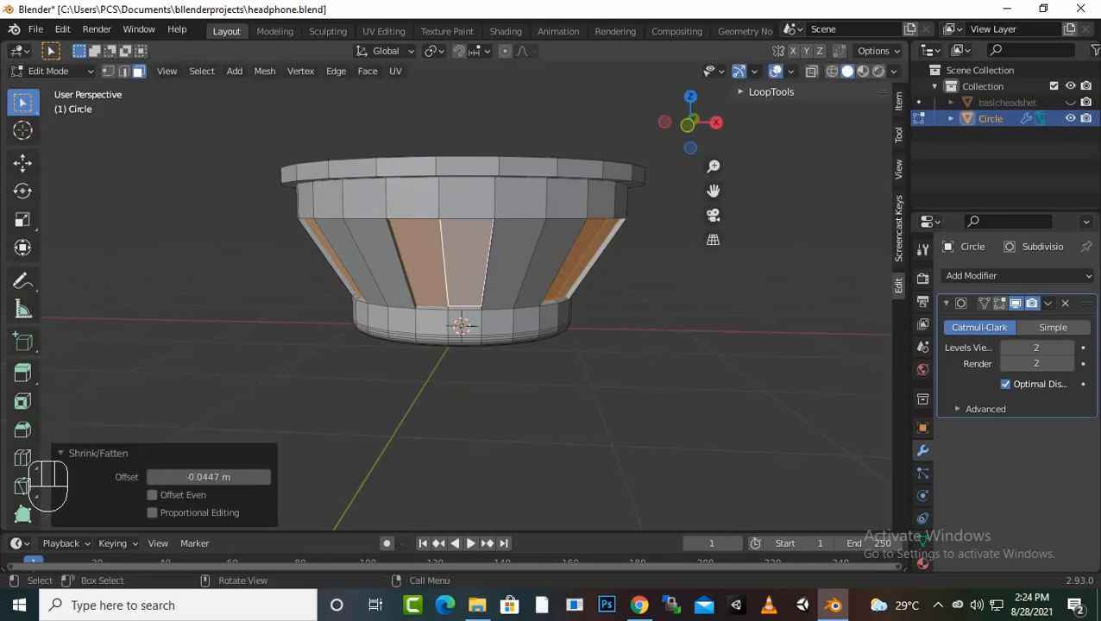
left_click(1000, 304)
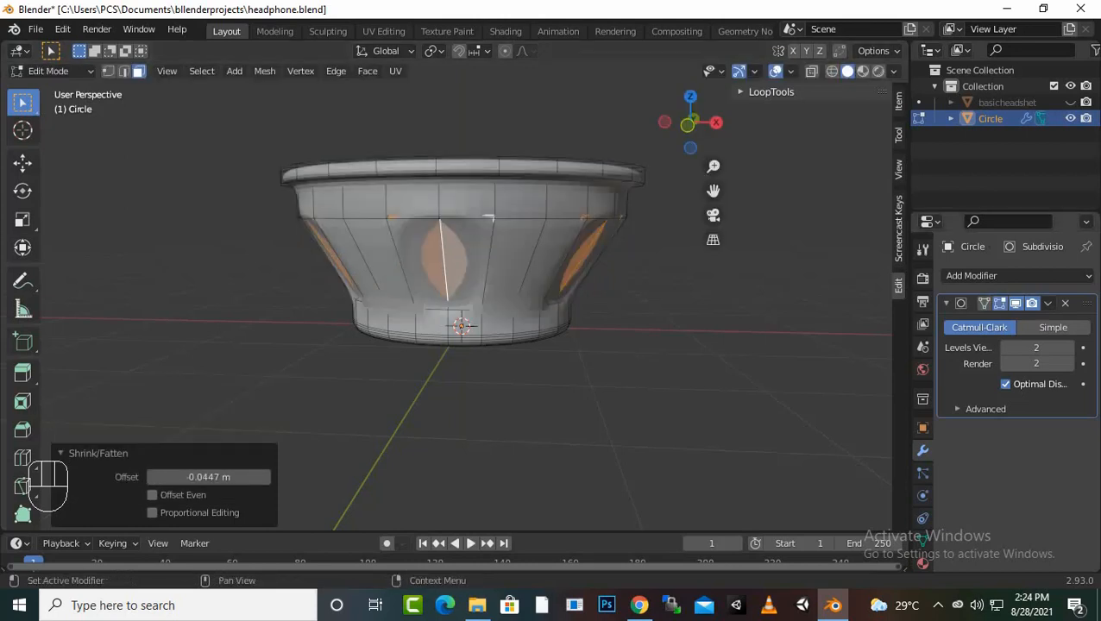
middle_click_drag(484, 406, 604, 373)
middle_click_drag(629, 211, 582, 224)
left_click(999, 304)
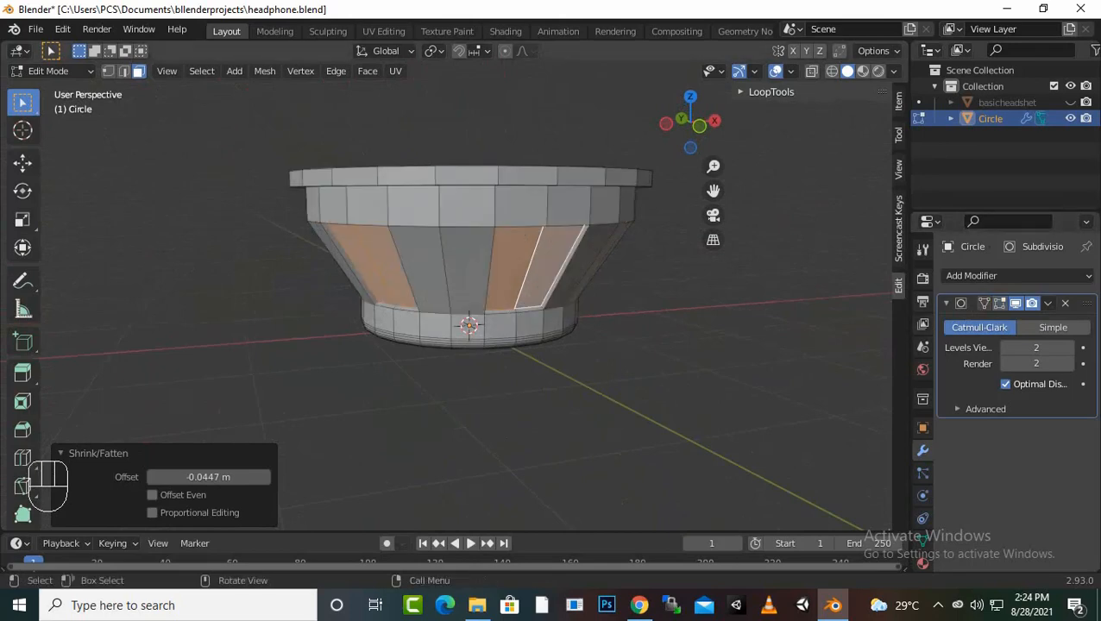
Step: Extrude the same recessed faces in place again and shrink them inward by about -0.0299 m
key("e")
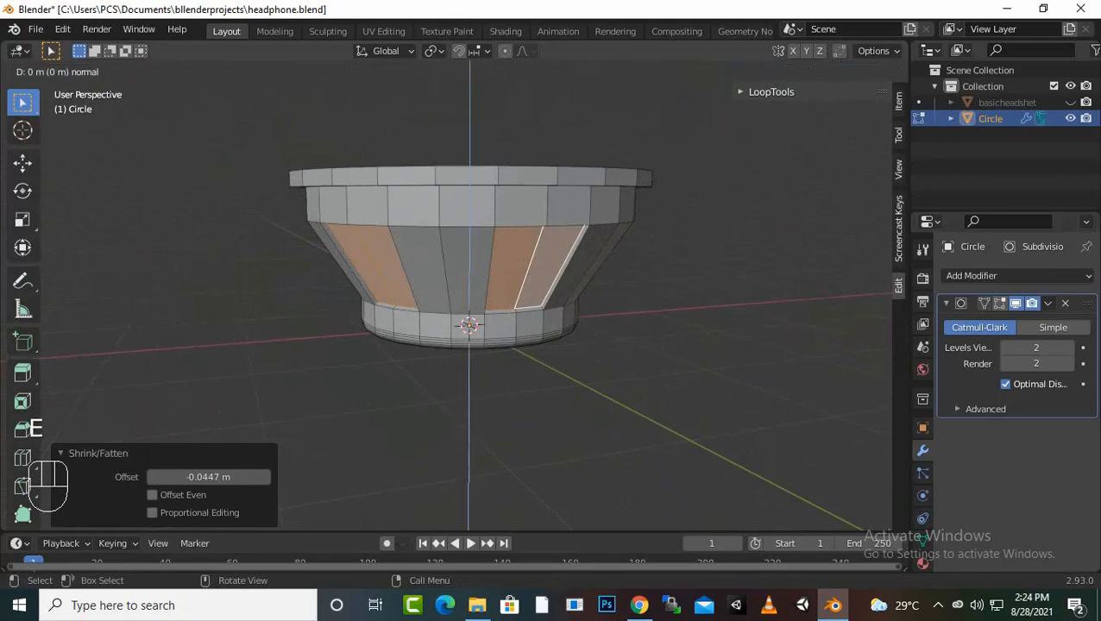
key("Escape")
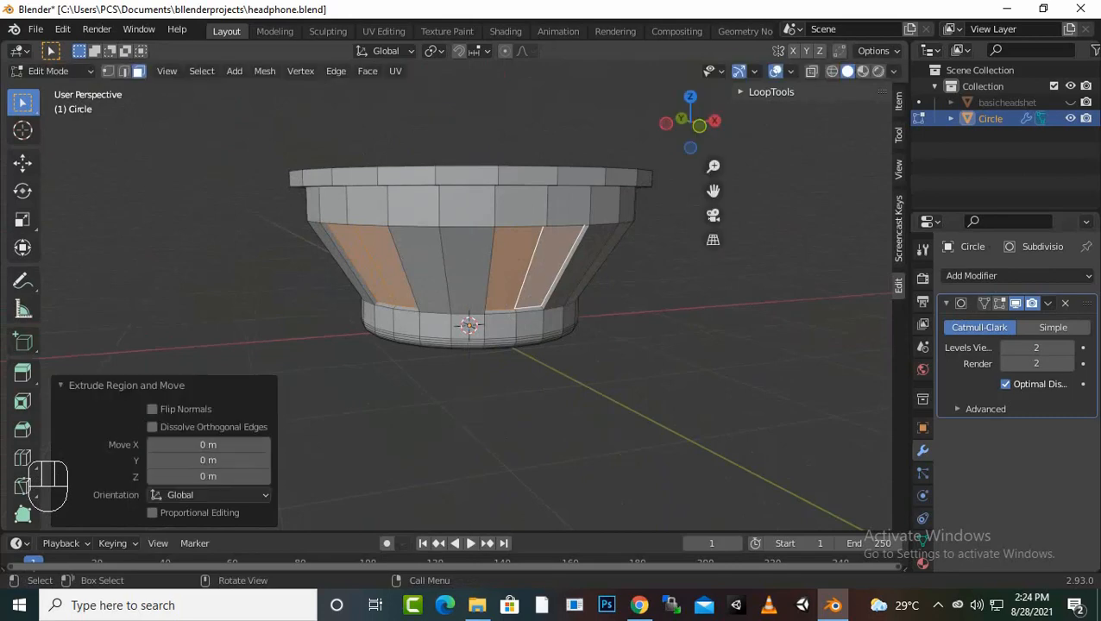
key("alt")
key("alt+s")
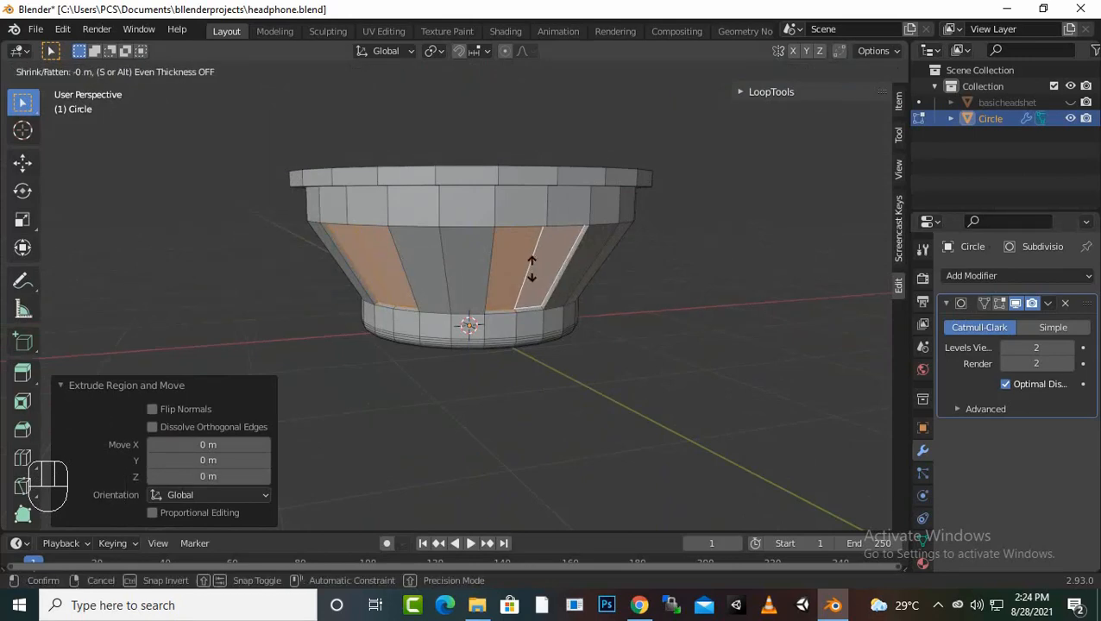
left_click(532, 270)
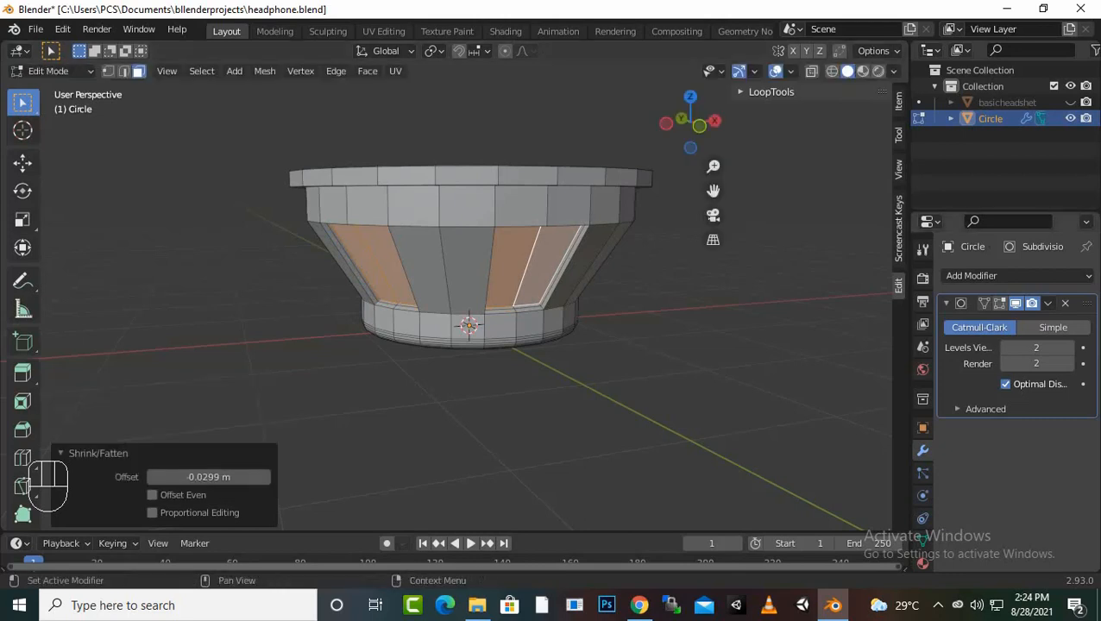
Step: Examine the side recesses with the subdivision displayed in Edit Mode and in Object Mode
left_click(999, 303)
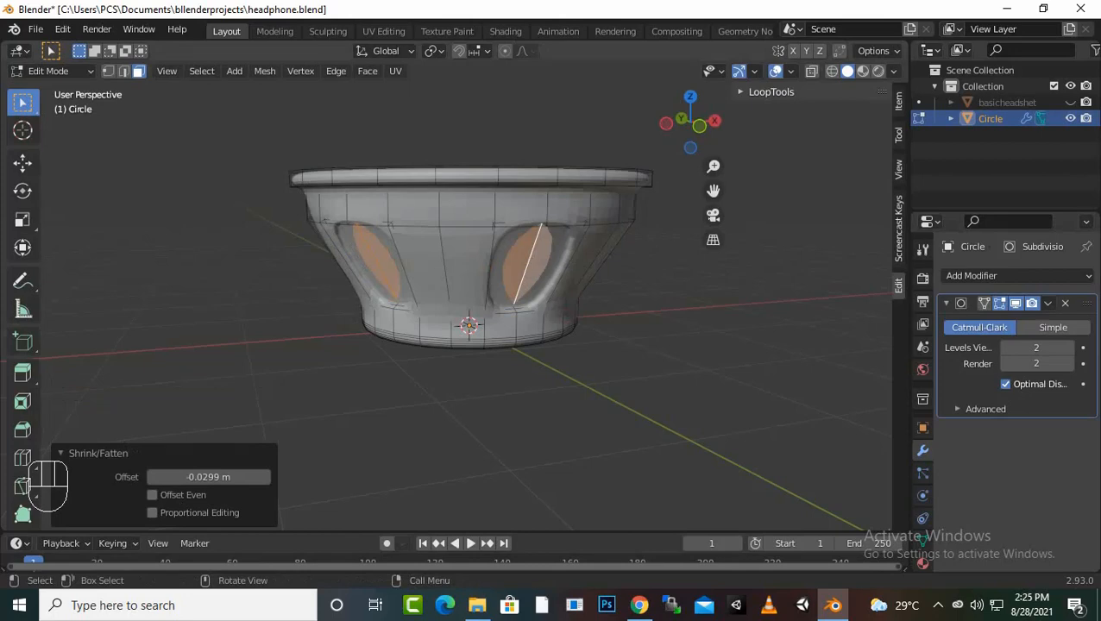
middle_click_drag(570, 294, 553, 266)
left_click(1000, 304)
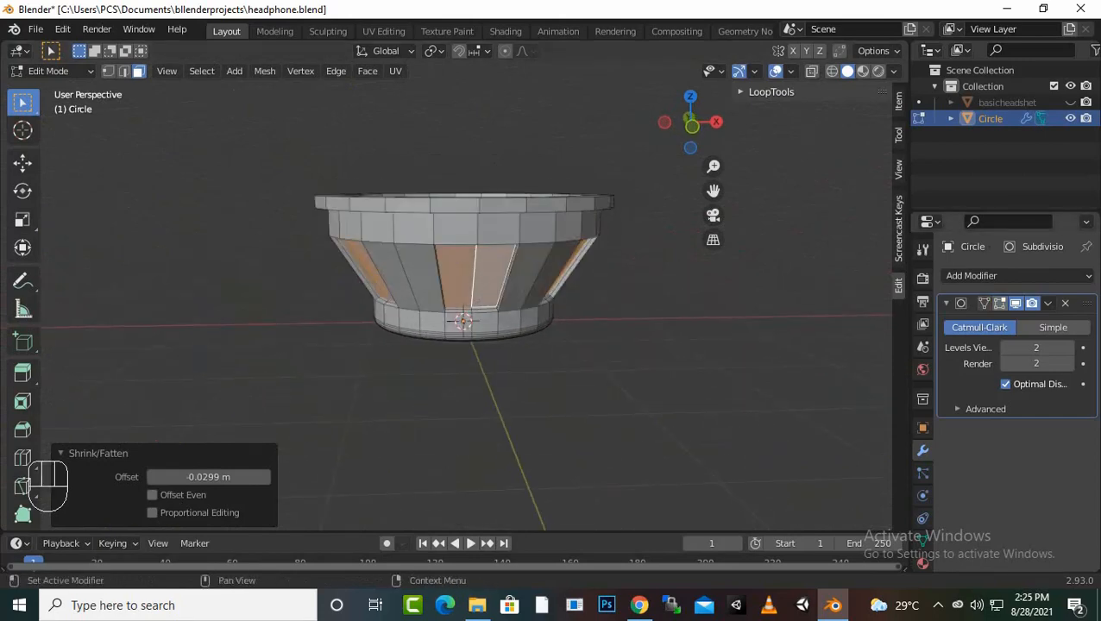
left_click(999, 304)
key("Tab")
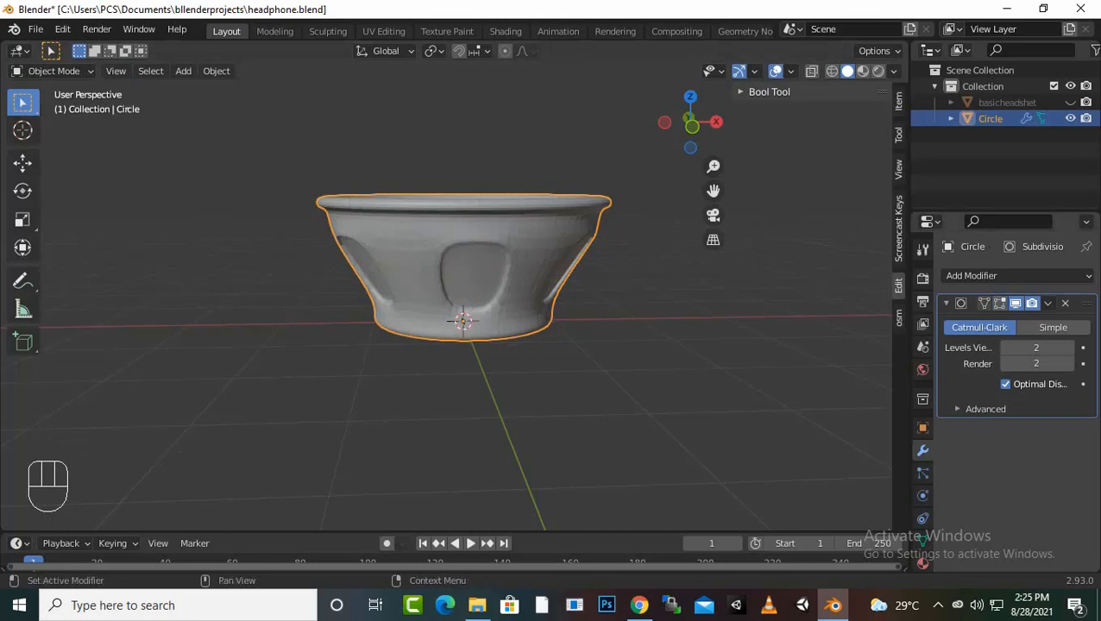
key("Tab")
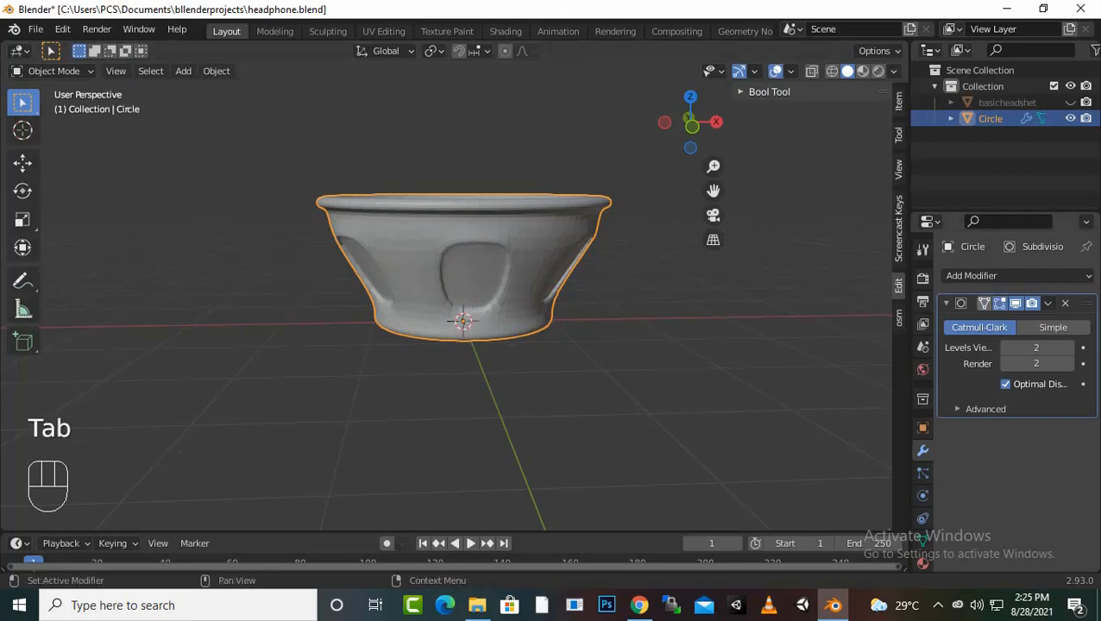
key("Tab")
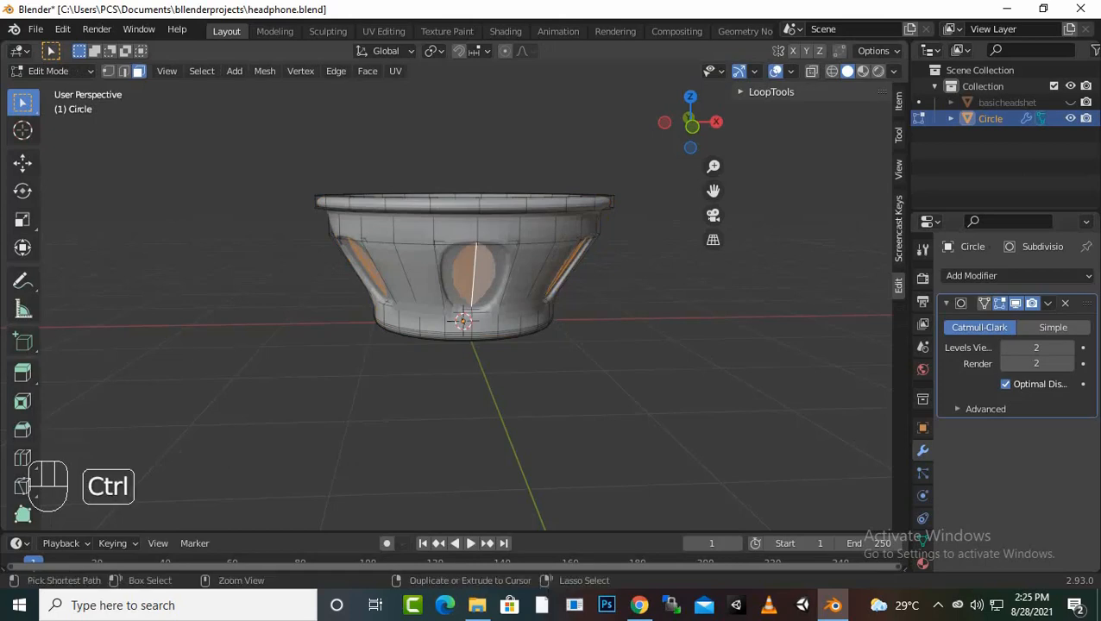
Step: Add a loop cut in the band above the recesses, slid towards them at factor about 0.671, and hide subdivision in Edit Mode
key("ctrl+r")
left_click(403, 235)
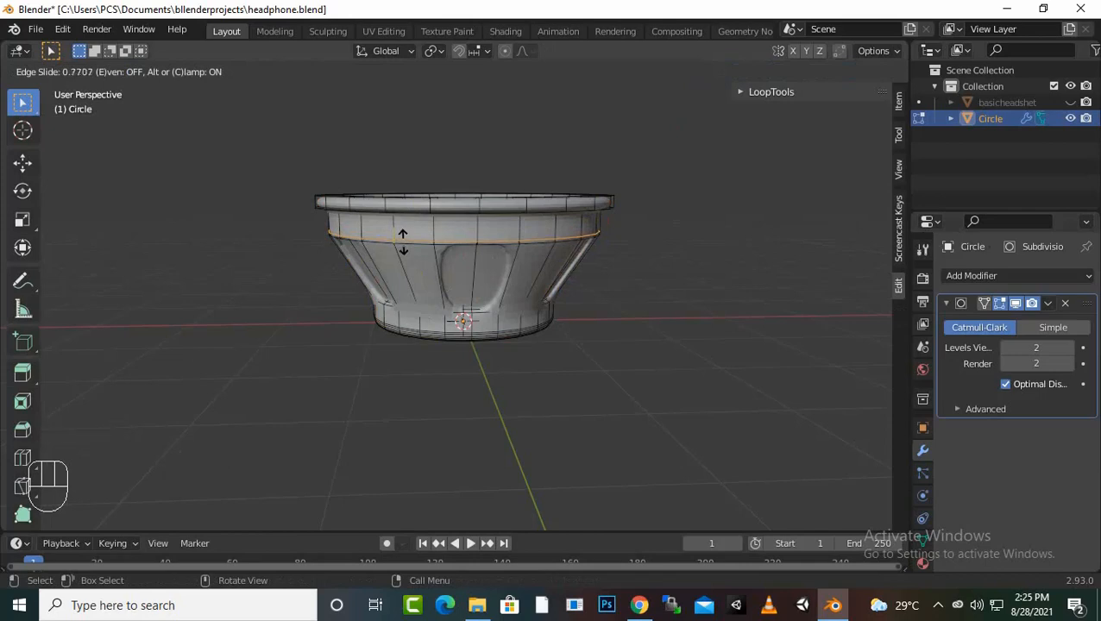
left_click(403, 238)
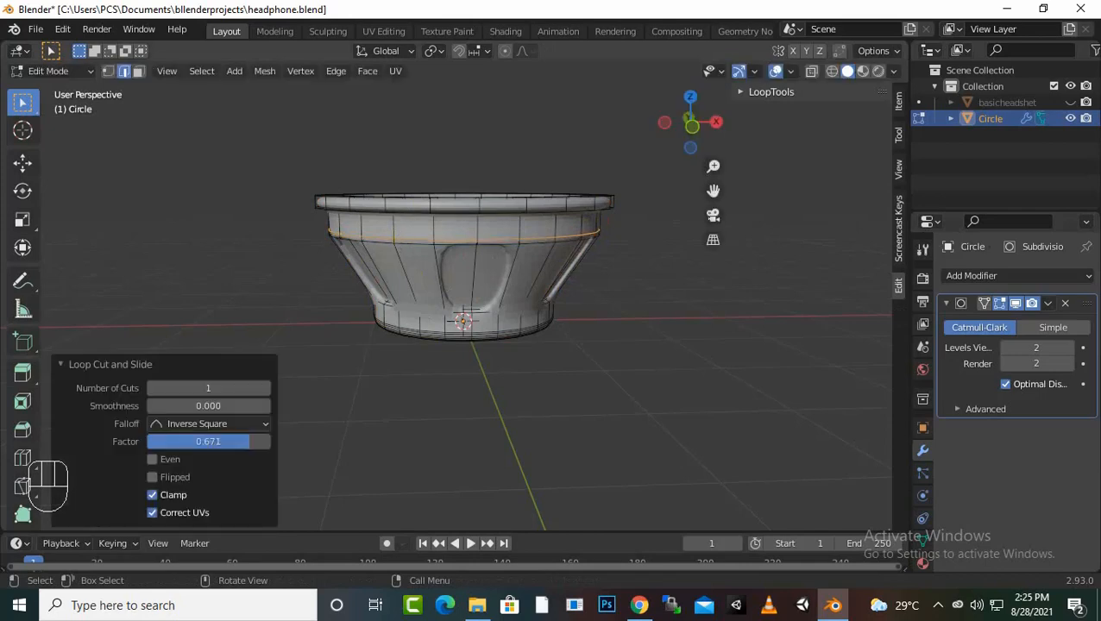
left_click(681, 297)
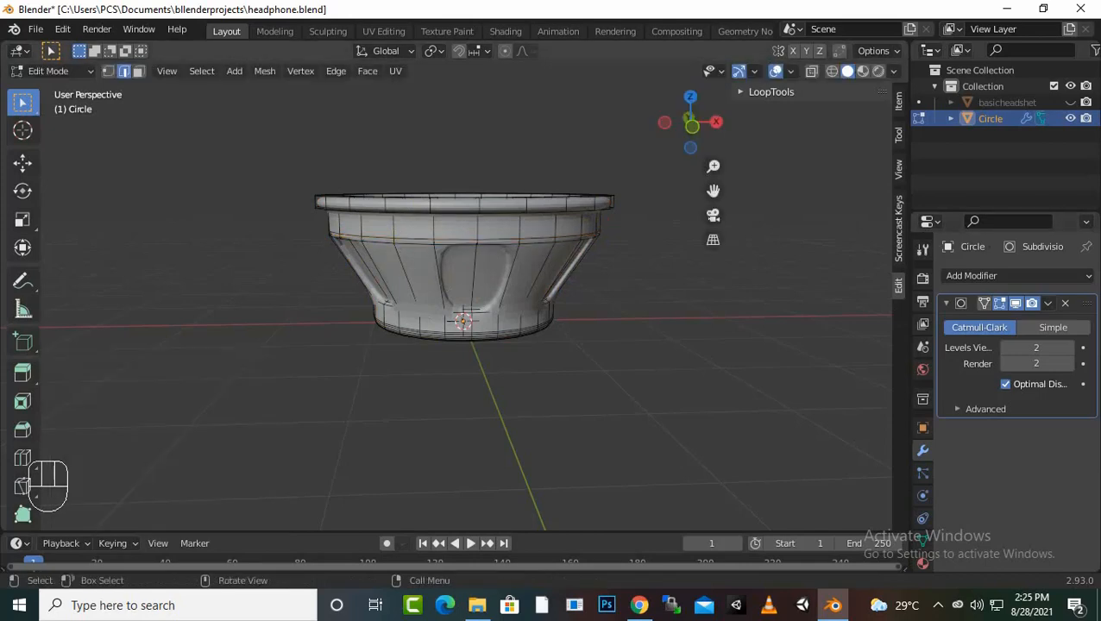
left_click(999, 304)
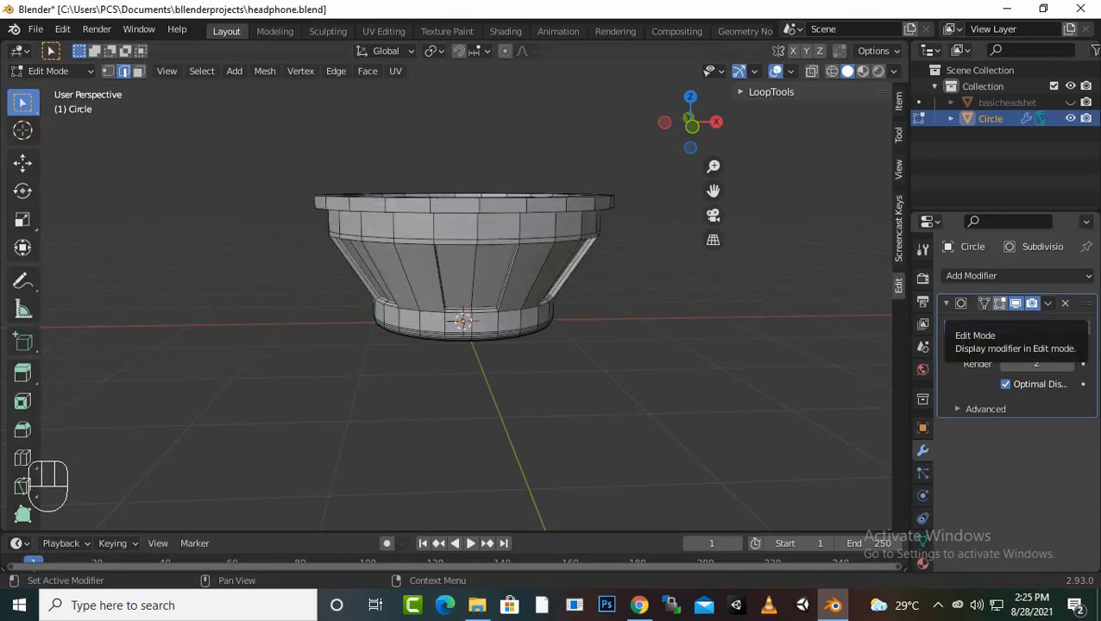
key("Tab")
key("Tab")
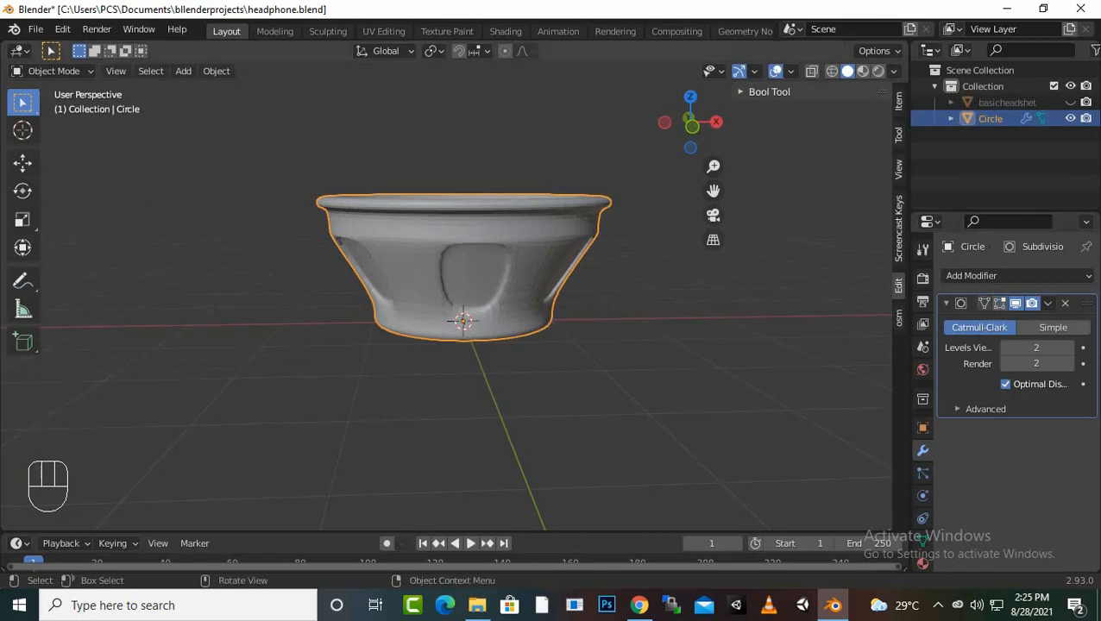
scroll(466, 267, "up", 4)
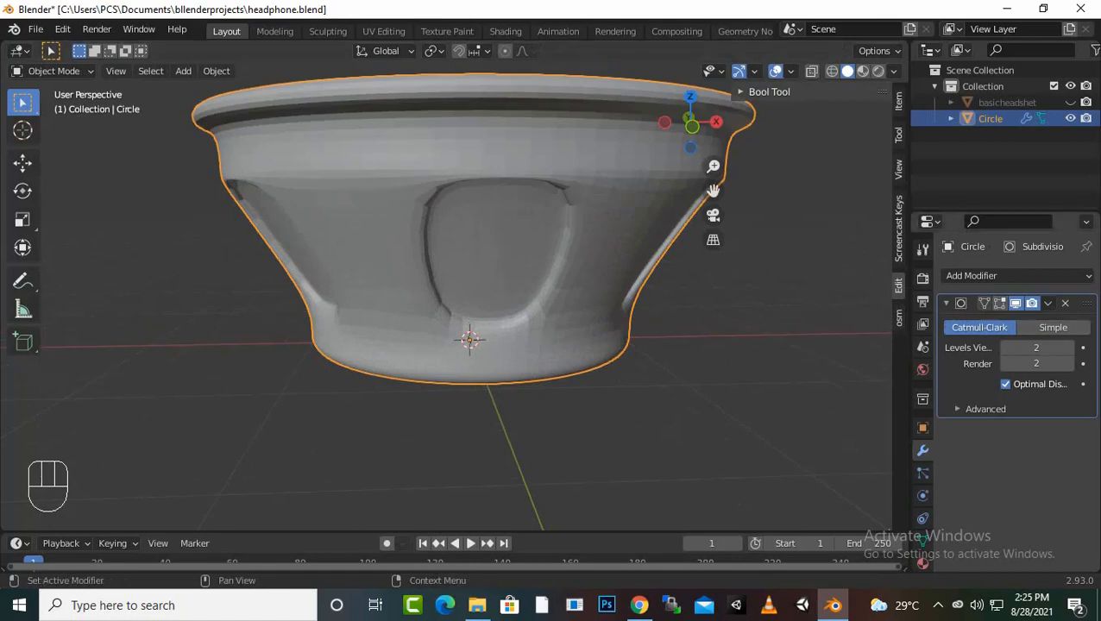
Step: Add a loop cut near the base band's upper edge at factor about -0.833, show subdivision in Edit Mode and return to Object Mode
key("Tab")
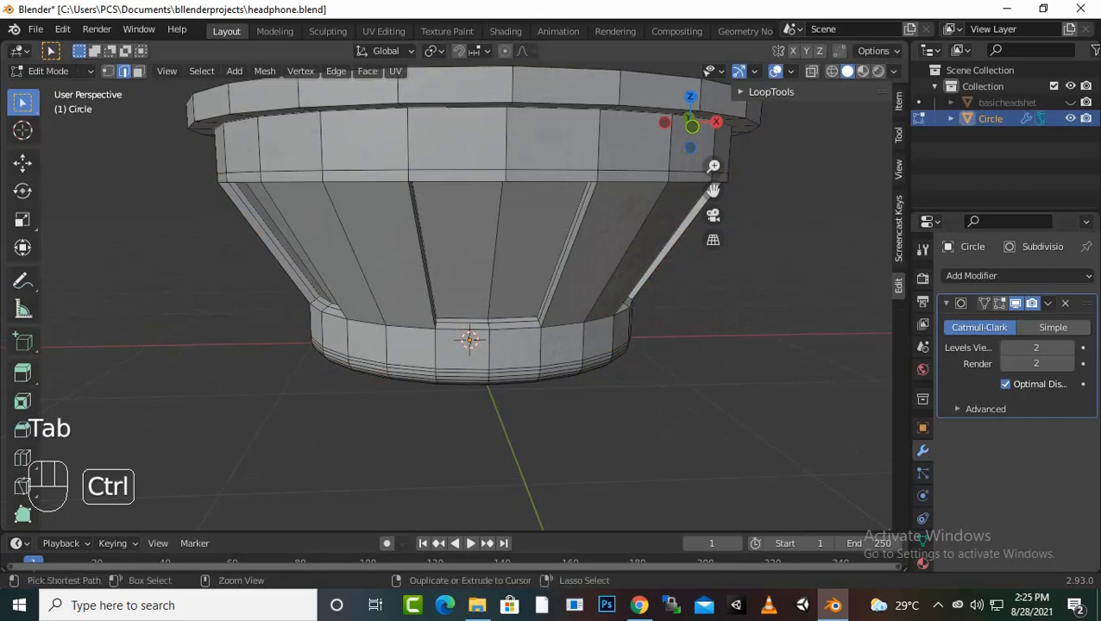
key("ctrl+r")
left_click(502, 339)
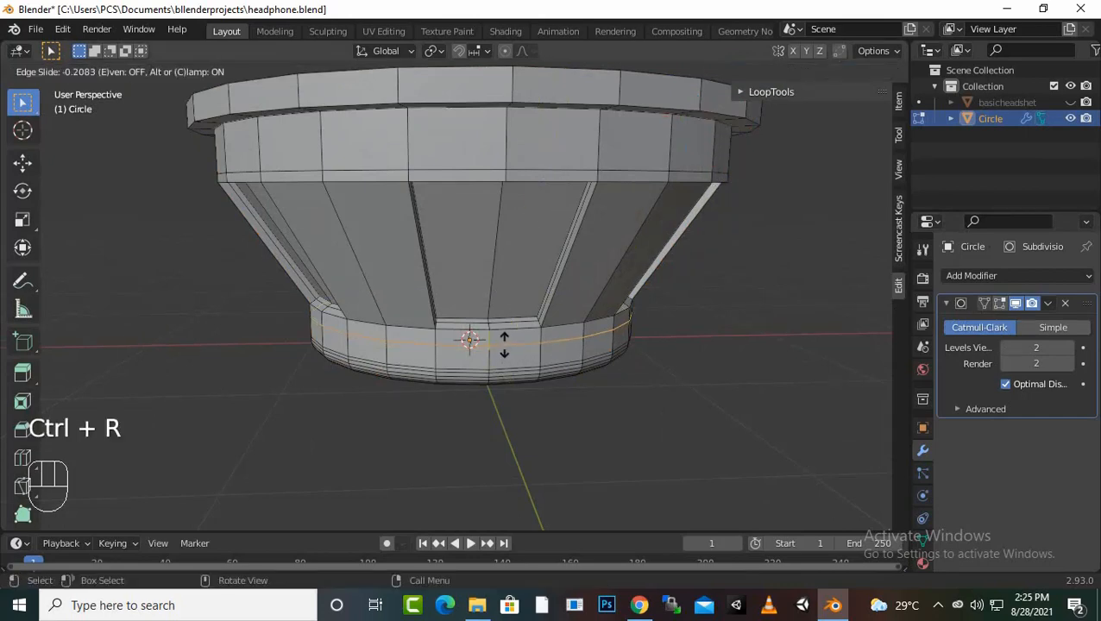
left_click(507, 333)
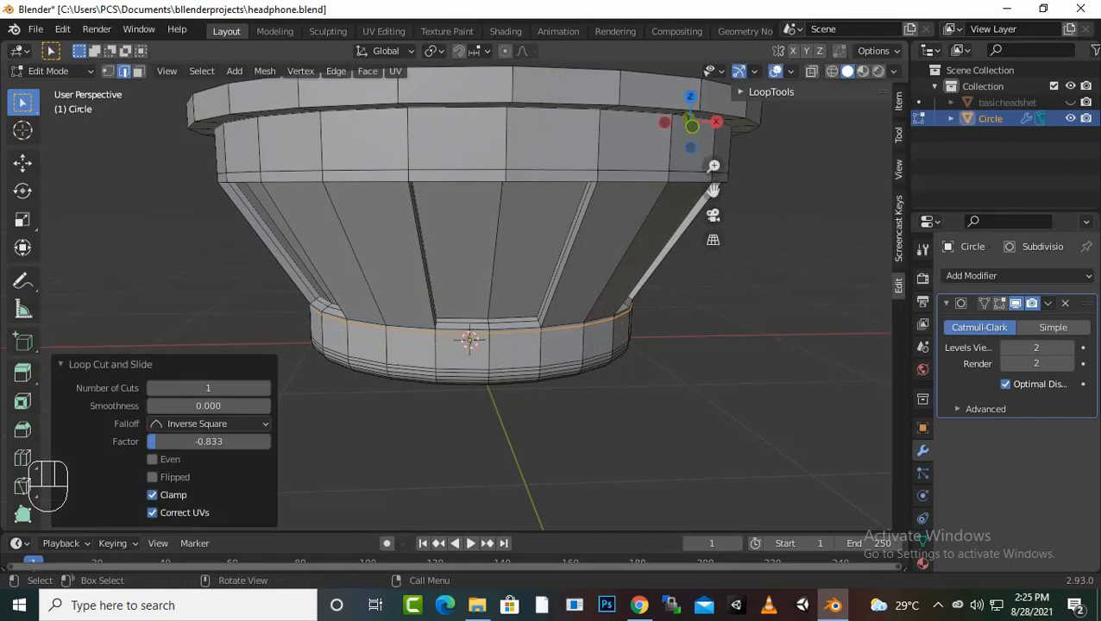
left_click(999, 303)
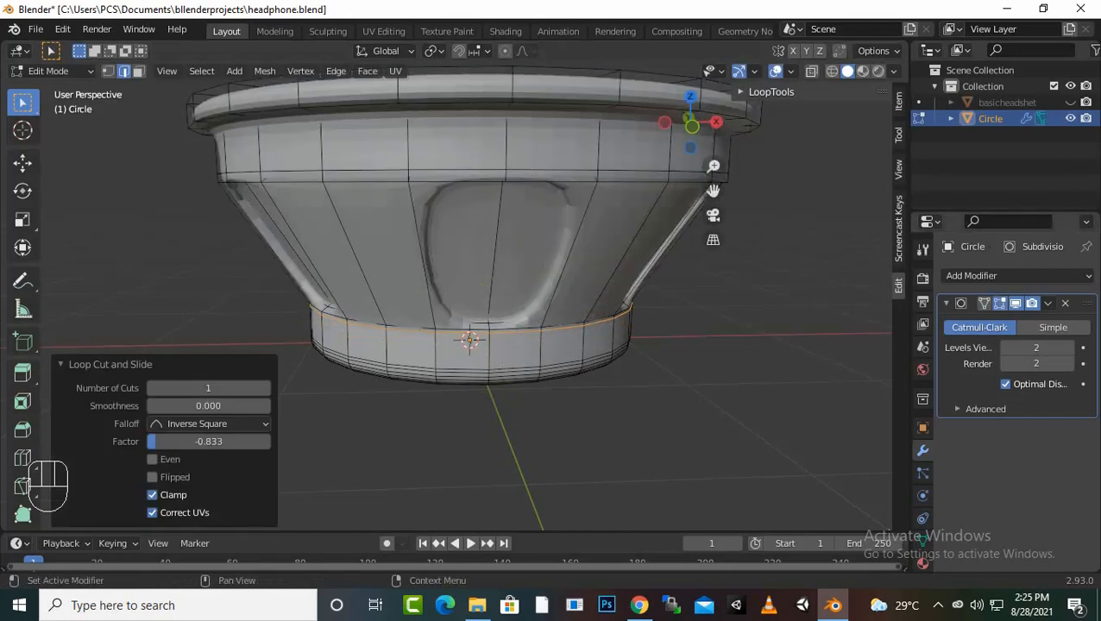
left_click(999, 303)
left_click(1000, 303)
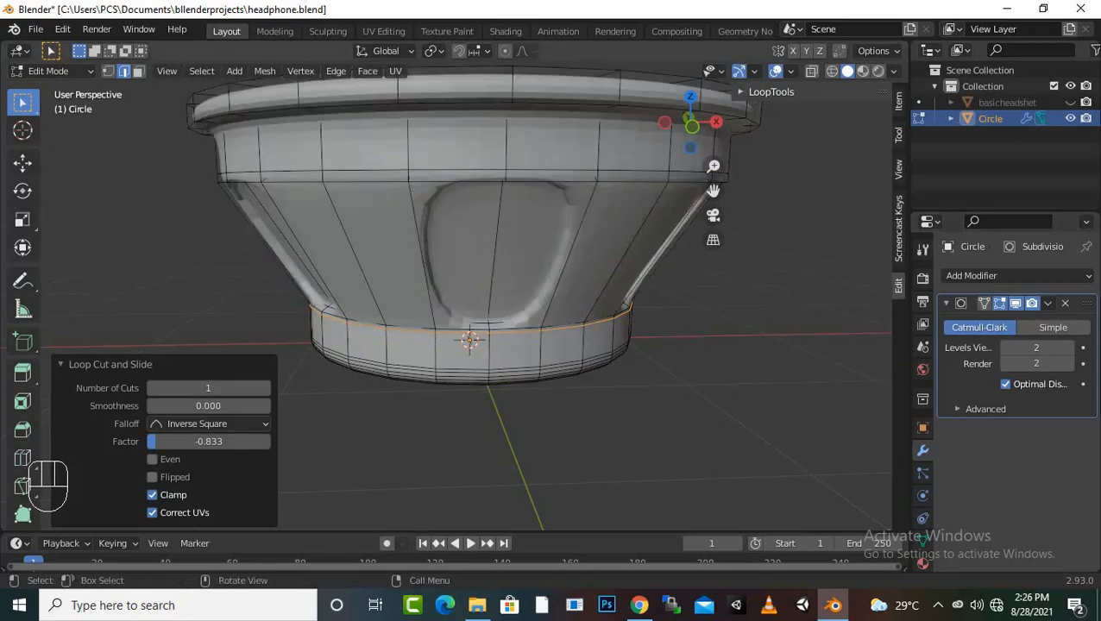
scroll(488, 324, "down", 2)
middle_click_drag(489, 323, 622, 298)
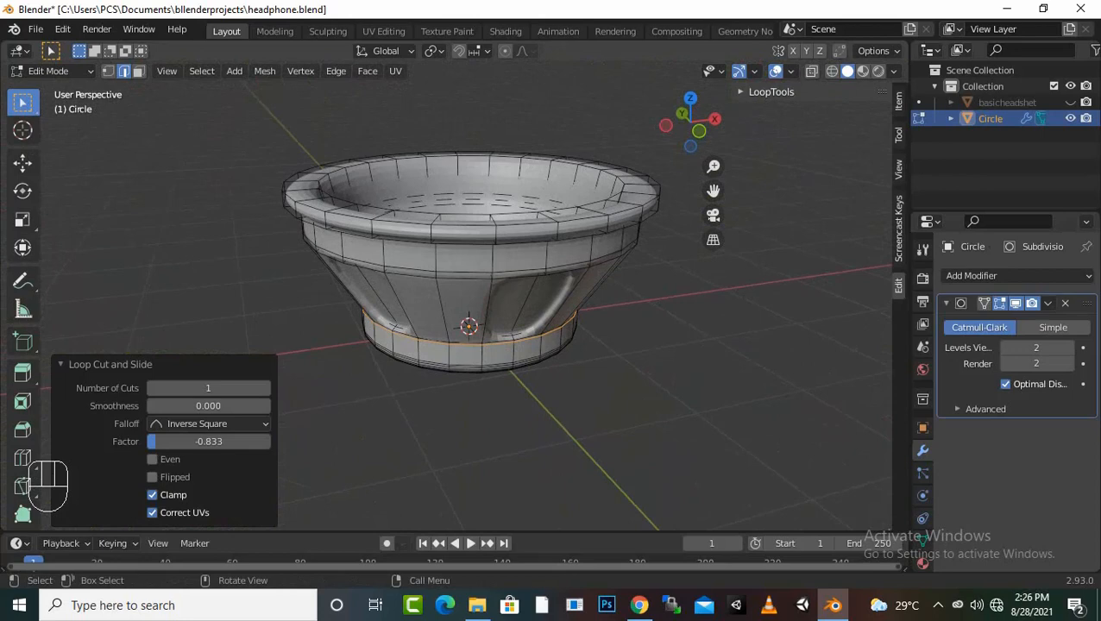
key("Tab")
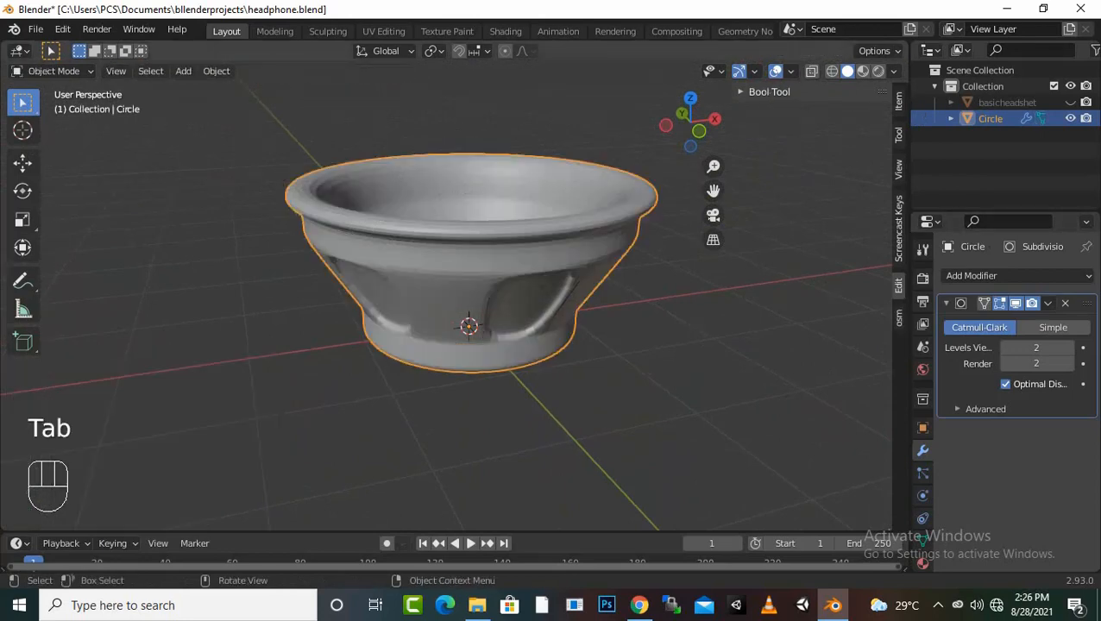
scroll(466, 285, "down", 2)
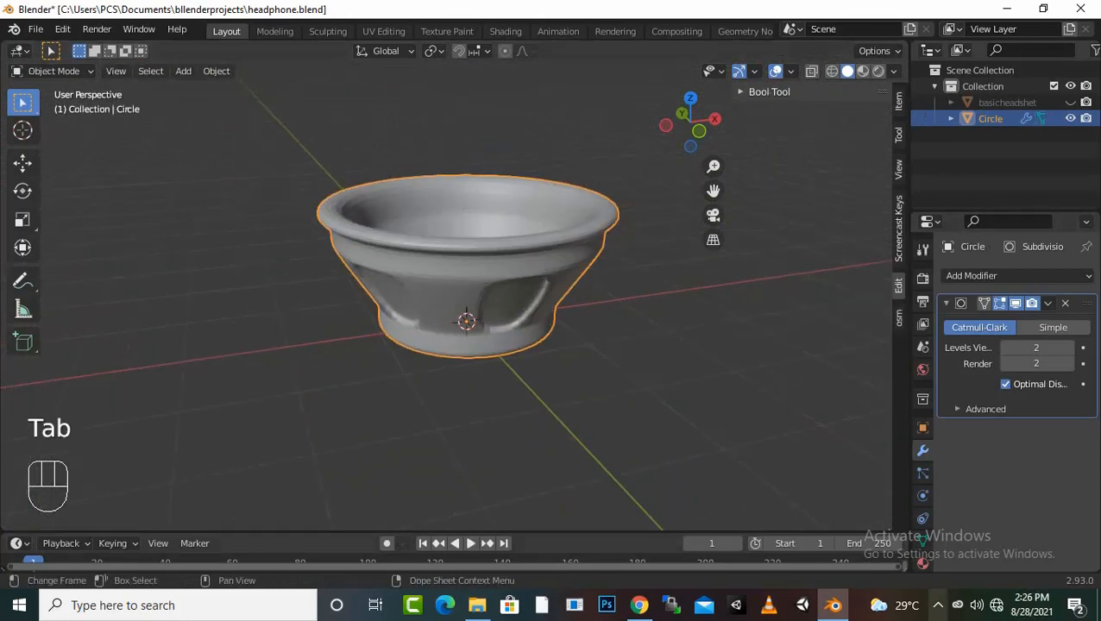
left_click(937, 605)
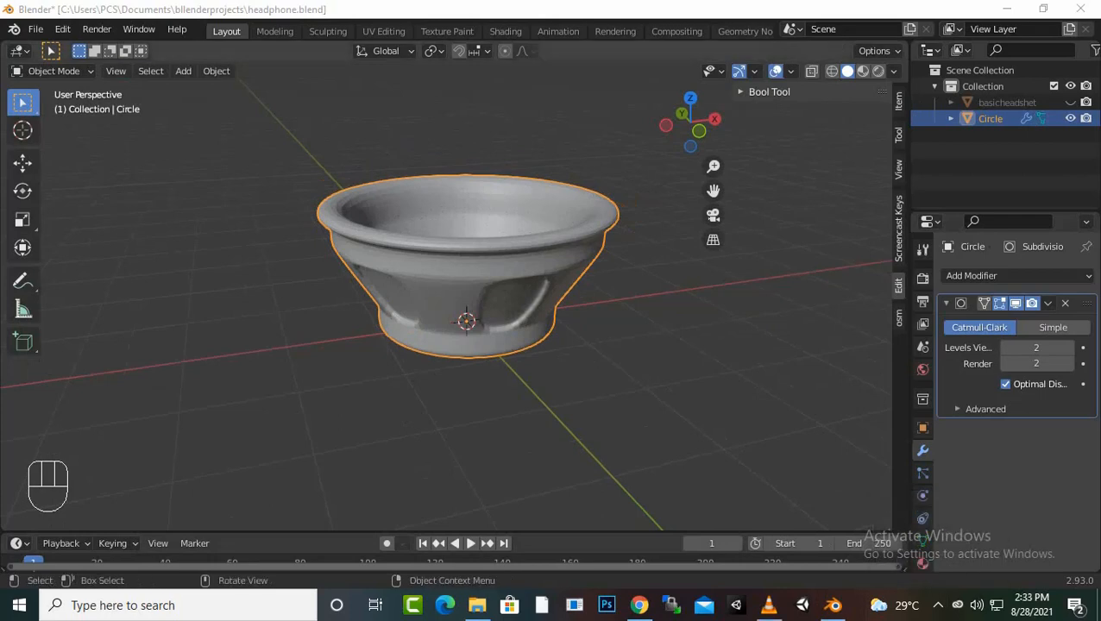
scroll(466, 285, "up", 4)
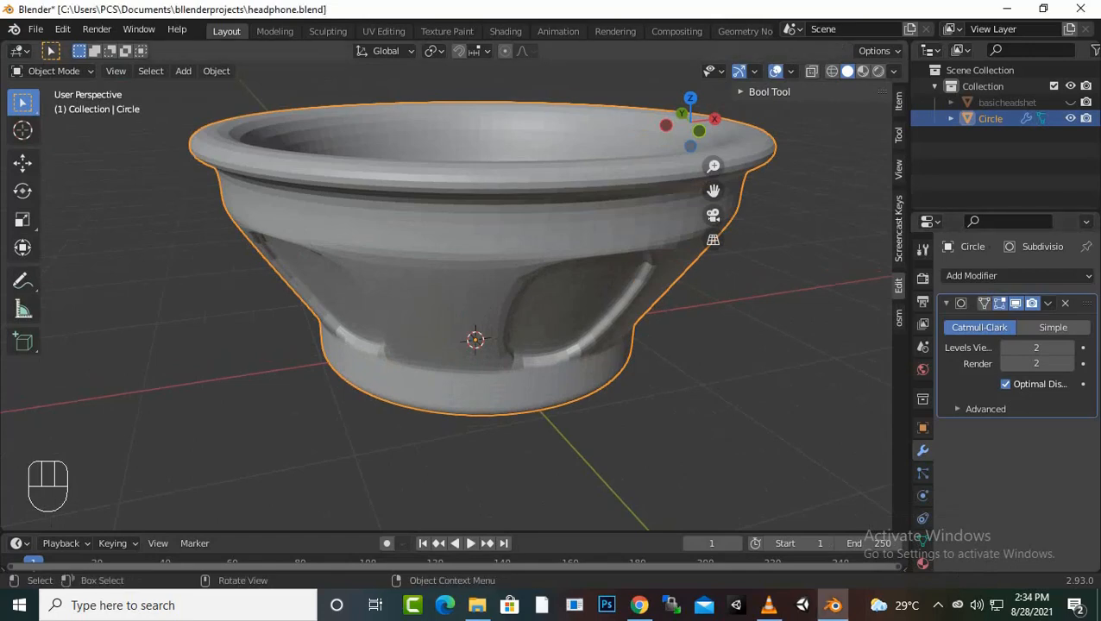
Step: In Edit Mode, add a loop cut in the band under the rim, slid towards the band's lower edge at factor about 0.791
key("Tab")
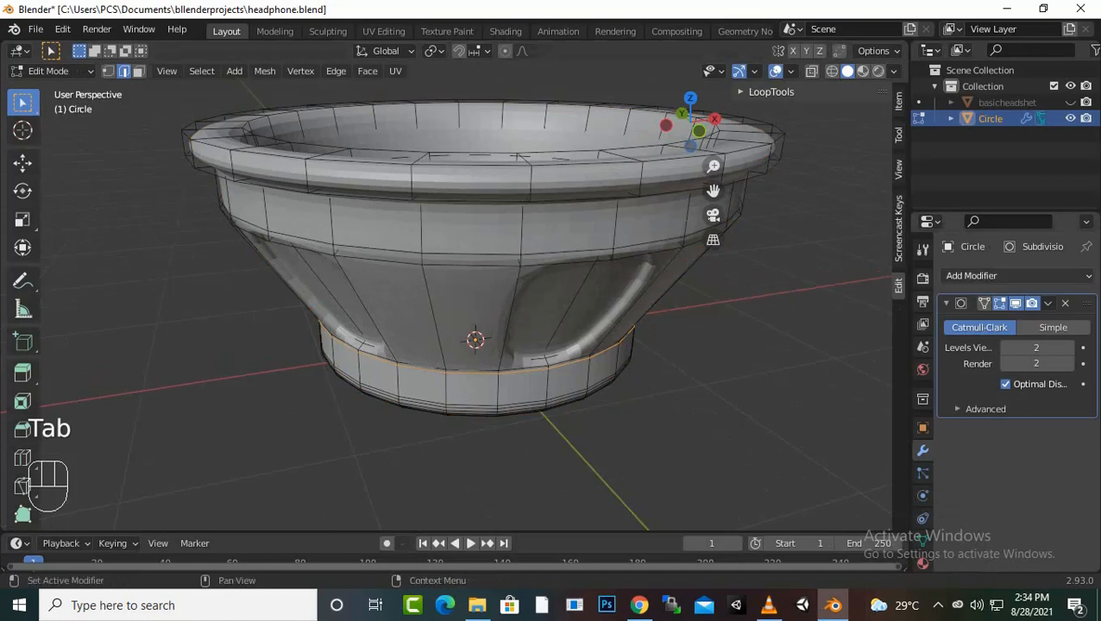
scroll(455, 295, "up", 3)
scroll(484, 360, "down", 2)
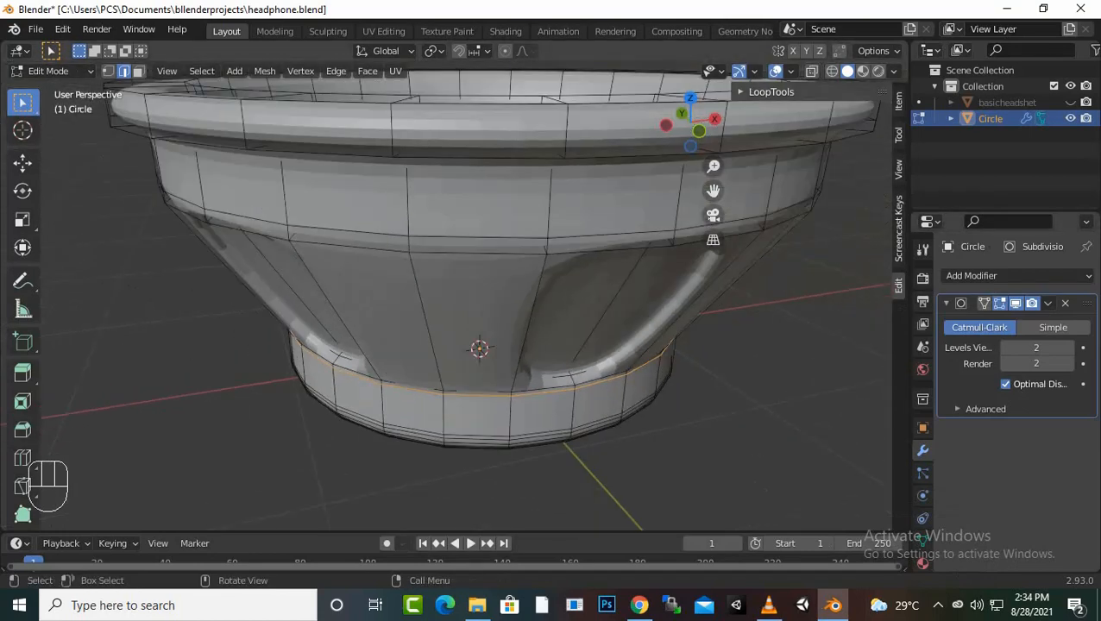
key("ctrl")
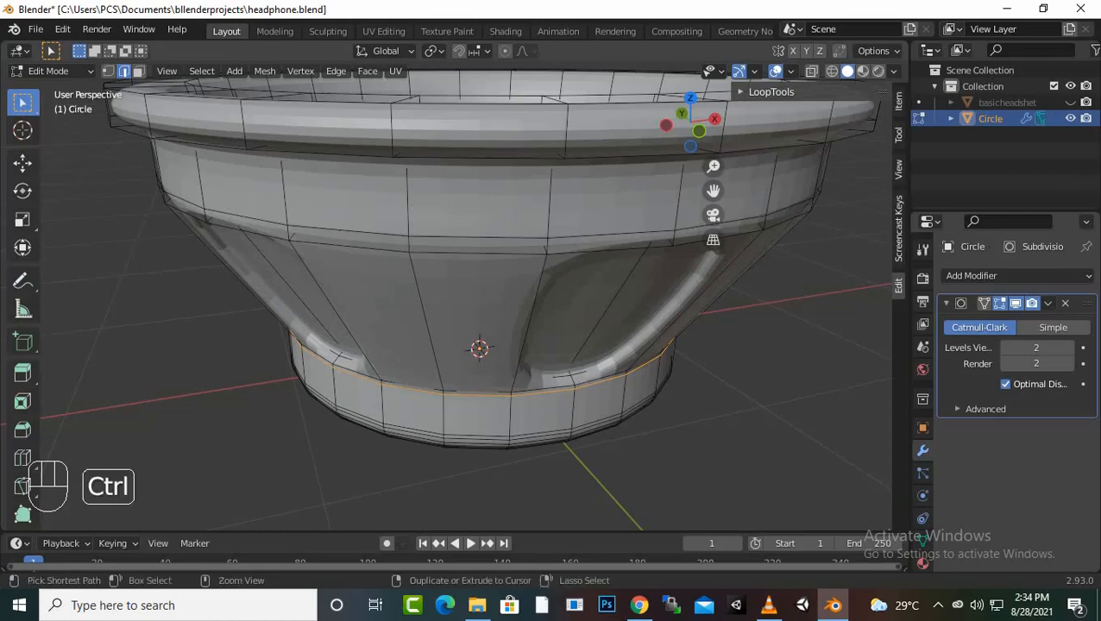
key("ctrl+r")
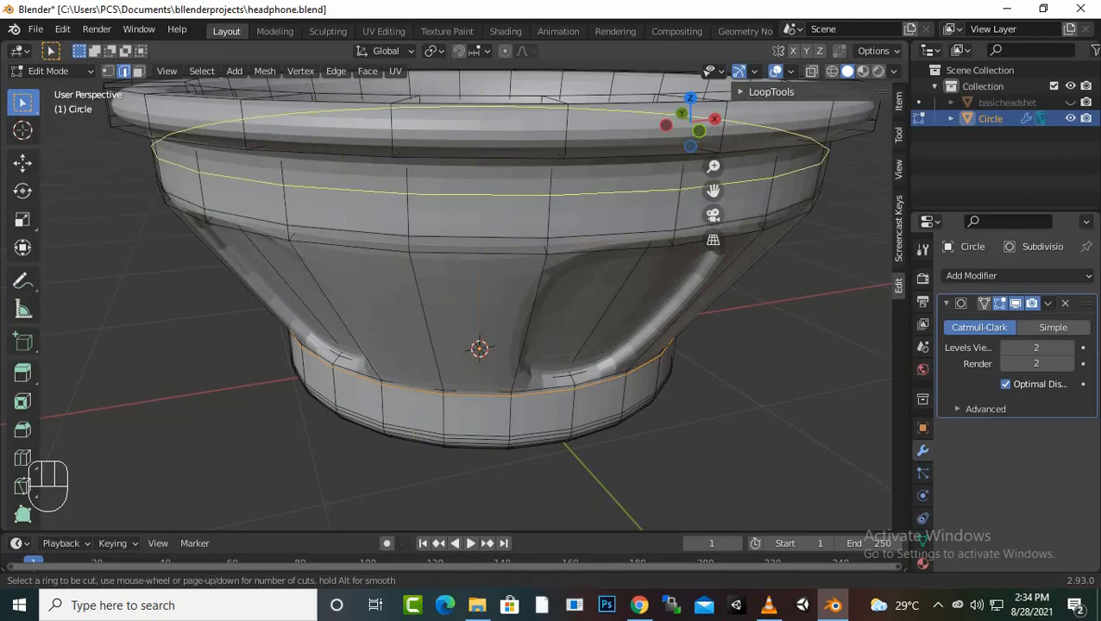
left_click(405, 192)
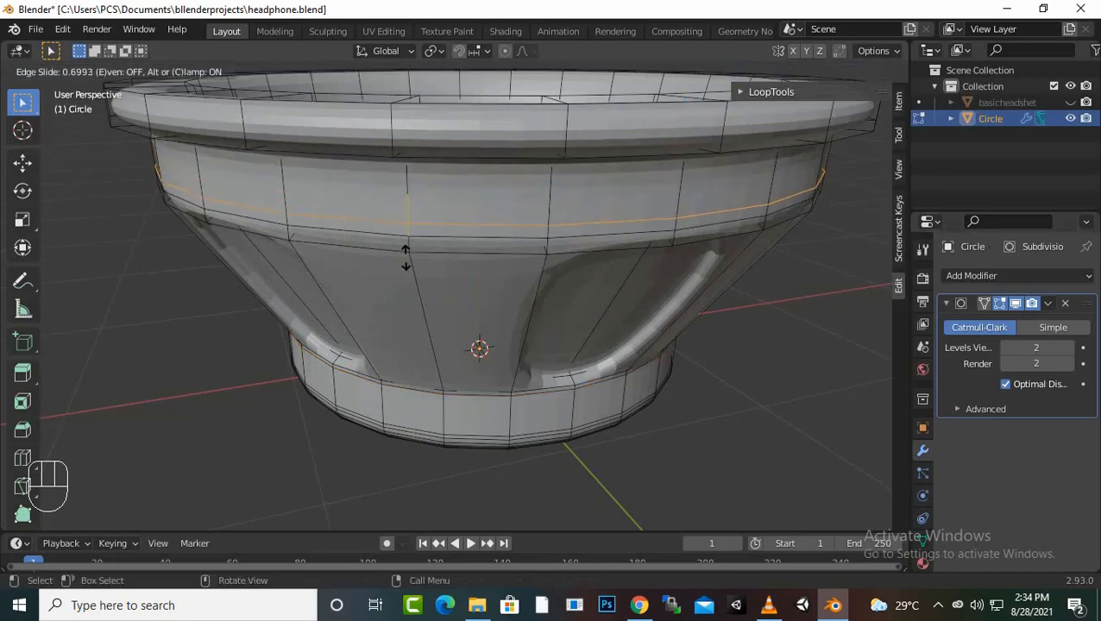
left_click_drag(404, 264, 405, 259)
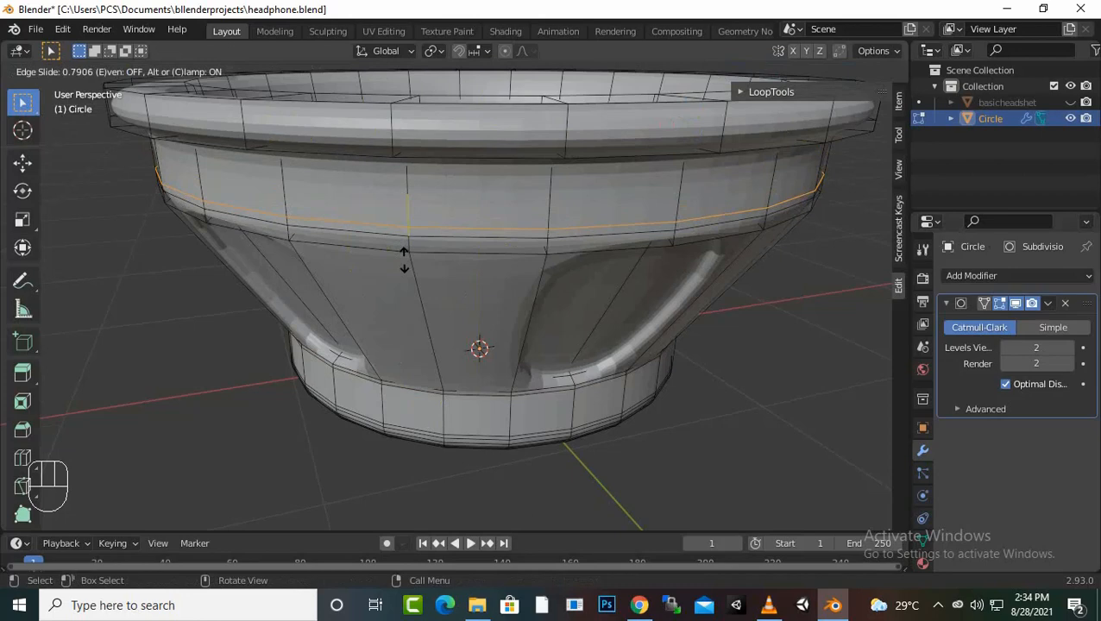
left_click(404, 259)
Step: Switch to face selection and select one face of the narrow ring directly below the new loop cut
scroll(471, 302, "up", 2)
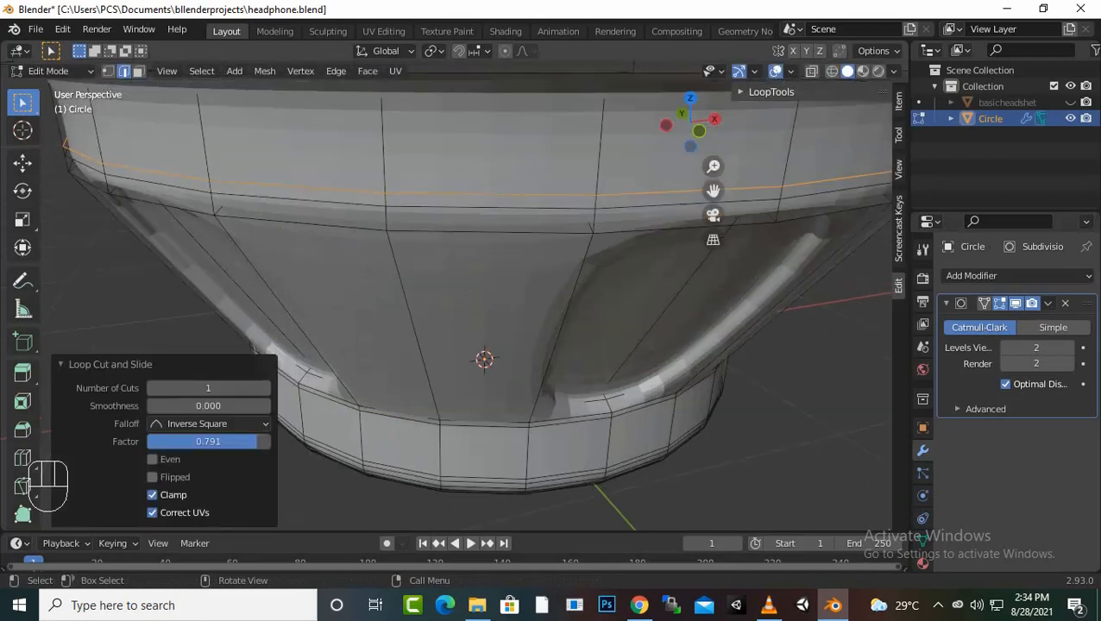
left_click(489, 208, "alt")
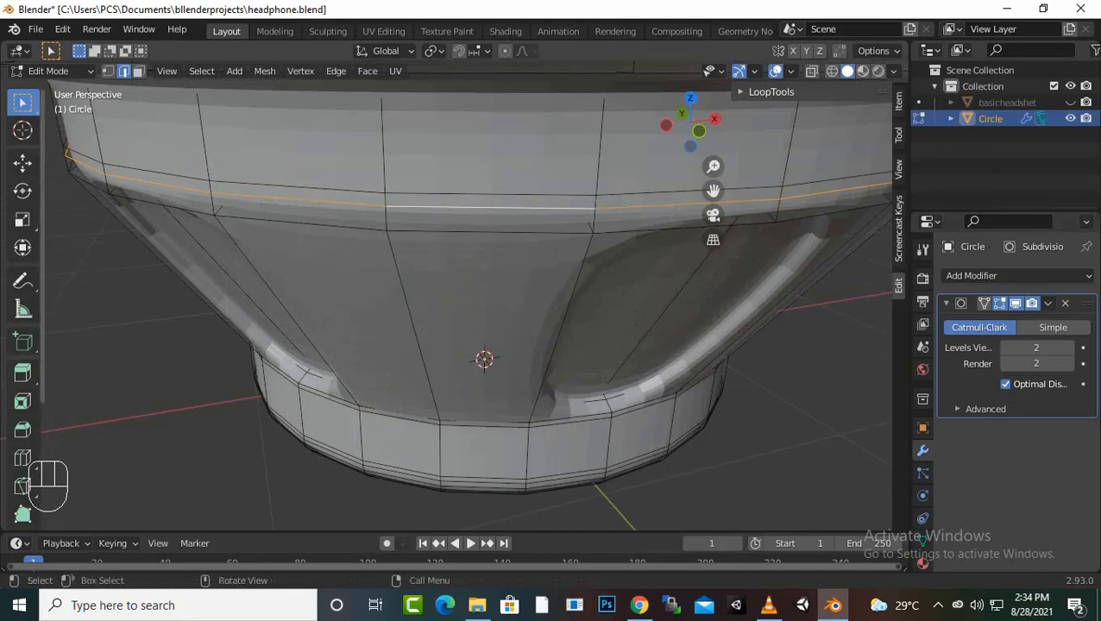
left_click(139, 72)
left_click(491, 203, "alt")
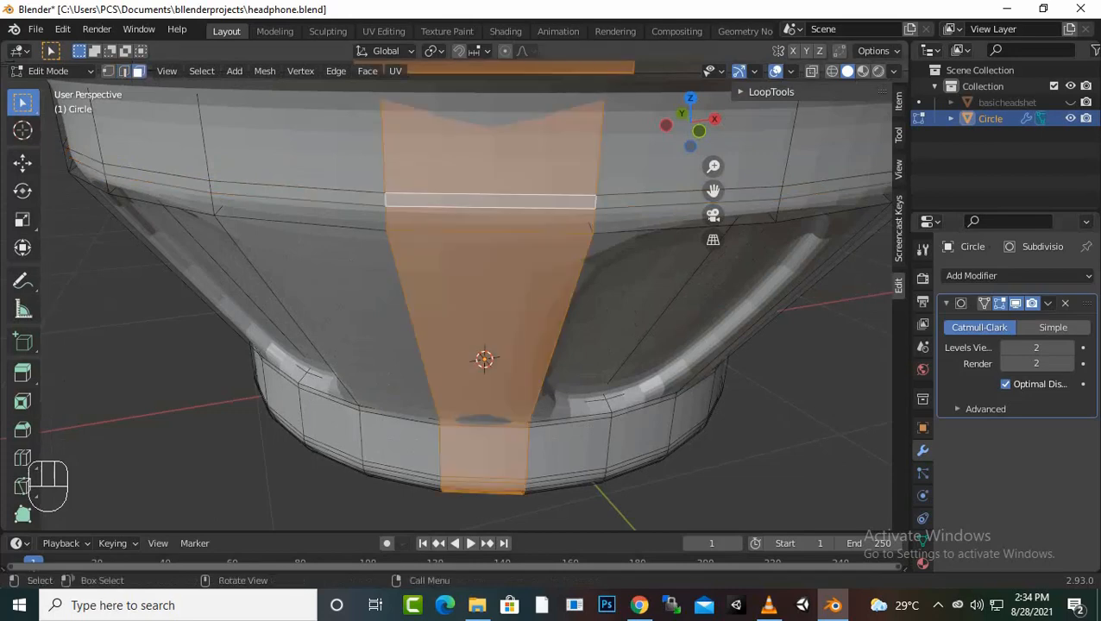
left_click(302, 211, "alt")
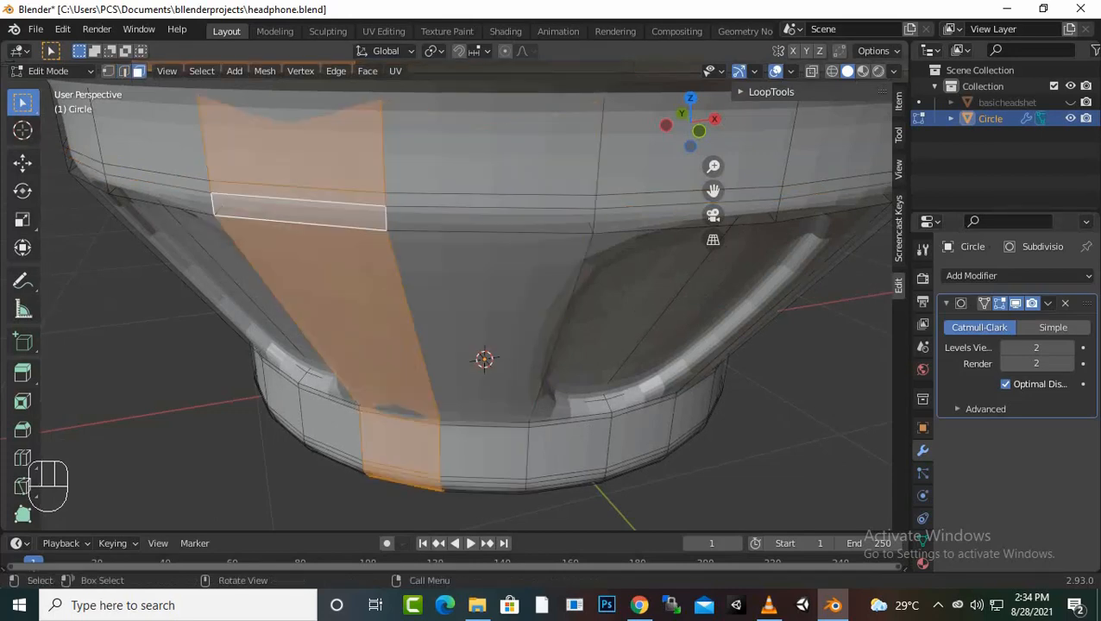
left_click(490, 204, "alt")
left_click(686, 217, "alt")
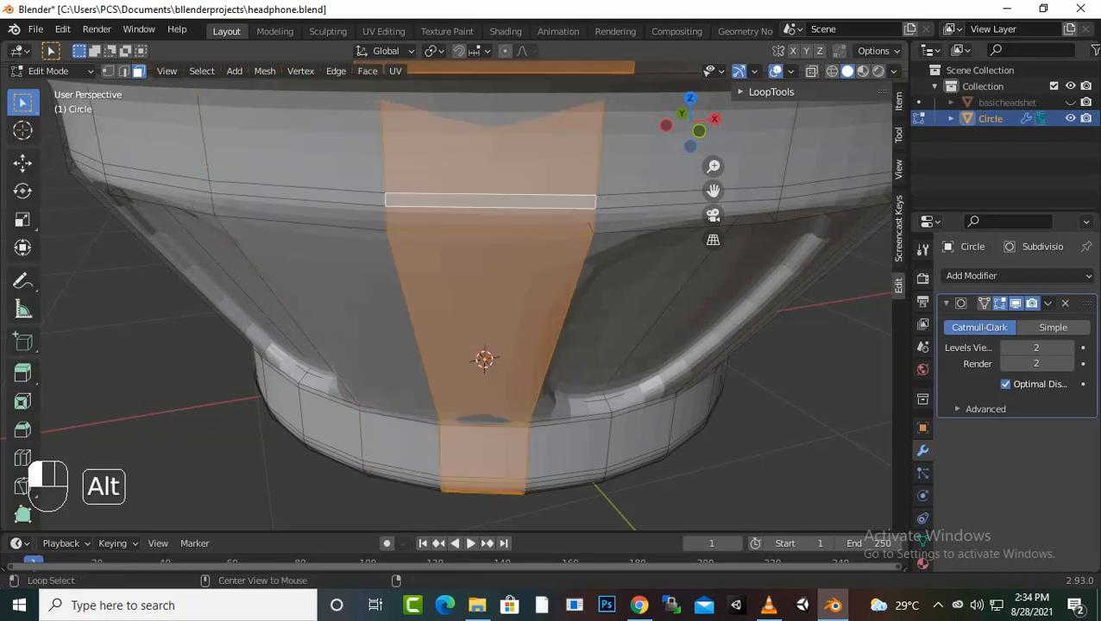
left_click(492, 160)
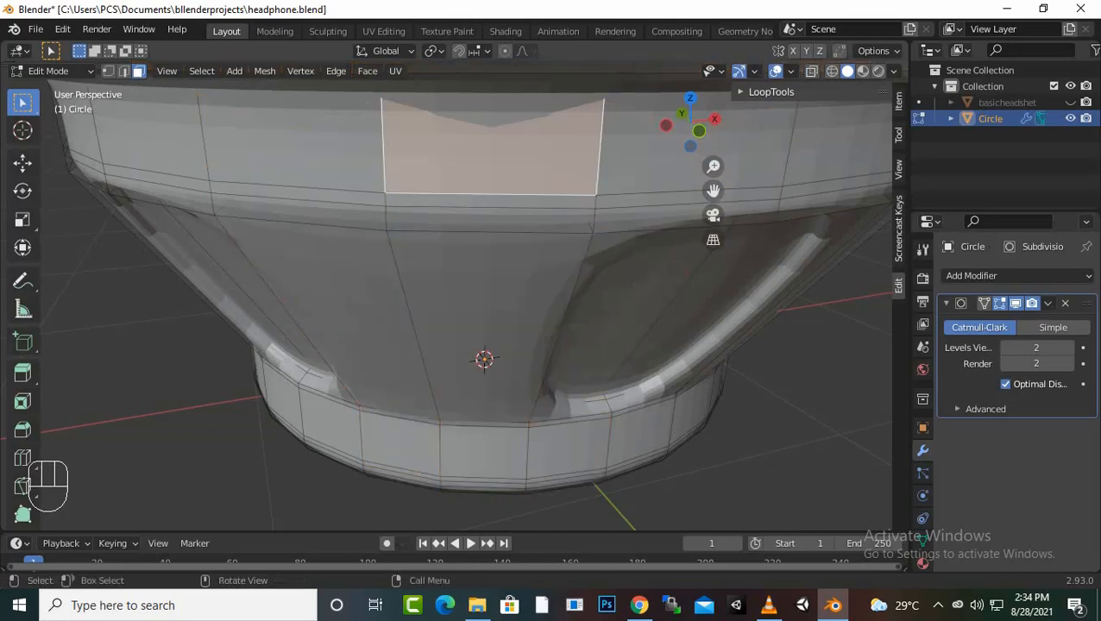
left_click(490, 201)
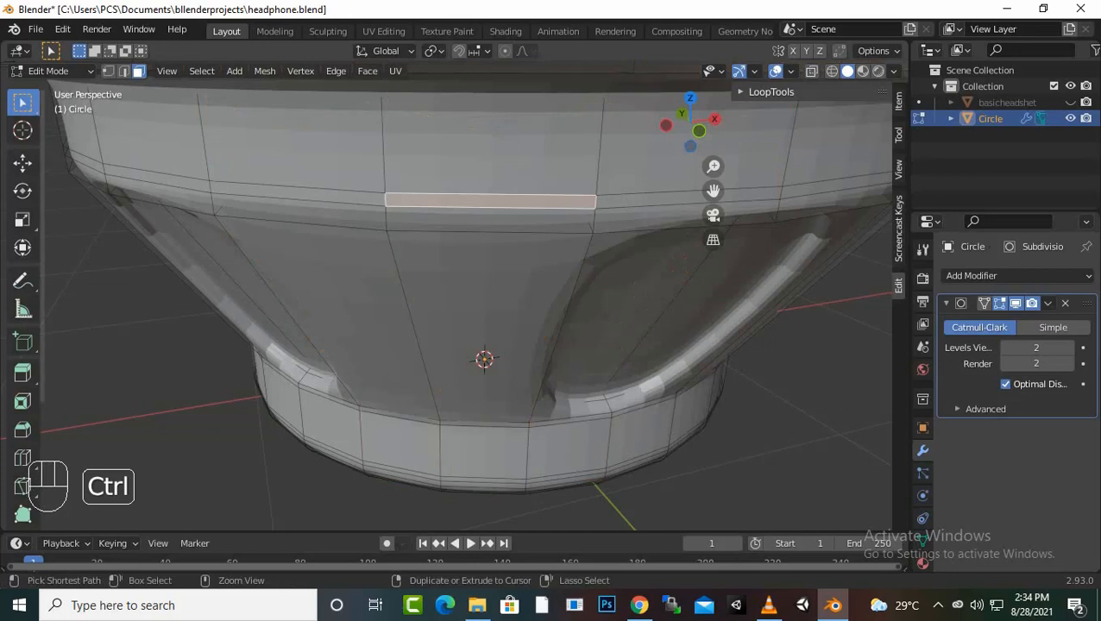
Step: Extend the selection along the shortest path around the cup until the entire narrow ring of faces is selected
left_click(298, 194, "ctrl")
scroll(471, 333, "down", 3)
mouse_move(470, 333)
middle_mouse_down()
mouse_move(487, 307)
mouse_move(483, 345)
mouse_move(457, 319)
mouse_move(414, 315)
mouse_move(457, 333)
middle_mouse_up()
scroll(458, 332, "up", 3)
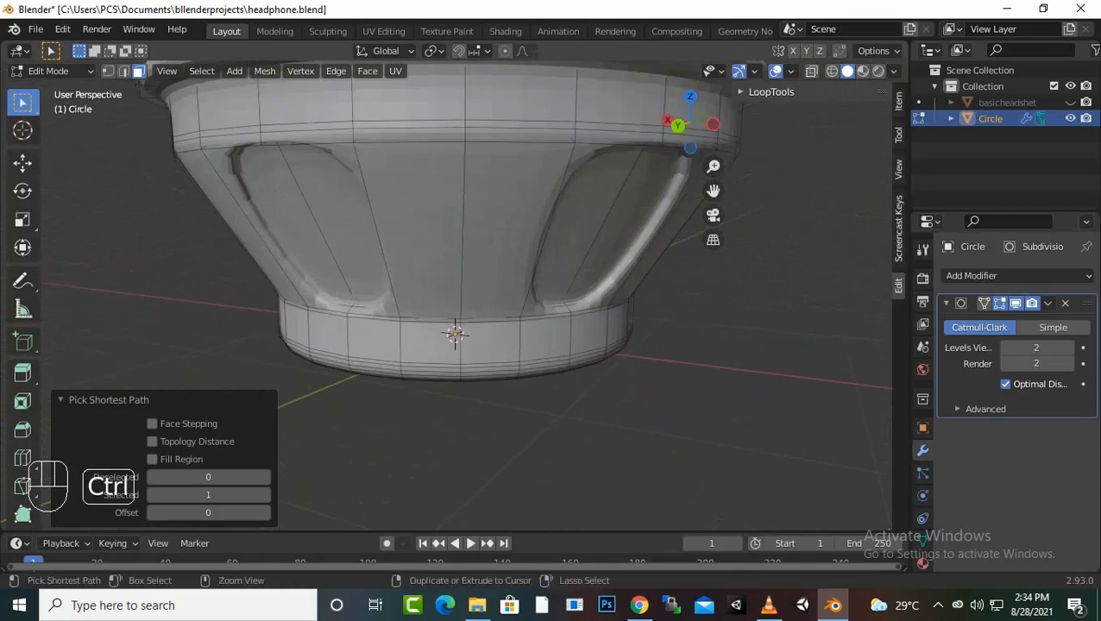
left_click(410, 126, "ctrl")
middle_click_drag(410, 173, 634, 224)
left_click(328, 178, "ctrl")
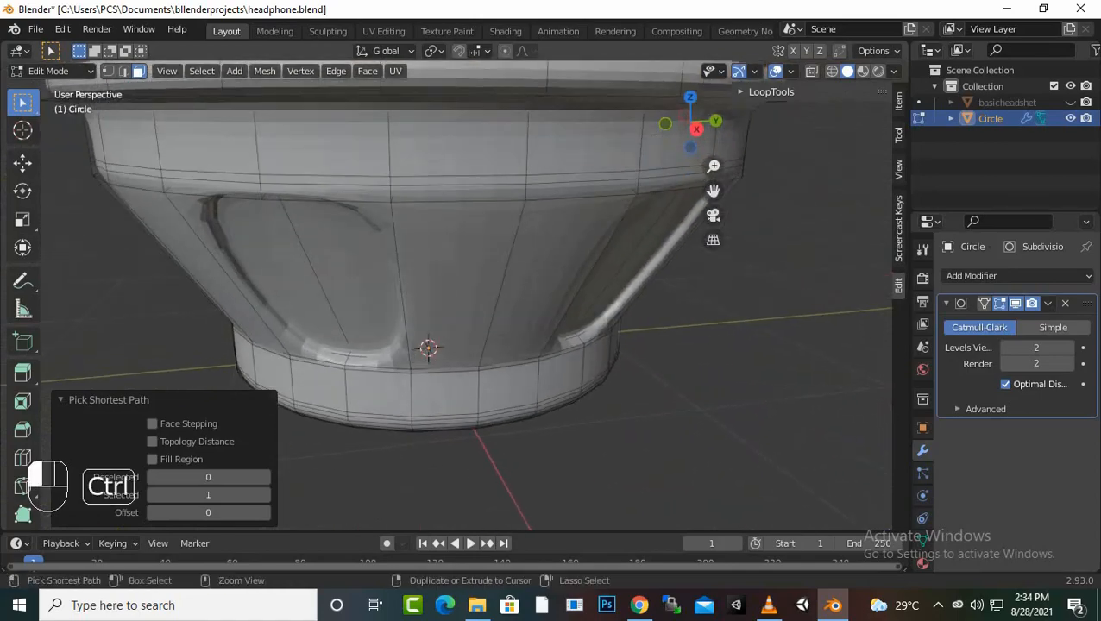
middle_click_drag(345, 185, 516, 171)
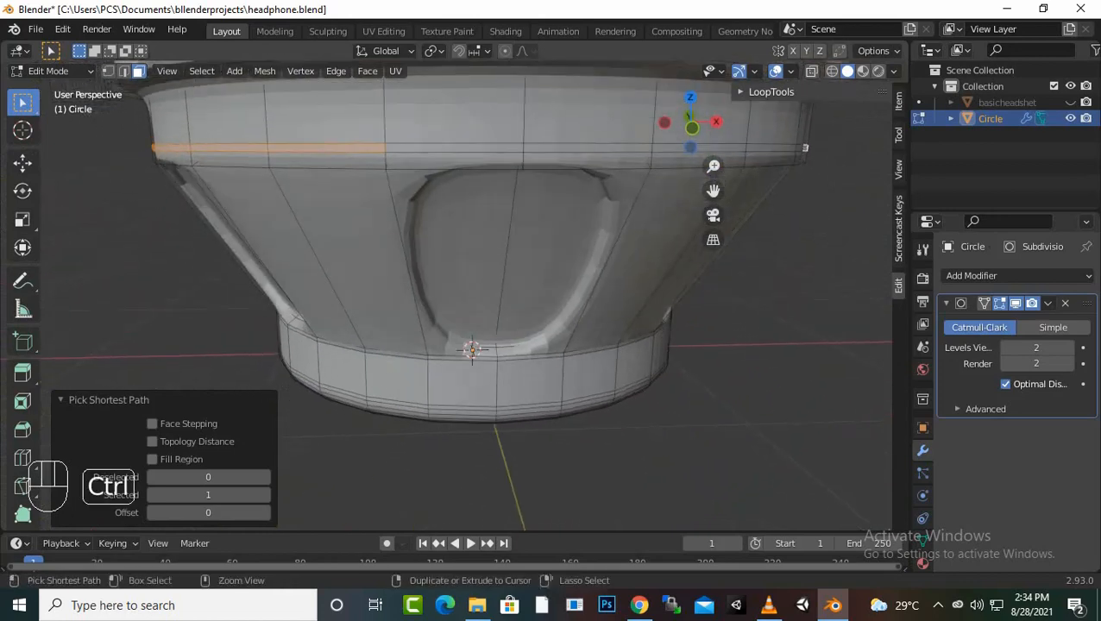
left_click(455, 148, "ctrl")
scroll(454, 151, "down", 1)
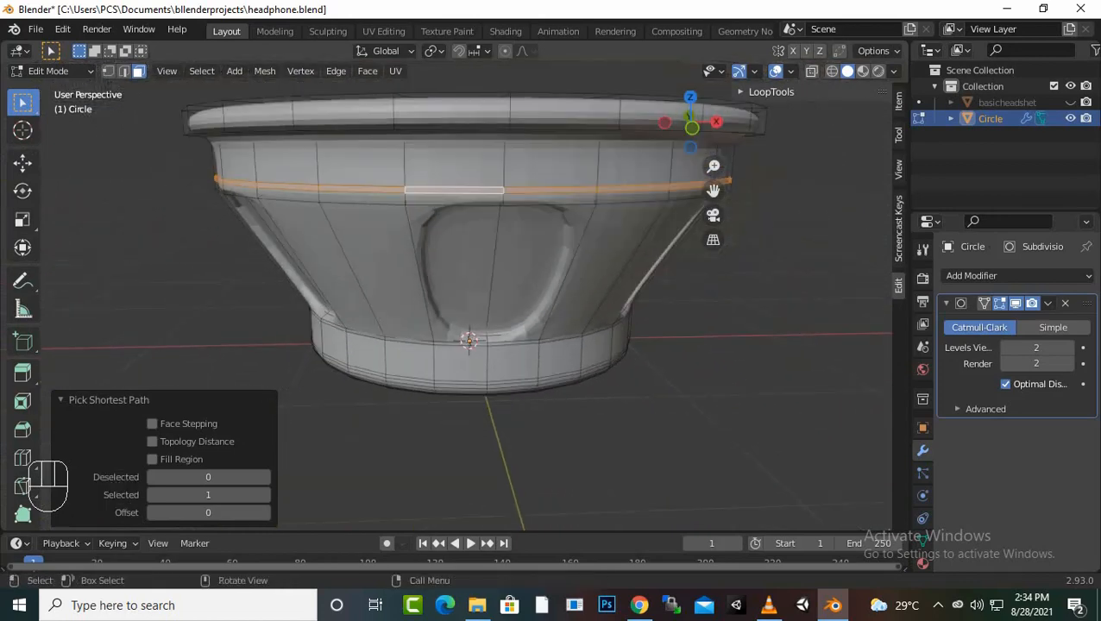
mouse_move(455, 151)
middle_mouse_down()
mouse_move(456, 165)
mouse_move(441, 166)
middle_mouse_up()
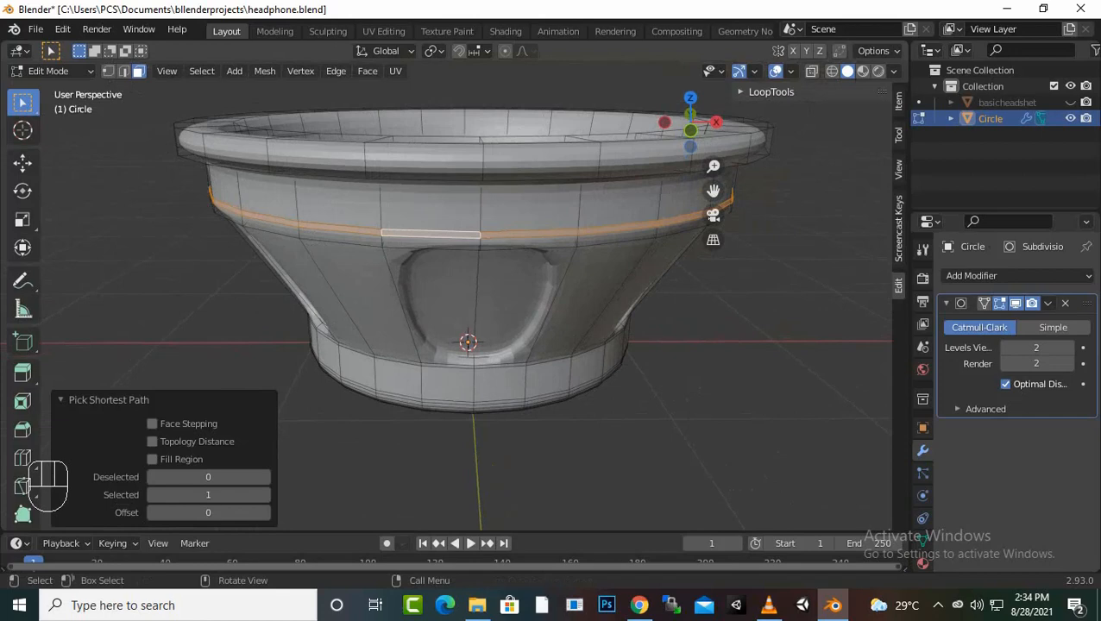
Step: Extrude the selected ring of faces in place and shrink it inward by about -0.058 m
key("e")
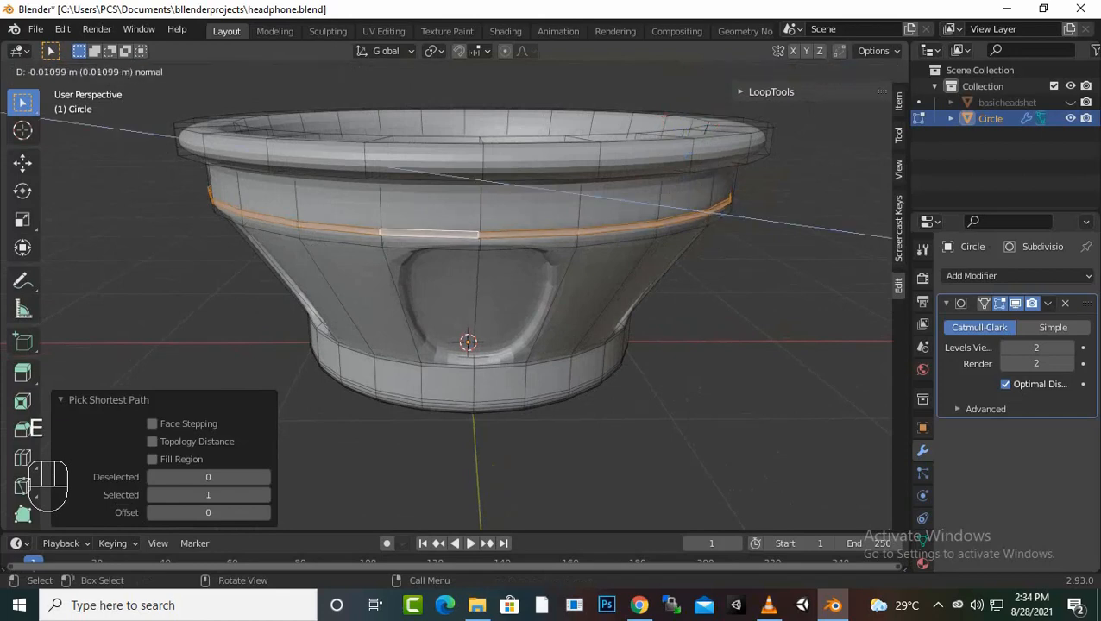
key("Escape")
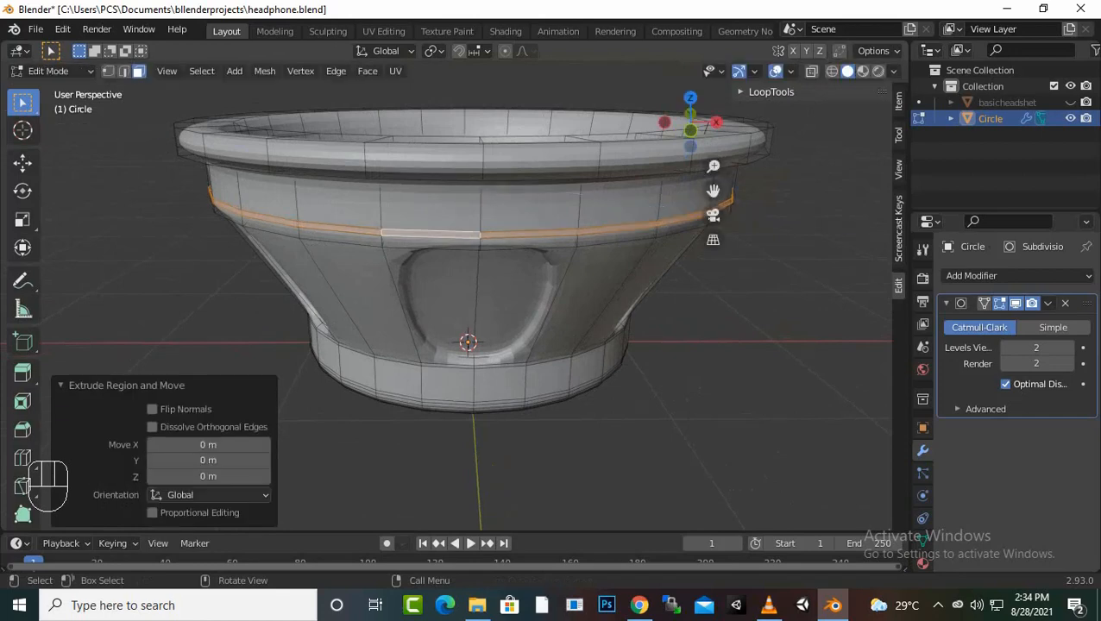
key("alt+s")
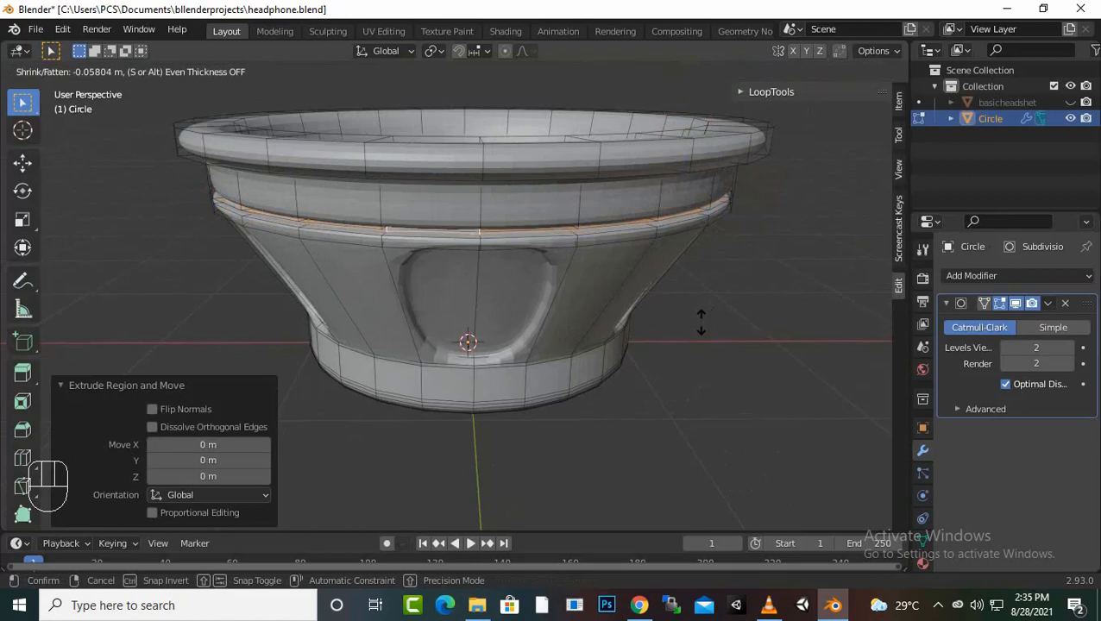
left_click(701, 322)
Step: Extrude the ring in place again, fatten it outward by about 0.0639 m, clear the selection and return to Object Mode
scroll(466, 302, "up", 3)
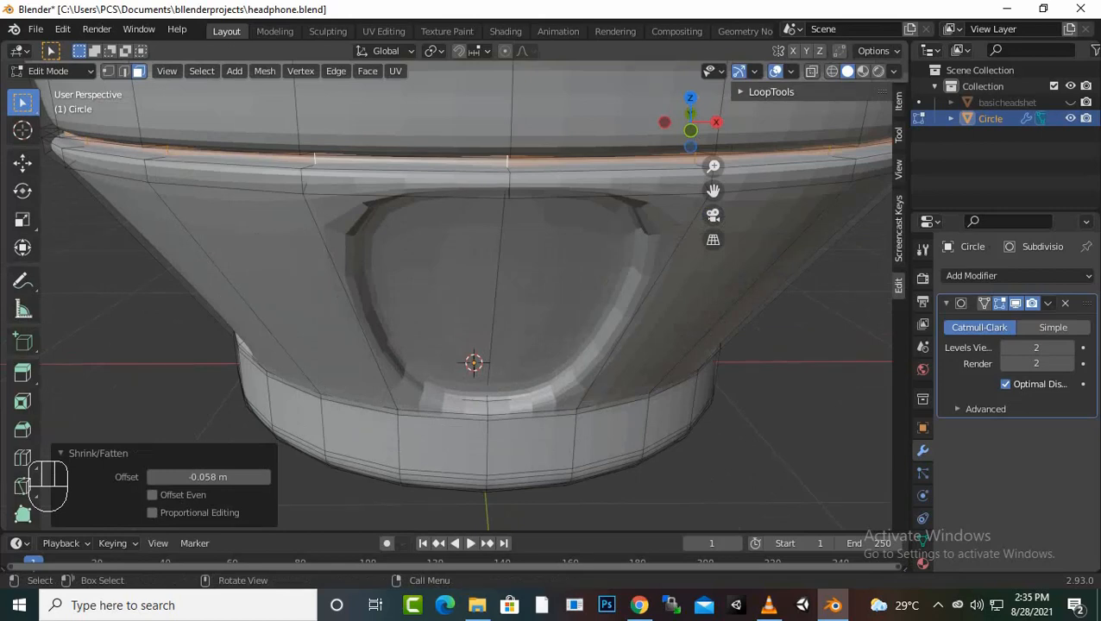
key("e")
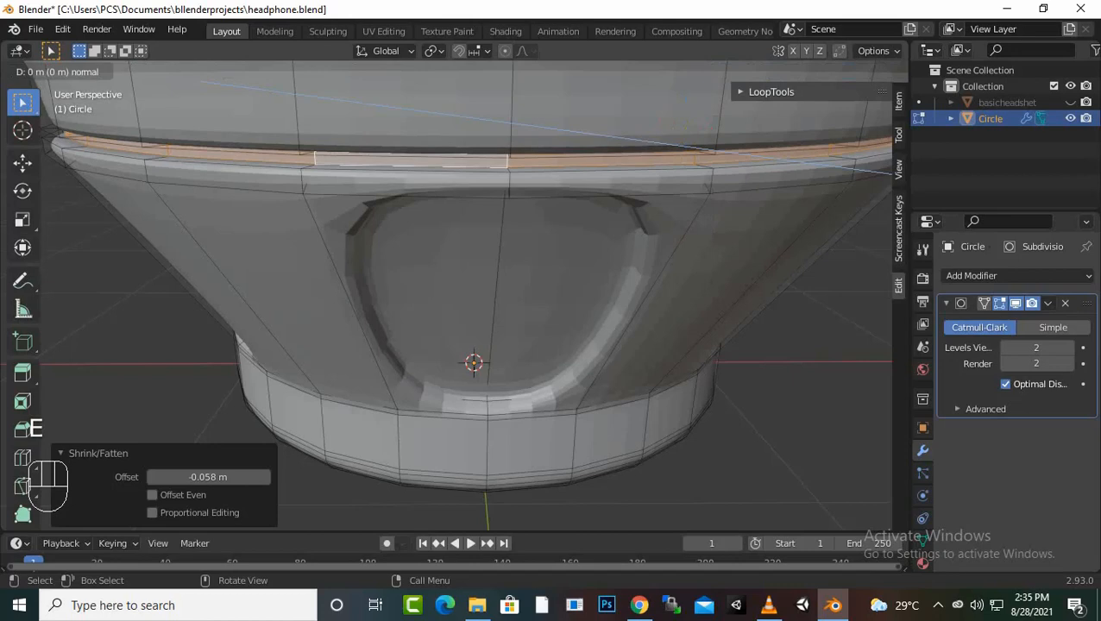
key("Escape")
key("alt")
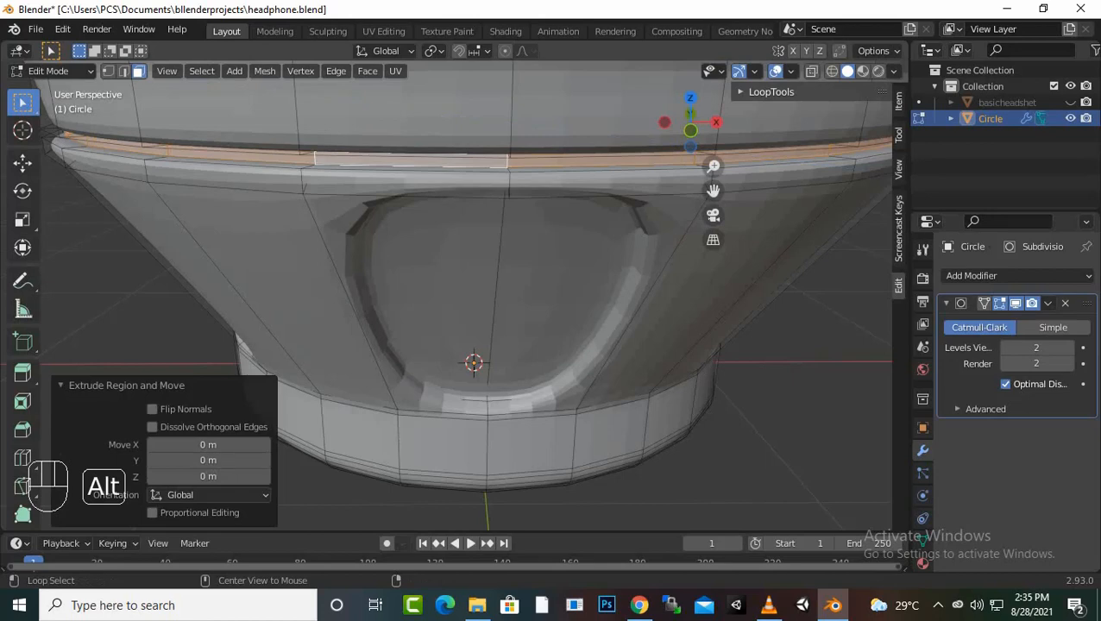
key("alt+s")
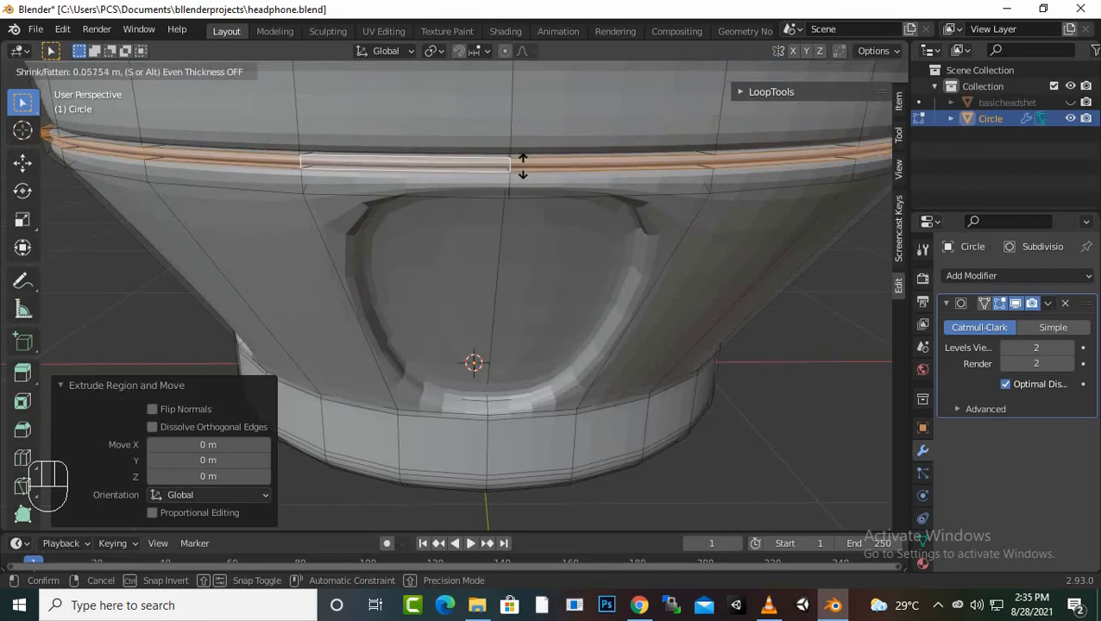
left_click(522, 164)
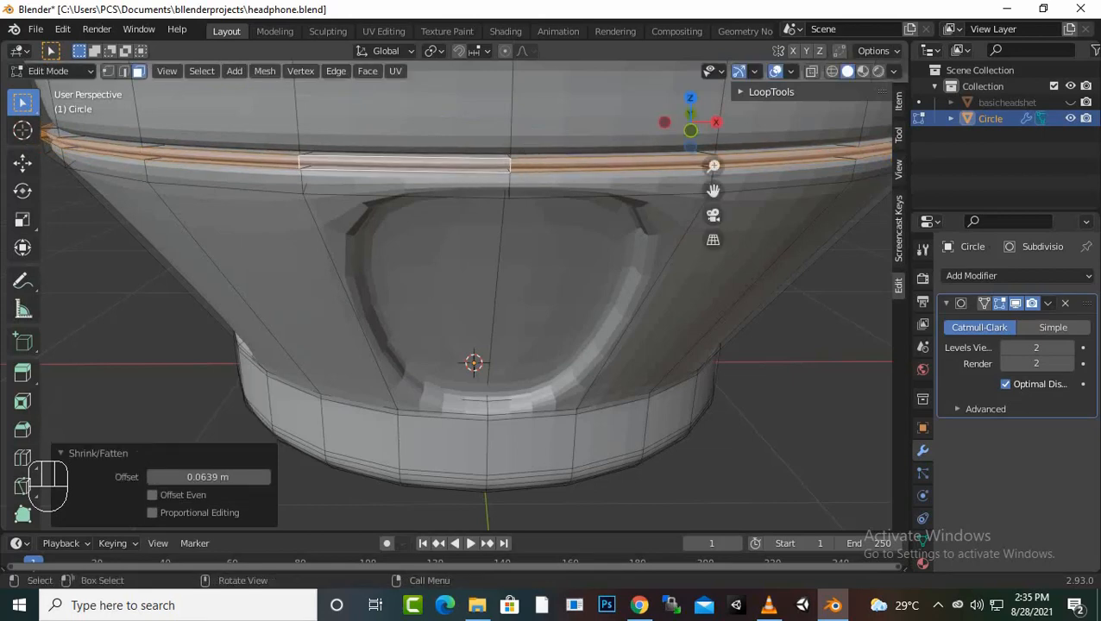
left_click(776, 422)
scroll(453, 296, "down", 2)
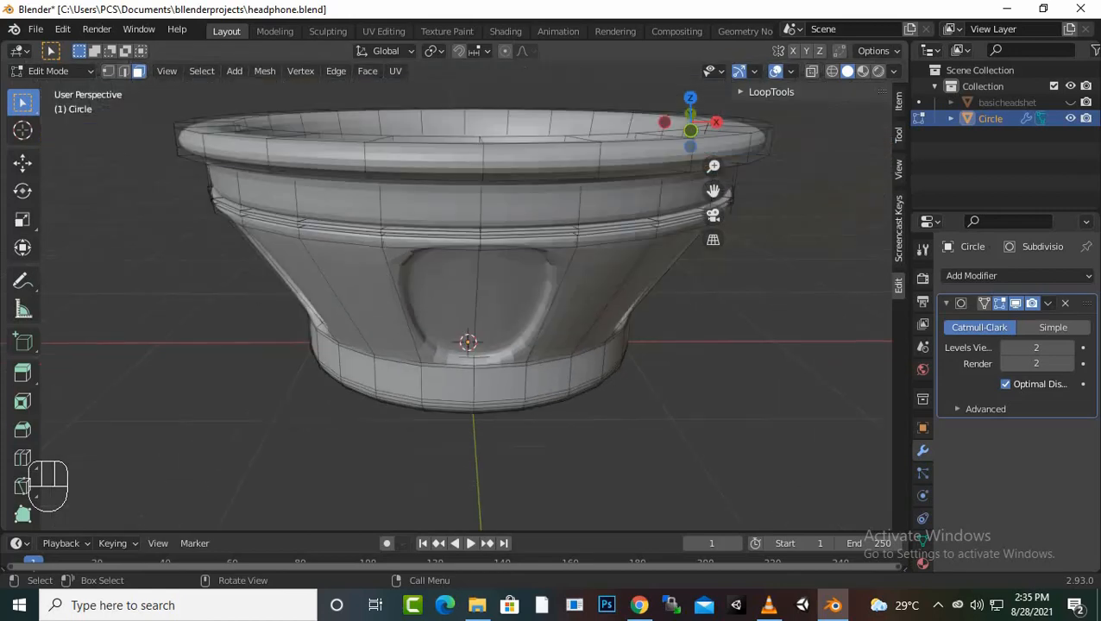
mouse_move(454, 296)
middle_mouse_down()
mouse_move(356, 292)
mouse_move(368, 310)
mouse_move(377, 259)
mouse_move(387, 291)
mouse_move(427, 297)
mouse_move(432, 328)
mouse_move(442, 292)
middle_mouse_up()
key("Tab")
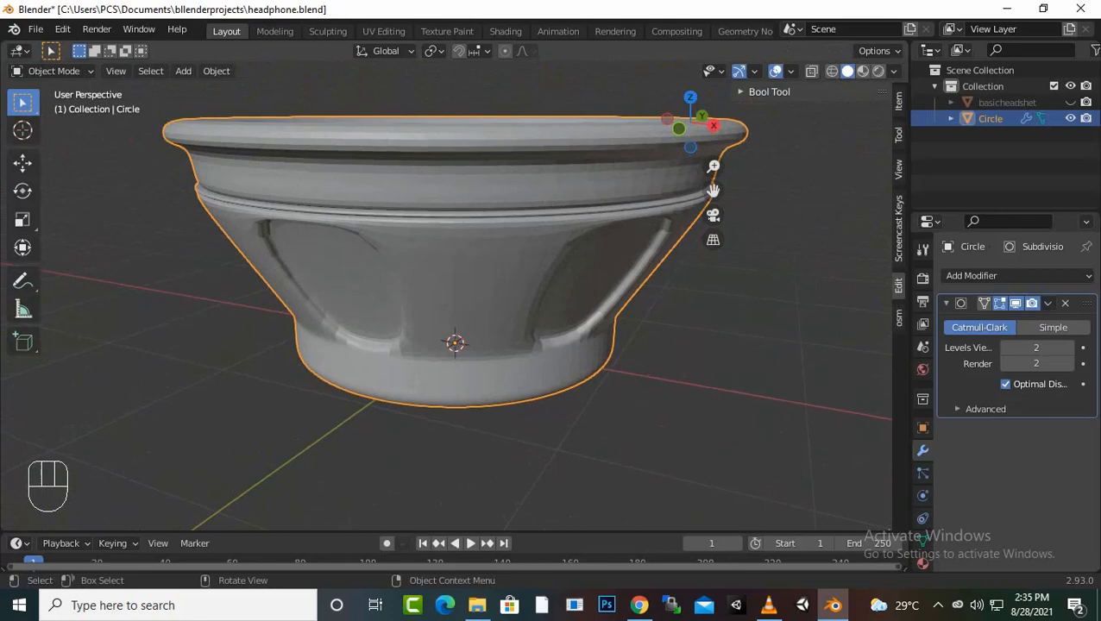
Step: In Edit Mode, add a loop cut near the upper edge of the band under the rim at factor about -0.686
key("Tab")
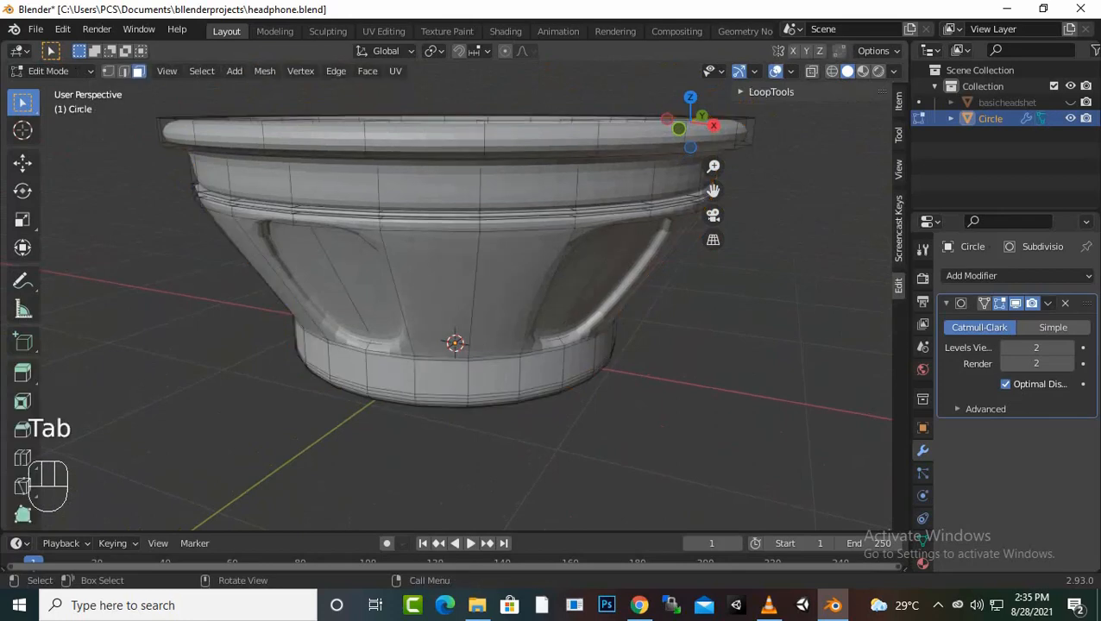
middle_click_drag(442, 292, 442, 304)
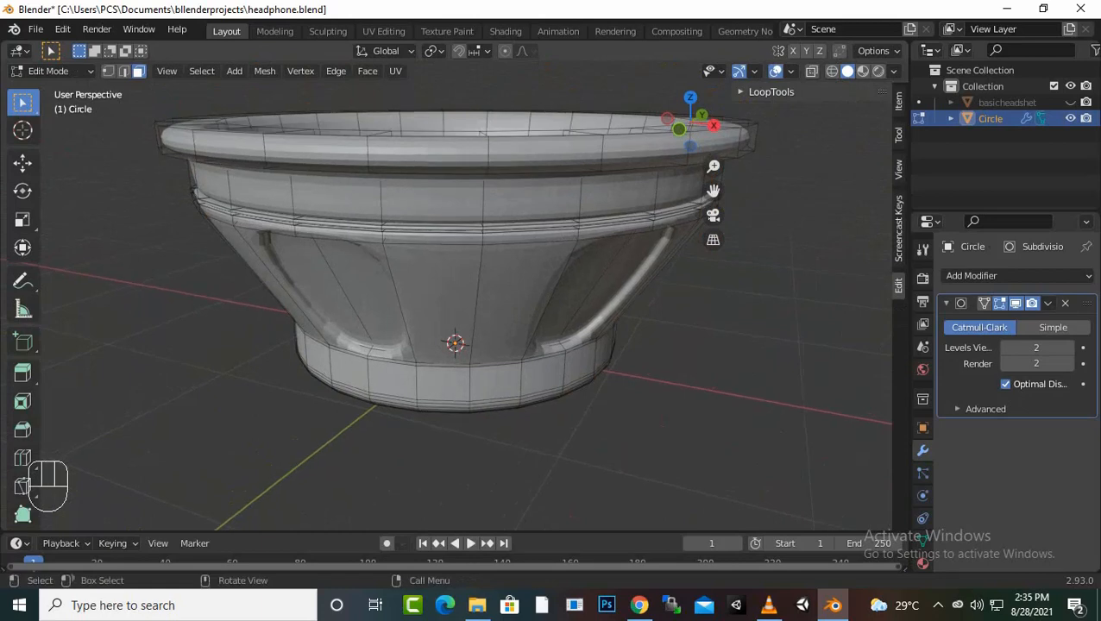
key("ctrl+r")
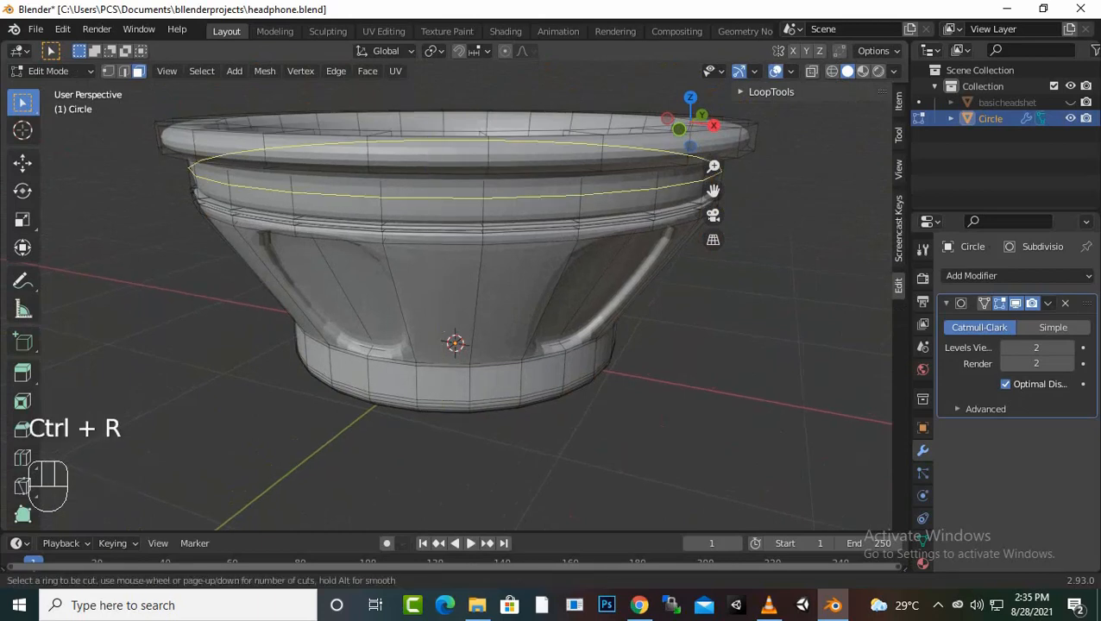
left_click(462, 183)
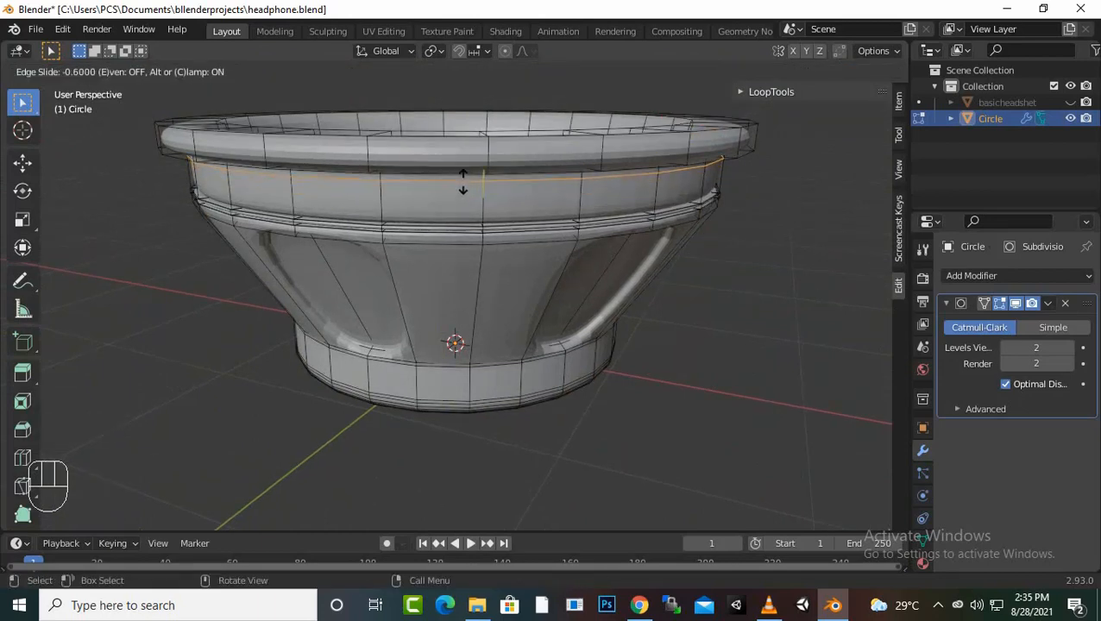
left_click(464, 178)
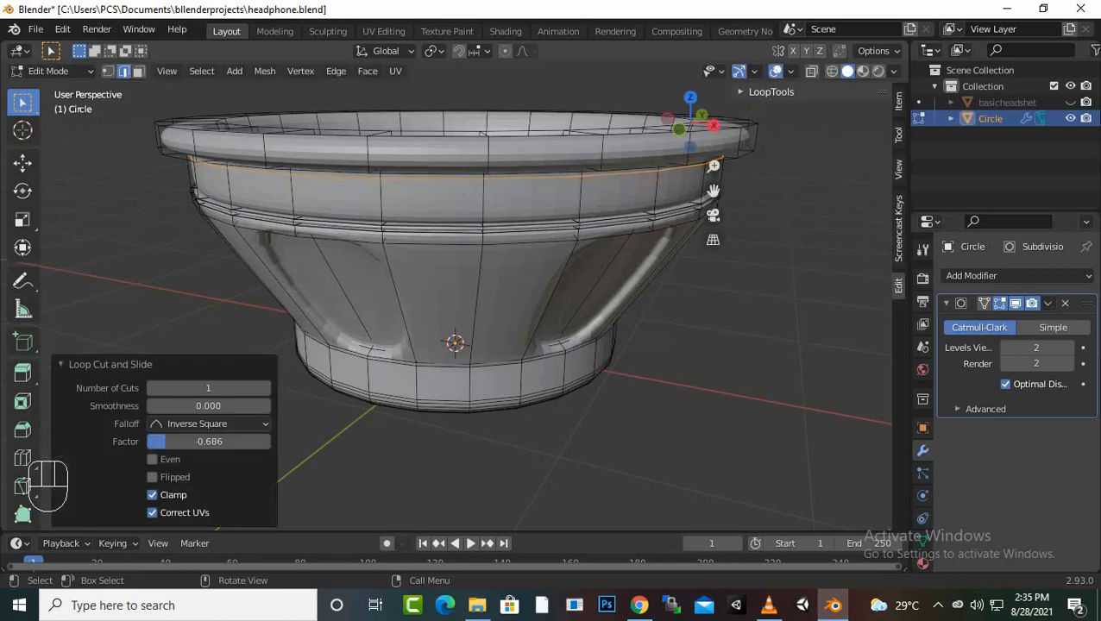
Step: Add a second loop cut to the band under the rim, just below the previous one, at factor about -0.724
key("ctrl")
key("ctrl+r")
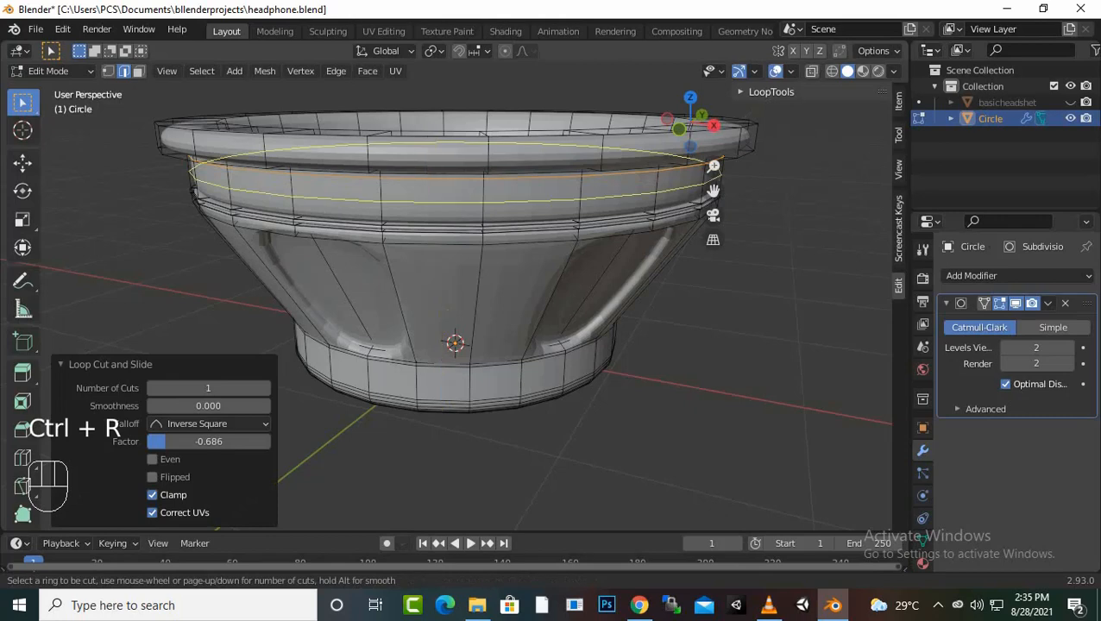
left_click(469, 192)
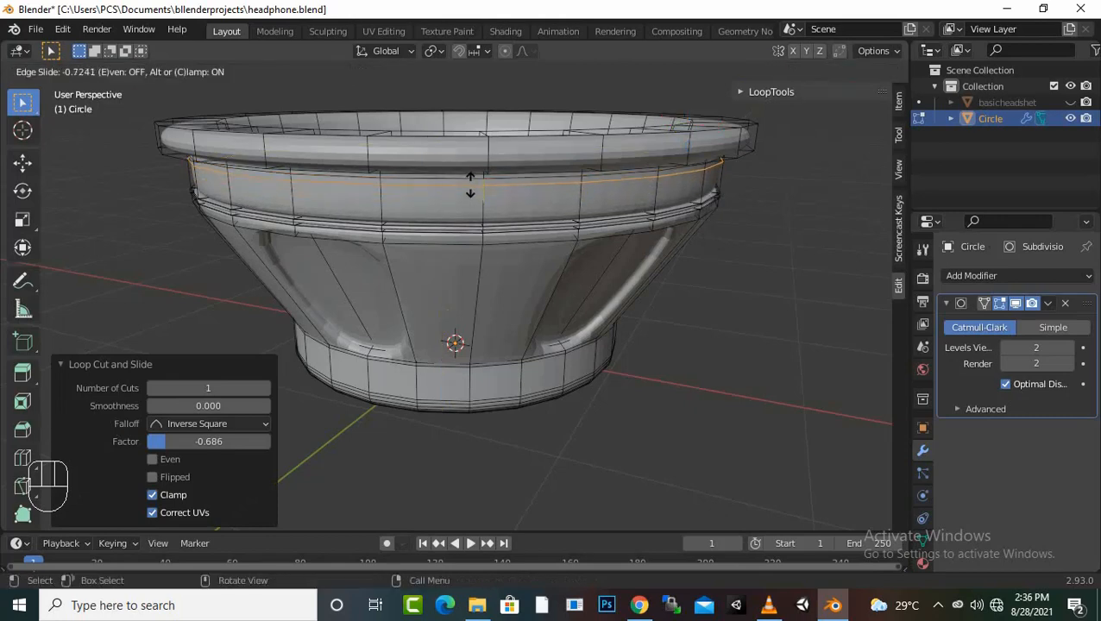
left_click(469, 182)
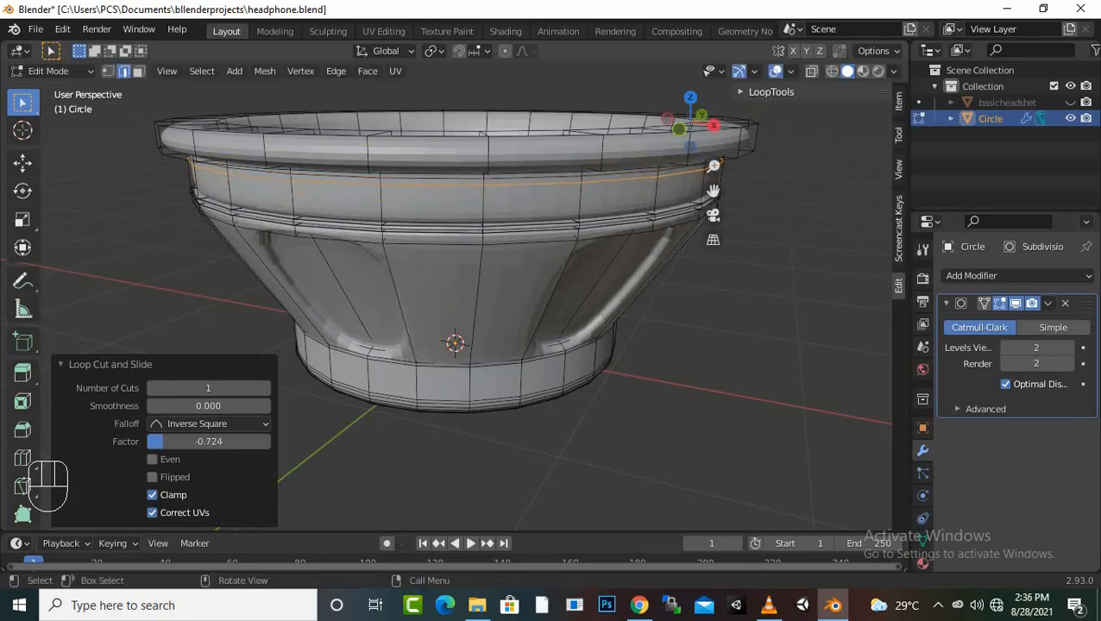
Step: In face select mode, select the entire narrow ring of faces between the two new loops, extending the selection by shortest path around the cup
scroll(466, 276, "up", 2)
left_click(450, 138, "alt")
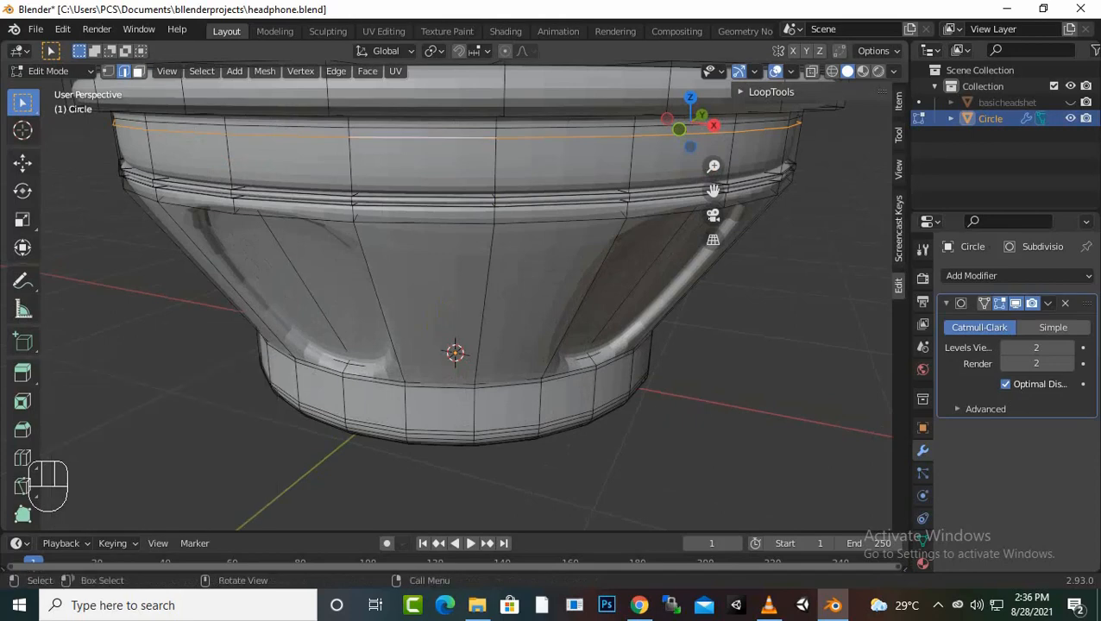
left_click(139, 72)
left_click(431, 135, "alt")
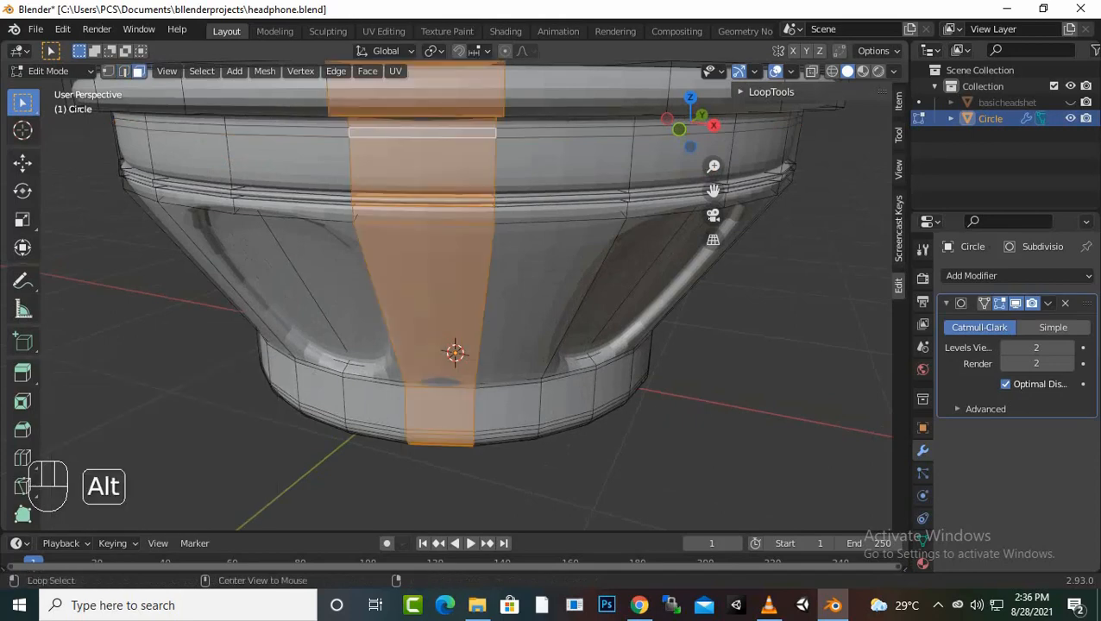
left_click(561, 133)
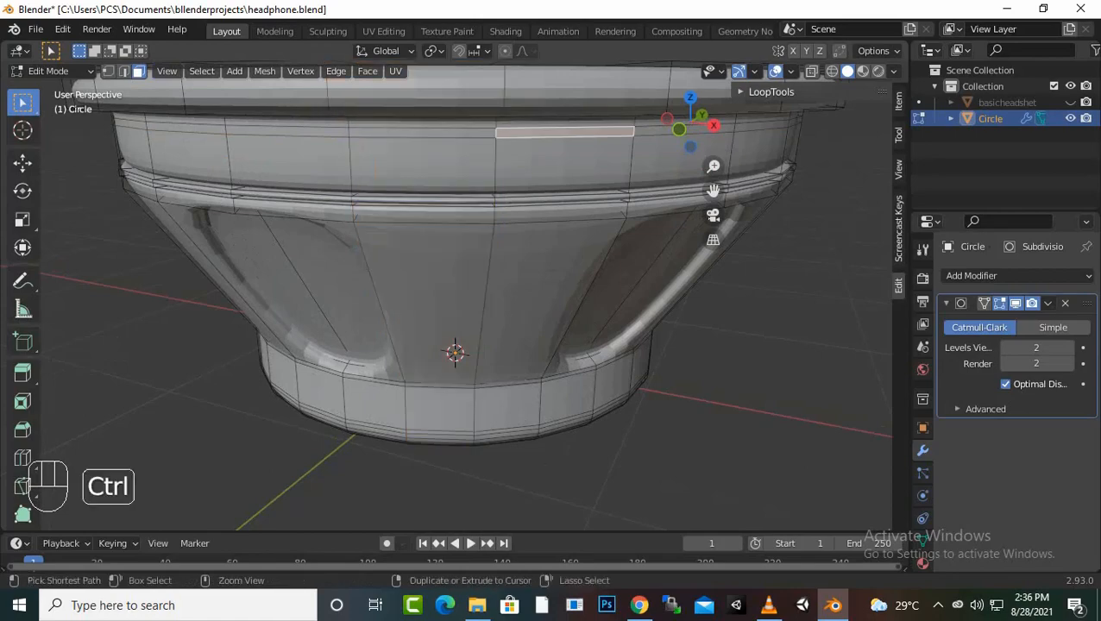
left_click(129, 124, "ctrl")
middle_click_drag(363, 190, 192, 197)
left_click(639, 148, "ctrl")
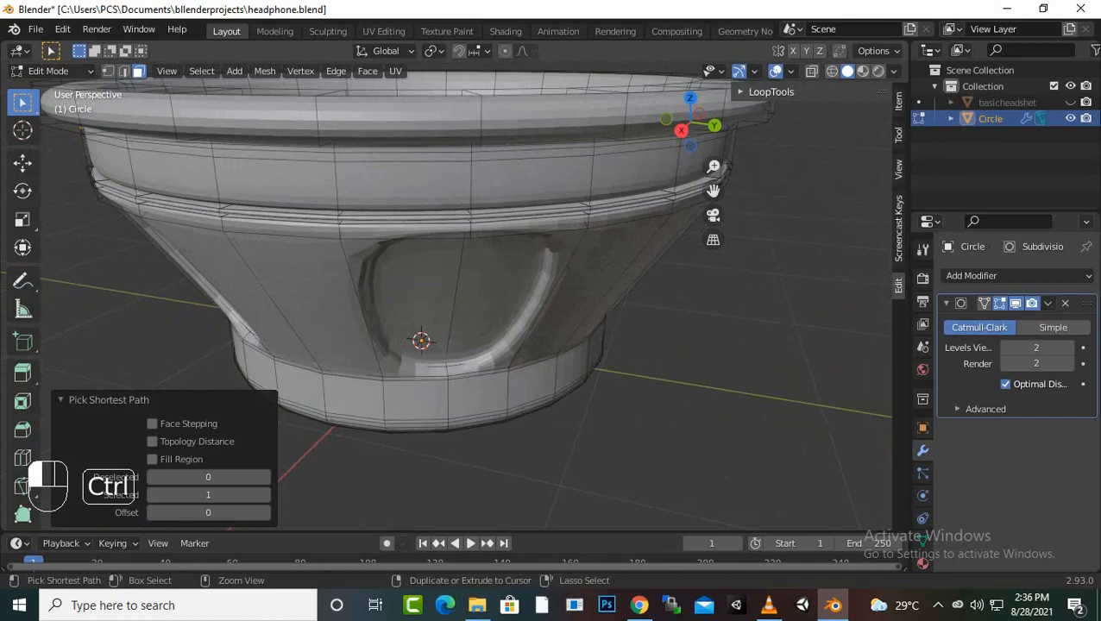
middle_click_drag(634, 156, 324, 170)
left_click(645, 164, "ctrl")
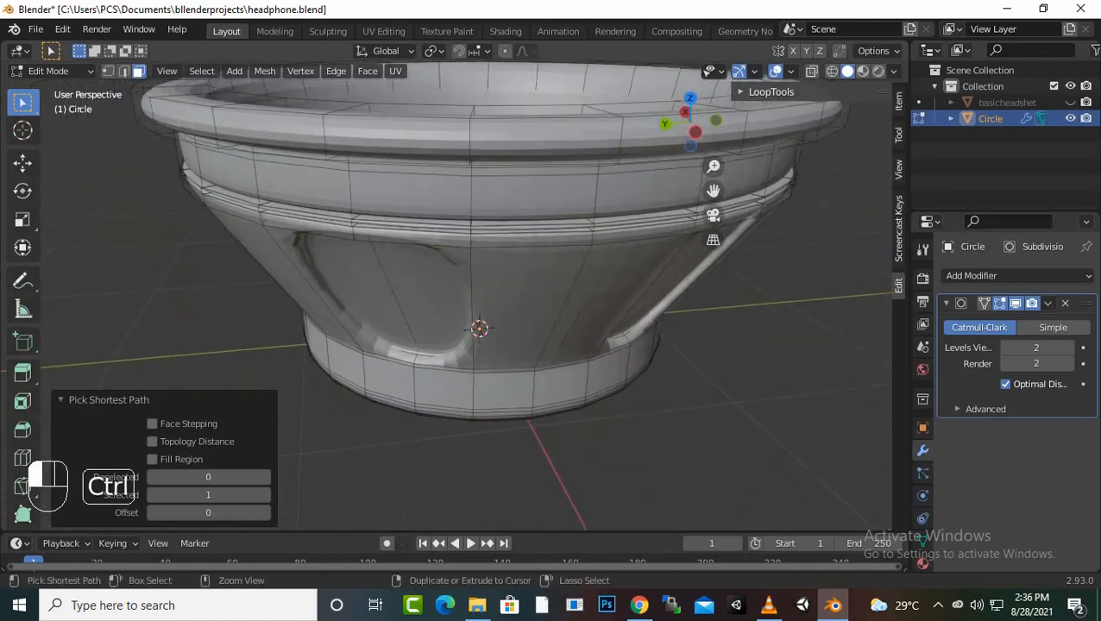
middle_click_drag(640, 169, 604, 178)
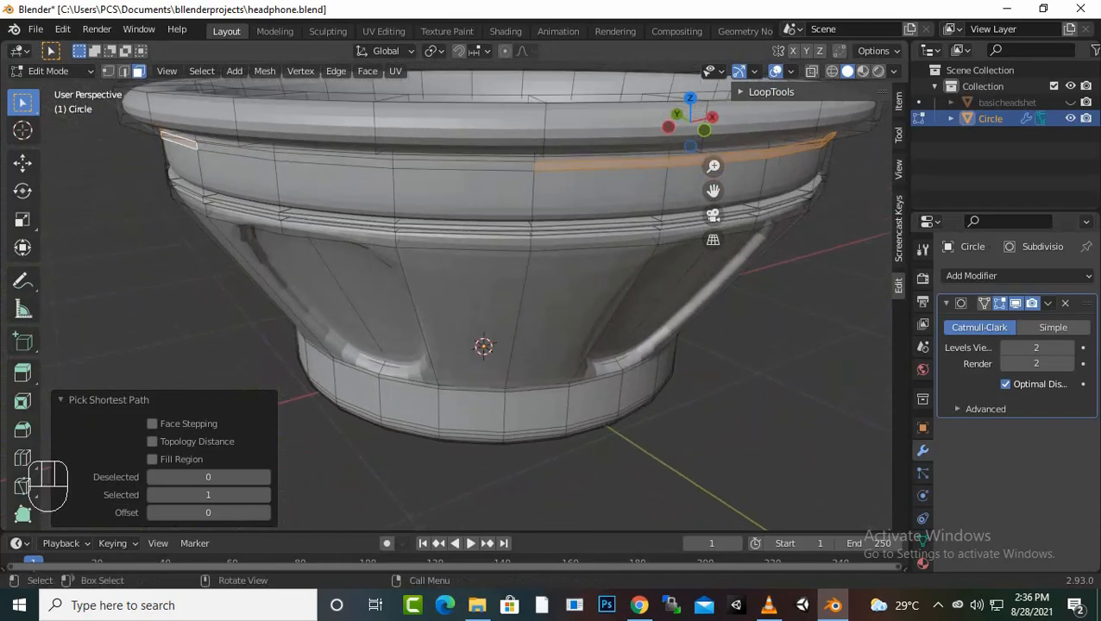
left_click(464, 165, "ctrl")
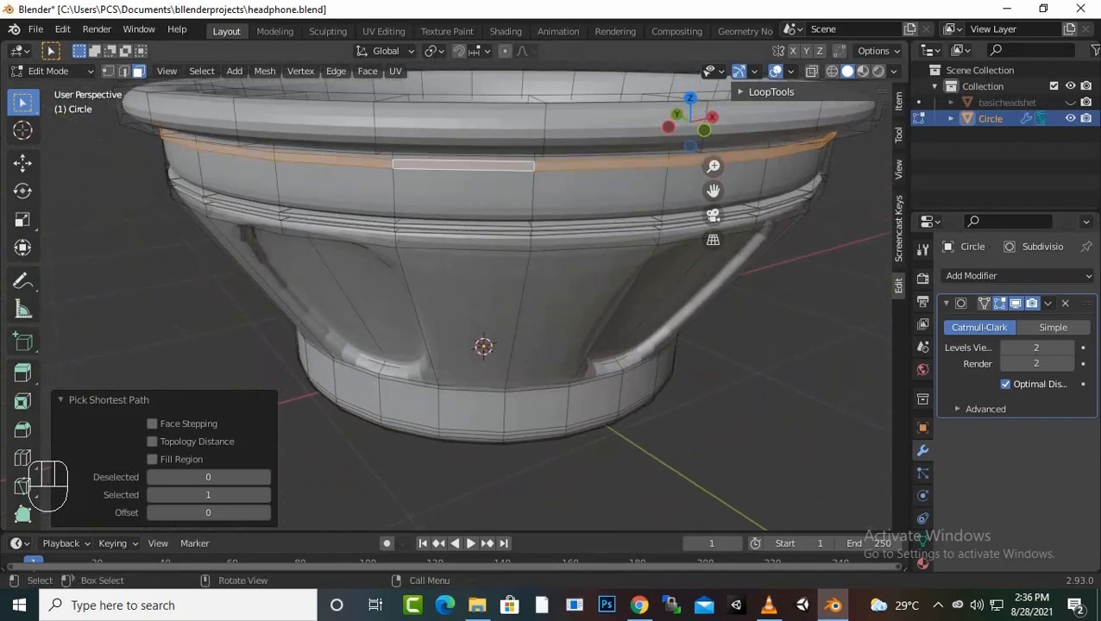
Step: Extrude the selected upper ring of faces in place and shrink it inward by about -0.0547 m
scroll(464, 165, "down", 2)
scroll(474, 259, "up", 3)
key("e")
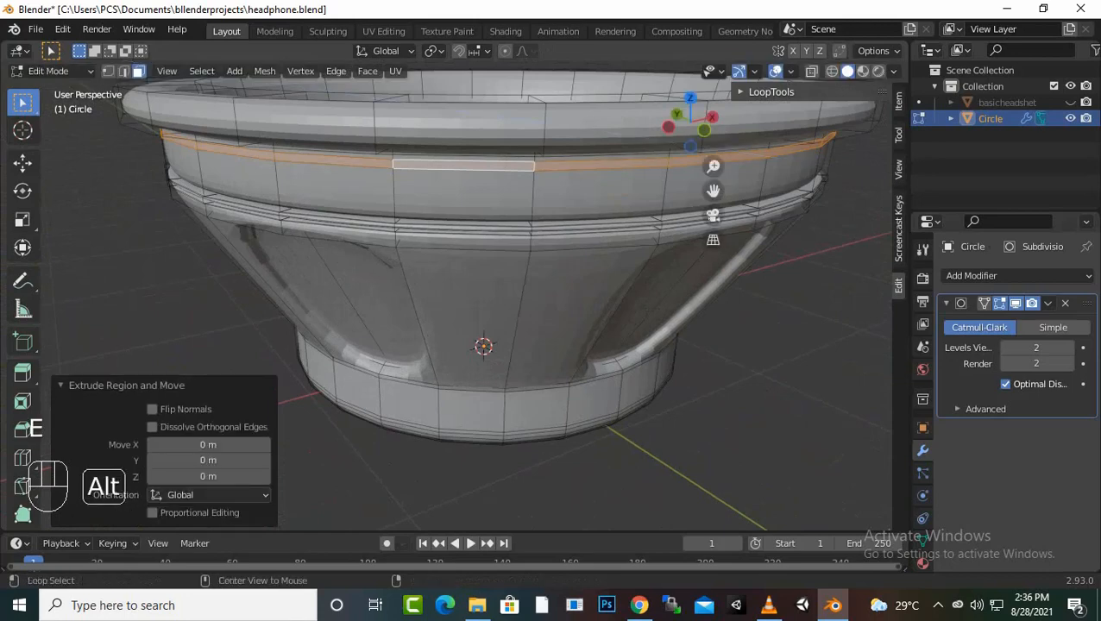
key("alt+s")
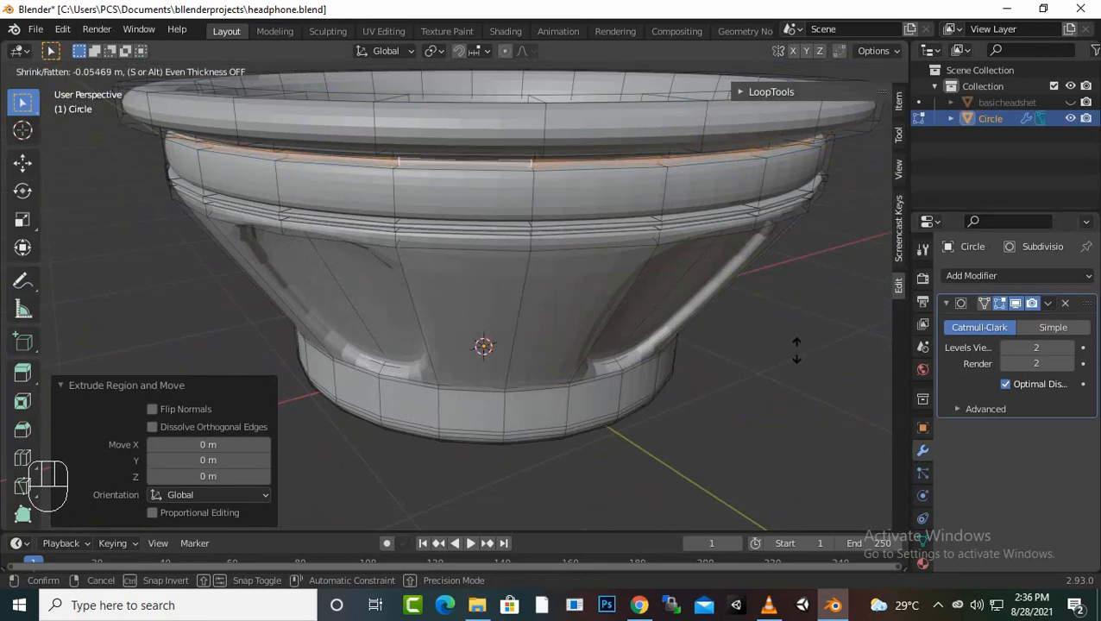
left_click(799, 354)
Step: Extrude the upper ring in place again and fatten it outward by about 0.0469 m
key("e")
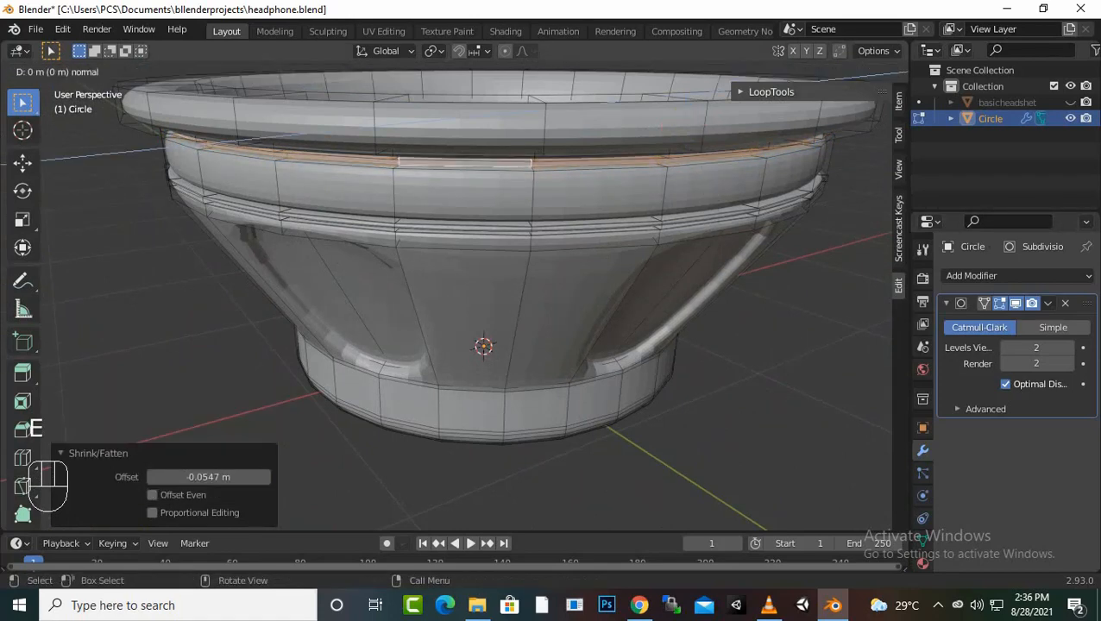
left_click(796, 349)
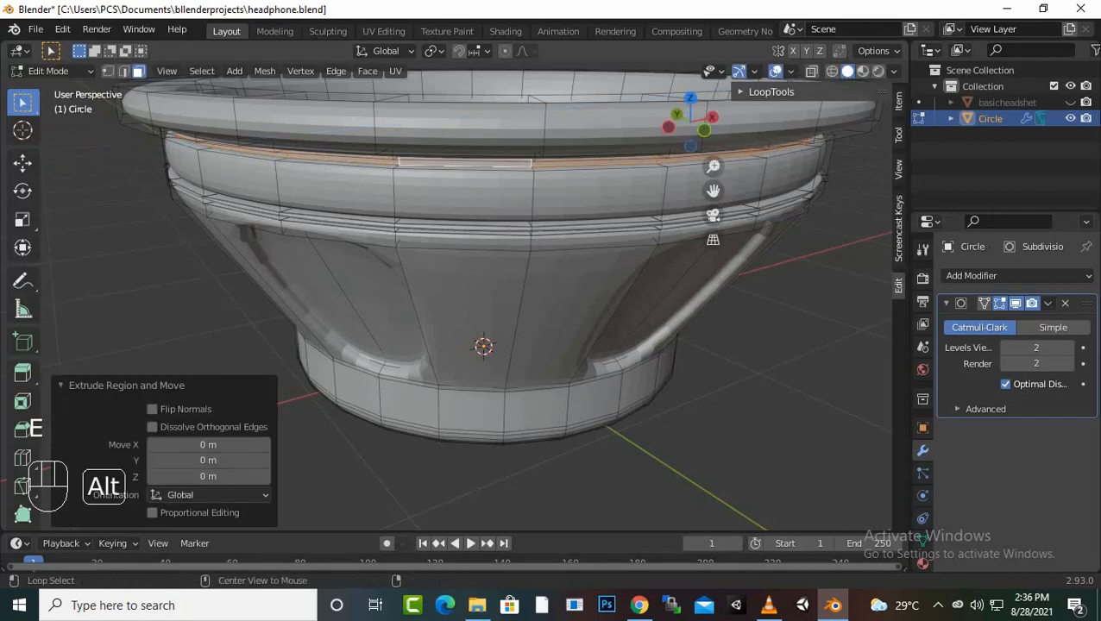
key("alt+s")
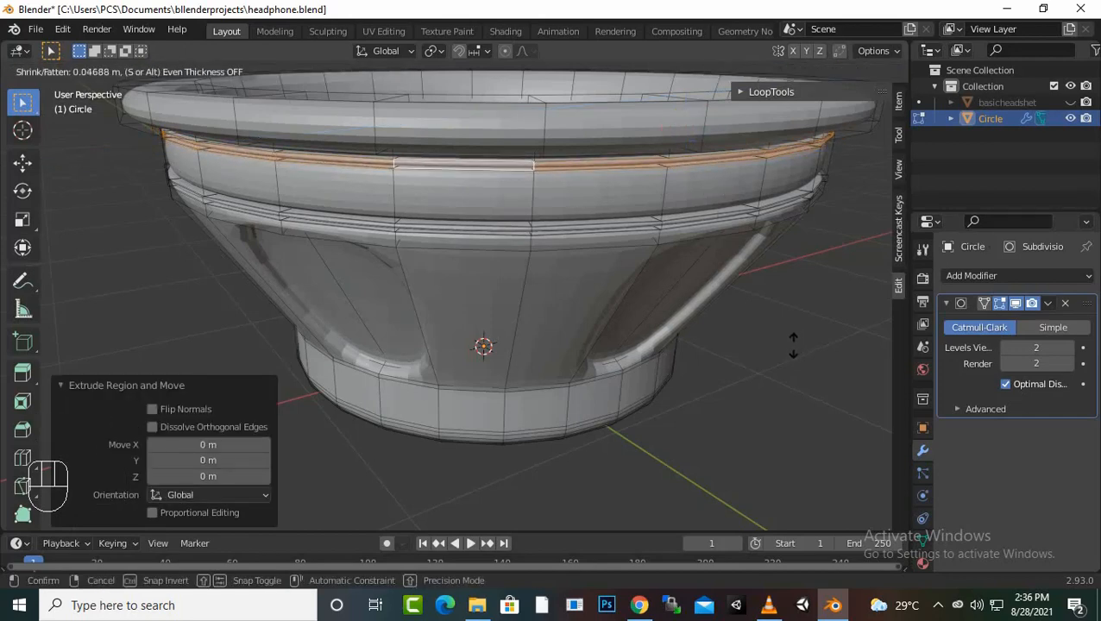
left_click(793, 345)
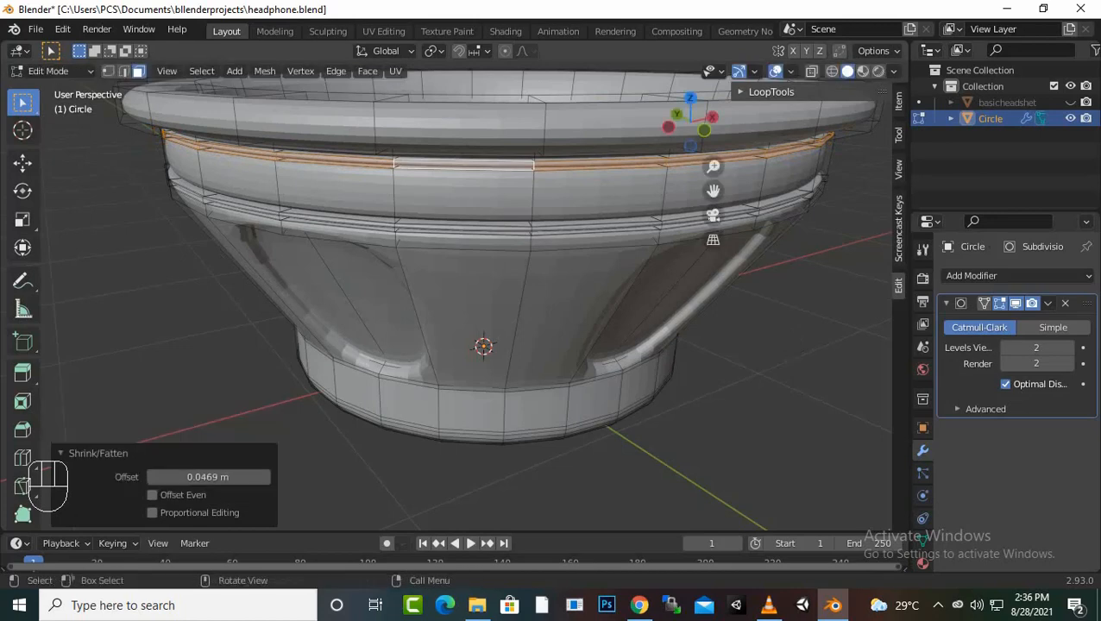
Step: Examine the smoothed groove under the rim in Object Mode and return to Edit Mode
key("Tab")
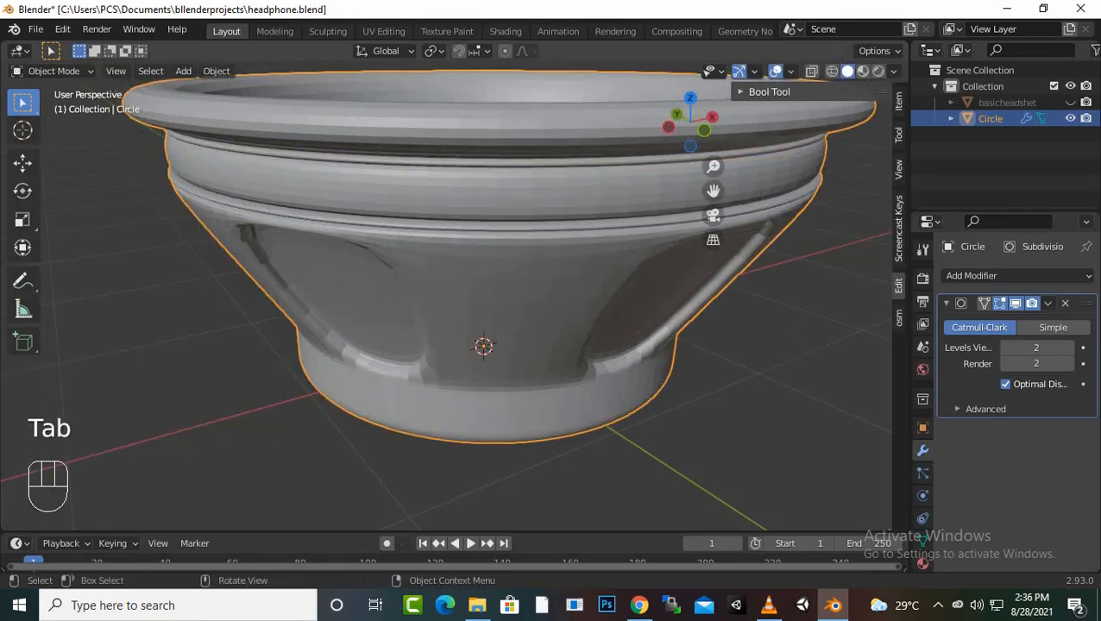
middle_click_drag(776, 345, 622, 296)
scroll(824, 341, "down", 1)
scroll(622, 296, "down", 2)
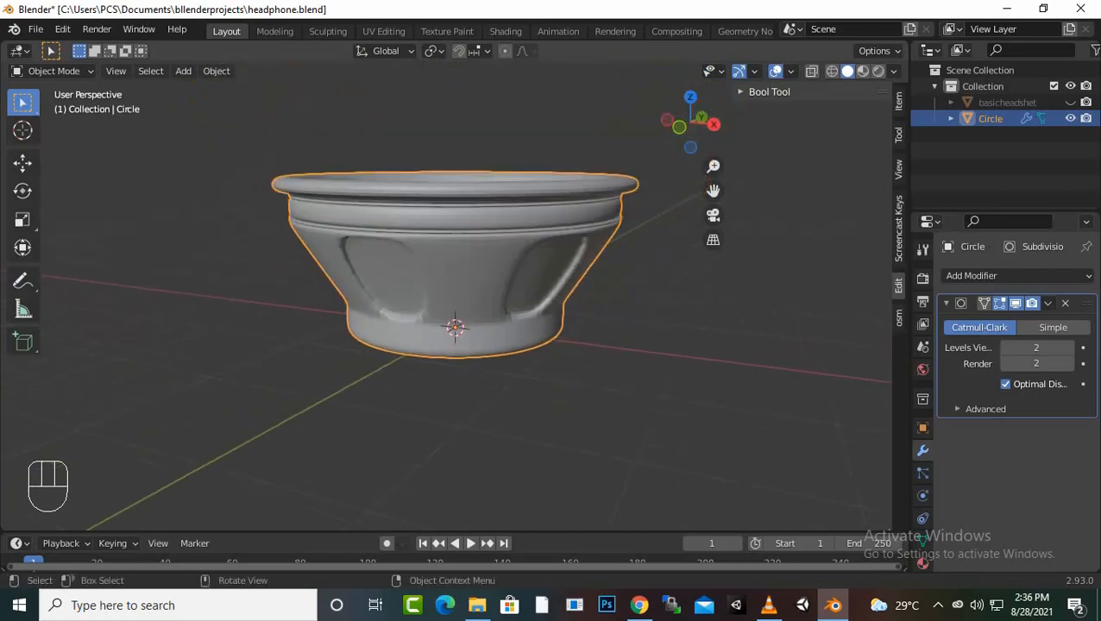
scroll(621, 296, "up", 1)
scroll(621, 296, "up", 1)
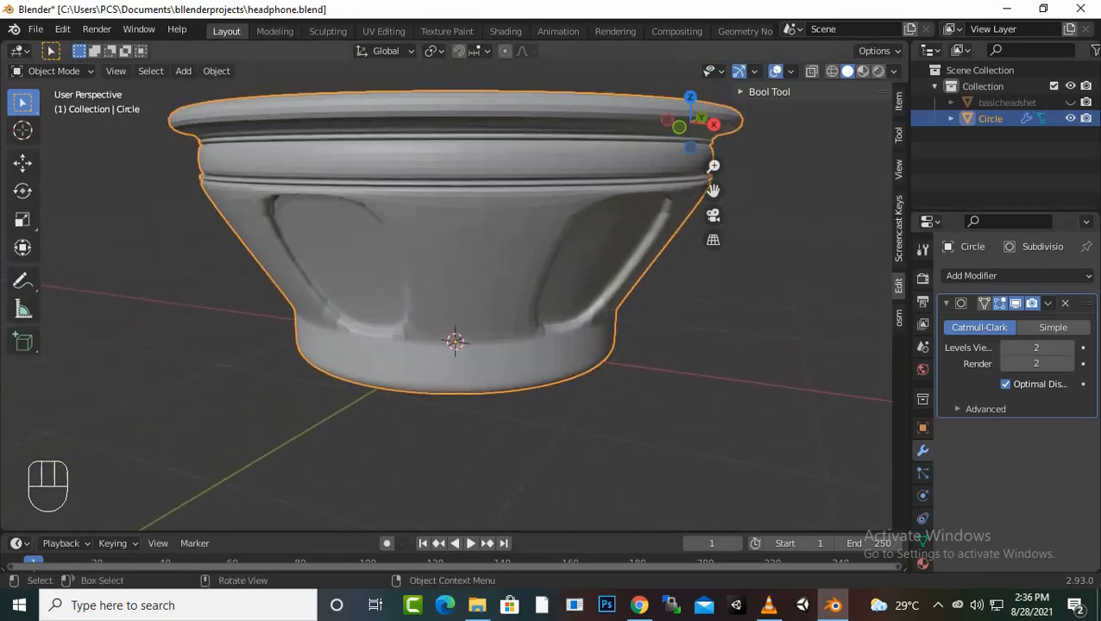
key("Tab")
scroll(447, 295, "up", 3)
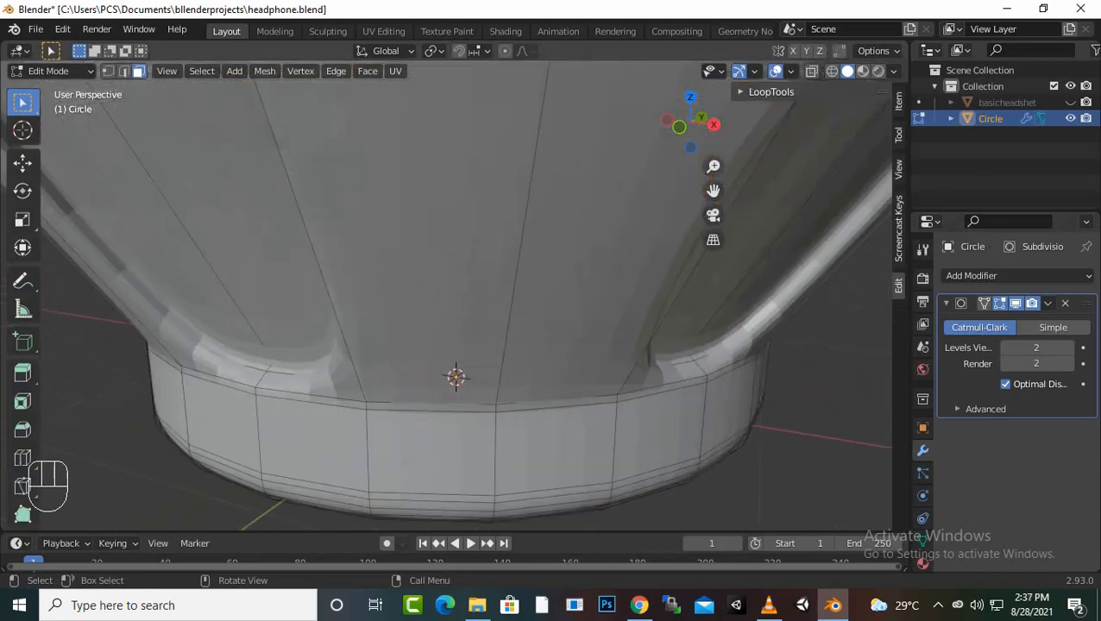
key("ctrl")
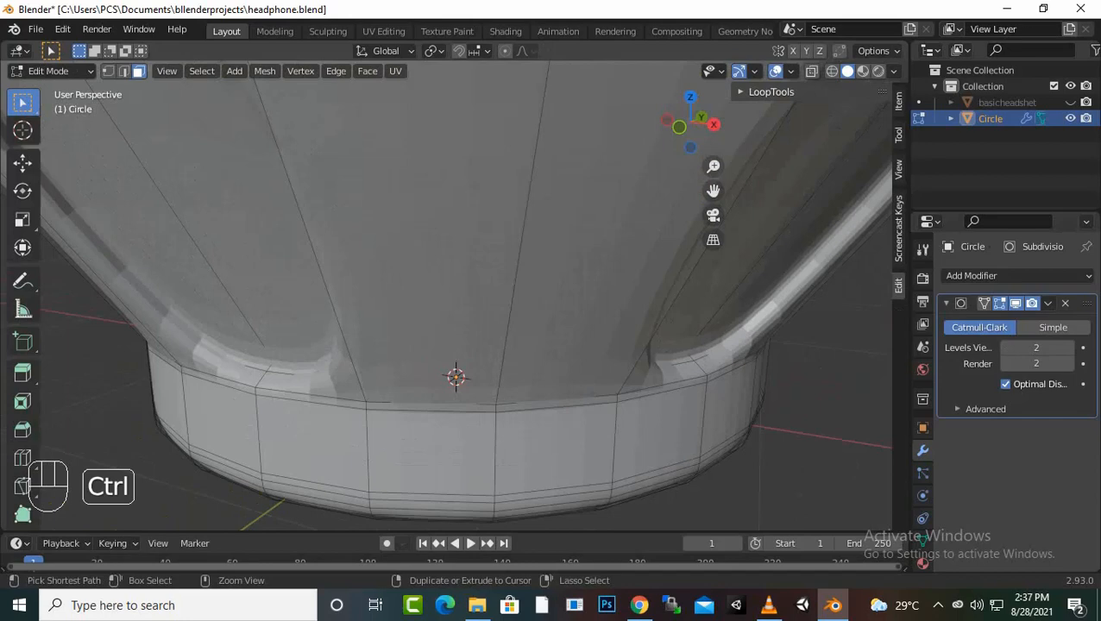
key("ctrl+e")
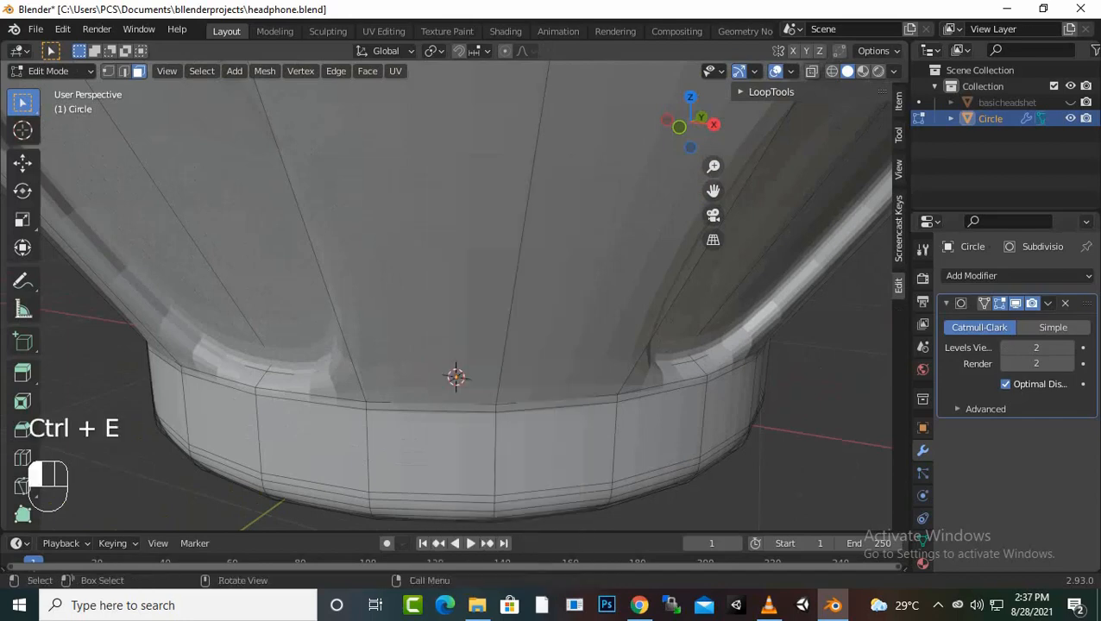
left_click(659, 433)
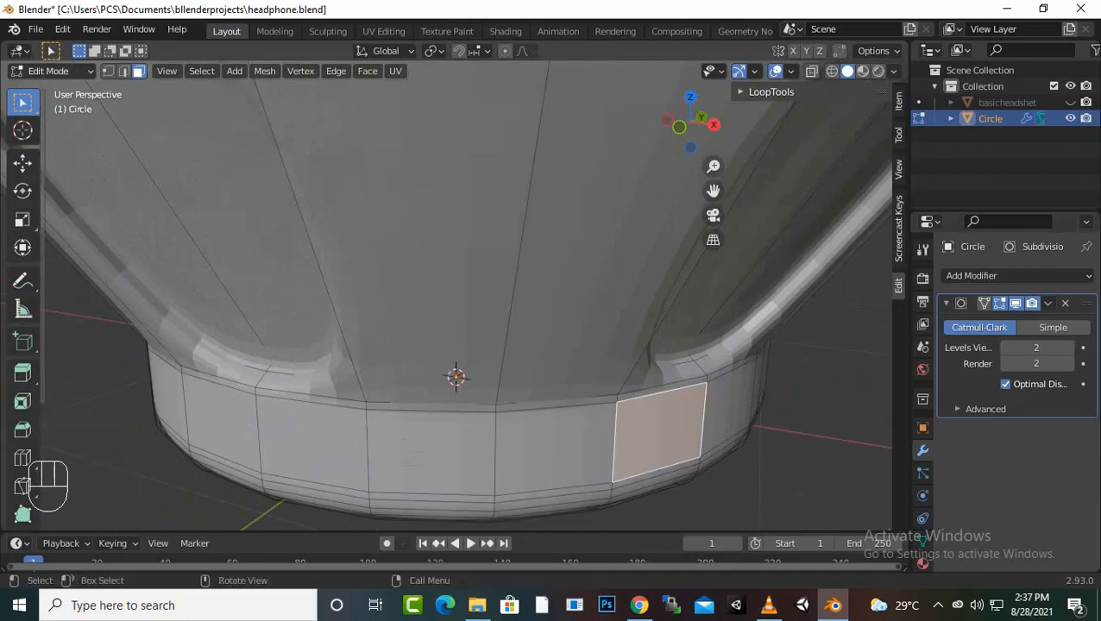
left_click(108, 71)
key("ctrl")
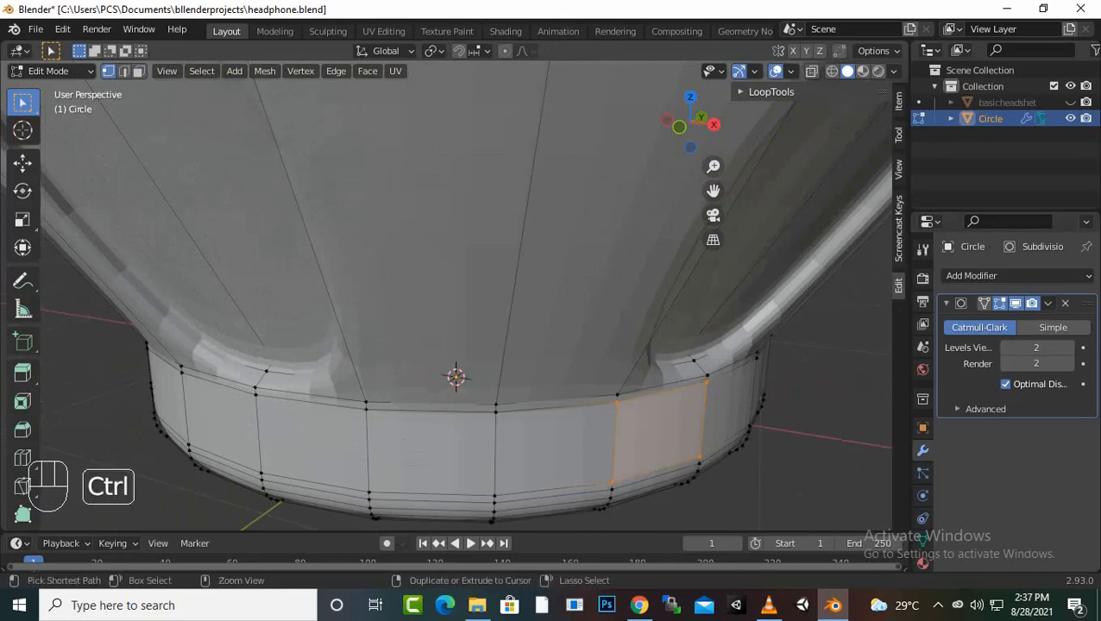
key("ctrl+e")
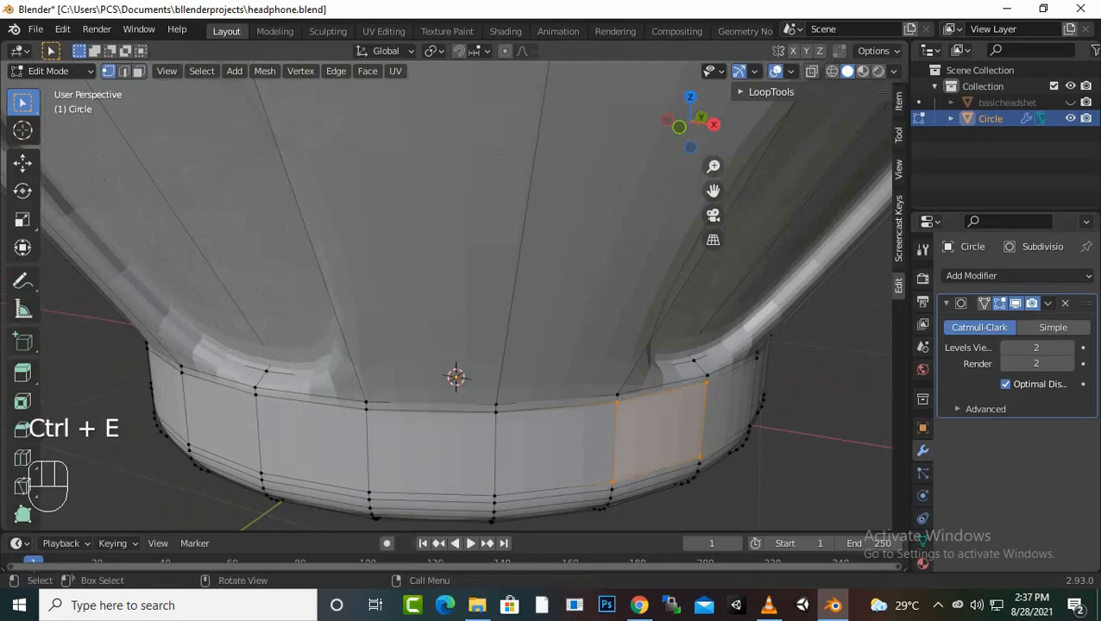
left_click(698, 473)
Step: Add a loop cut near the upper edge of the base band at factor about -0.784, clear the selection and return to Object Mode
key("ctrl")
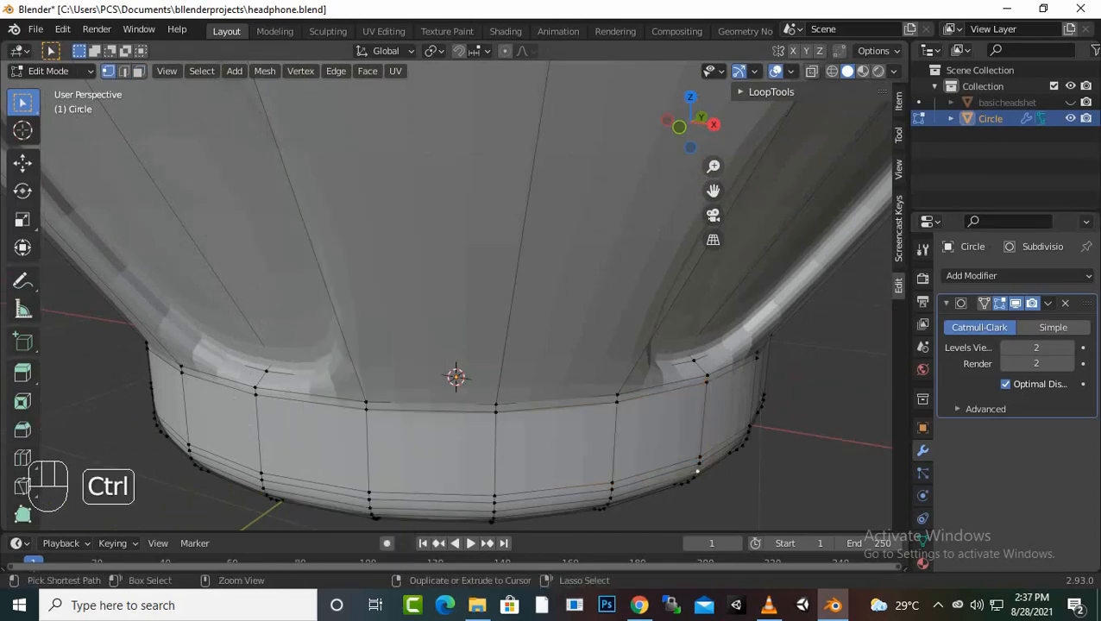
key("ctrl+r")
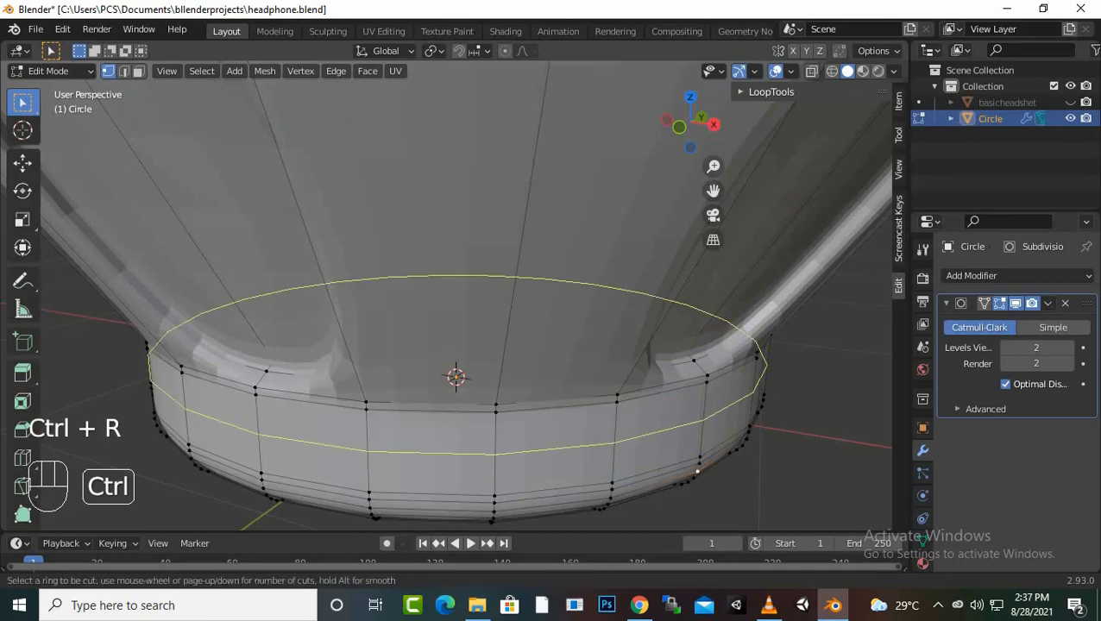
left_click(504, 436)
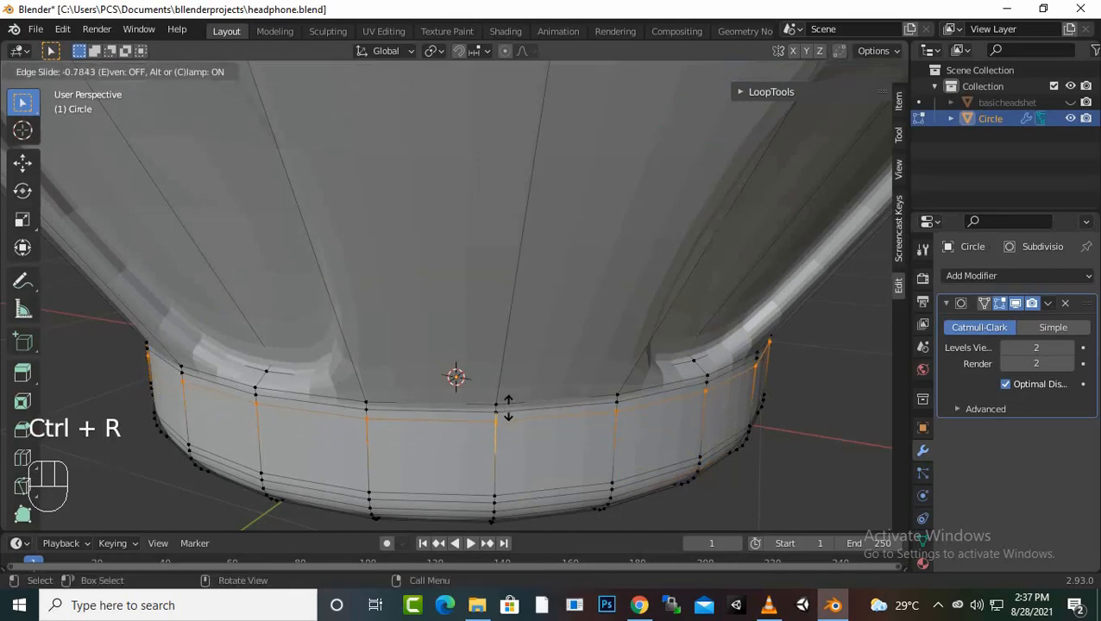
left_click(508, 408)
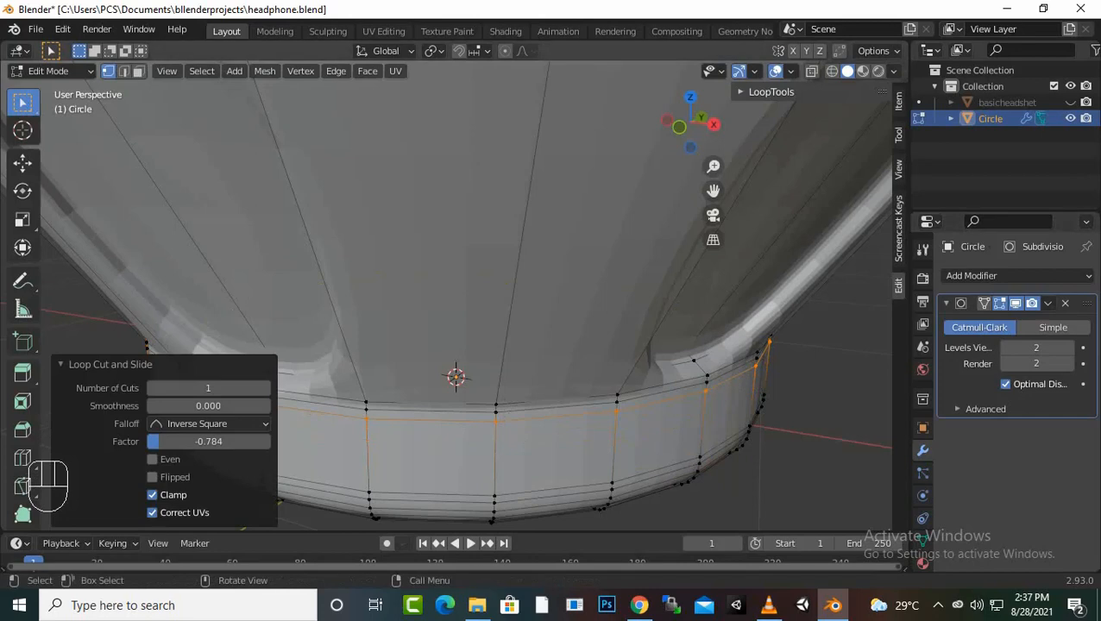
key("alt+a")
key("Tab")
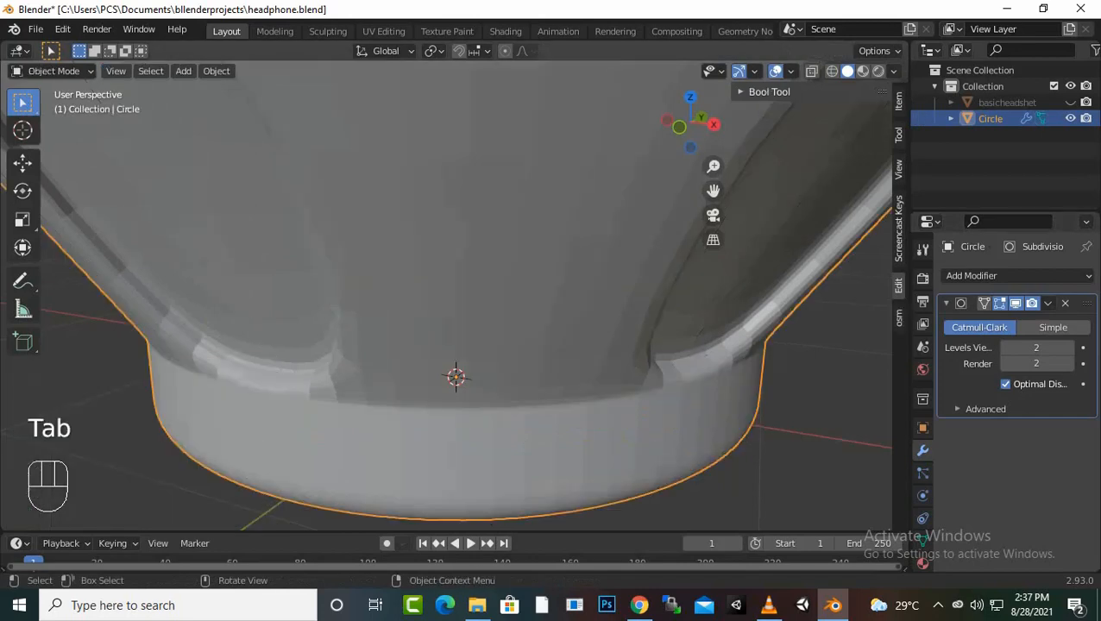
Step: Re-enter Edit Mode on the ear cup and unhide the basicheadshet object
key("Tab")
scroll(447, 293, "down", 5)
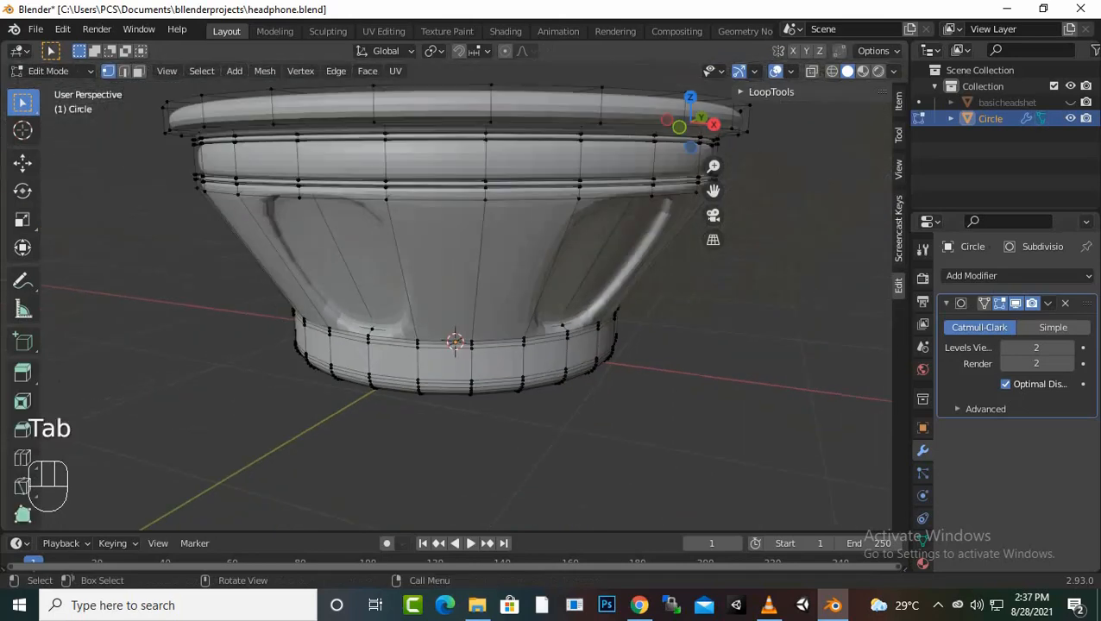
middle_click_drag(446, 294, 380, 280)
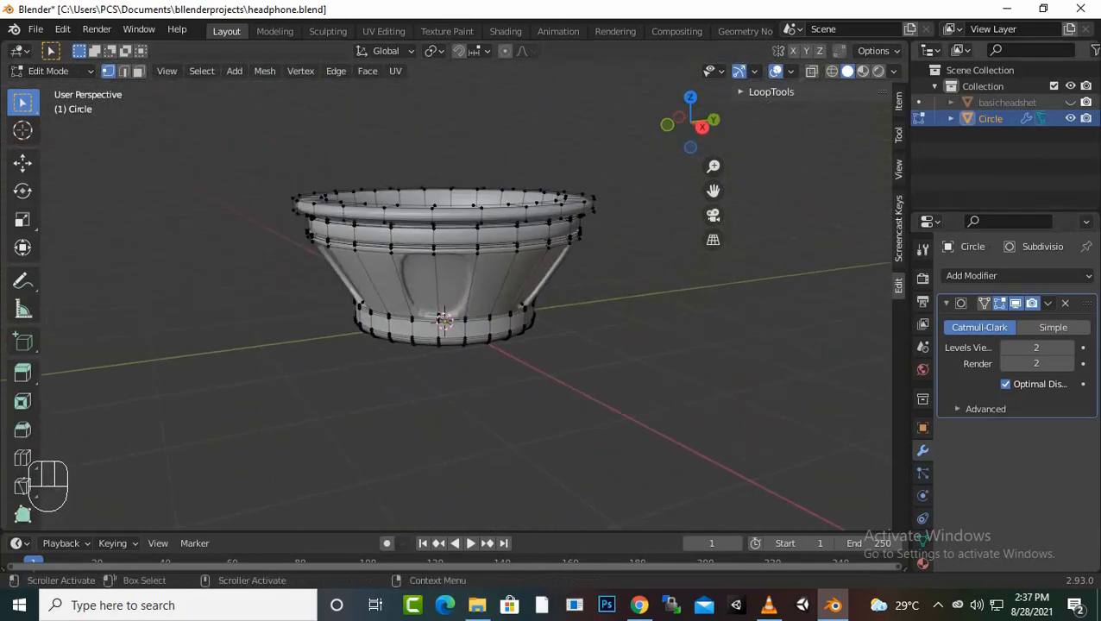
left_click(1070, 102)
middle_click_drag(334, 64, 471, 80)
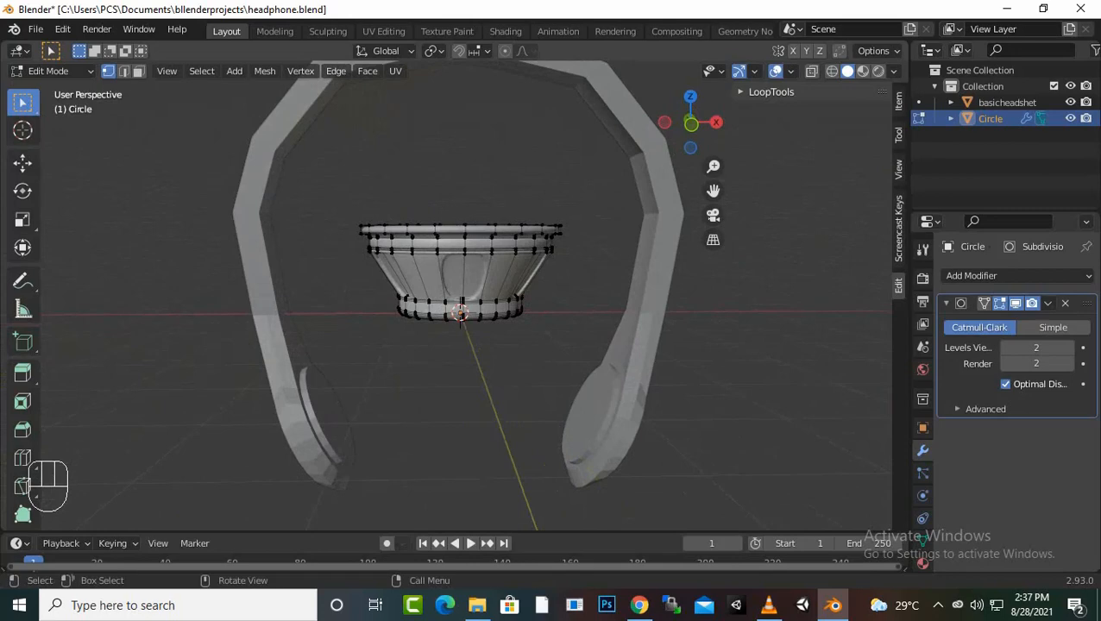
Step: Rotate the whole ear cup mesh about -64.1° in the view and move it about 1.52, -0.24, -1.95 m toward the headset's right end
key("a")
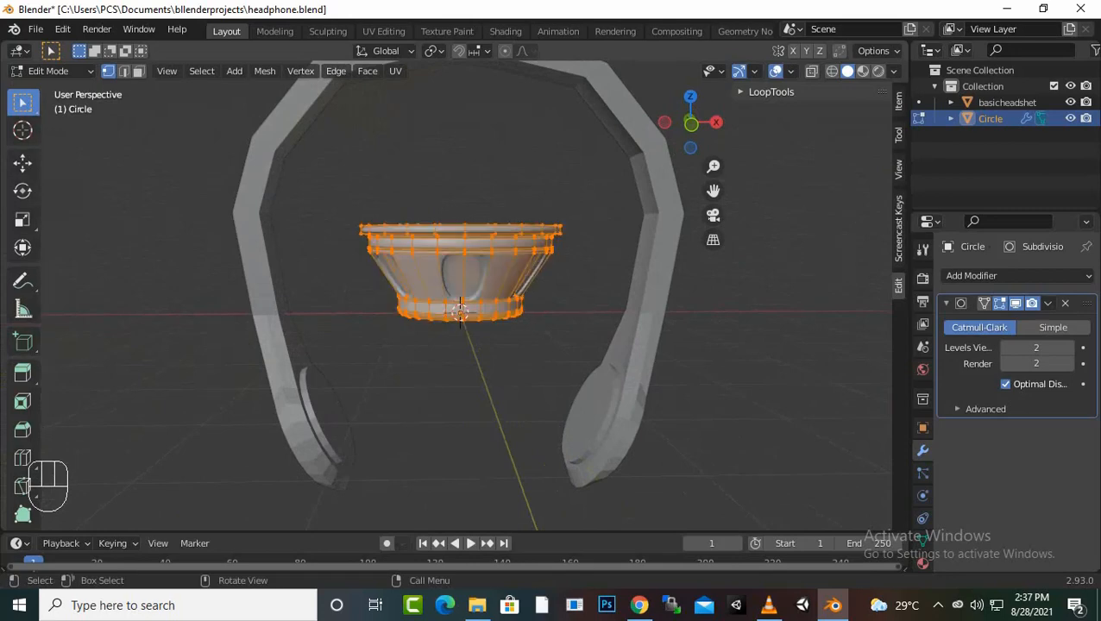
key("r")
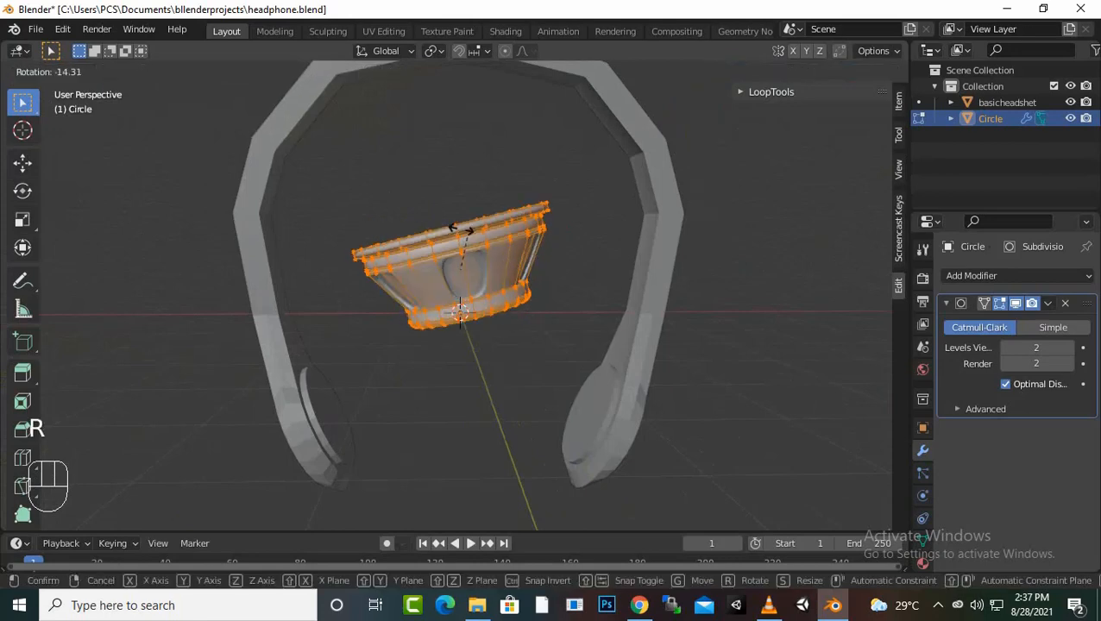
left_click(366, 145)
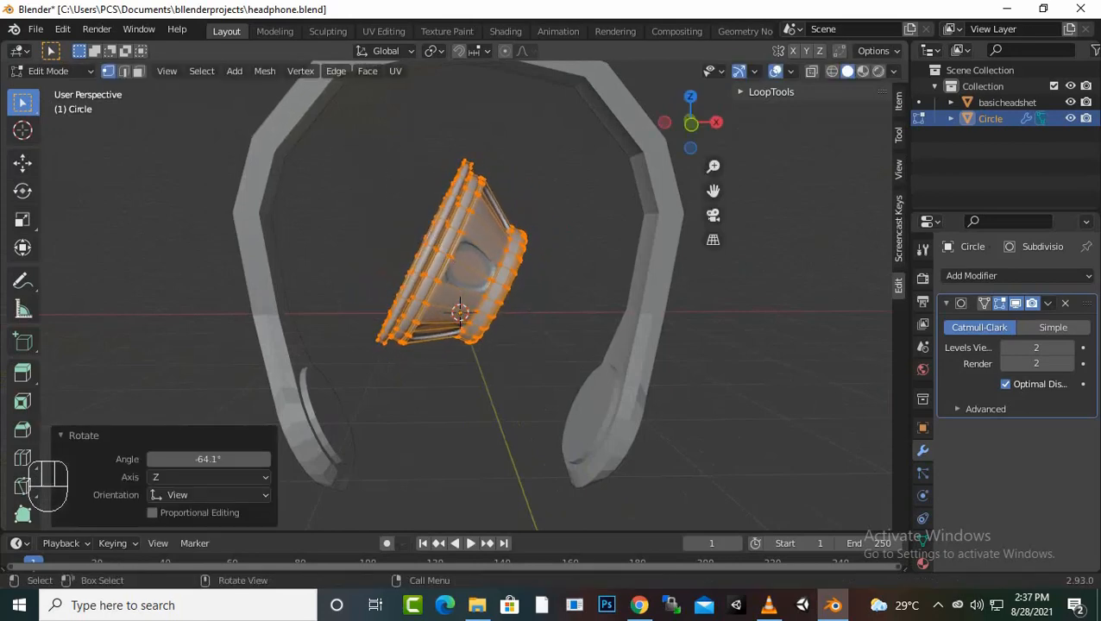
key("g")
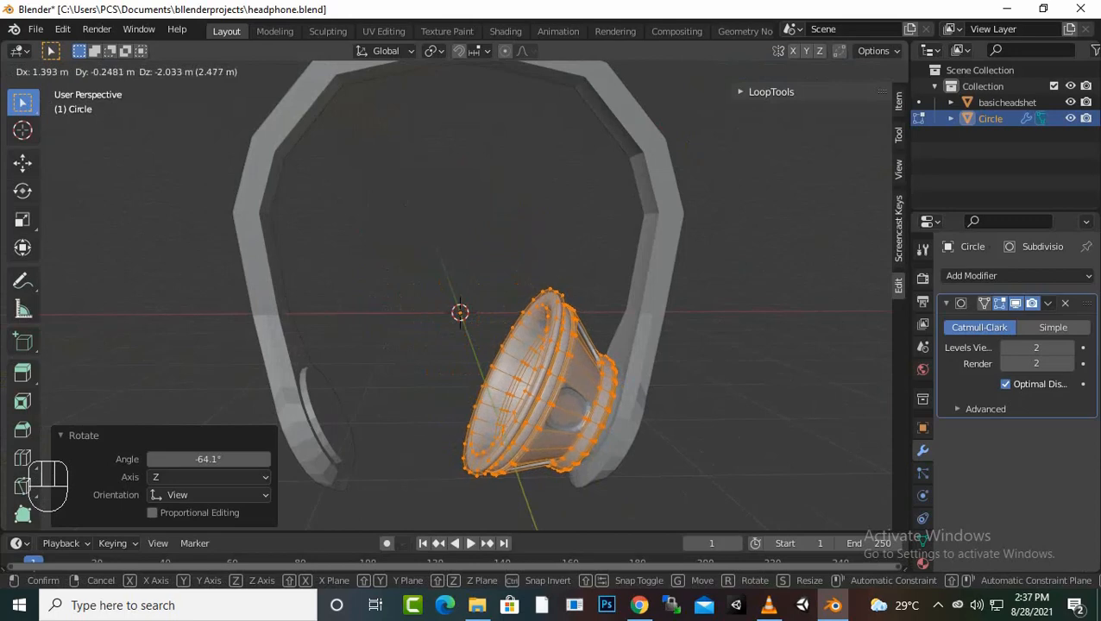
key("Return")
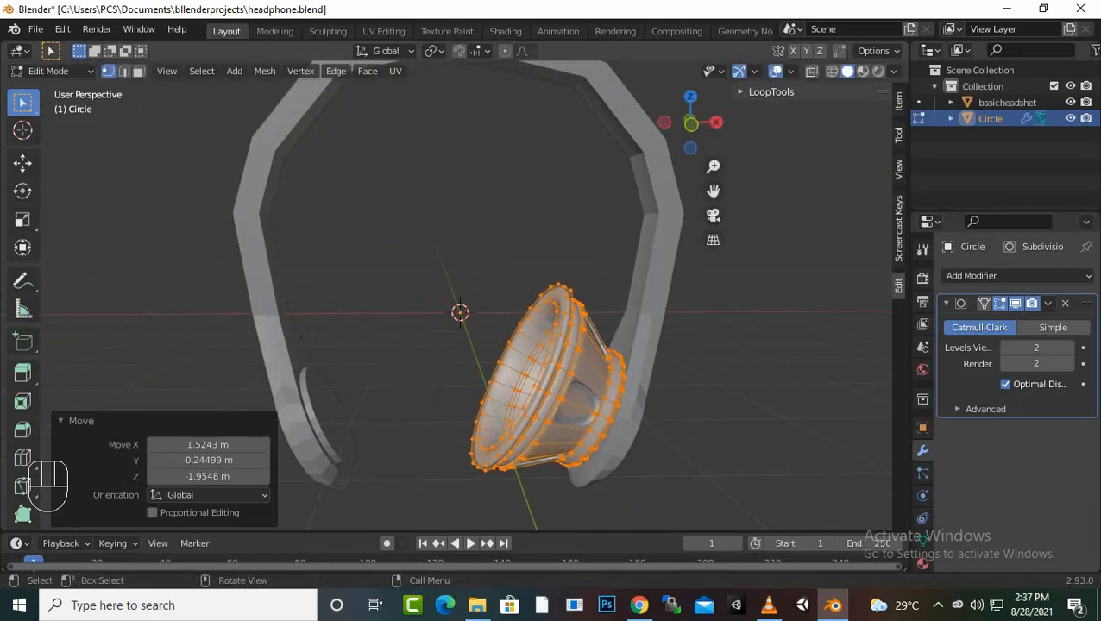
Step: Scale the ear cup mesh uniformly to about 0.811
scroll(466, 310, "down", 1)
middle_click_drag(466, 311, 459, 261)
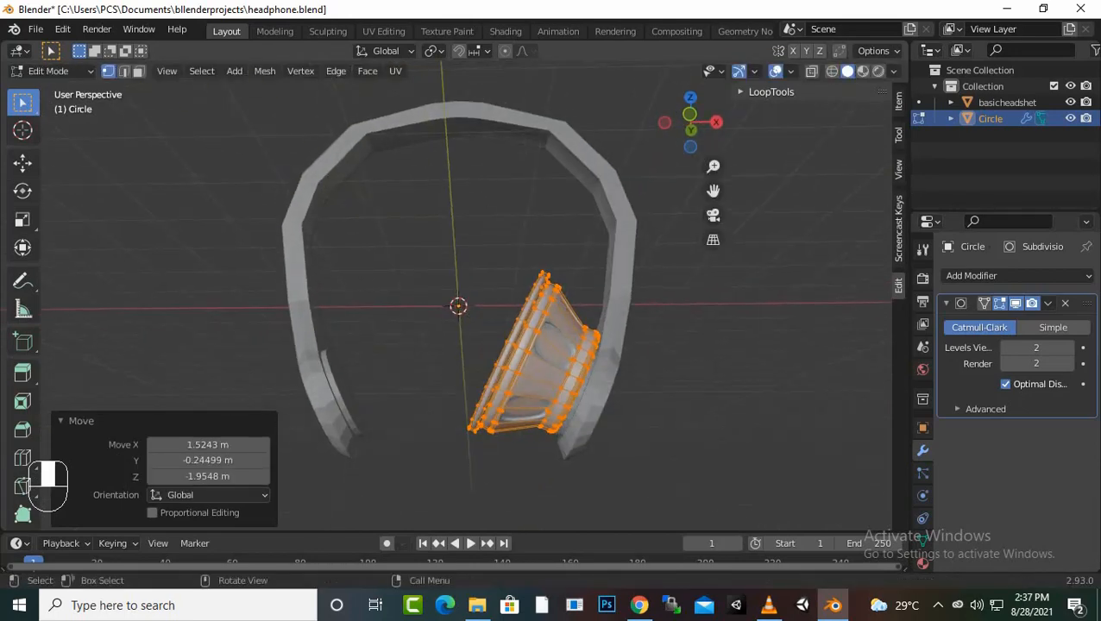
scroll(459, 261, "up", 1)
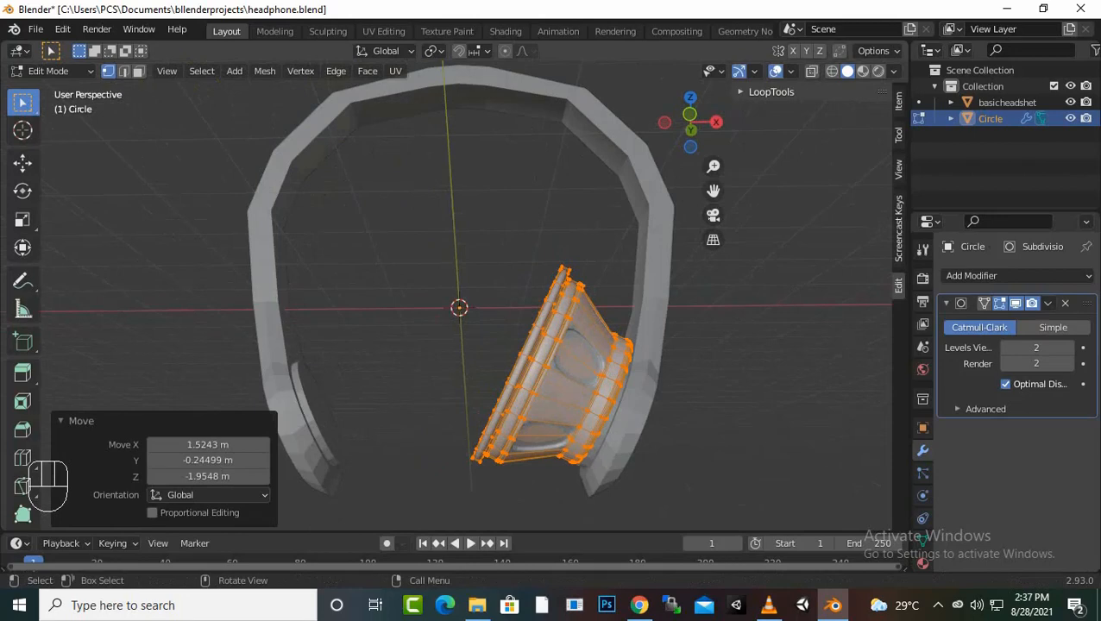
key("s")
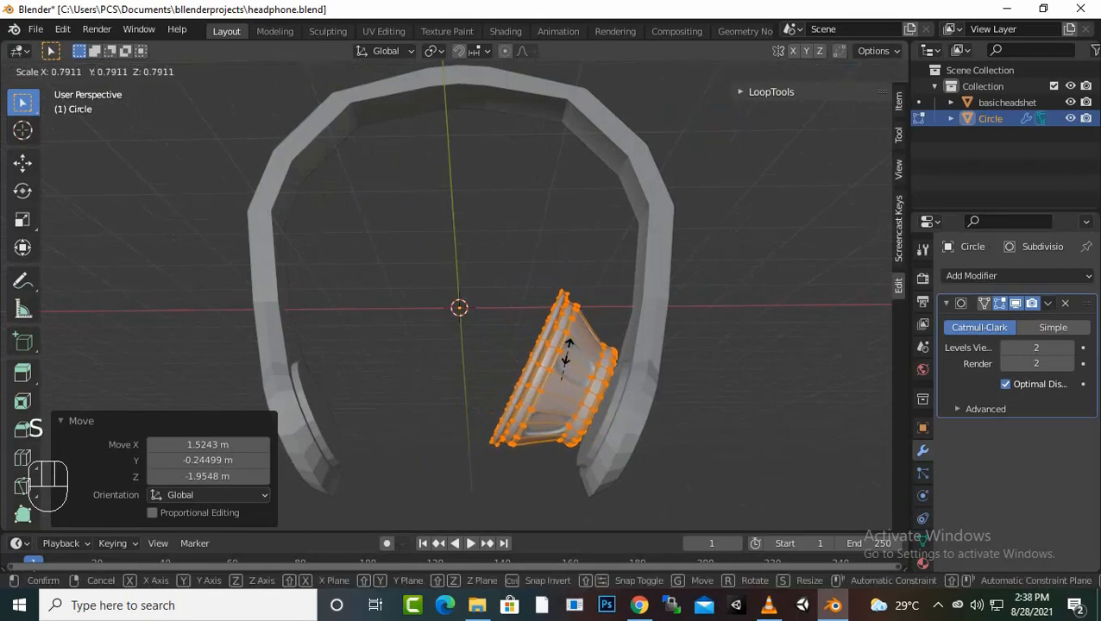
left_click(568, 350)
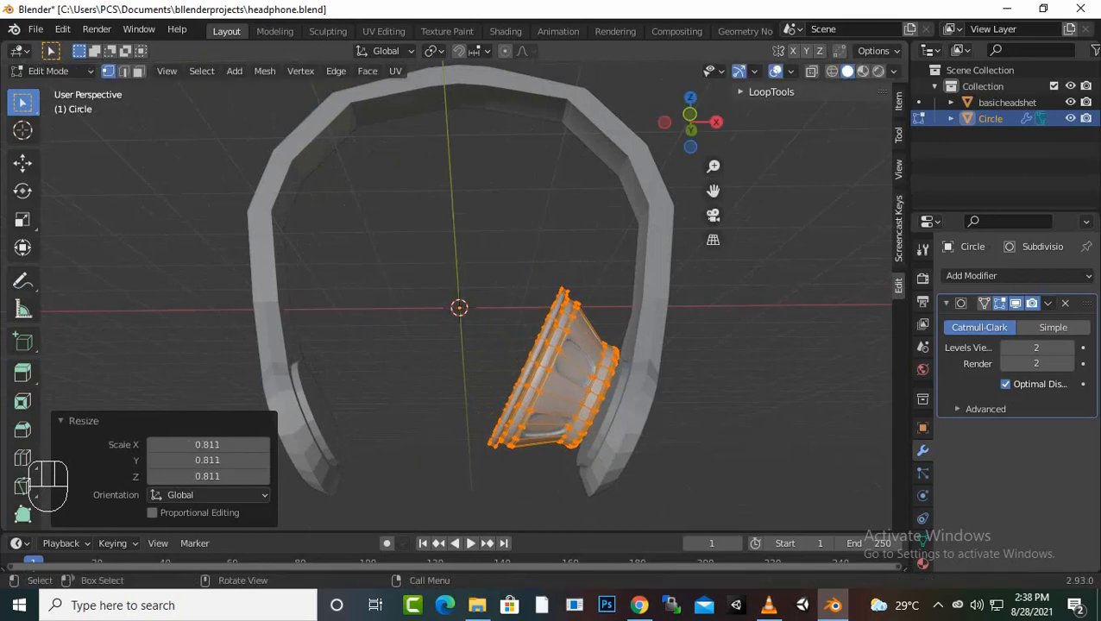
Step: Move the ear cup in two small adjustments of about 0.13, 0.04, -0.12 m and 0.12, 0.08, -0.14 m against the headset's inner pad
key("g")
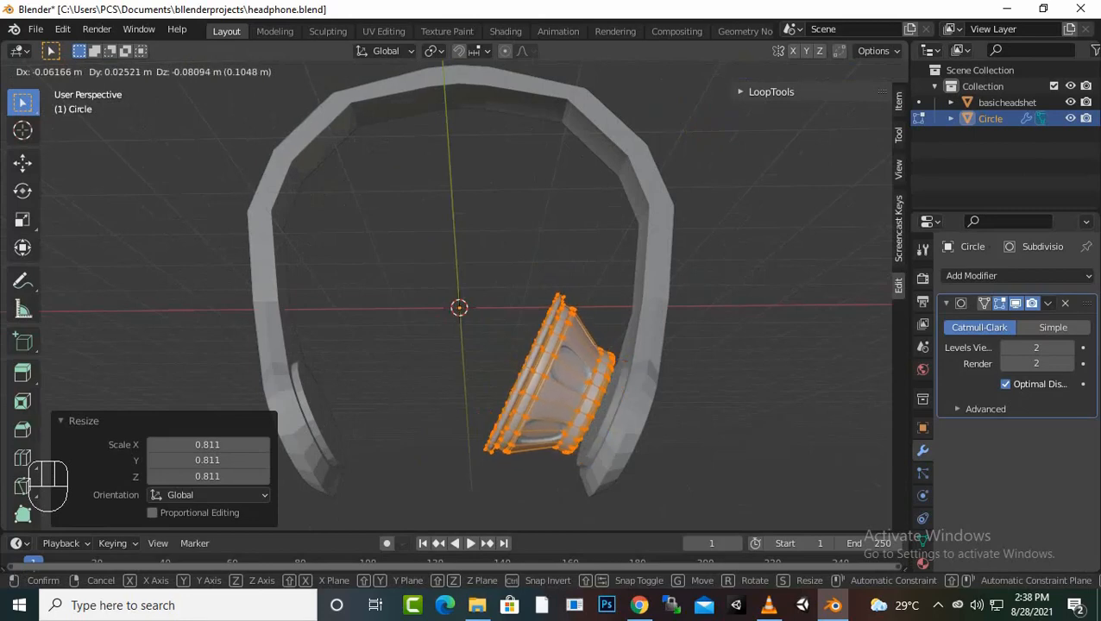
left_click(569, 380)
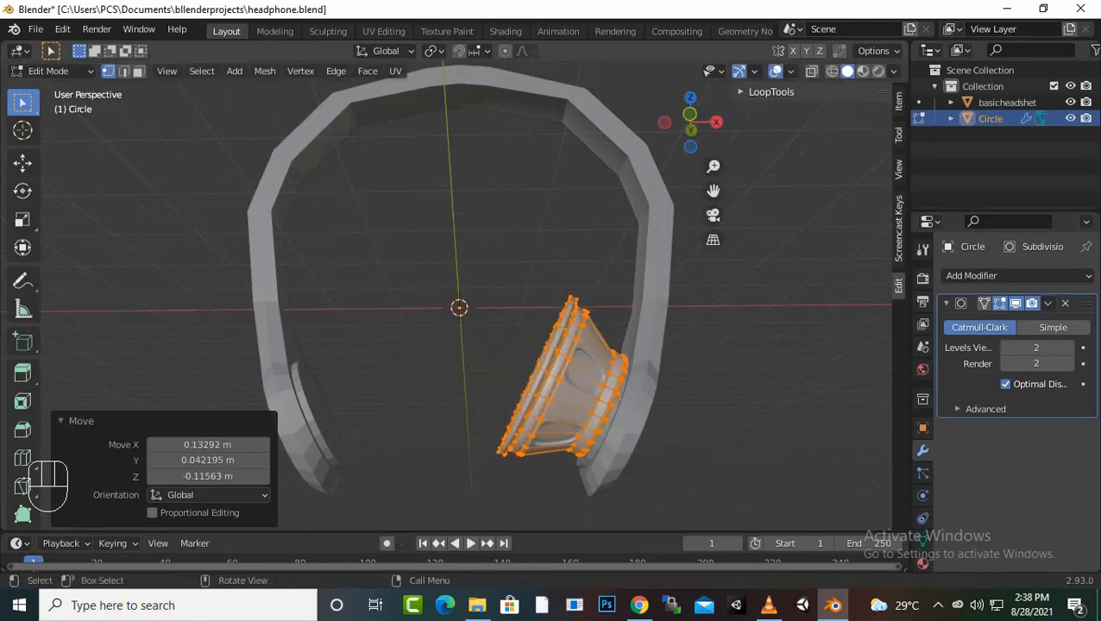
middle_click_drag(570, 380, 741, 314)
key("g")
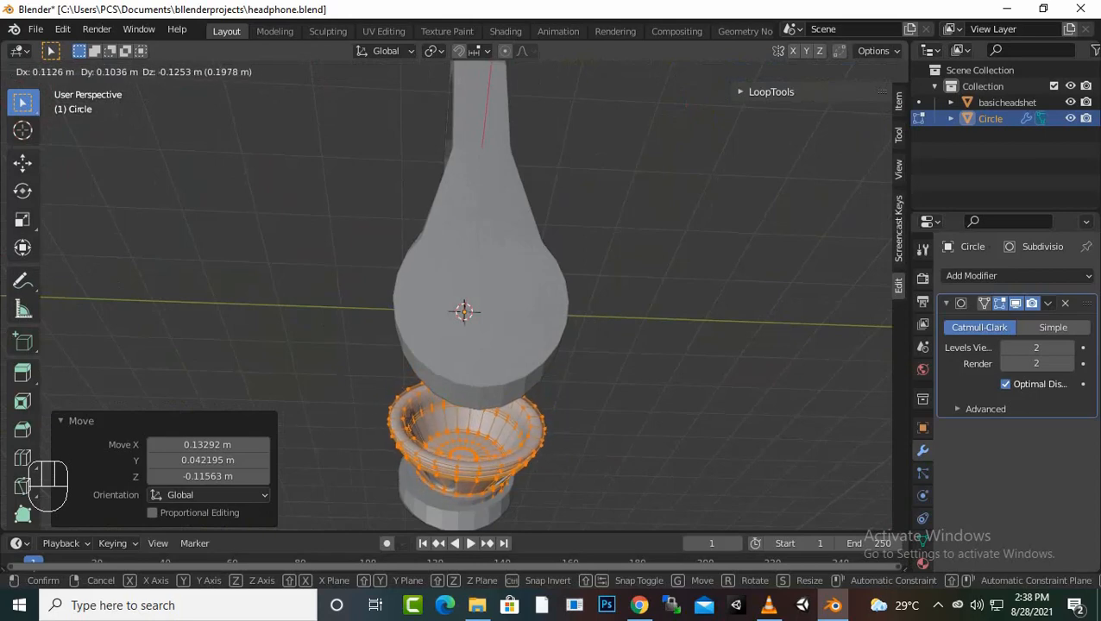
left_click(639, 345)
middle_click_drag(639, 345, 520, 378)
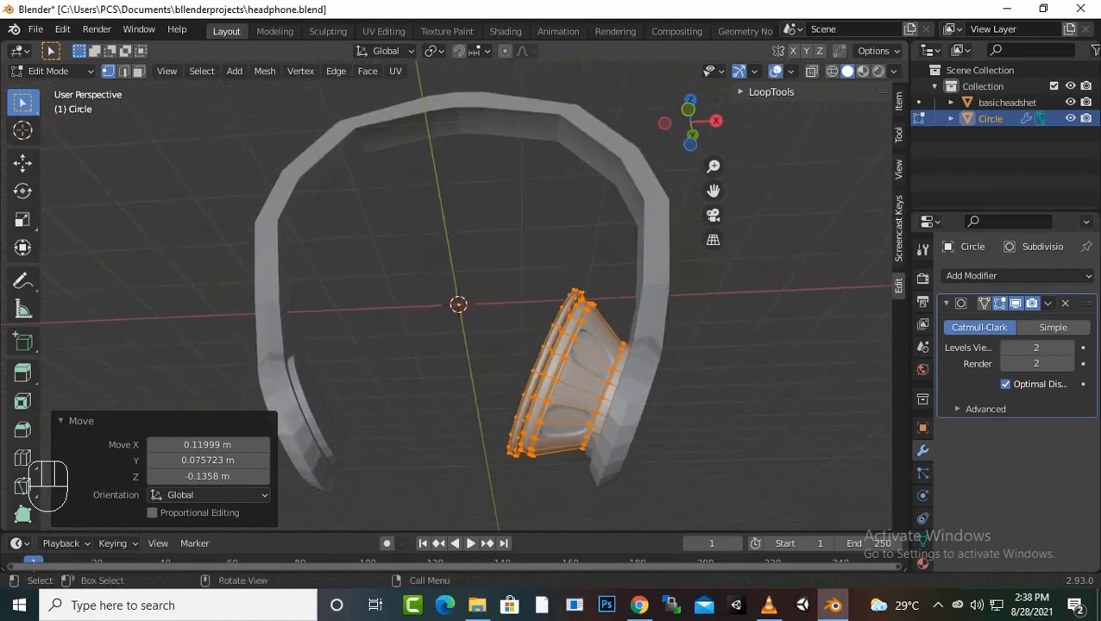
middle_click_drag(362, 112, 354, 199)
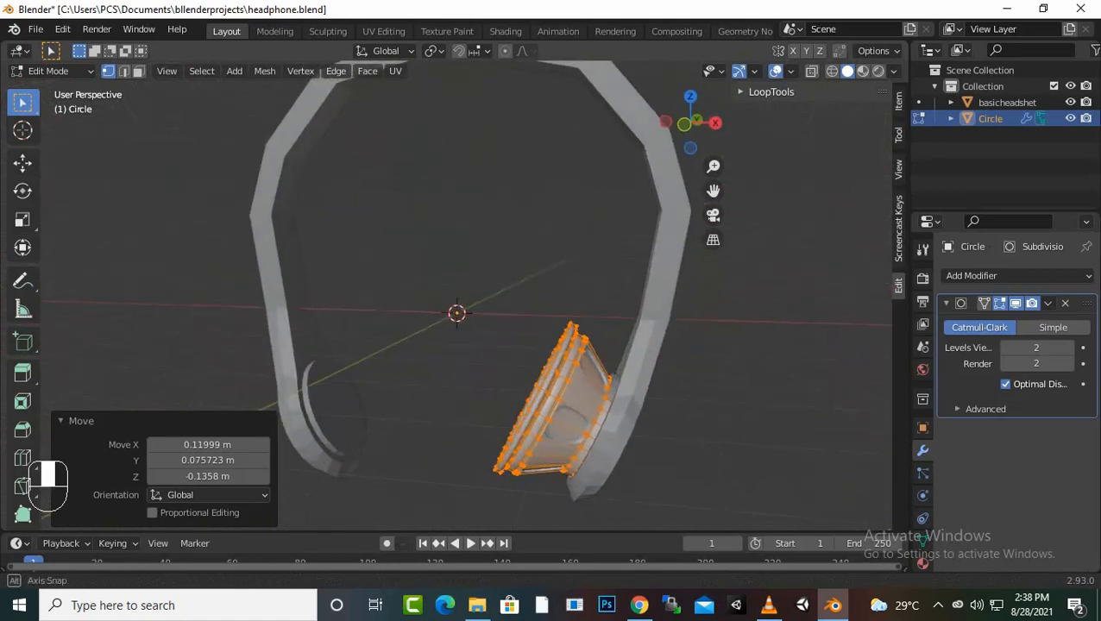
Step: Add a Mirror modifier on the X axis to the ear cup and clear the vertex selection
left_click(972, 275)
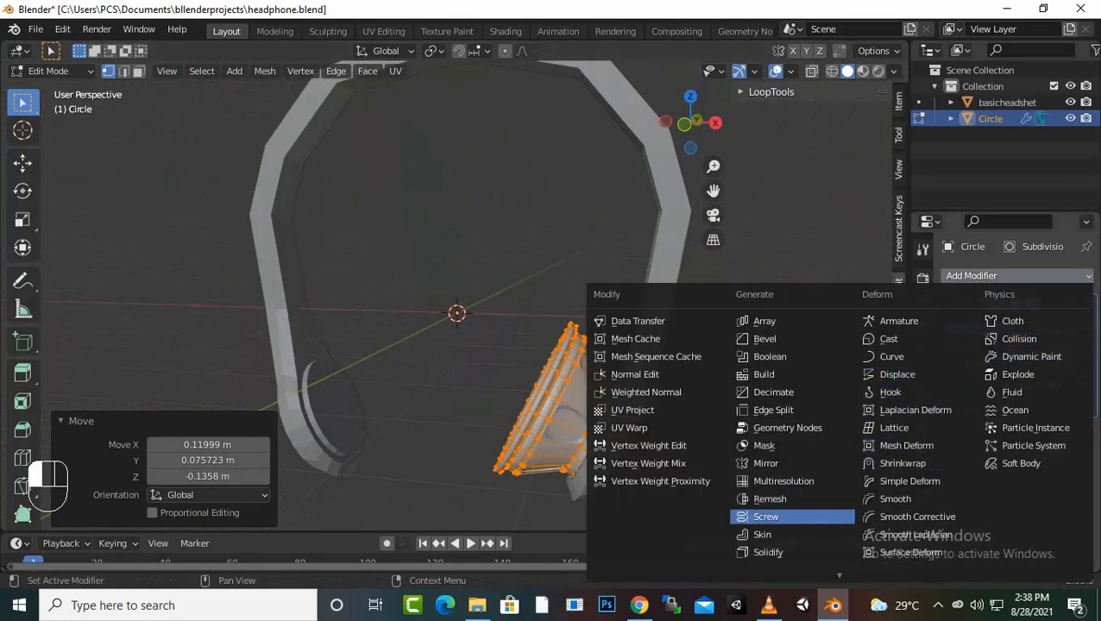
left_click(765, 463)
scroll(457, 298, "down", 1)
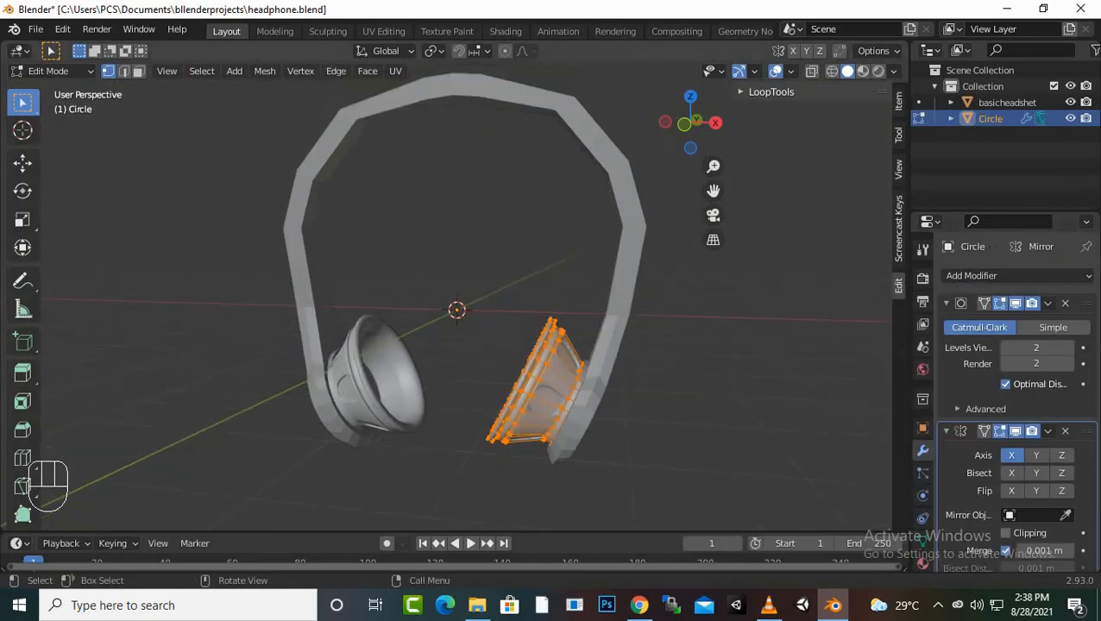
mouse_move(457, 297)
middle_mouse_down()
mouse_move(505, 302)
mouse_move(524, 284)
mouse_move(250, 298)
mouse_move(319, 318)
mouse_move(552, 277)
mouse_move(461, 294)
middle_mouse_up()
middle_click_drag(526, 380, 438, 386)
left_click(439, 407)
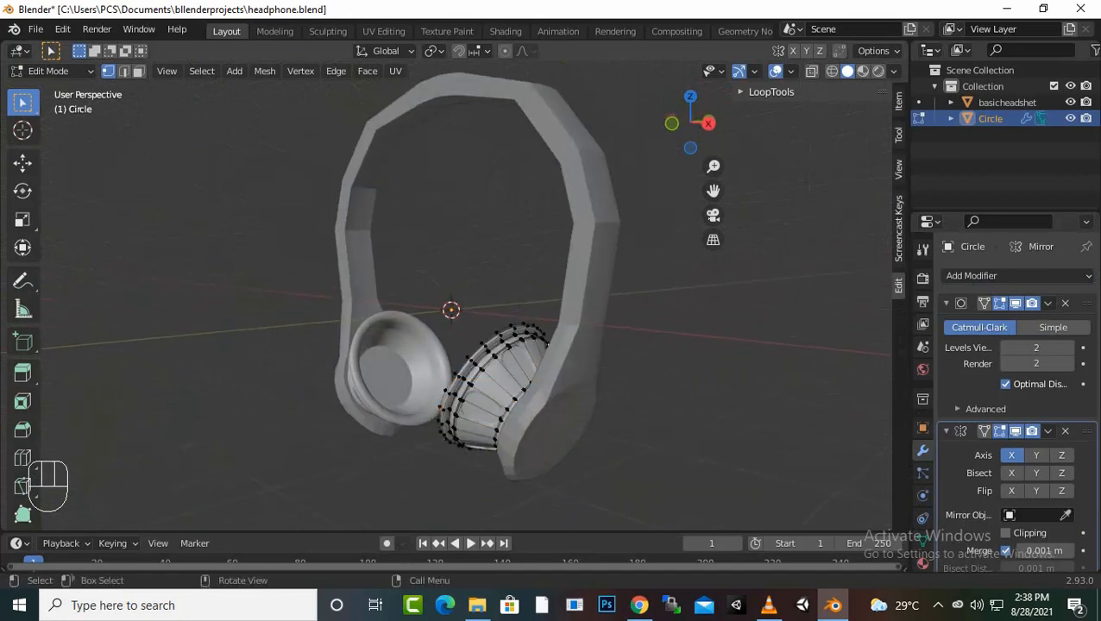
Step: Leave Edit Mode on the ear cup and start editing the basicheadshet mesh
key("Tab")
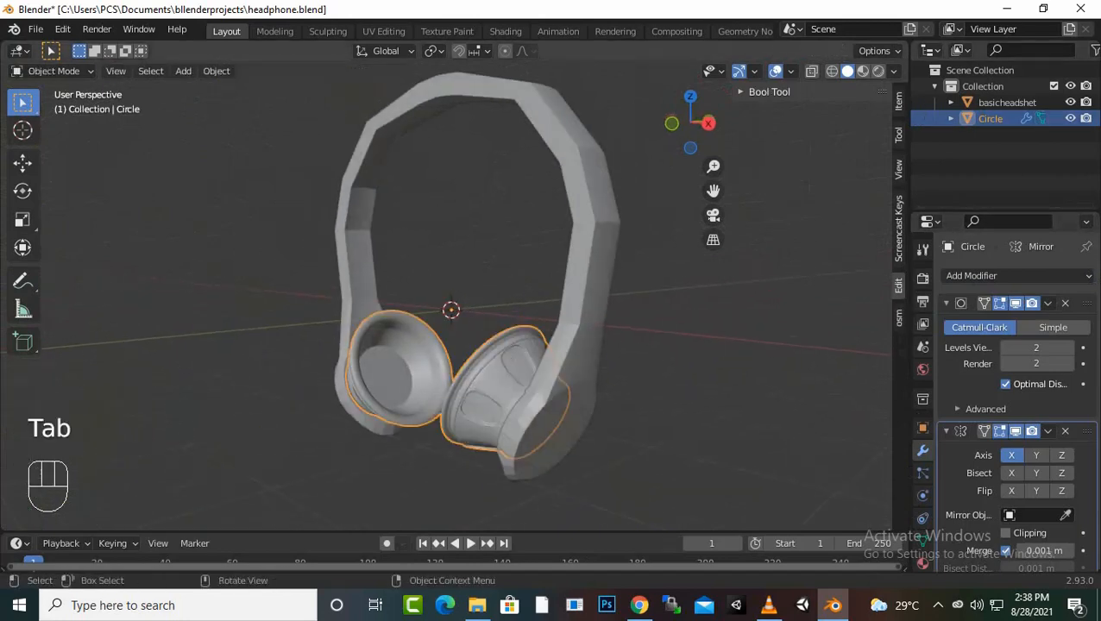
left_click(562, 371)
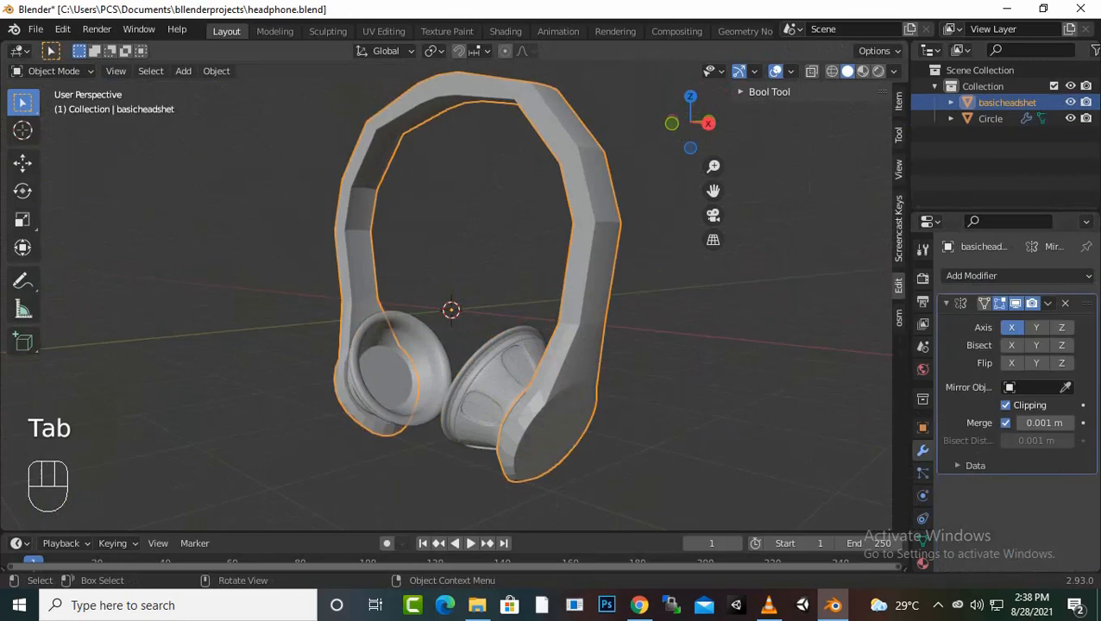
middle_click_drag(563, 371, 516, 373)
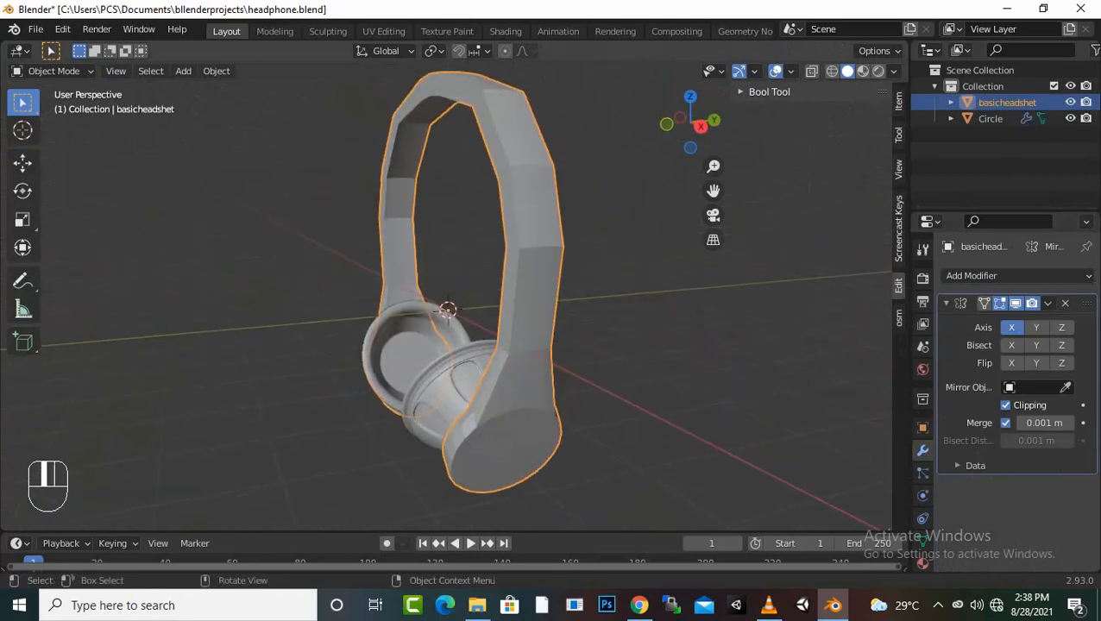
key("Tab")
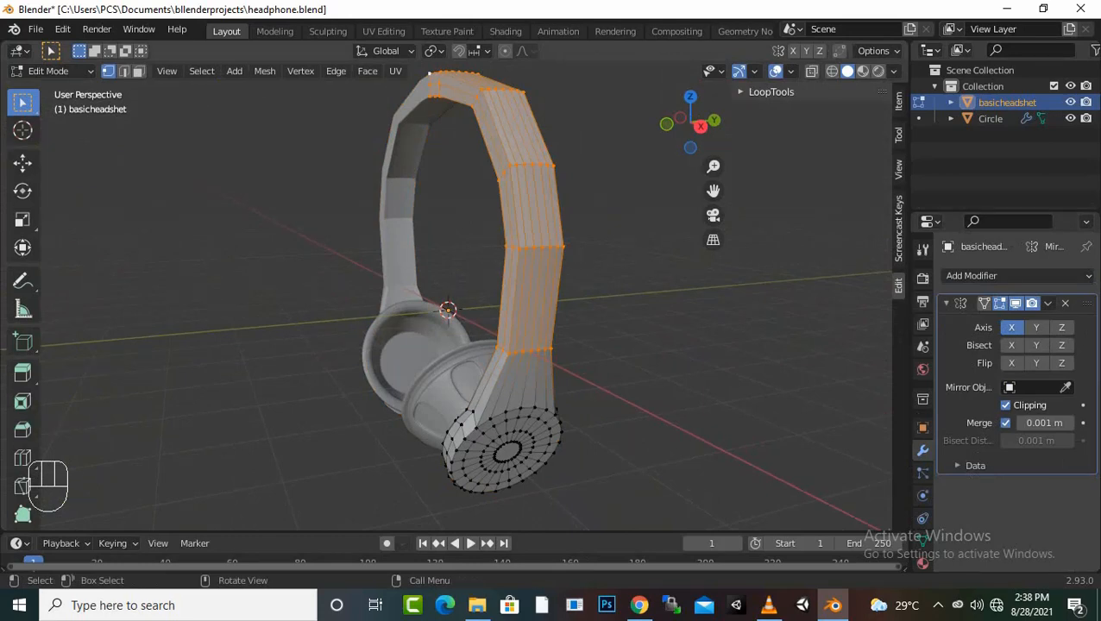
Step: Add a loop cut around the headset's side arm, just below its upper bend, at factor about -0.866
mouse_move(517, 374)
middle_mouse_down()
mouse_move(630, 381)
mouse_move(494, 376)
middle_mouse_up()
scroll(495, 376, "up", 2)
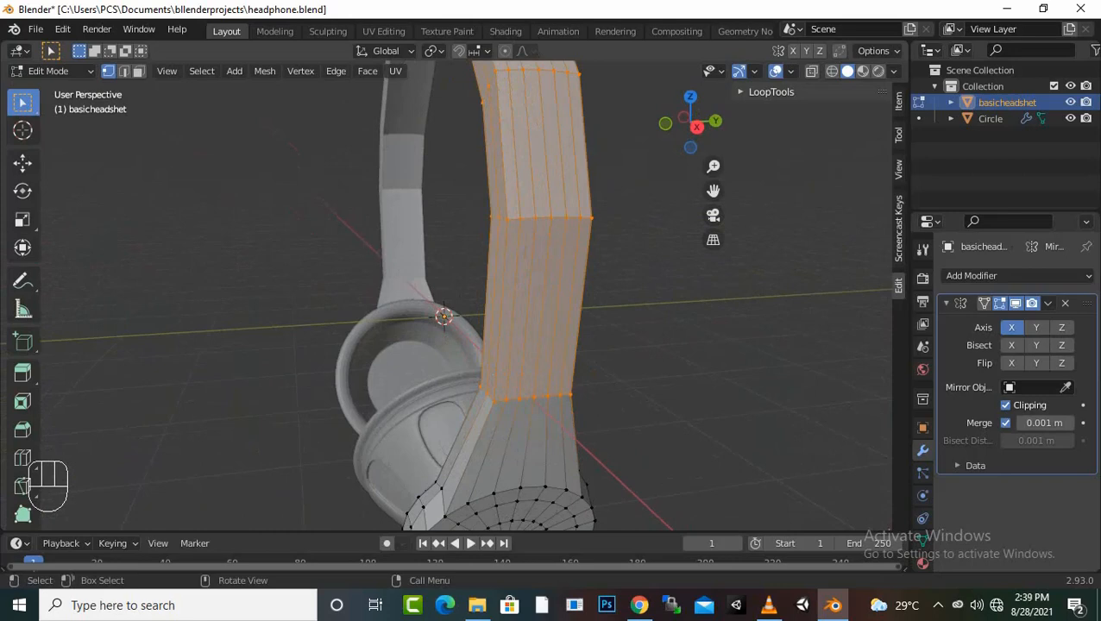
mouse_move(494, 376)
middle_mouse_down()
mouse_move(526, 370)
mouse_move(487, 373)
mouse_move(535, 380)
mouse_move(513, 377)
middle_mouse_up()
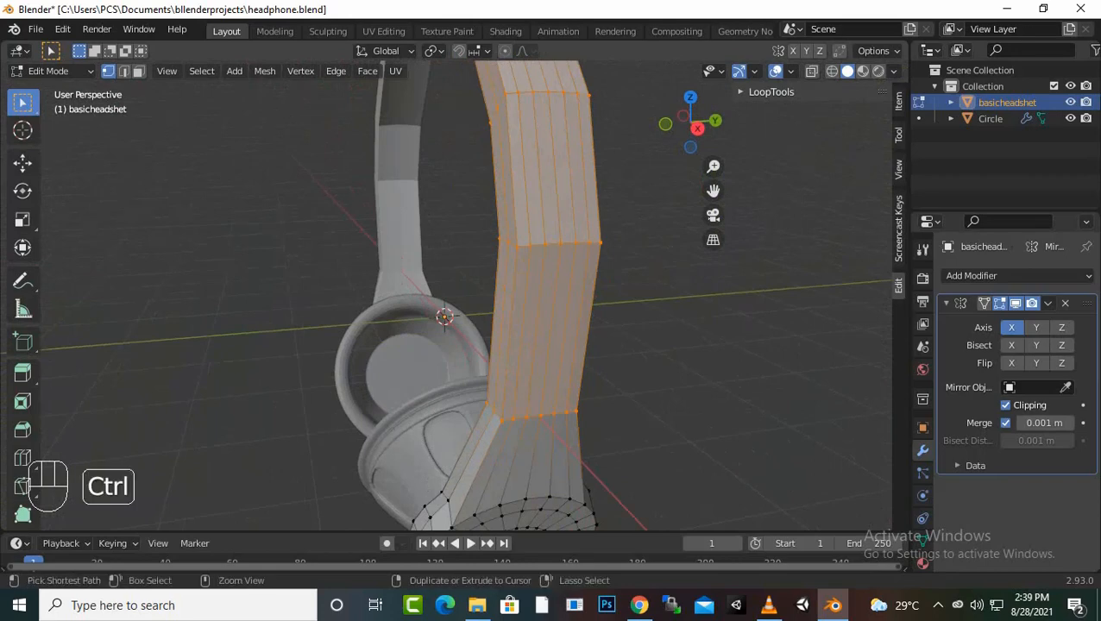
key("ctrl+r")
left_click(533, 112)
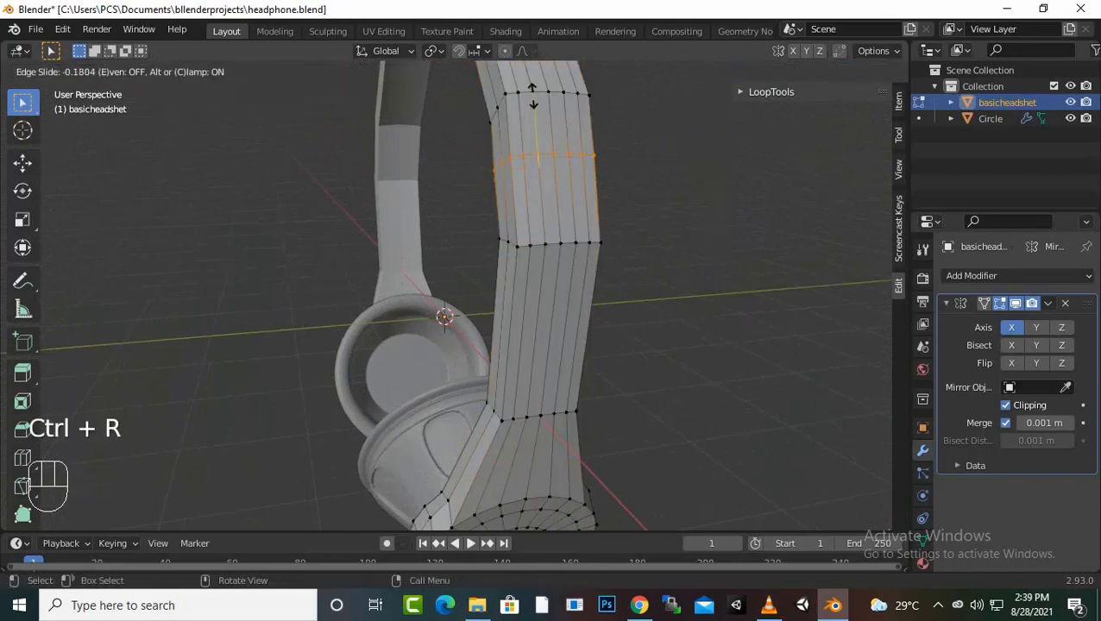
left_click(531, 507)
middle_click_drag(532, 506, 561, 521)
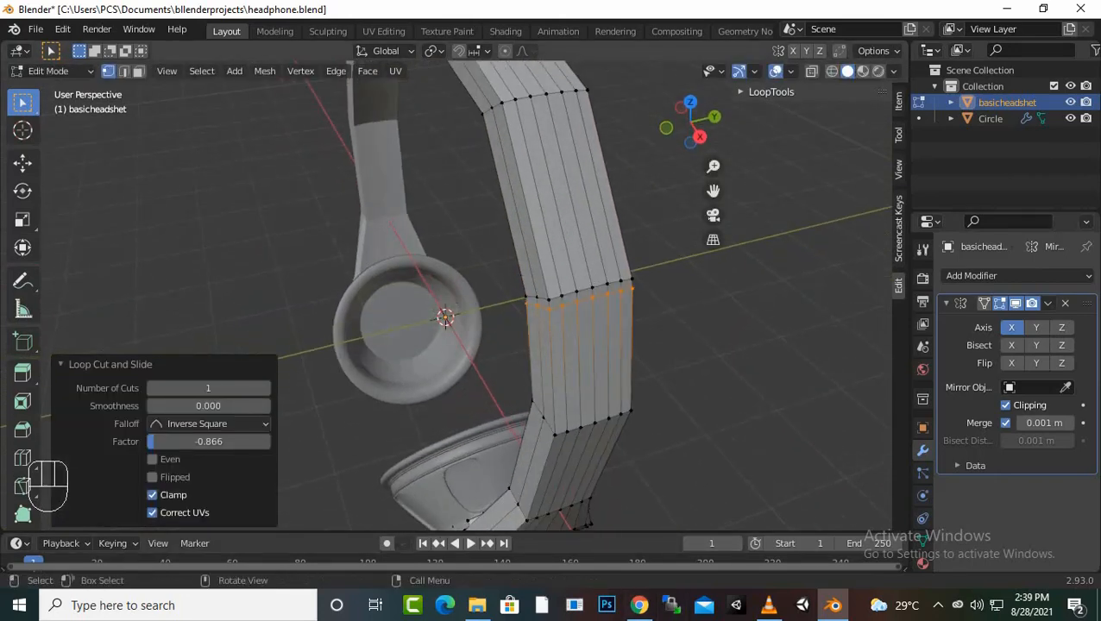
Step: In face mode, select the narrow faces beside the new loop across the arm's outer surface and its adjoining edge
scroll(466, 294, "up", 2)
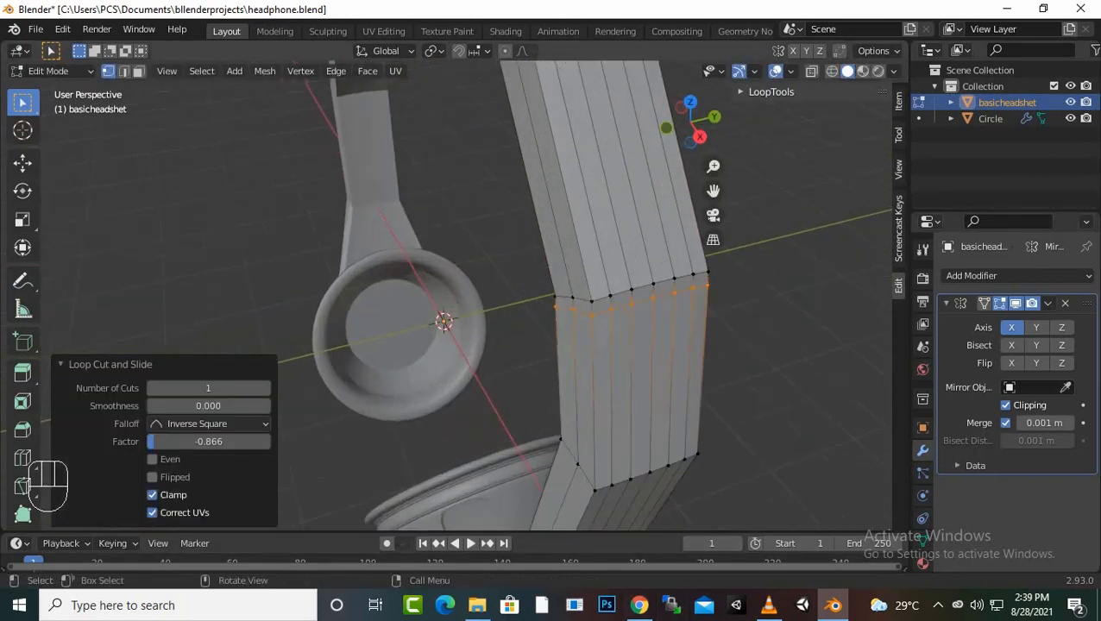
key("3")
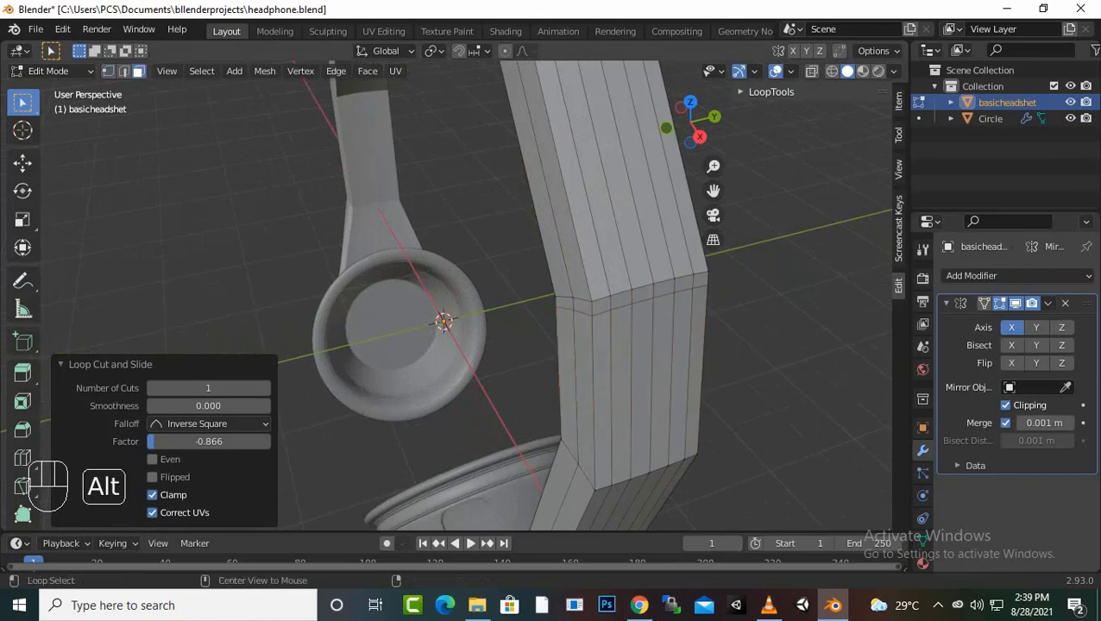
left_click(620, 300, "alt")
left_click(642, 294)
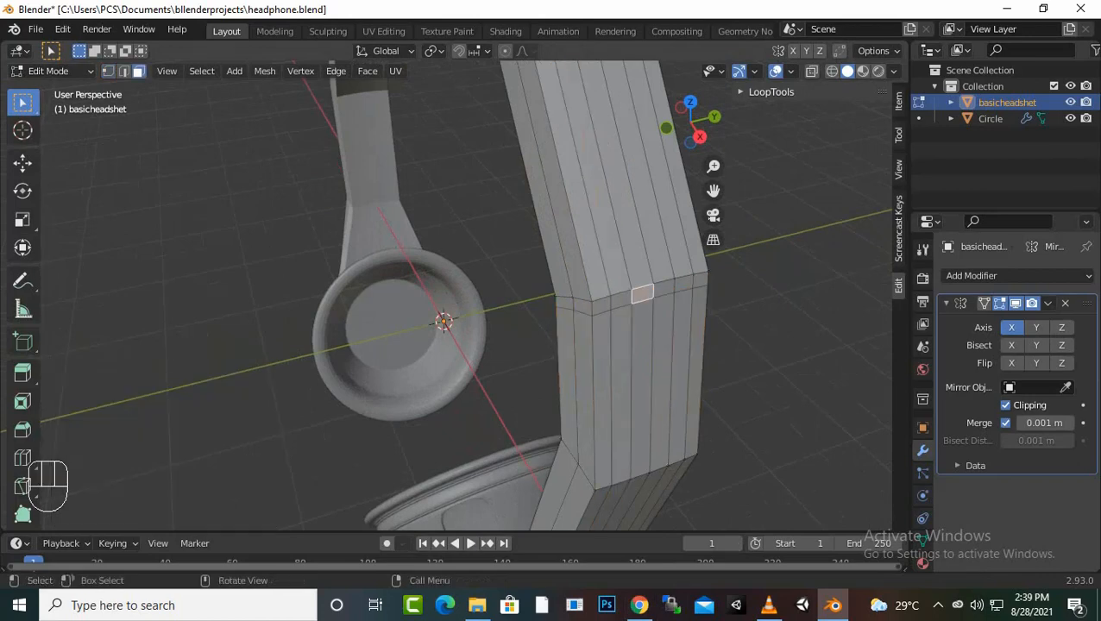
left_click(601, 306, "ctrl")
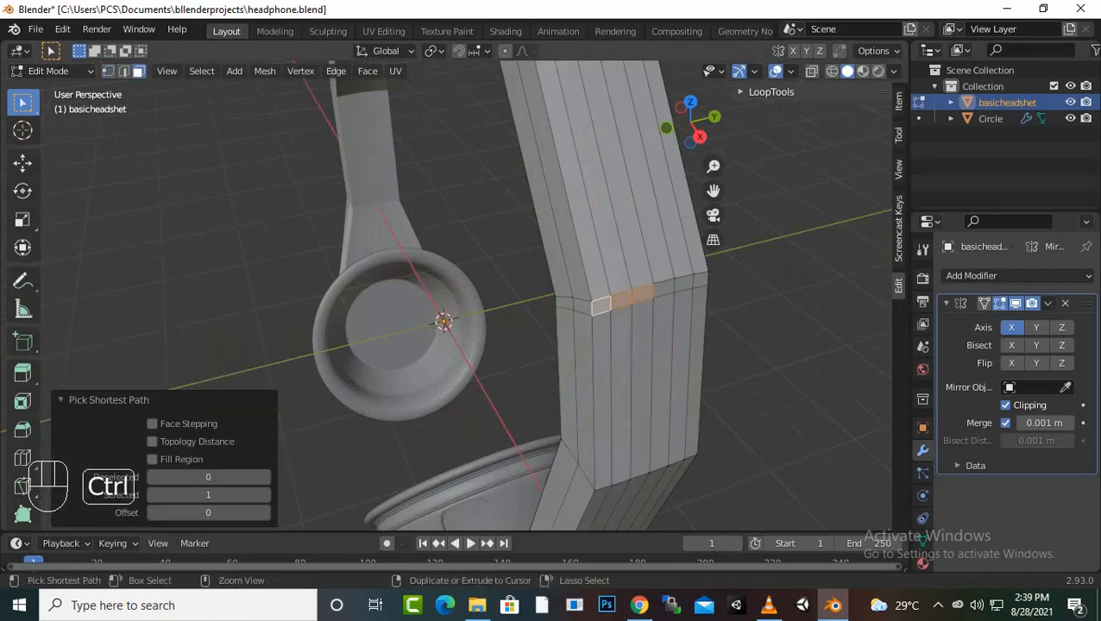
left_click(564, 303, "ctrl")
left_click(699, 281, "ctrl")
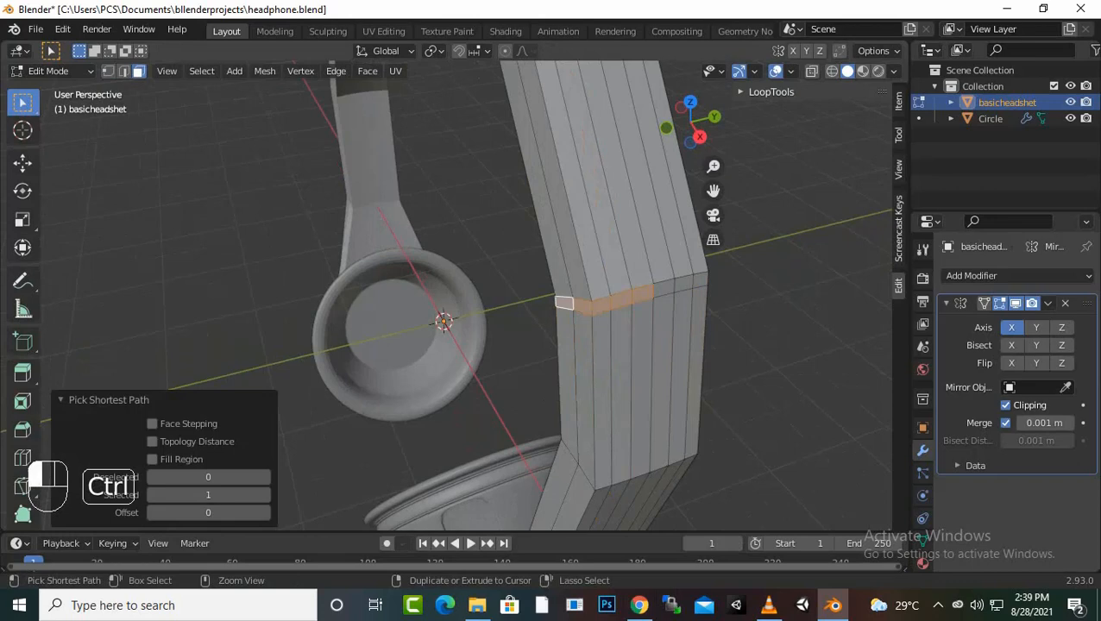
Step: Extend the selected band of narrow faces along the adjoining side of the headset arm
middle_click_drag(699, 280, 518, 298)
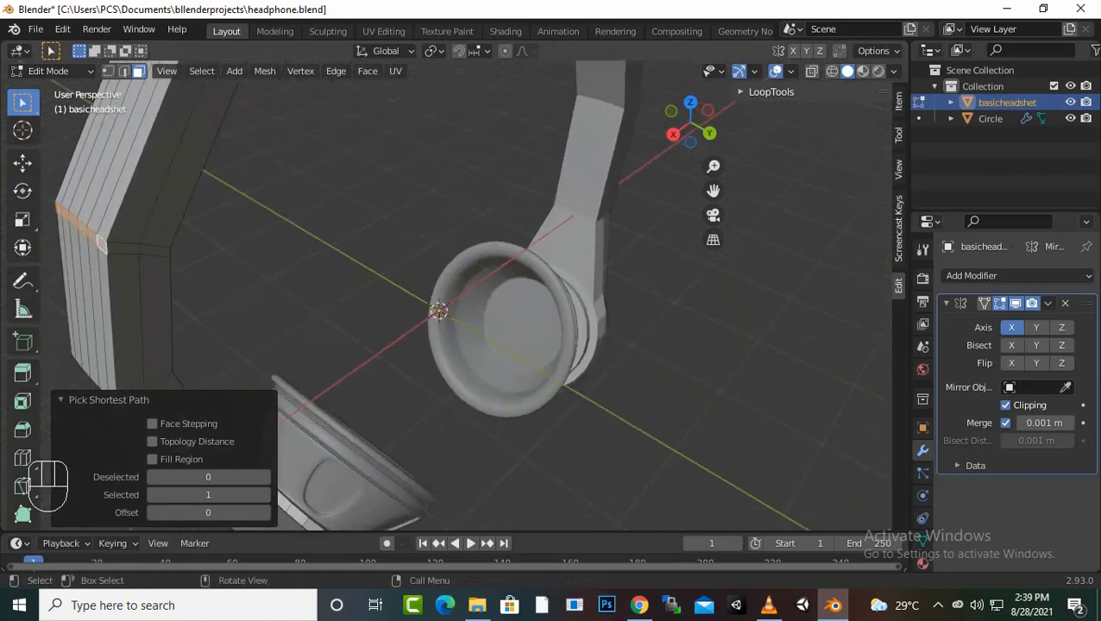
left_click(153, 251, "ctrl")
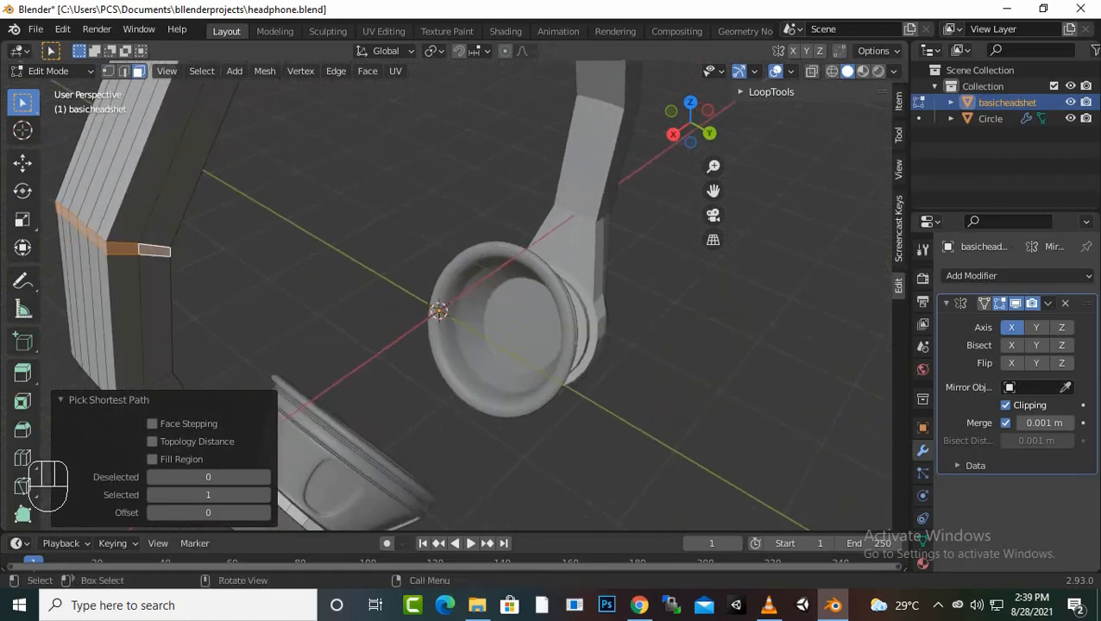
scroll(154, 250, "down", 1)
left_click(235, 271, "alt")
middle_click_drag(235, 274, 345, 79)
scroll(313, 118, "up", 2)
scroll(337, 127, "down", 3)
scroll(345, 79, "up", 1)
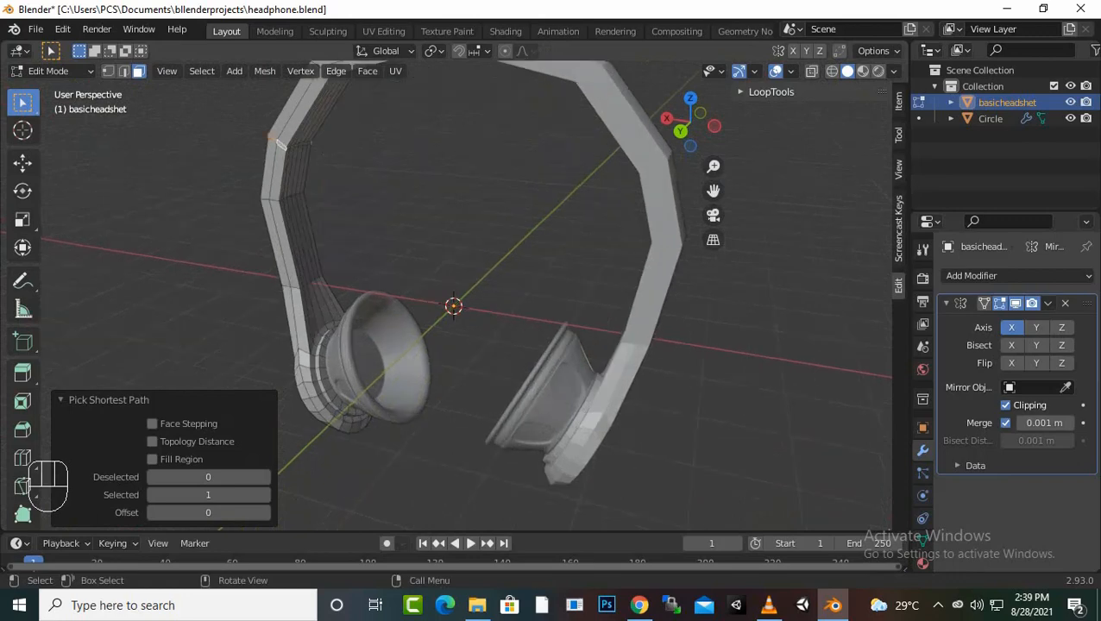
Step: Continue the narrow face selection across the arm's inner surface to complete the ring around the arm
key("ctrl")
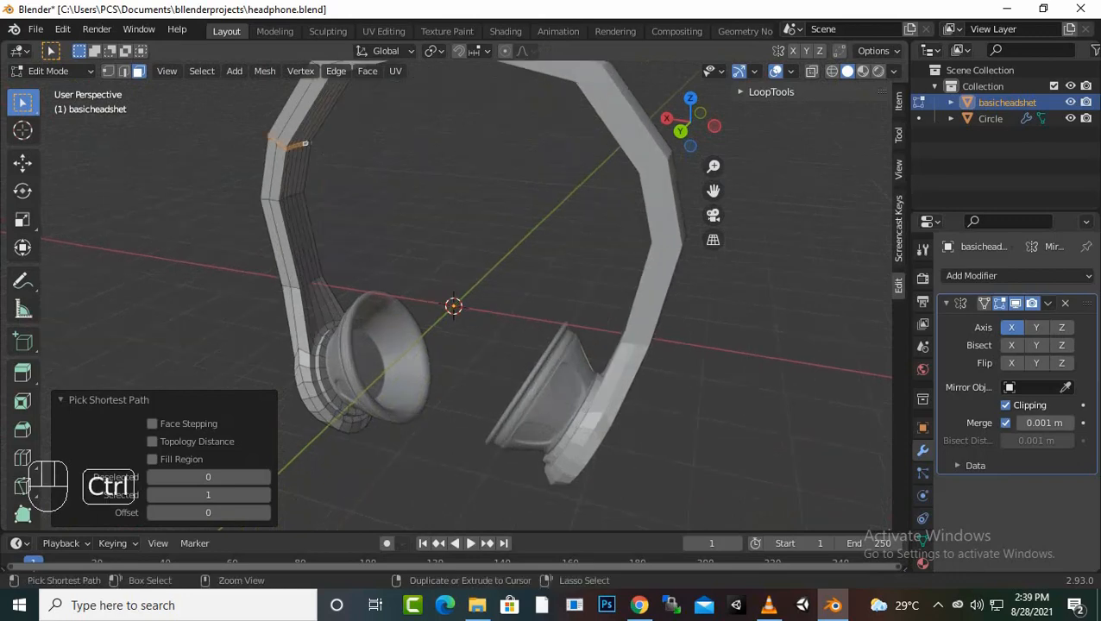
middle_click_drag(282, 144, 436, 169)
scroll(423, 166, "up", 3)
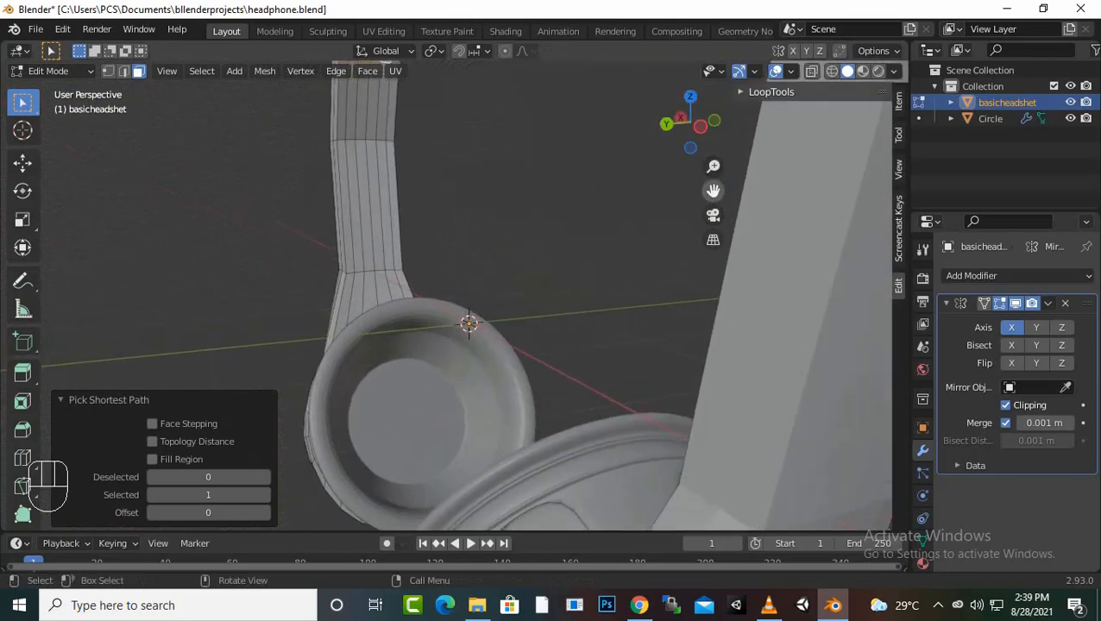
left_click_drag(713, 191, 732, 339)
scroll(732, 339, "up", 1)
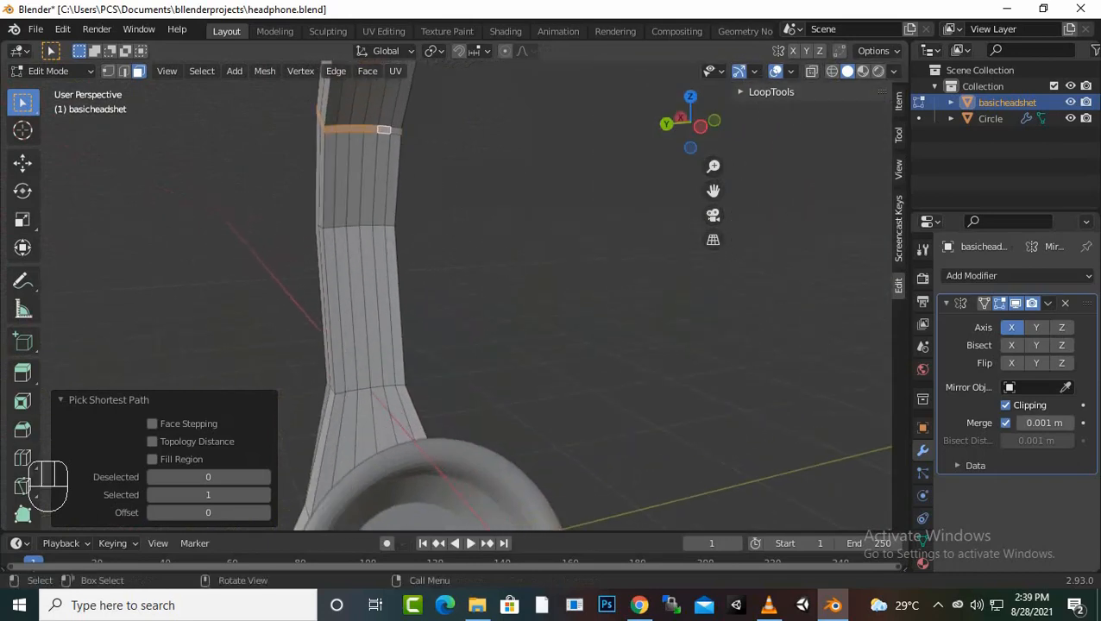
left_click(395, 132, "ctrl")
middle_click_drag(395, 131, 276, 107)
middle_click_drag(553, 276, 367, 300)
scroll(393, 274, "down", 2)
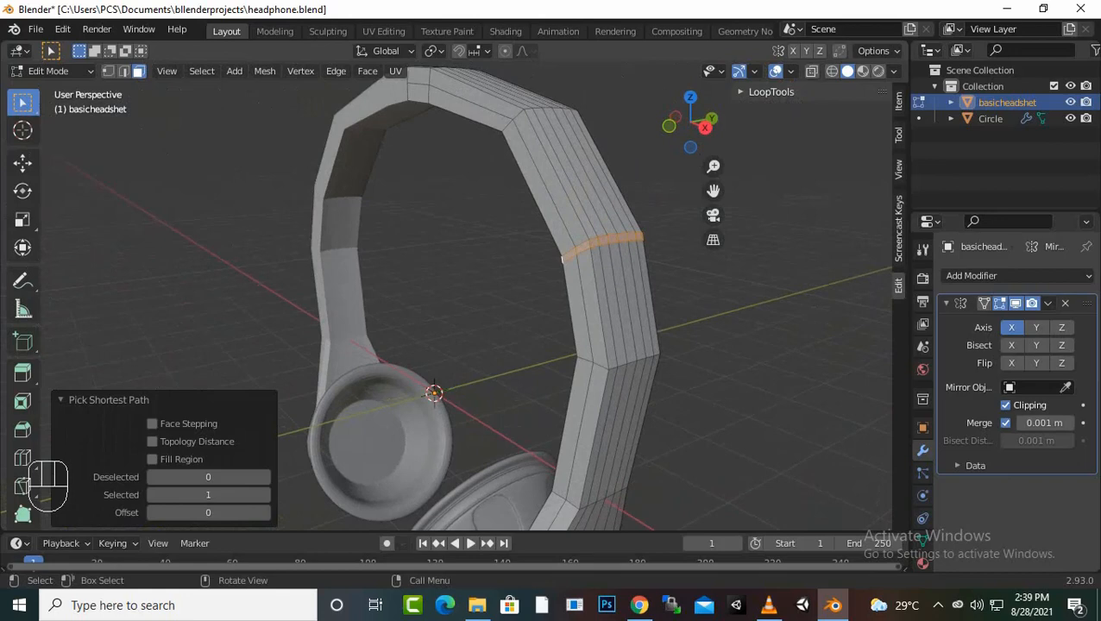
Step: Extrude the selected ring of faces in place and sink it inward with Shrink/Fatten by about 0.0925 m to form a groove
key("e")
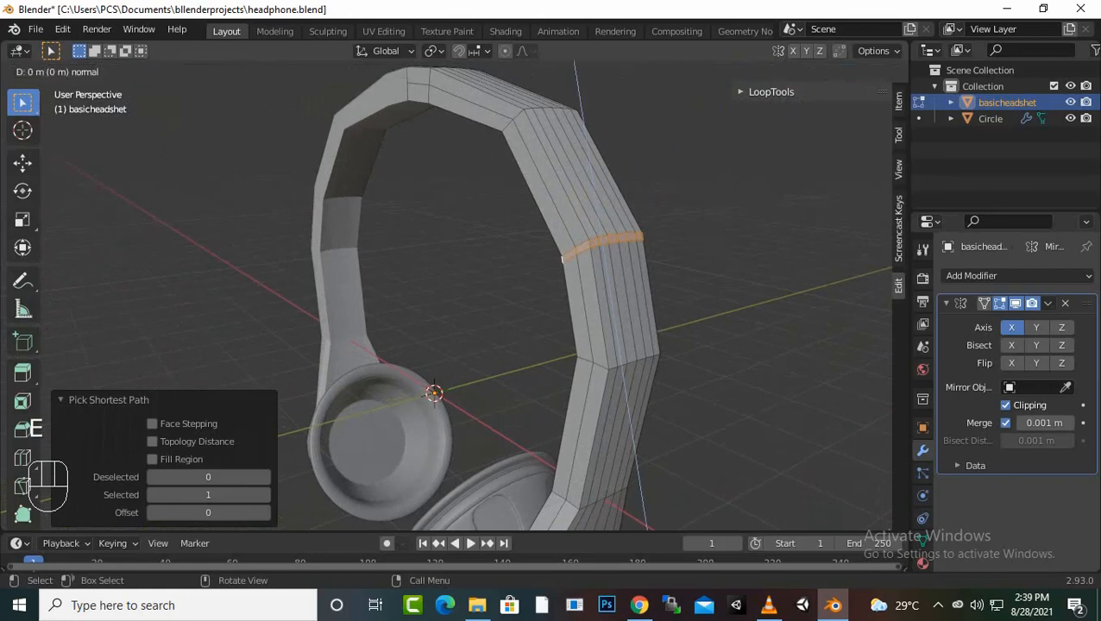
right_click(565, 258)
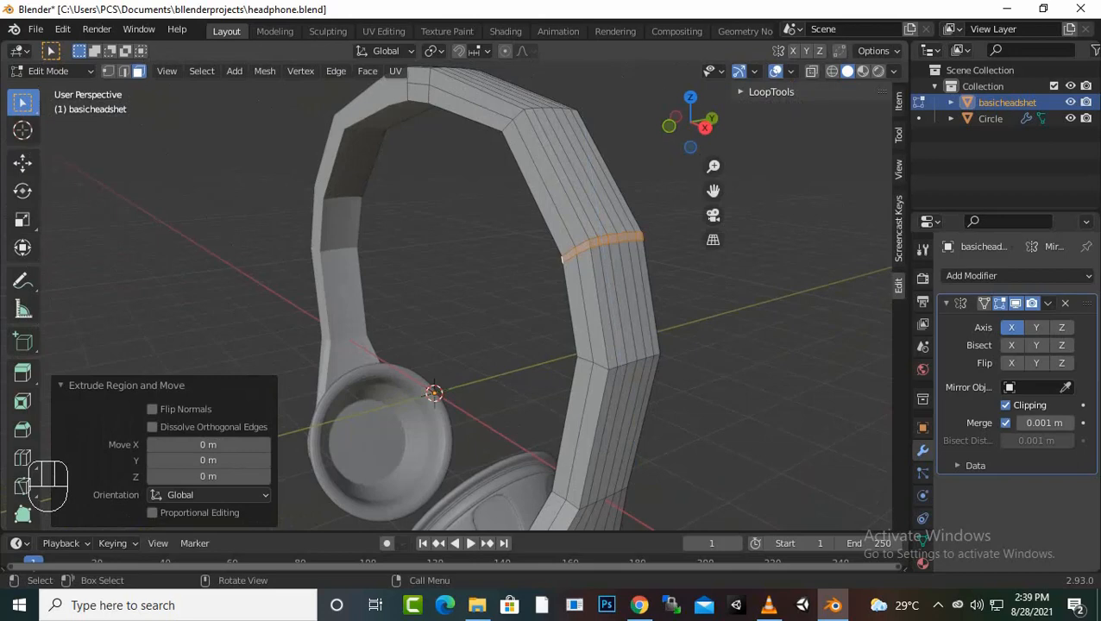
key("alt")
key("alt+s")
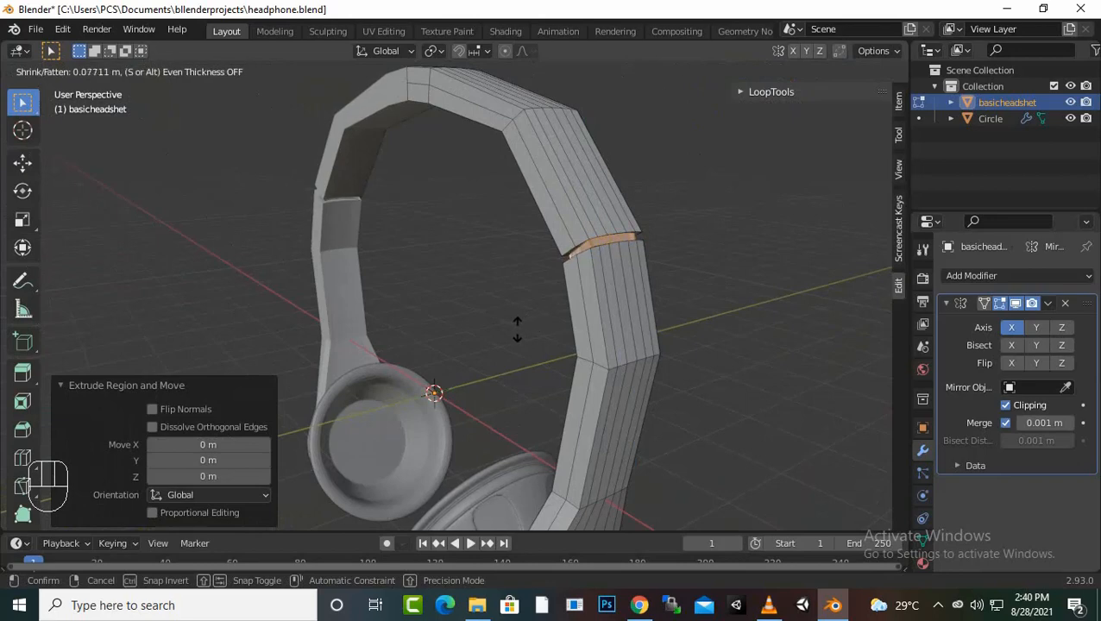
left_click(516, 328)
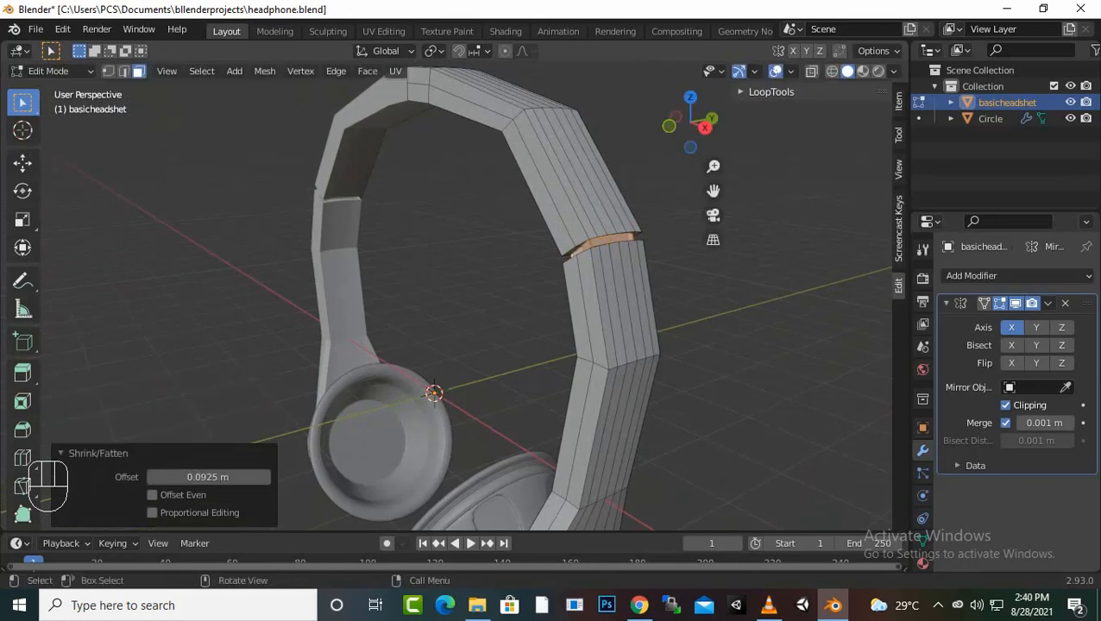
scroll(466, 295, "up", 1)
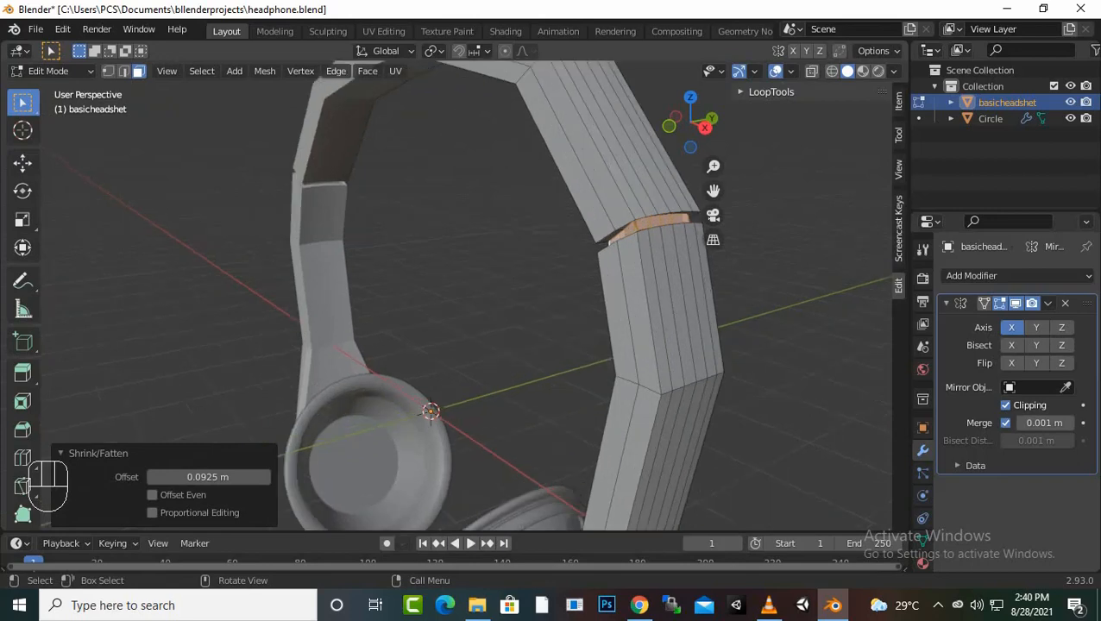
Step: Add a Subdivision Surface modifier to the headset with viewport levels set to 2, and leave Edit Mode
left_click(971, 275)
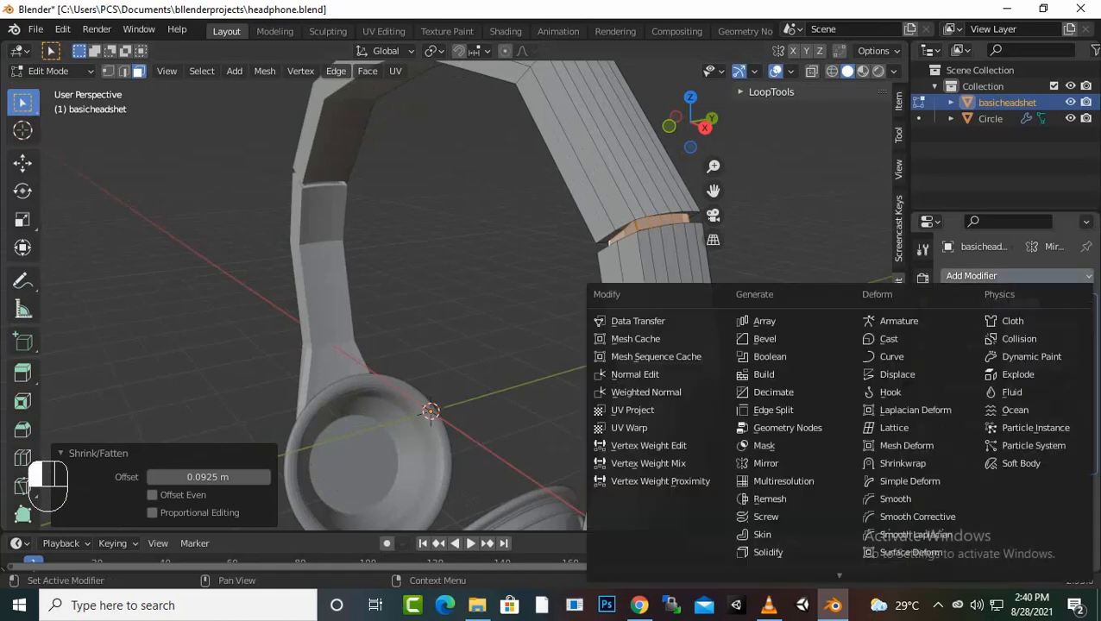
scroll(793, 556, "down", 4)
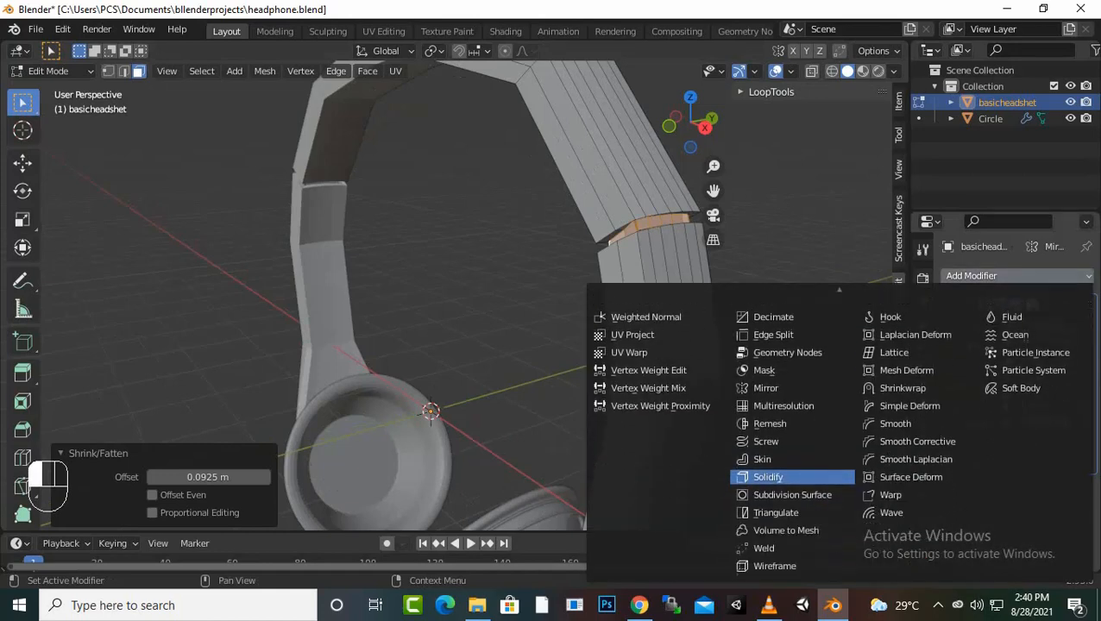
left_click(793, 495)
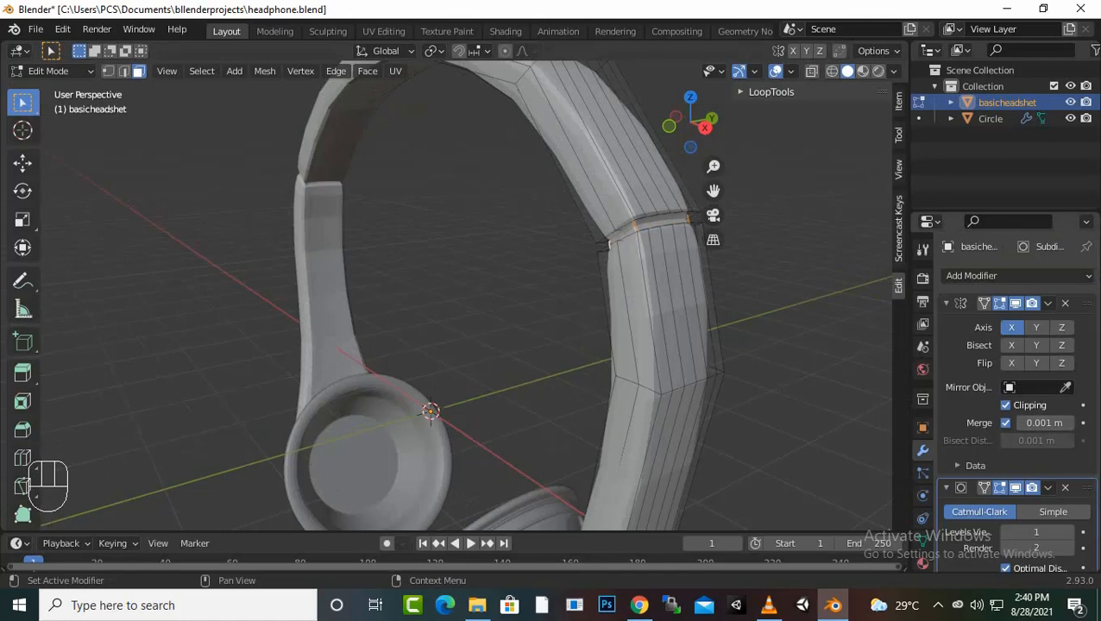
scroll(1015, 406, "down", 1)
left_click(946, 272)
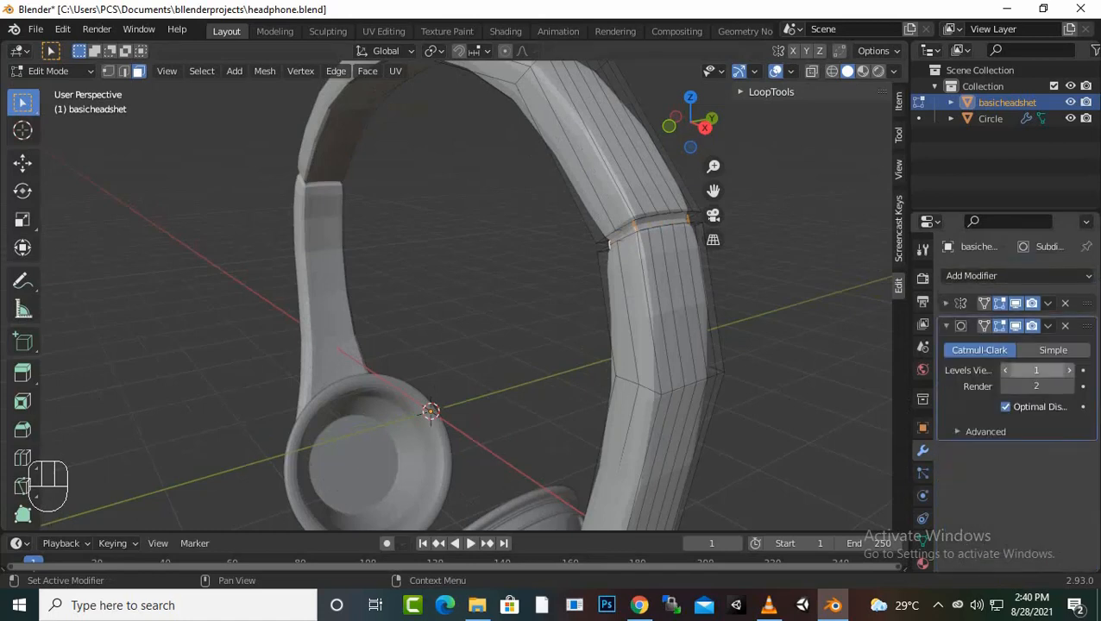
left_click(1069, 370)
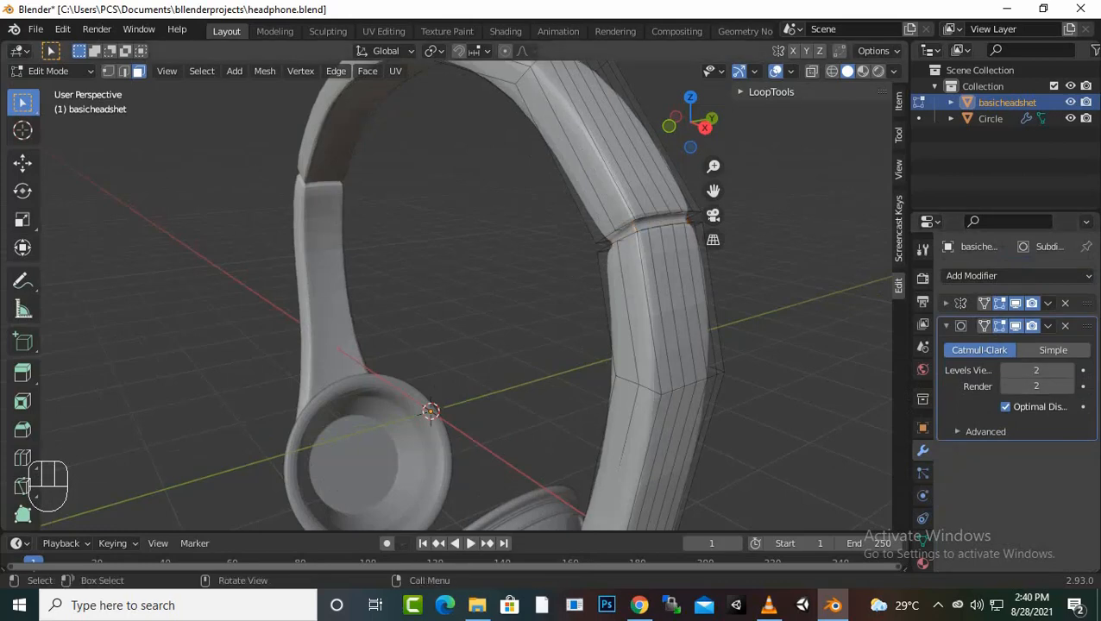
key("Tab")
scroll(449, 298, "down", 1)
mouse_move(449, 297)
middle_mouse_down()
mouse_move(526, 315)
mouse_move(591, 298)
mouse_move(440, 317)
middle_mouse_up()
Step: In Edit Mode, add a supporting loop cut around the arm just below the groove, at factor about -0.923
key("Tab")
scroll(444, 311, "up", 3)
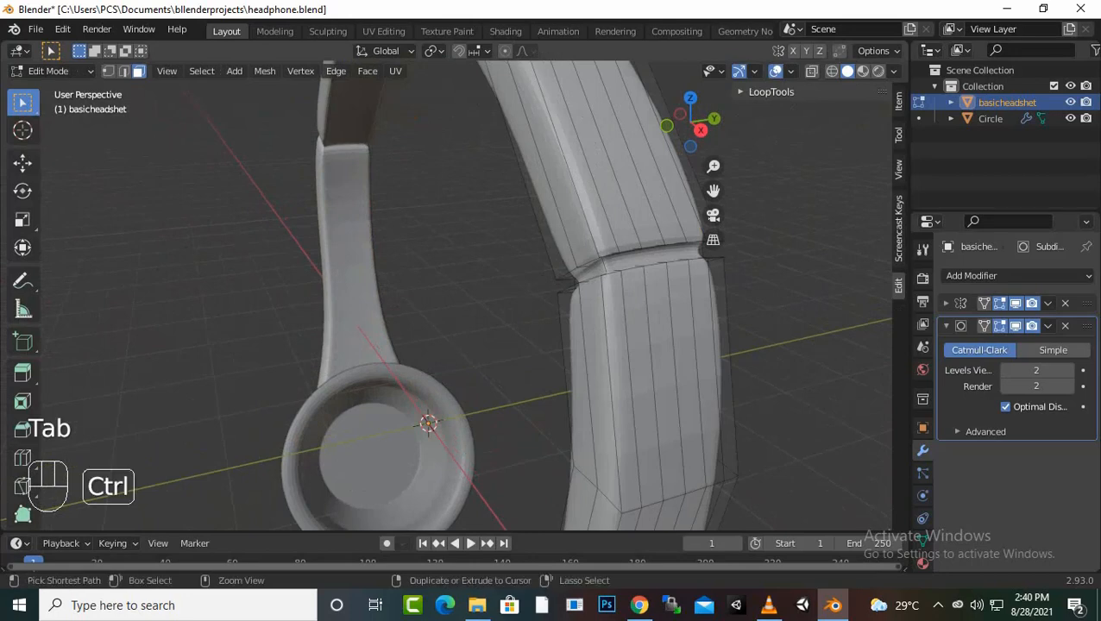
key("ctrl+r")
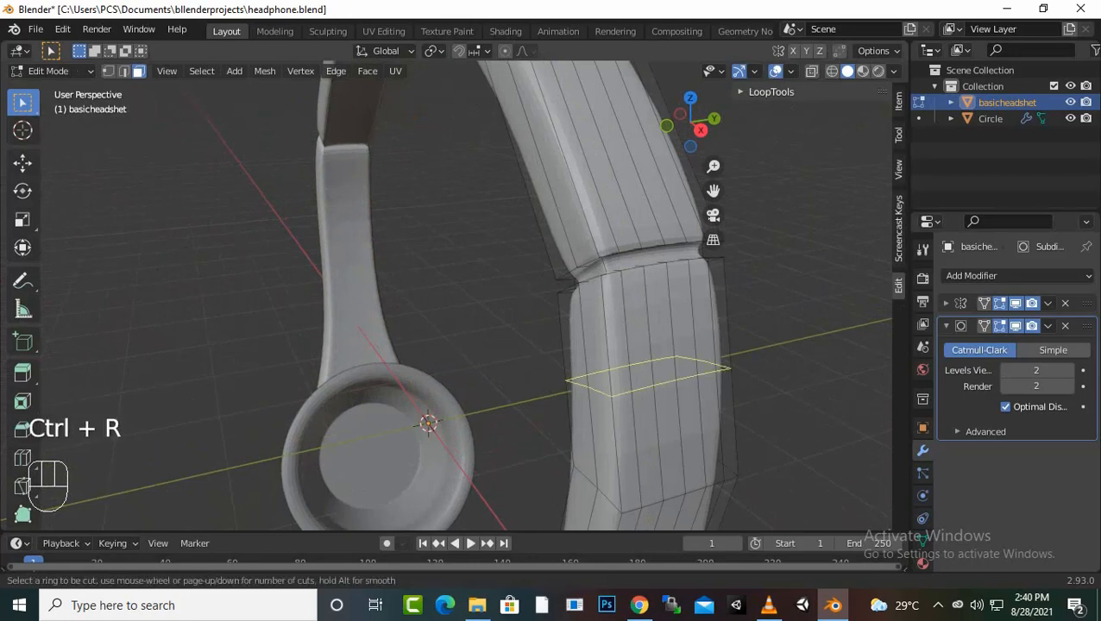
left_click(648, 373)
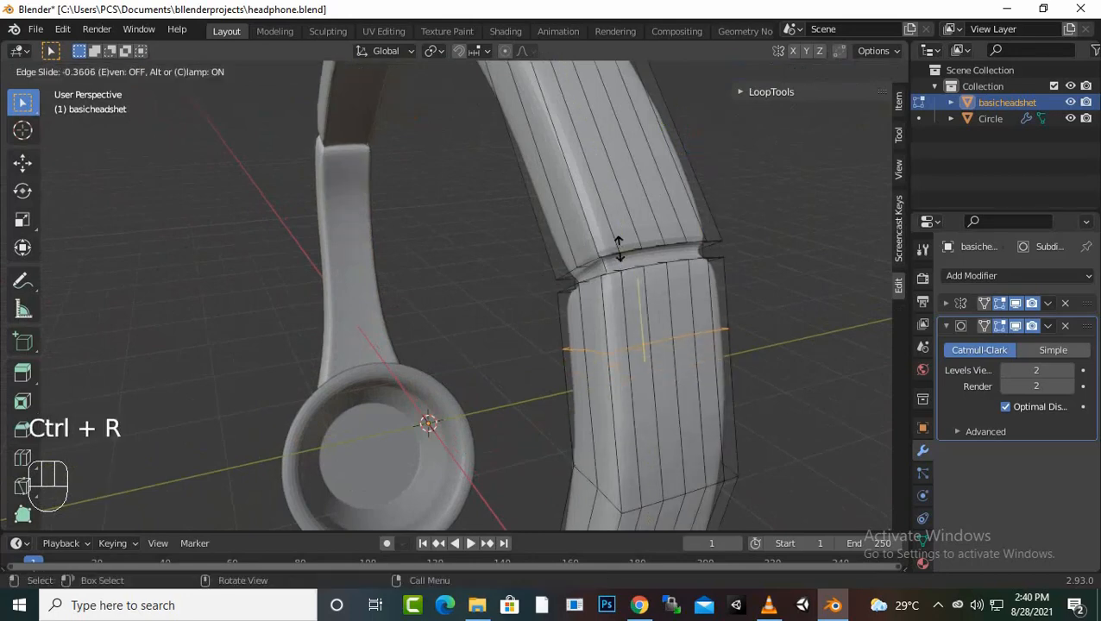
left_click(620, 184)
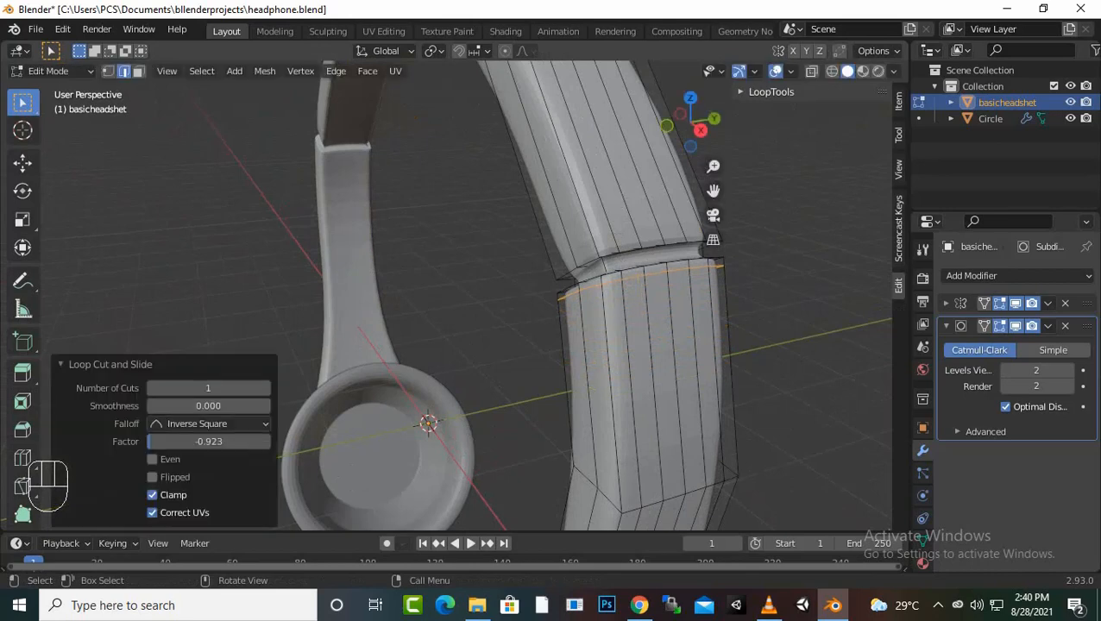
Step: Add a supporting loop cut just above the groove, clear the selection and leave Edit Mode
key("ctrl")
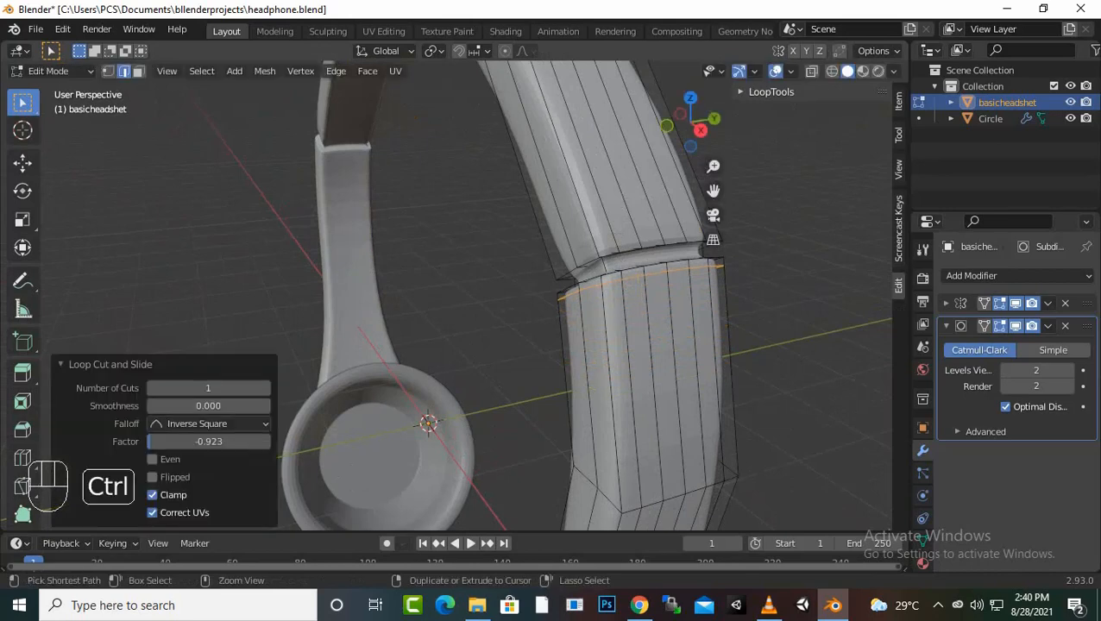
key("ctrl+r")
left_click(616, 229)
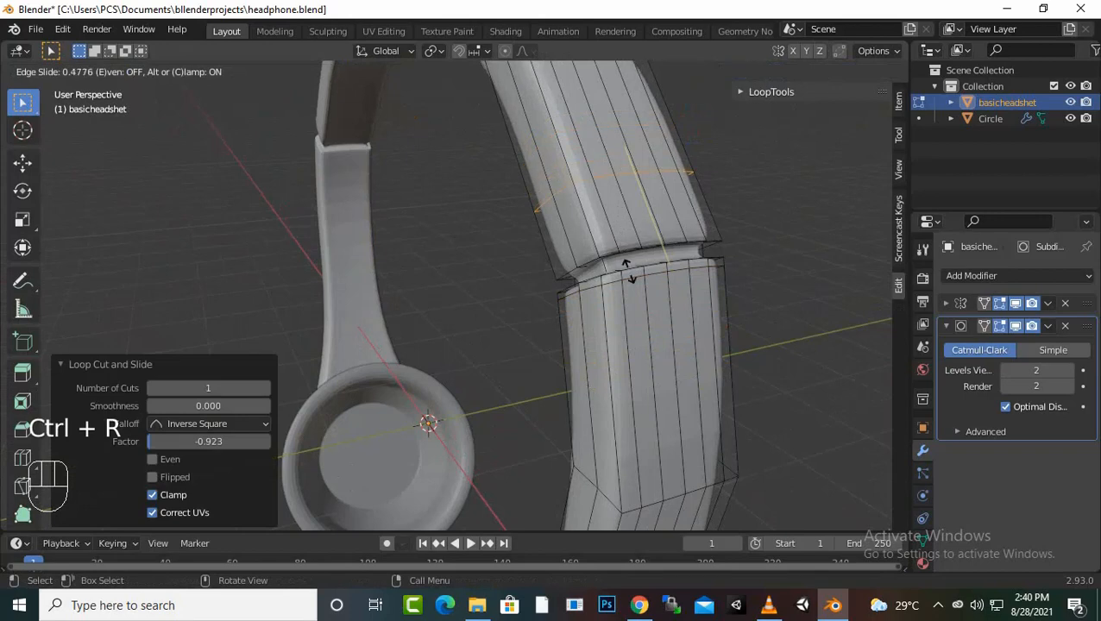
left_click(643, 325)
key("alt+a")
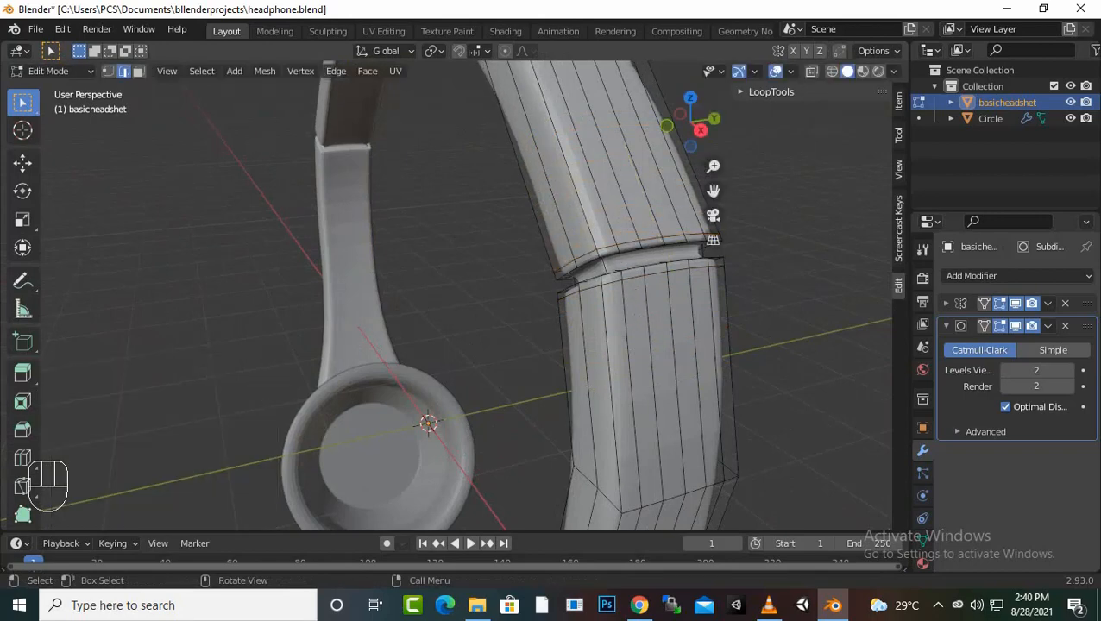
key("Tab")
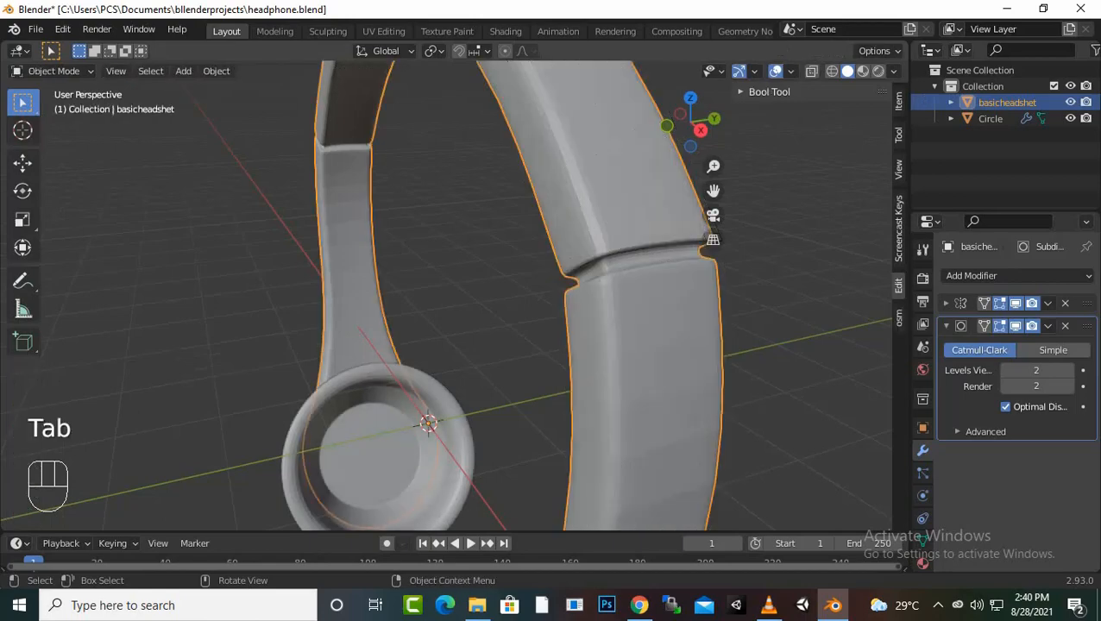
scroll(446, 294, "down", 4)
middle_click_drag(446, 293, 401, 298)
scroll(448, 294, "down", 3)
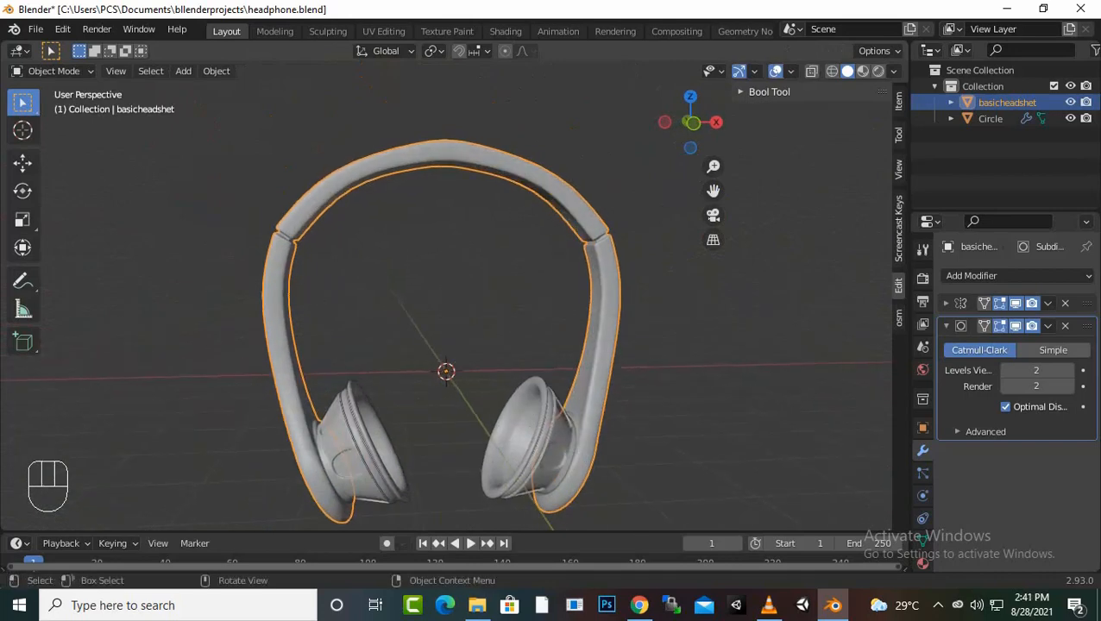
Step: In Edit Mode with wireframe shading, select the edge loop at the headband's top centre and lower it about 0.029 m along Z
key("Tab")
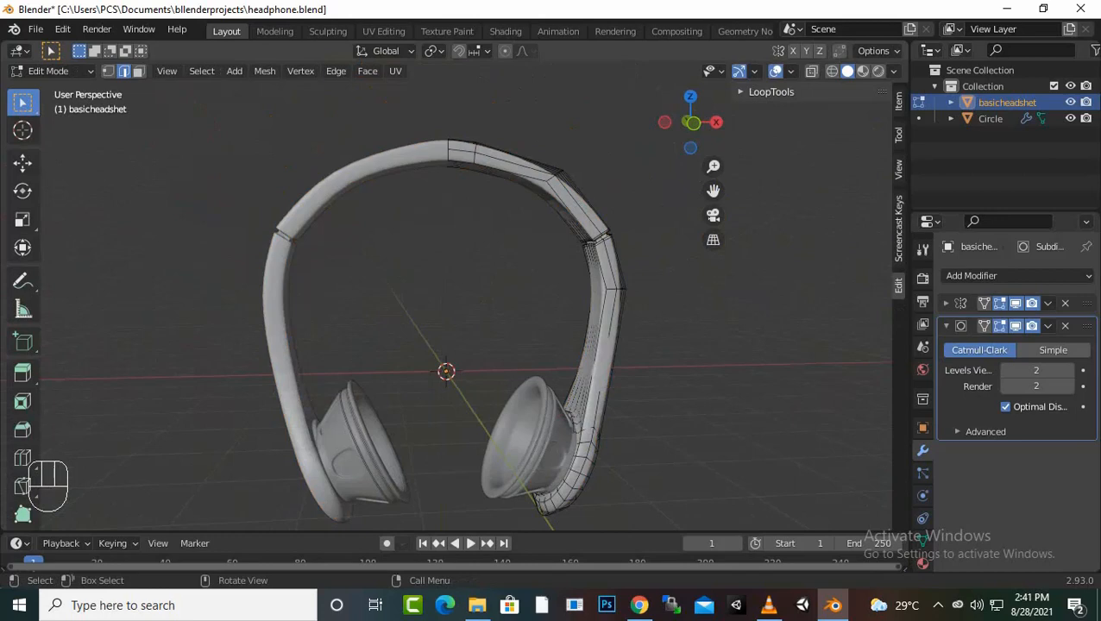
left_click(448, 152)
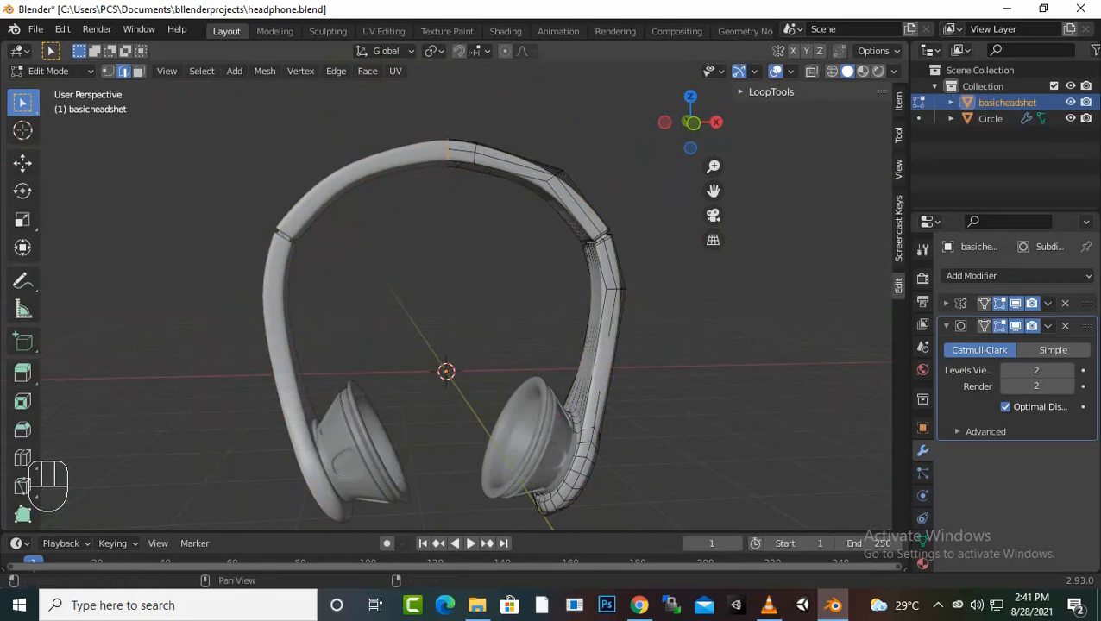
left_click(832, 71)
left_click_drag(399, 121, 466, 205)
middle_click_drag(446, 345, 471, 345)
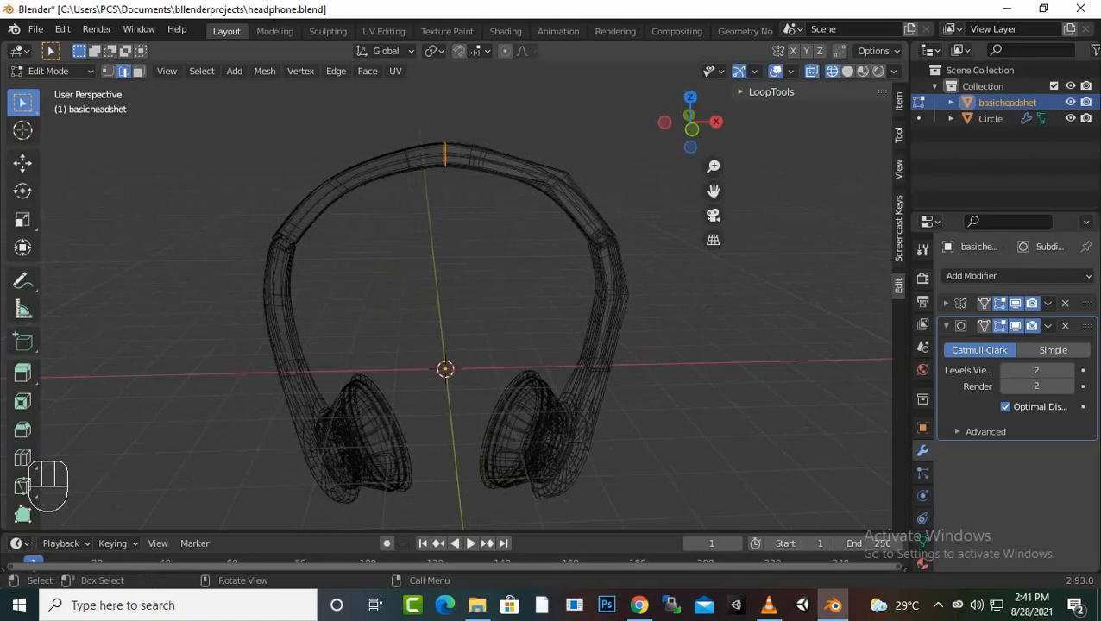
key("g")
key("z")
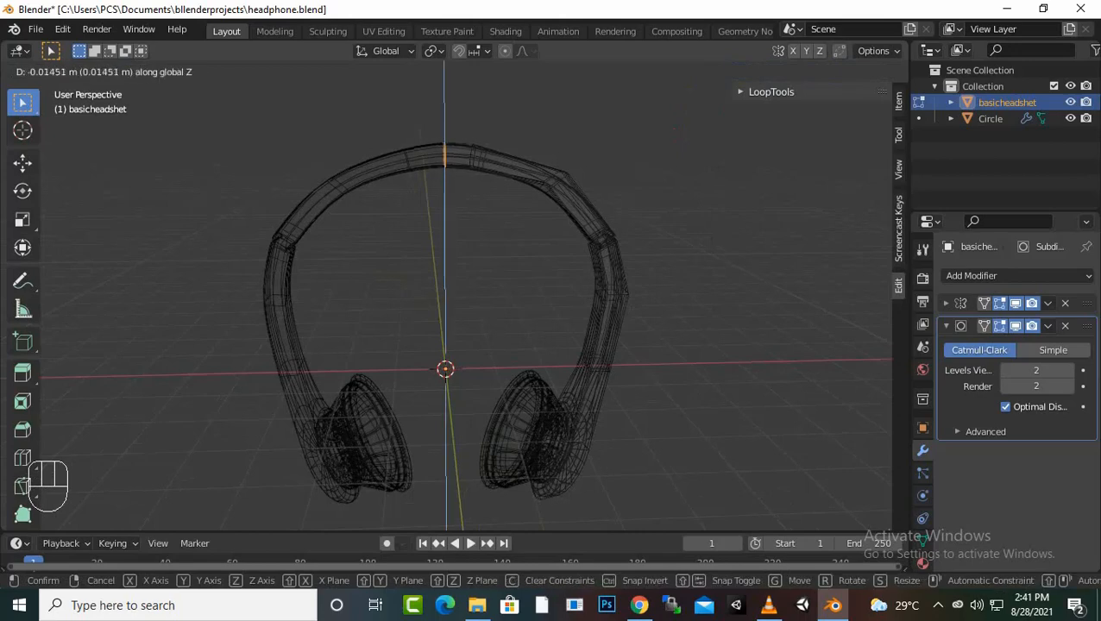
left_click(445, 258)
Step: Expand the LoopTools options and return the viewport to solid shading, facing the outer side of the ear housing
middle_click_drag(445, 259, 570, 278)
key("shift")
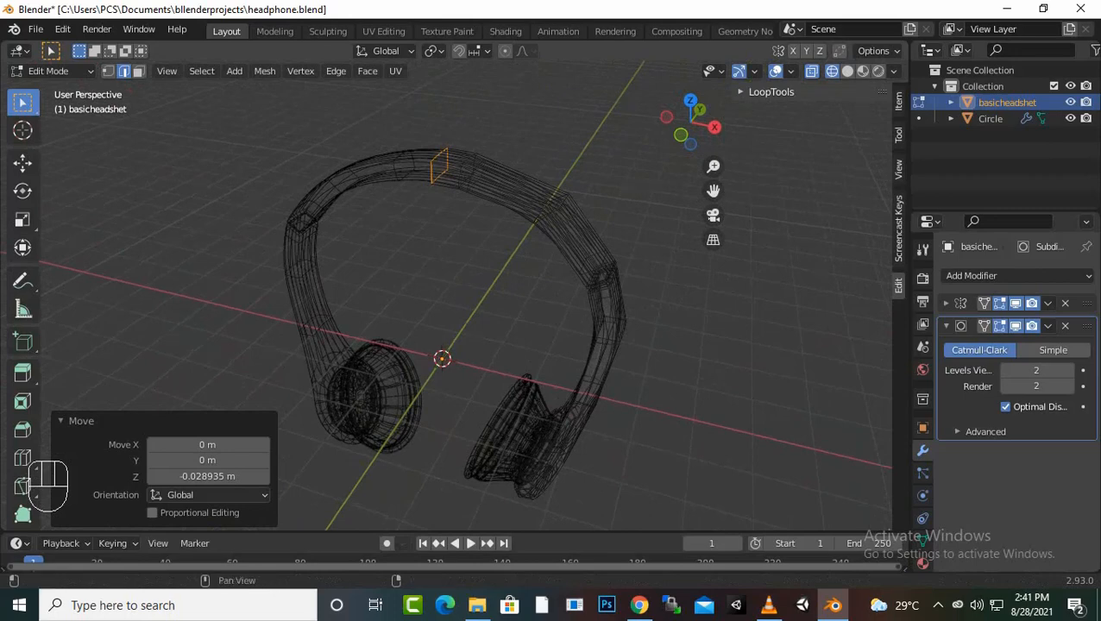
left_click(770, 91)
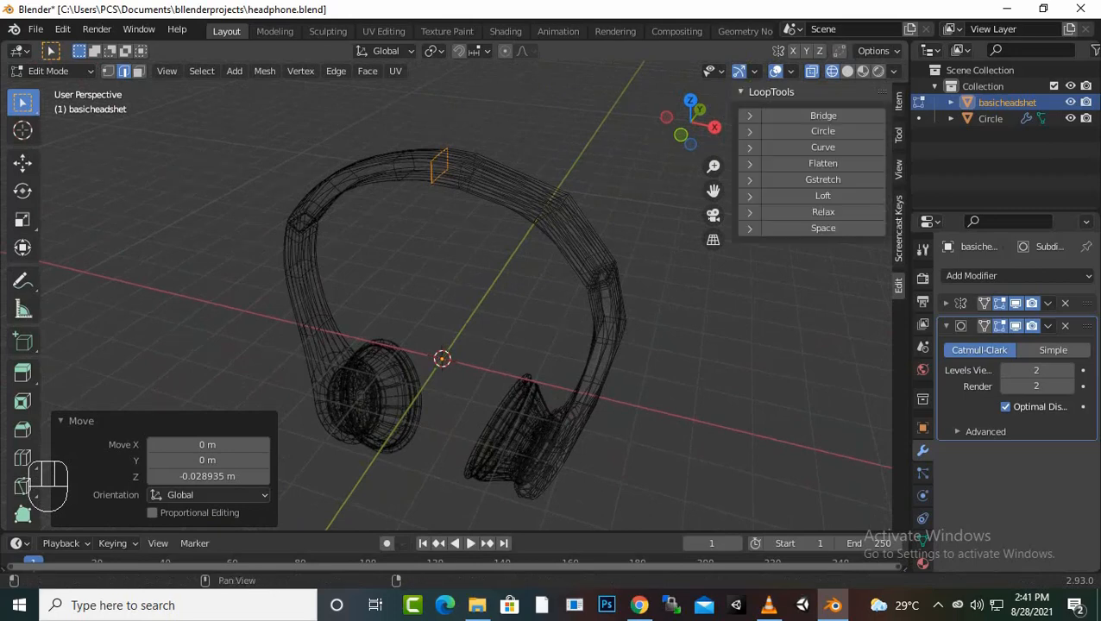
left_click(846, 71)
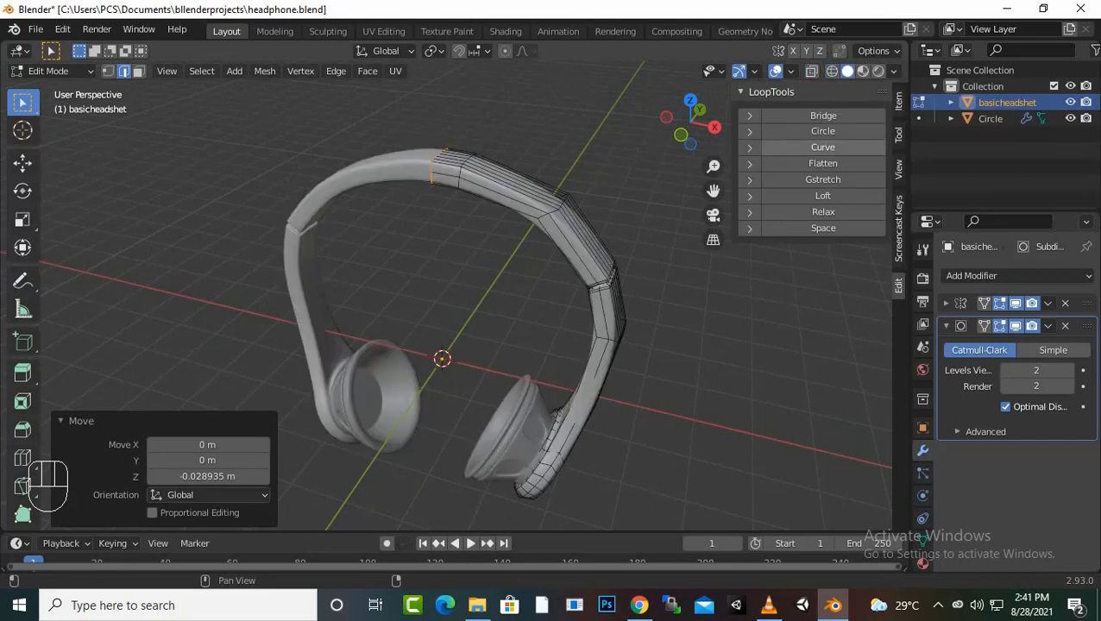
middle_click_drag(595, 345, 483, 225)
scroll(466, 311, "up", 2)
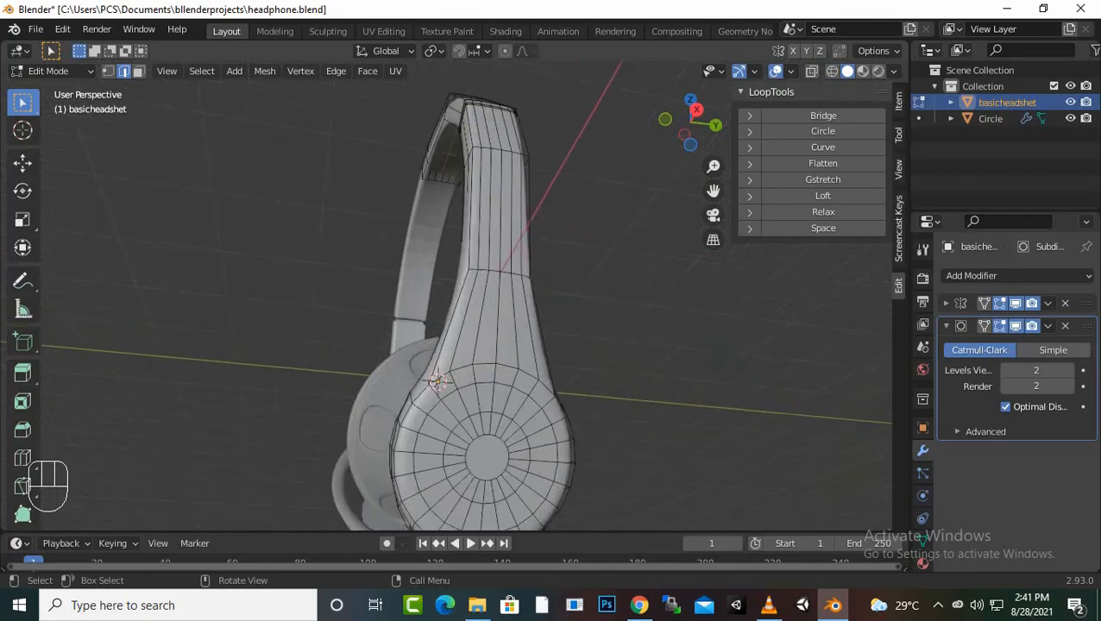
middle_click_drag(466, 311, 403, 298)
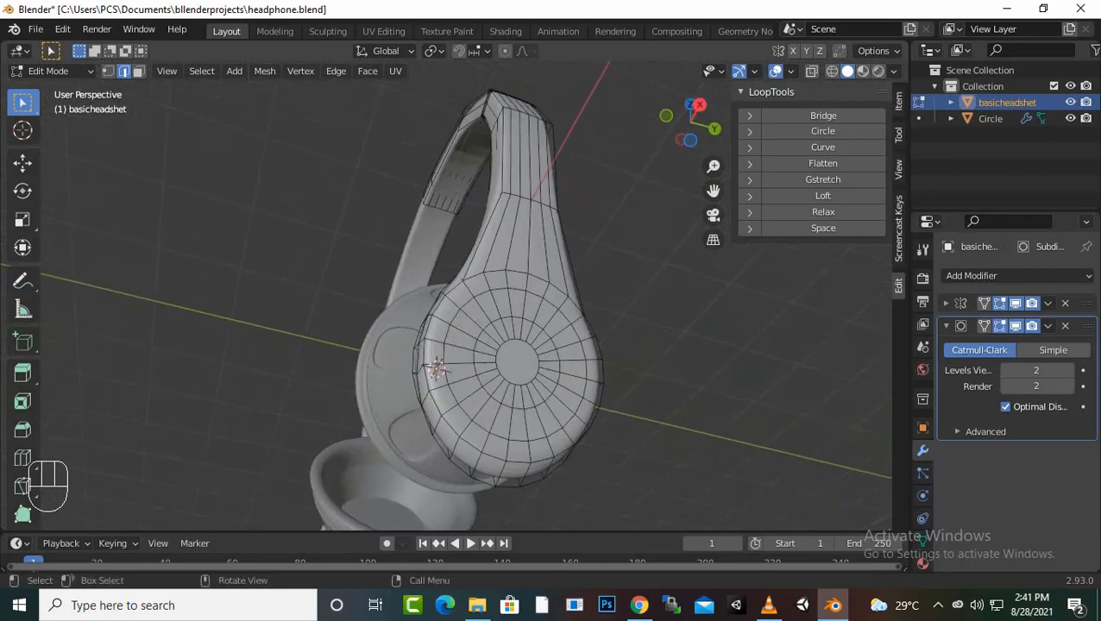
Step: Add a loop cut around the outer face of the ear housing, just inside the existing outer ring, at factor about 0.584
scroll(466, 298, "up", 2)
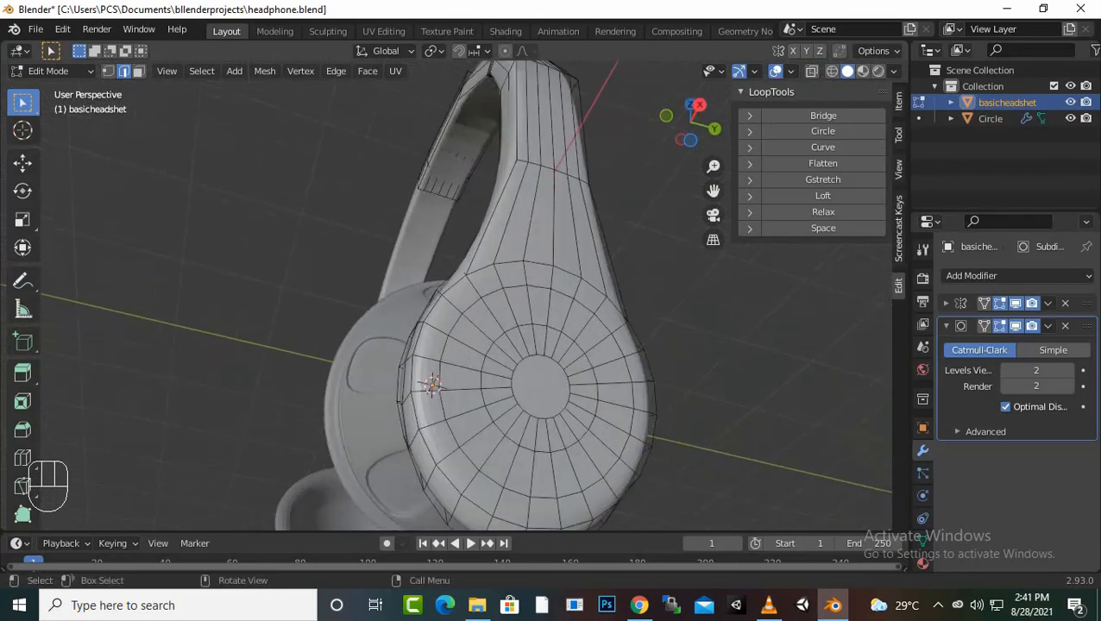
key("ctrl")
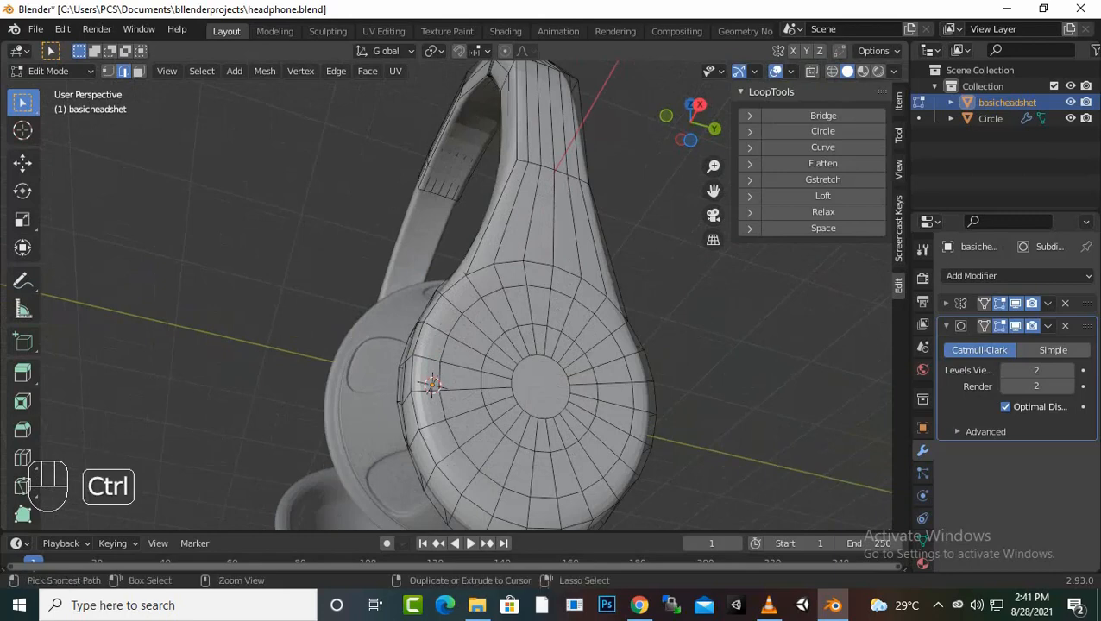
key("ctrl+r")
left_click(480, 423)
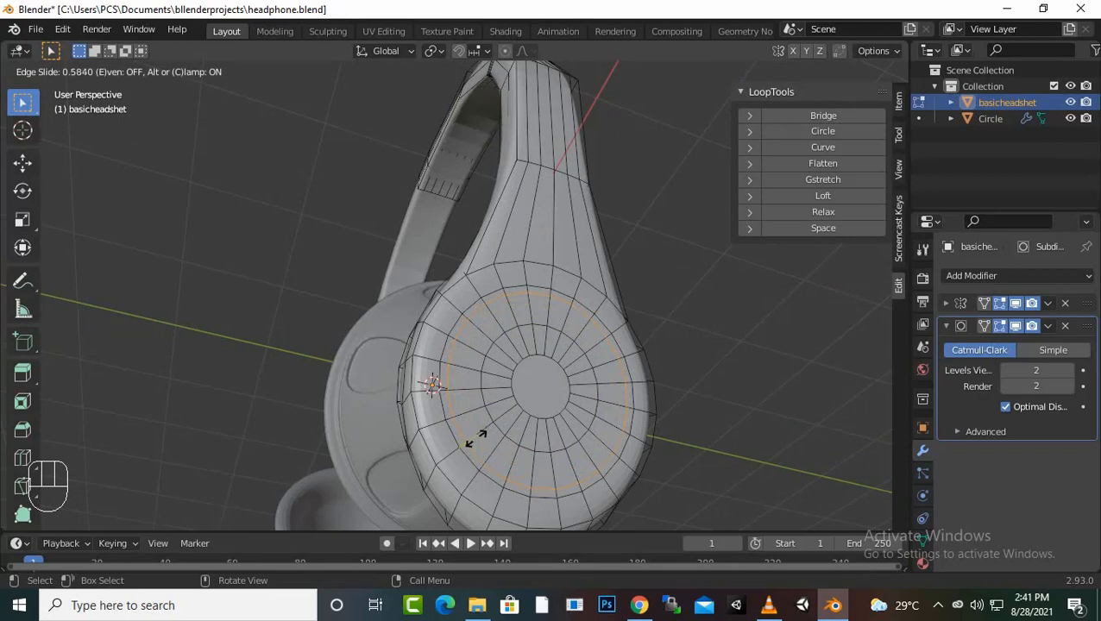
left_click(476, 438)
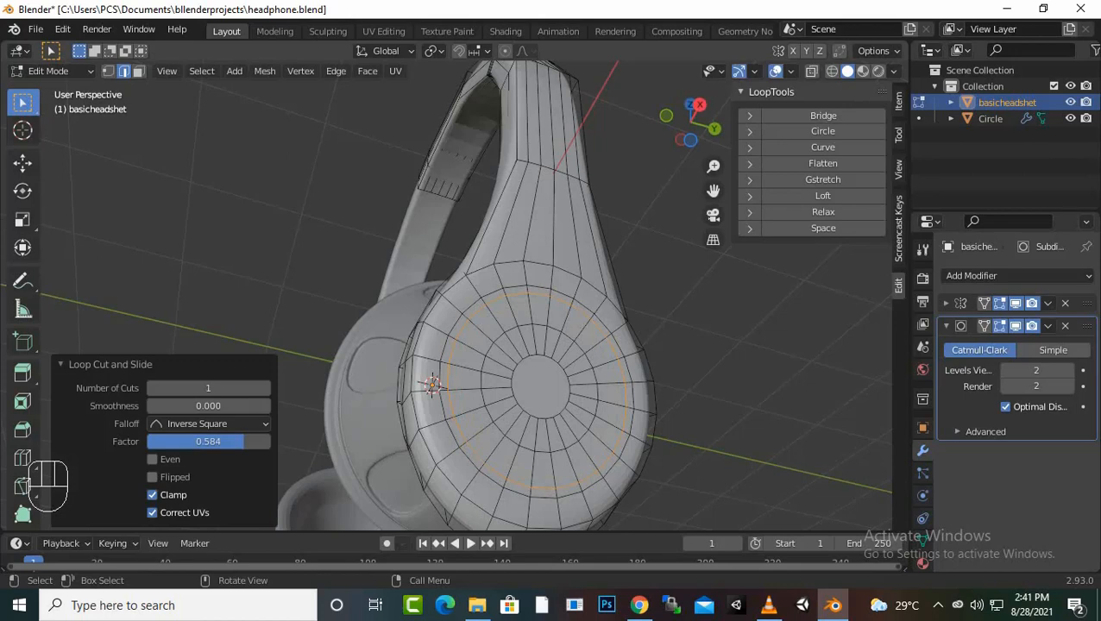
Step: Add a second loop cut around the housing's central disc, just inside the middle ring, at factor about 0.523
key("ctrl")
key("ctrl+r")
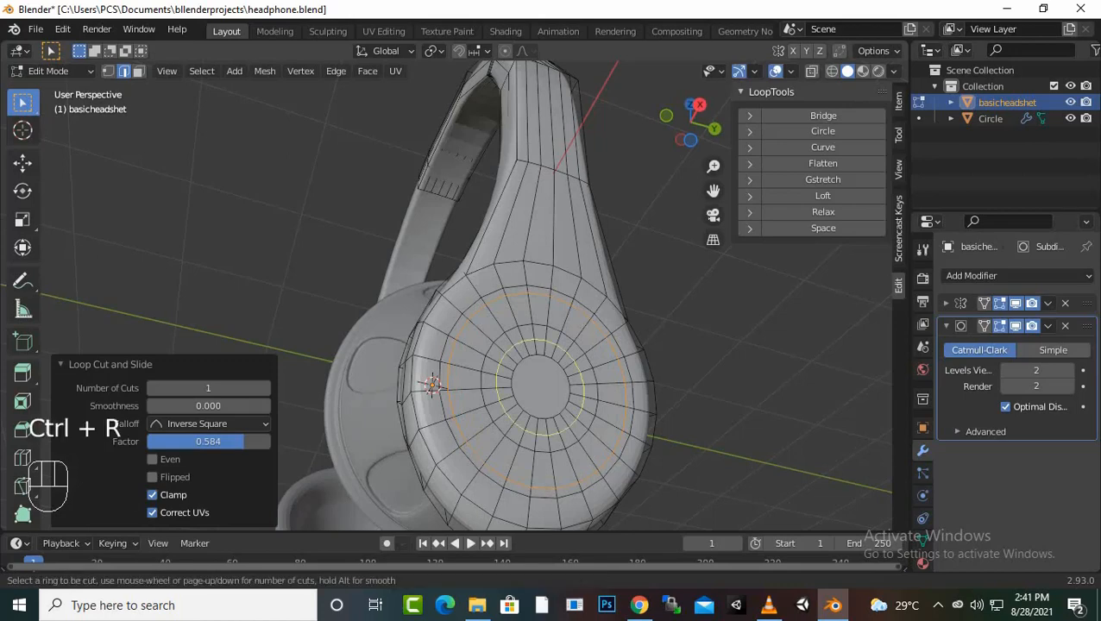
left_click(488, 403)
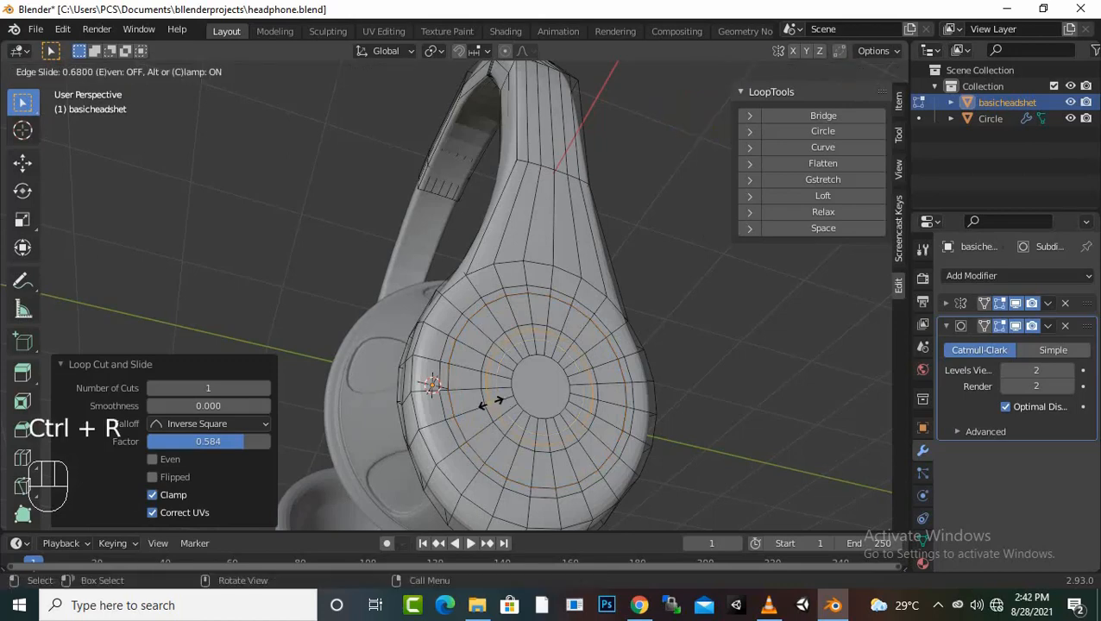
left_click(499, 399)
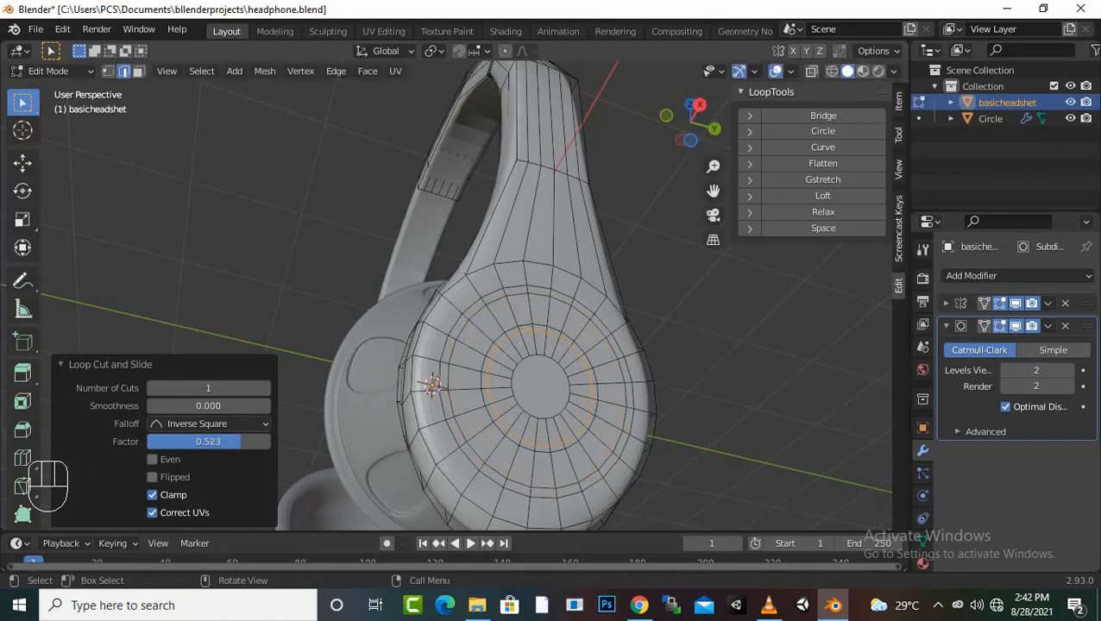
scroll(432, 386, "up", 2)
left_click(505, 373, "alt")
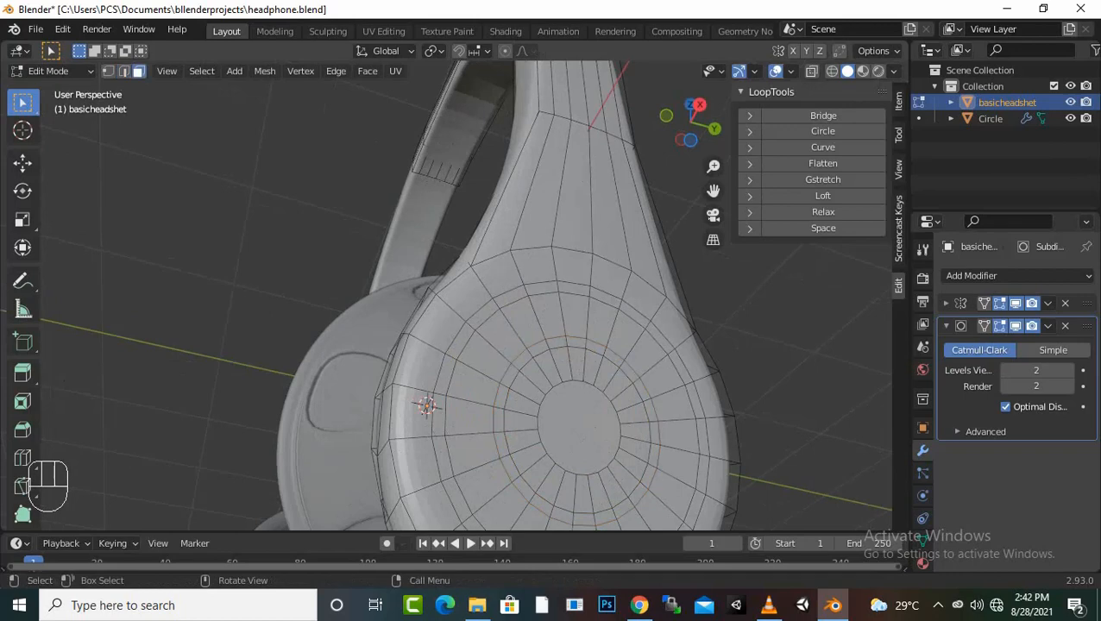
left_click(522, 360, "alt")
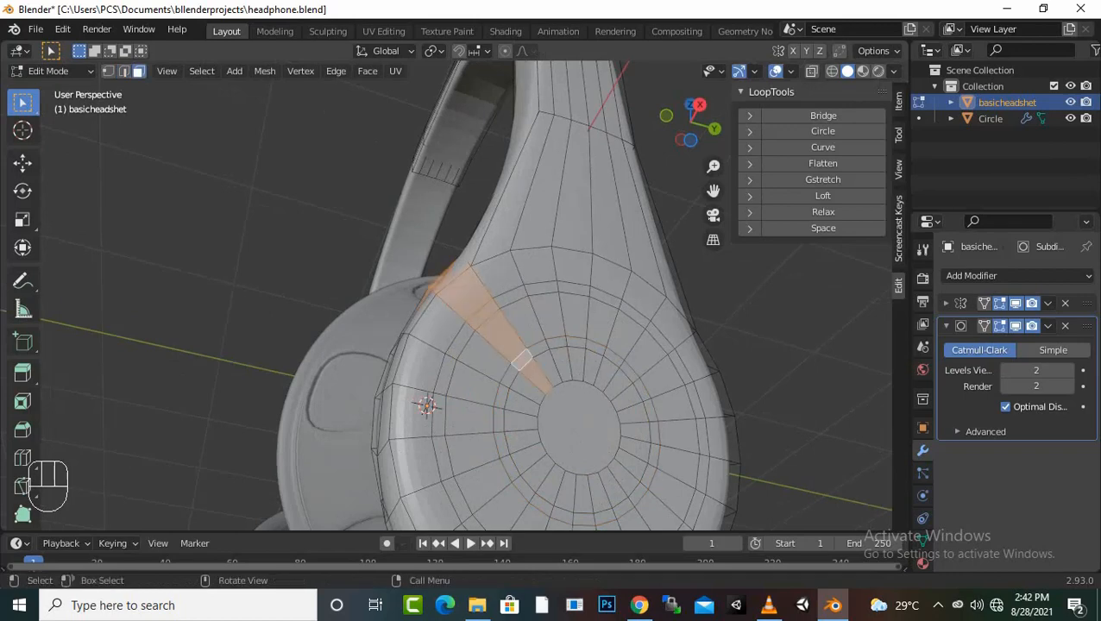
left_click(509, 376)
key("shift")
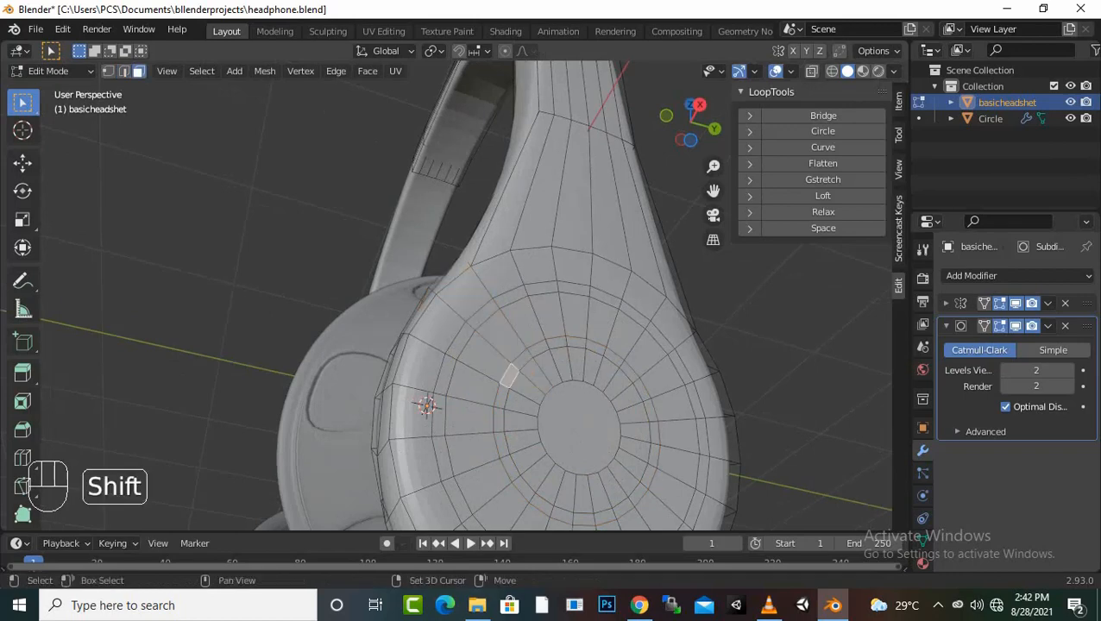
left_click(623, 508, "shift")
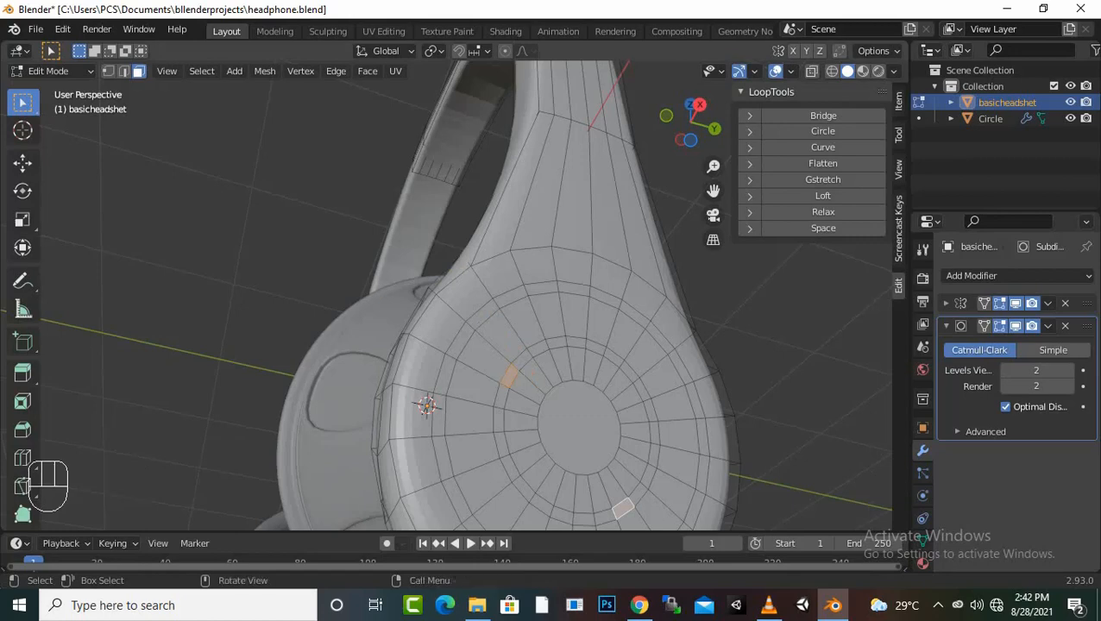
key("ctrl")
left_click(557, 343, "ctrl")
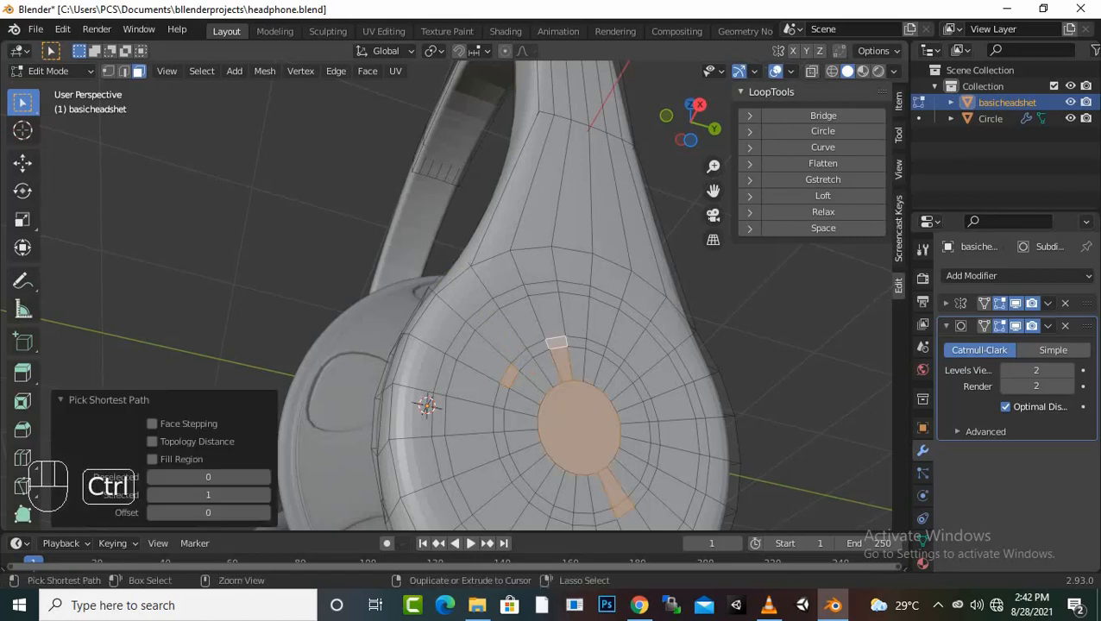
key("ctrl+z")
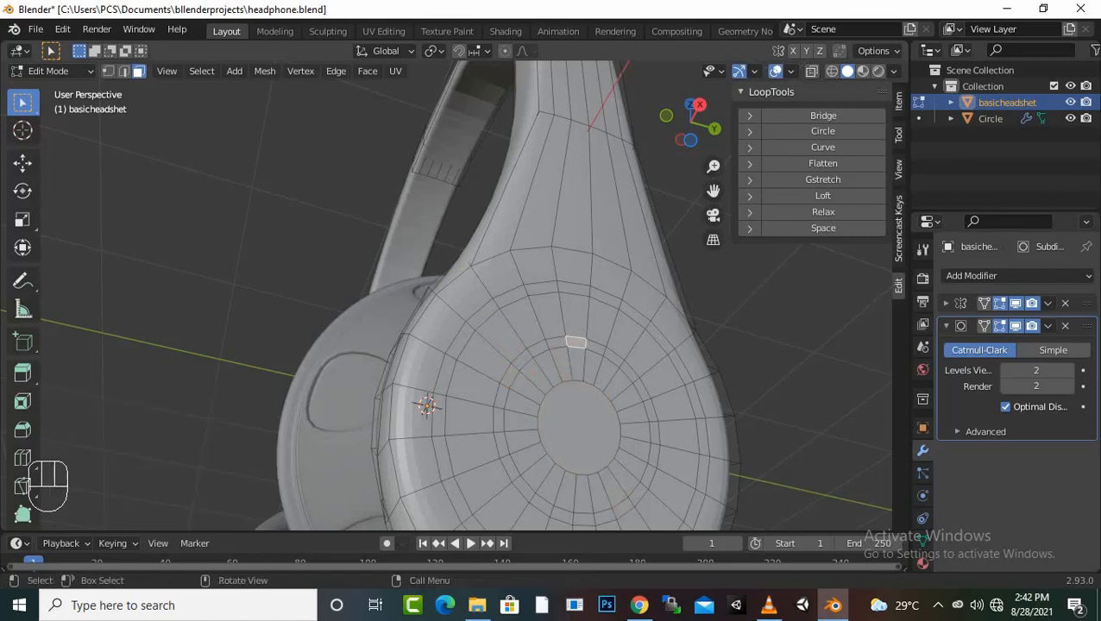
left_click(636, 493, "ctrl")
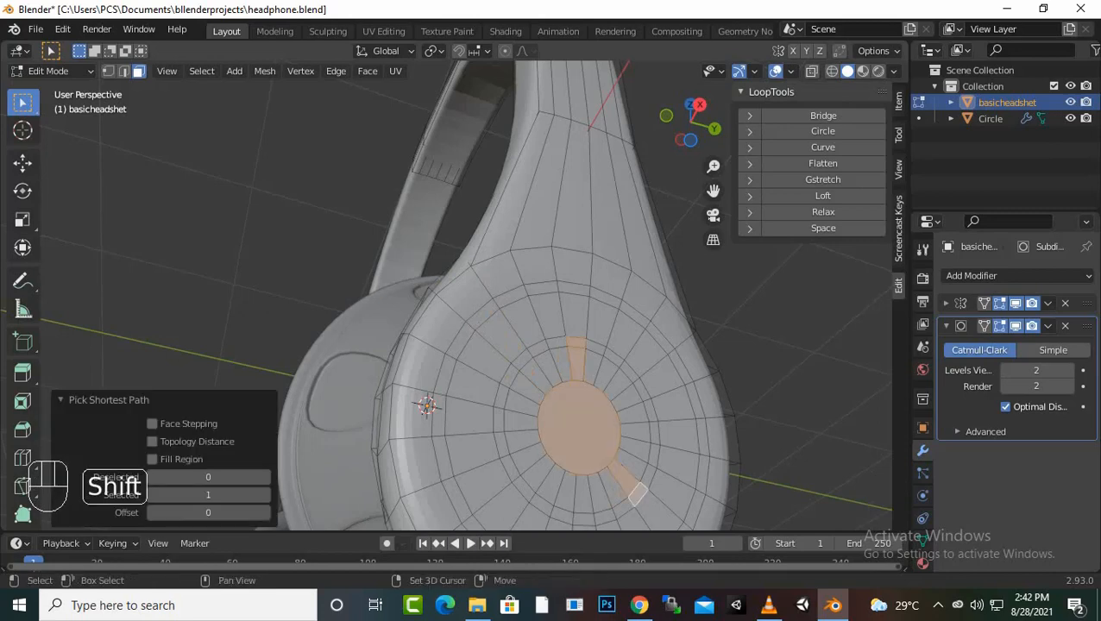
Step: Select the full narrow ring of faces around the housing's central disc and extrude it about 0.153 m along its normal to sink a groove
left_click(629, 372)
left_click(649, 476, "shift")
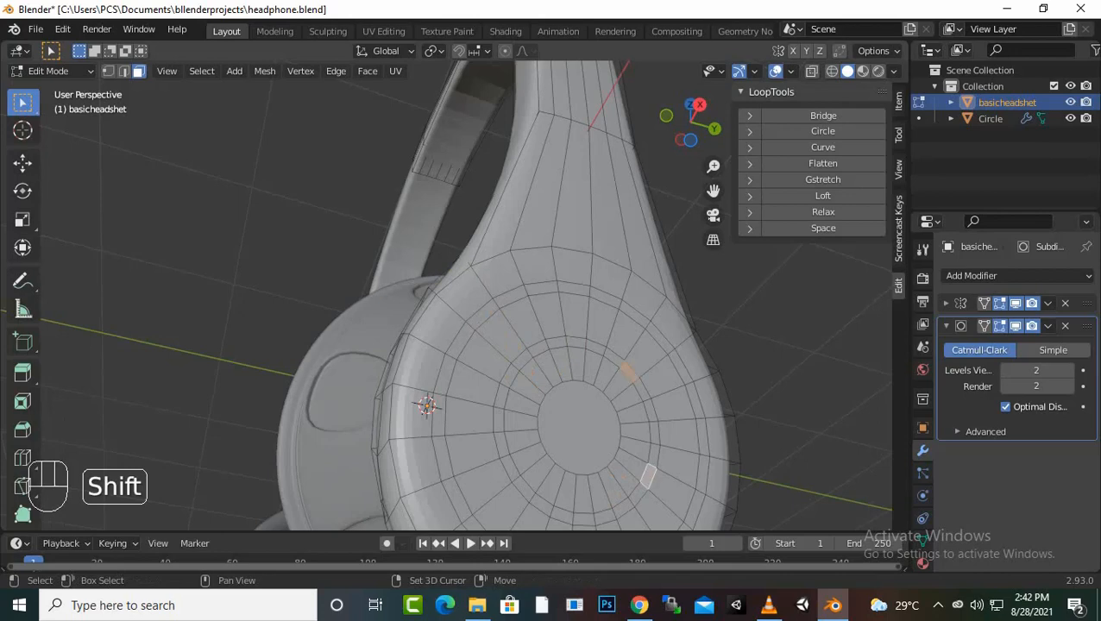
left_click(651, 461, "ctrl")
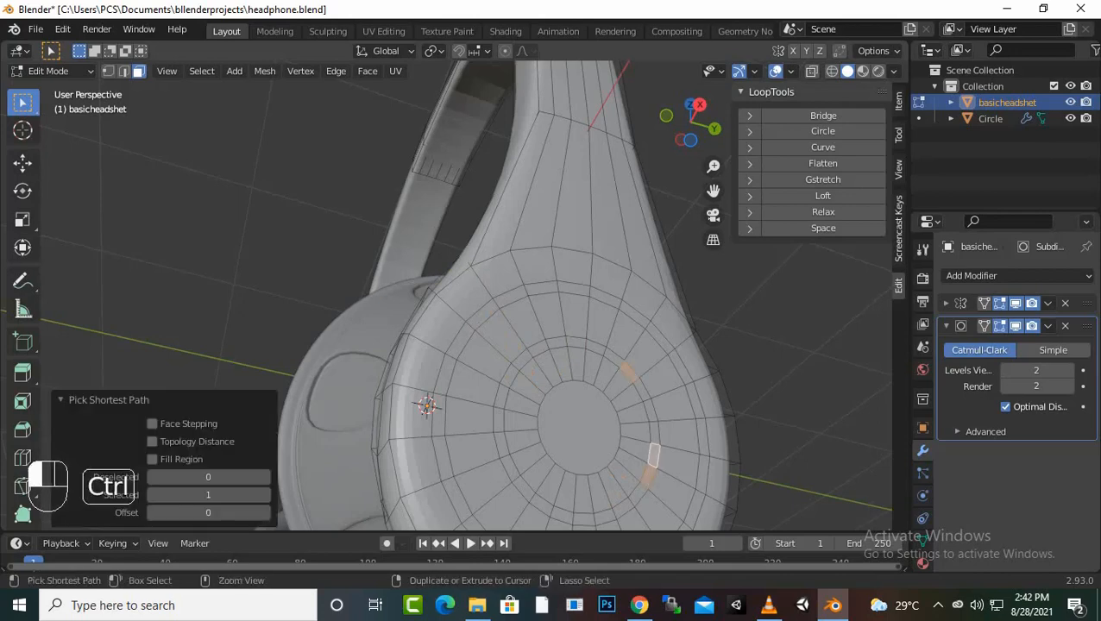
left_click(640, 388, "ctrl")
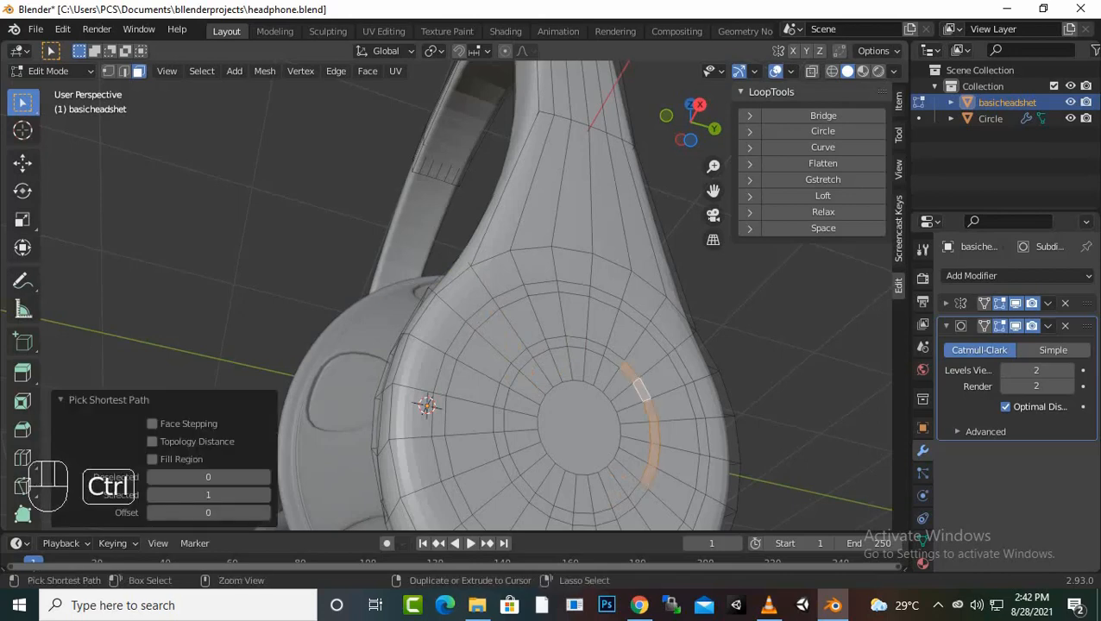
left_click(521, 360, "ctrl")
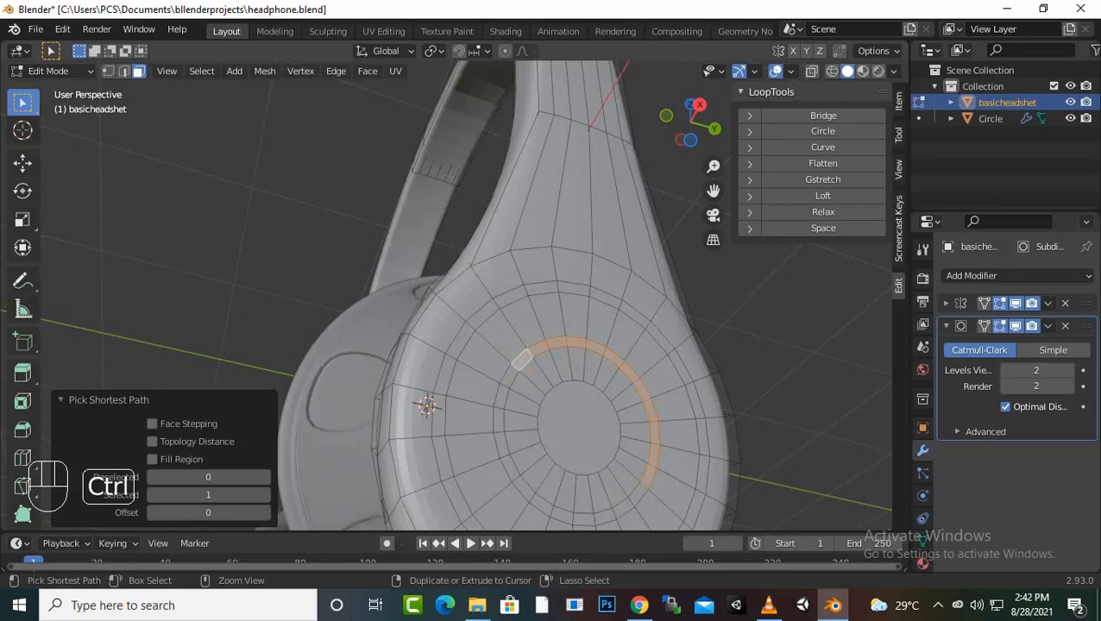
left_click(509, 469, "ctrl")
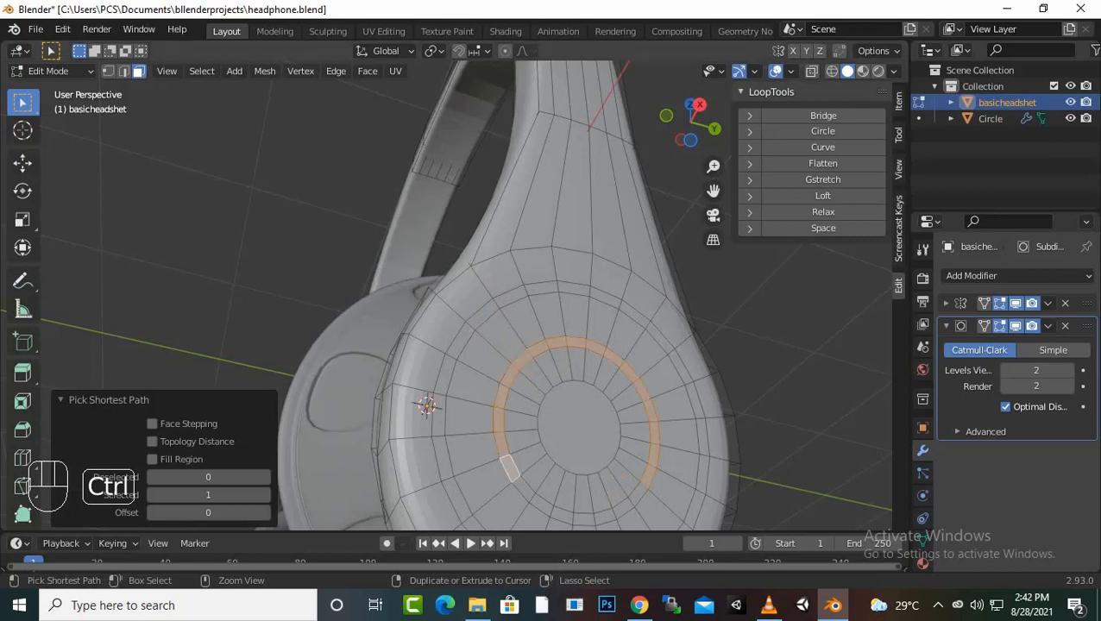
left_click(637, 494, "ctrl")
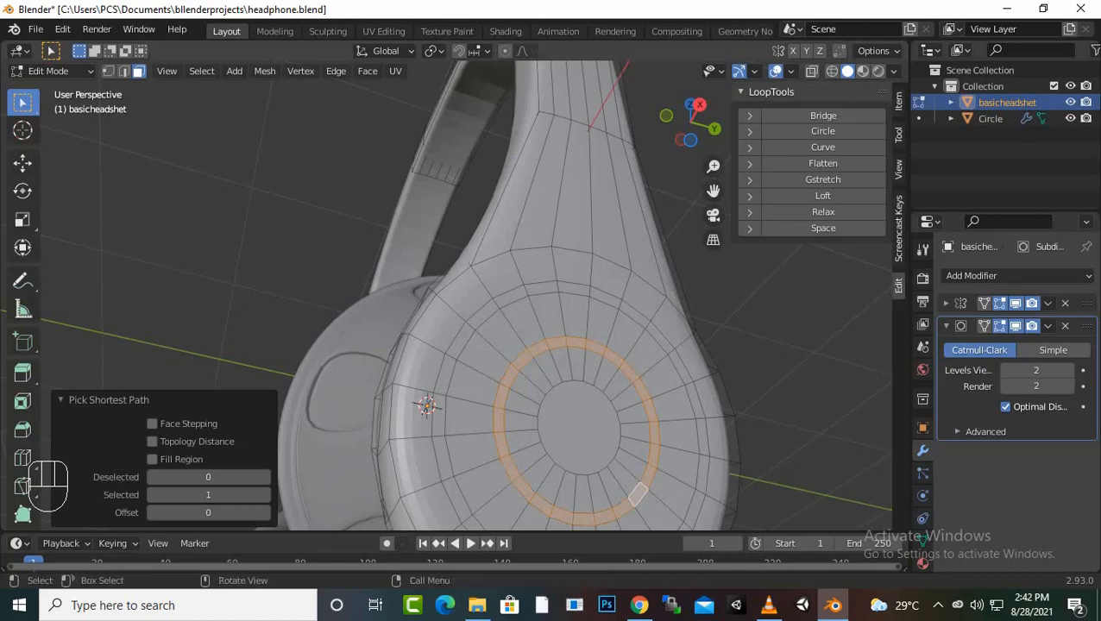
left_click(574, 289, "ctrl")
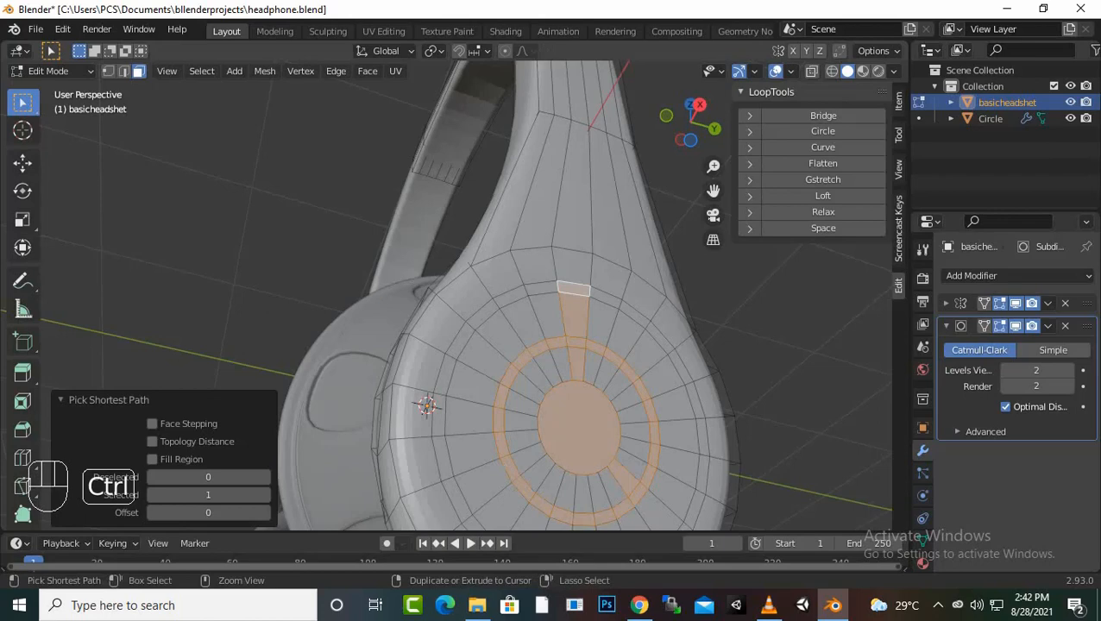
key("ctrl+z")
scroll(466, 293, "down", 2)
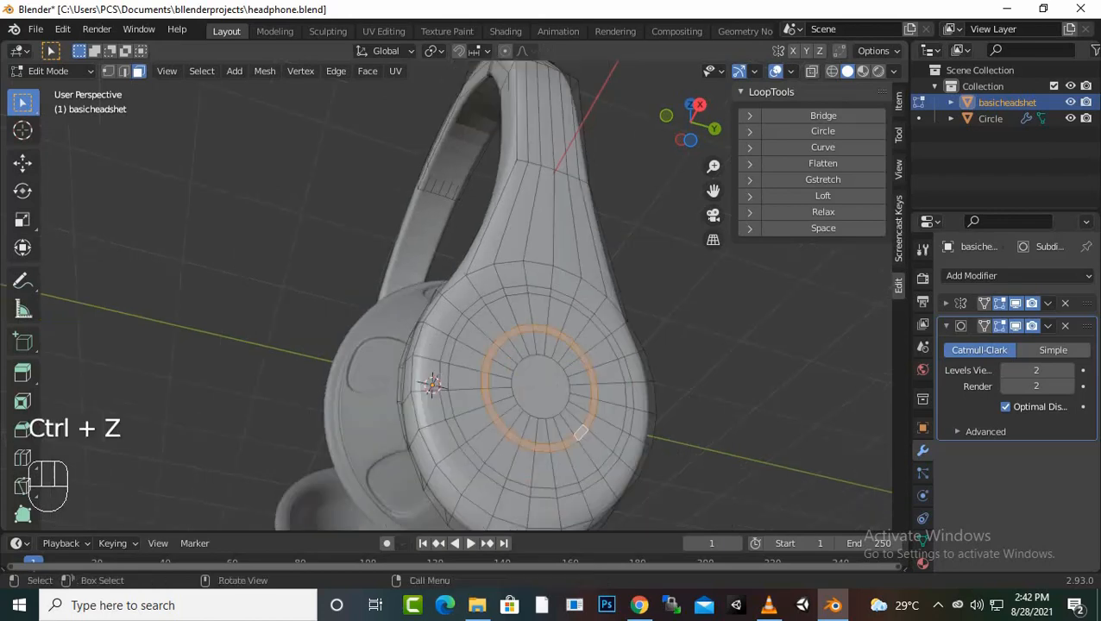
middle_click_drag(466, 328, 495, 337)
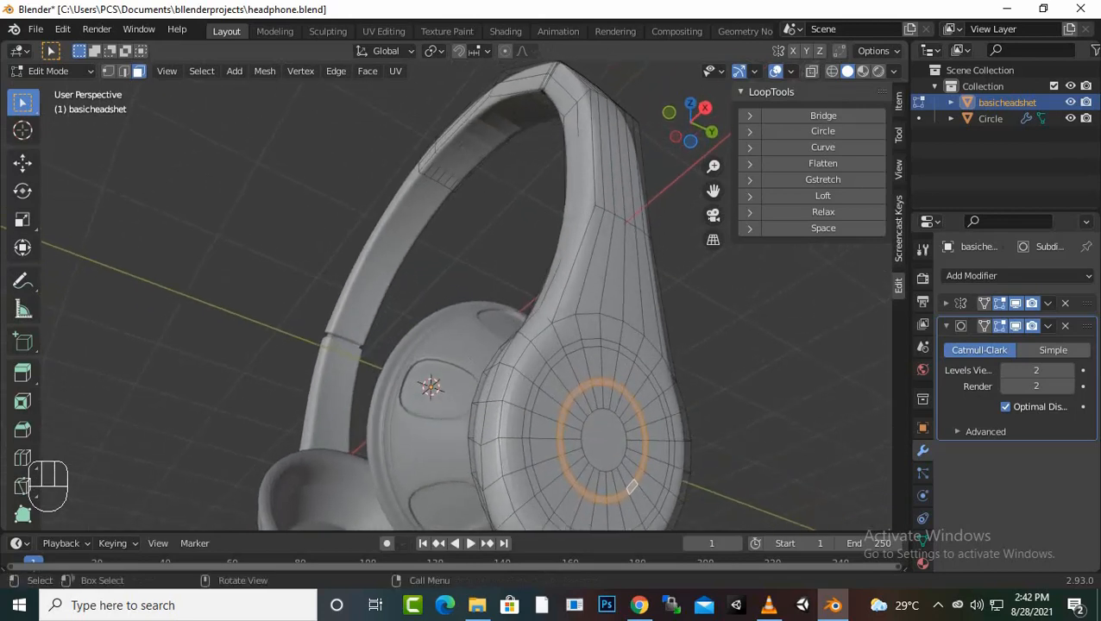
key("e")
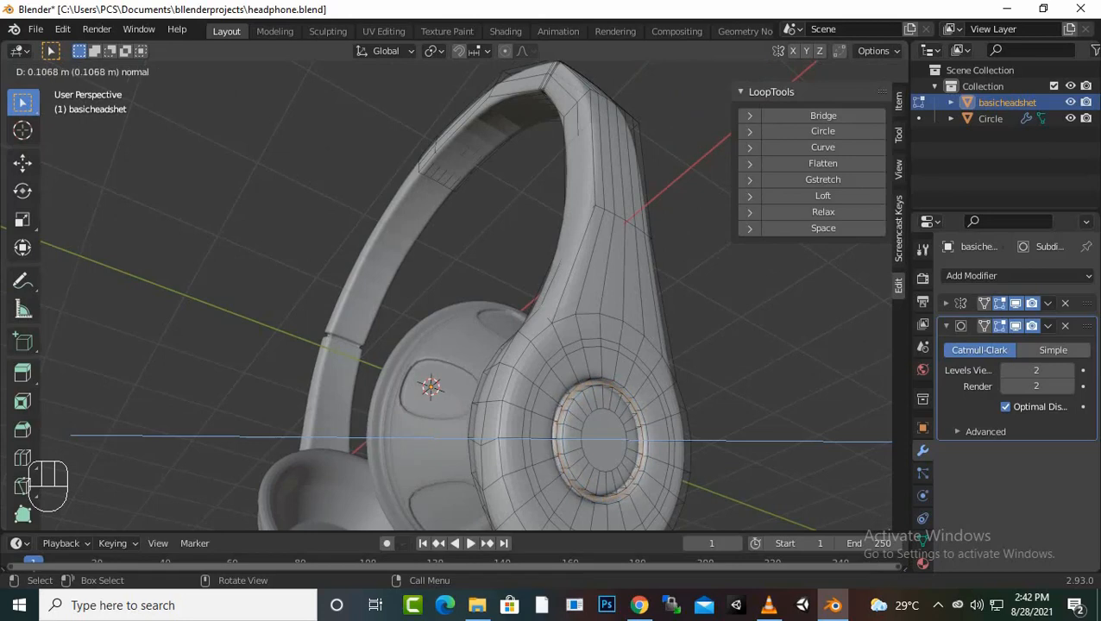
left_click(494, 336)
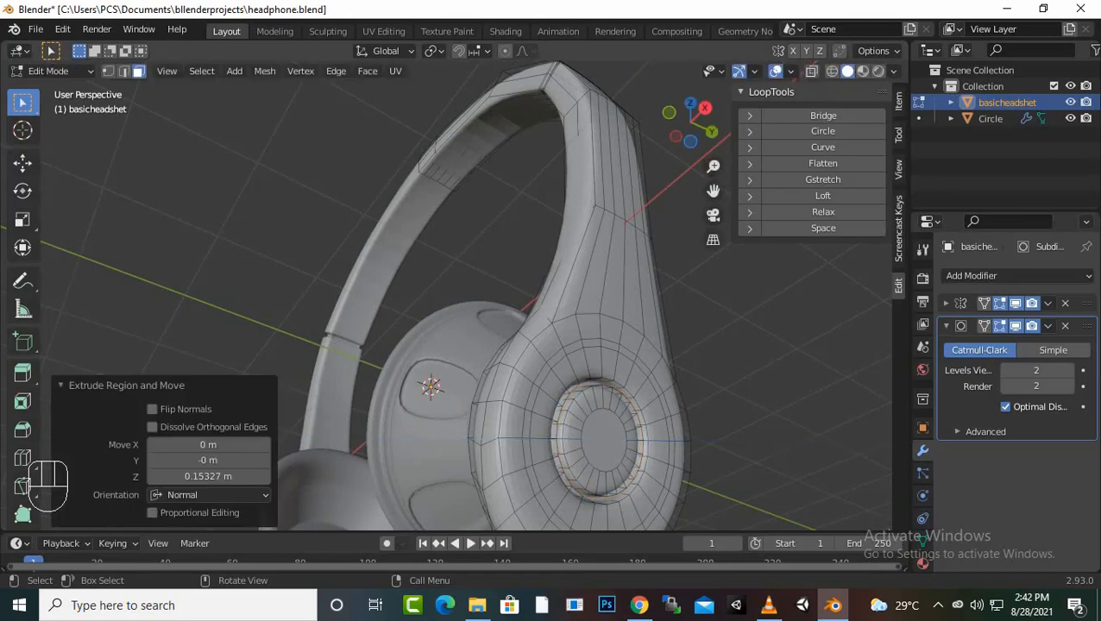
Step: Select the full narrow ring of faces around the outer part of the ear housing's face, outside the sunken groove
middle_click_drag(494, 337, 462, 320)
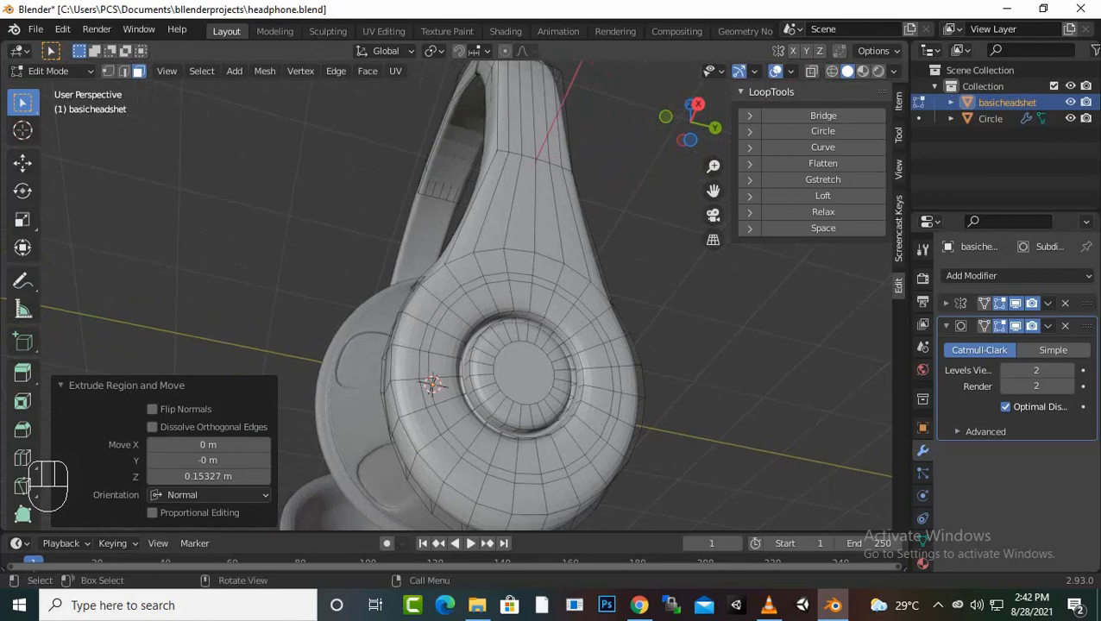
left_click(608, 429)
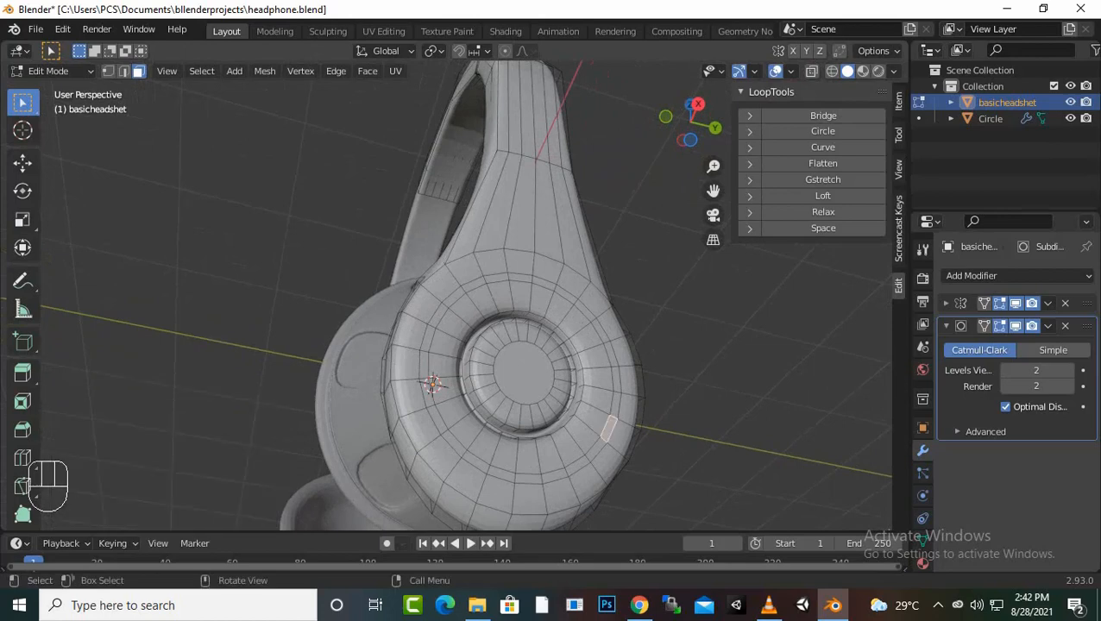
left_click(424, 369, "ctrl")
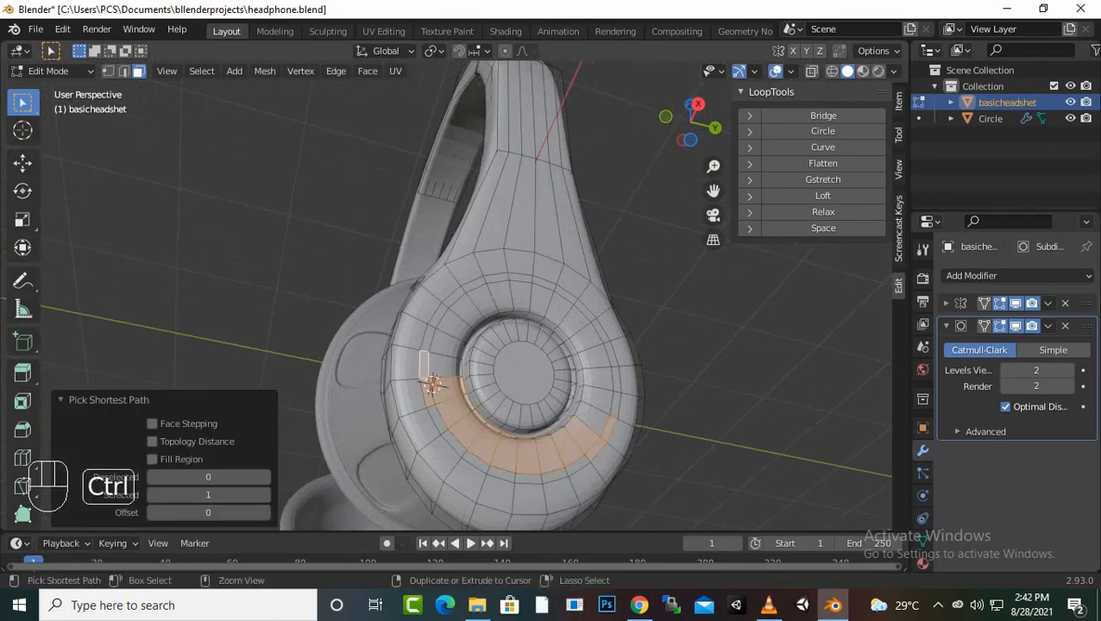
left_click(580, 462)
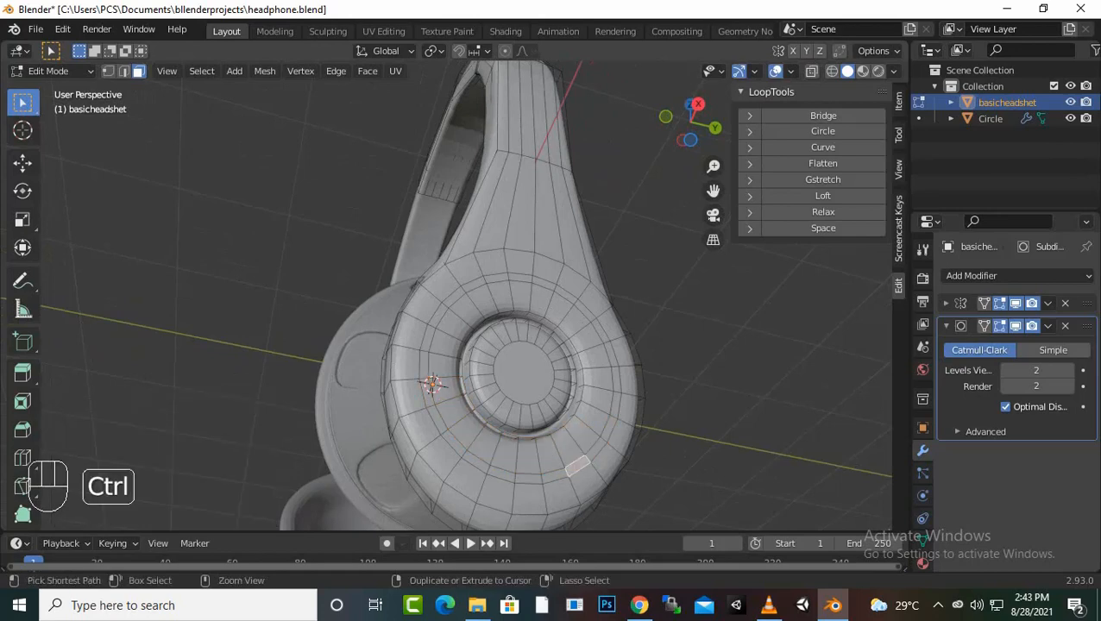
left_click(594, 452, "ctrl")
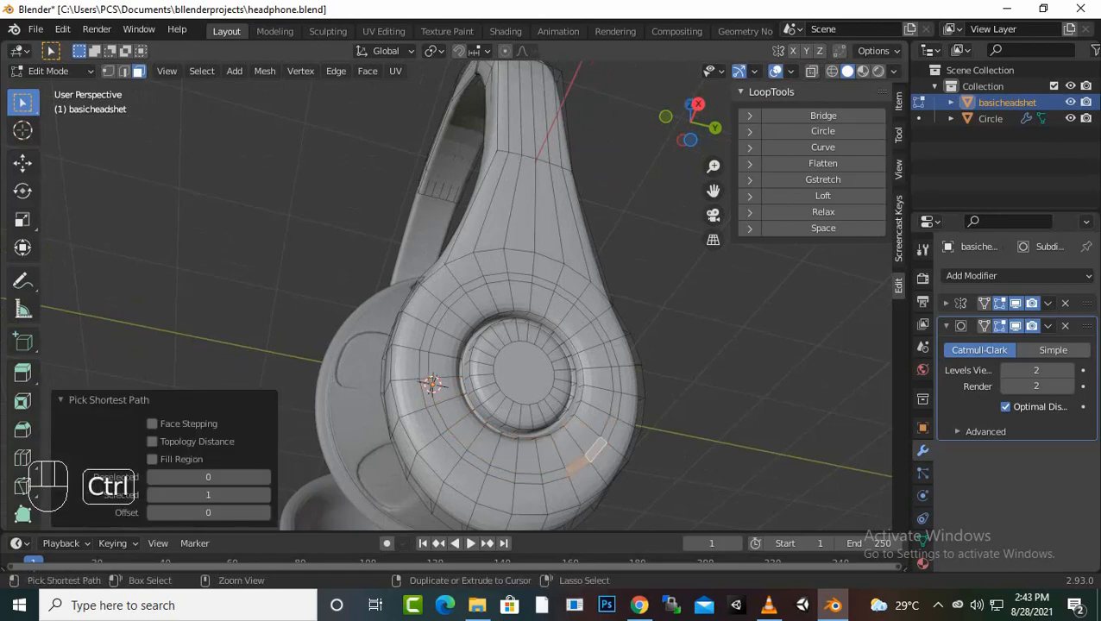
left_click(609, 429, "ctrl")
left_click(611, 354, "ctrl")
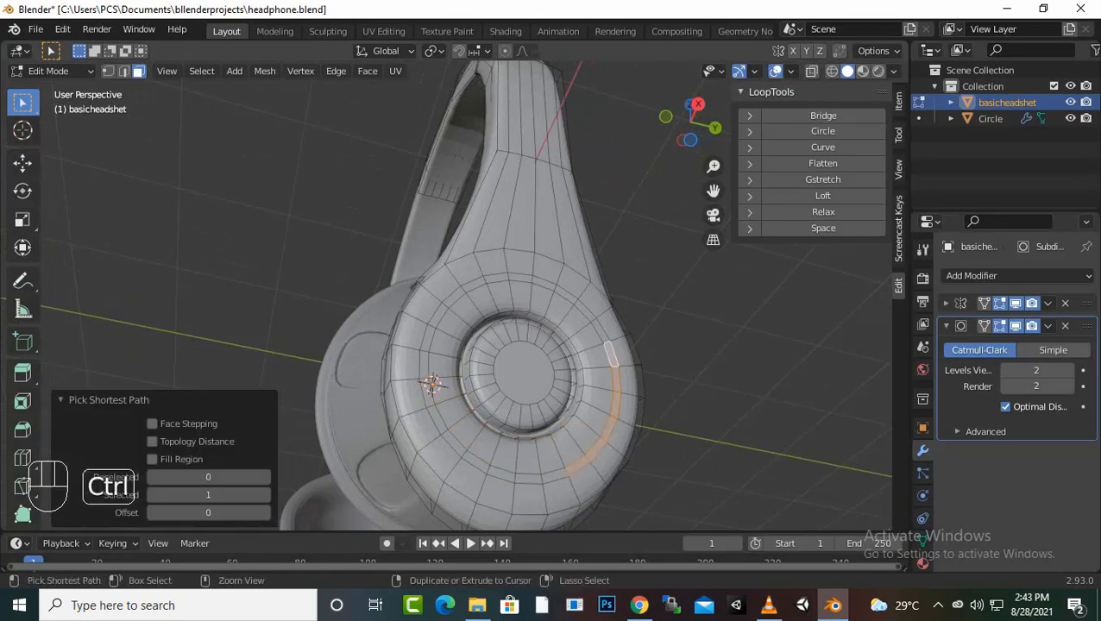
left_click(520, 278, "ctrl")
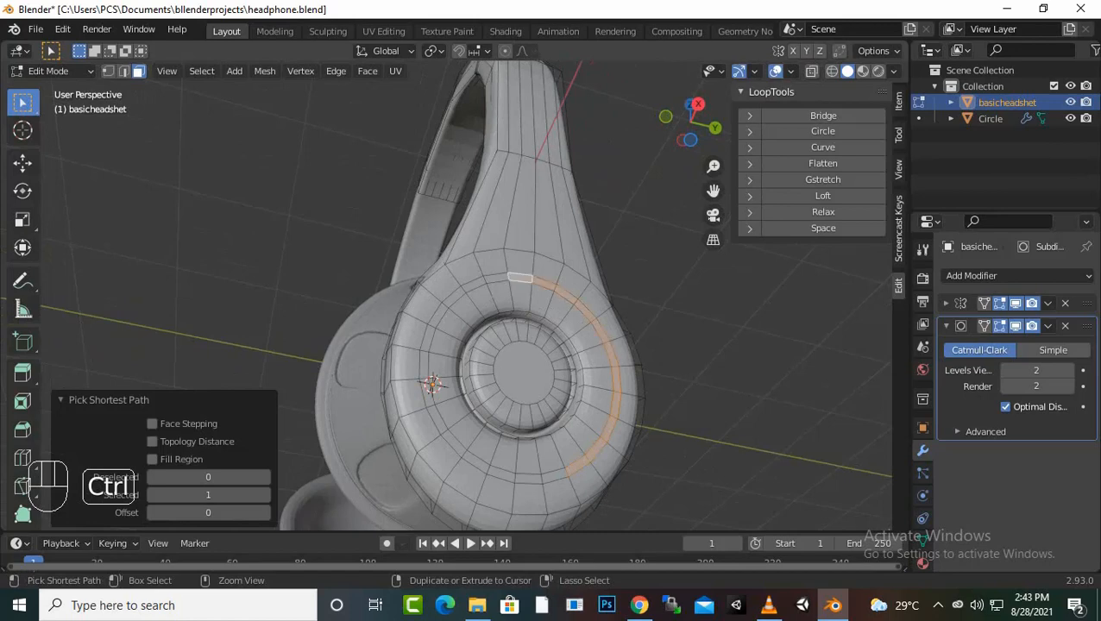
left_click(428, 338, "ctrl")
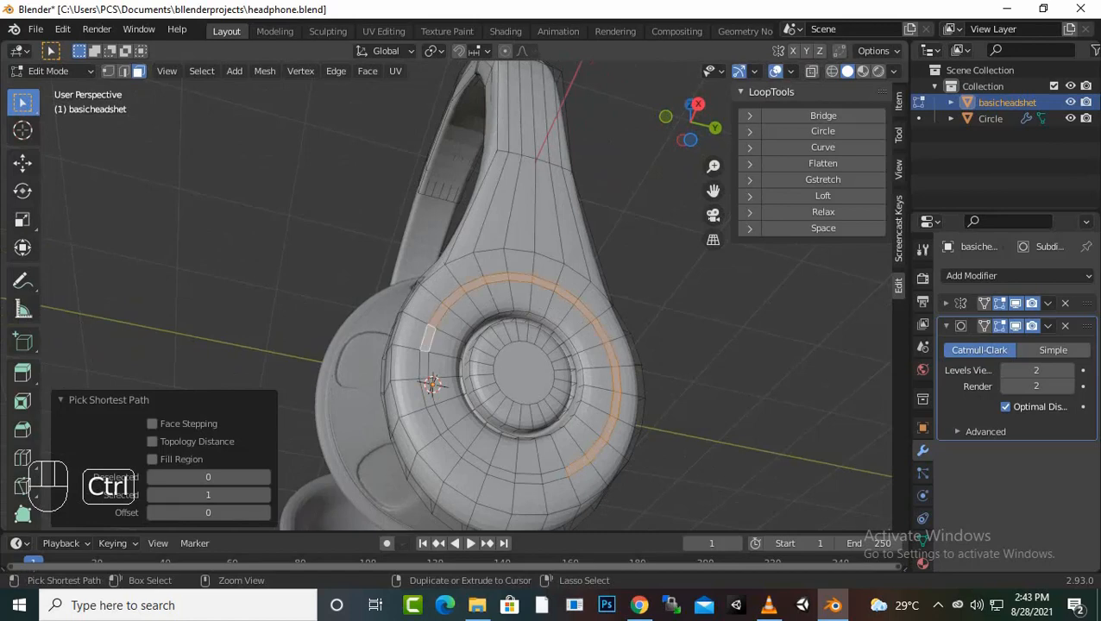
left_click(475, 464, "ctrl")
left_click(555, 475, "ctrl")
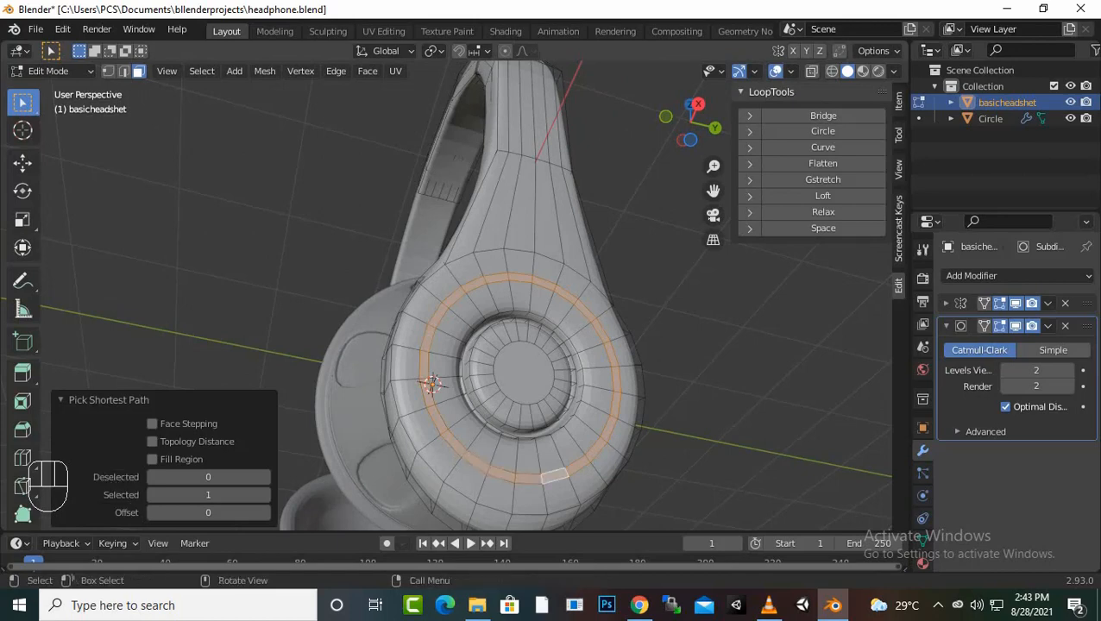
Step: Extrude the selected outer ring about 0.128 m along its normal to sink a second concentric groove
middle_click_drag(483, 345, 535, 345)
key("e")
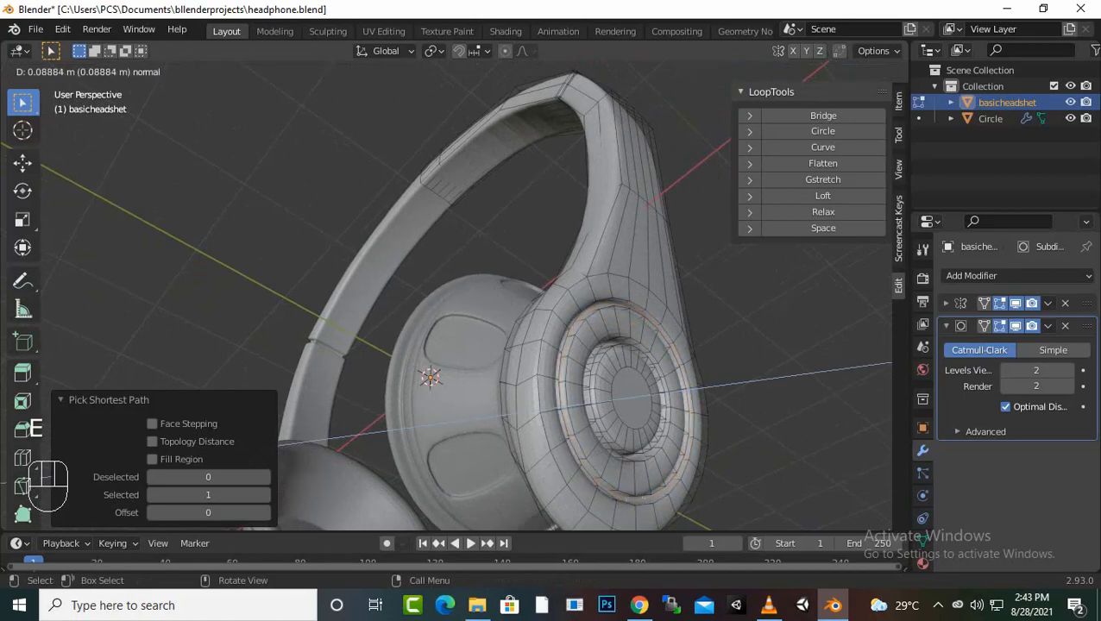
left_click(552, 345)
middle_click_drag(552, 345, 371, 321)
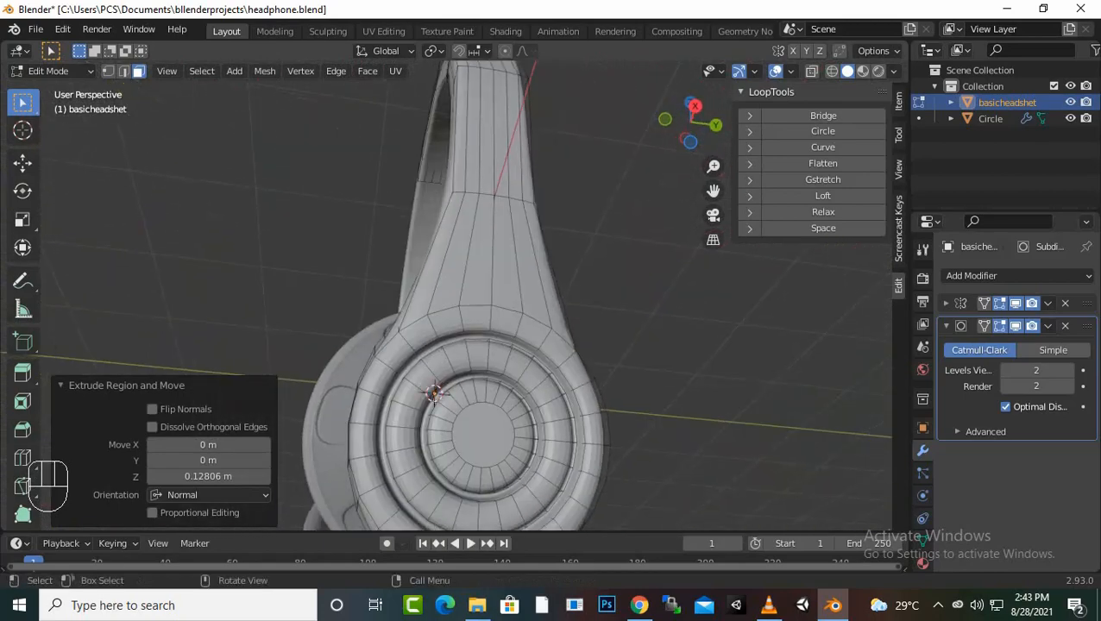
Step: Return to Object Mode, examine the grooved housing and whole headphones from several sides, and clear the selection
key("Tab")
middle_click_drag(371, 321, 293, 316)
scroll(446, 295, "up", 3)
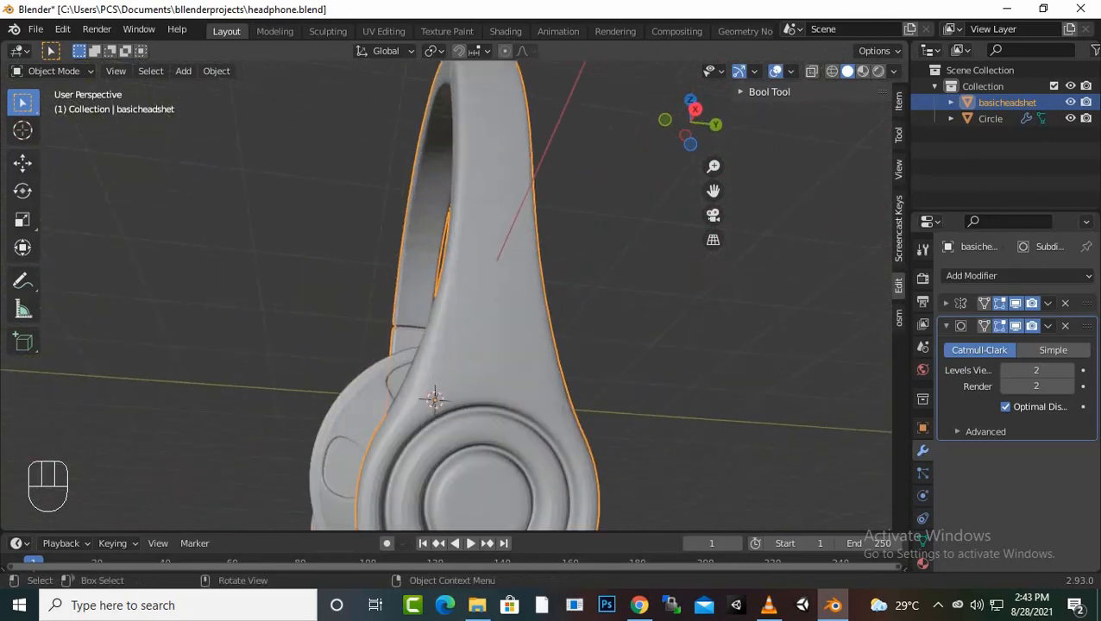
scroll(446, 295, "down", 2)
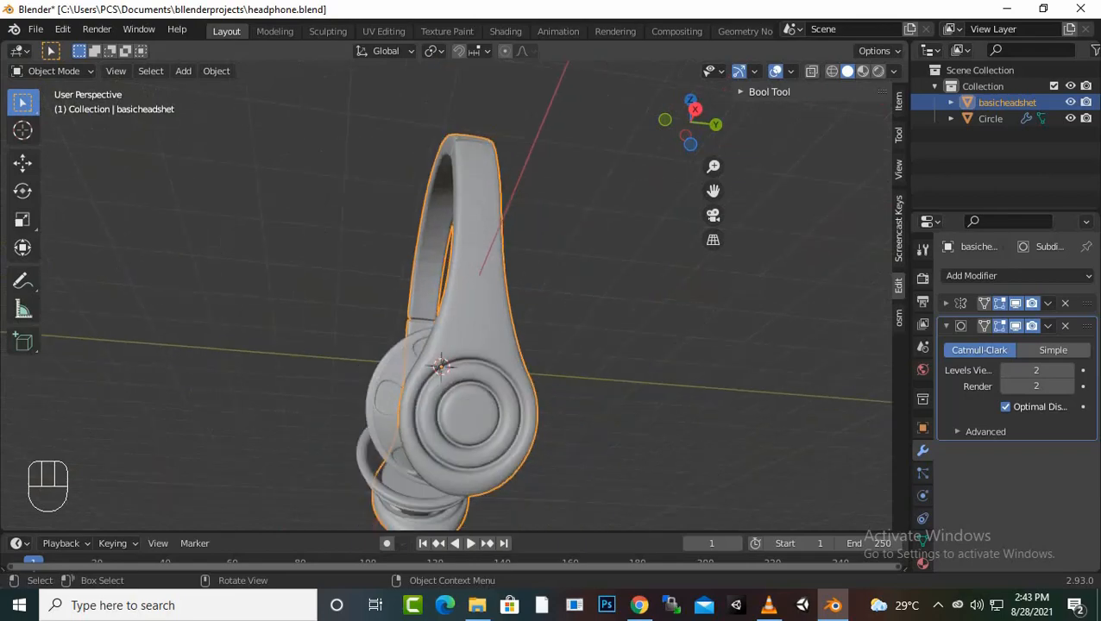
middle_click_drag(446, 295, 504, 303)
scroll(449, 337, "down", 2)
scroll(505, 293, "up", 3)
scroll(505, 302, "down", 2)
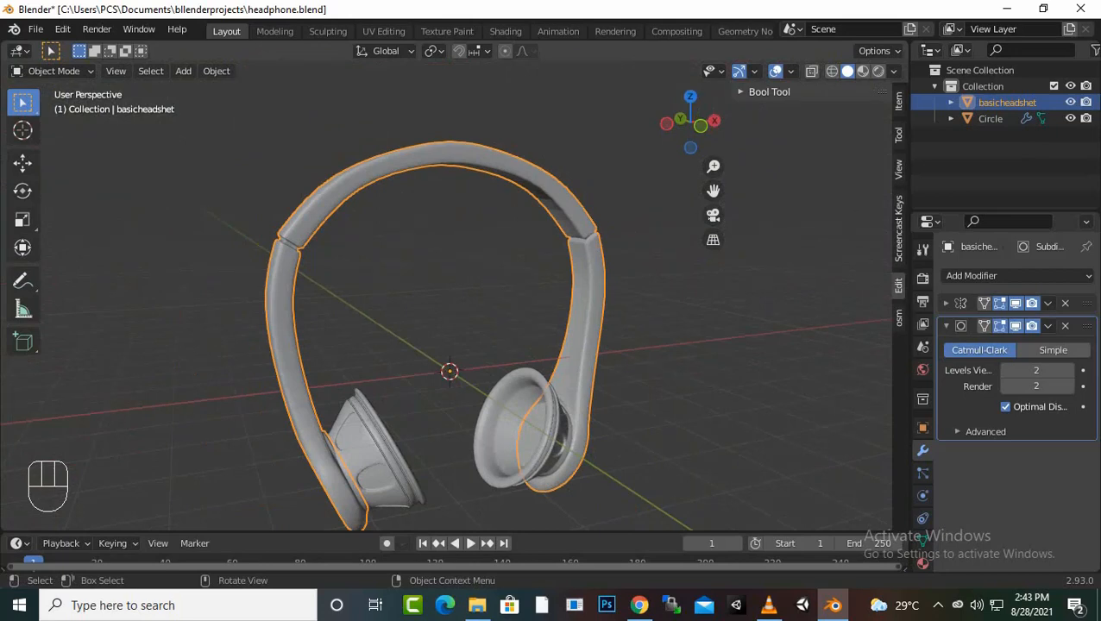
mouse_move(505, 302)
middle_mouse_down()
mouse_move(484, 293)
mouse_move(509, 298)
middle_mouse_up()
left_click(509, 298)
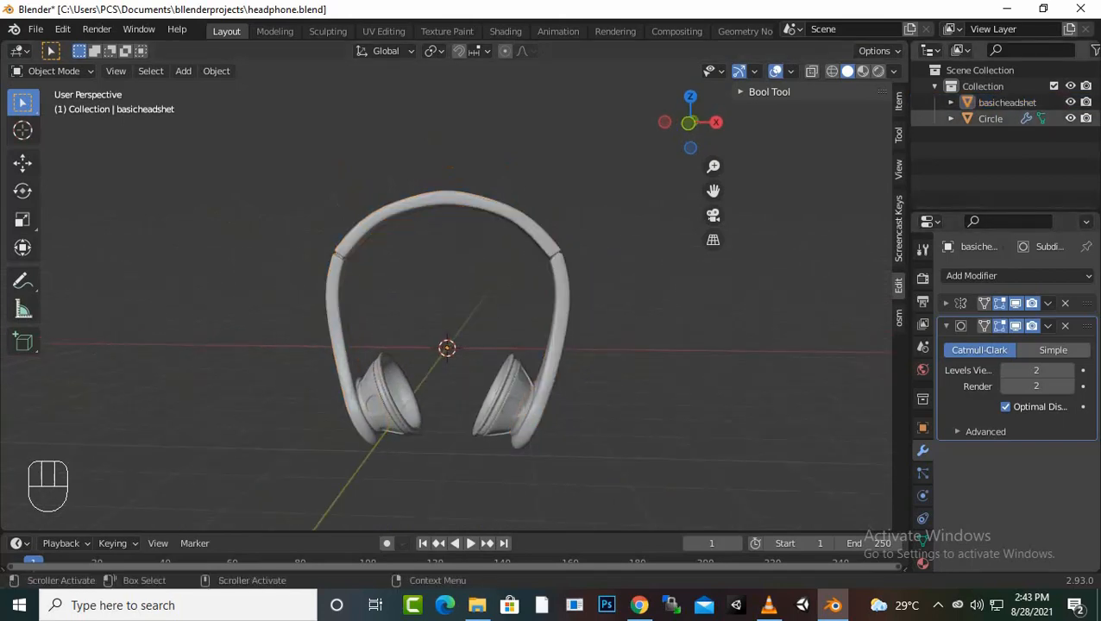
Step: Rename the Circle ear cup object as headpiece and save the file
double_click(990, 119)
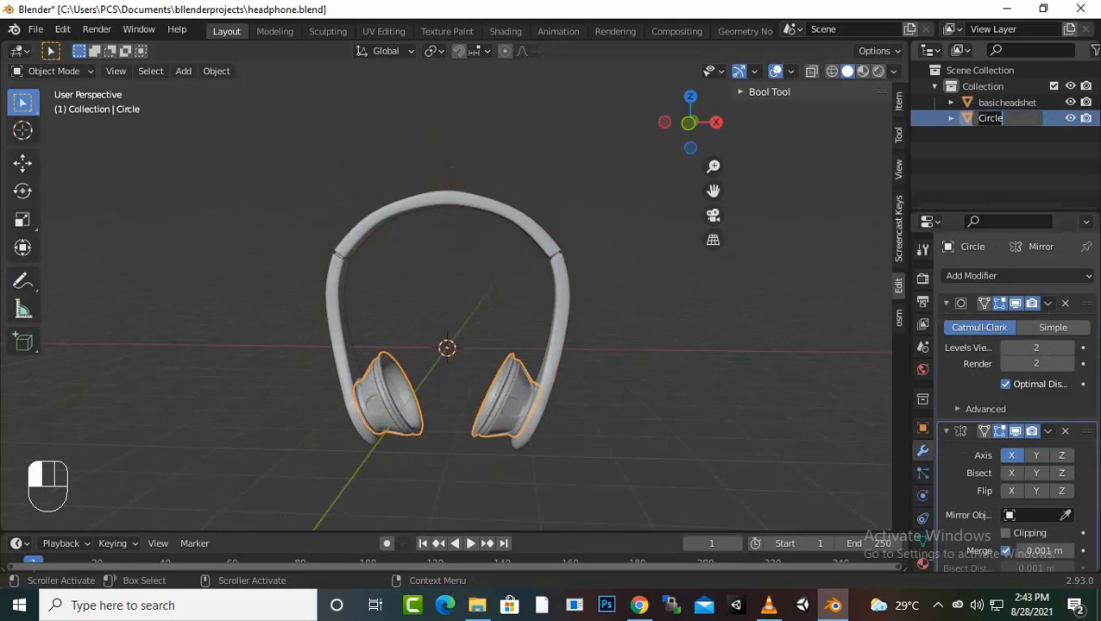
type("head")
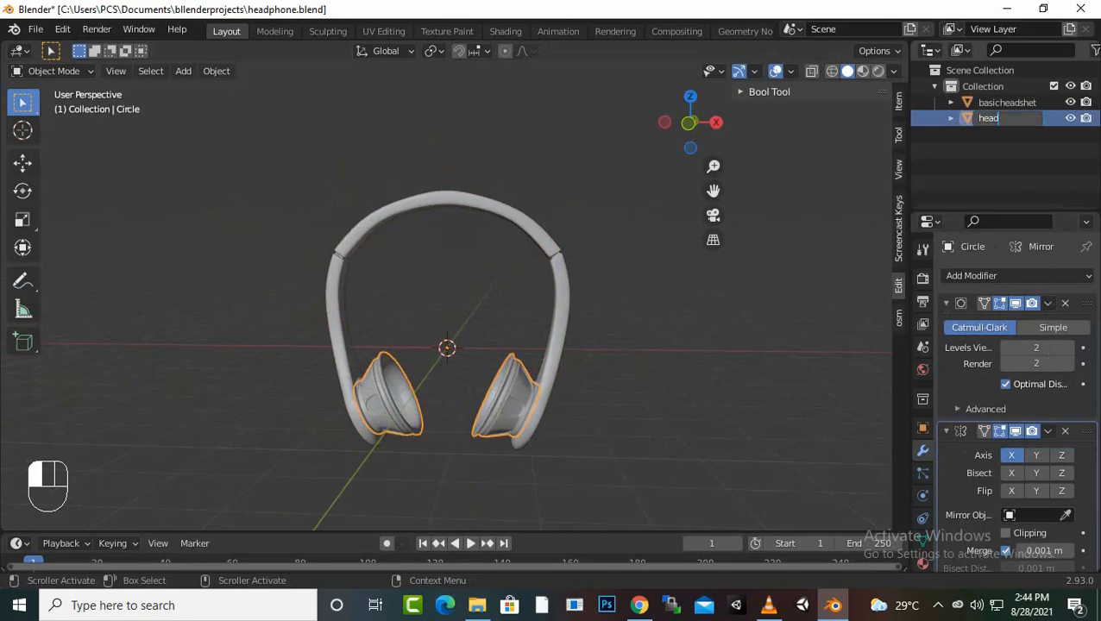
type("piece")
key("Return")
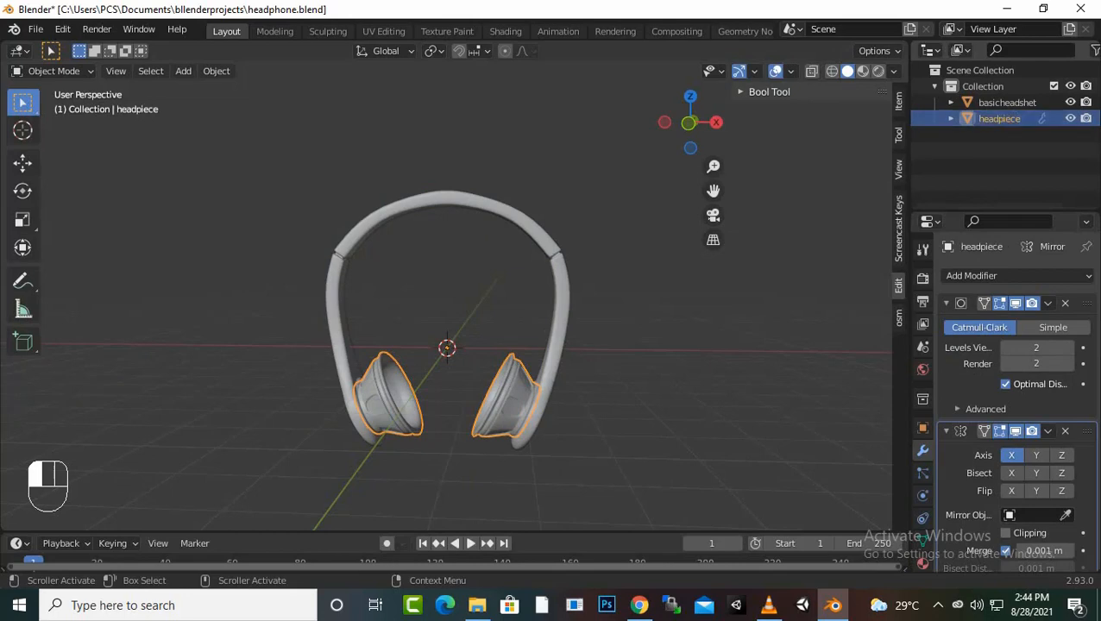
key("alt+a")
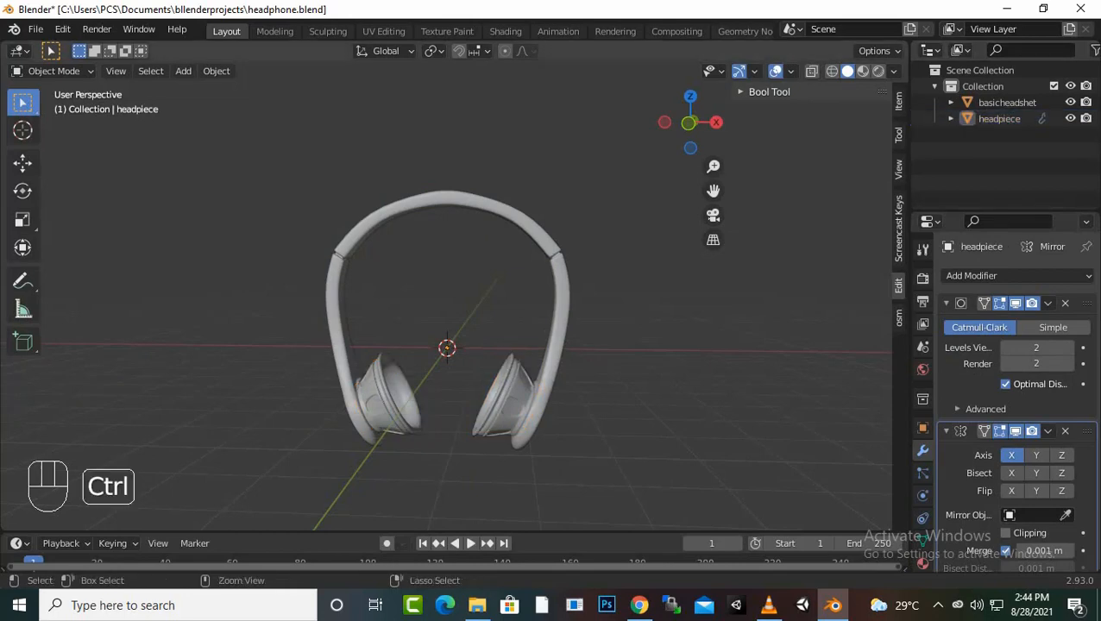
key("ctrl+s")
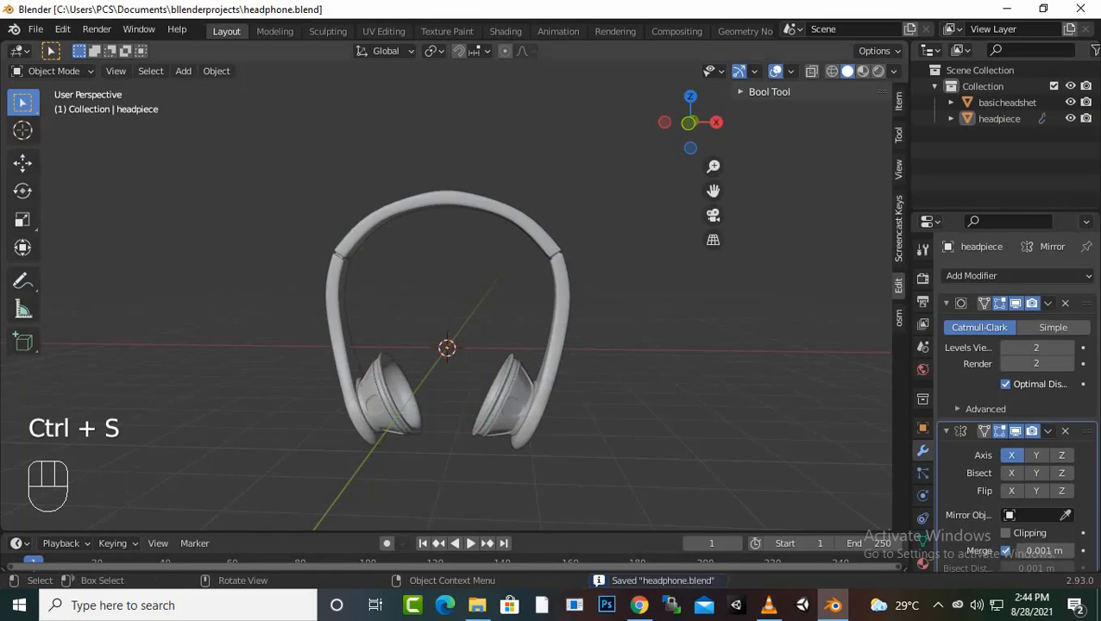
Step: Hide the basicheadshet and headpiece objects and show the Screencast Keys settings
left_click(938, 605)
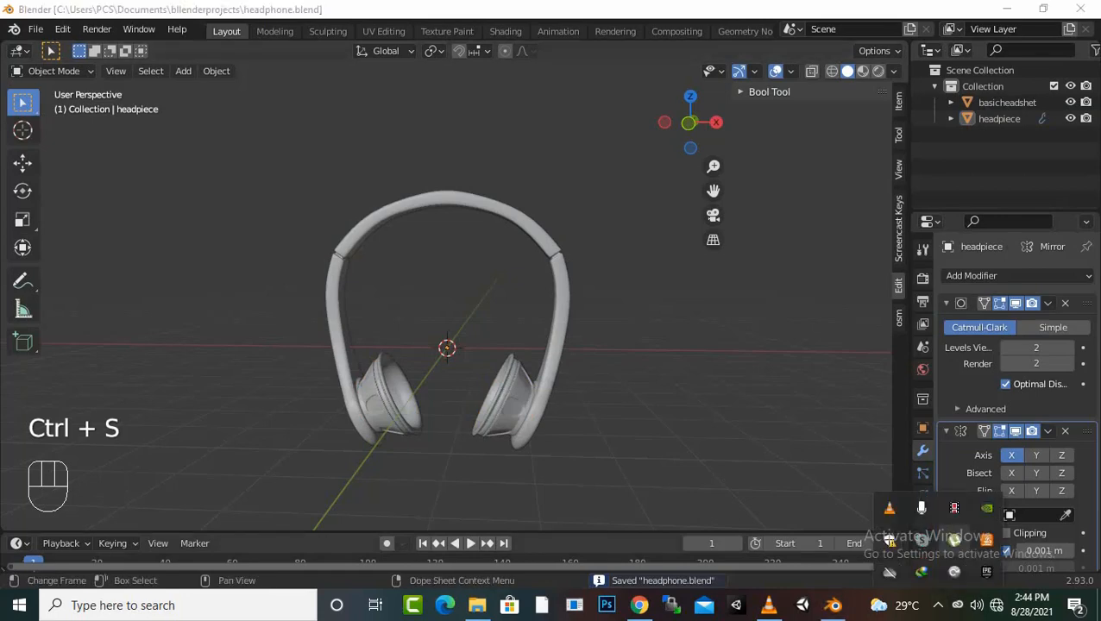
left_click(1070, 101)
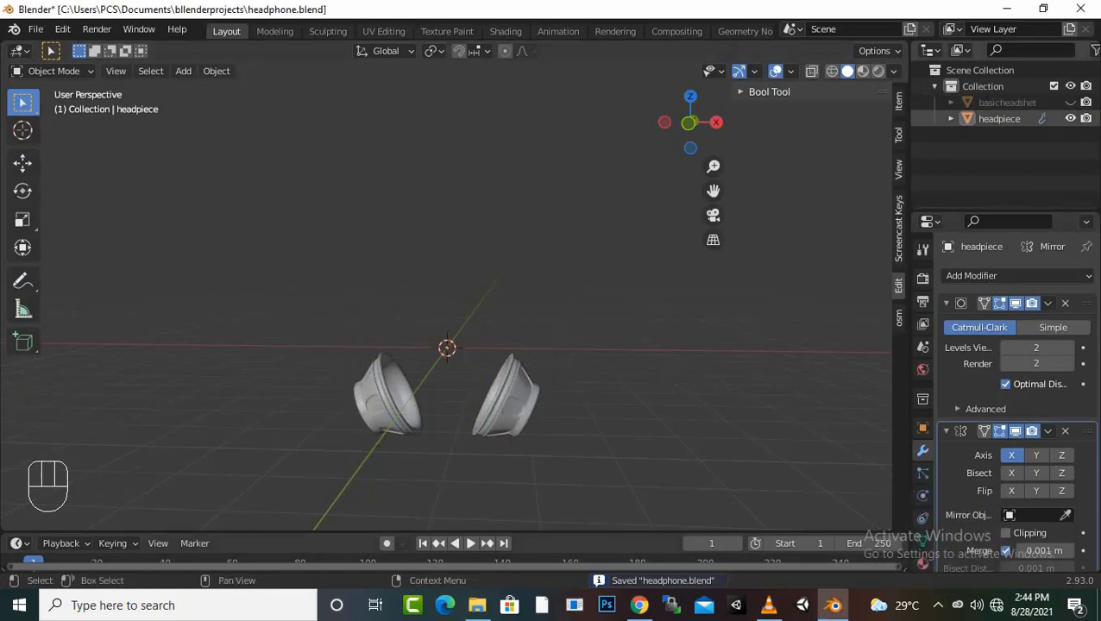
left_click(898, 228)
left_click(1070, 118)
Step: Switch to the full-screen reference video in VLC, pause it and return to Blender
left_click(938, 605)
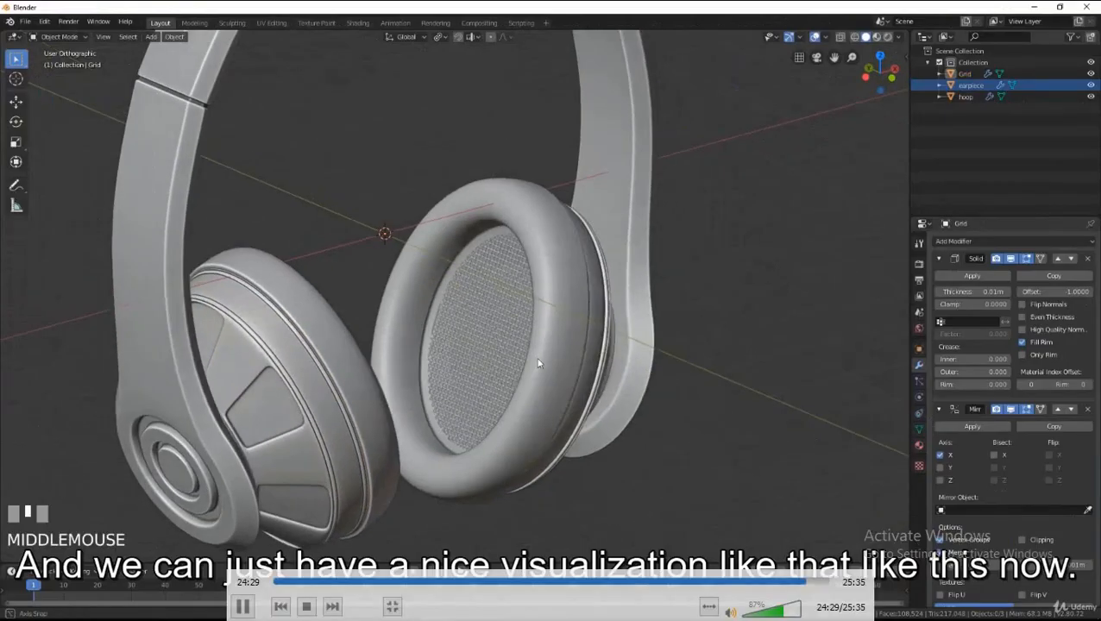
middle_click_drag(538, 363, 238, 349)
key("Escape")
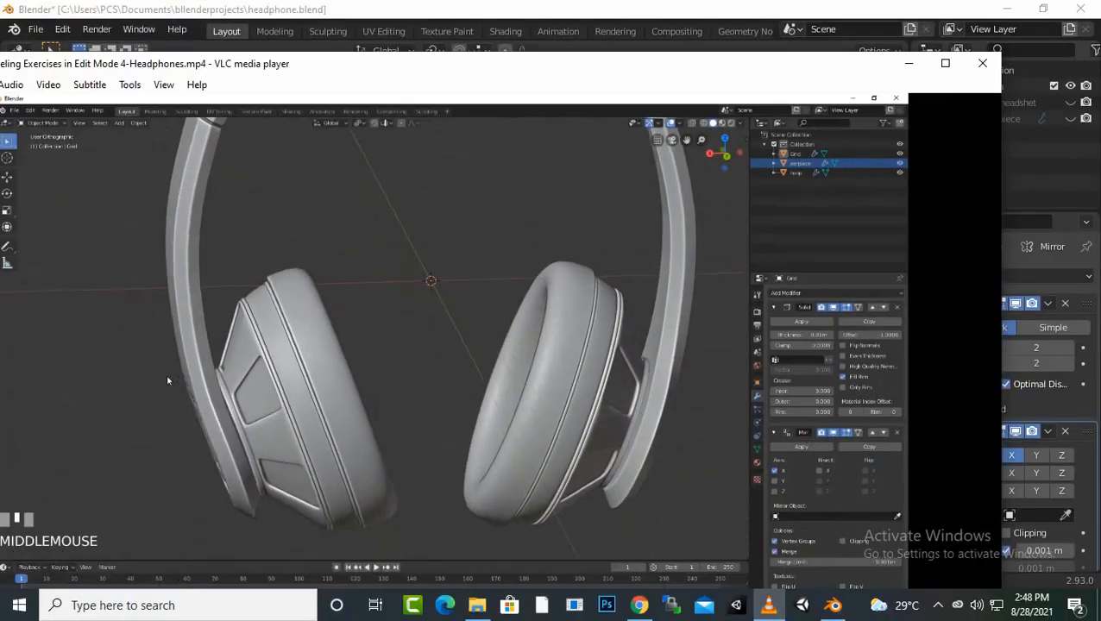
key("space")
left_click(907, 63)
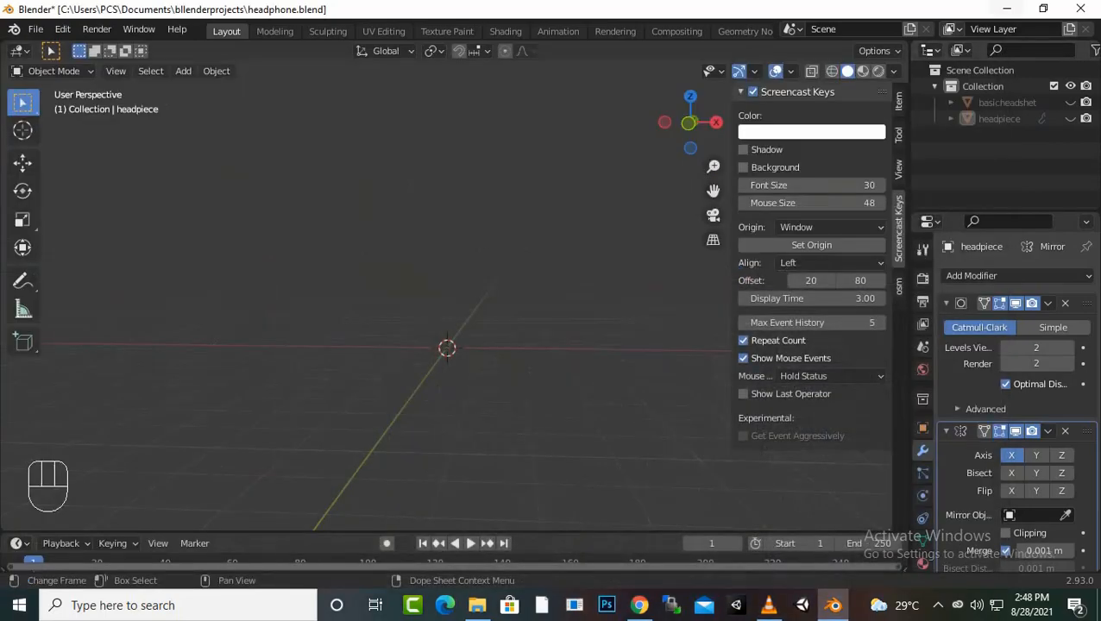
left_click(1004, 8)
left_click(938, 605)
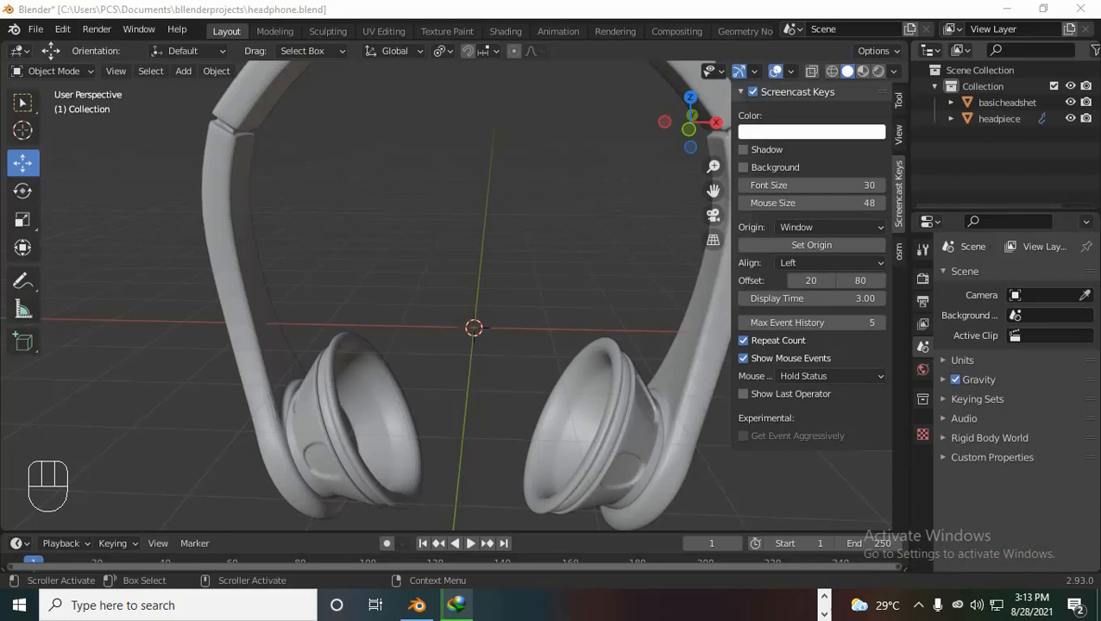
Step: Hide the headpiece and basicheadshet objects and add a mesh grid with 50 by 50 subdivisions and a size of 1.99 m
left_click(1070, 118)
left_click(1070, 102)
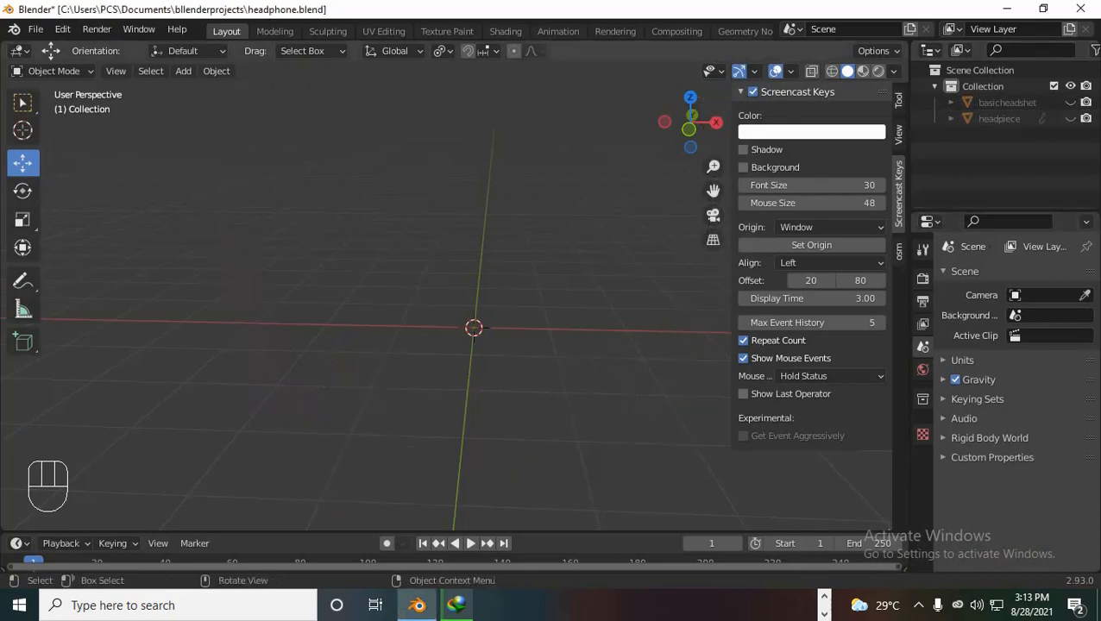
key("shift+a")
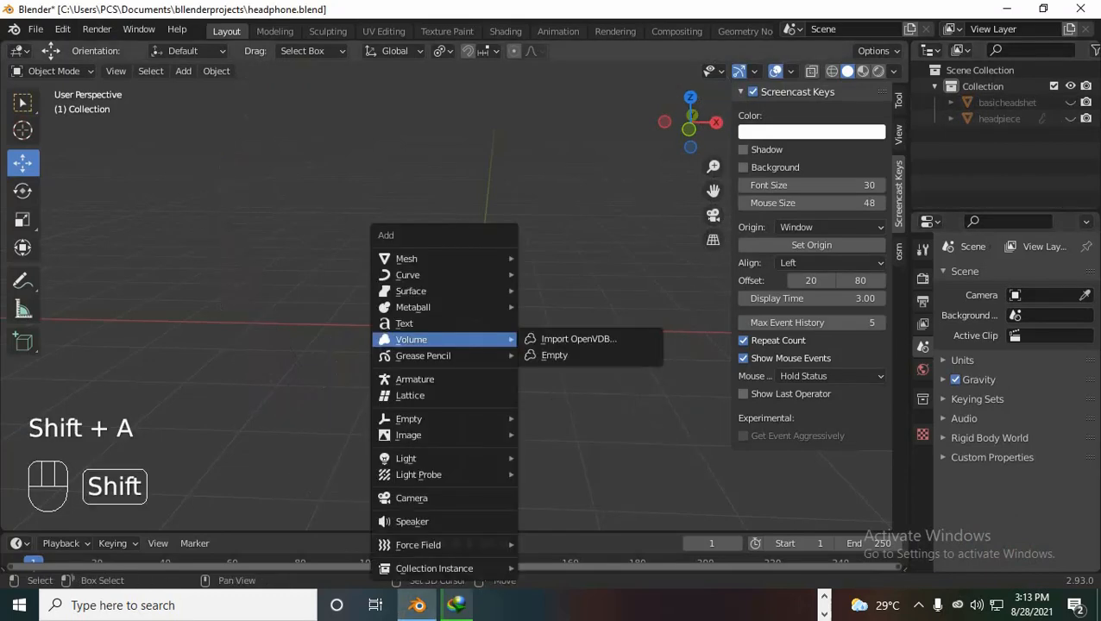
mouse_move(436, 258)
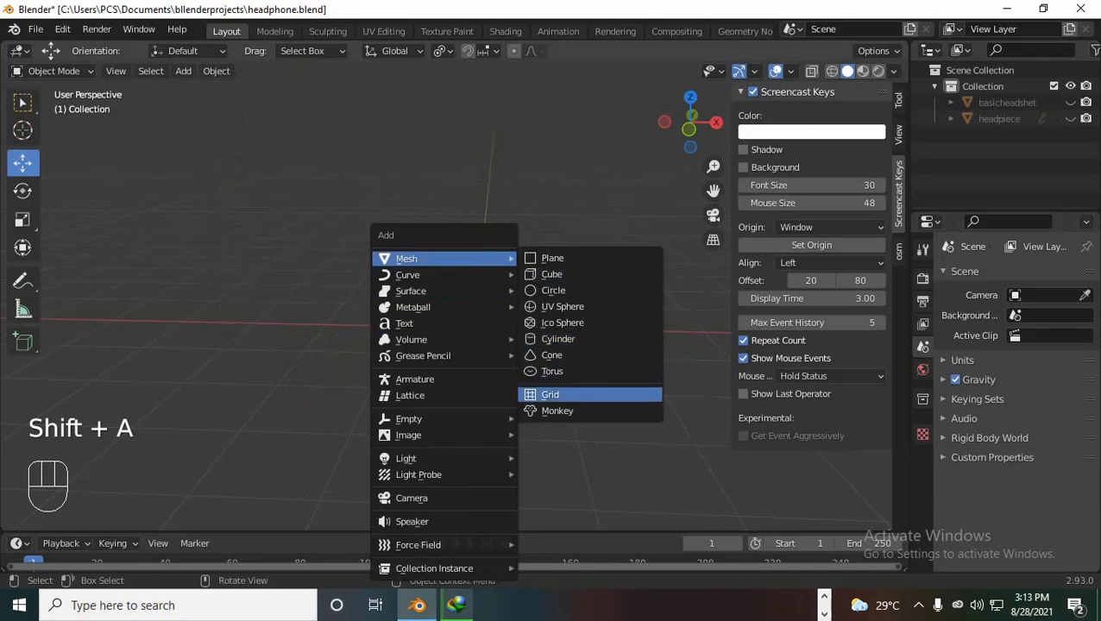
left_click(550, 394)
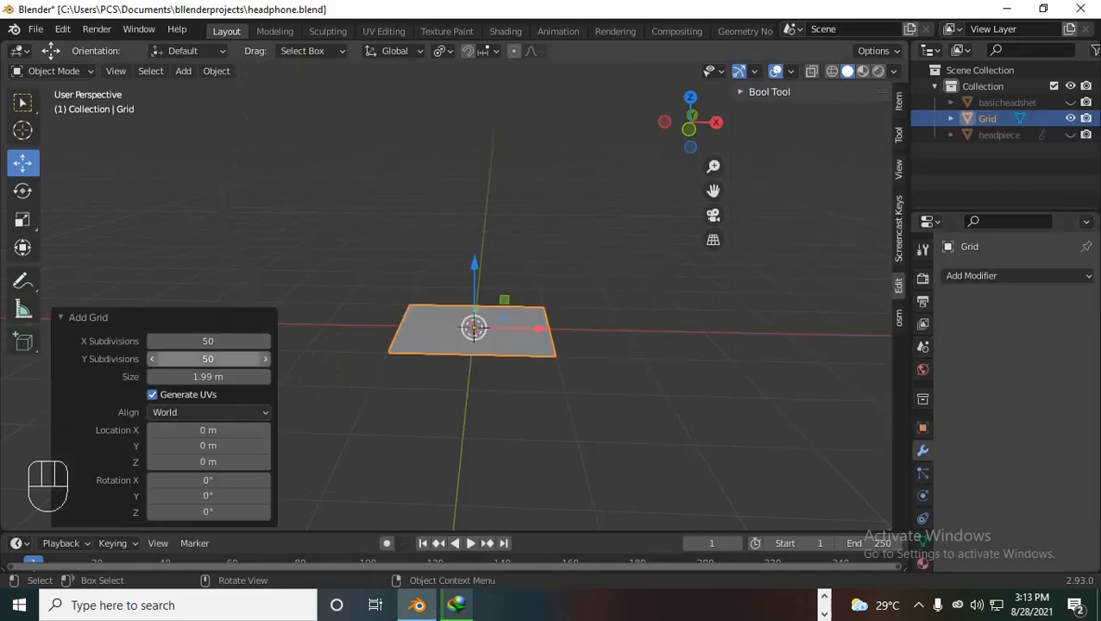
scroll(505, 377, "up", 4)
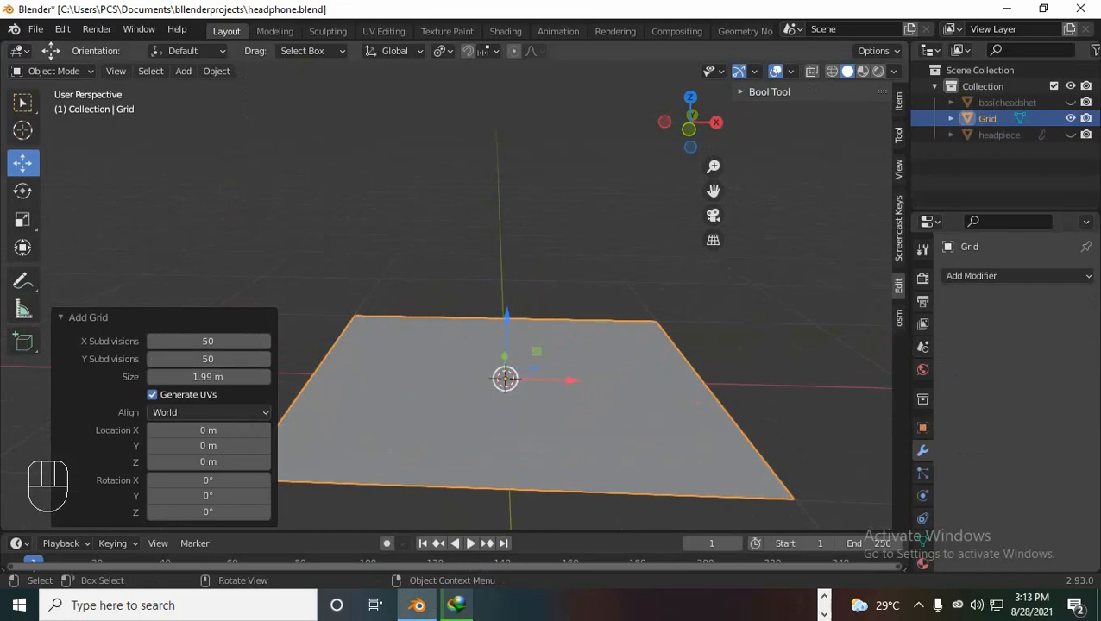
Step: Enter Edit Mode on the grid and extrude all its faces individually by a tiny amount
key("Tab")
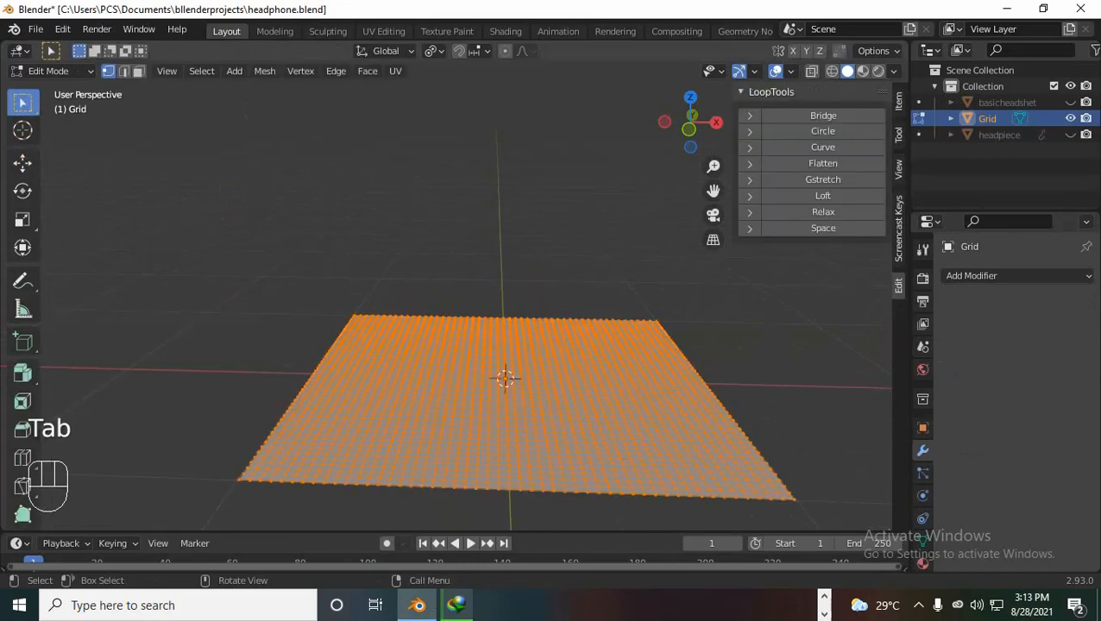
left_click_drag(23, 373, 86, 473)
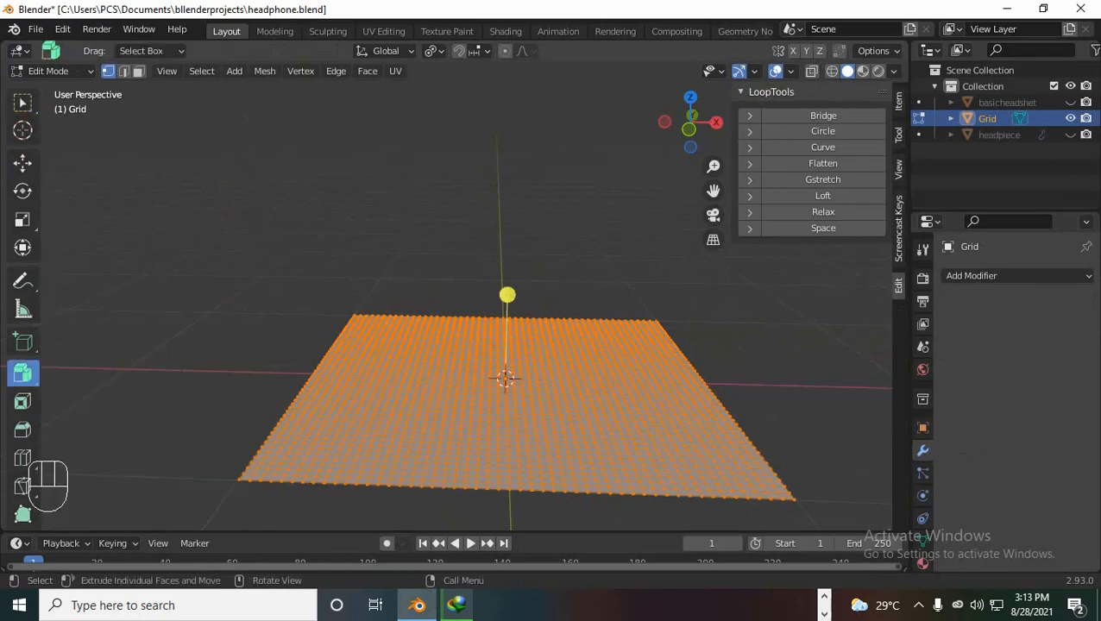
mouse_move(508, 295)
left_mouse_down()
mouse_move(509, 278)
mouse_move(510, 293)
left_mouse_up()
key("alt+a")
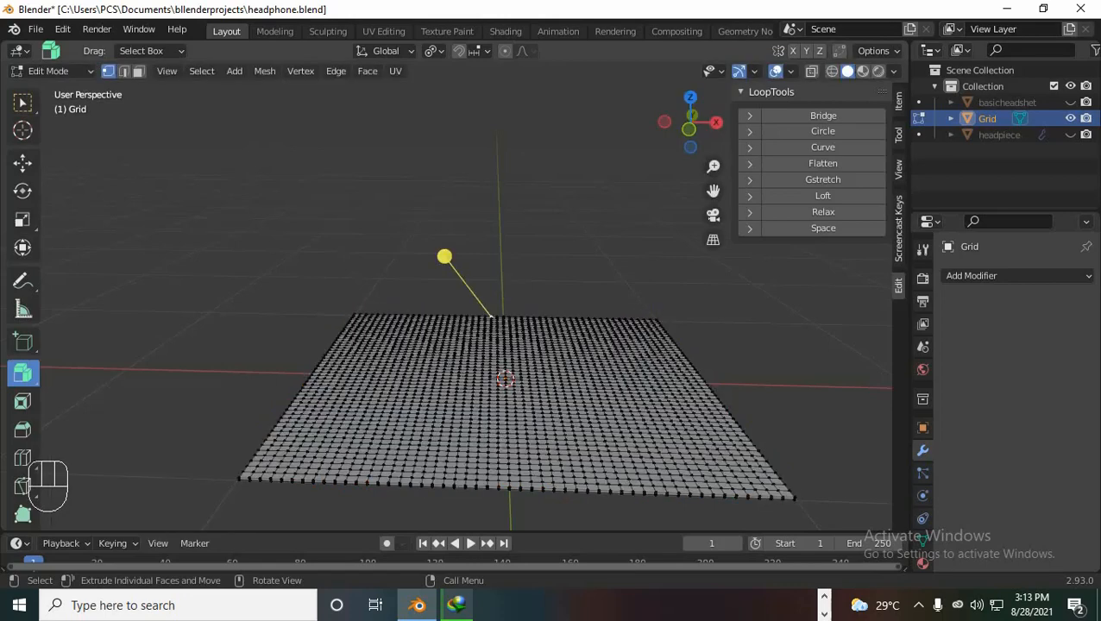
key("a")
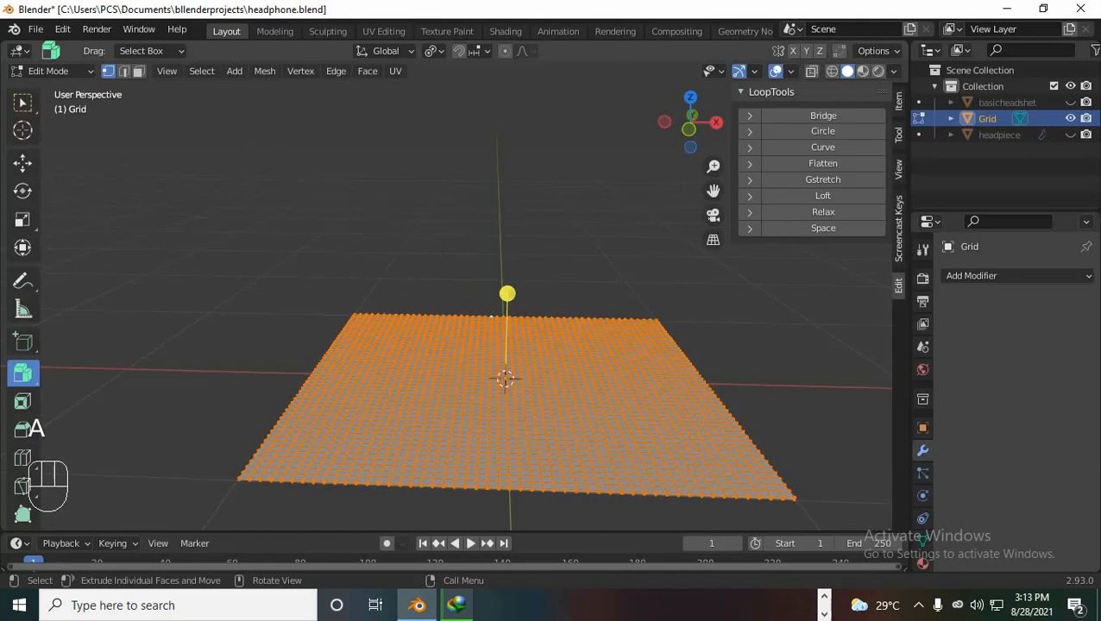
left_click(432, 50)
left_click(479, 104)
key("s")
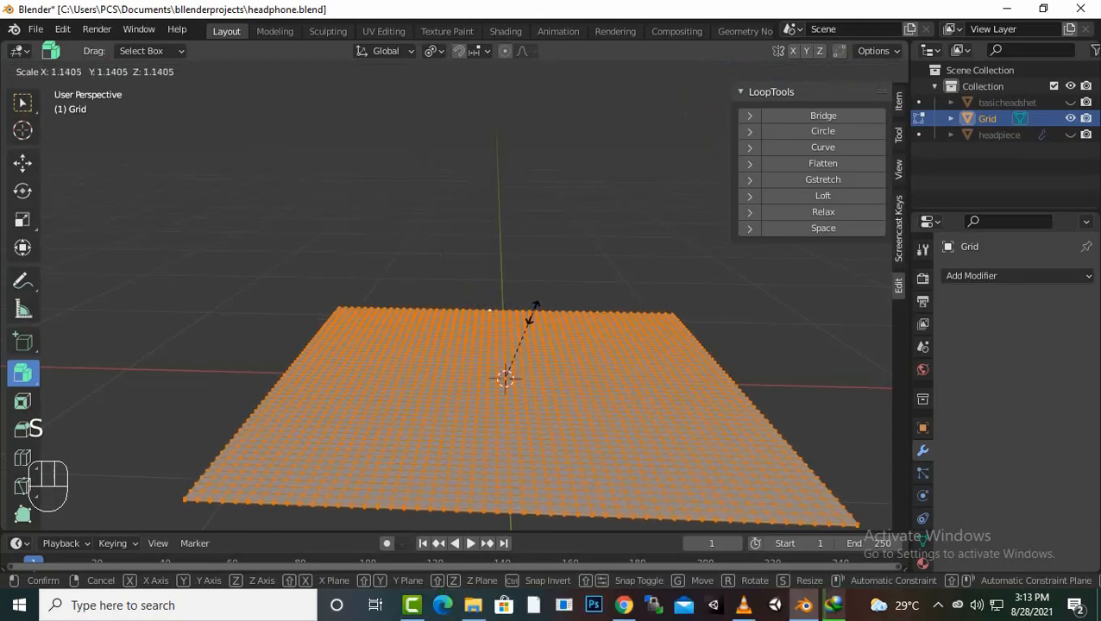
left_click(536, 304)
key("ctrl+z")
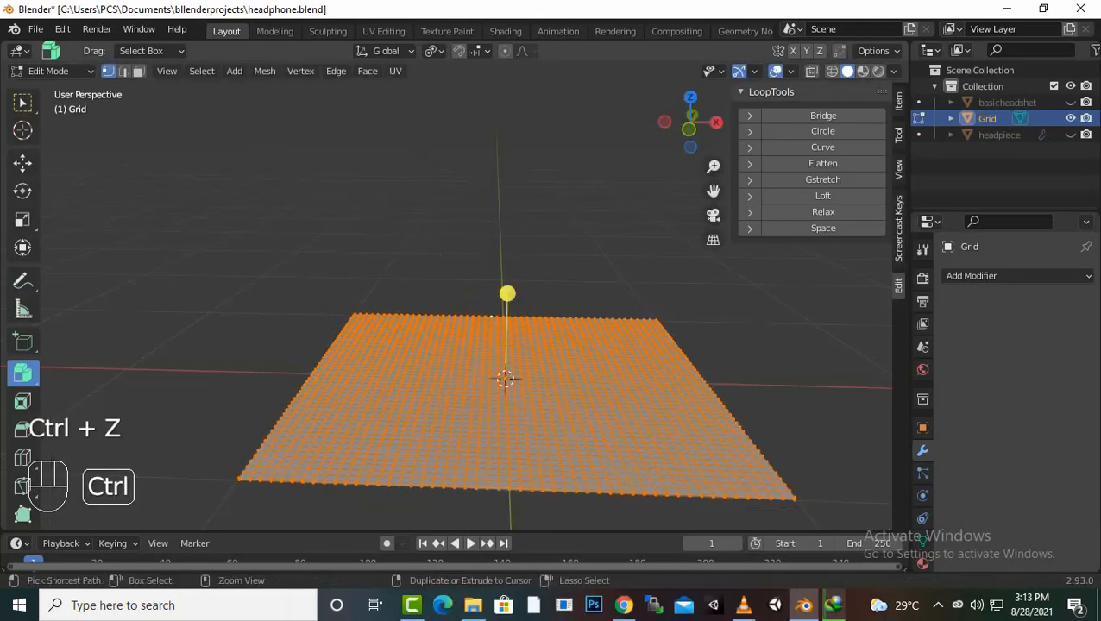
key("ctrl+z")
key("ctrl+z")
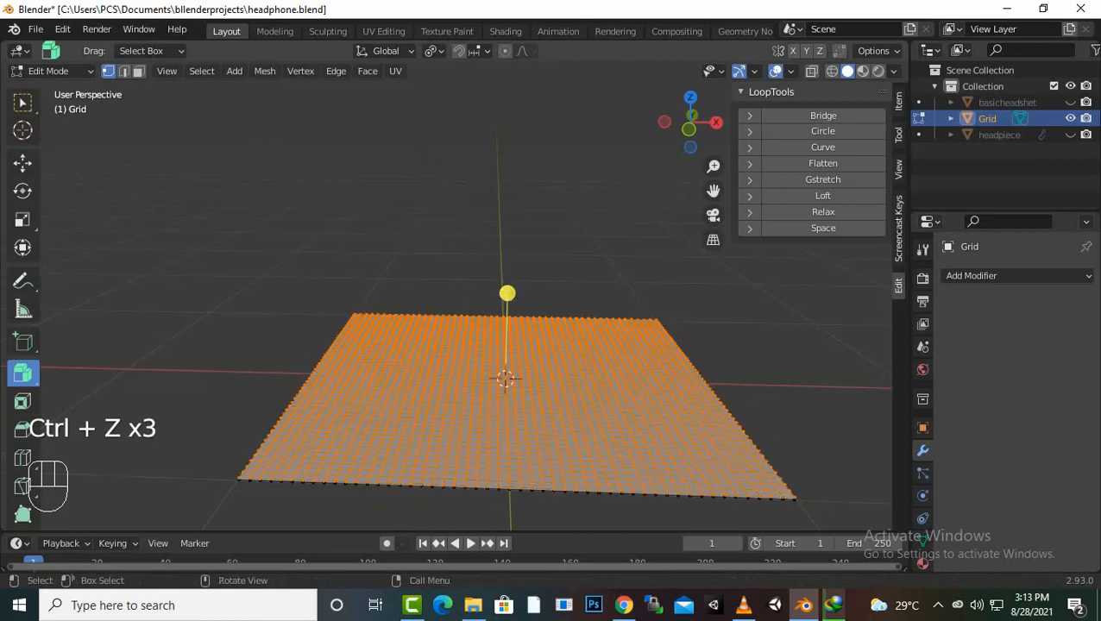
Step: Scale the extruded grid faces by 0.402, each about its own centre
left_click(434, 51)
left_click(473, 105)
key("s")
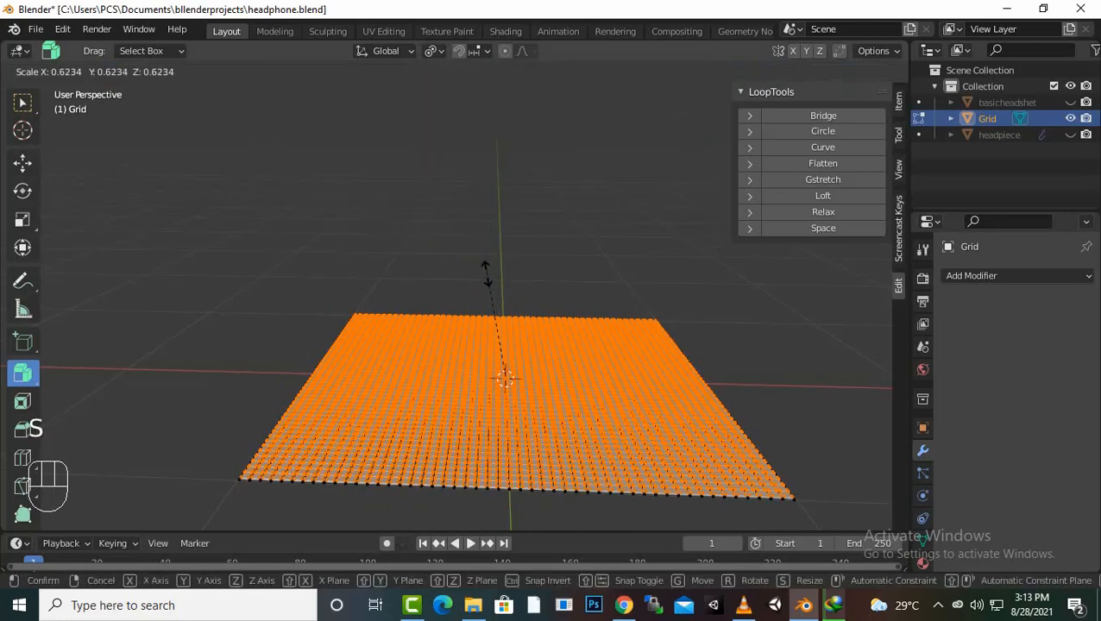
left_click(485, 304)
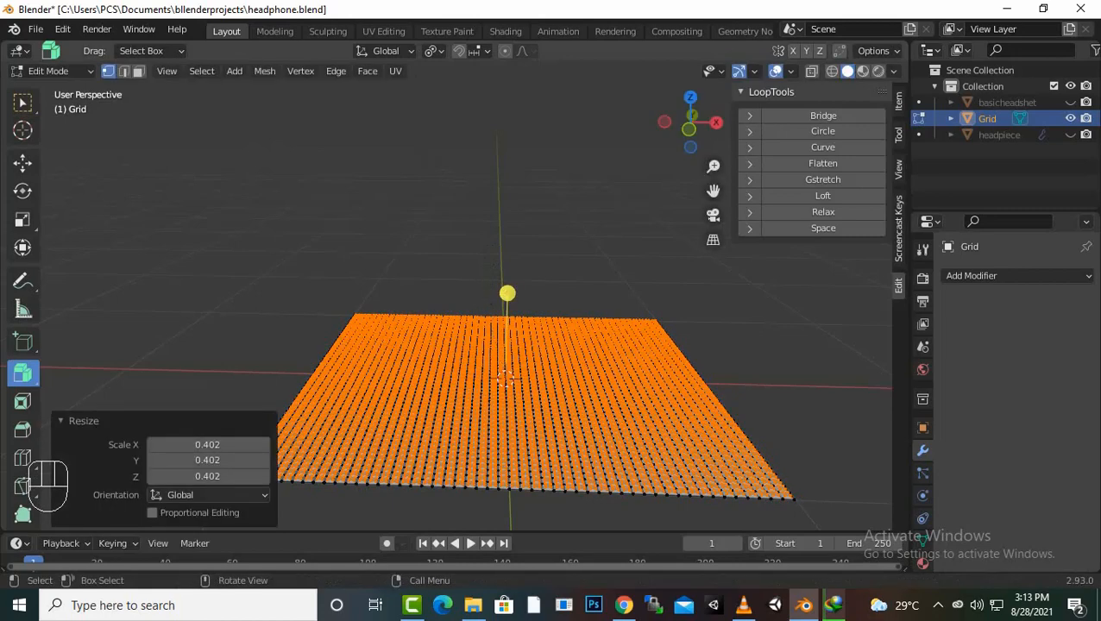
scroll(533, 335, "up", 2)
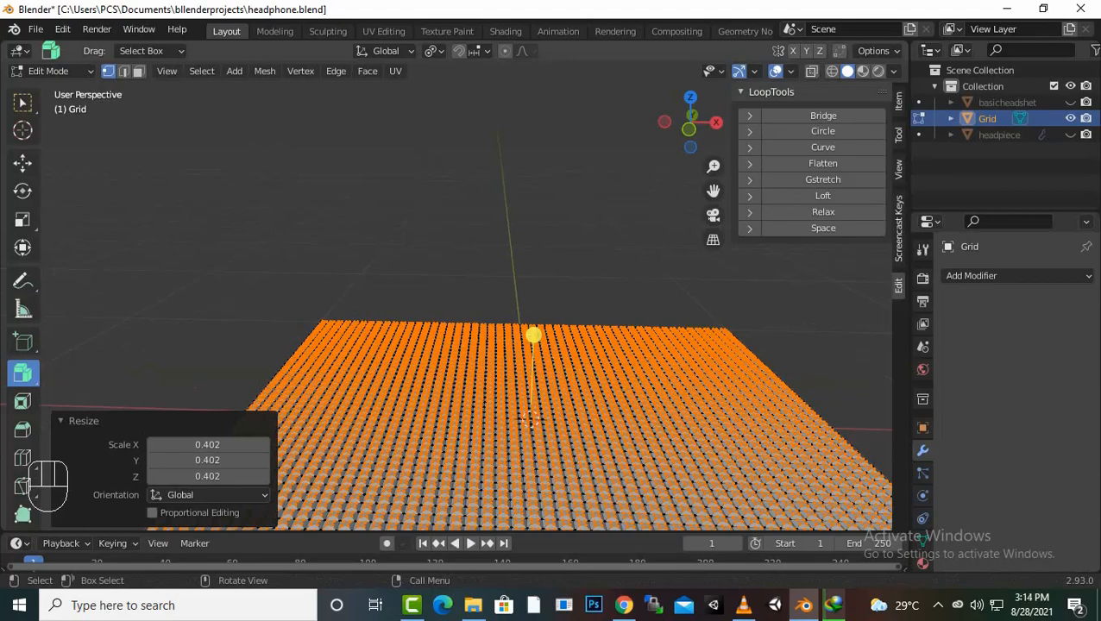
Step: Delete the shrunken faces to leave a small hole in every grid cell
key("Delete")
left_click(530, 418)
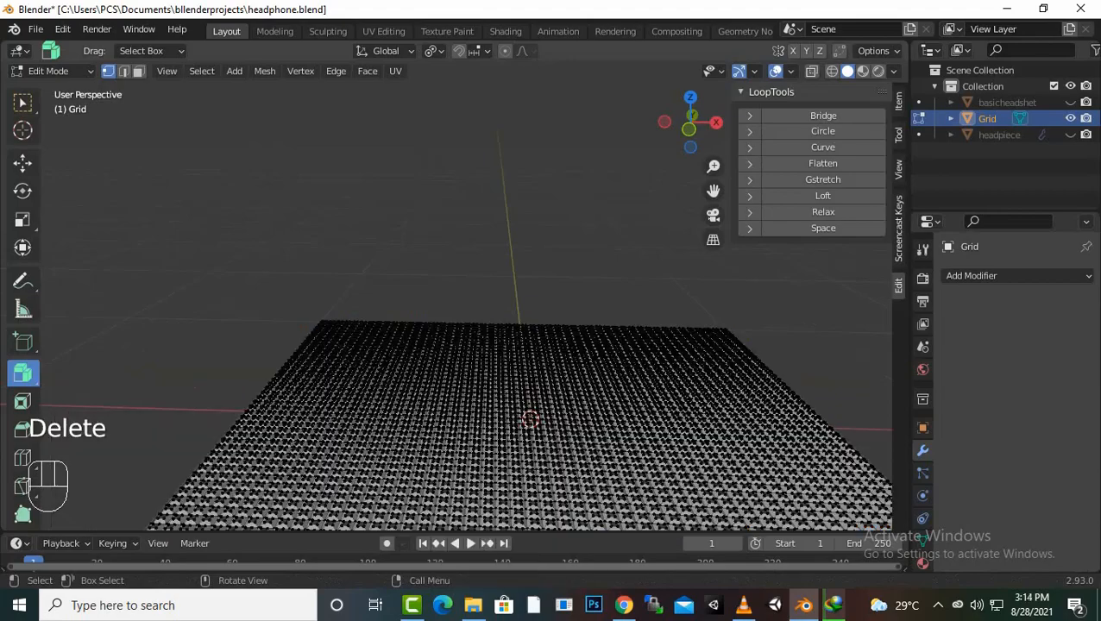
scroll(529, 418, "down", 3)
middle_click_drag(530, 418, 526, 523)
scroll(526, 523, "up", 3)
scroll(475, 295, "up", 5)
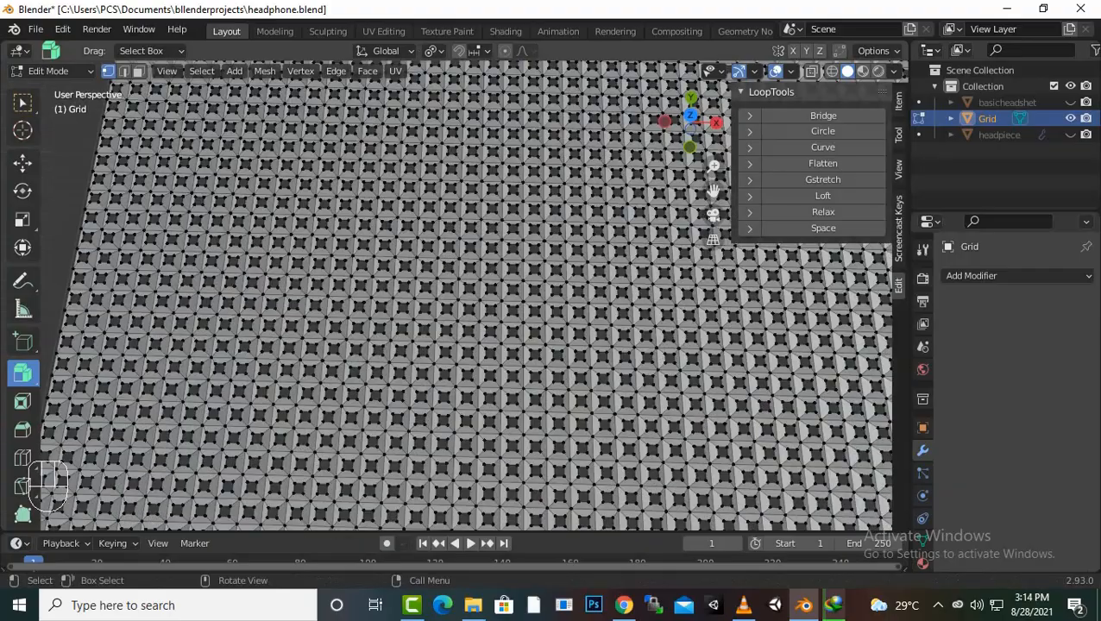
scroll(475, 296, "down", 5)
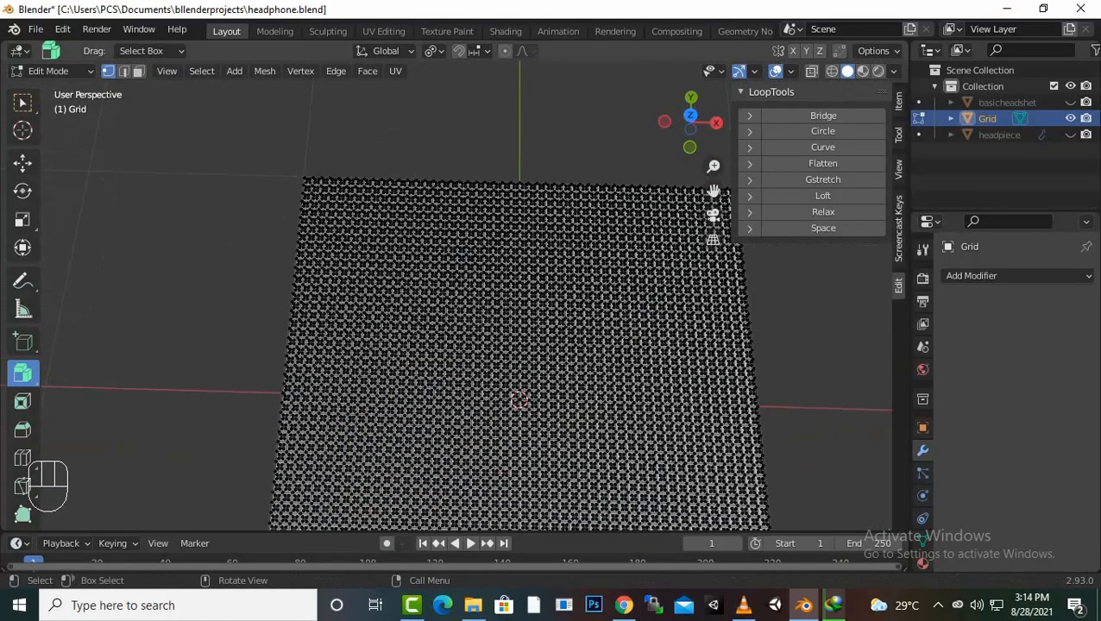
middle_click_drag(474, 295, 462, 217)
scroll(462, 218, "down", 4)
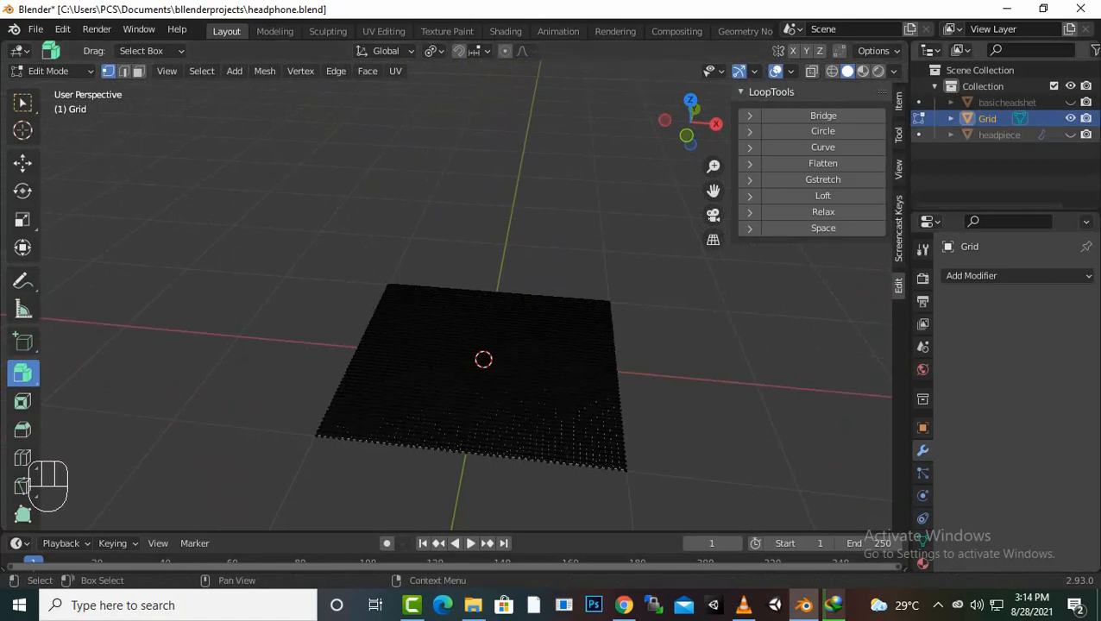
Step: Unhide the headpiece and basicheadshet objects and move the whole mesh 1.456 m along X and -1.269 m along Z, onto the ear cup
left_click(1070, 135)
left_click(1070, 102)
scroll(467, 295, "down", 4)
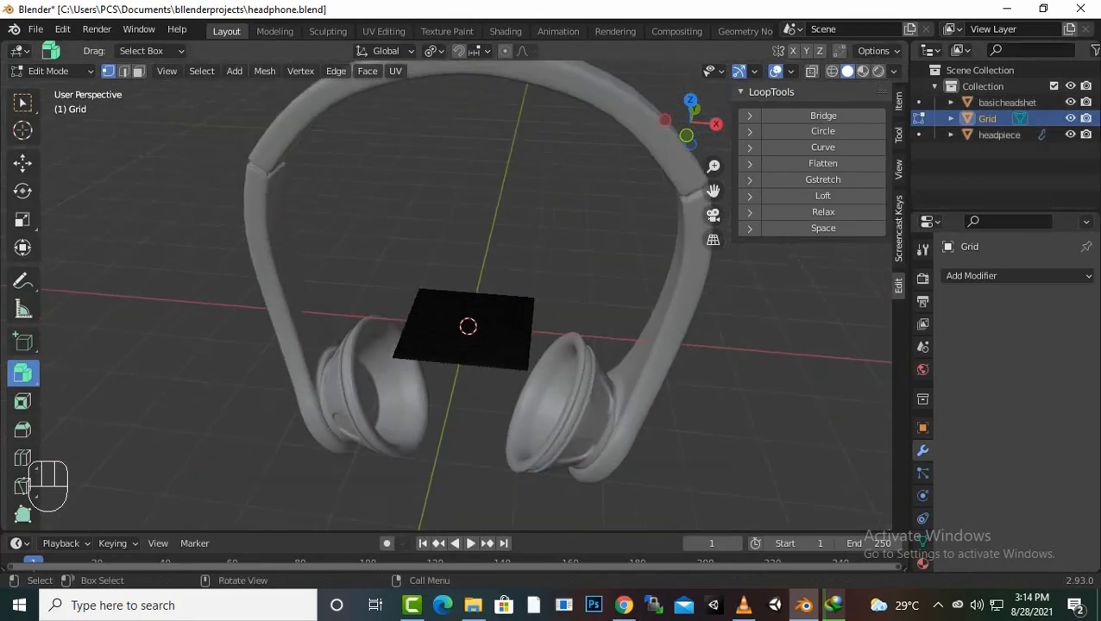
key("KP_1")
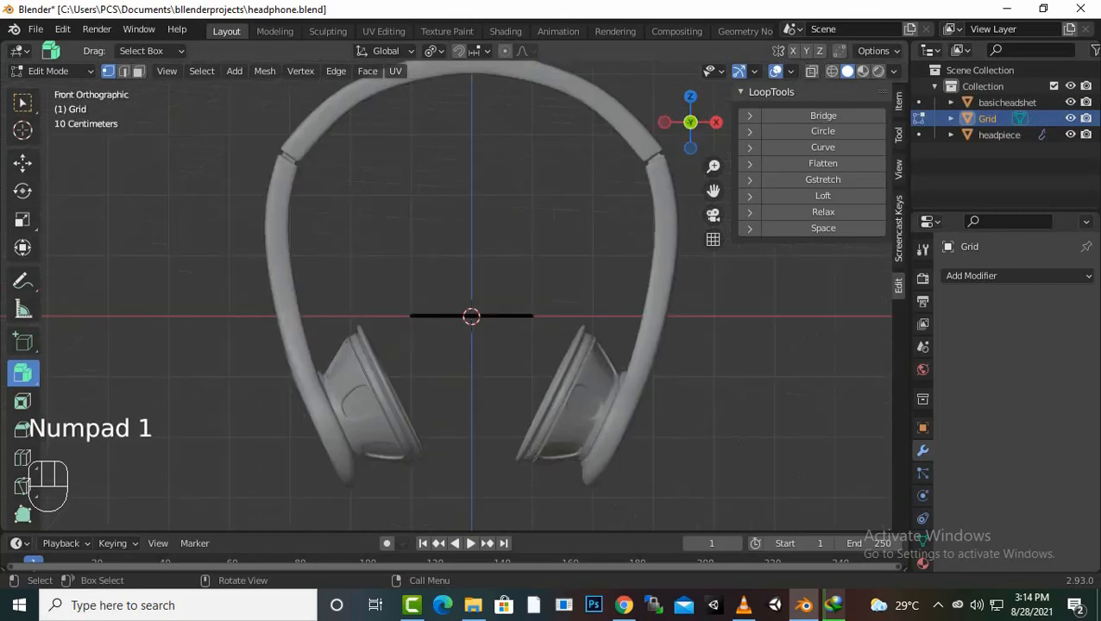
key("a")
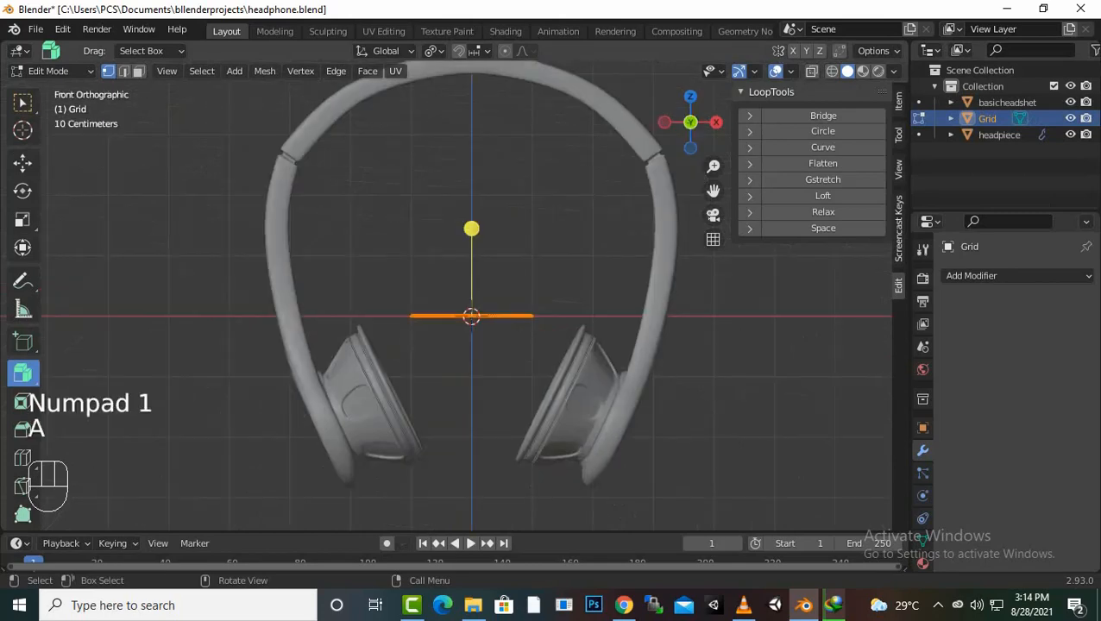
left_click(23, 101)
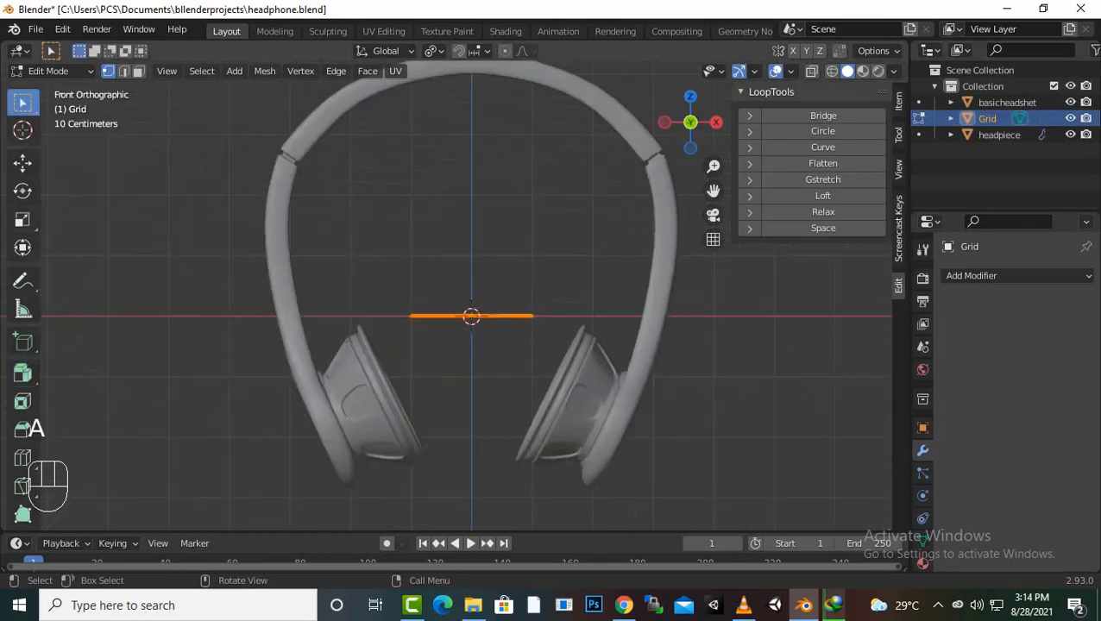
key("g")
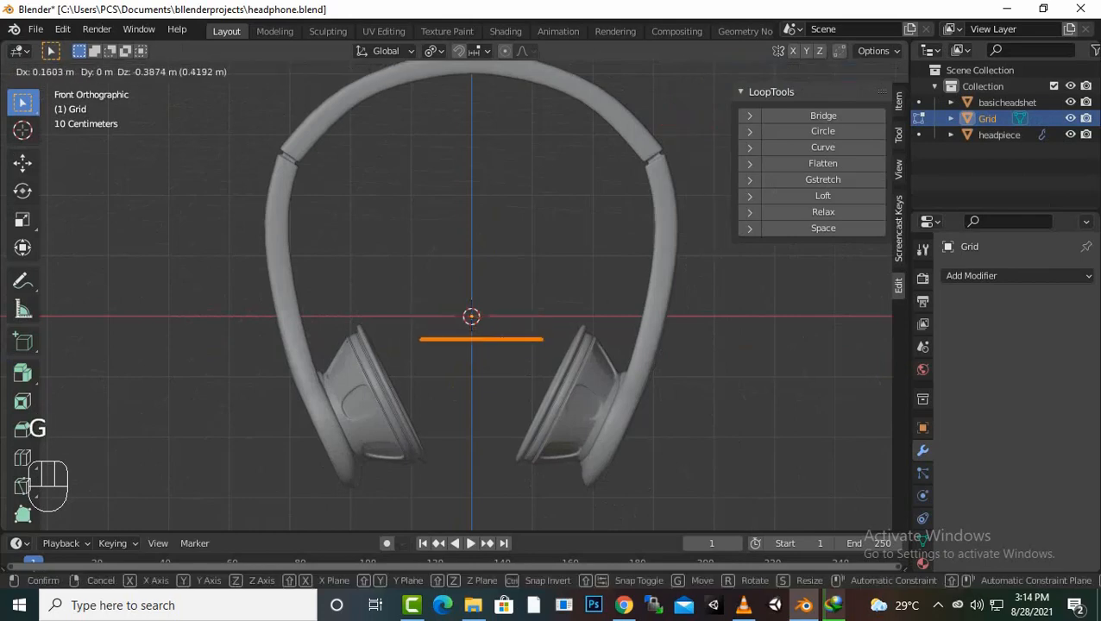
left_click(560, 393)
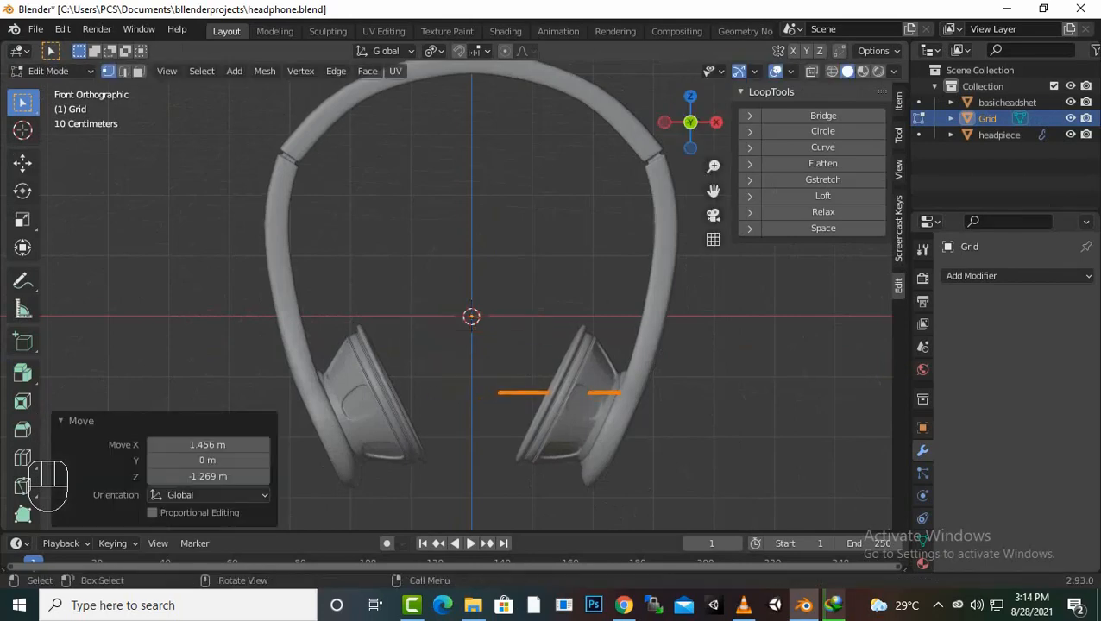
Step: Rotate the mesh by -64.5° in the front view to match the ear cup's tilt and scale it by 1.392
key("r")
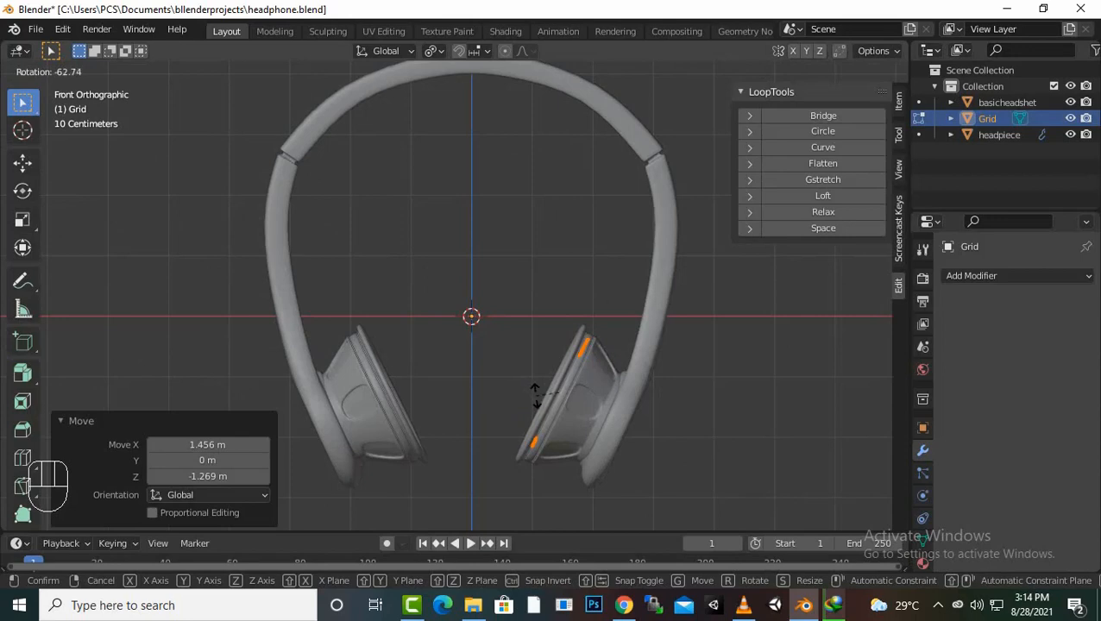
left_click(539, 396)
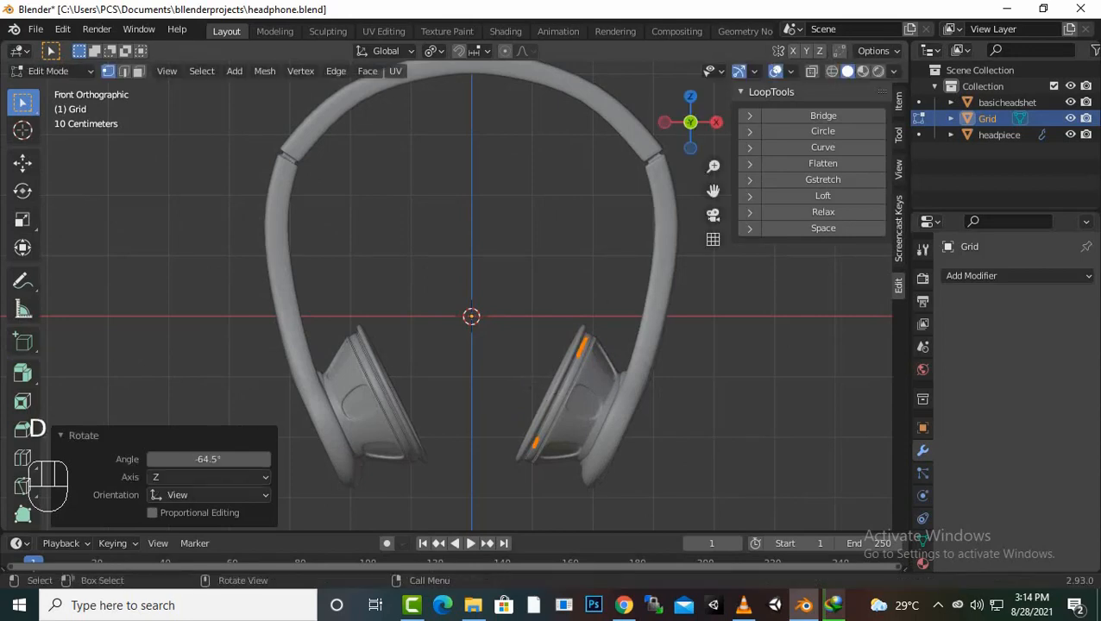
key("s")
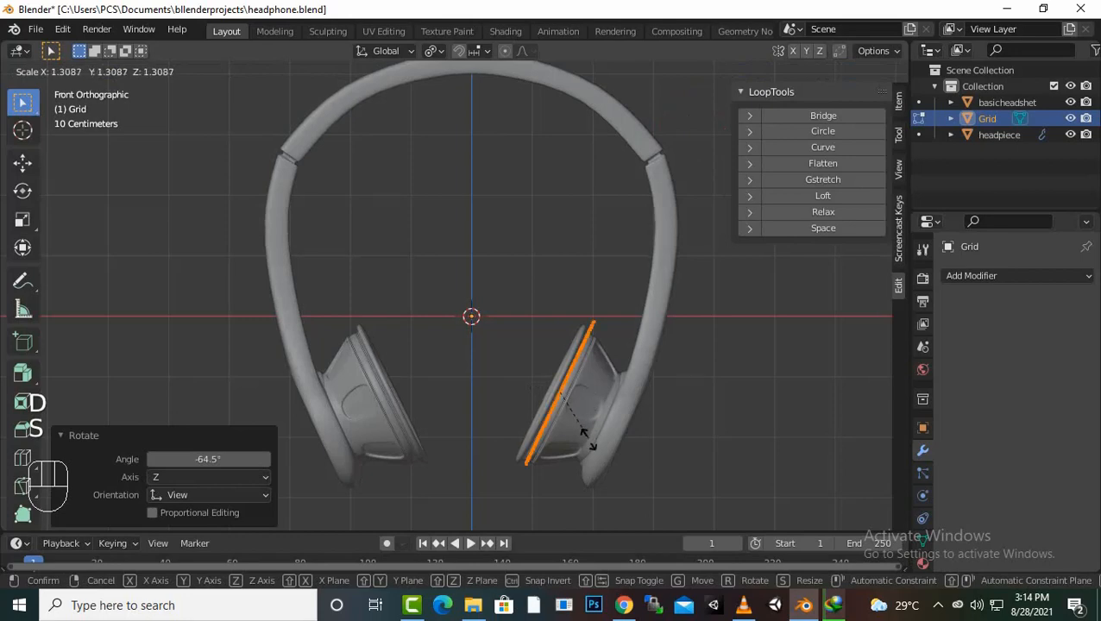
left_click(585, 436)
middle_click_drag(585, 436, 509, 429)
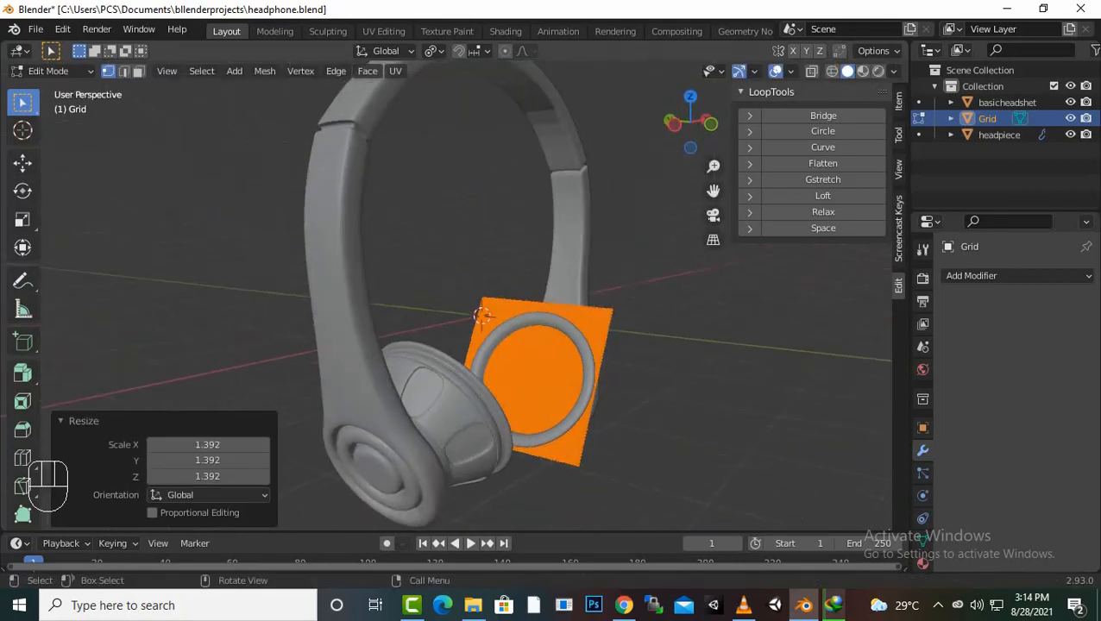
scroll(535, 346, "up", 4)
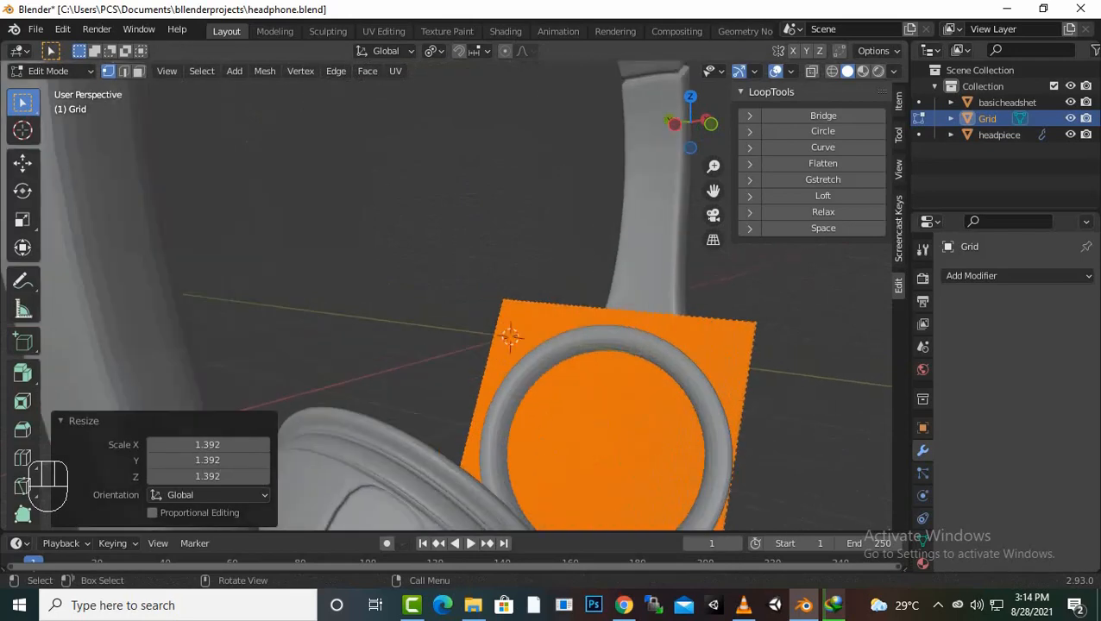
scroll(518, 345, "down", 3)
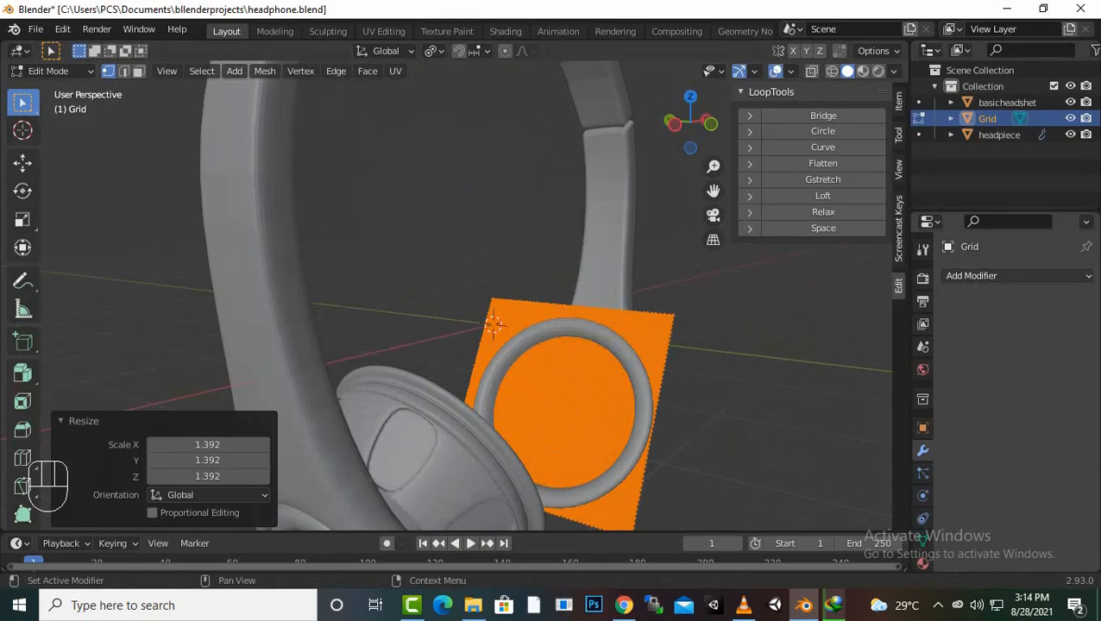
Step: Add a Mirror modifier on the X axis to the grid for the opposite ear cup
left_click(972, 275)
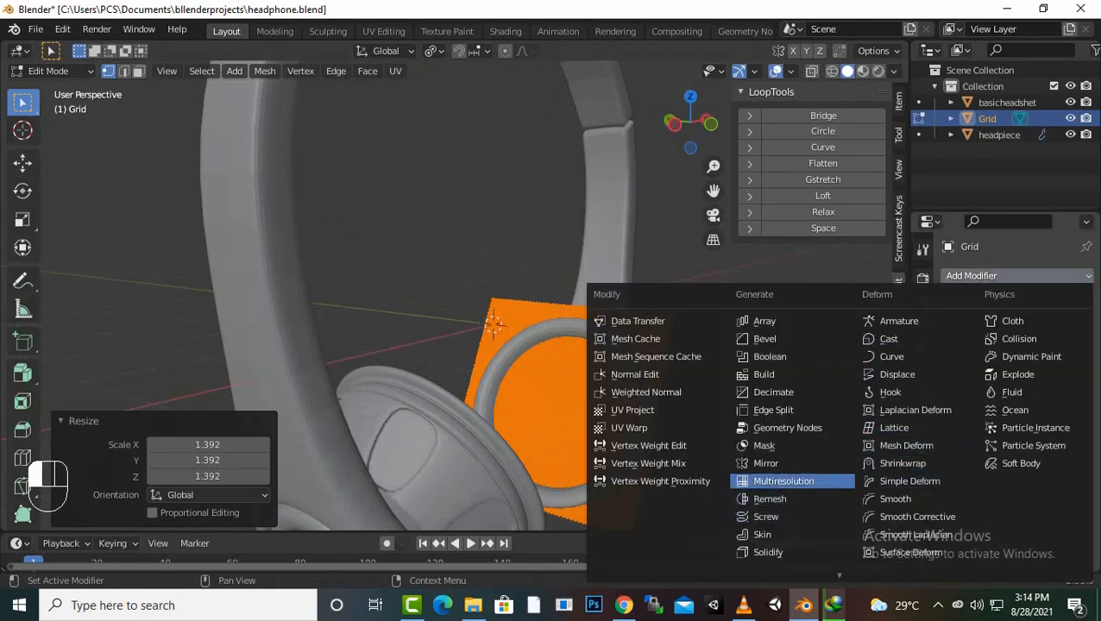
left_click(777, 464)
middle_click_drag(777, 463, 521, 354)
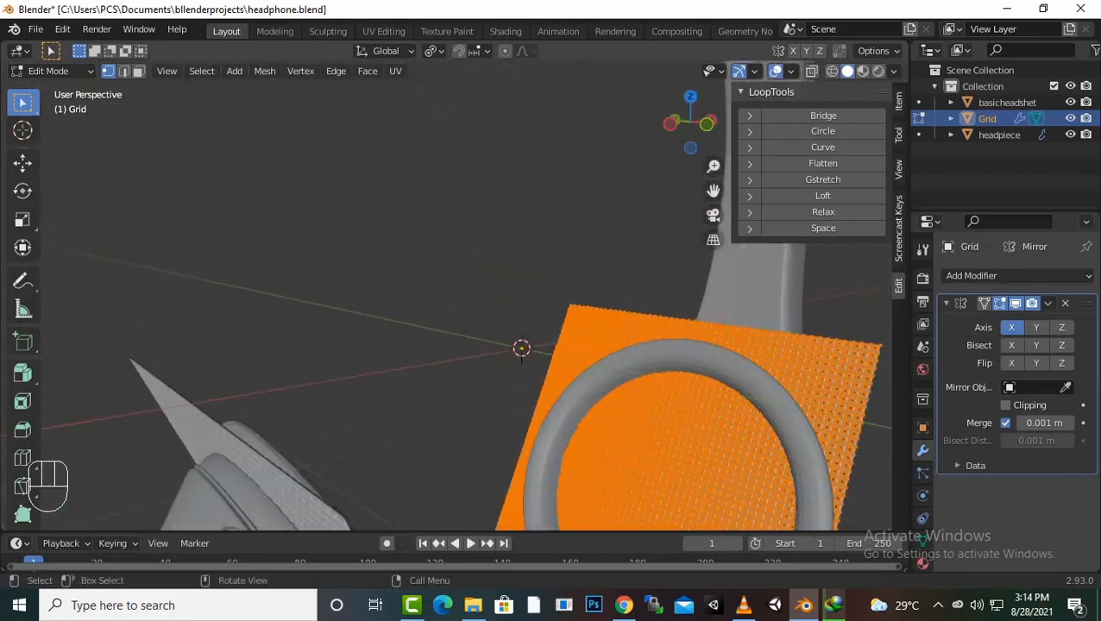
Step: Clear the selection and box-select a narrow strip of grid vertices near the mesh edge, outside the ear cup ring
left_click(858, 304)
left_click_drag(859, 322, 843, 443)
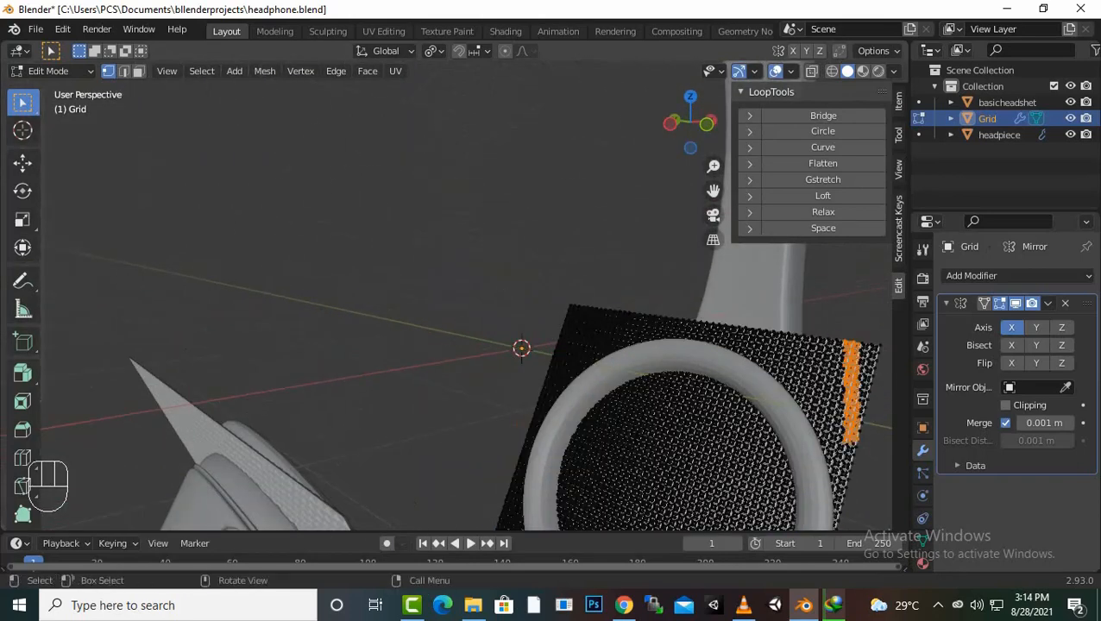
scroll(466, 296, "down", 1)
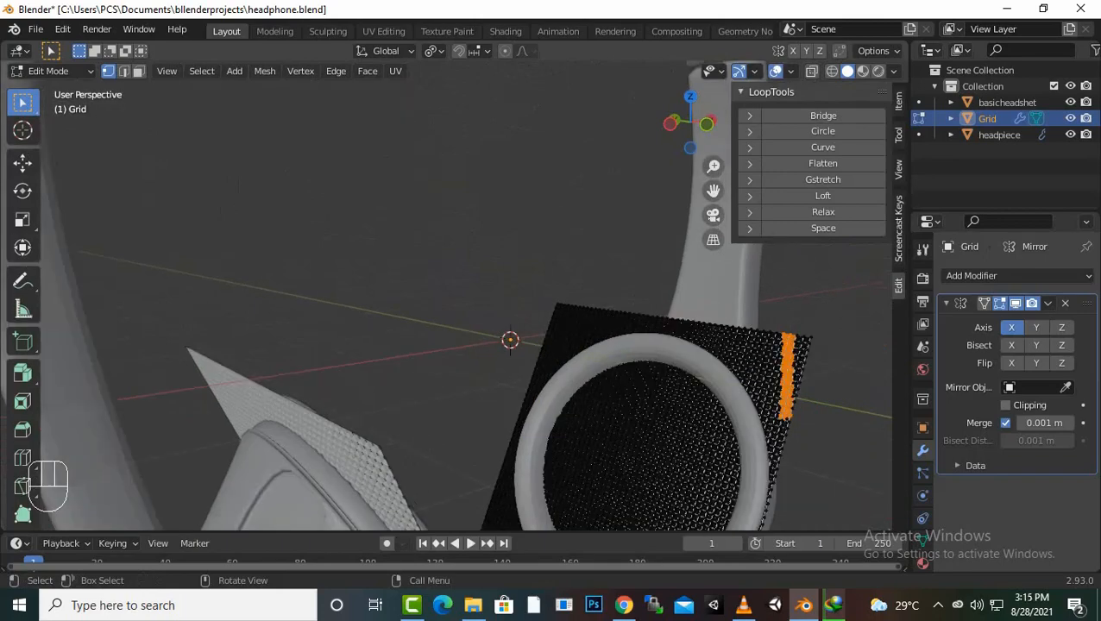
middle_click_drag(466, 296, 419, 304)
scroll(419, 304, "up", 6)
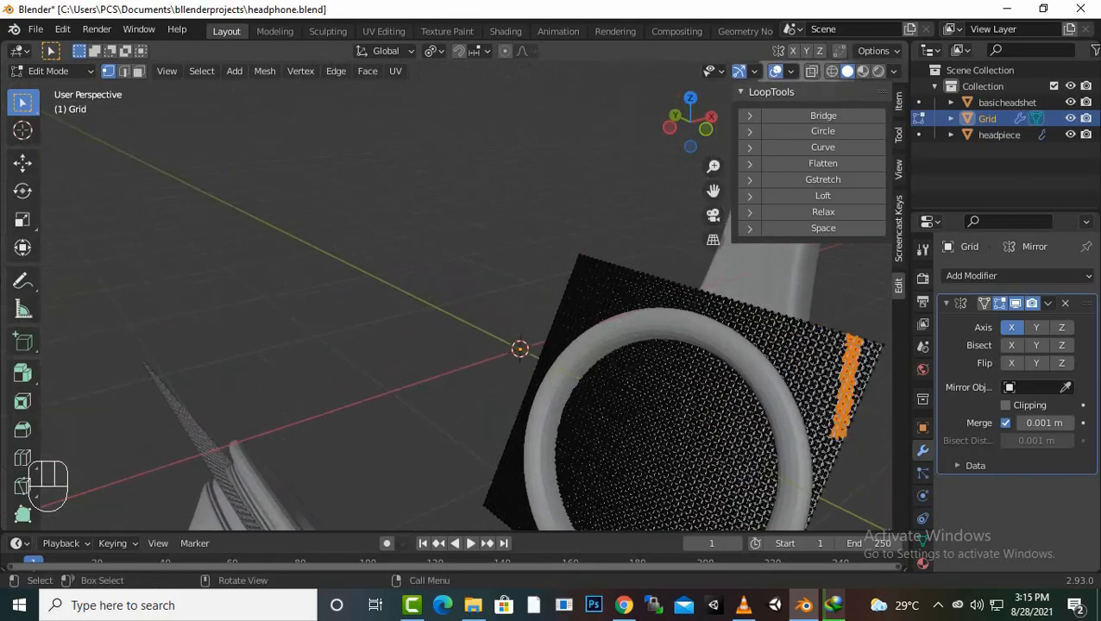
scroll(419, 304, "up", 4)
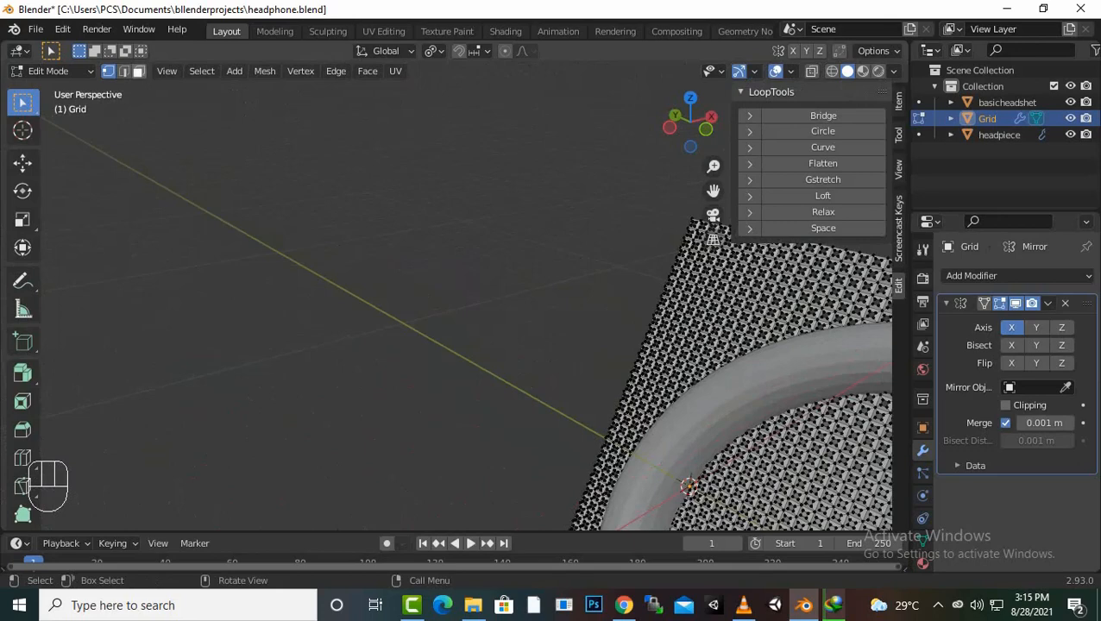
scroll(420, 304, "down", 11)
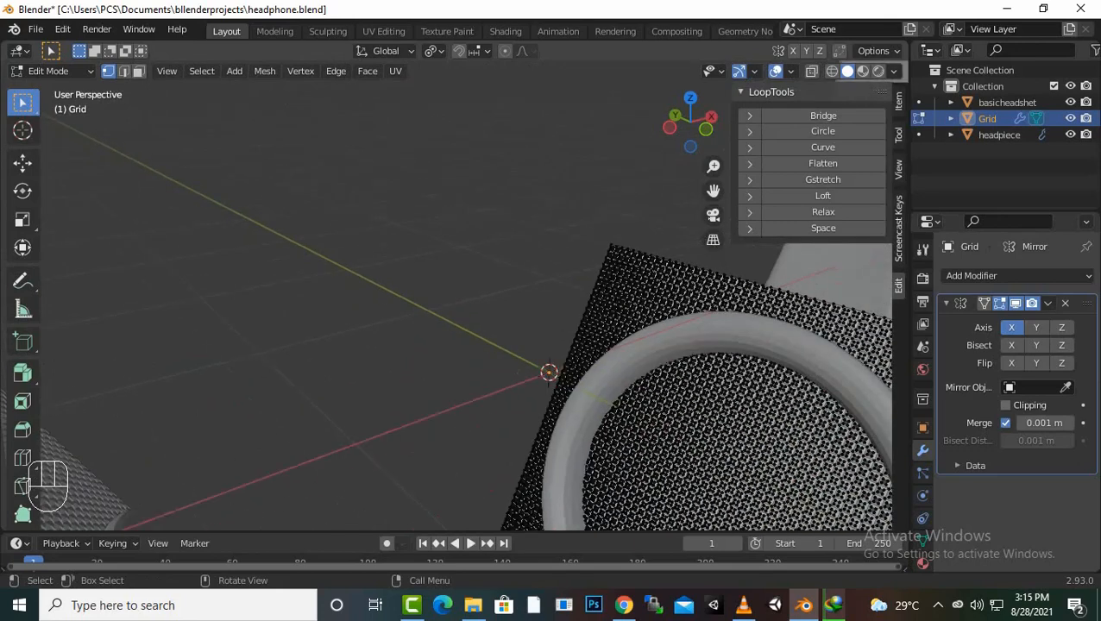
scroll(419, 304, "up", 2)
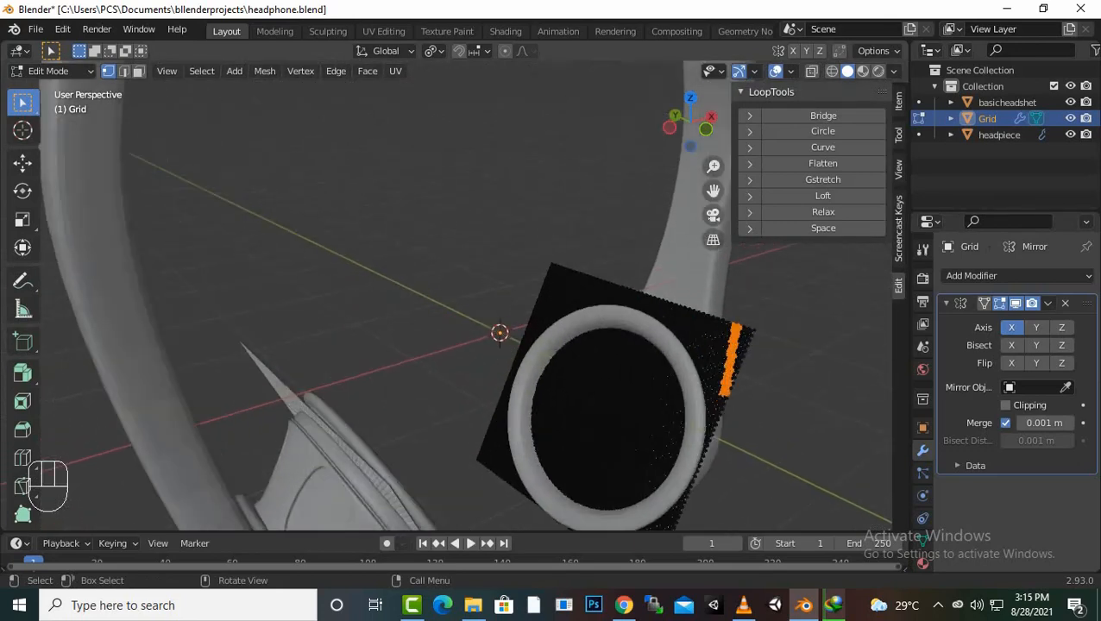
Step: Try to circle-select all grid vertices surrounding the outside of the ear cup ring
key("c")
mouse_move(742, 331)
left_mouse_down()
mouse_move(700, 291)
mouse_move(695, 265)
mouse_move(622, 248)
mouse_move(554, 253)
mouse_move(469, 315)
mouse_move(504, 251)
mouse_move(490, 345)
mouse_move(450, 396)
mouse_move(466, 492)
left_mouse_up()
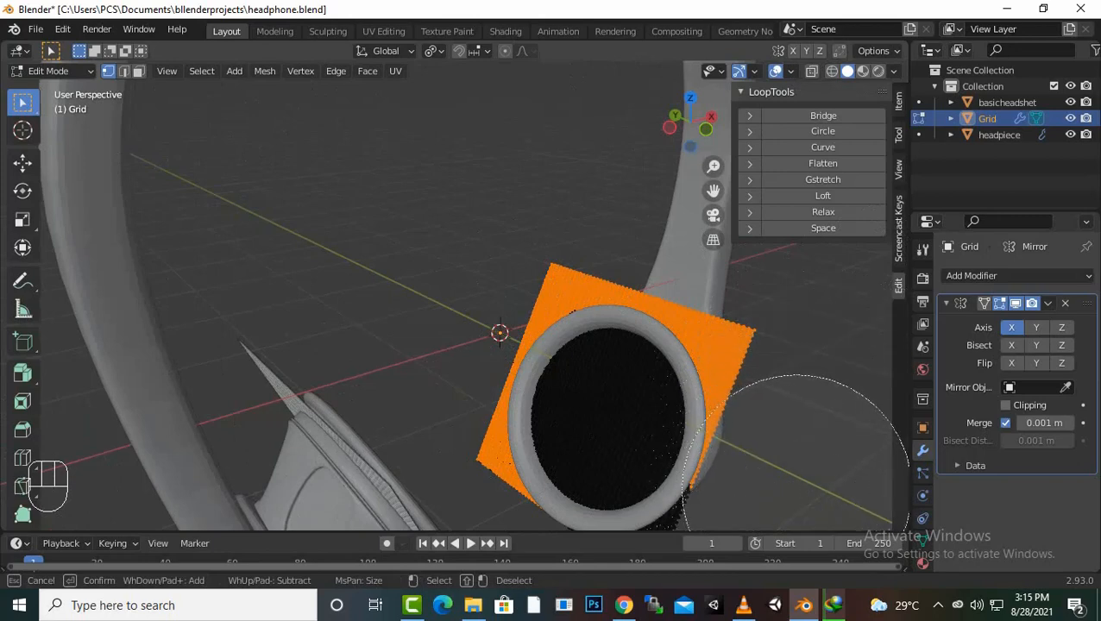
scroll(795, 487, "down", 3)
mouse_move(795, 516)
left_mouse_down()
mouse_move(733, 589)
mouse_move(567, 620)
left_mouse_up()
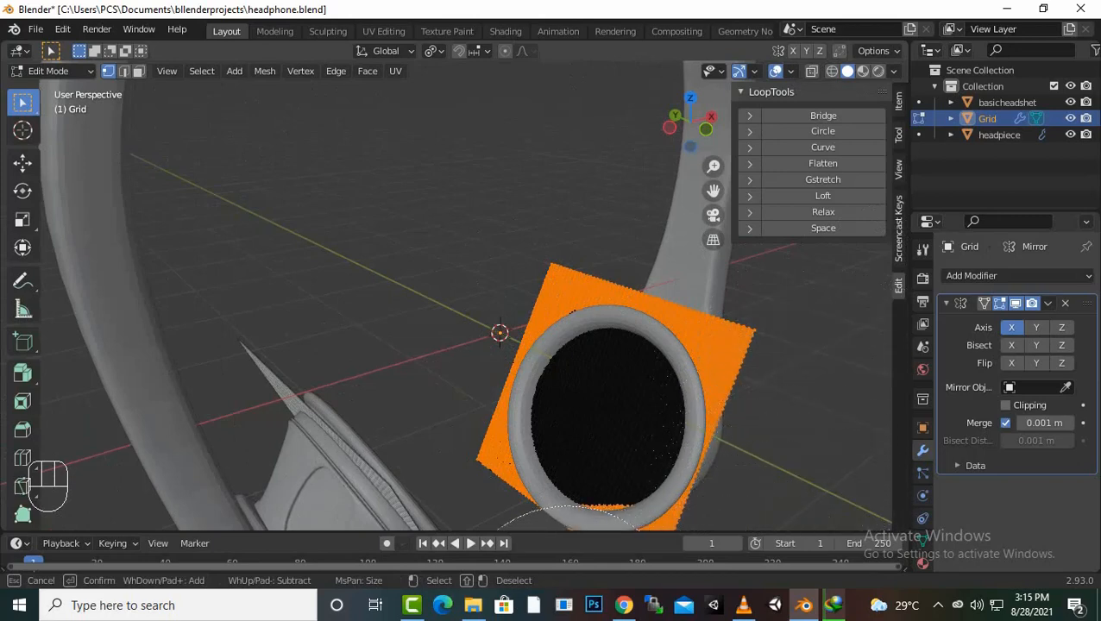
right_click(763, 413)
key("ctrl+z")
Step: Circle-select the grid vertices all around the outside of the ear cup ring and delete them
scroll(466, 293, "down", 4)
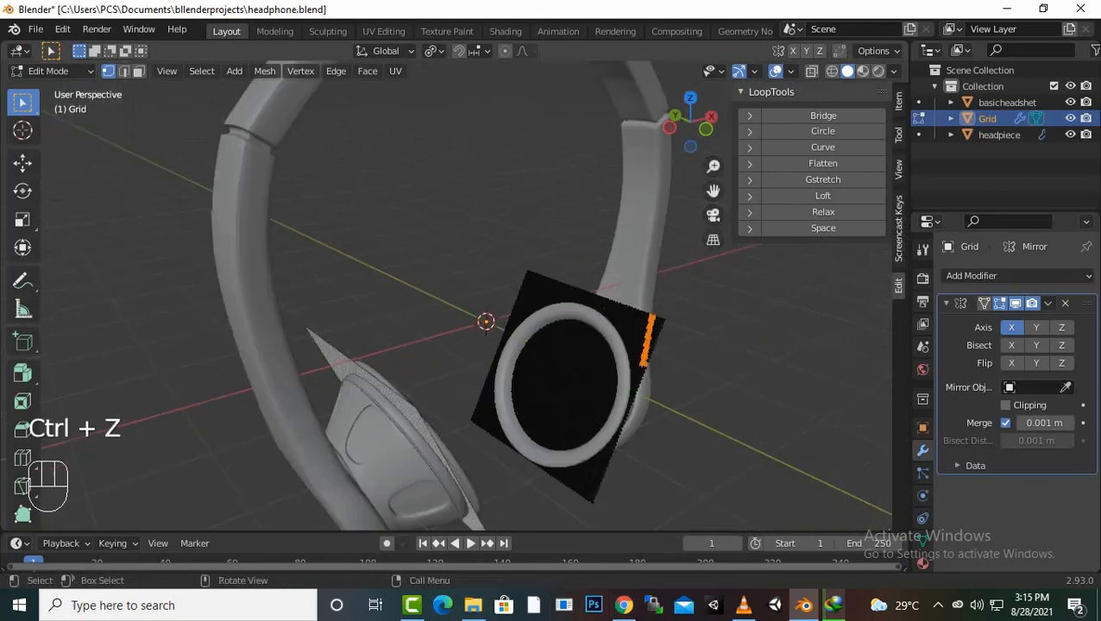
scroll(466, 298, "up", 3)
key("c")
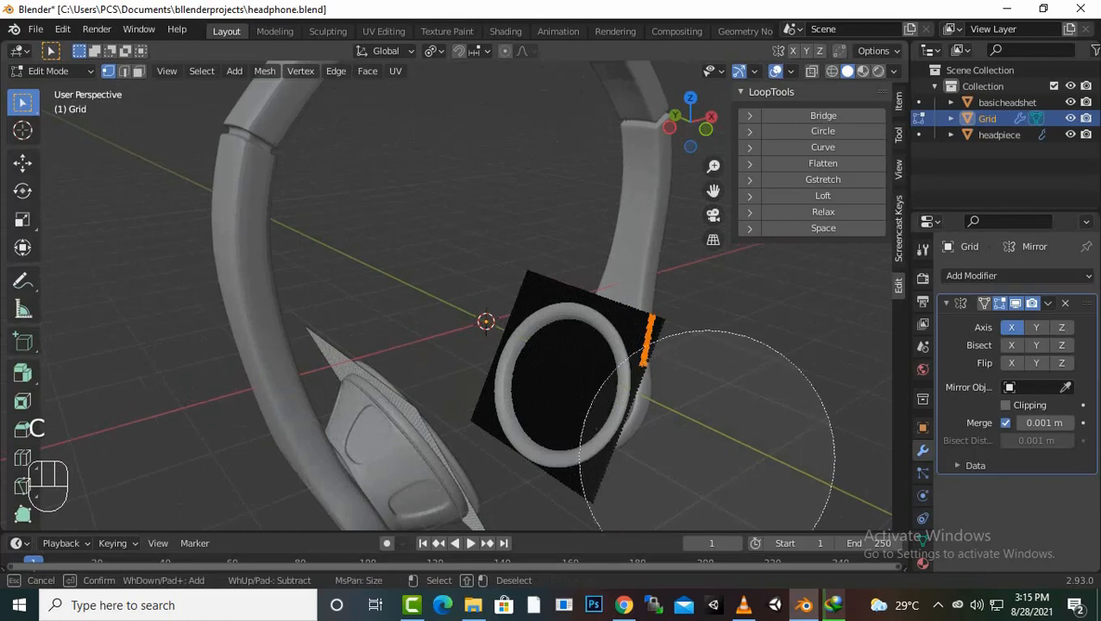
mouse_move(664, 369)
left_mouse_down()
mouse_move(632, 284)
mouse_move(505, 252)
mouse_move(456, 278)
mouse_move(539, 243)
mouse_move(447, 358)
mouse_move(444, 434)
mouse_move(515, 501)
mouse_move(639, 501)
mouse_move(566, 514)
mouse_move(577, 517)
mouse_move(614, 472)
mouse_move(651, 457)
mouse_move(695, 332)
mouse_move(693, 393)
mouse_move(744, 430)
mouse_move(730, 396)
left_mouse_up()
right_click(729, 393)
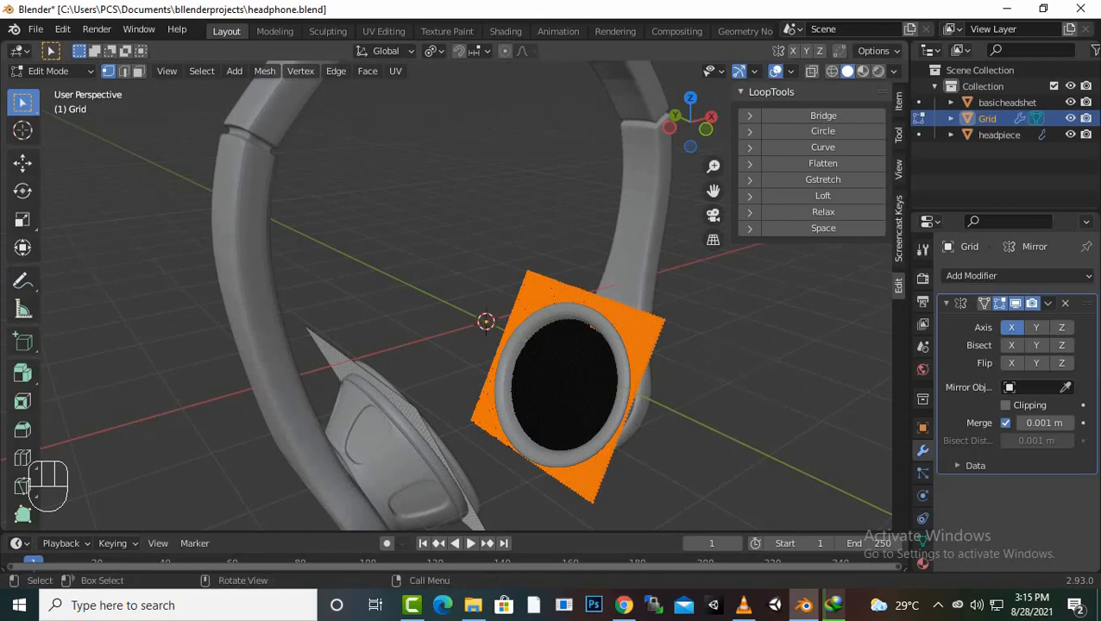
key("Delete")
key("Return")
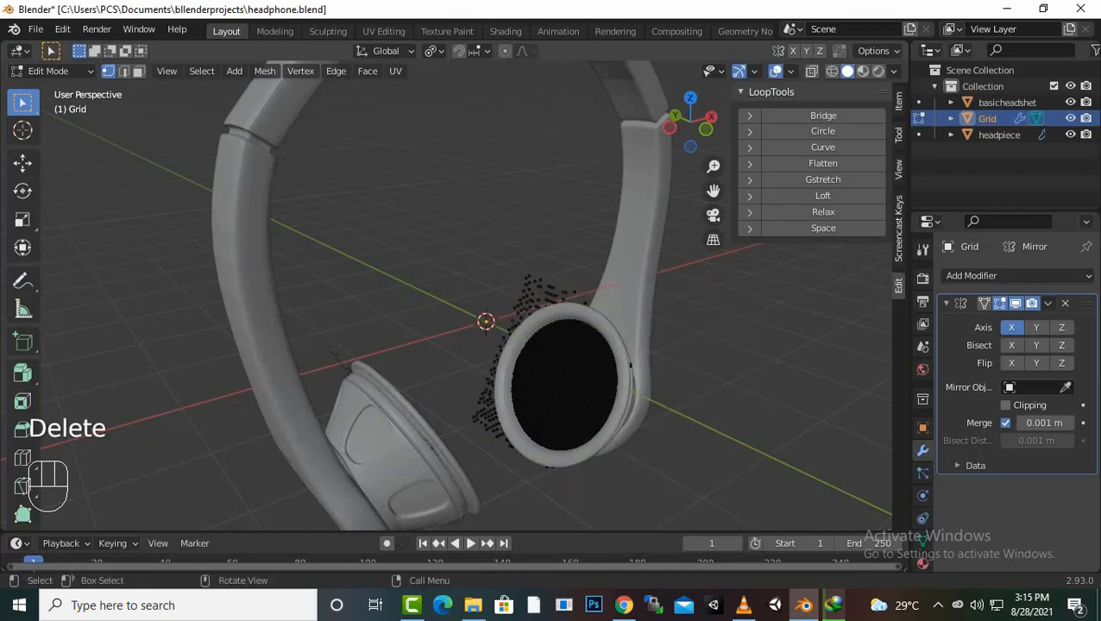
Step: Box-select the column of stray vertices left beside the ear cup ring and delete them
middle_click_drag(630, 365, 799, 361)
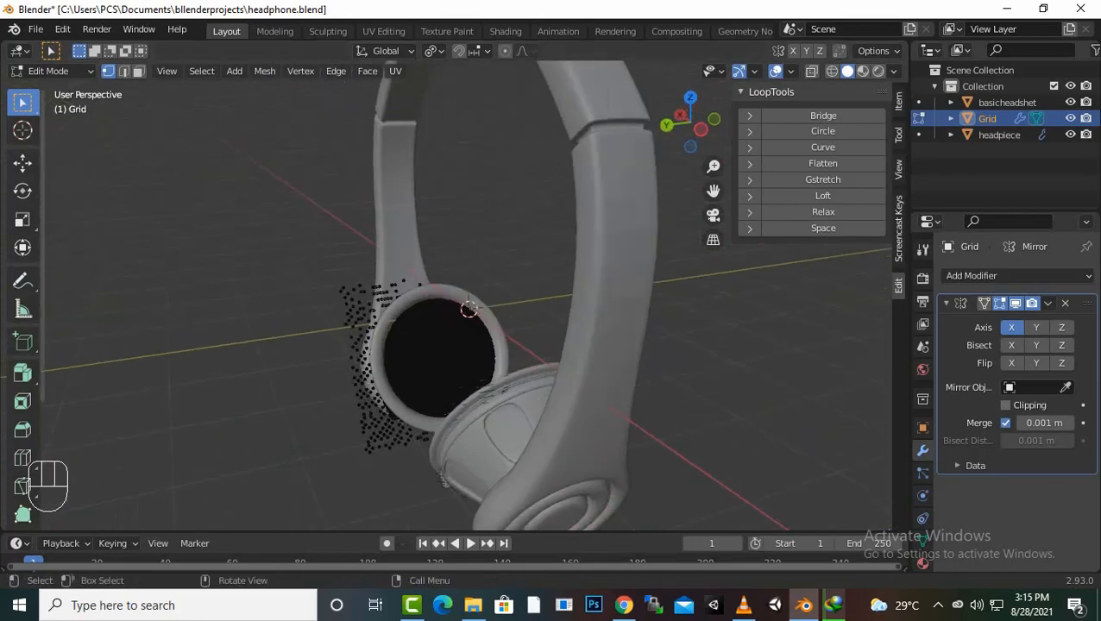
scroll(466, 296, "up", 6)
scroll(466, 296, "down", 3)
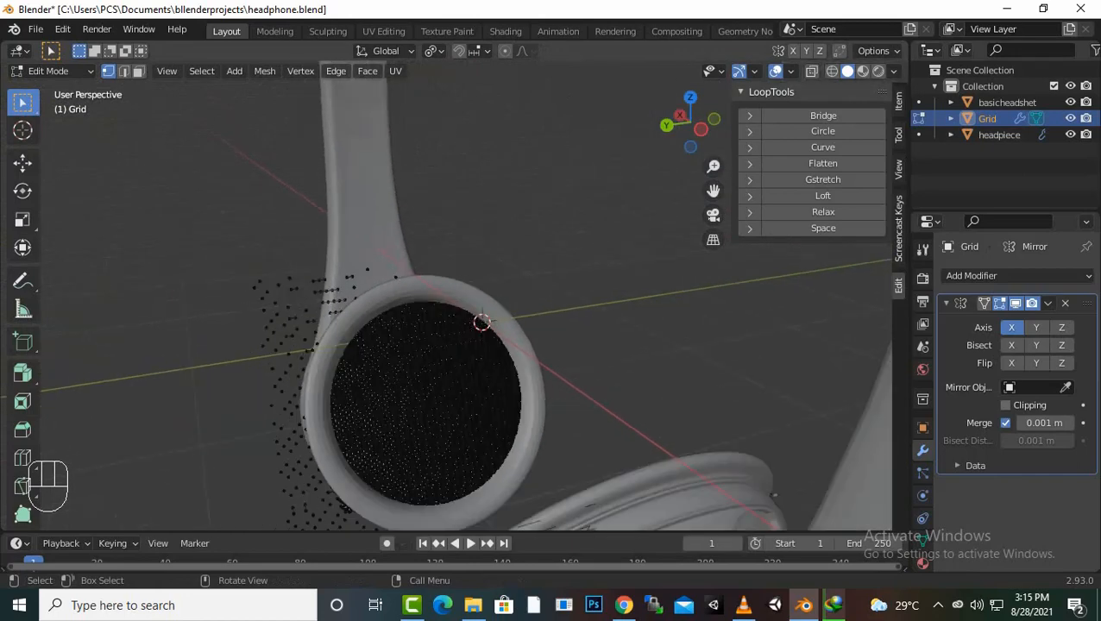
middle_click_drag(466, 296, 412, 306)
left_click_drag(232, 201, 399, 495)
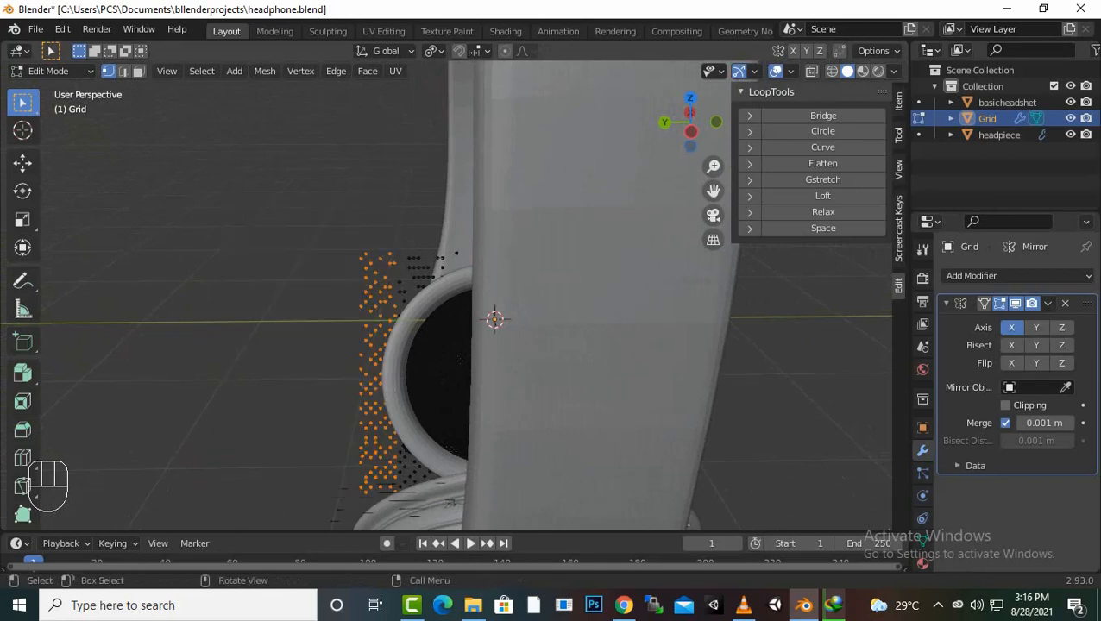
key("Delete")
left_click(346, 377)
Step: Delete the leftover vertices above the ear cup ring and those along its upper outer side
left_click_drag(354, 212, 459, 296)
key("Delete")
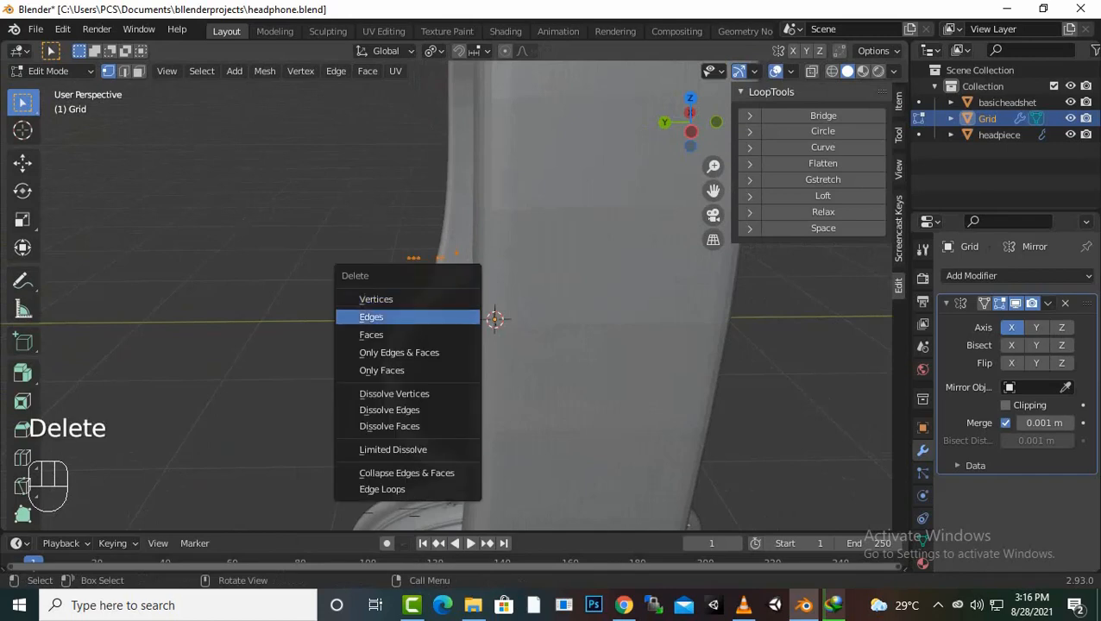
left_click(380, 297)
left_click_drag(330, 249, 442, 355)
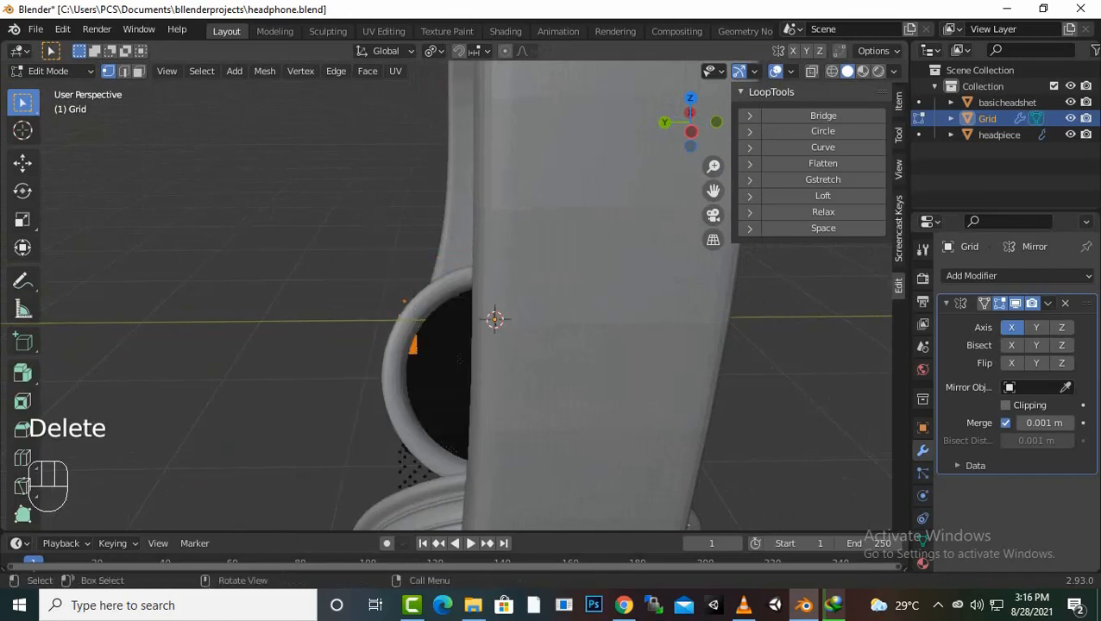
key("Delete")
left_click(327, 358)
scroll(419, 397, "down", 3)
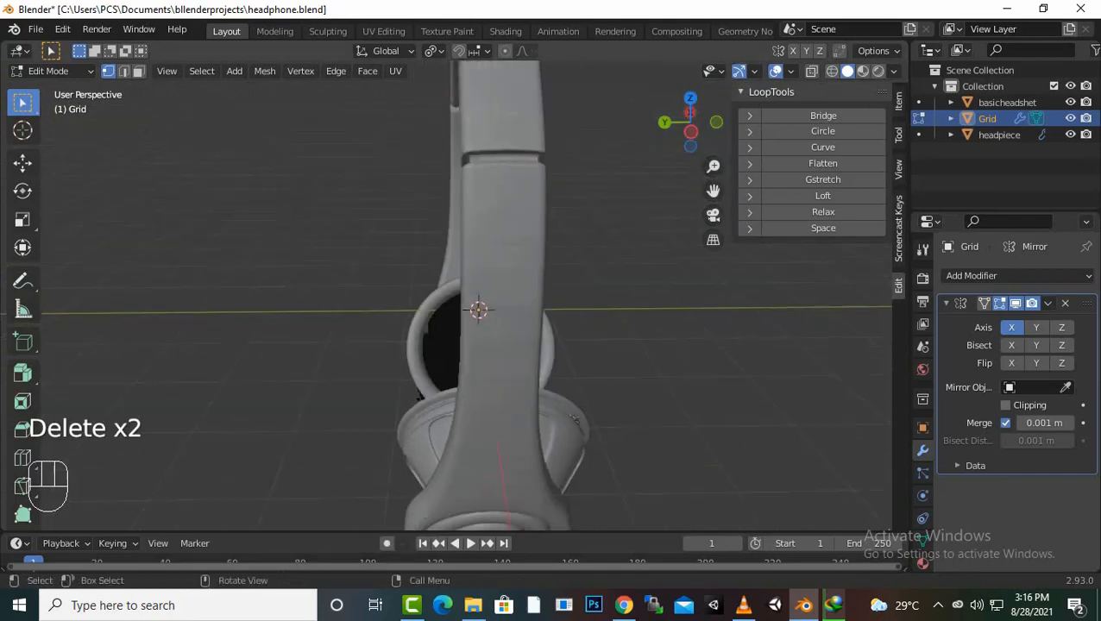
Step: Delete the cluster of stray vertices at the outer lower side of the ear cup ring, seen from its inner face
left_click_drag(418, 361, 335, 492)
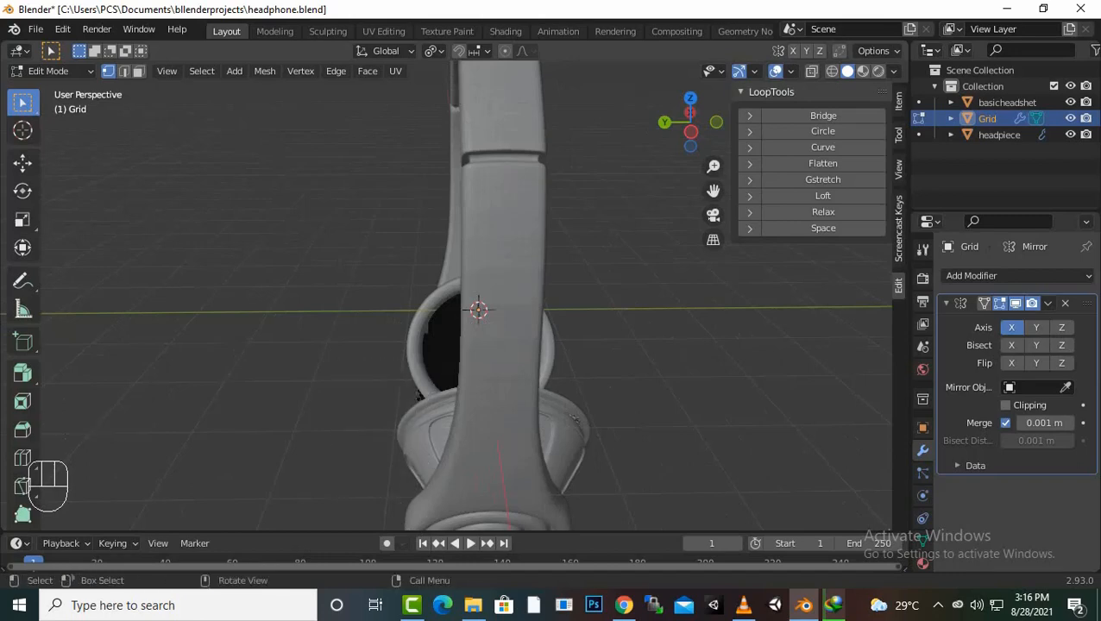
middle_click_drag(448, 345, 682, 330)
scroll(484, 328, "up", 2)
scroll(449, 328, "up", 2)
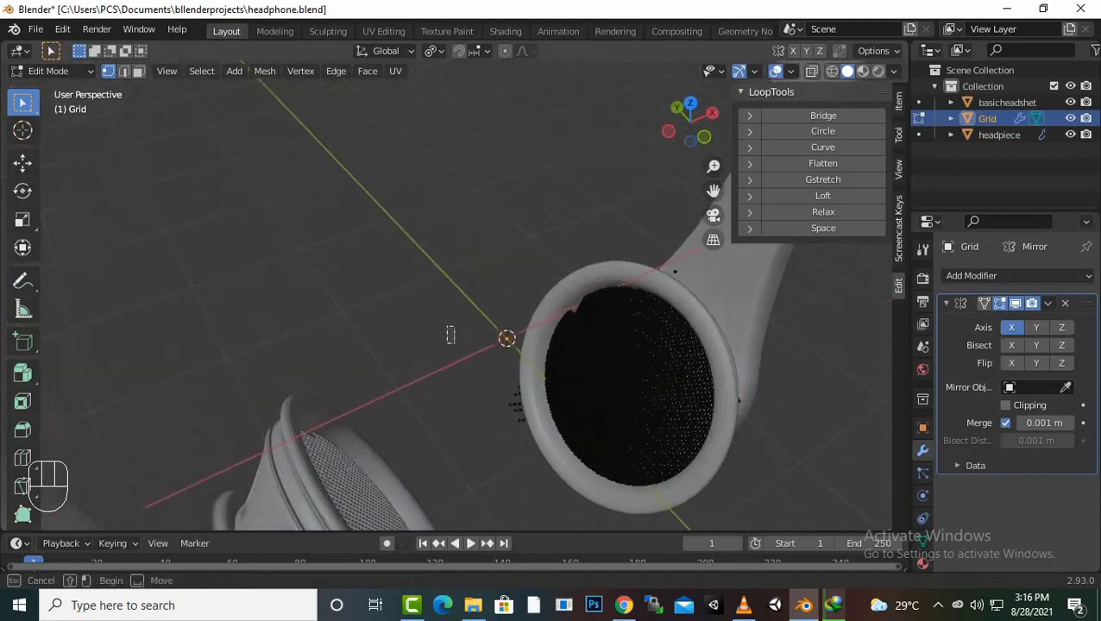
left_click_drag(447, 326, 525, 471)
key("Delete")
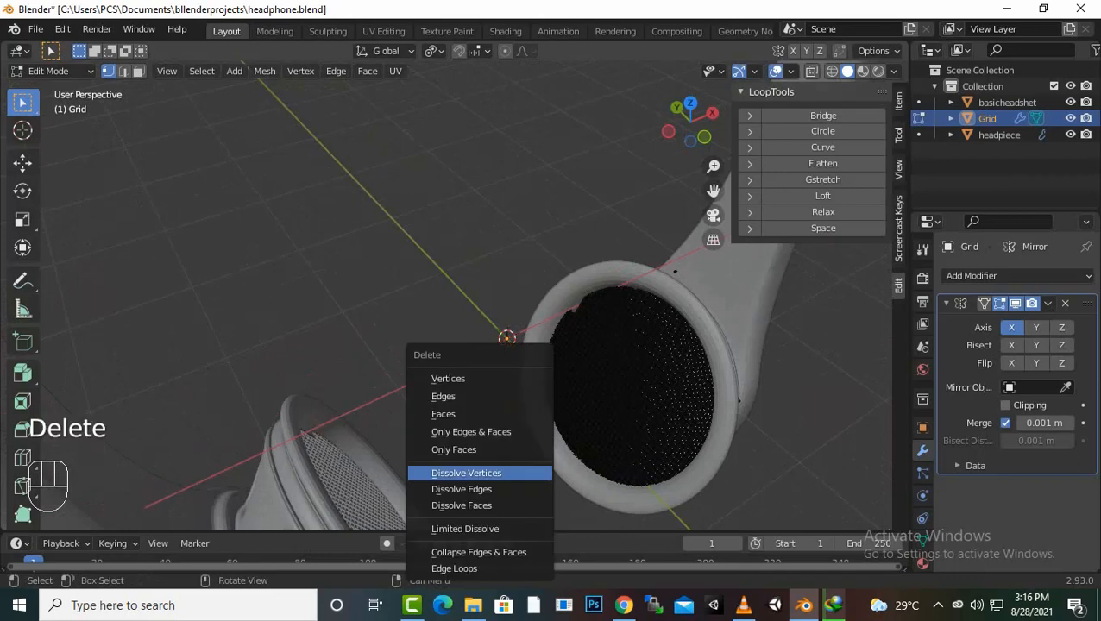
left_click(518, 379)
Step: Delete the remaining two groups of stray vertices below the ear cup ring
middle_click_drag(518, 380, 637, 369)
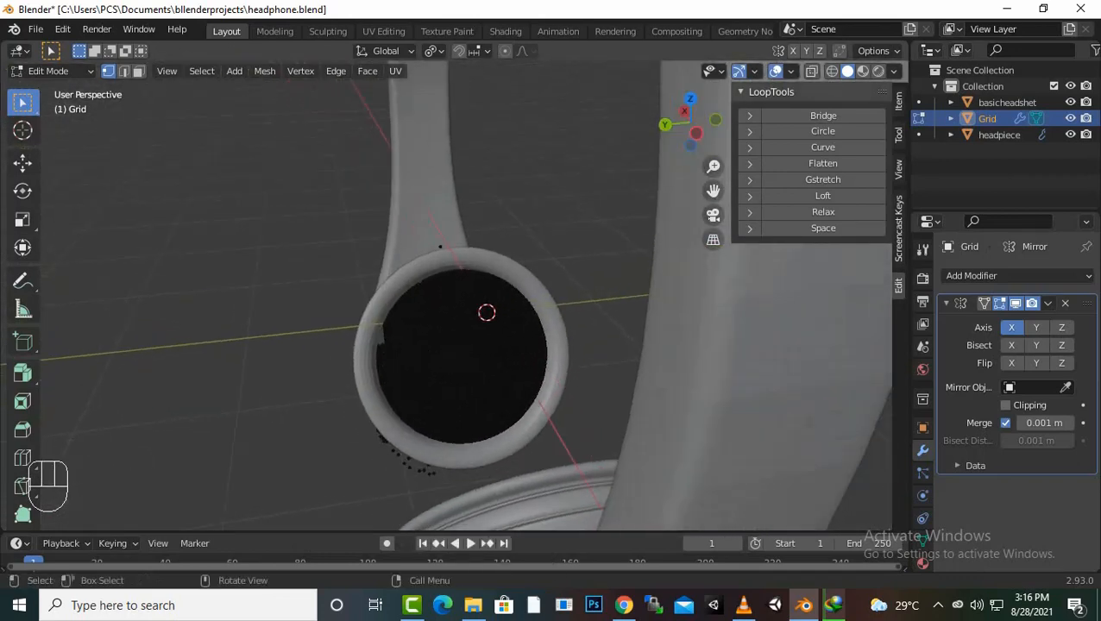
left_click_drag(323, 430, 412, 509)
key("Delete")
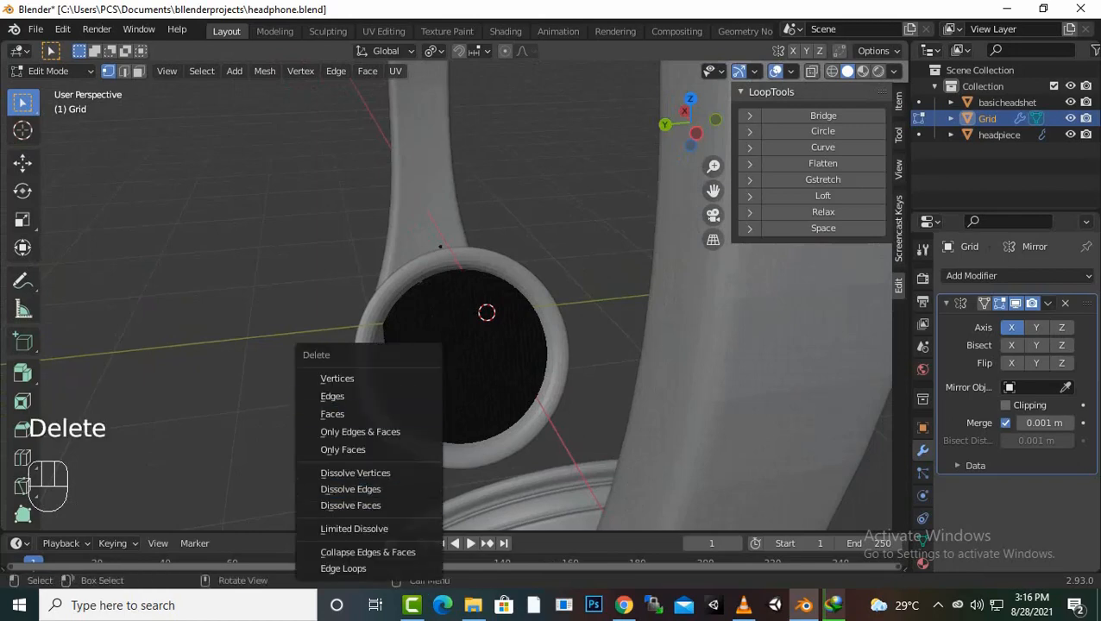
left_click(336, 378)
left_click_drag(378, 457, 439, 512)
key("Delete")
left_click(345, 377)
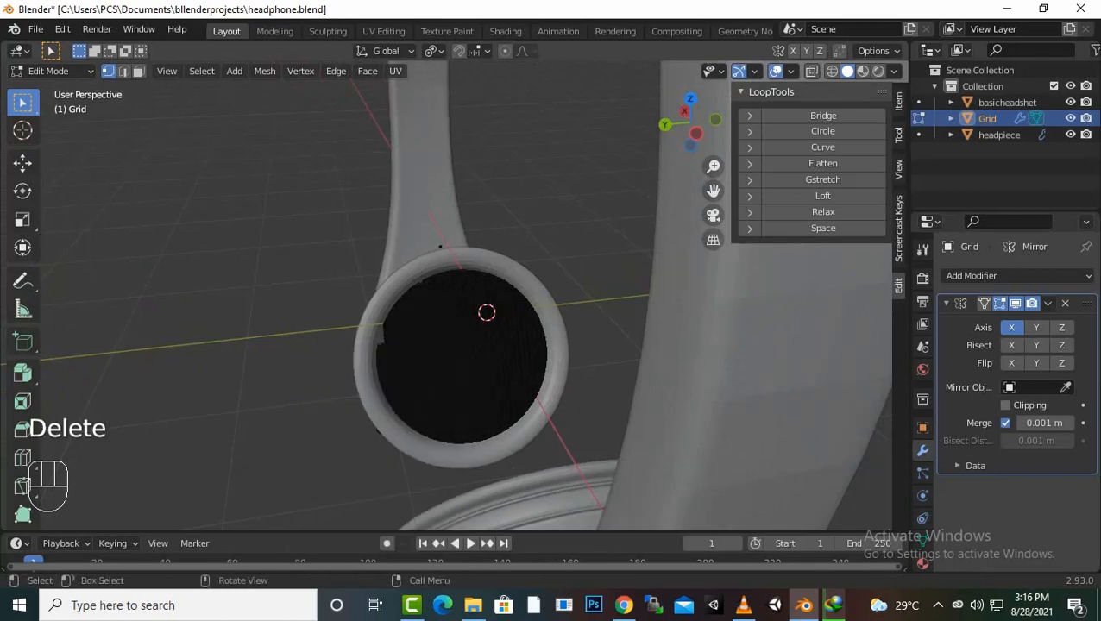
Step: Delete the last stray vertex above the ear cup ring, against the headband arm
left_click_drag(408, 202, 467, 250)
key("Delete")
left_click(332, 253)
Step: Select the whole speaker mesh and scale it by 0.970 inside the ear cup ring
key("s")
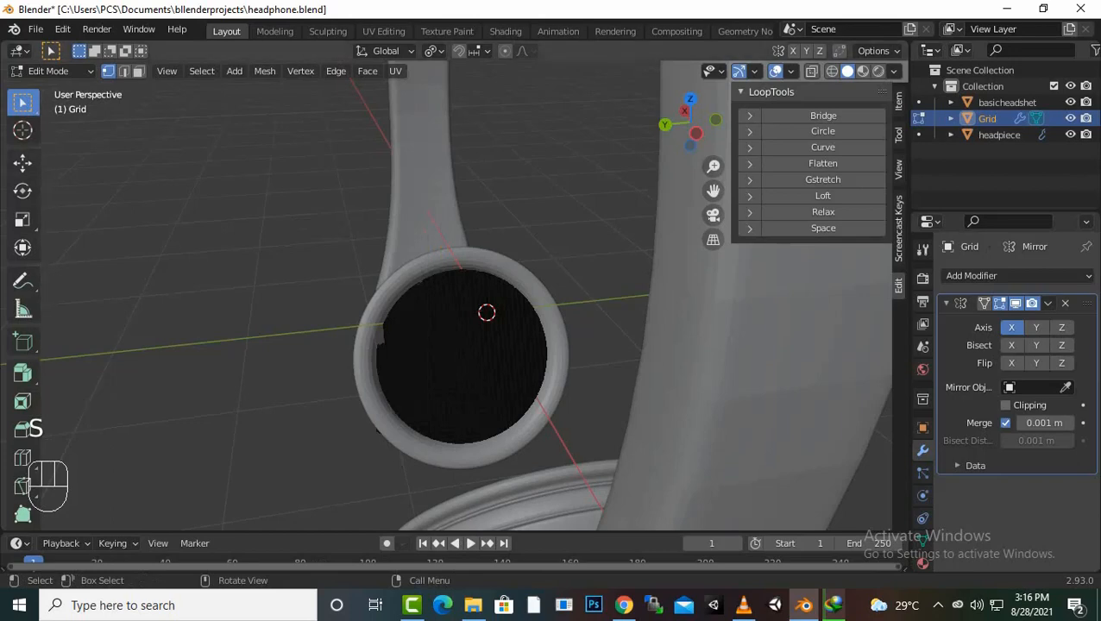
key("a")
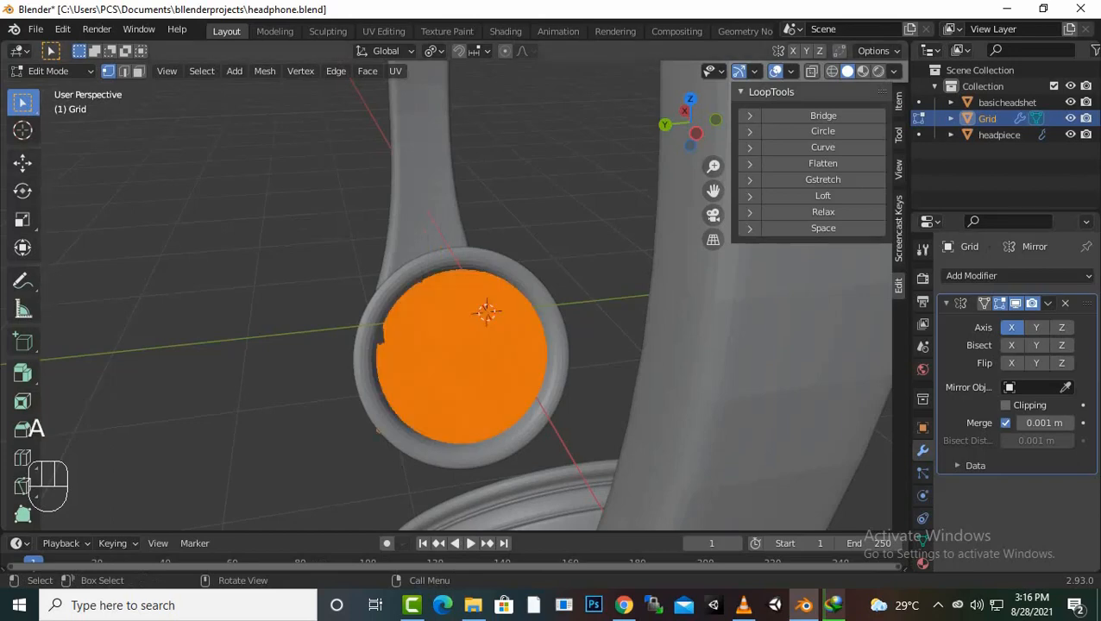
key("s")
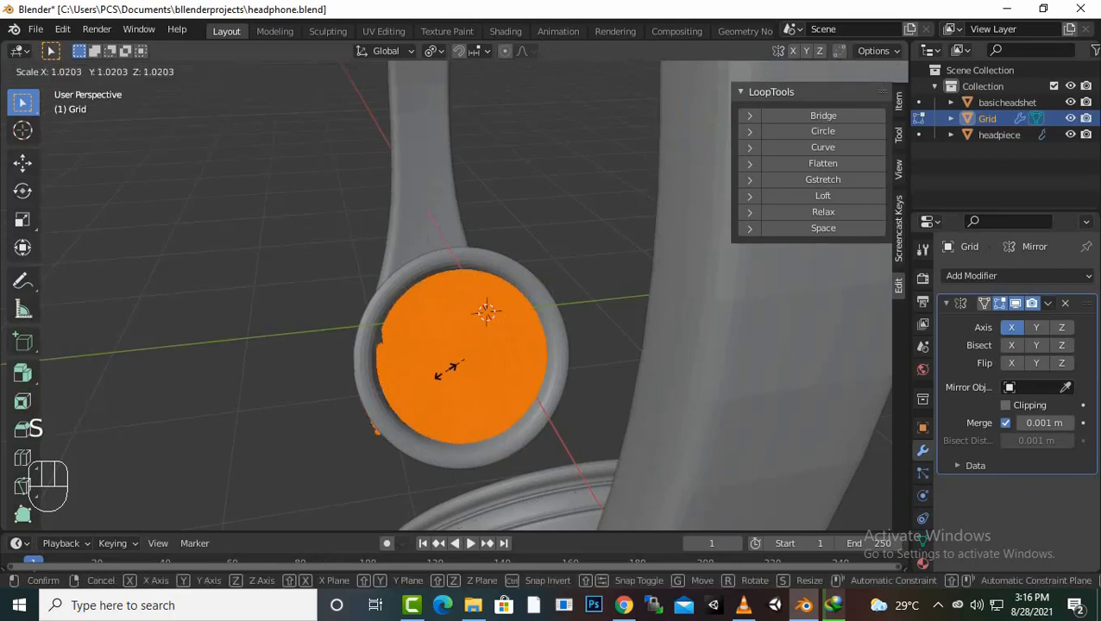
left_click(451, 369)
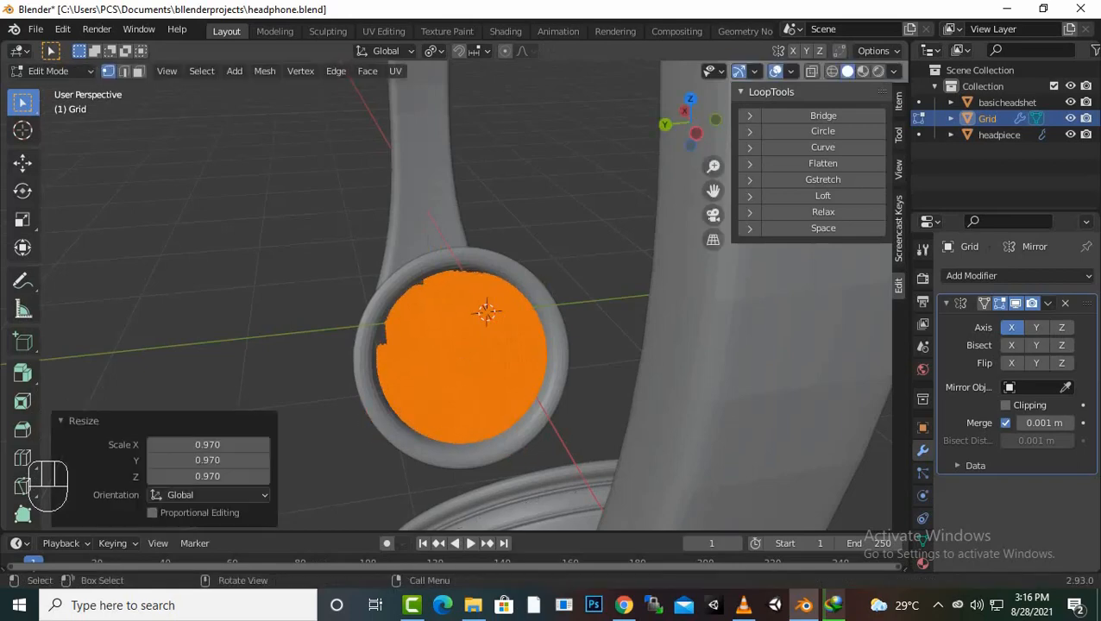
middle_click_drag(483, 345, 349, 329)
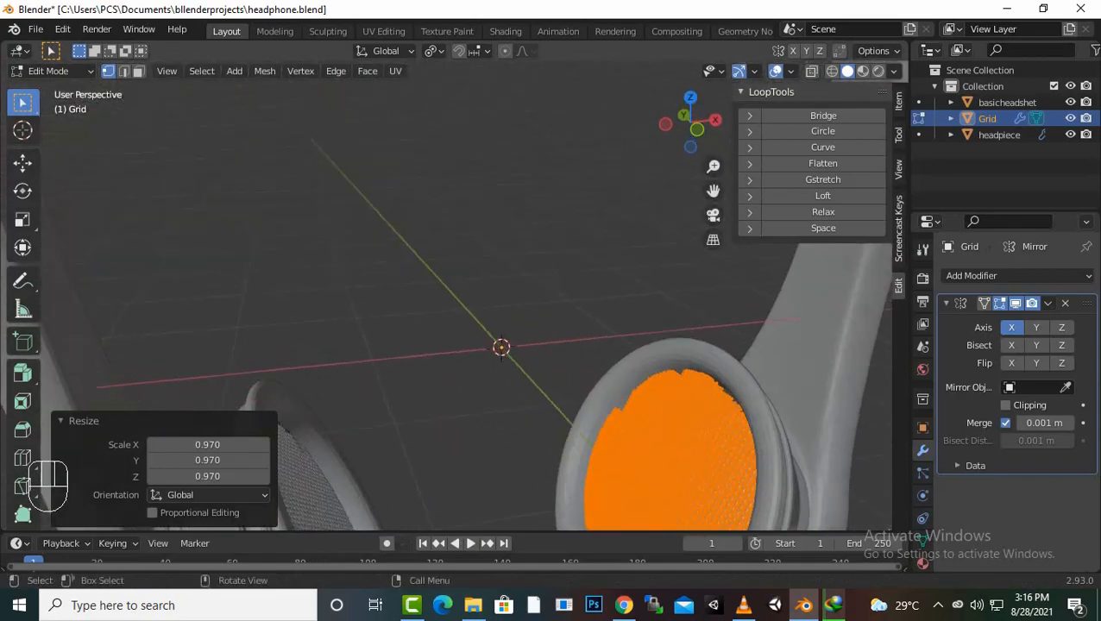
scroll(349, 329, "down", 4)
scroll(466, 302, "up", 2)
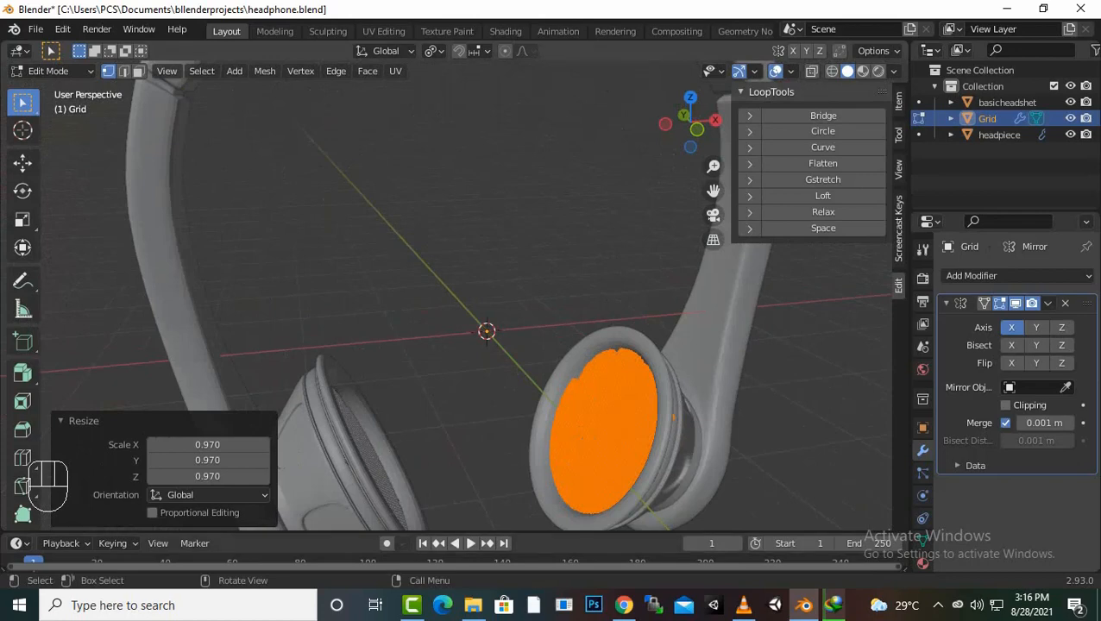
scroll(466, 302, "down", 3)
scroll(466, 302, "up", 1)
middle_click_drag(466, 302, 143, 303)
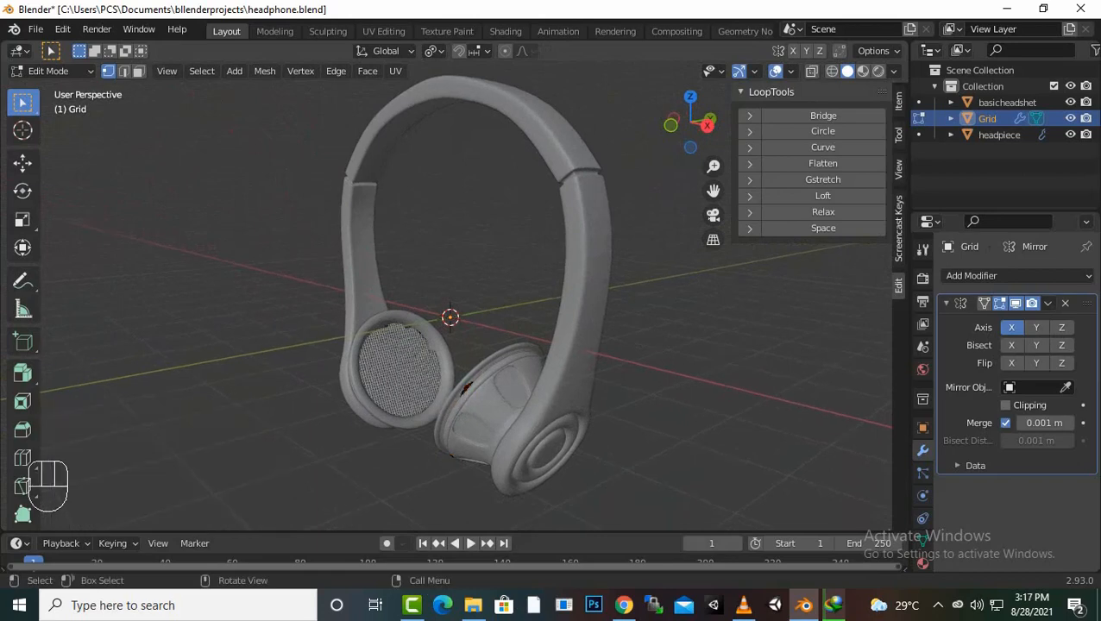
Step: Check the trimmed speaker mesh in Object Mode, return to Edit Mode and save headphone.blend
key("Tab")
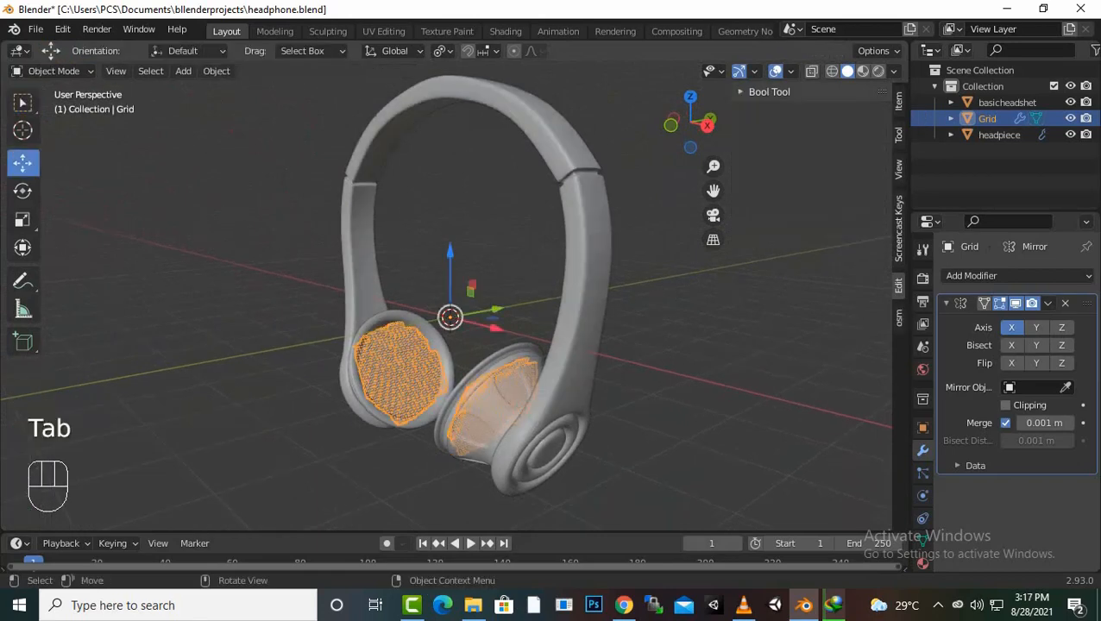
key("Tab")
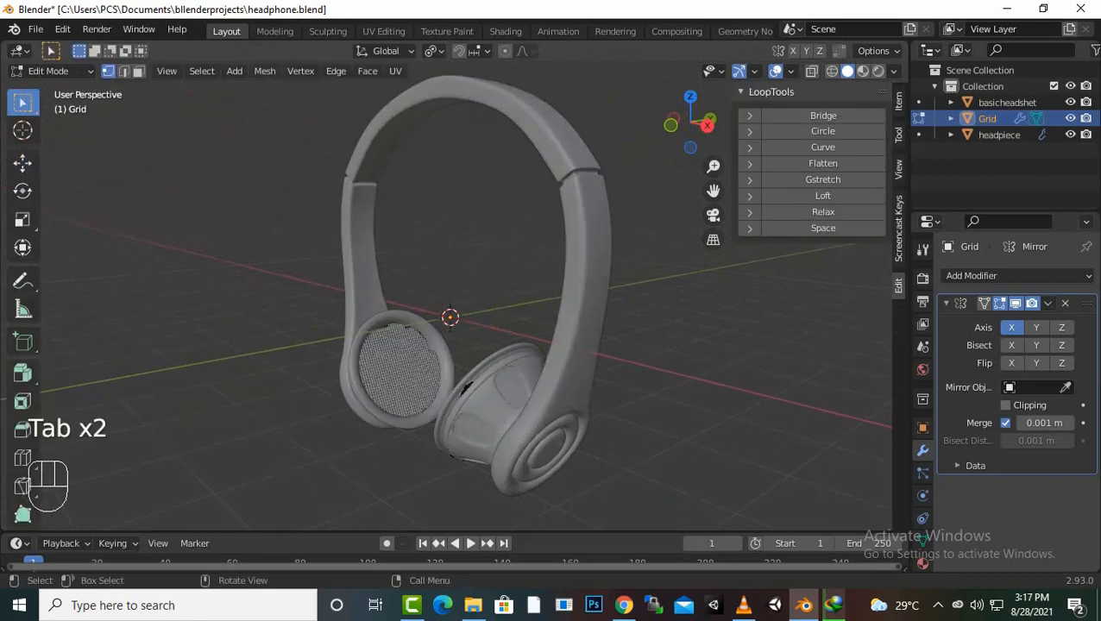
key("ctrl")
key("ctrl+s")
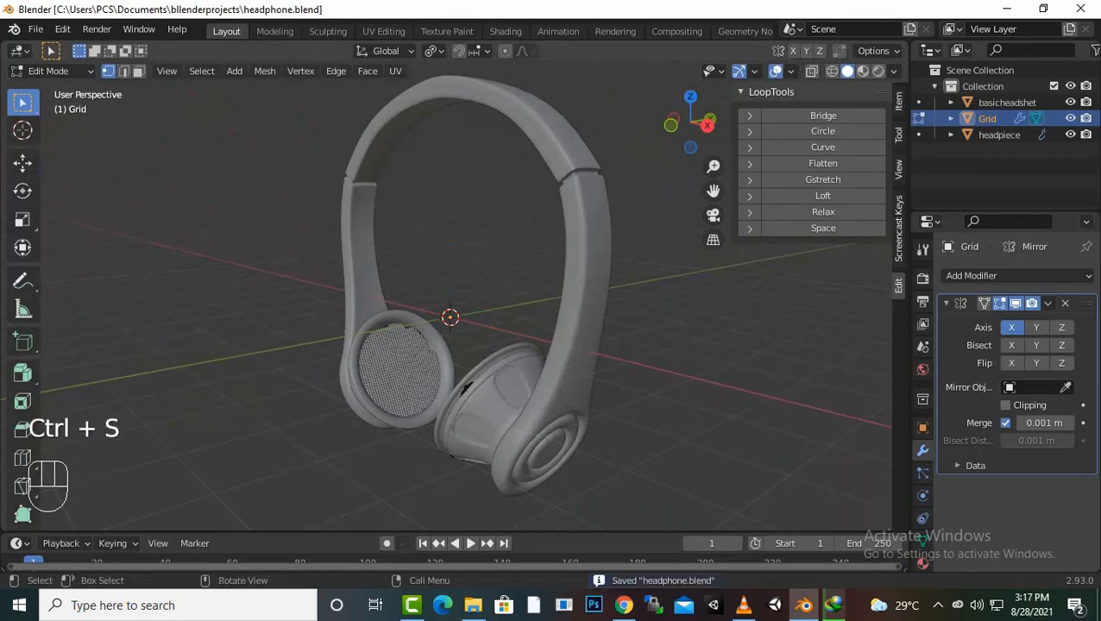
scroll(449, 310, "down", 2)
scroll(462, 369, "up", 3)
scroll(468, 412, "down", 2)
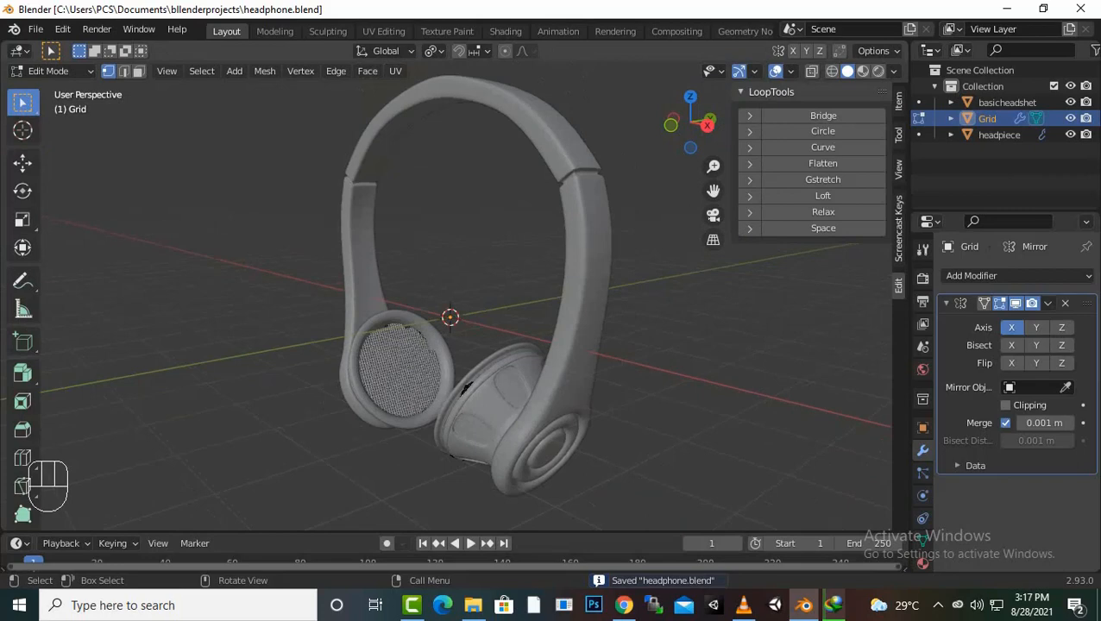
middle_click_drag(464, 387, 276, 397)
middle_click(332, 393)
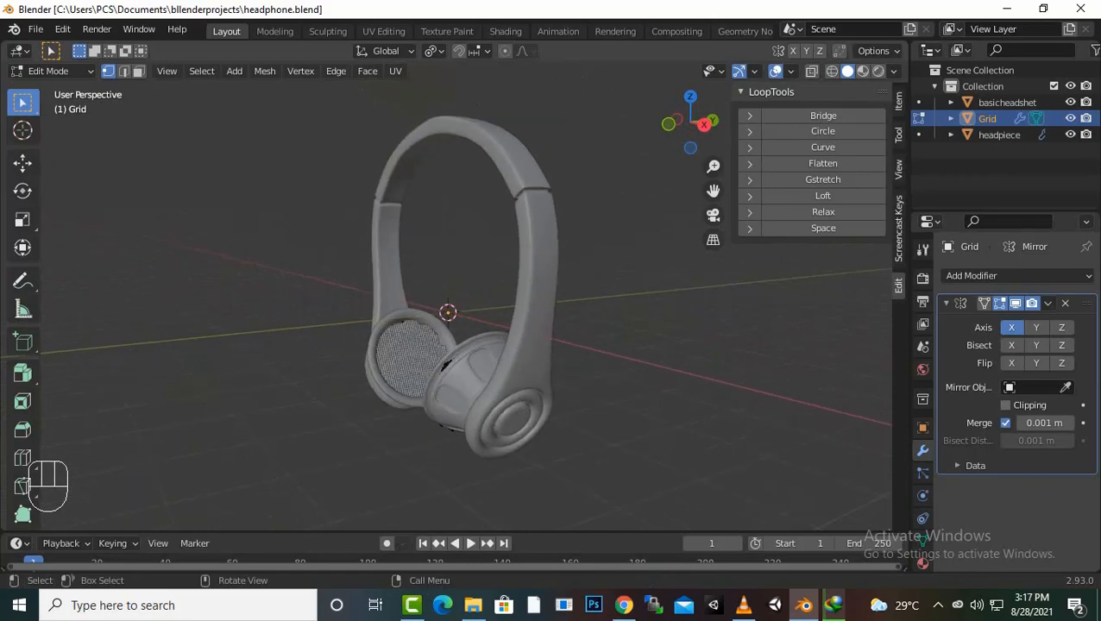
scroll(448, 302, "up", 2)
key("super")
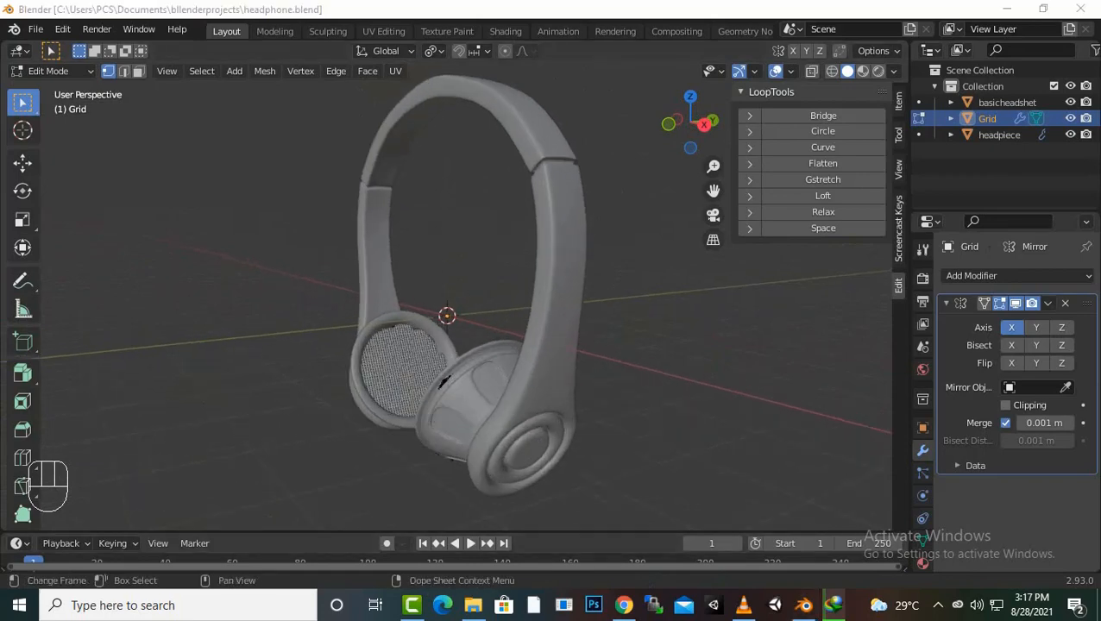